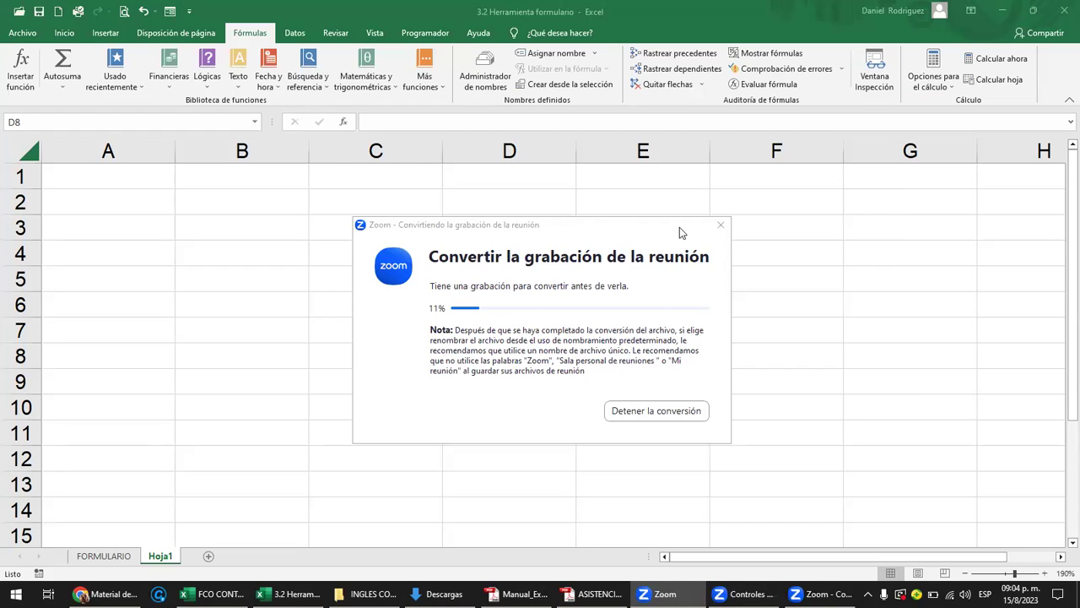
# - Read the Herramienta Formulario pages of Manual_Excel_Basico.pdf in Adobe Reader
pyautogui.click(516, 593)
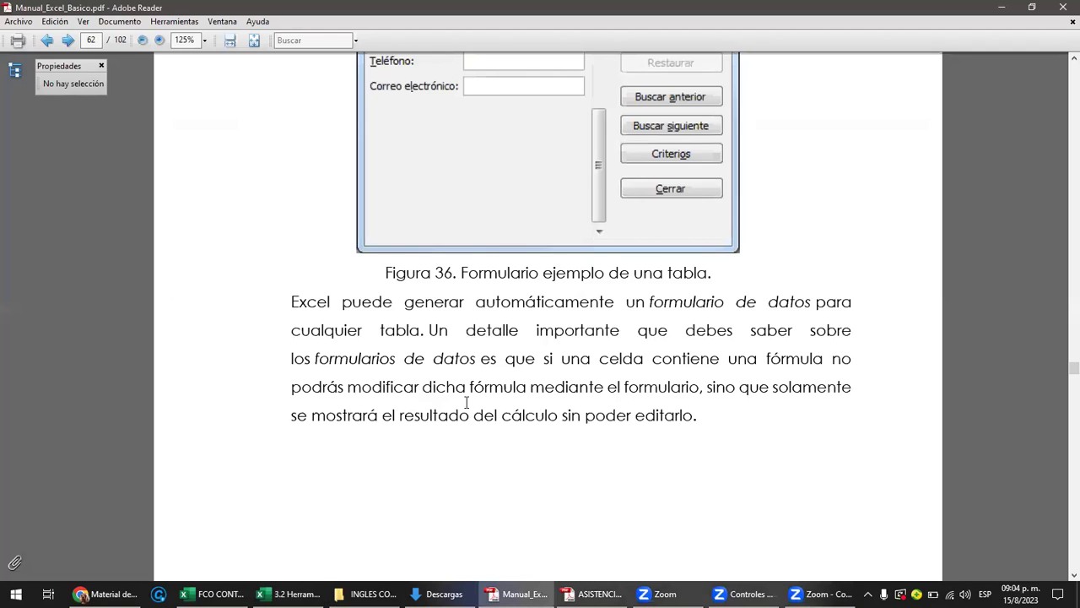
pyautogui.scroll(3, 494, 395)
pyautogui.scroll(4, 493, 395)
pyautogui.scroll(4, 494, 395)
pyautogui.scroll(4, 494, 395)
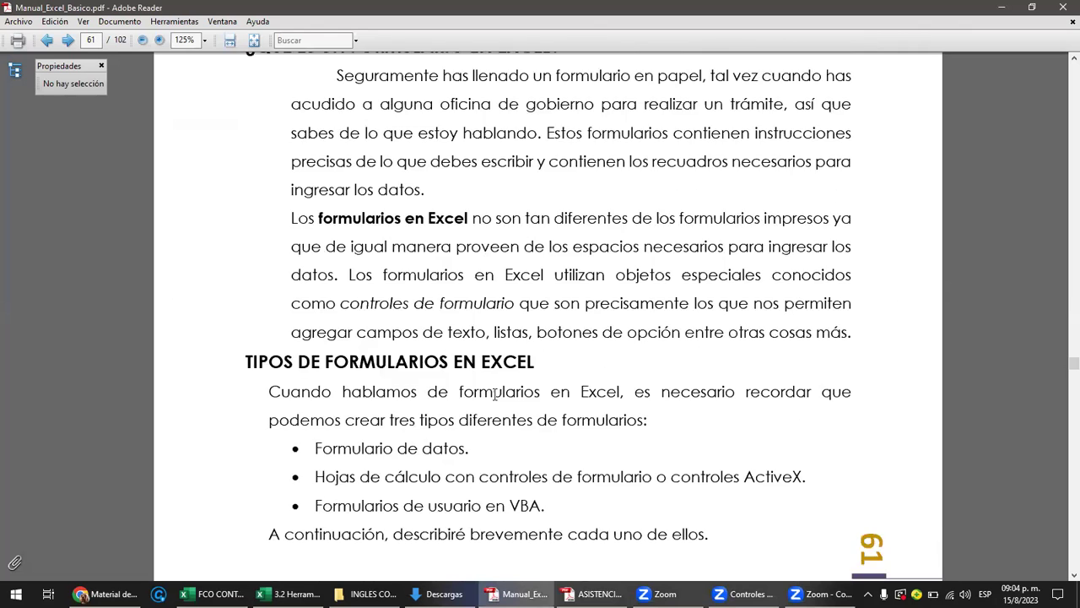
pyautogui.scroll(4, 494, 395)
pyautogui.scroll(1, 493, 395)
pyautogui.scroll(-2, 494, 395)
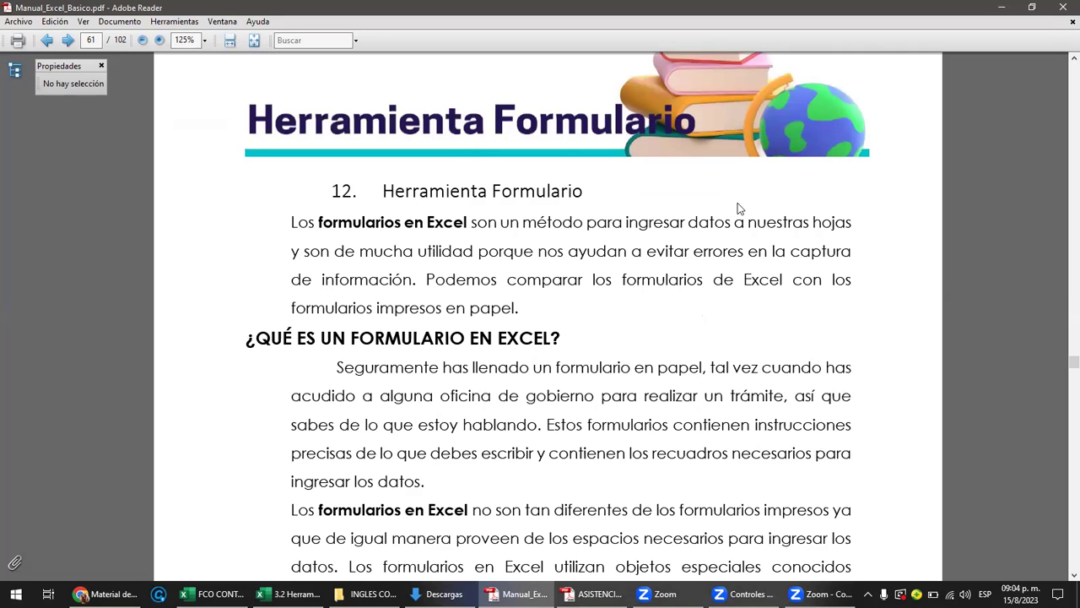
pyautogui.scroll(3, 781, 229)
pyautogui.scroll(2, 780, 229)
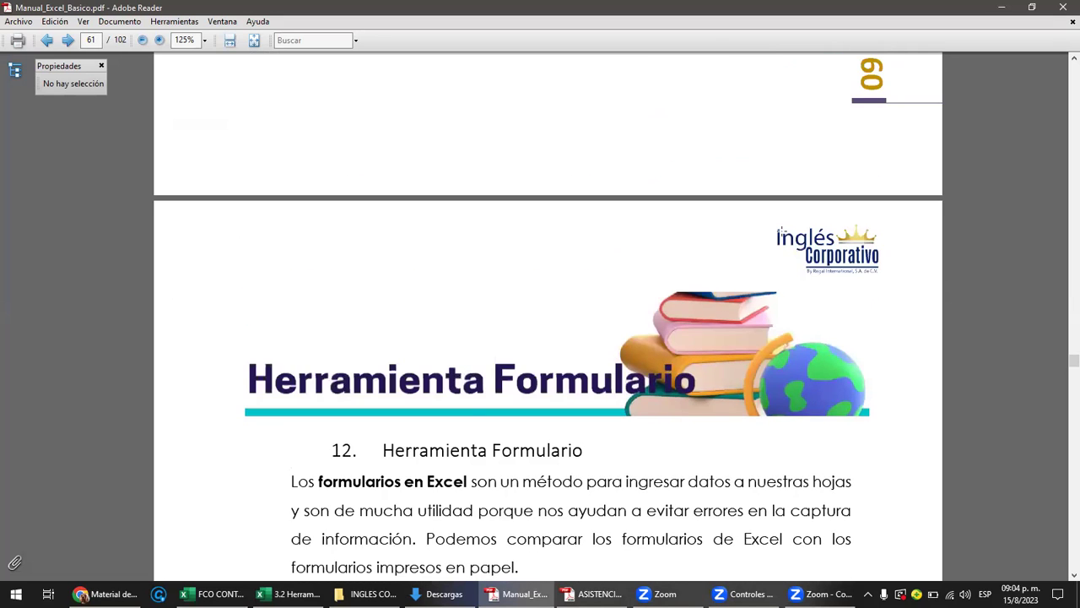
pyautogui.scroll(-2, 780, 230)
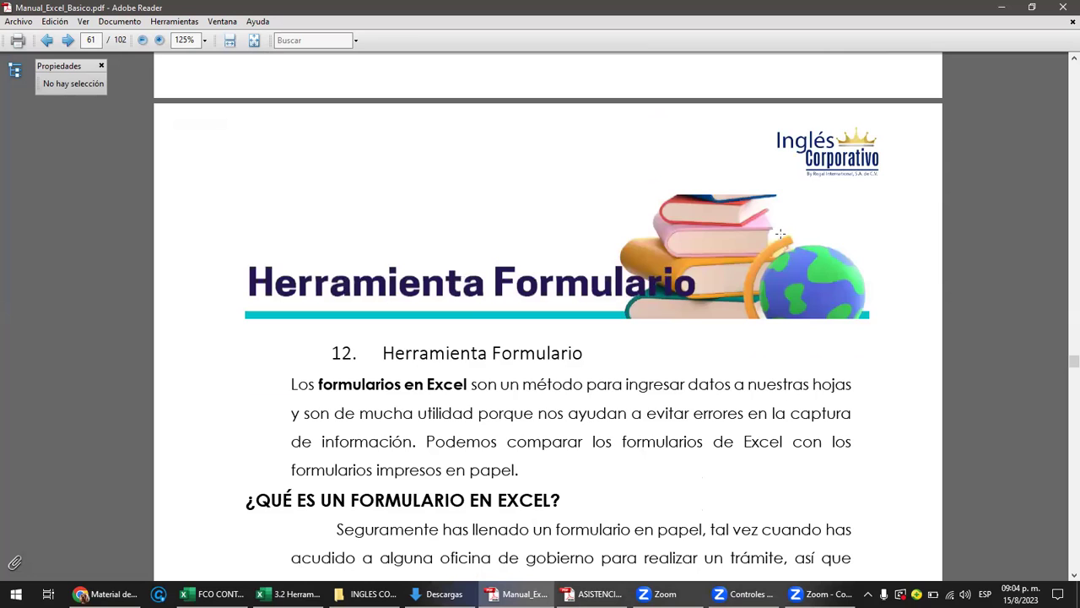
pyautogui.scroll(-1, 781, 233)
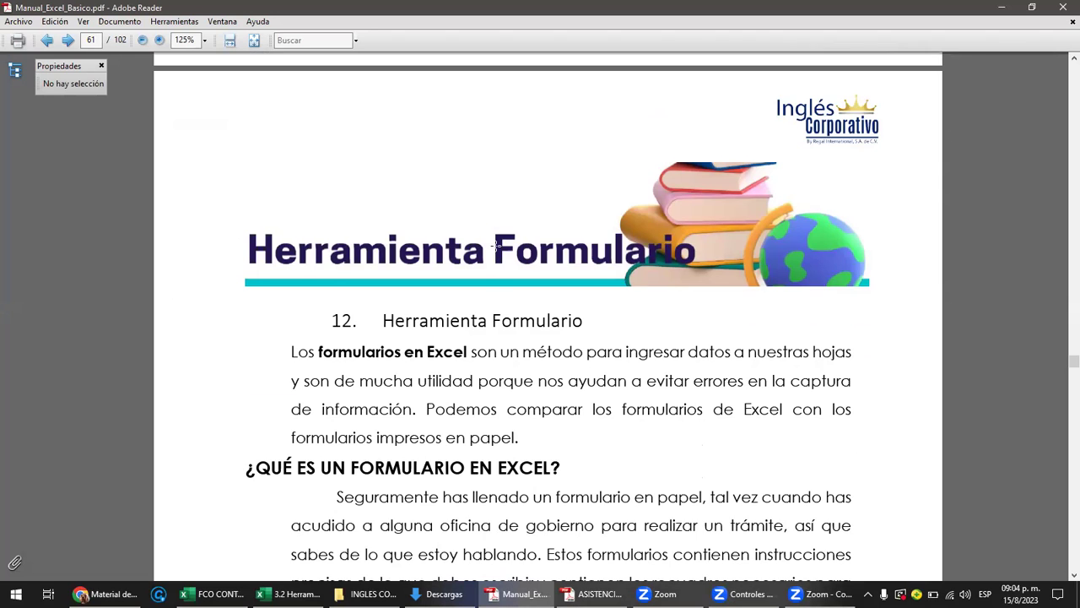
pyautogui.scroll(-2, 496, 245)
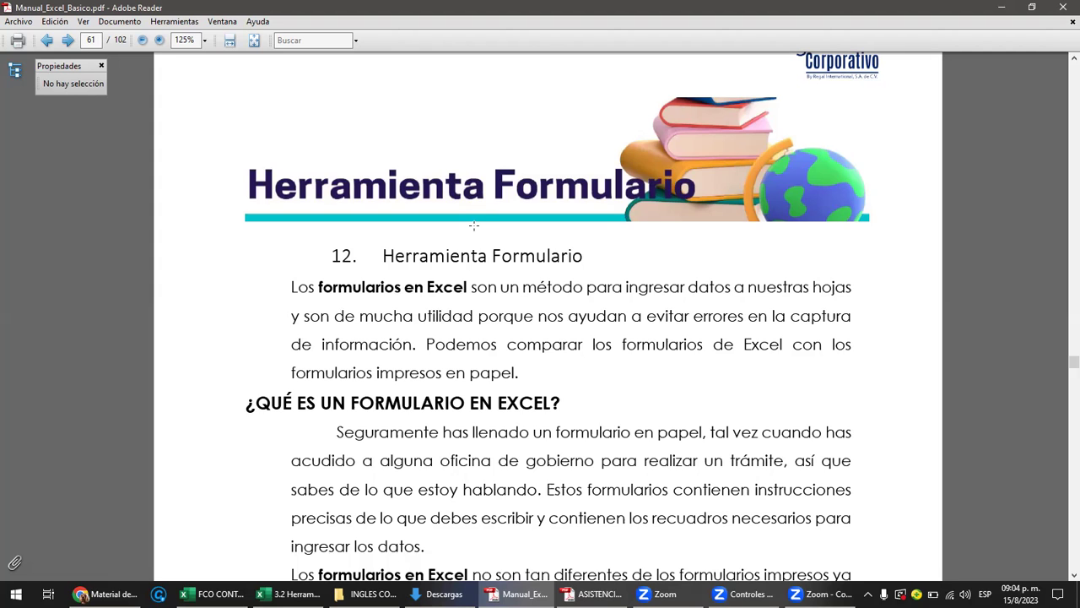
pyautogui.scroll(-1, 473, 225)
pyautogui.scroll(-1, 473, 223)
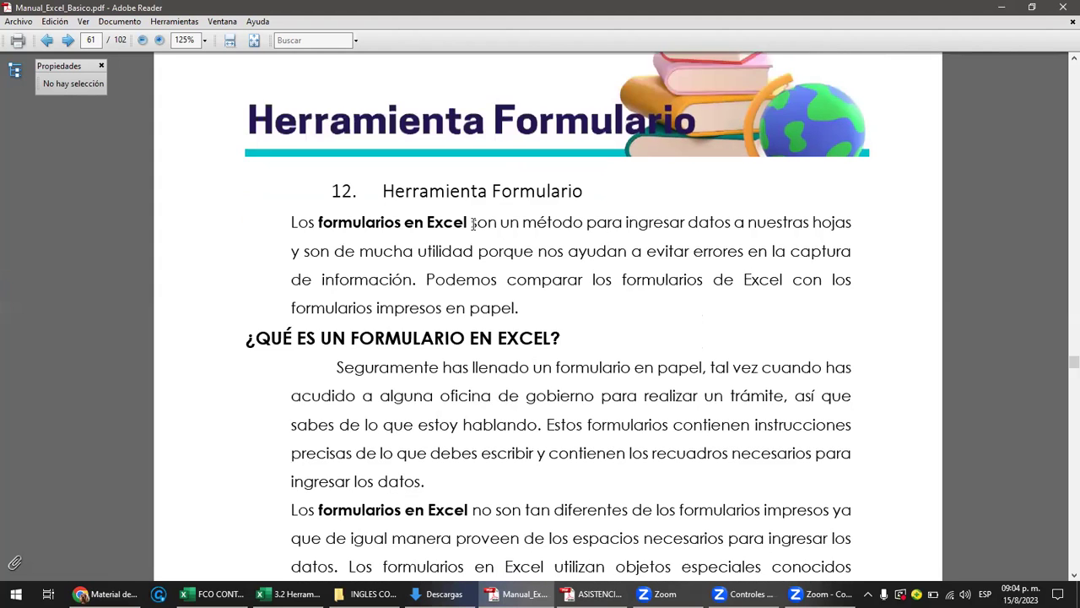
pyautogui.scroll(-1, 474, 224)
pyautogui.scroll(-1, 473, 225)
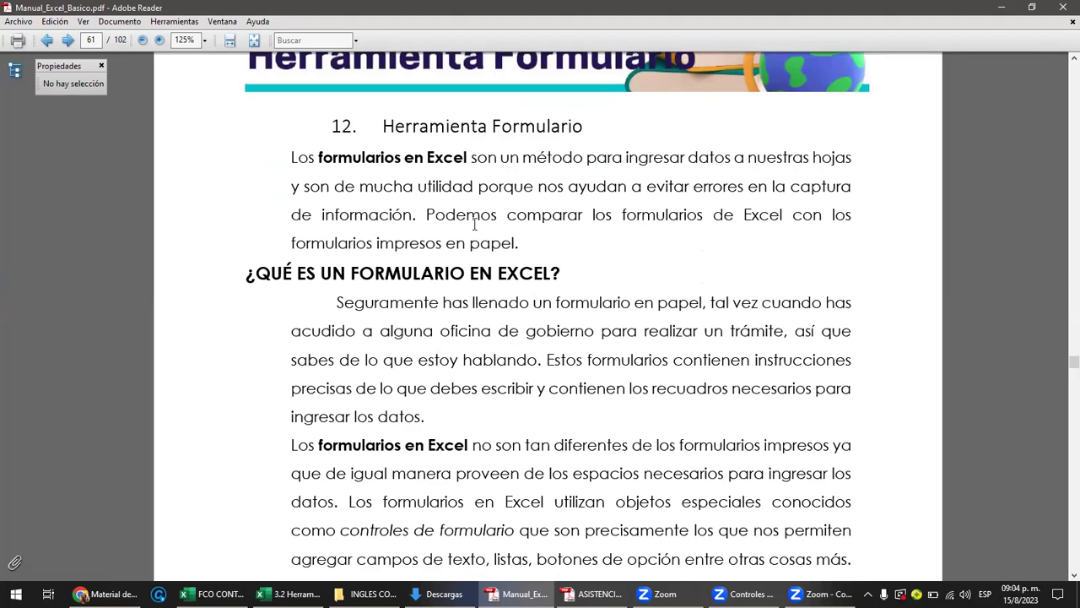
pyautogui.scroll(-1, 477, 225)
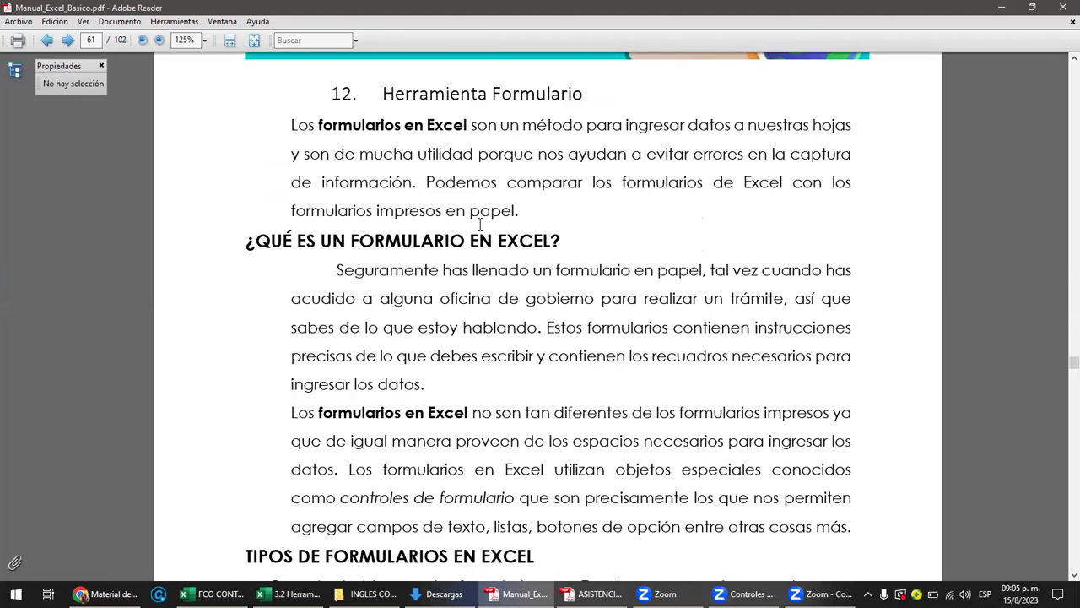
pyautogui.scroll(-1, 480, 224)
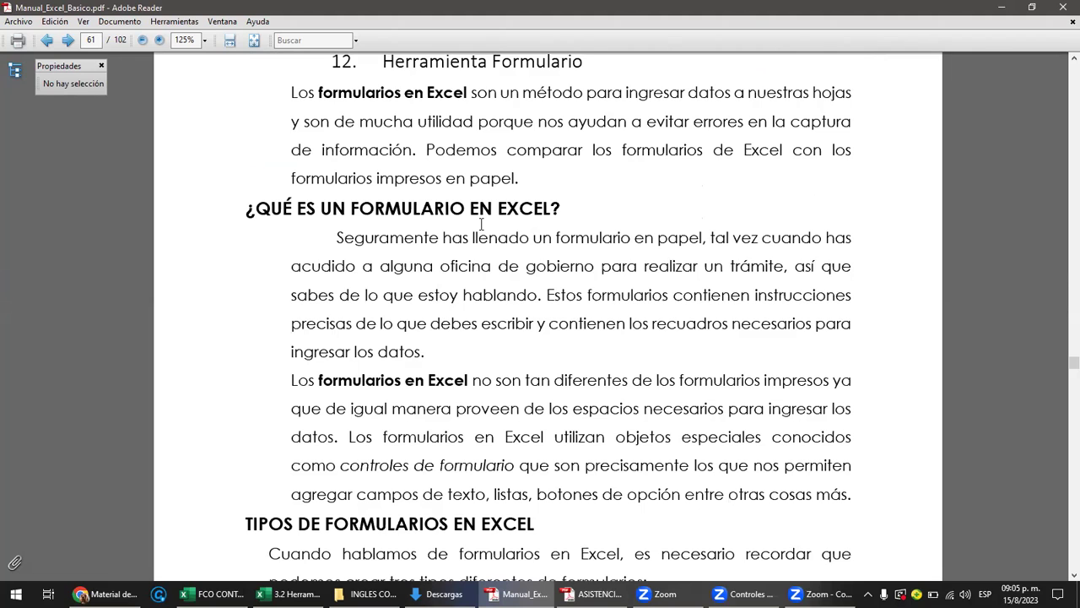
pyautogui.scroll(2, 482, 223)
pyautogui.scroll(1, 482, 224)
pyautogui.scroll(1, 482, 223)
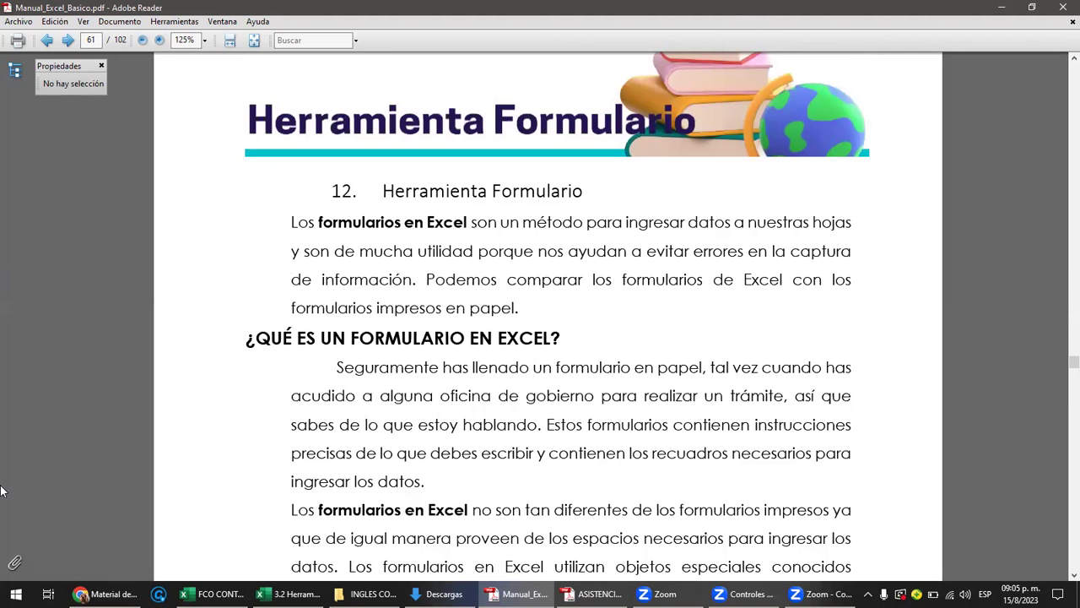
# - Glance briefly at the course's support-material web page
pyautogui.click(101, 594)
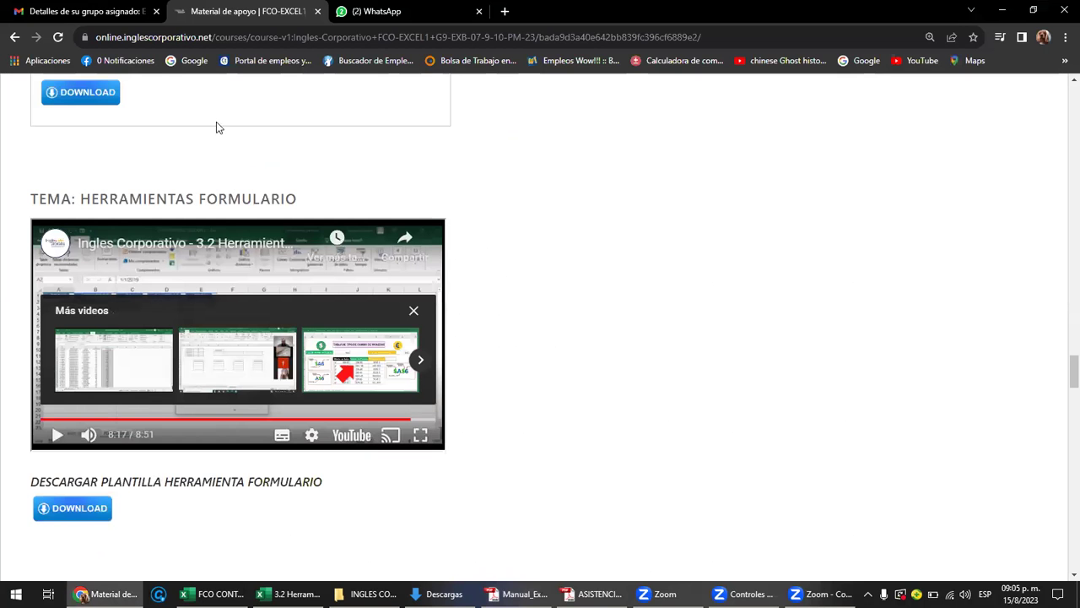
pyautogui.scroll(3, 216, 128)
pyautogui.scroll(-1, 453, 365)
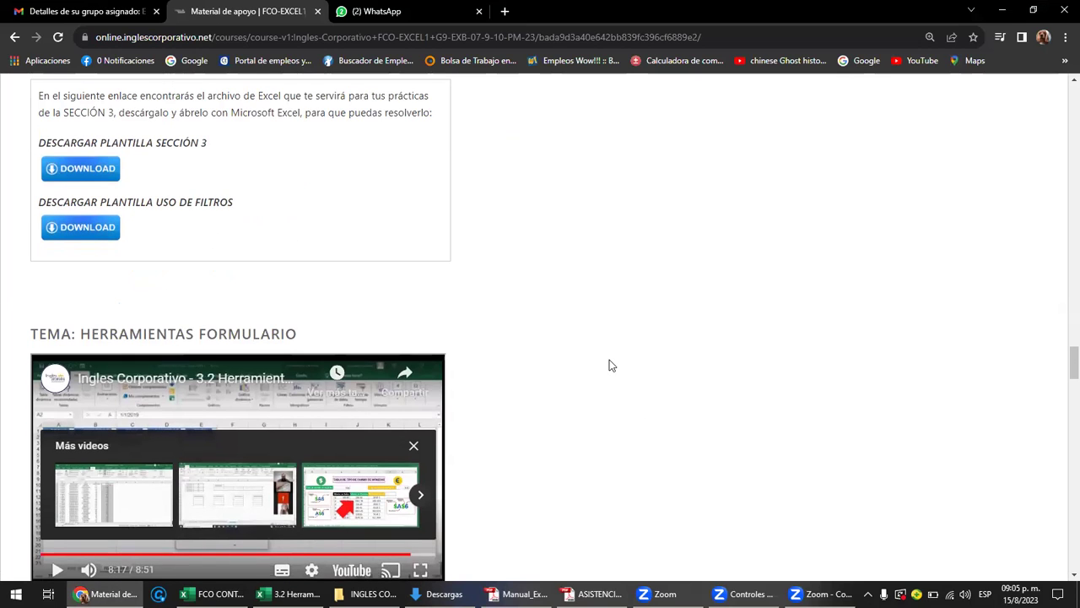
# - Reread the manual's Herramienta Formulario section, then return to the course's support-material page
pyautogui.click(517, 593)
pyautogui.scroll(1, 606, 384)
pyautogui.scroll(3, 606, 384)
pyautogui.scroll(4, 606, 384)
pyautogui.scroll(-2, 604, 382)
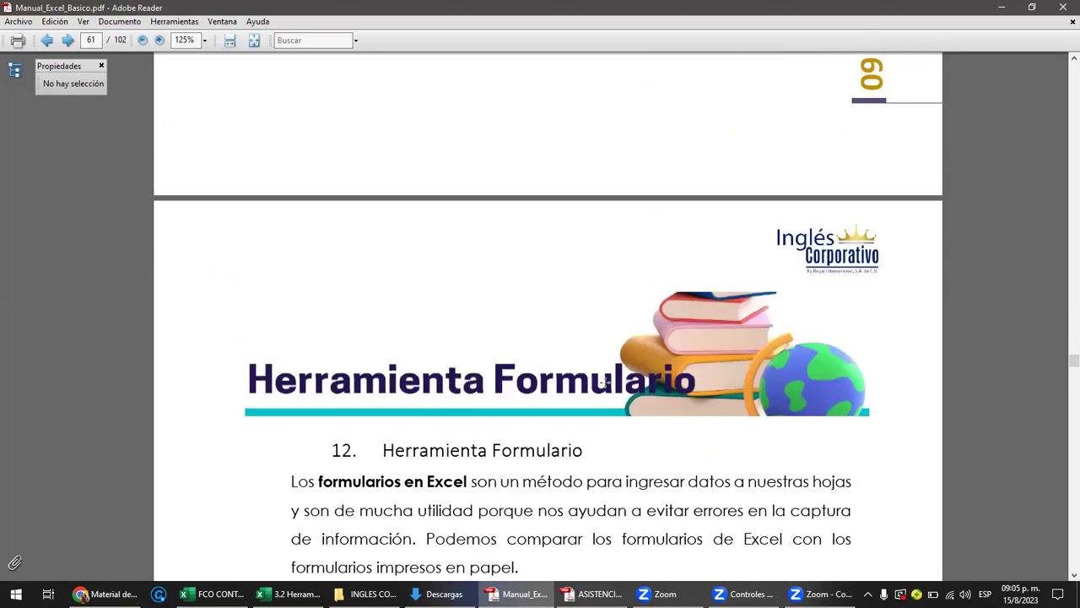
pyautogui.scroll(-1, 605, 382)
pyautogui.scroll(-3, 605, 382)
pyautogui.scroll(-2, 605, 382)
pyautogui.scroll(-6, 603, 382)
pyautogui.scroll(-5, 603, 382)
pyautogui.scroll(-1, 602, 386)
pyautogui.scroll(-2, 605, 386)
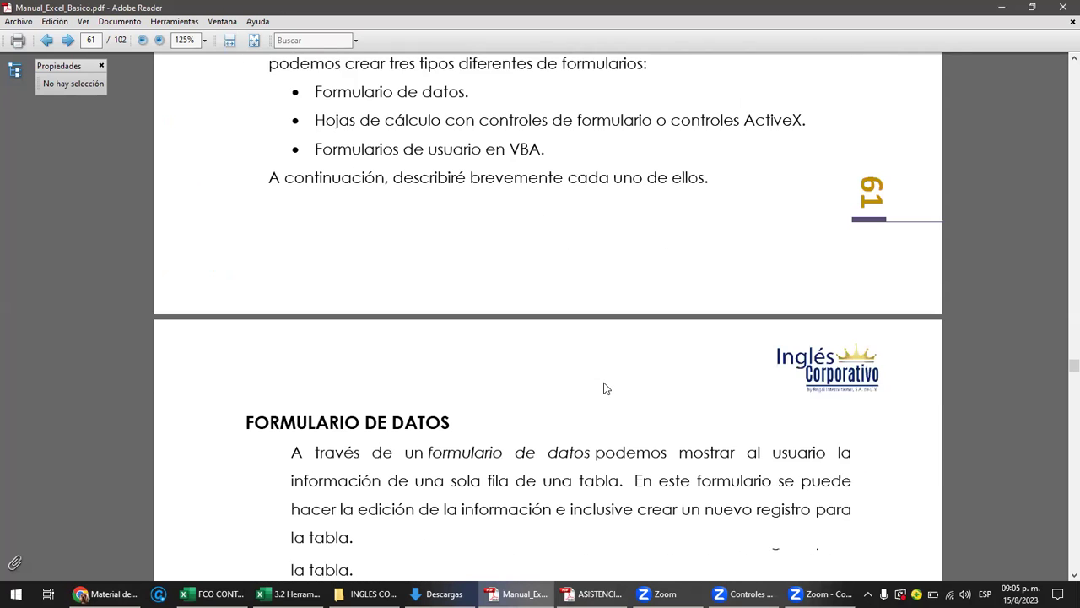
pyautogui.scroll(-2, 605, 388)
pyautogui.scroll(-3, 604, 386)
pyautogui.scroll(-3, 603, 384)
pyautogui.scroll(-3, 603, 383)
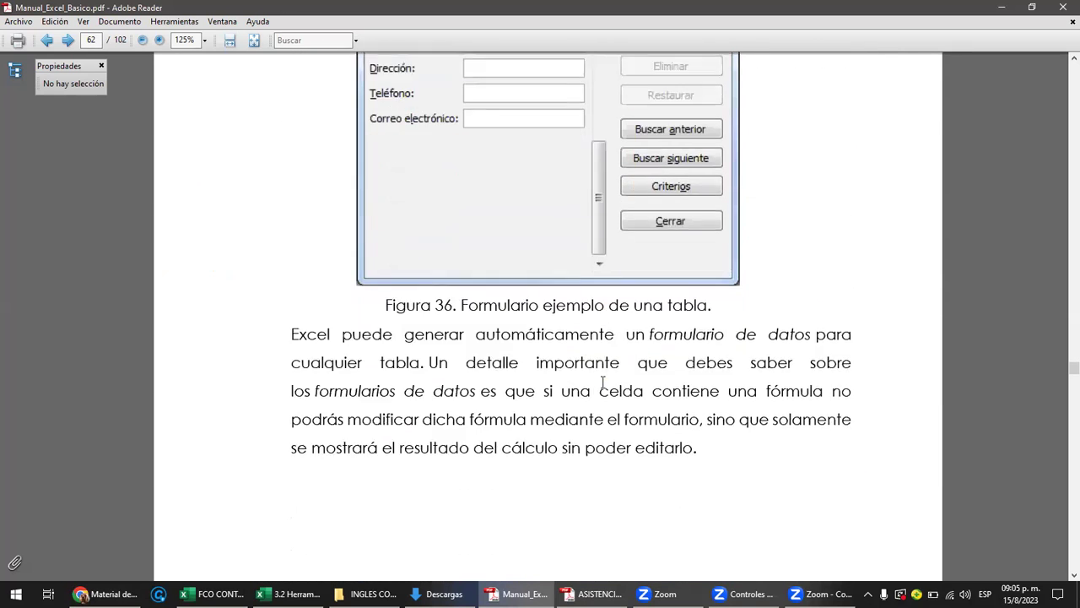
pyautogui.scroll(-2, 603, 382)
pyautogui.scroll(-5, 603, 385)
pyautogui.scroll(-2, 604, 388)
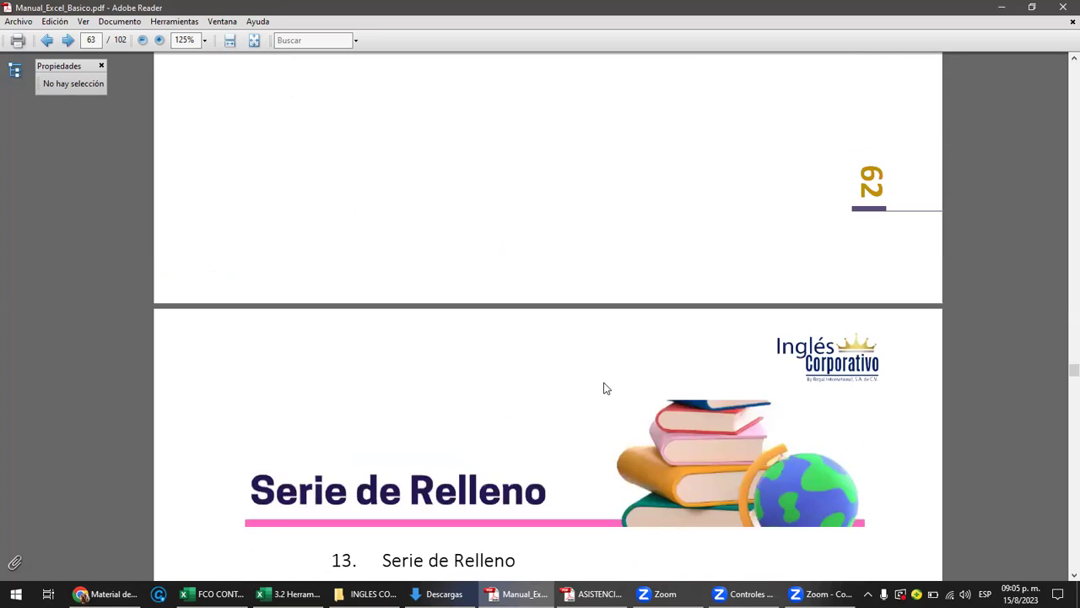
pyautogui.scroll(5, 605, 388)
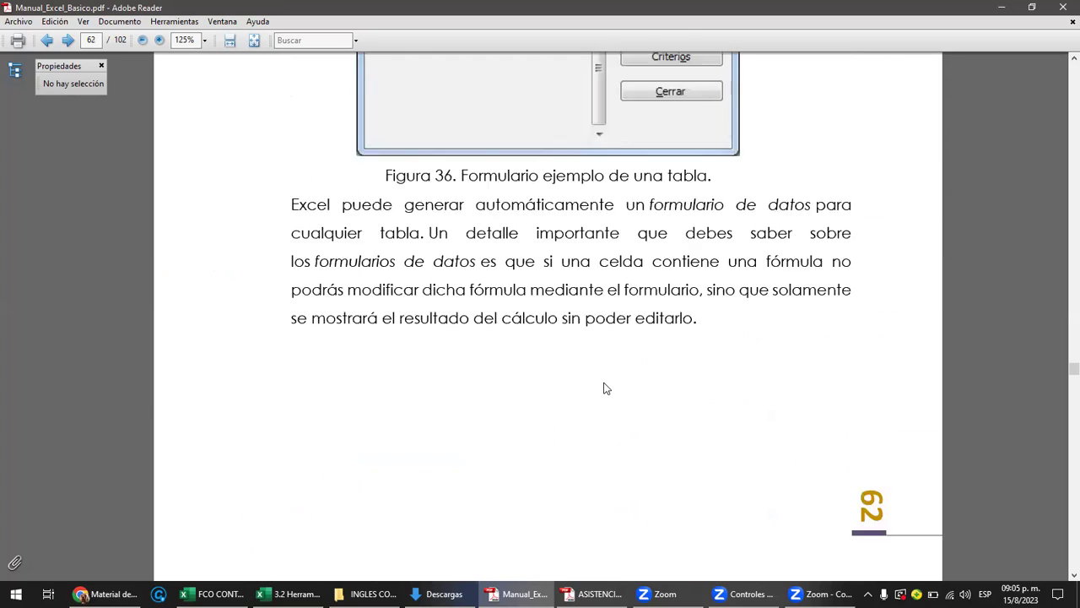
pyautogui.scroll(7, 604, 388)
pyautogui.scroll(1, 604, 388)
pyautogui.scroll(8, 604, 389)
pyautogui.scroll(6, 604, 388)
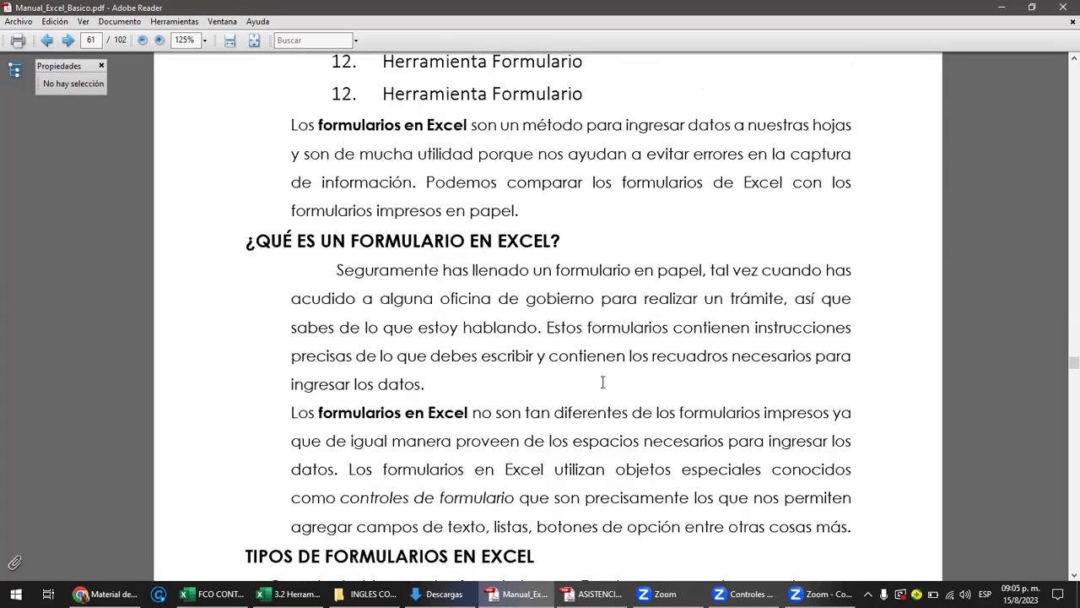
pyautogui.scroll(2, 602, 382)
pyautogui.scroll(-1, 449, 307)
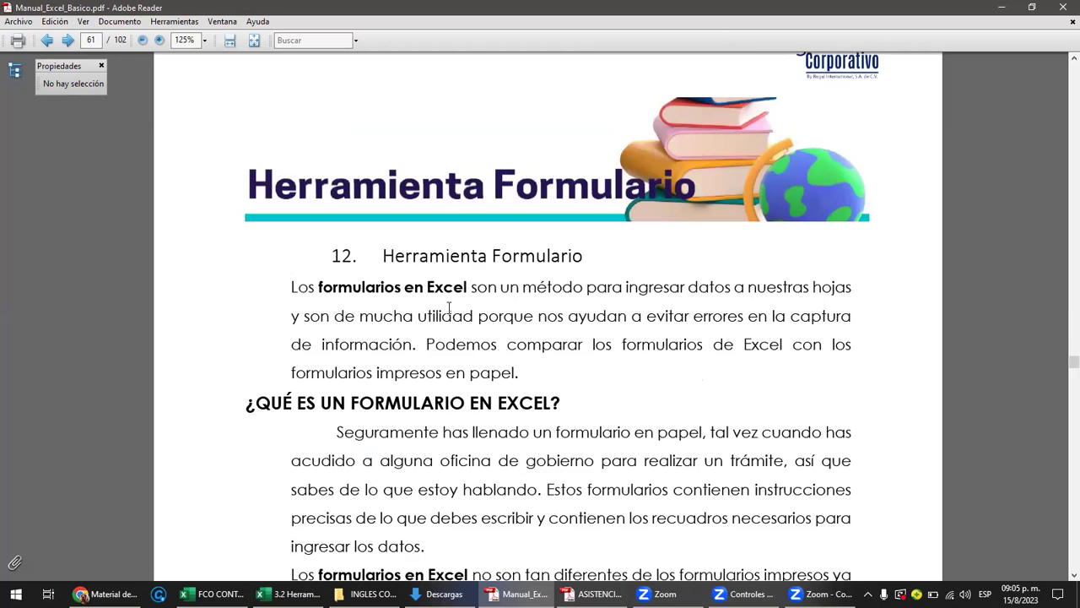
pyautogui.click(93, 594)
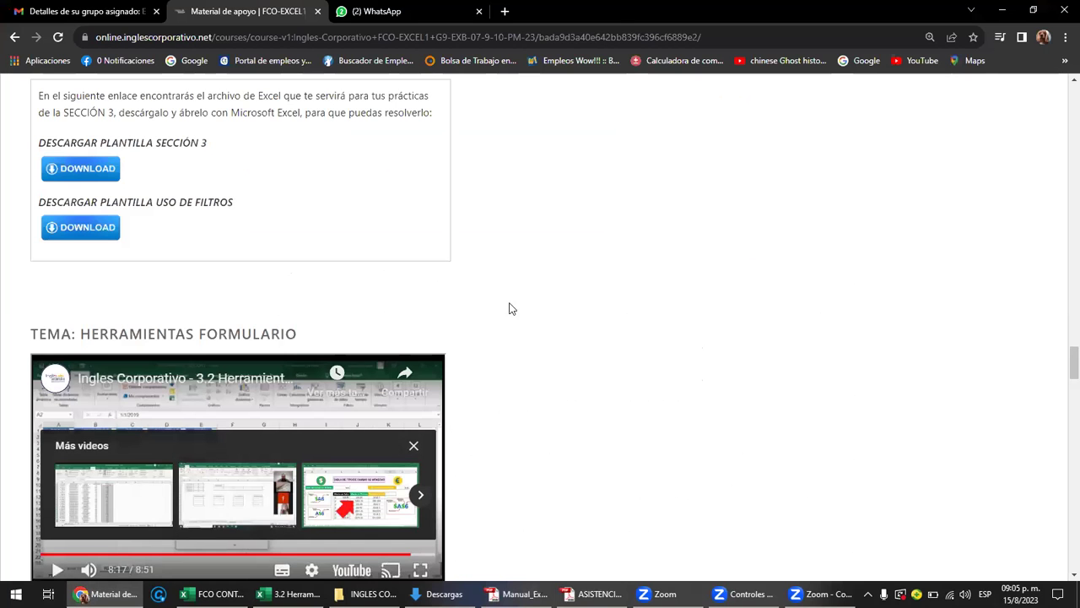
# - Scroll the course page down to the Herramientas Formulario video
pyautogui.scroll(5, 560, 319)
pyautogui.scroll(5, 560, 322)
pyautogui.scroll(5, 560, 321)
pyautogui.scroll(5, 559, 321)
pyautogui.scroll(5, 560, 322)
pyautogui.scroll(10, 559, 322)
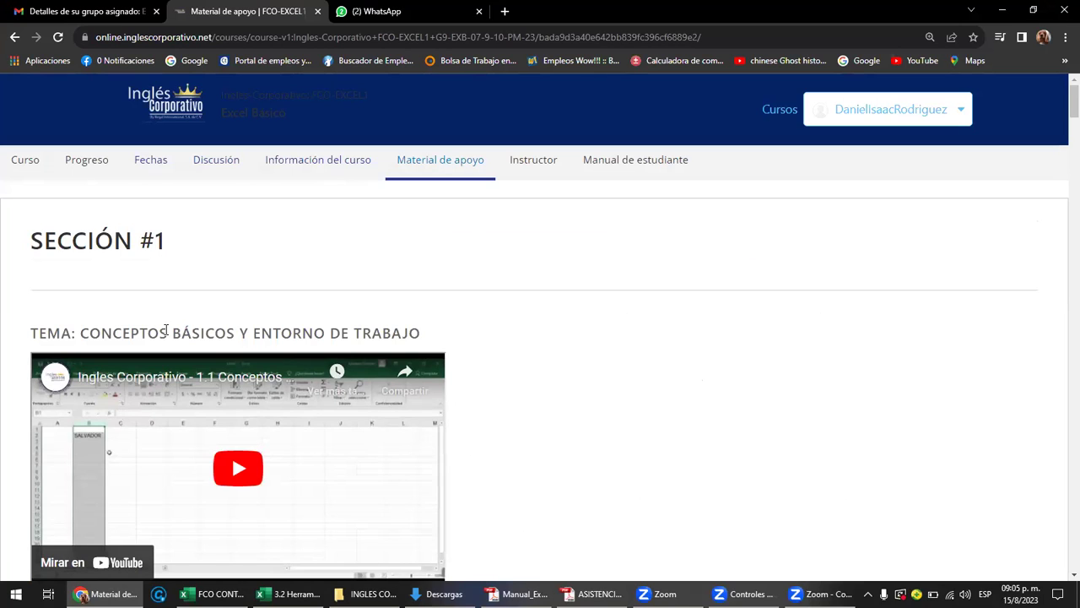
pyautogui.scroll(-2, 167, 329)
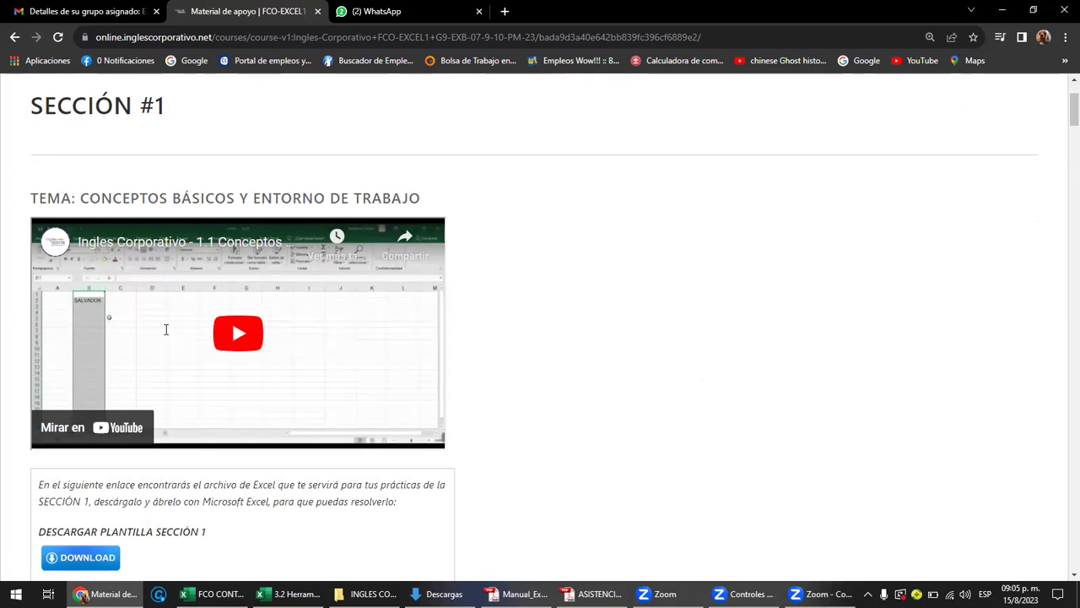
pyautogui.scroll(-5, 166, 329)
pyautogui.scroll(-3, 165, 330)
pyautogui.scroll(-5, 164, 330)
pyautogui.scroll(-3, 163, 330)
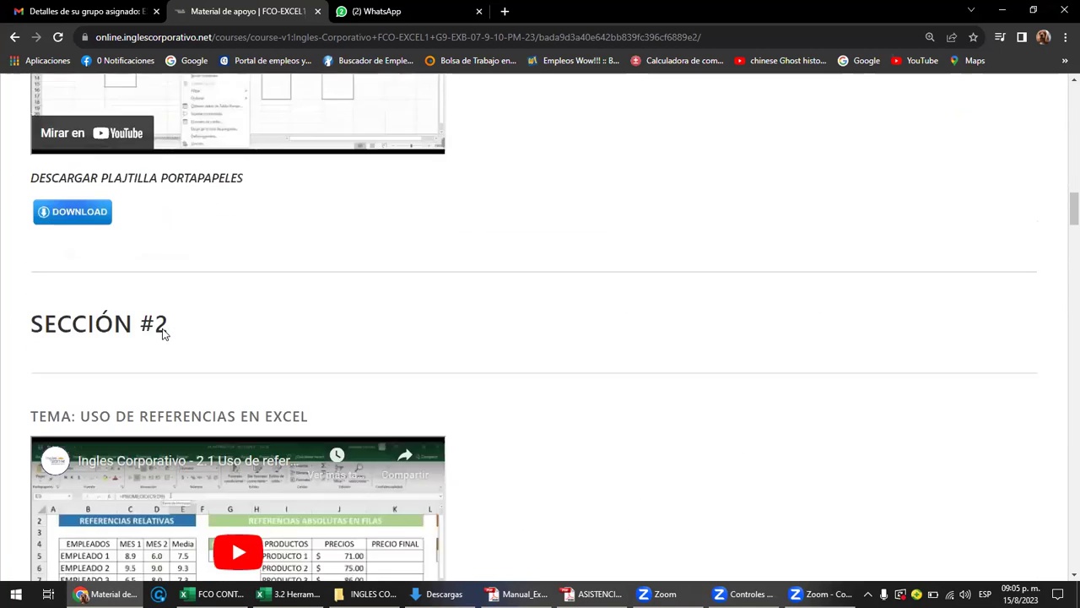
pyautogui.scroll(-1, 164, 334)
pyautogui.scroll(-6, 143, 252)
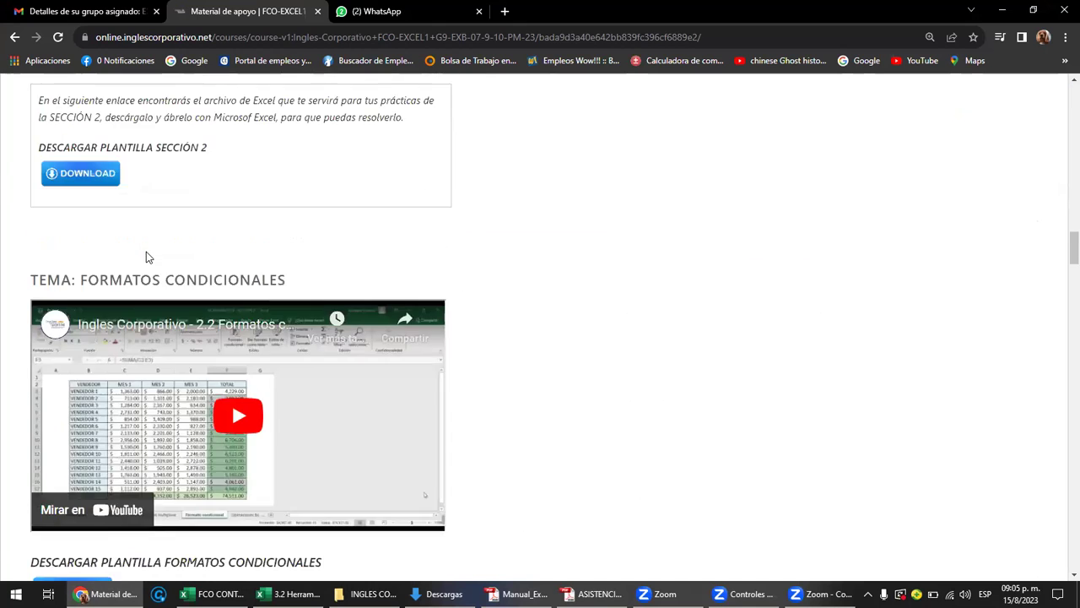
pyautogui.scroll(-3, 146, 253)
pyautogui.scroll(-3, 146, 256)
pyautogui.scroll(-3, 146, 252)
pyautogui.scroll(-2, 146, 252)
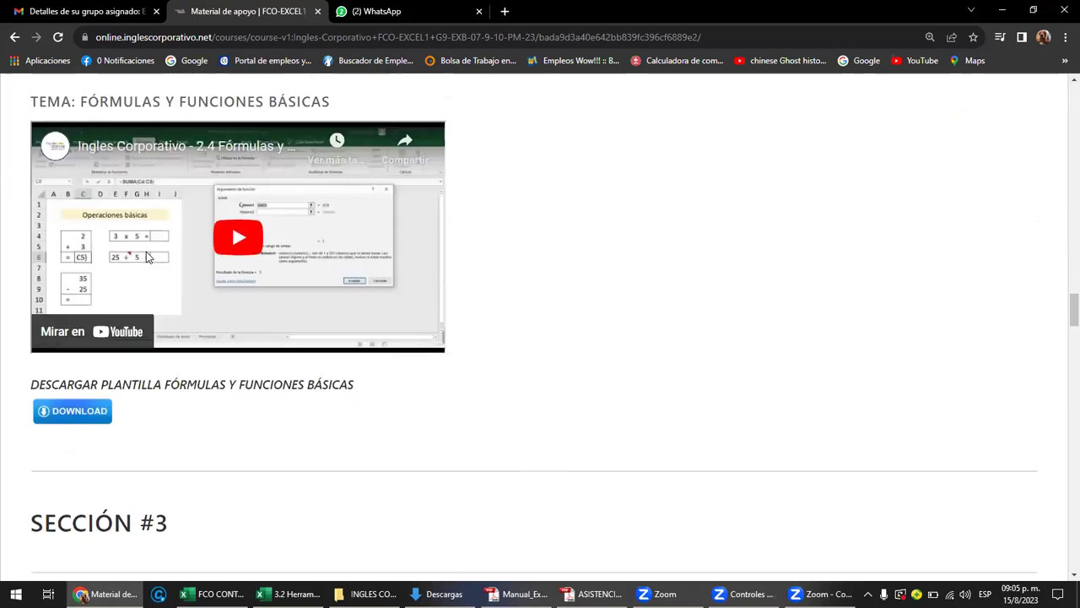
pyautogui.scroll(-1, 148, 270)
pyautogui.scroll(-2, 162, 349)
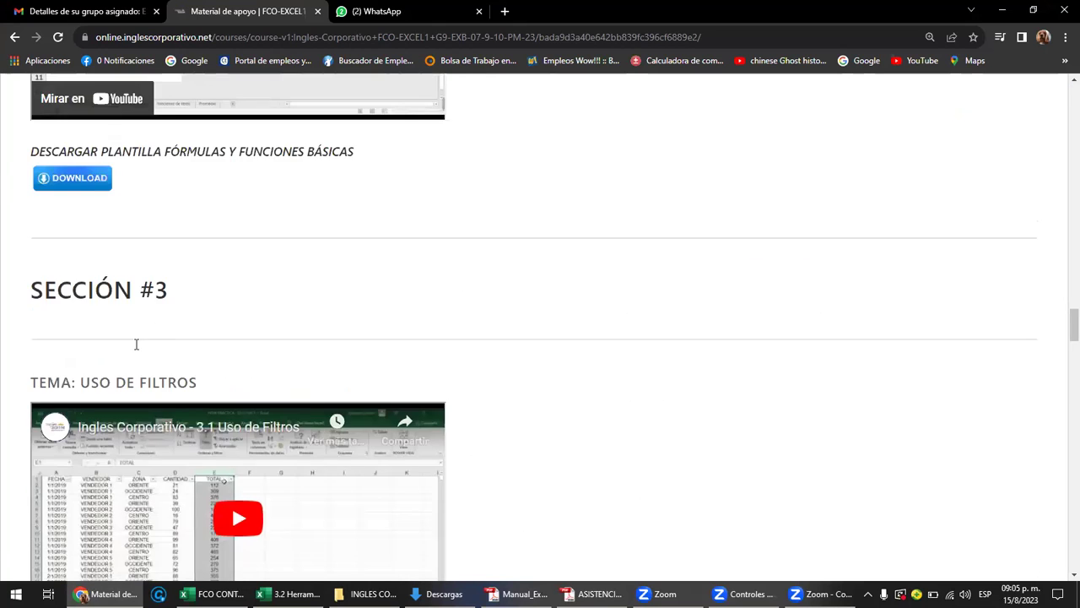
pyautogui.scroll(-1, 139, 345)
pyautogui.scroll(-2, 320, 233)
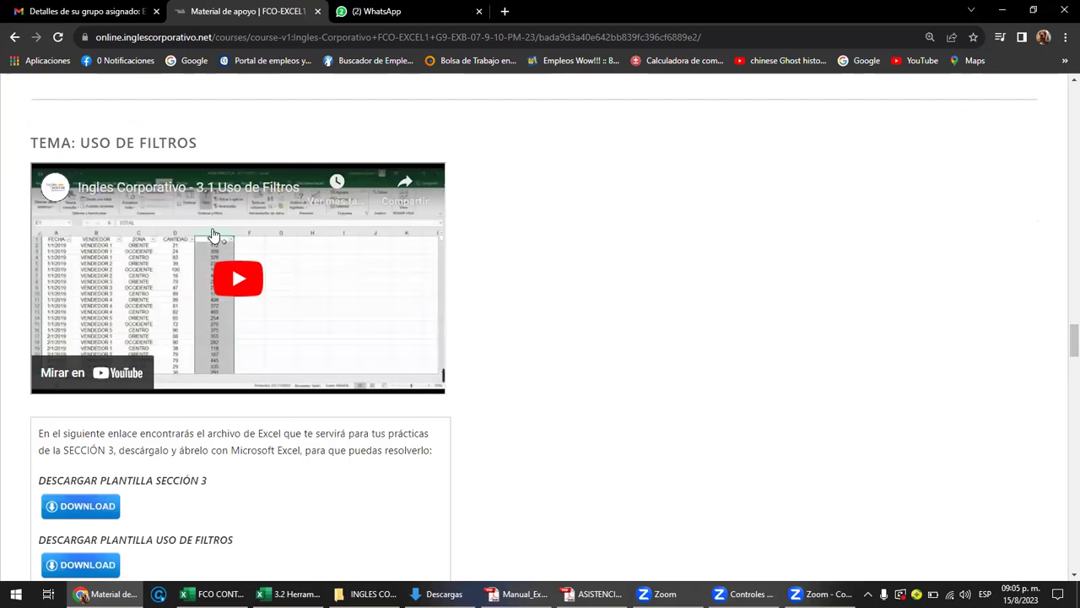
pyautogui.scroll(-2, 213, 234)
pyautogui.scroll(-3, 101, 219)
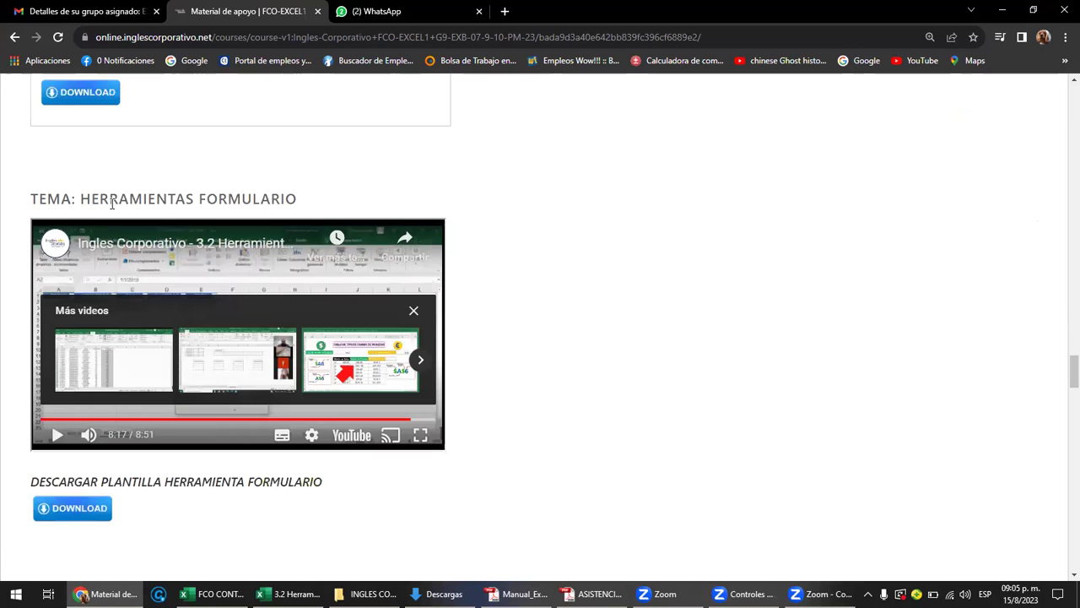
# - Play the Herramientas Formulario video, pause it around 0:18, and go to the Curso main page
pyautogui.click(55, 434)
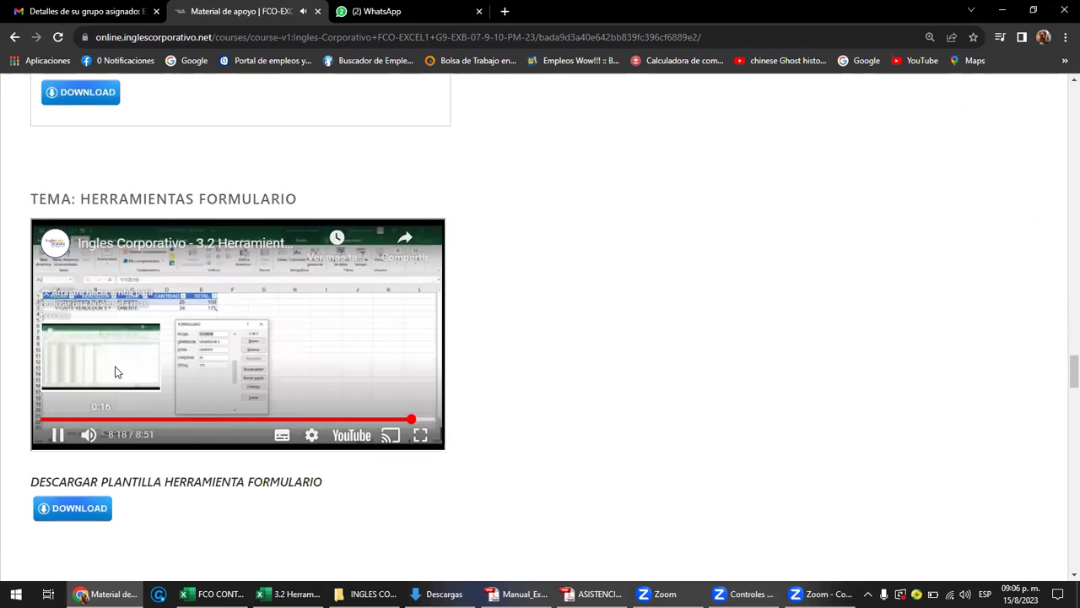
pyautogui.click(53, 420)
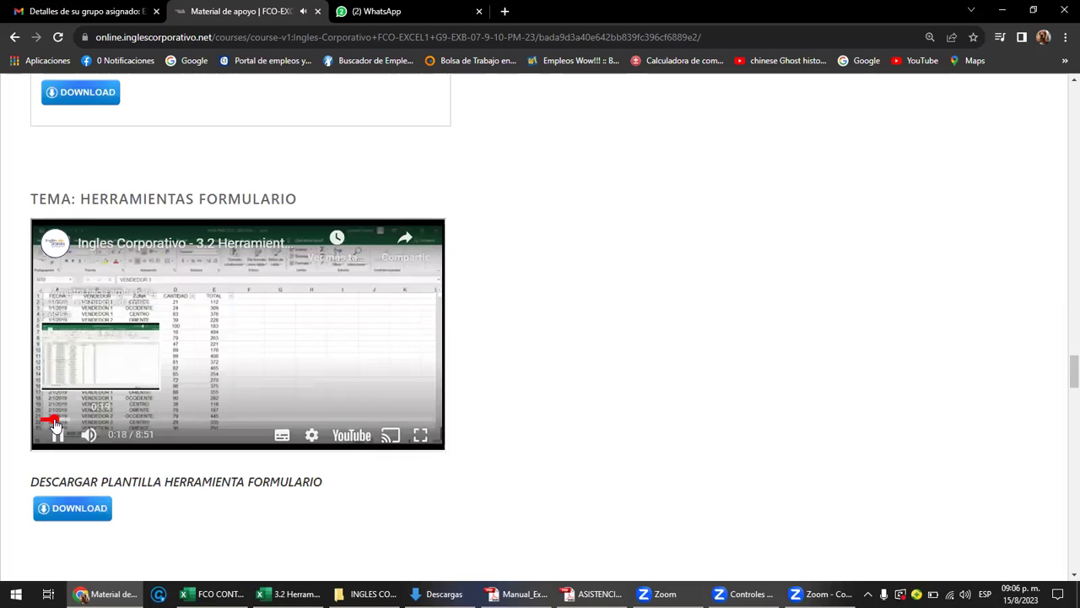
pyautogui.click(227, 341)
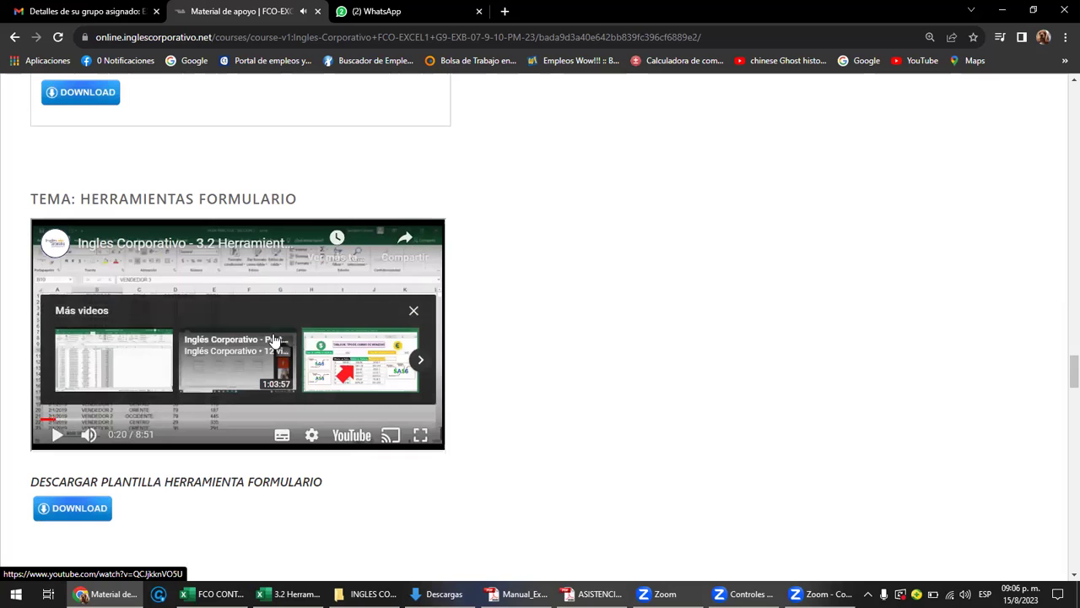
pyautogui.moveTo(238, 334)
pyautogui.press('Home')
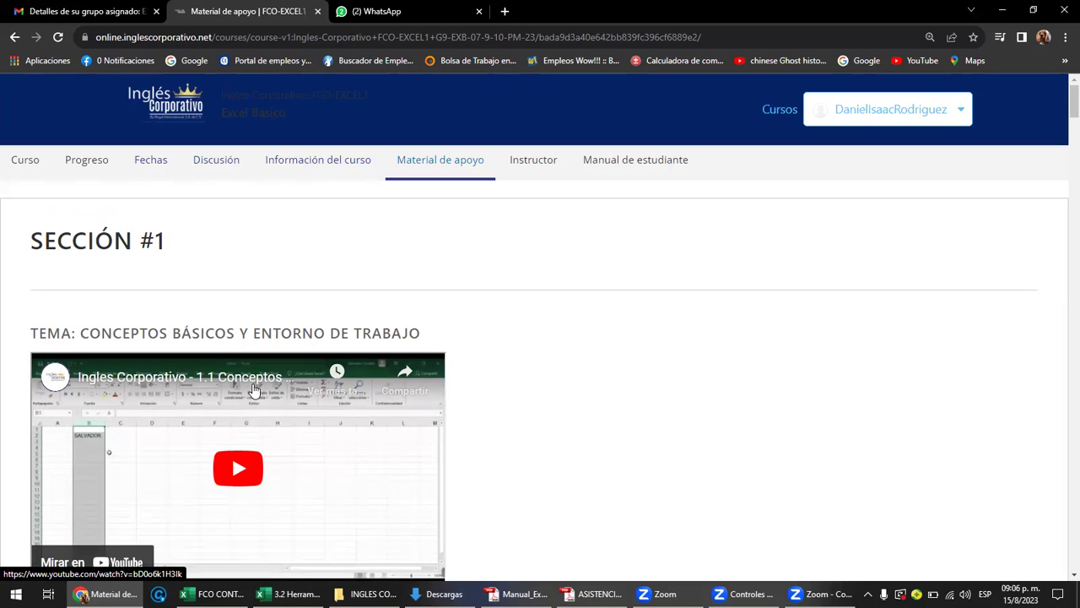
pyautogui.click(25, 164)
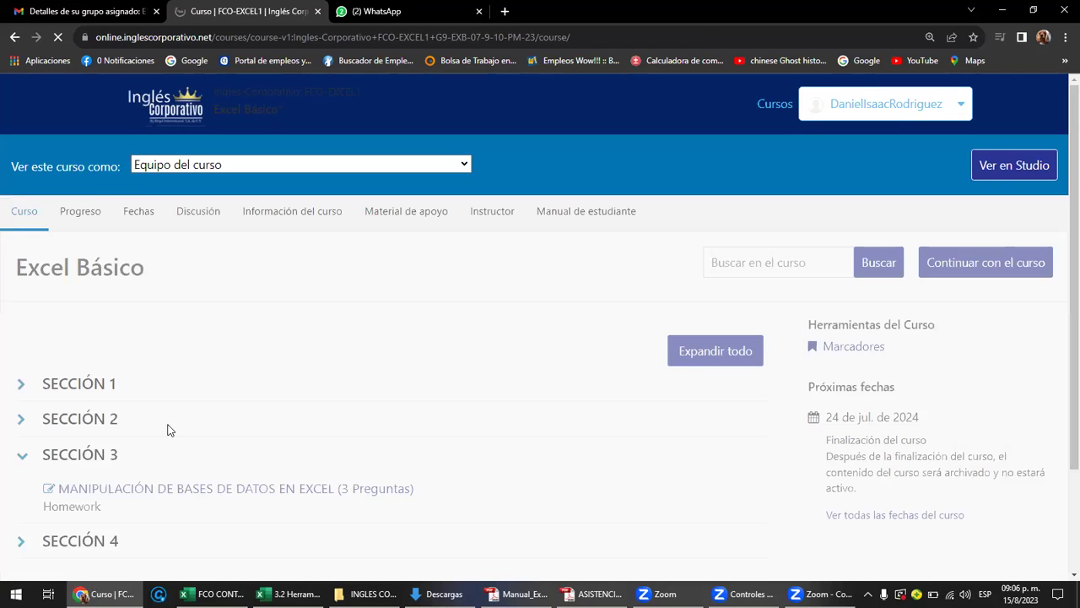
# - Open Sección 3's MANIPULACIÓN DE BASES DE DATOS EN EXCEL lesson, read the form example, then switch to Excel
pyautogui.scroll(-3, 91, 359)
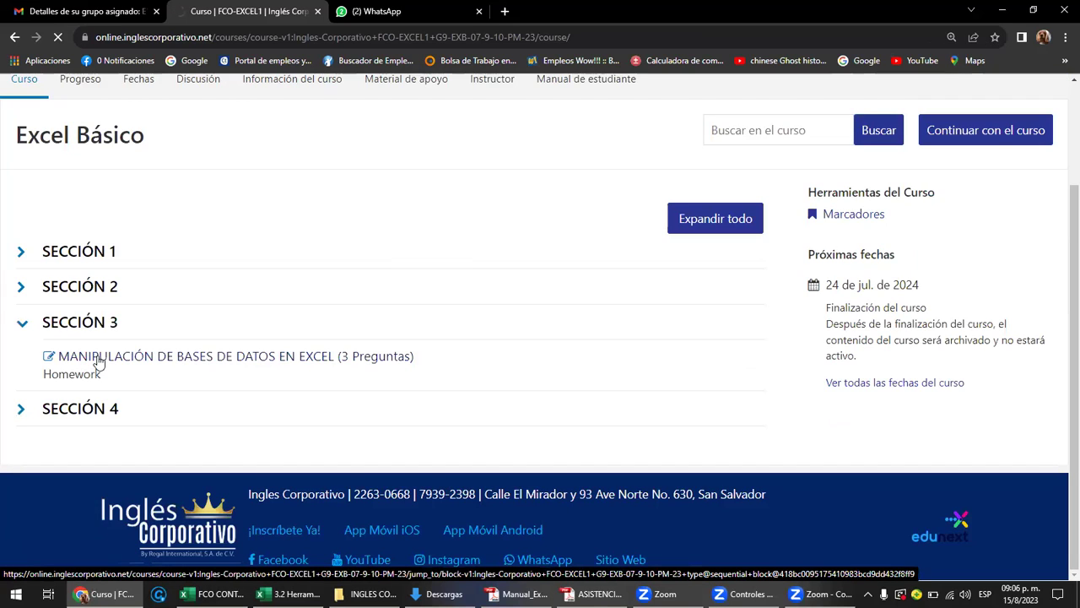
pyautogui.click(97, 361)
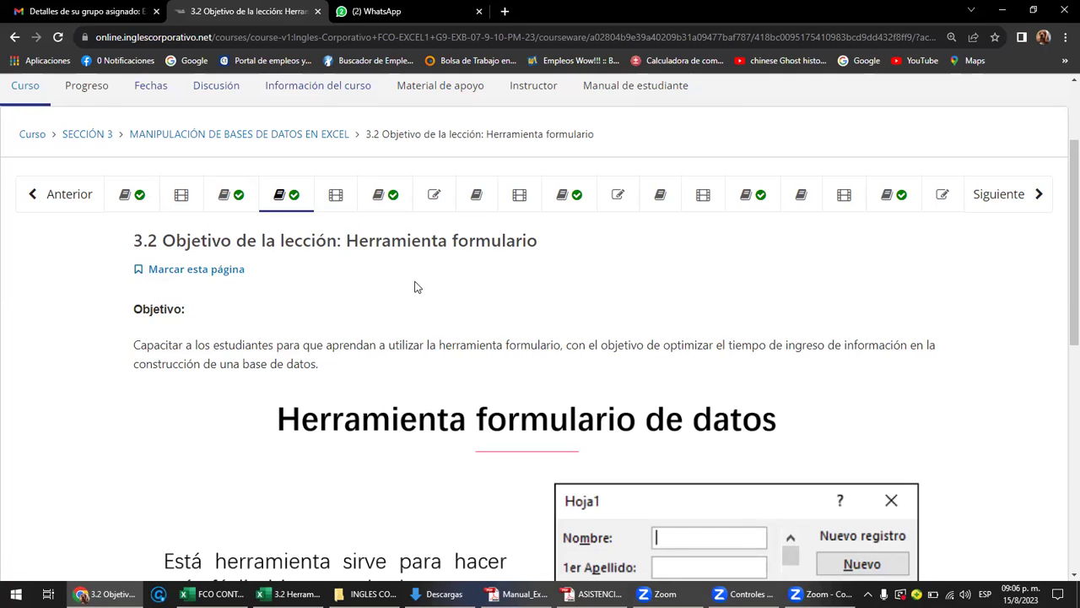
pyautogui.scroll(-1, 397, 317)
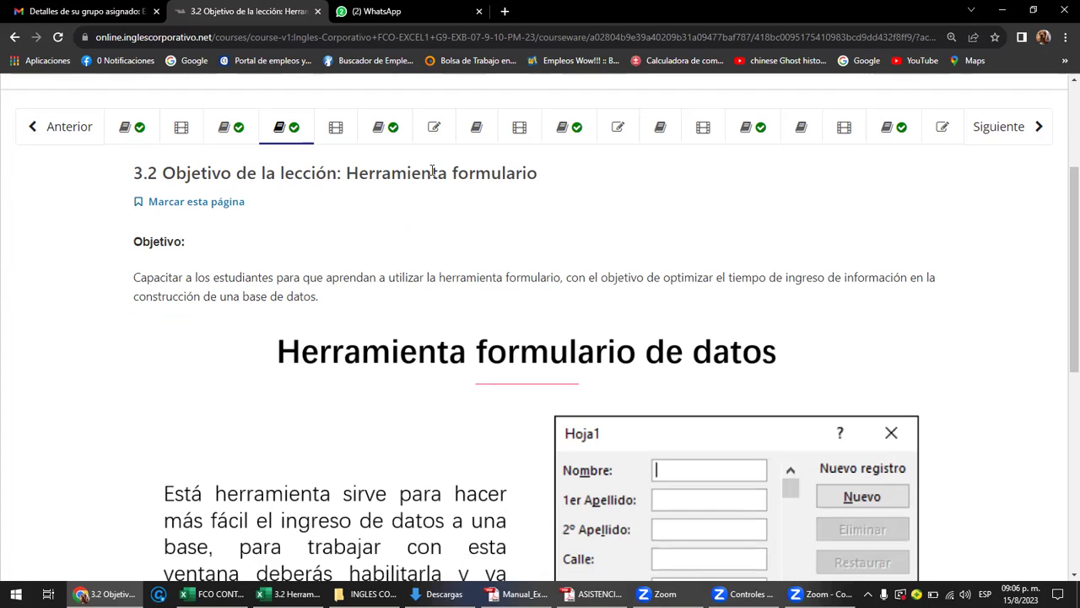
pyautogui.scroll(-3, 451, 315)
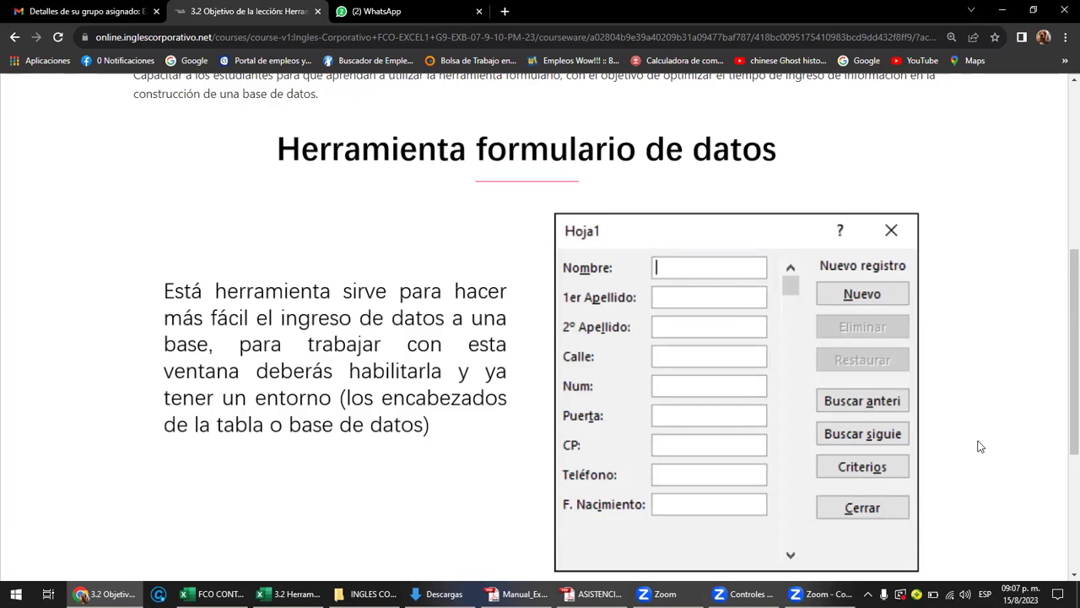
pyautogui.scroll(-1, 980, 446)
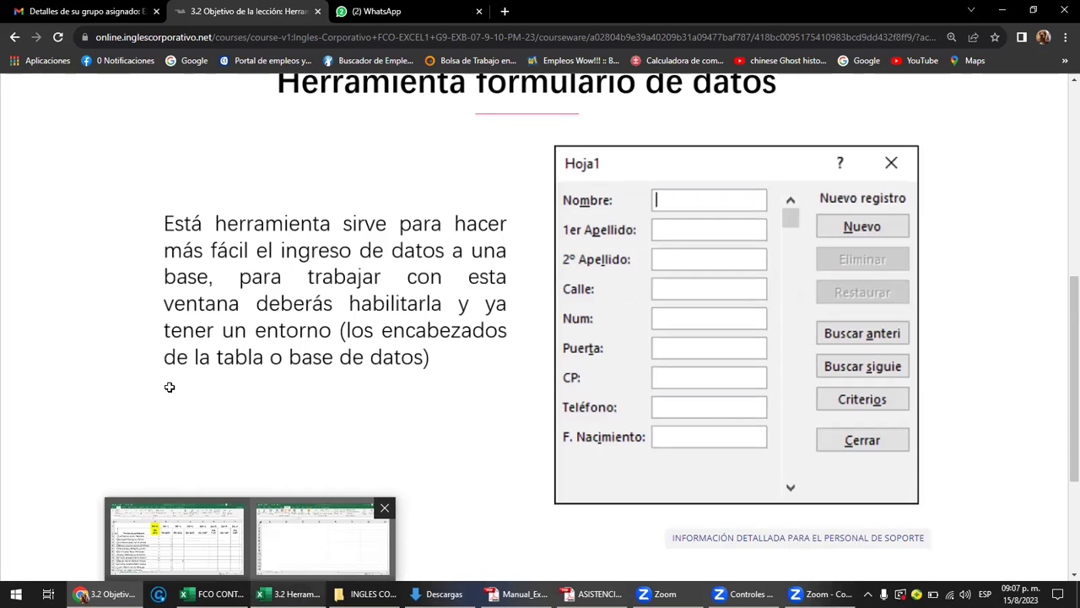
pyautogui.hotkey('alt', 'Tab')
# - Show the FORMULARIO sheet in a maximized Excel window, zoomed in
pyautogui.click(118, 555)
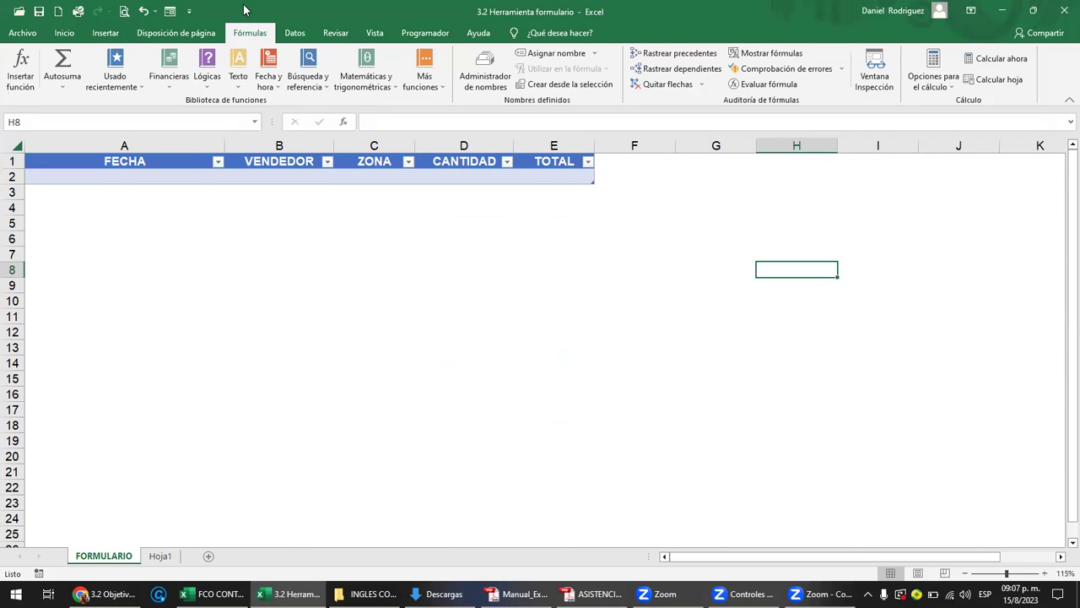
pyautogui.moveTo(244, 10)
pyautogui.mouseDown()
pyautogui.moveTo(302, 197)
pyautogui.moveTo(308, 15)
pyautogui.mouseUp()
pyautogui.press('super+Up')
pyautogui.click(202, 250)
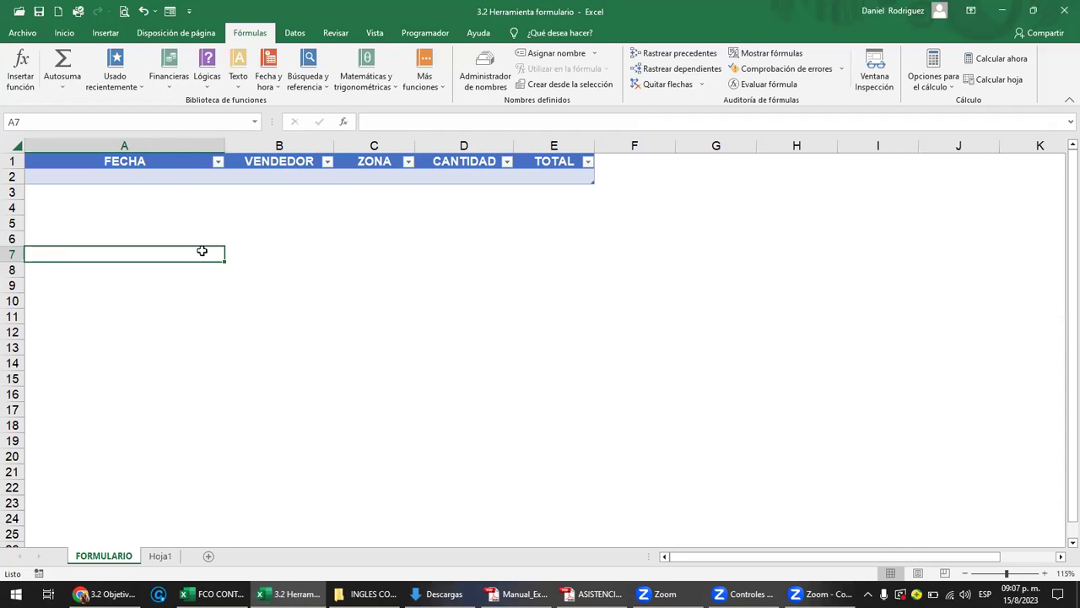
pyautogui.keyDown('ctrl'); pyautogui.scroll(2, 201, 250); pyautogui.keyUp('ctrl')
pyautogui.keyDown('ctrl'); pyautogui.scroll(1, 194, 273); pyautogui.keyUp('ctrl')
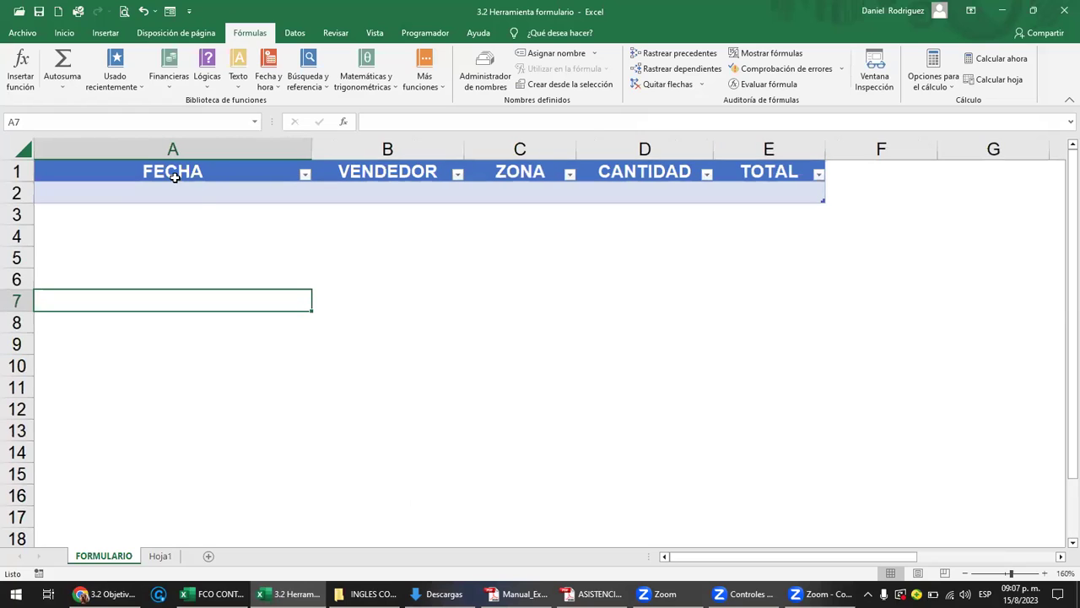
# - Inspect the FECHA–TOTAL table's columns and row 2 cells, ending back at A2
pyautogui.click(173, 173)
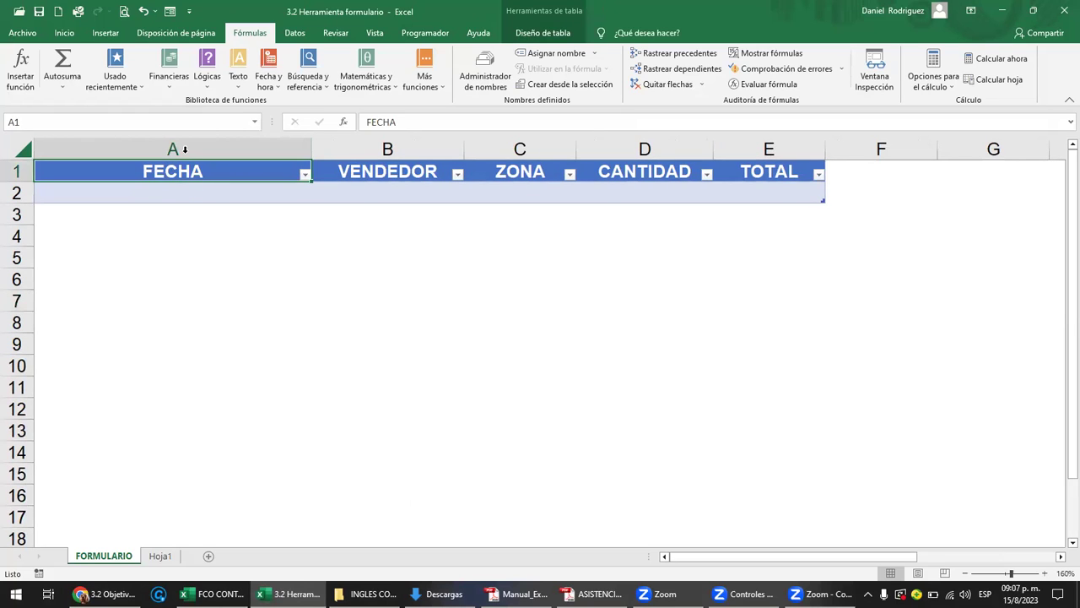
pyautogui.moveTo(184, 149); pyautogui.dragTo(743, 161)
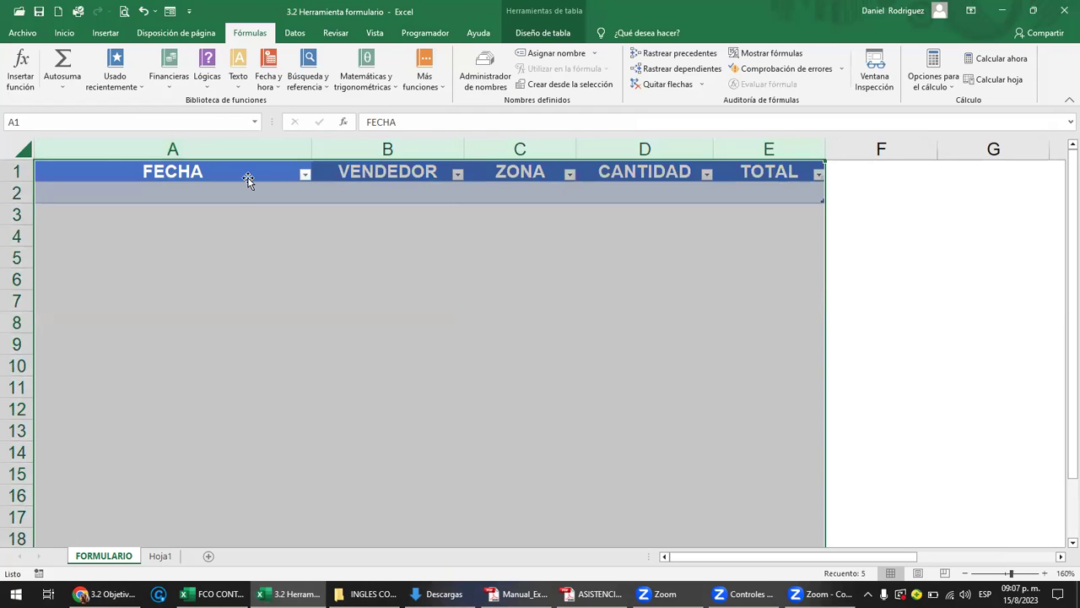
pyautogui.click(251, 179)
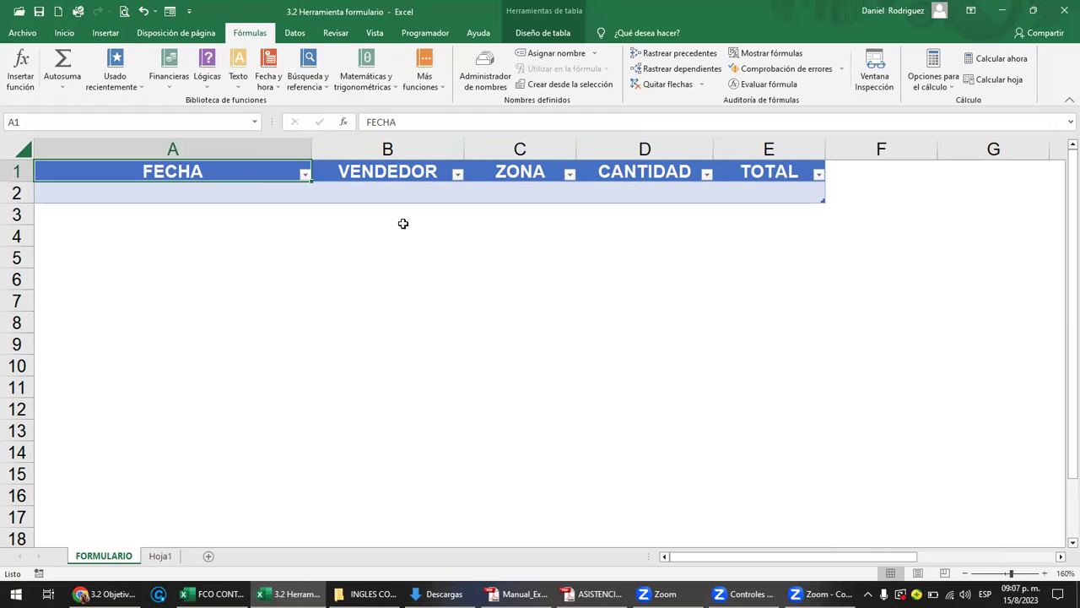
pyautogui.click(188, 201)
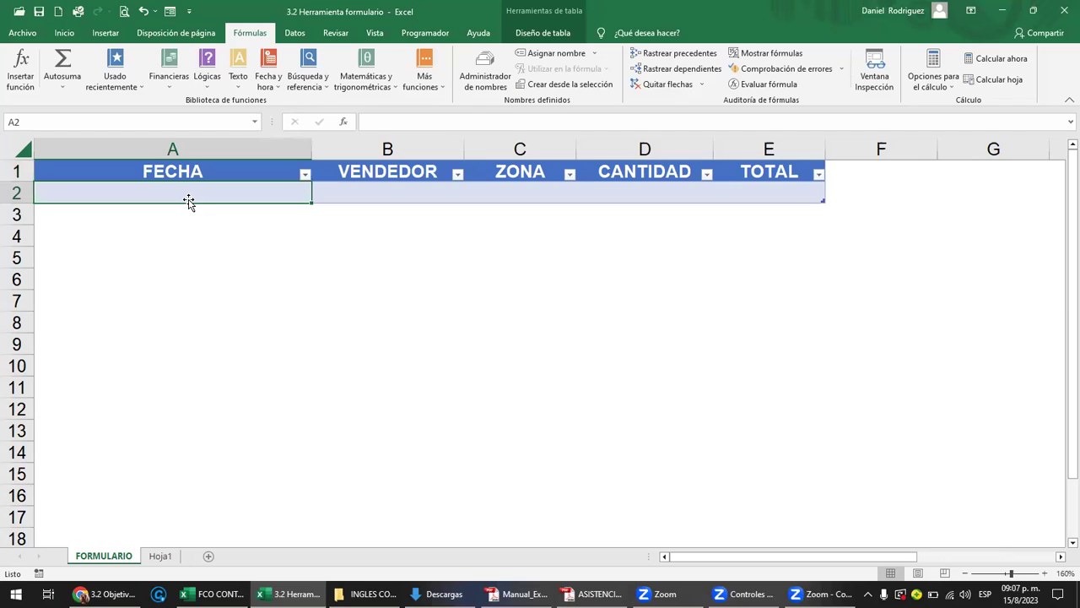
pyautogui.click(400, 195)
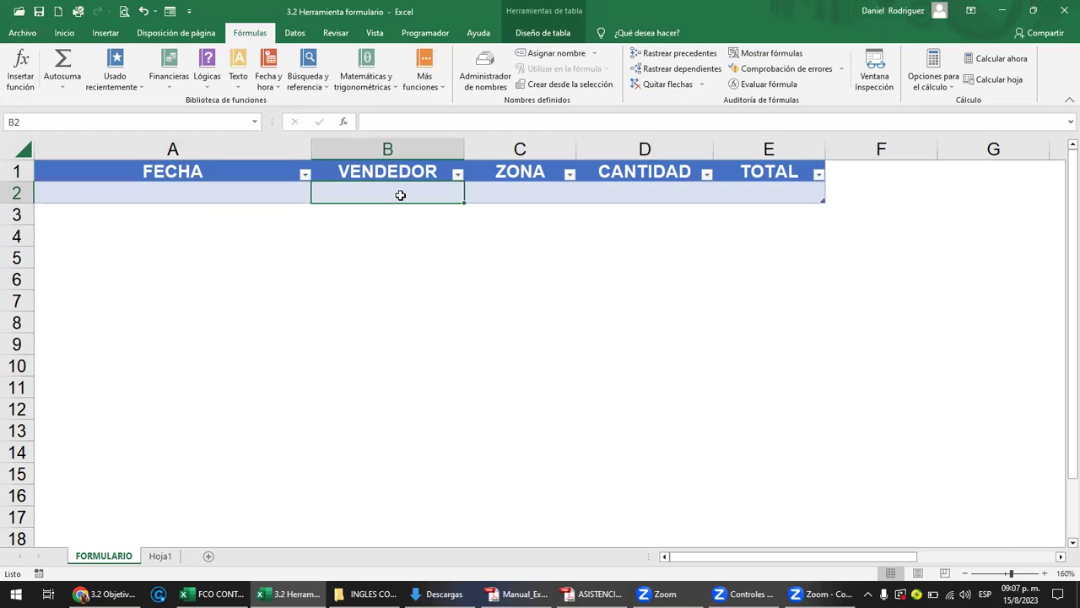
pyautogui.click(508, 192)
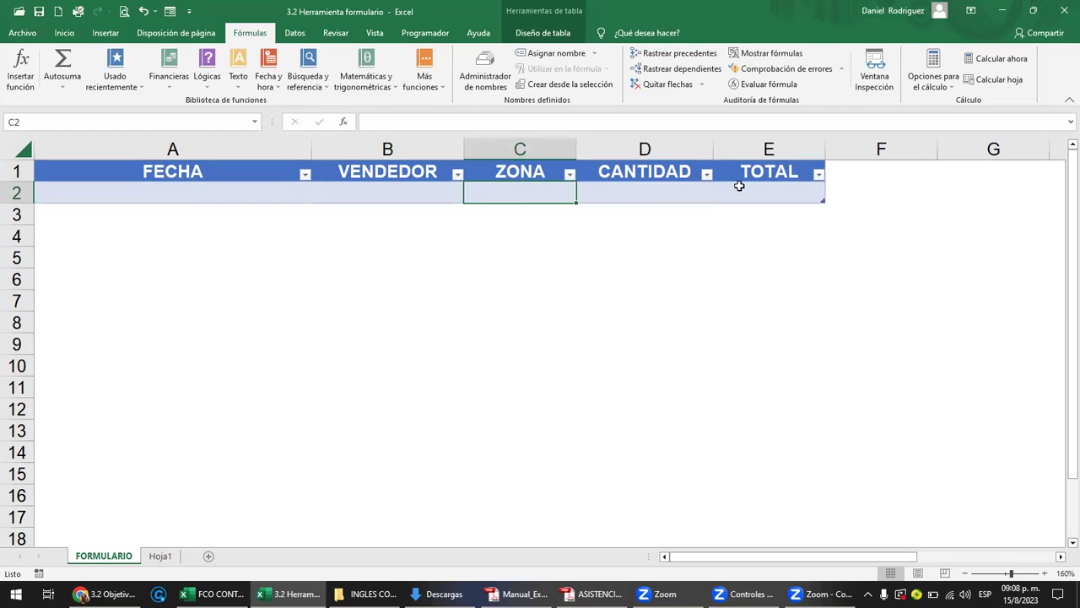
pyautogui.press('Tab')
pyautogui.press('Tab')
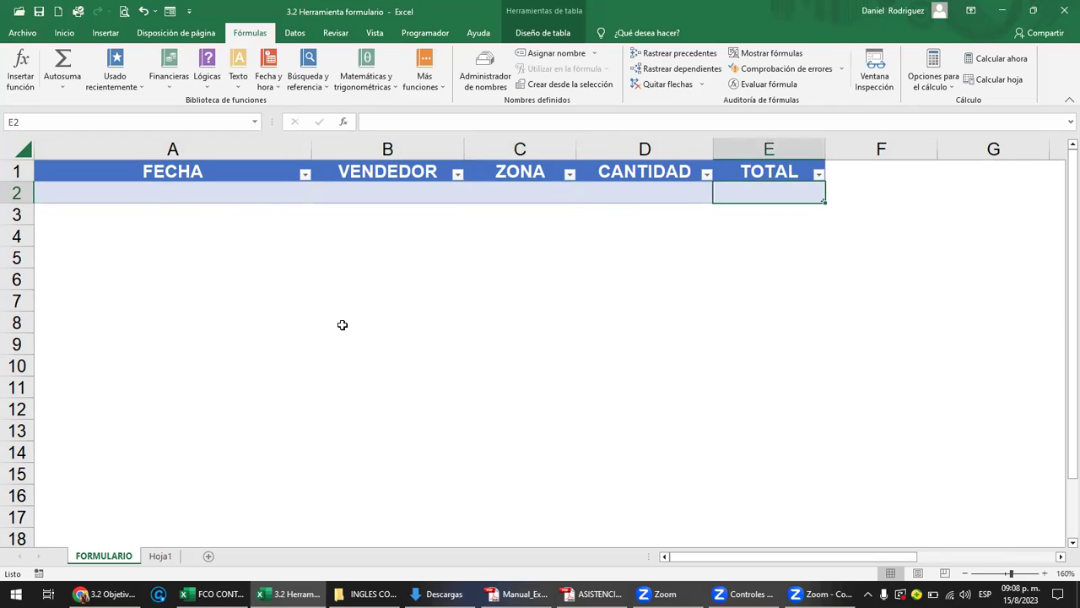
pyautogui.press('Home')
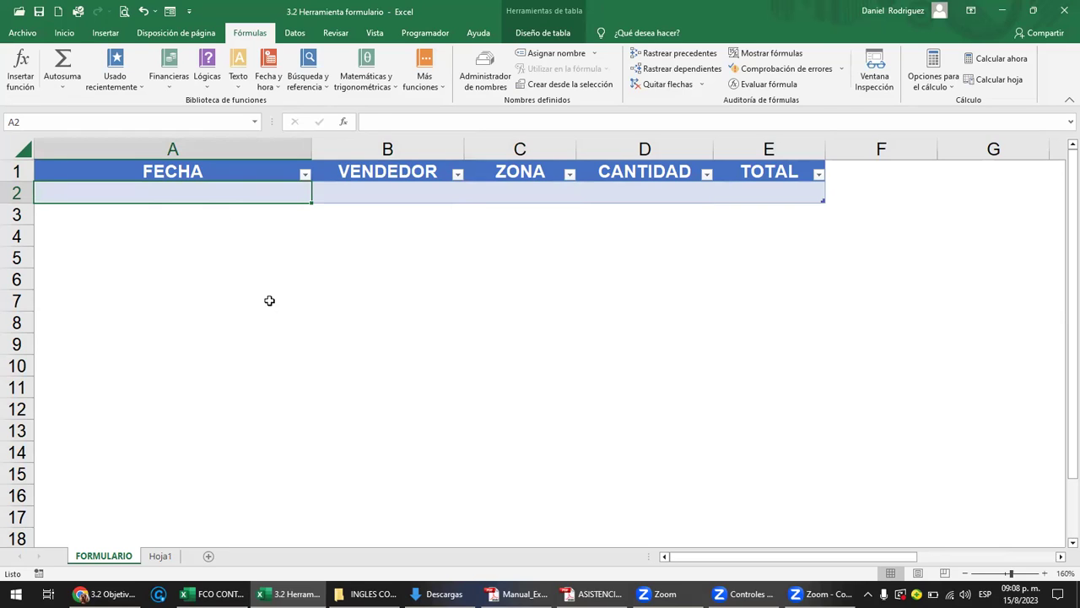
# - Enter 15/8/2023, the seller's name, CENTRO, 1 and 100 across A2:E2
pyautogui.write('15/8/')
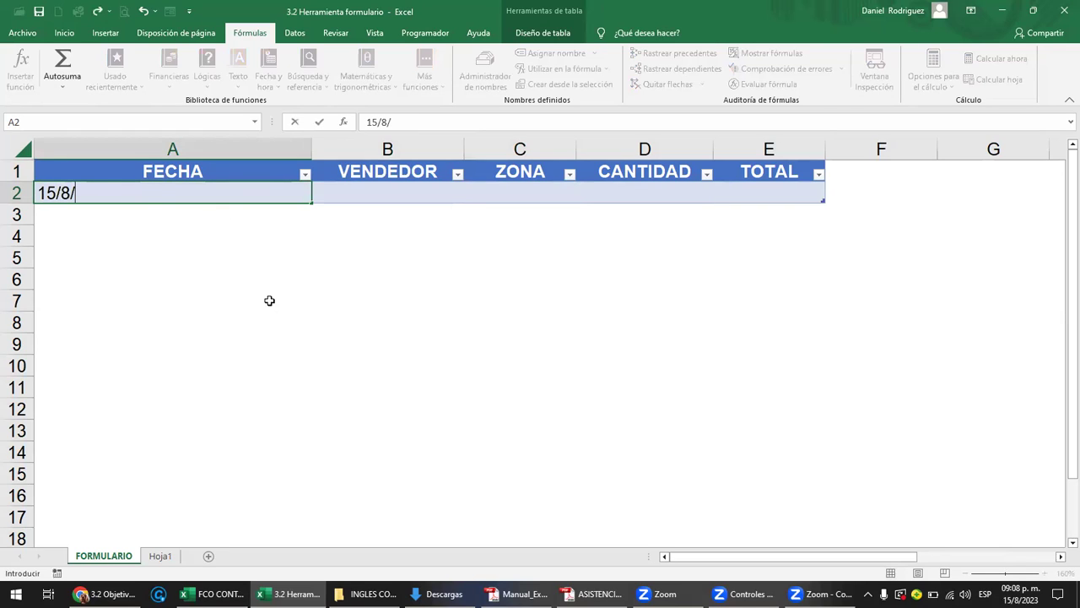
pyautogui.write('2023')
pyautogui.press('Tab')
pyautogui.write('JOSE')
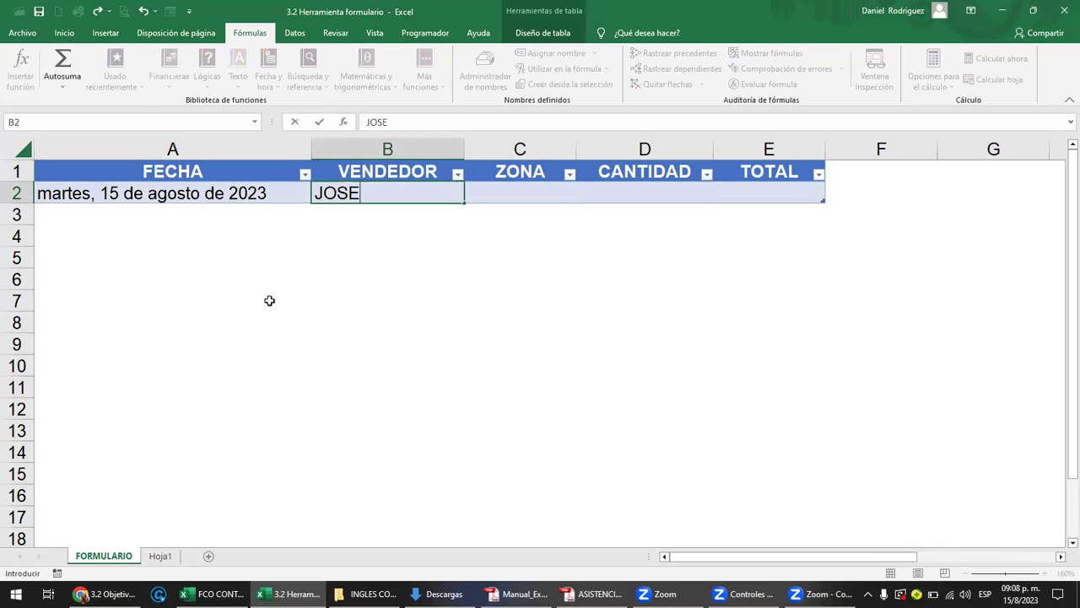
pyautogui.press('Tab')
pyautogui.write('CEN')
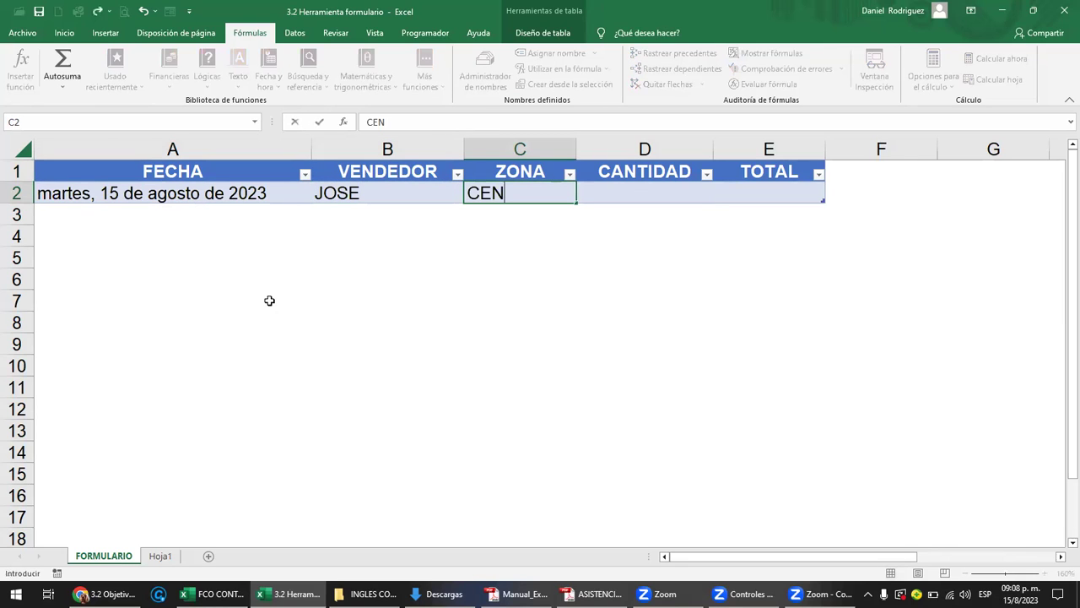
pyautogui.write('TR')
pyautogui.write('O')
pyautogui.press('Tab')
pyautogui.write('1')
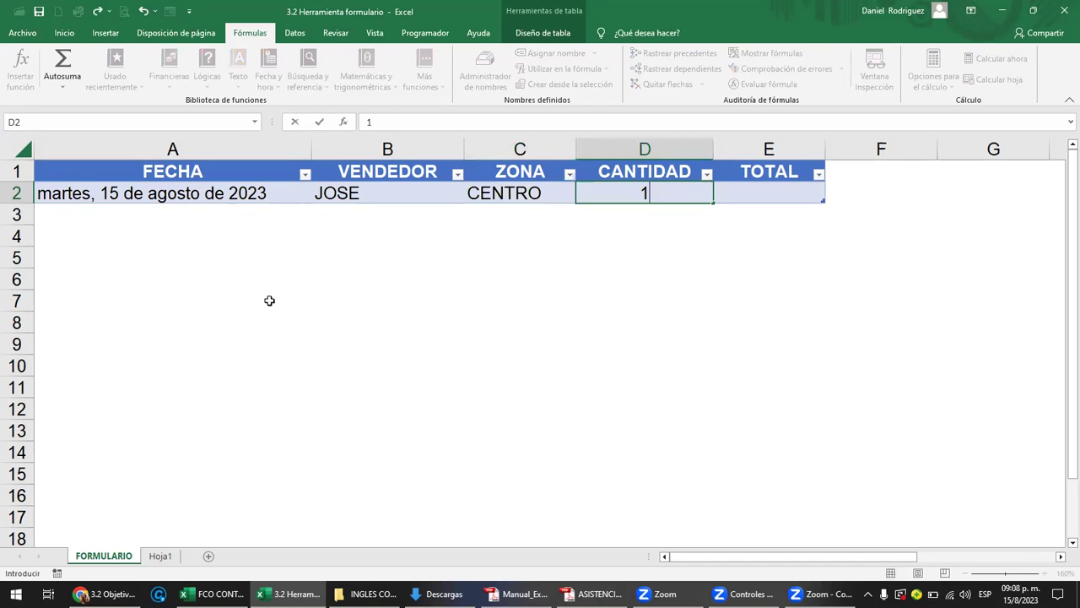
pyautogui.press('Tab')
pyautogui.write('100')
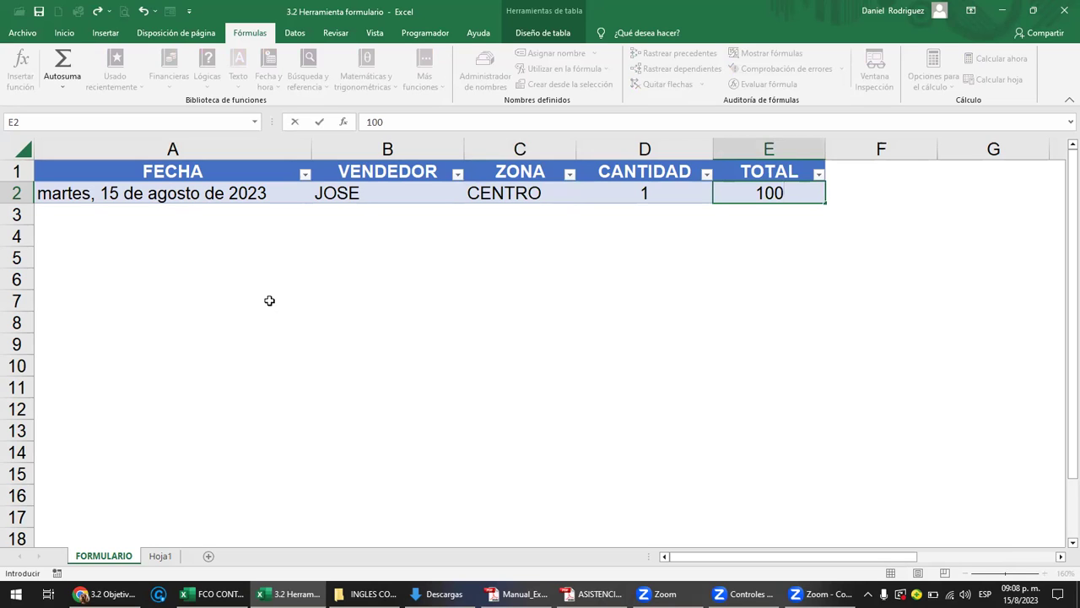
pyautogui.press('Return')
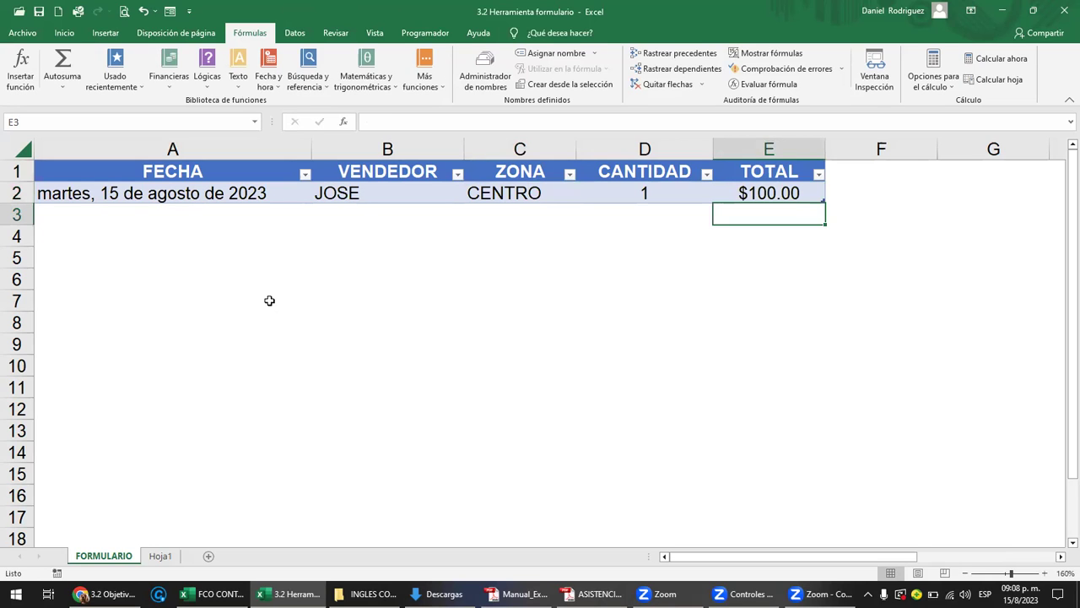
pyautogui.press('Return')
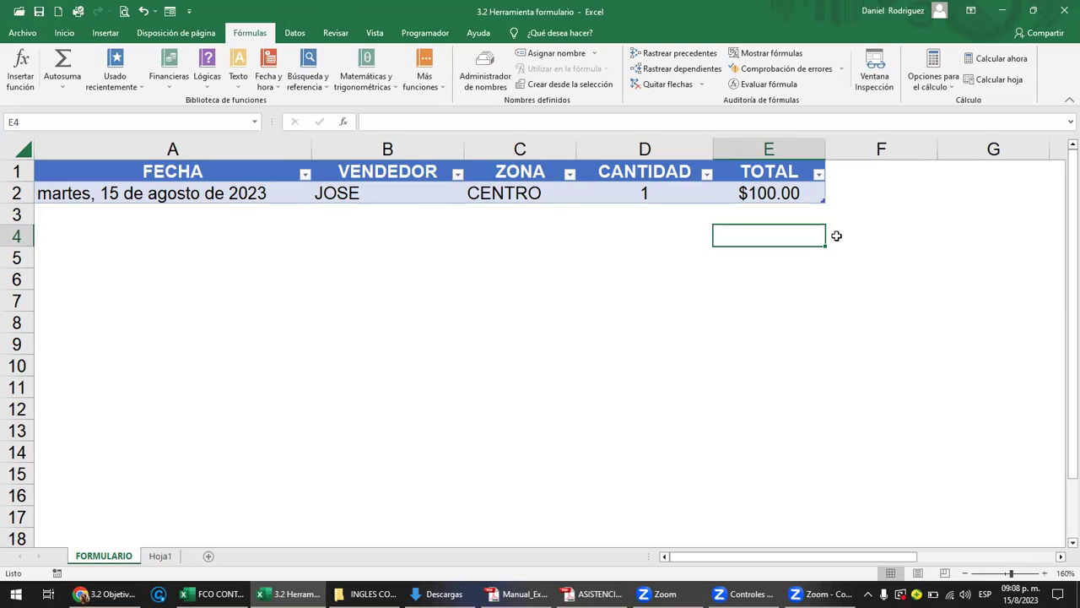
pyautogui.scroll(2, 836, 235)
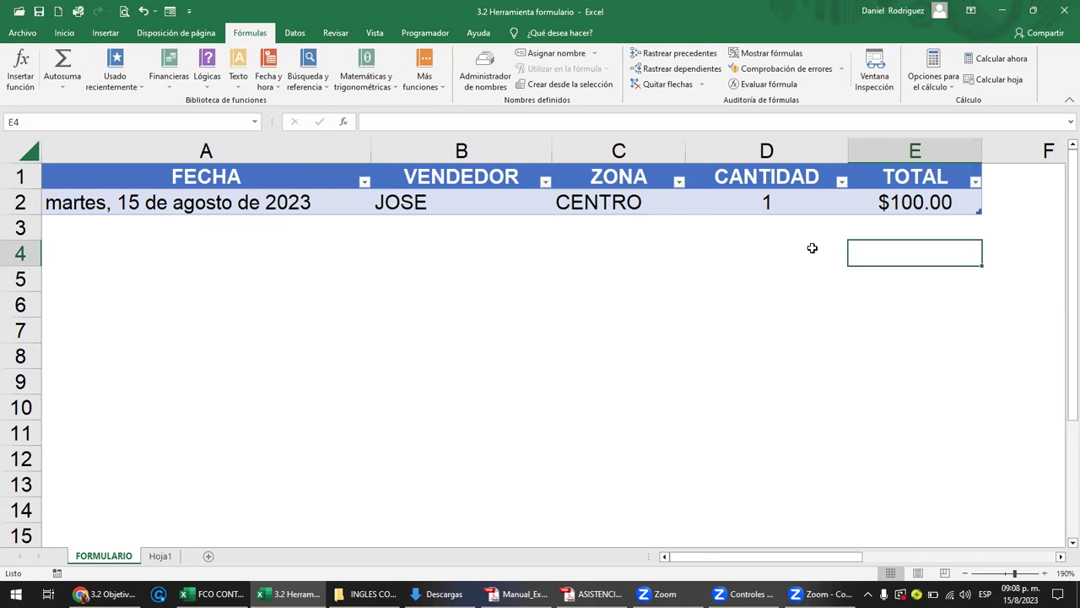
pyautogui.scroll(1, 813, 246)
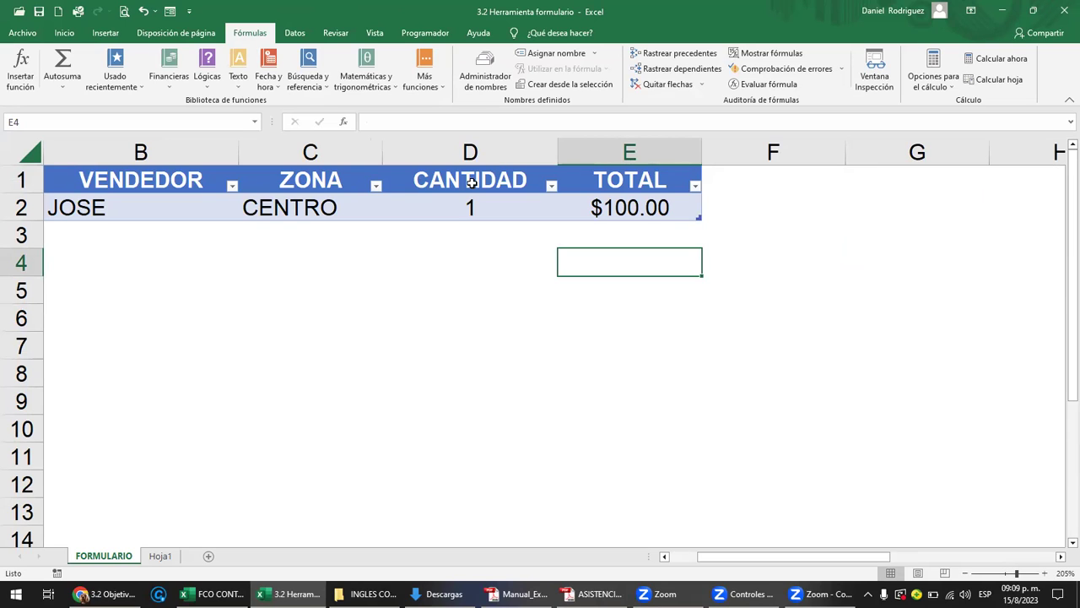
pyautogui.click(662, 189)
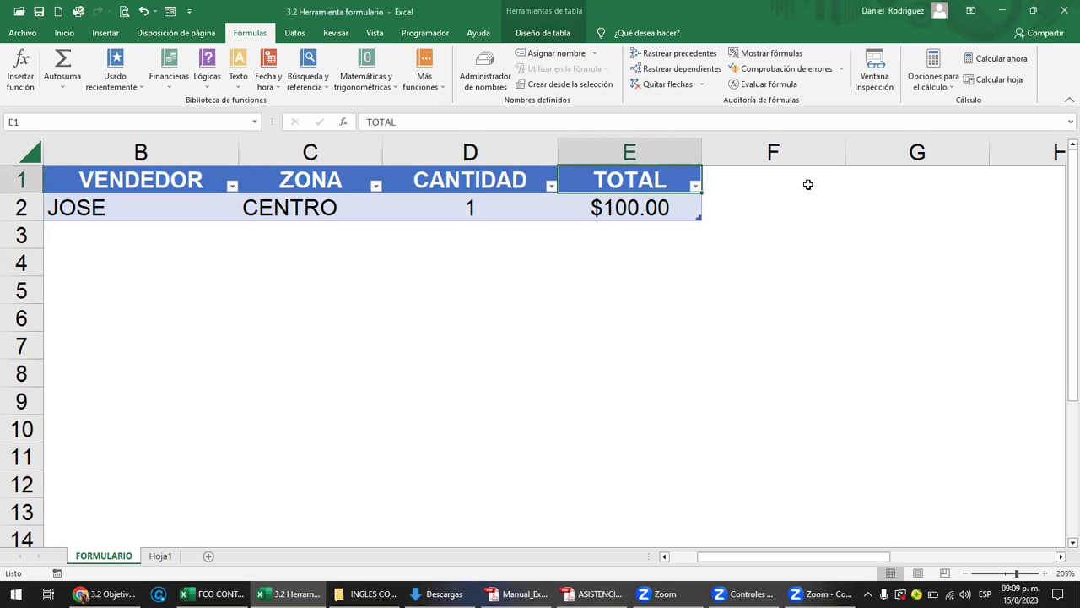
pyautogui.press('F2')
pyautogui.press('Tab')
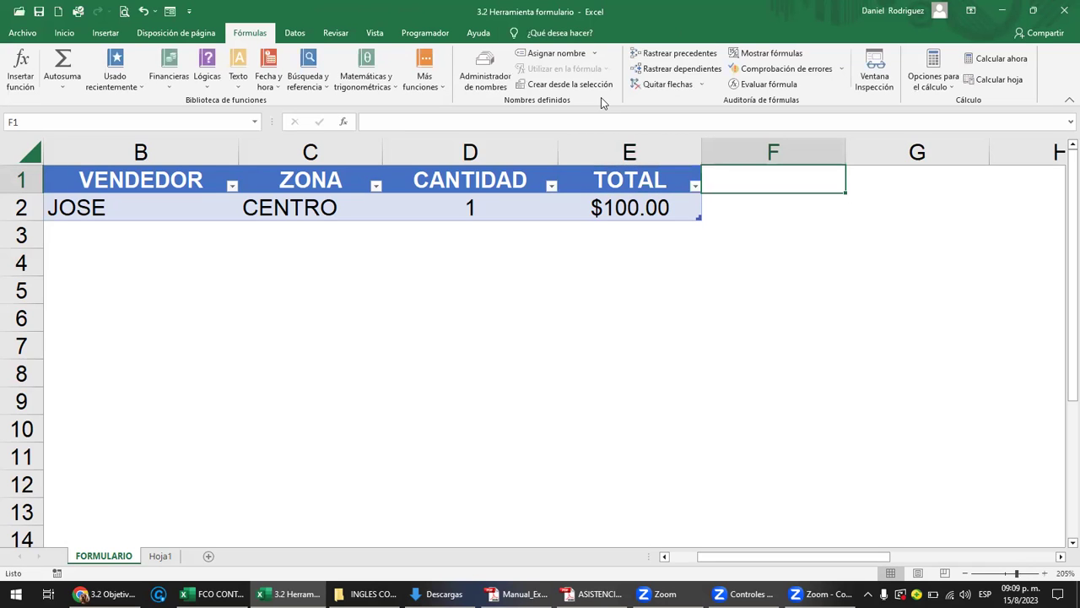
pyautogui.press('Tab')
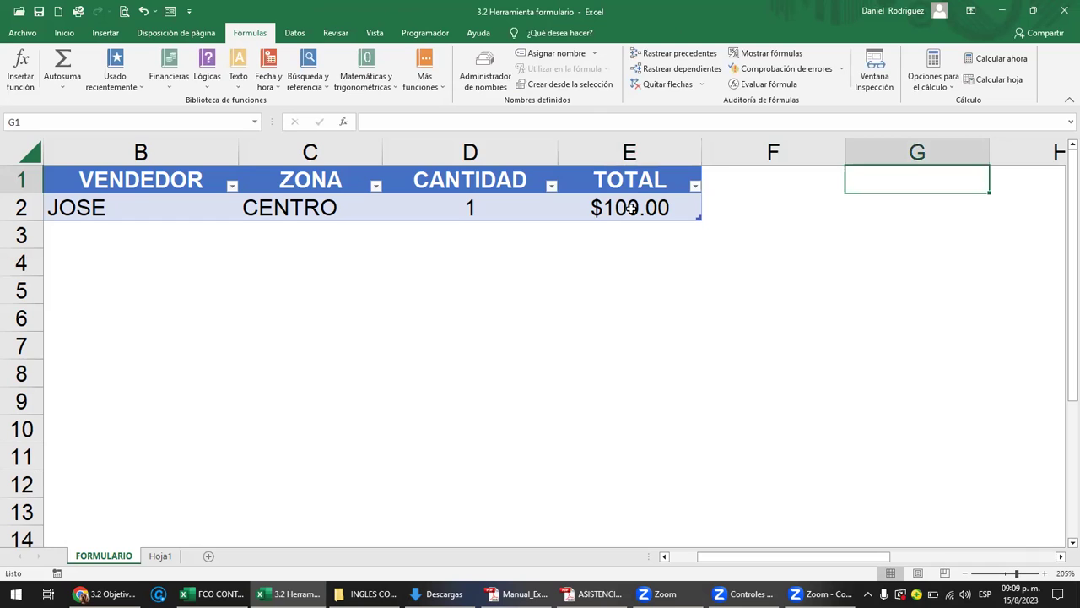
pyautogui.click(631, 209)
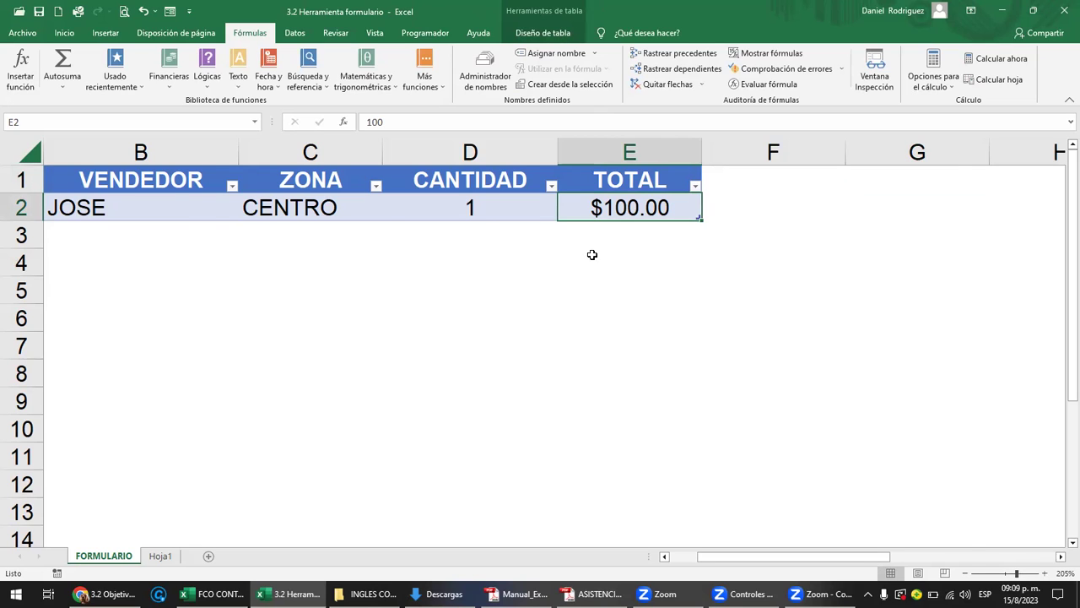
# - Tab out of the TOTAL cell E2 to add empty row 3, then select its FECHA cell
pyautogui.scroll(-4, 593, 254)
pyautogui.hotkey('ctrl', 'Left')
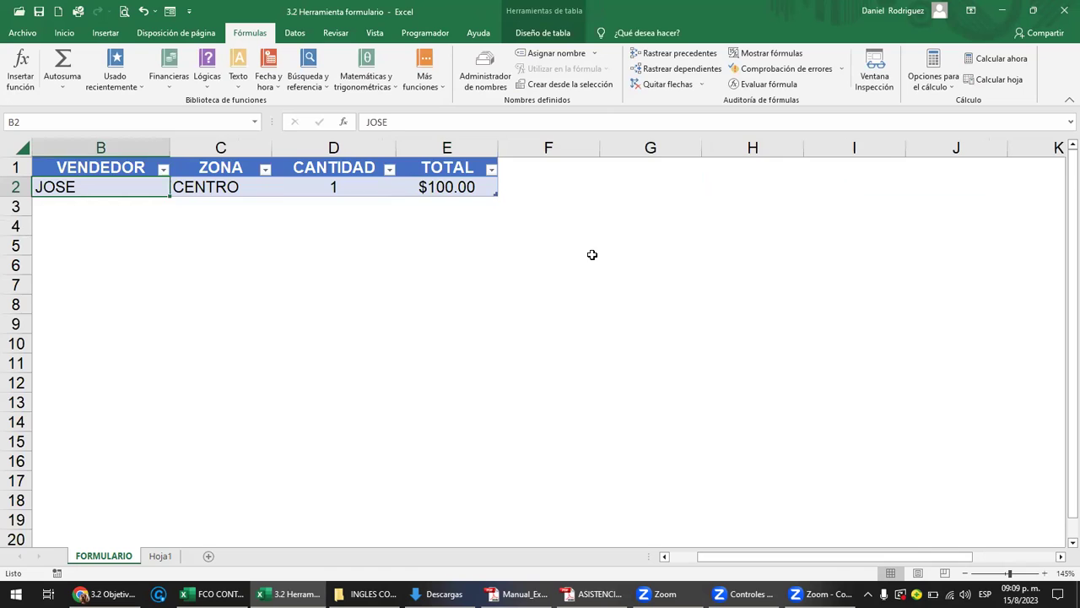
pyautogui.press('Left')
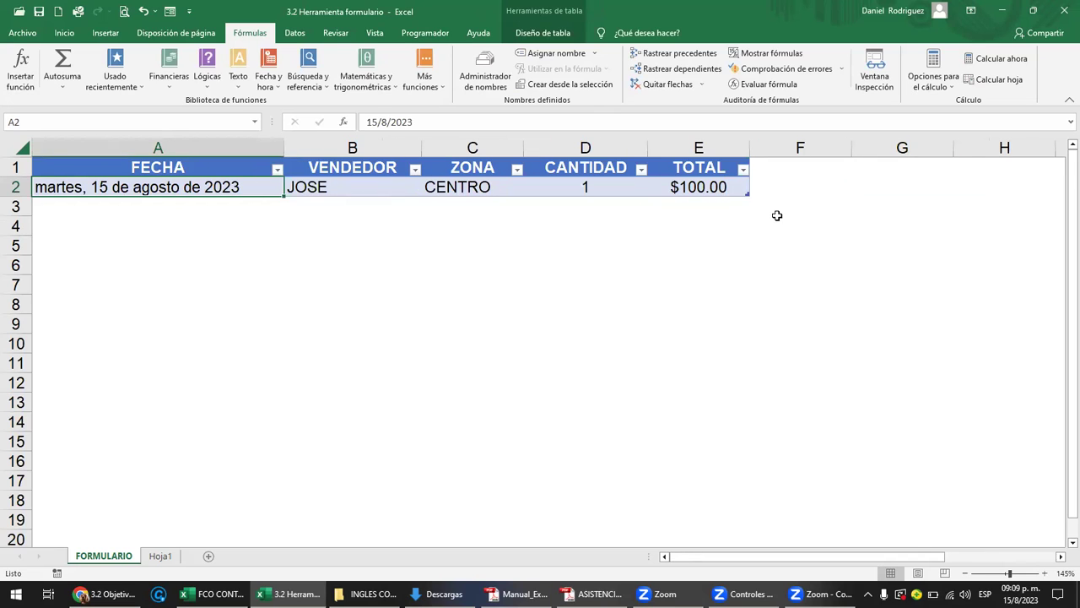
pyautogui.hotkey('ctrl', 'Right')
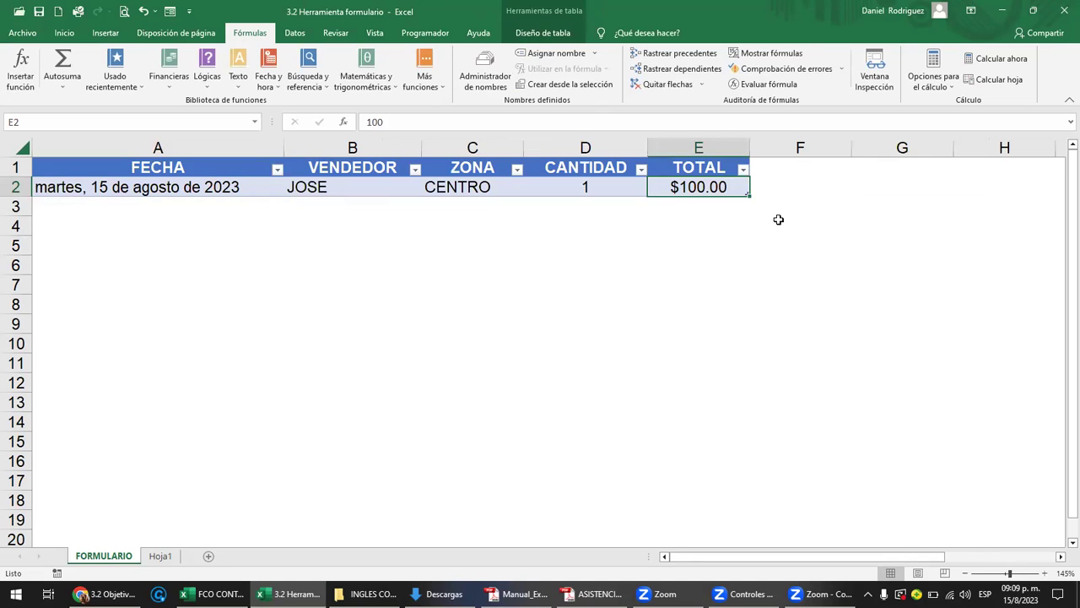
pyautogui.press('Tab')
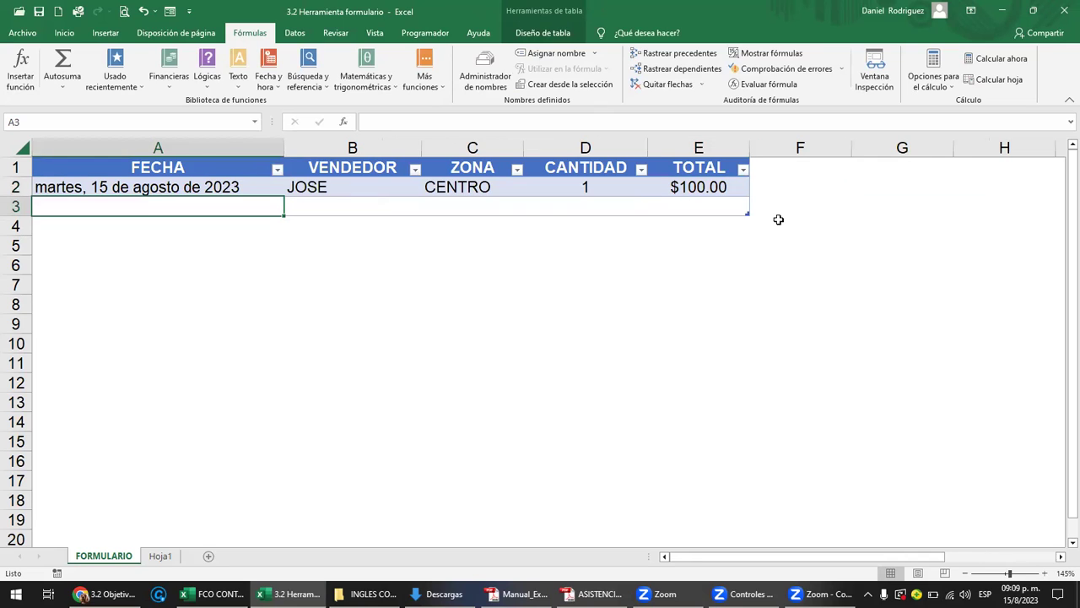
pyautogui.press('Down')
pyautogui.press('Down')
pyautogui.press('Down')
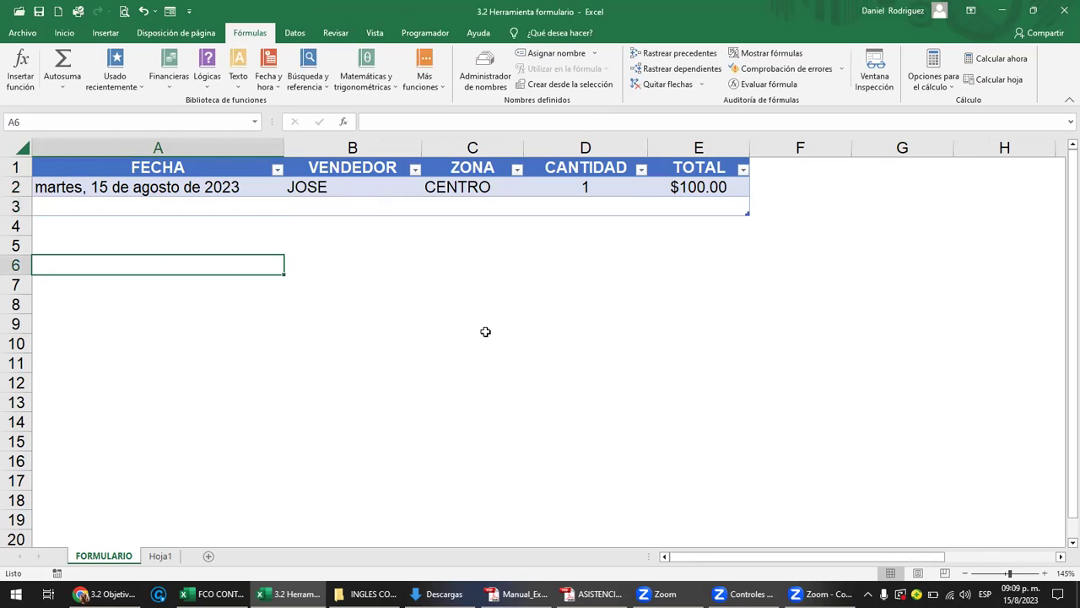
pyautogui.keyDown('ctrl'); pyautogui.scroll(1, 485, 332); pyautogui.keyUp('ctrl')
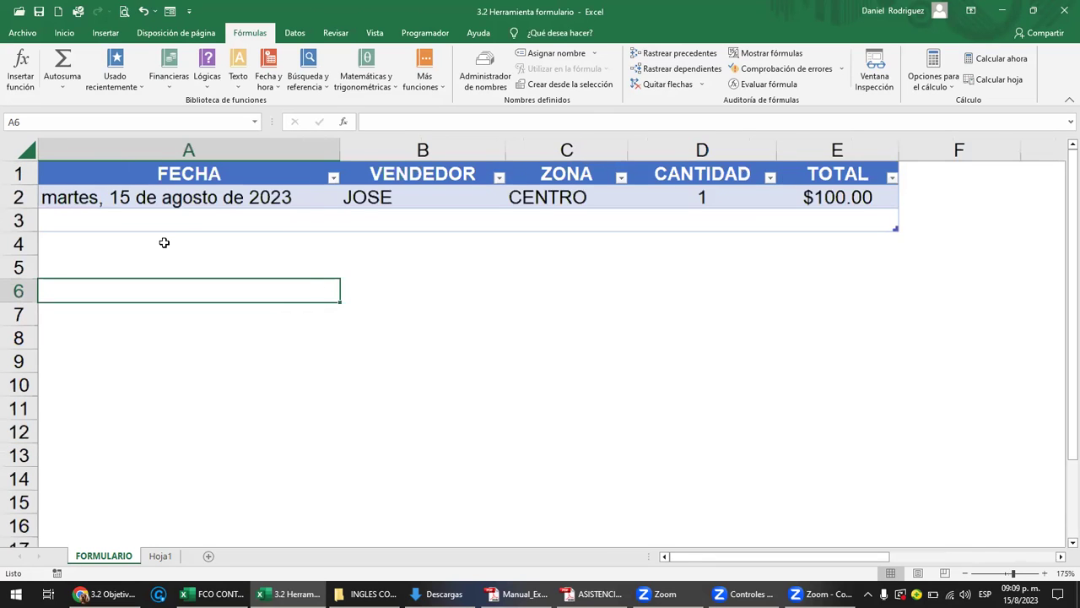
pyautogui.keyDown('ctrl'); pyautogui.scroll(1, 161, 241); pyautogui.keyUp('ctrl')
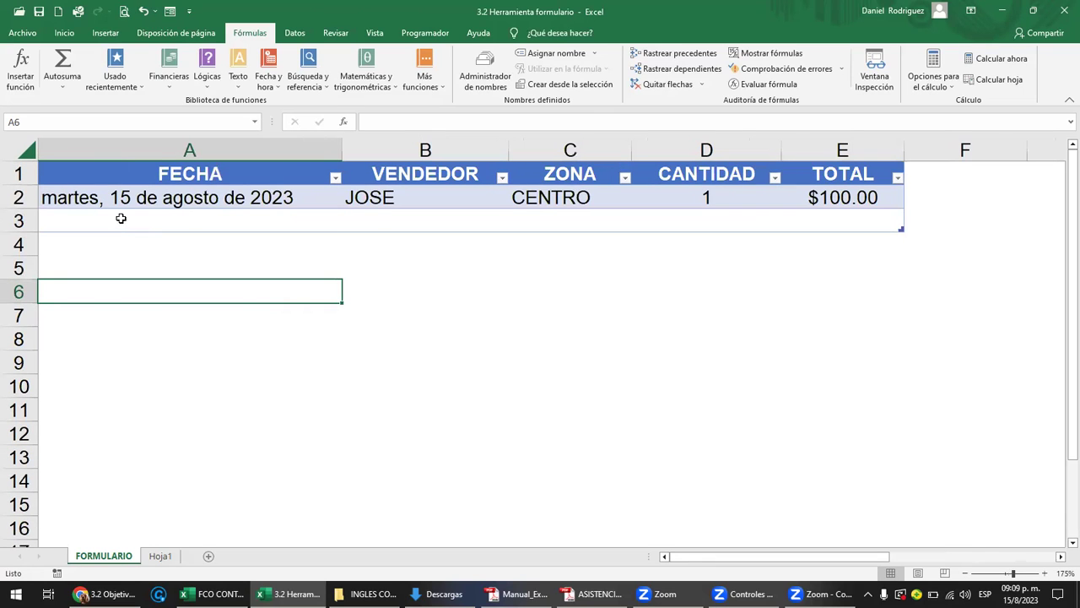
pyautogui.click(122, 219)
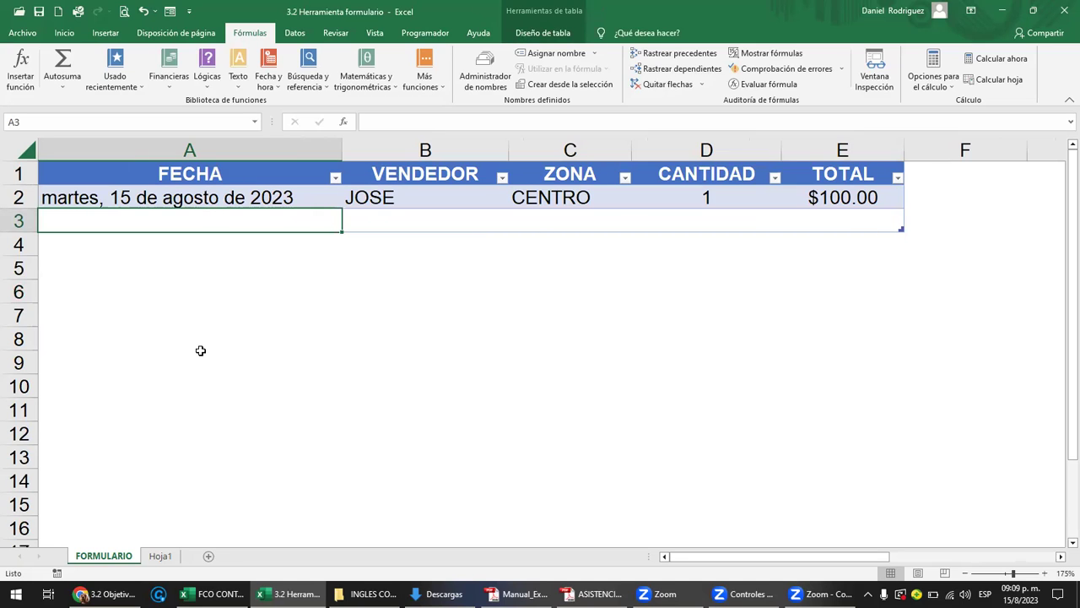
# - Enter 15/8/23, the second seller's name, CENTRO, 2 and 200 across row 3
pyautogui.write('15/8')
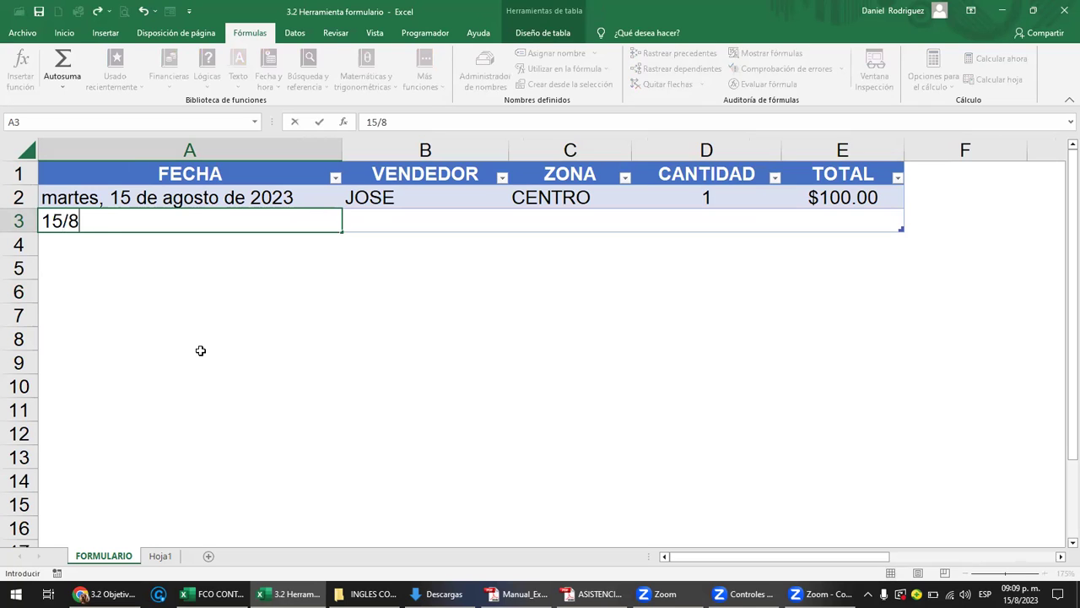
pyautogui.write('/23')
pyautogui.press('Tab')
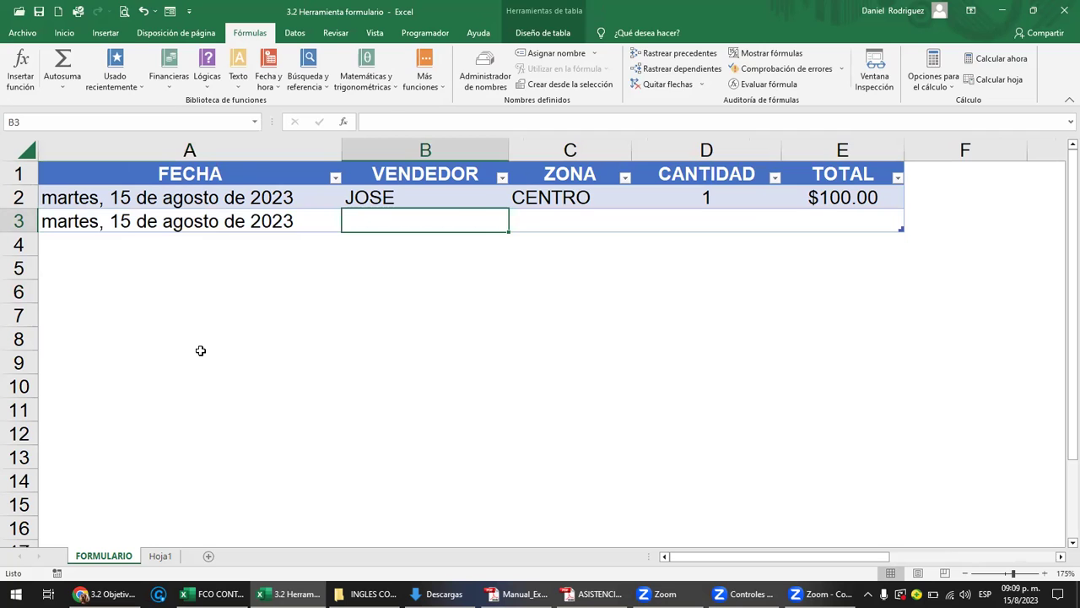
pyautogui.write('CARLOS')
pyautogui.press('Tab')
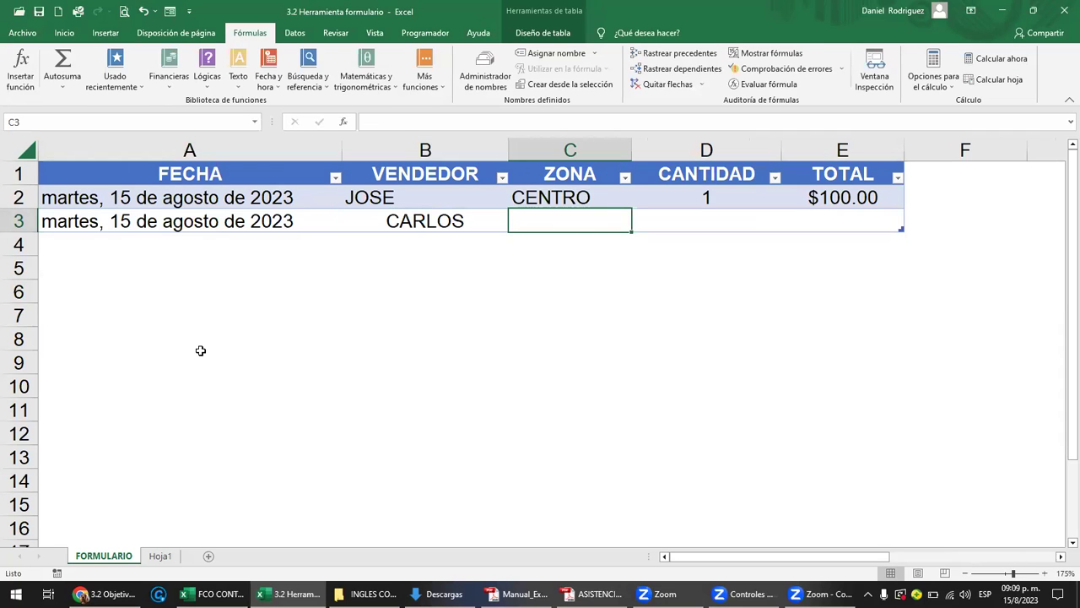
pyautogui.write('CENTRO')
pyautogui.press('Tab')
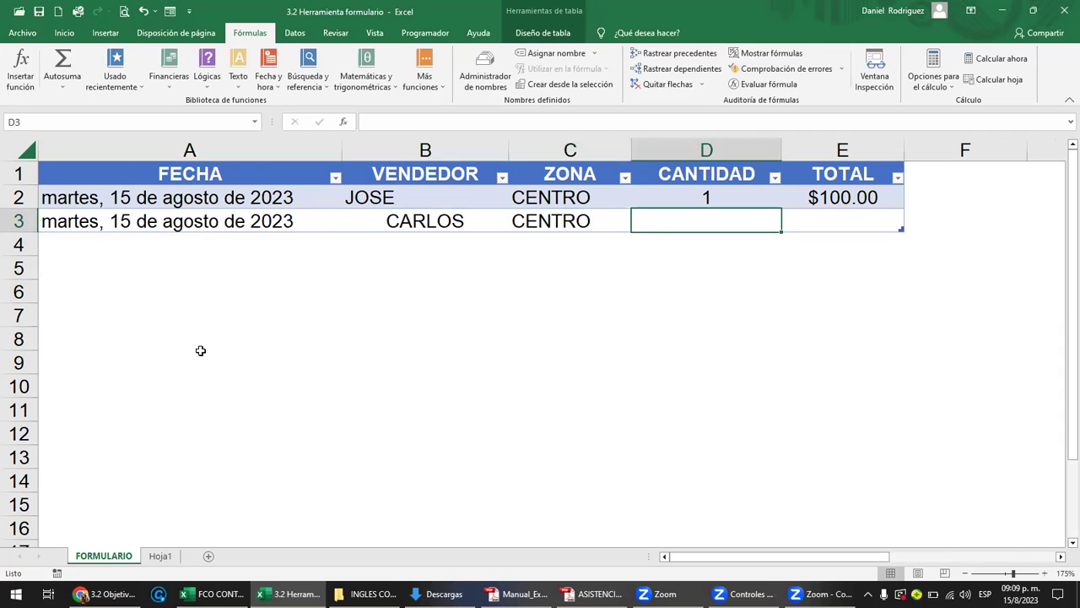
pyautogui.write('2')
pyautogui.press('Tab')
pyautogui.write('2')
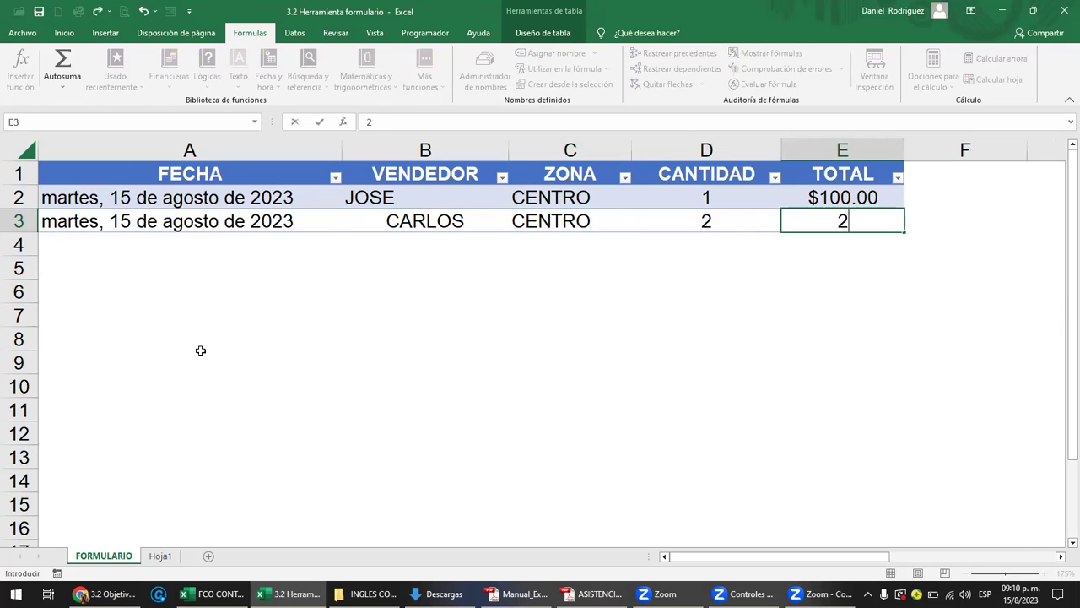
pyautogui.write('$200.00')
pyautogui.press('Return')
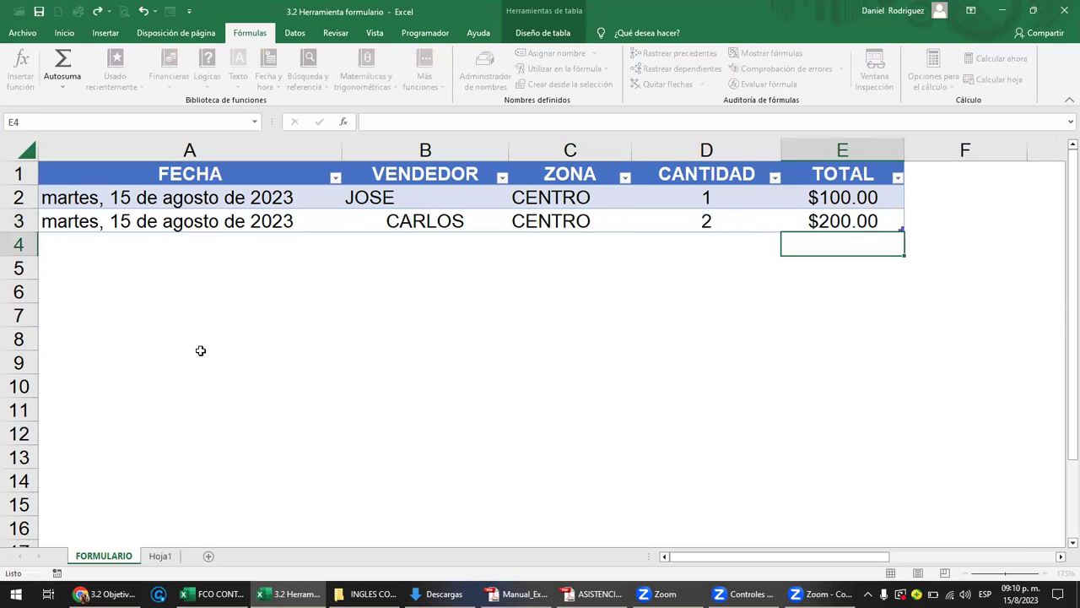
# - Verify the $200.00 total, then move to cell A4 for the next record
pyautogui.press('Return')
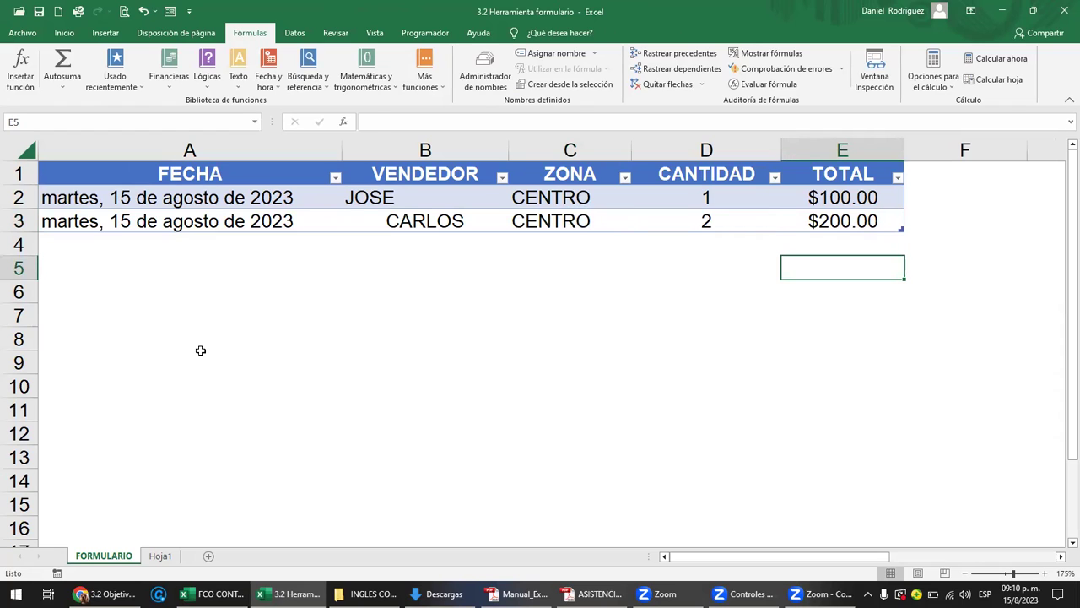
pyautogui.press('Up')
pyautogui.press('Up')
pyautogui.press('Down')
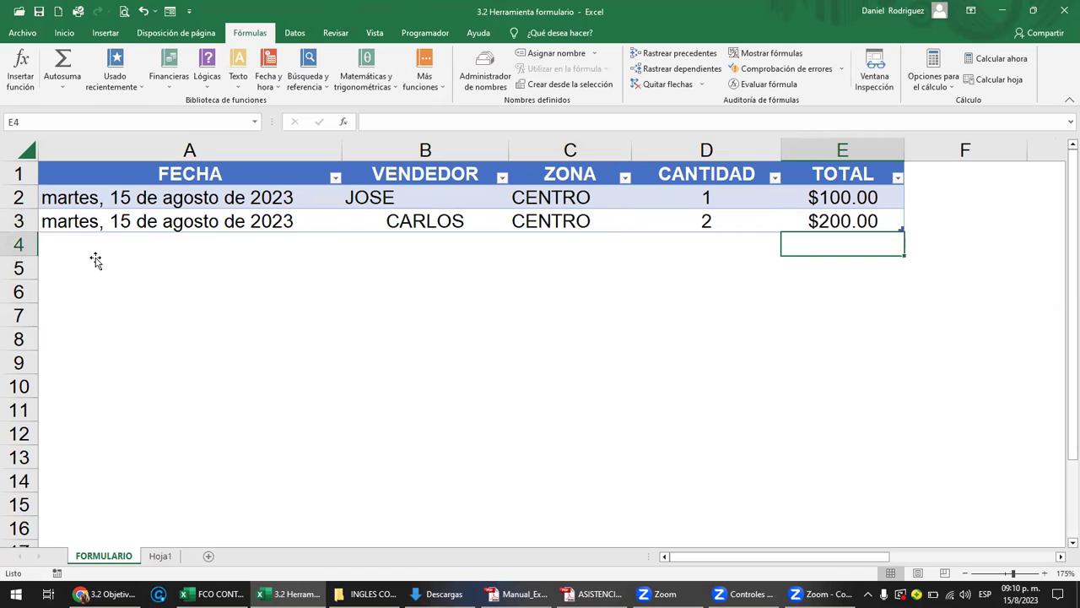
pyautogui.press('Home')
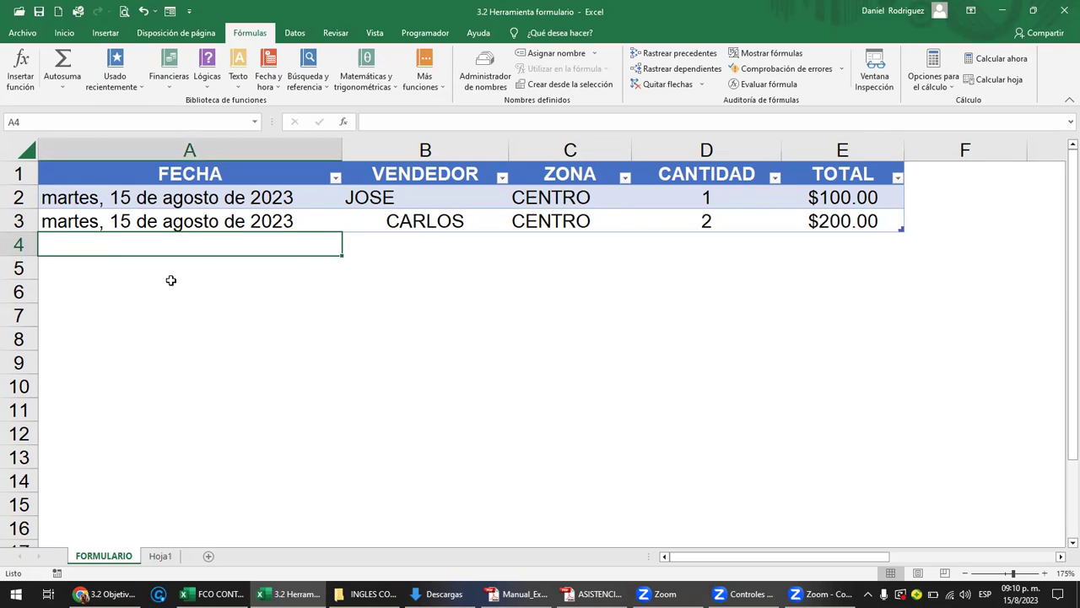
# - Enter the date 15/8/23 in A4 to extend the table, then select the table from FECHA
pyautogui.write('15/8')
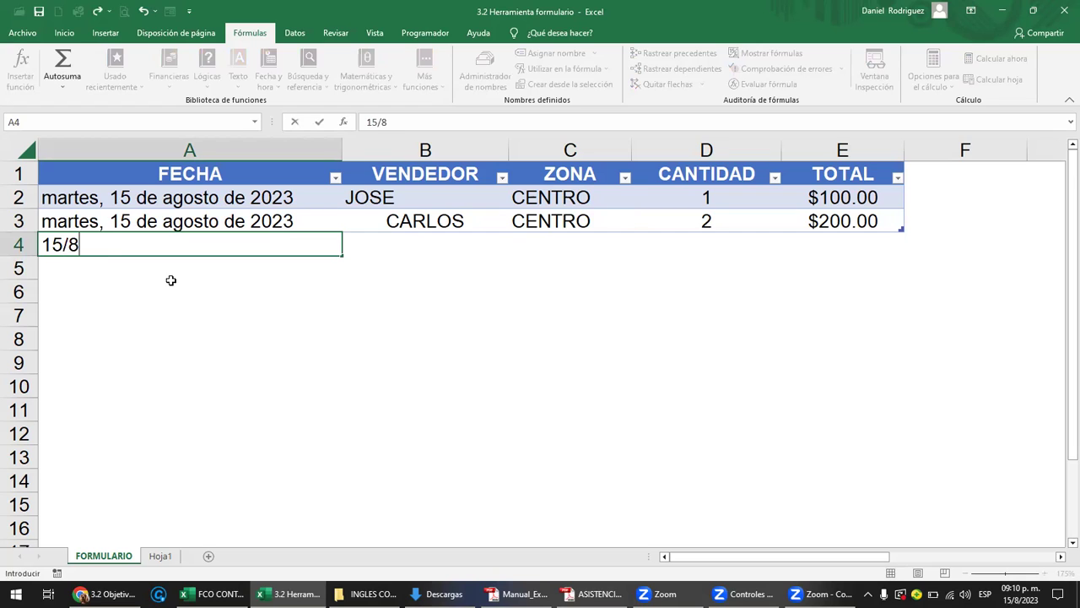
pyautogui.write('/23')
pyautogui.press('Tab')
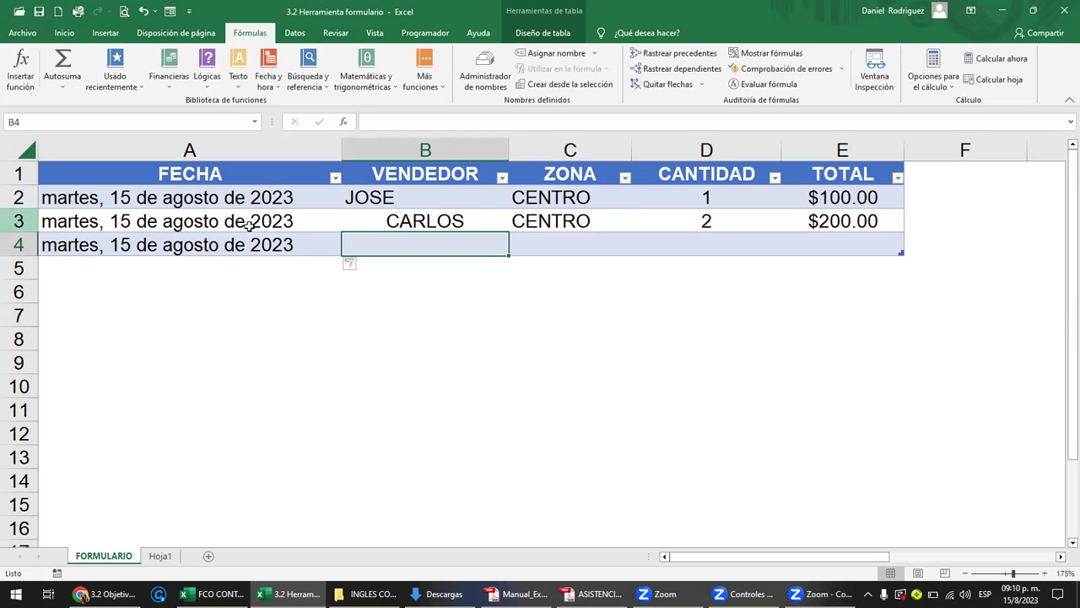
pyautogui.click(169, 246)
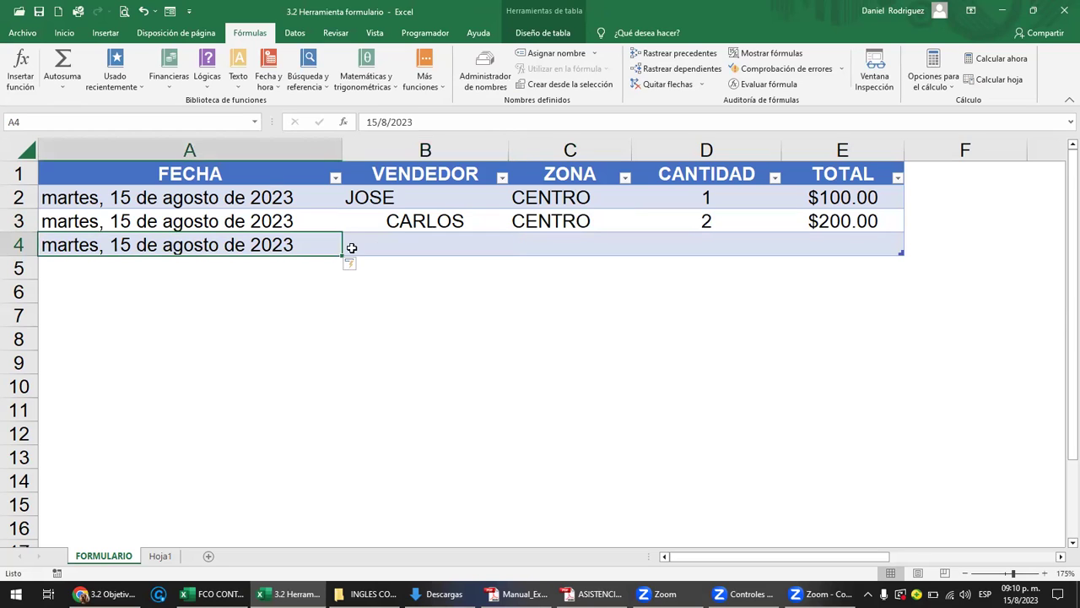
pyautogui.click(393, 242)
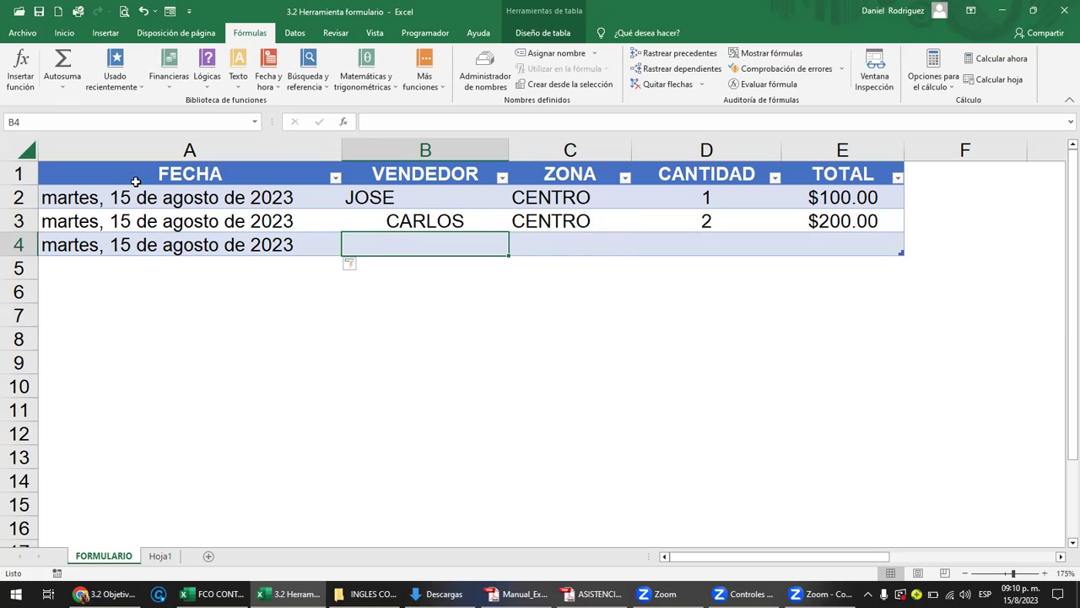
pyautogui.moveTo(123, 175); pyautogui.dragTo(848, 244)
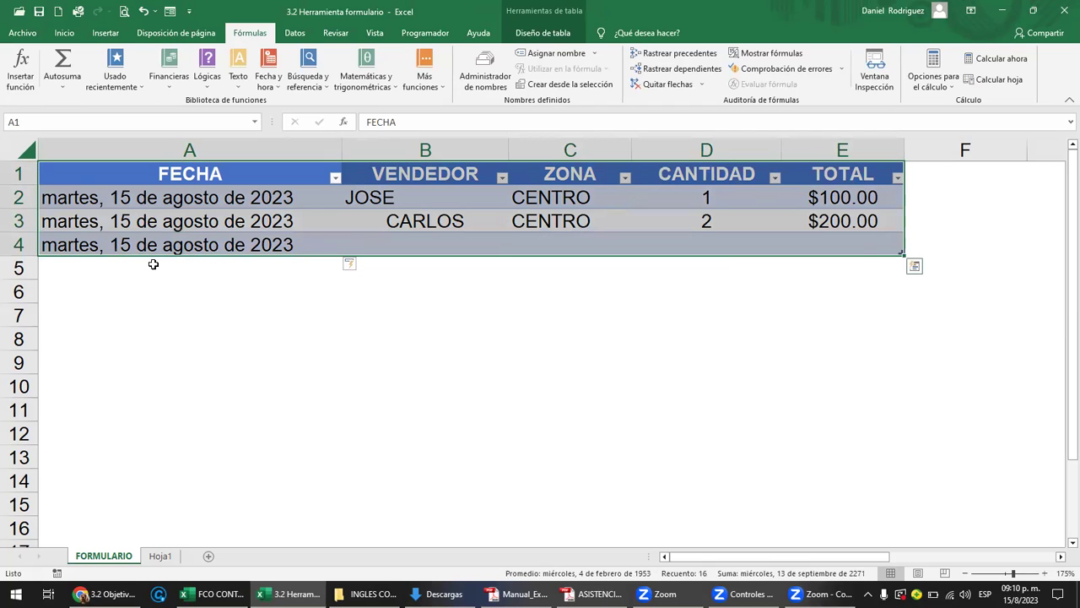
pyautogui.click(215, 283)
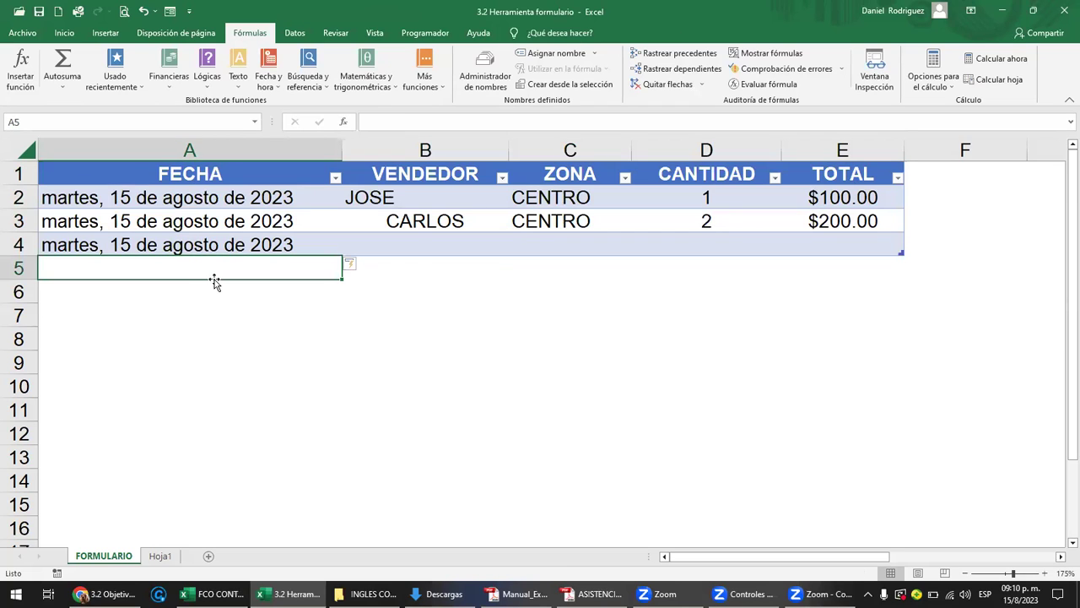
pyautogui.press('Tab')
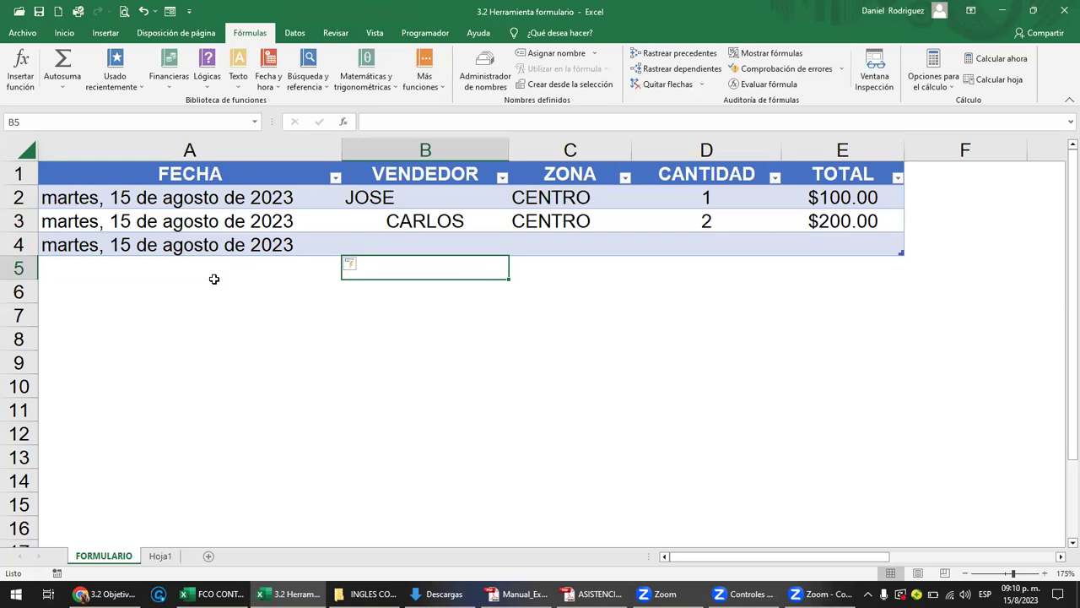
pyautogui.write('MAR')
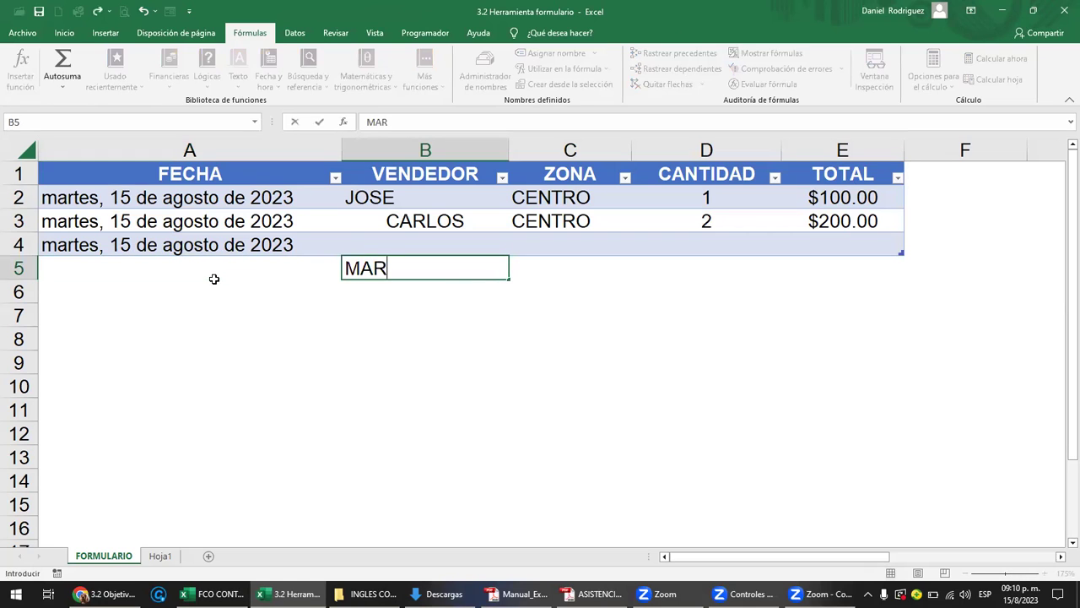
pyautogui.write('Y')
pyautogui.press('Return')
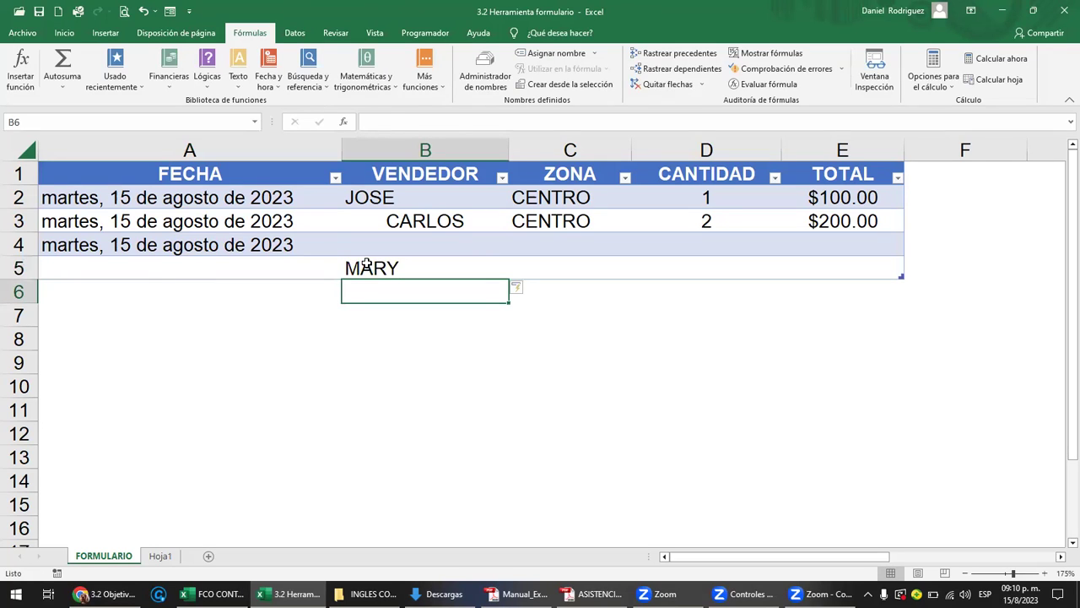
pyautogui.click(367, 265)
pyautogui.moveTo(87, 265); pyautogui.dragTo(836, 242)
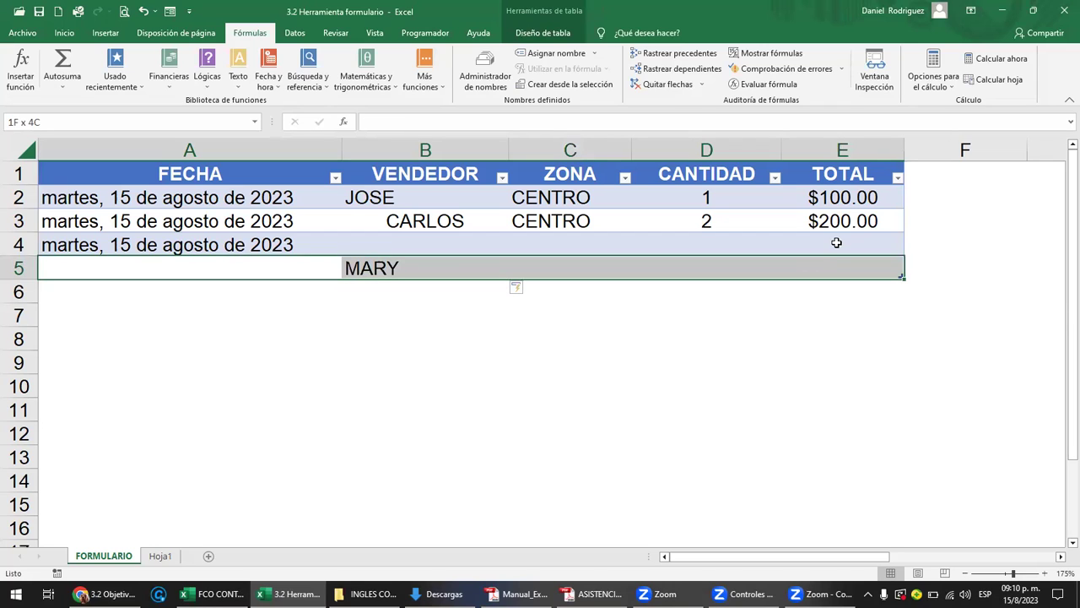
pyautogui.click(436, 309)
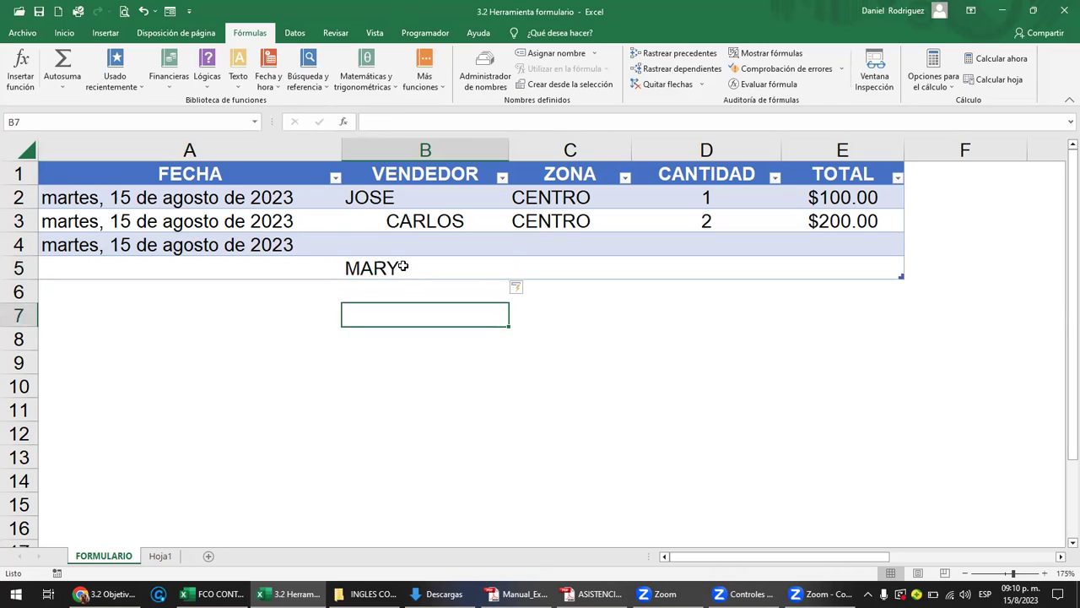
pyautogui.click(403, 267)
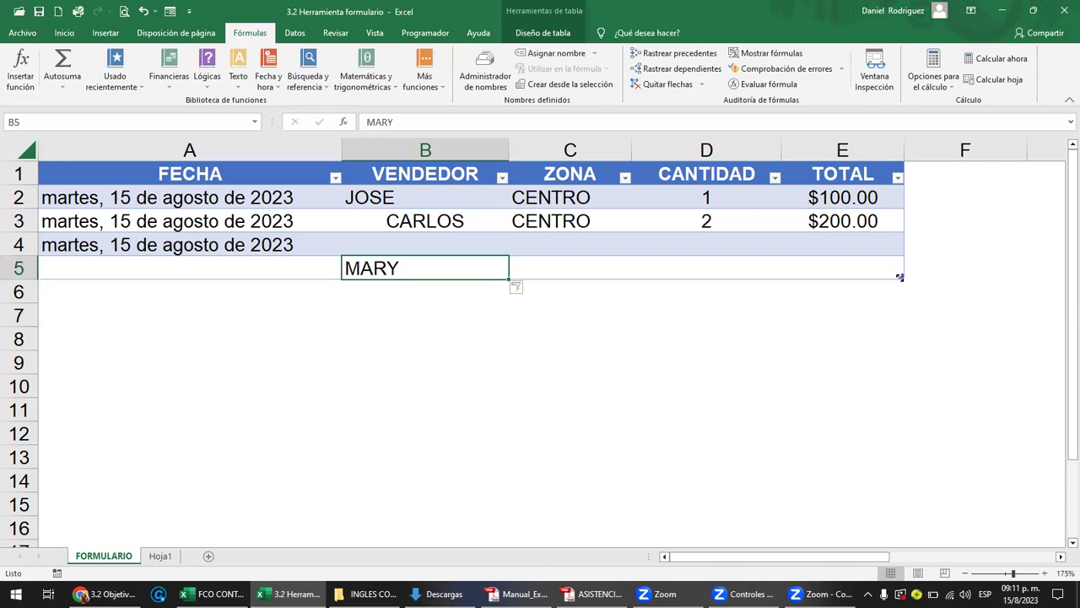
# - Stretch the table's resize handle down to row 10, then shrink it back up
pyautogui.moveTo(899, 277); pyautogui.dragTo(907, 359)
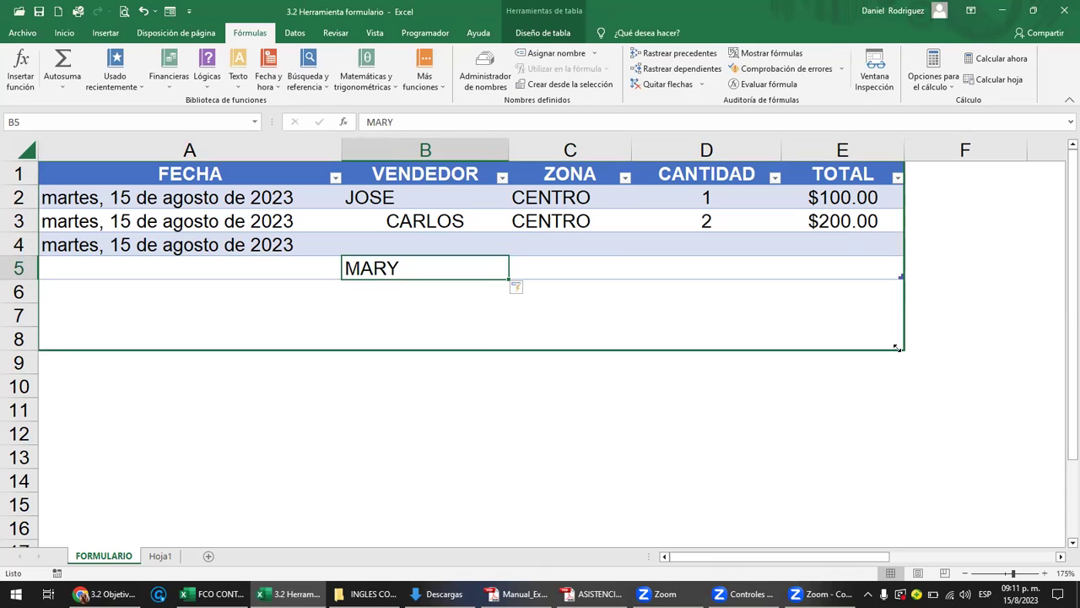
pyautogui.moveTo(906, 359); pyautogui.dragTo(902, 348)
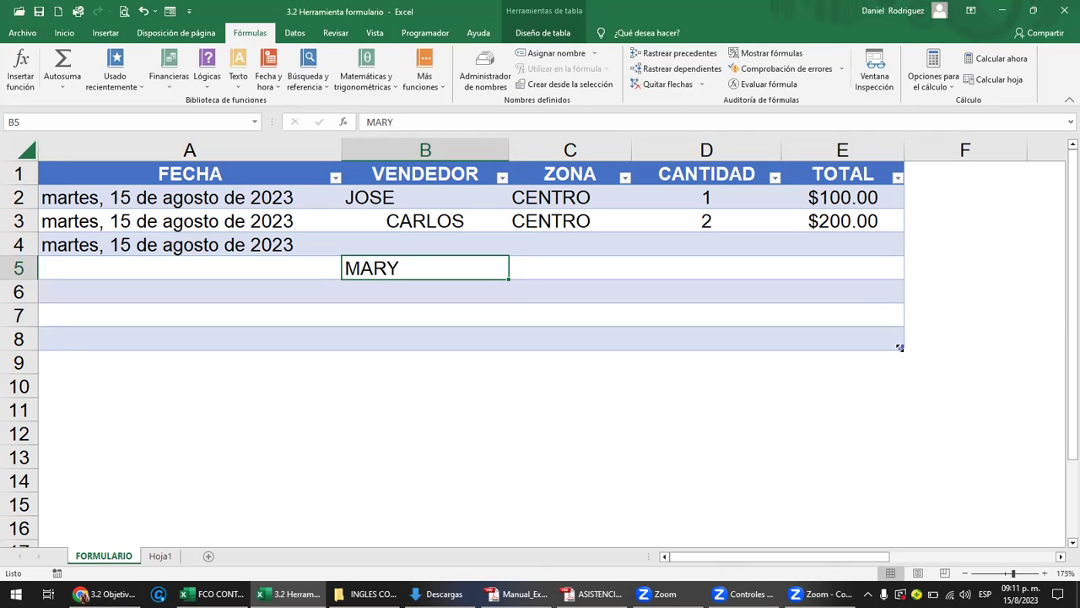
pyautogui.moveTo(900, 347); pyautogui.dragTo(904, 408)
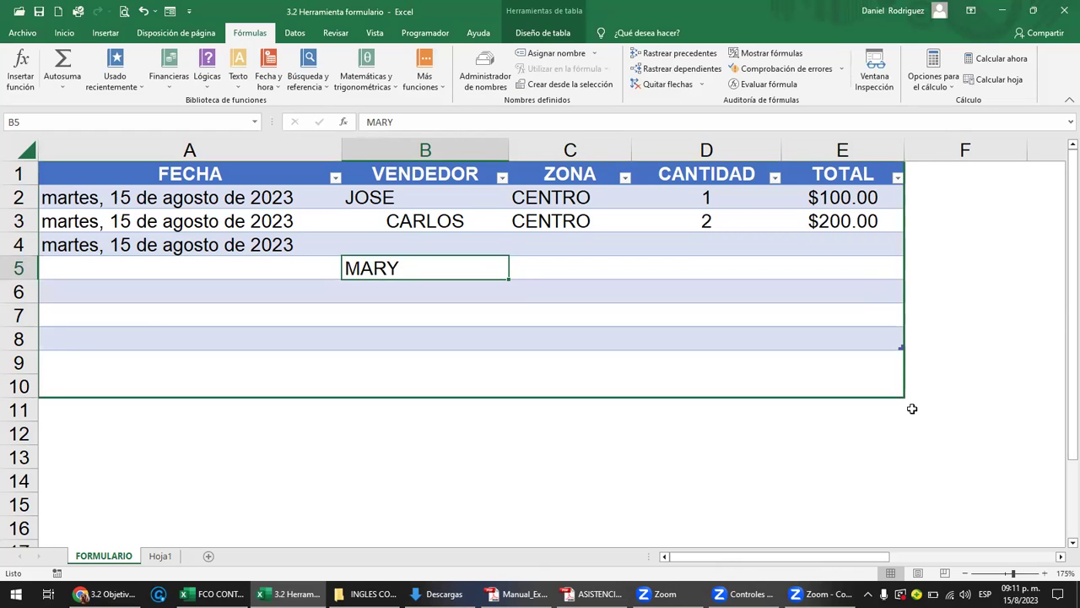
pyautogui.moveTo(904, 409); pyautogui.dragTo(904, 407)
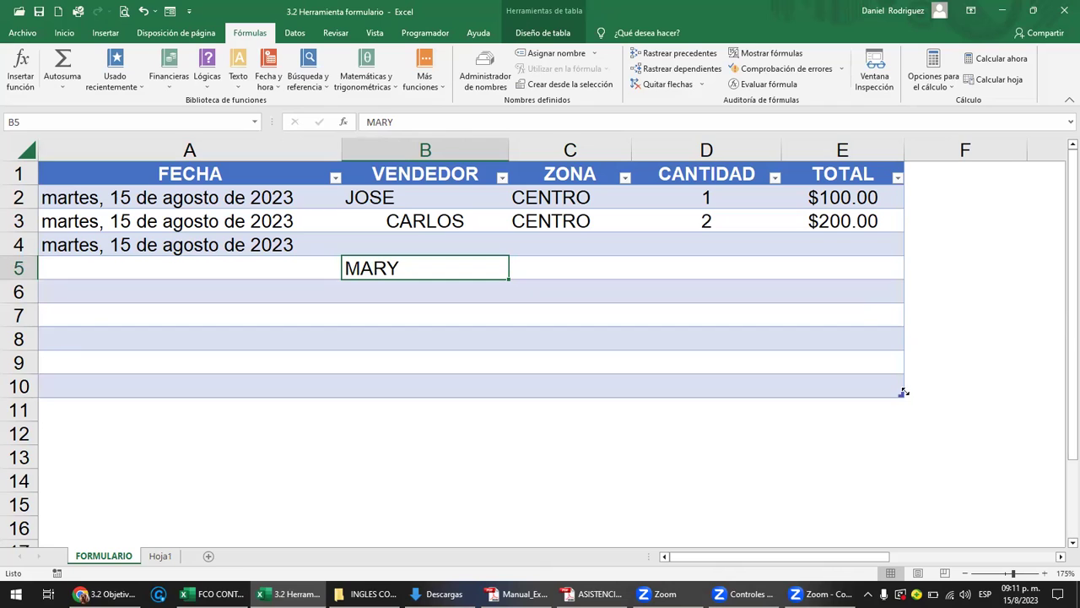
pyautogui.moveTo(917, 294); pyautogui.dragTo(914, 252)
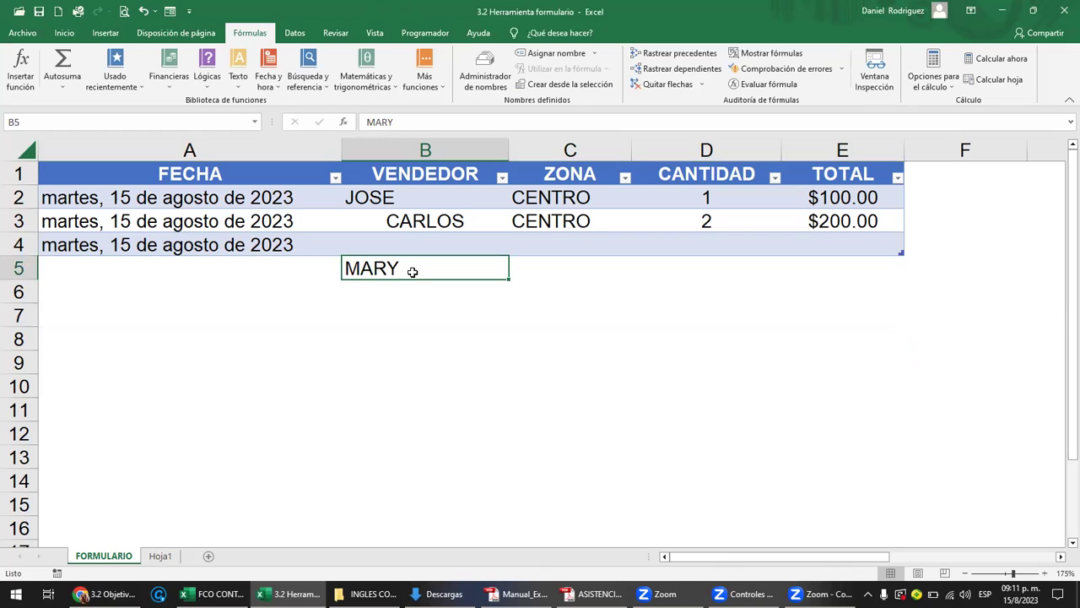
# - Delete MARY and row 4's date, then dismiss the low-battery warning and select F1
pyautogui.press('Delete')
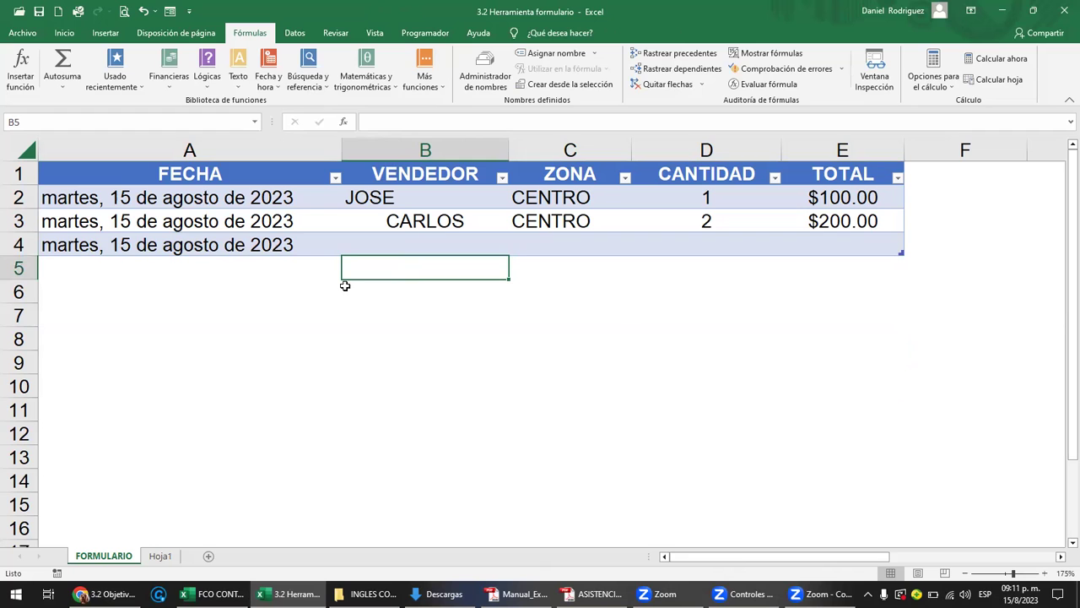
pyautogui.hotkey('ctrl', 'z')
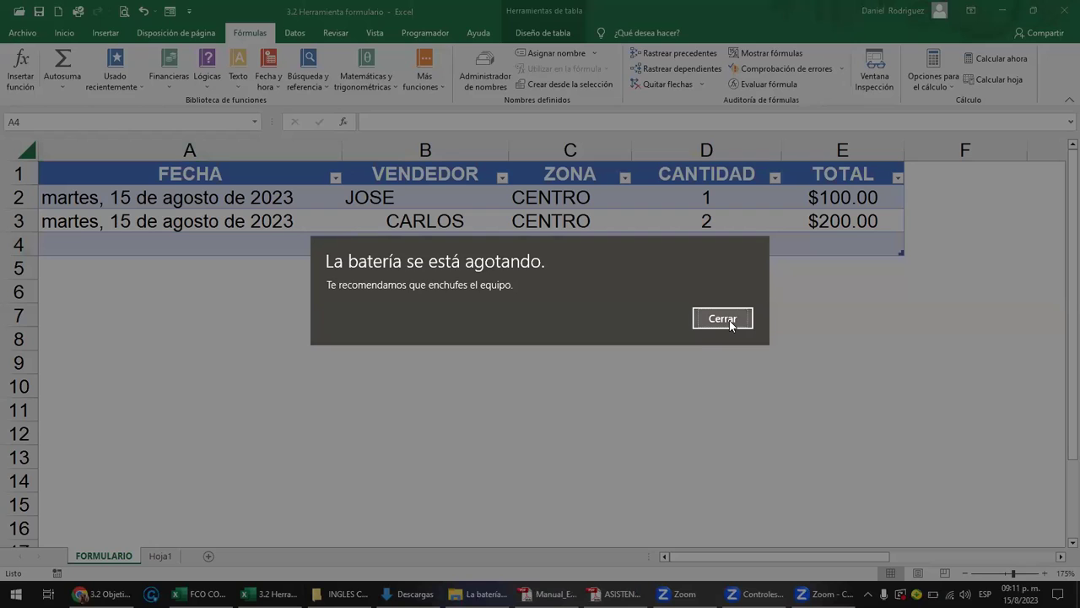
pyautogui.click(731, 326)
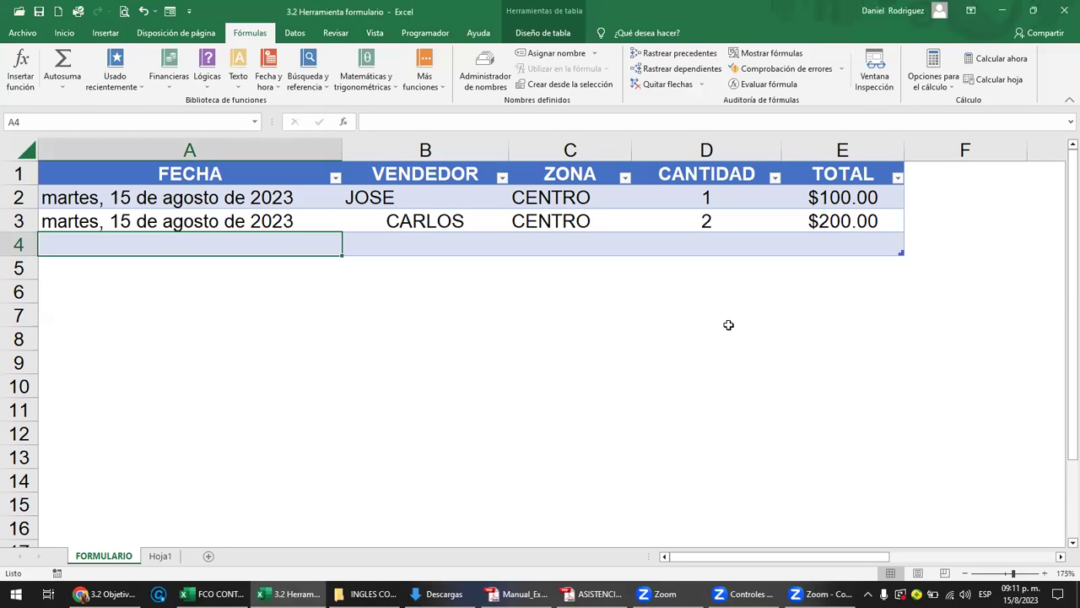
pyautogui.click(929, 171)
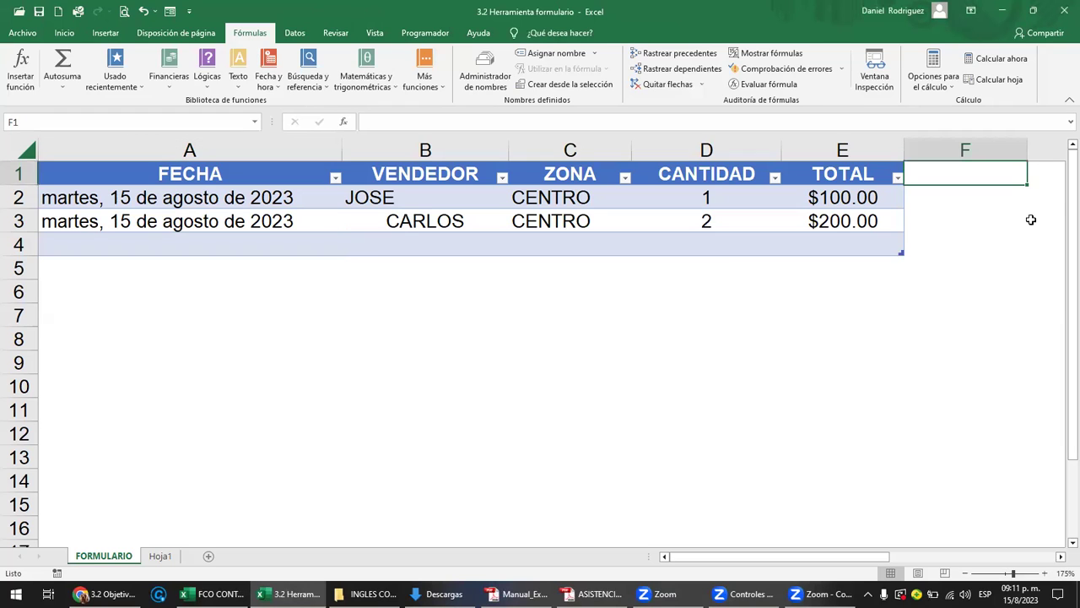
pyautogui.keyDown('ctrl'); pyautogui.scroll(-2, 1030, 220); pyautogui.keyUp('ctrl')
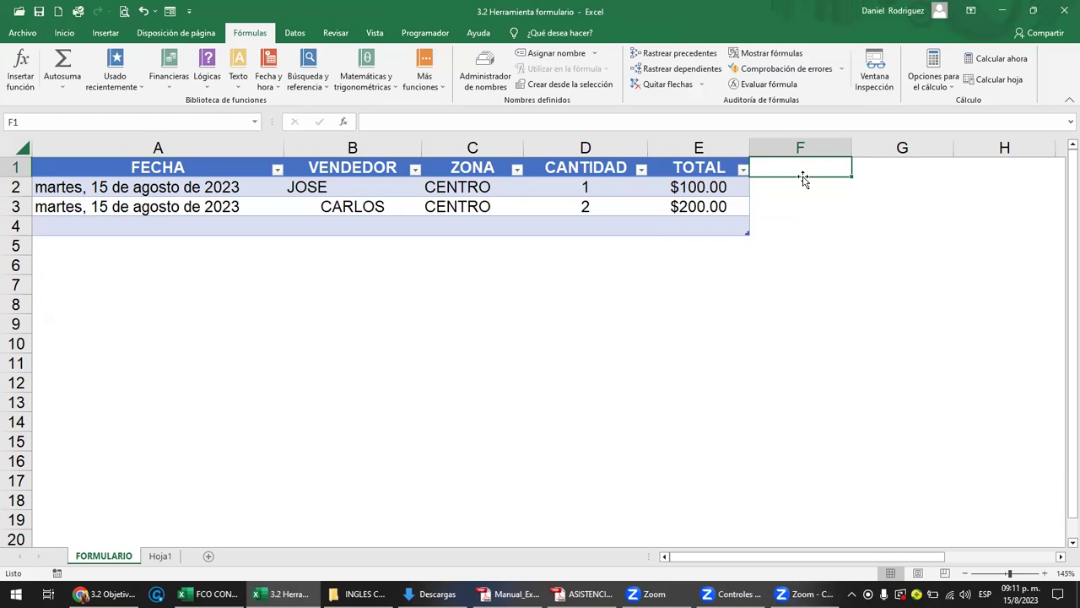
pyautogui.write('IVA')
pyautogui.press('Return')
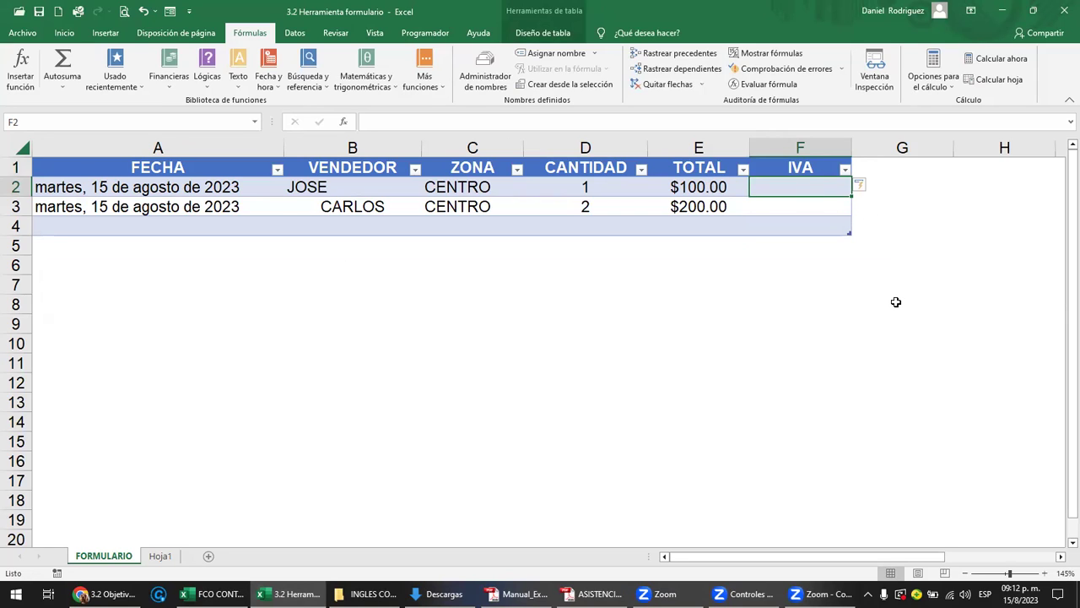
pyautogui.write('=')
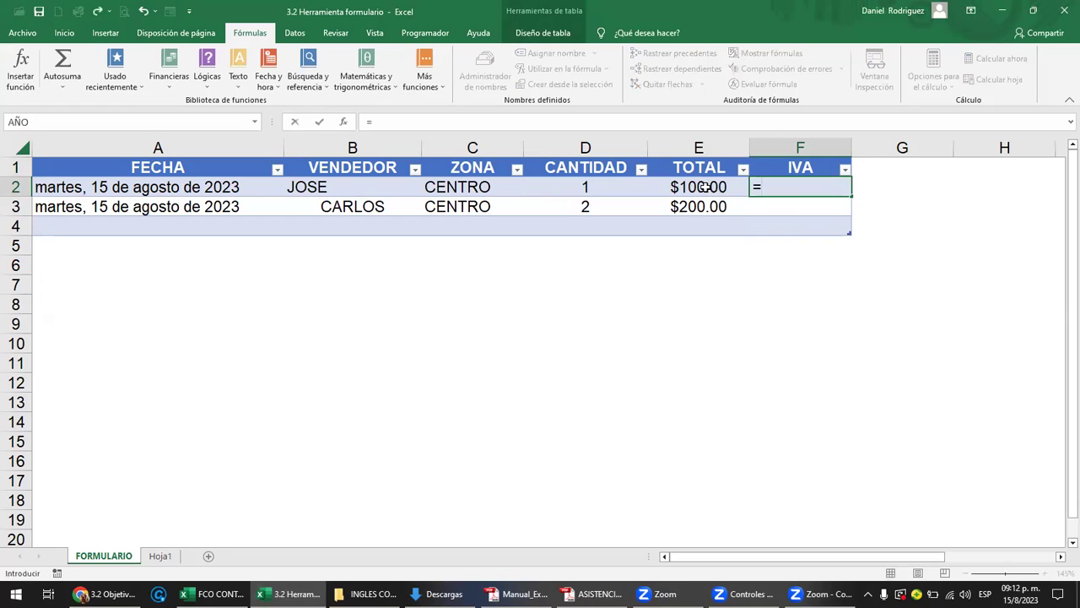
pyautogui.click(707, 195)
pyautogui.write('*13')
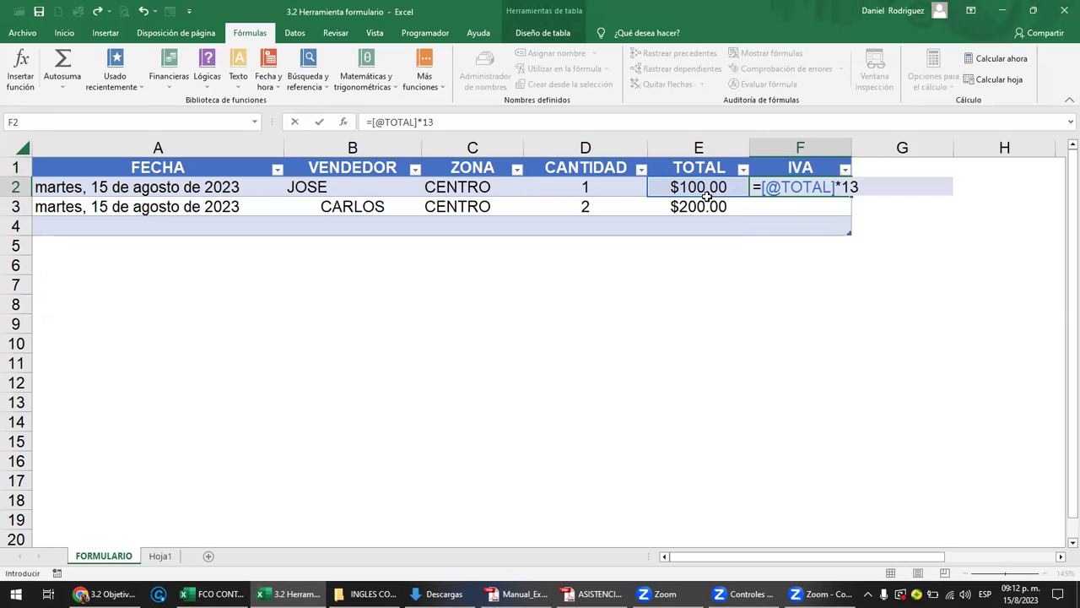
pyautogui.write('%')
pyautogui.press('Return')
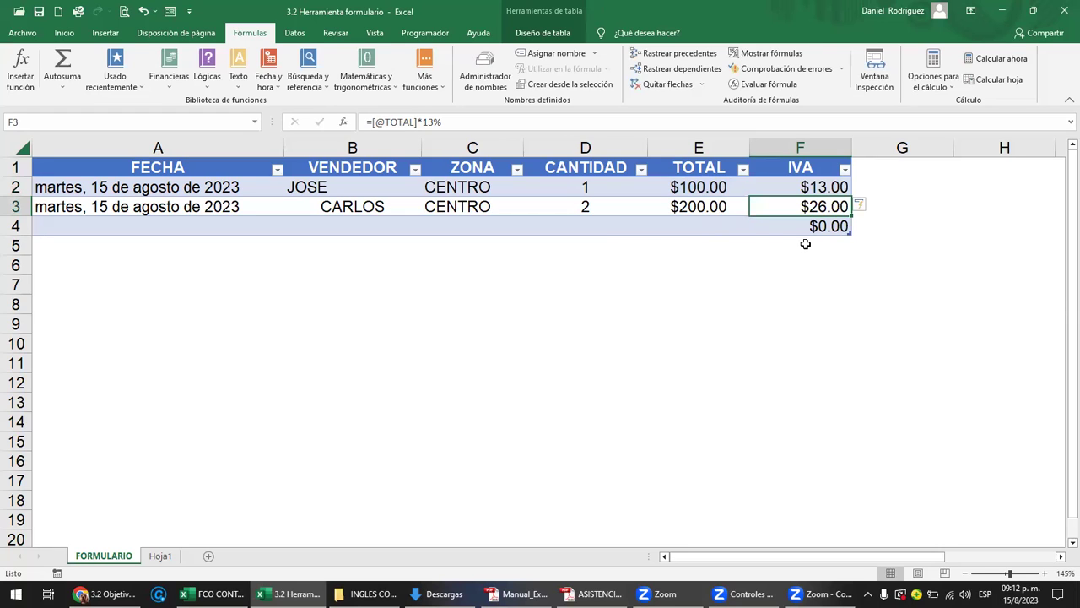
# - Enter 300 as row 4's TOTAL so its IVA becomes $39.00
pyautogui.press('Down')
pyautogui.press('Left')
pyautogui.write('300')
pyautogui.press('Return')
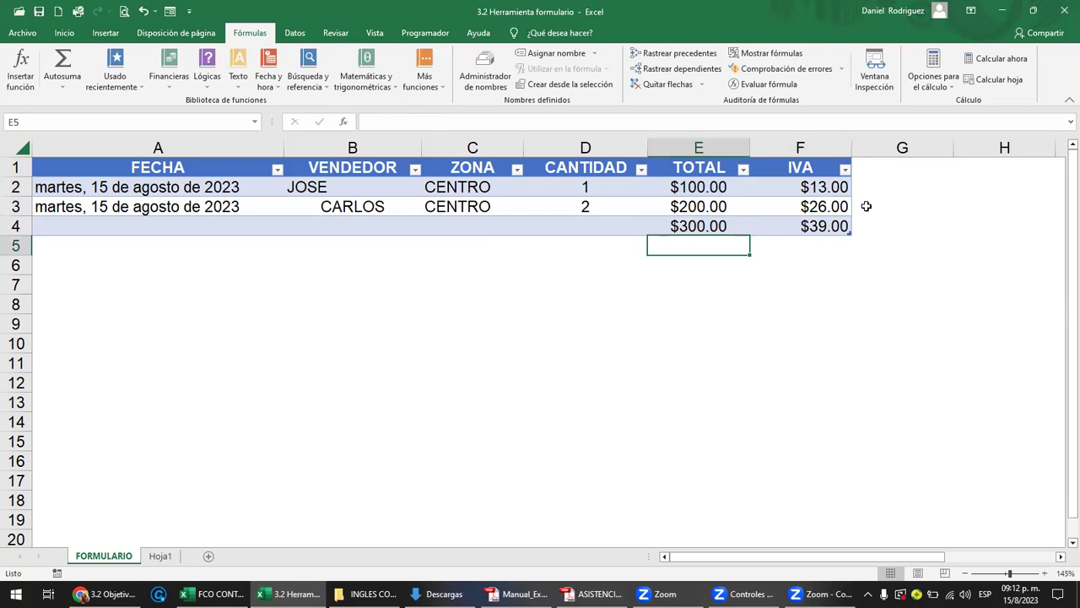
# - Clear the three IVA values in F2:F4
pyautogui.moveTo(833, 227); pyautogui.dragTo(844, 214)
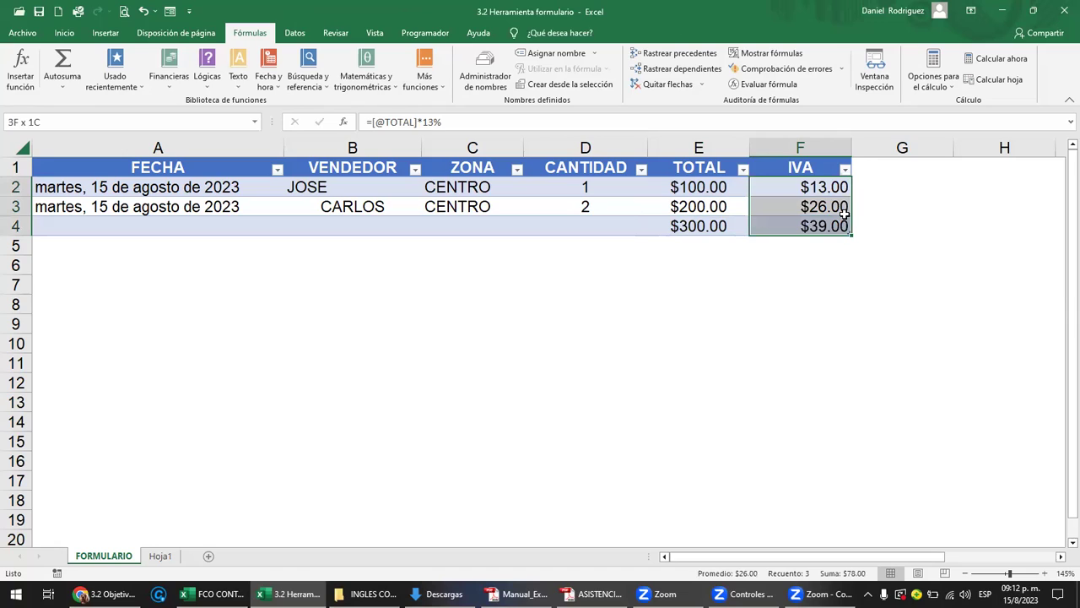
pyautogui.press('Delete')
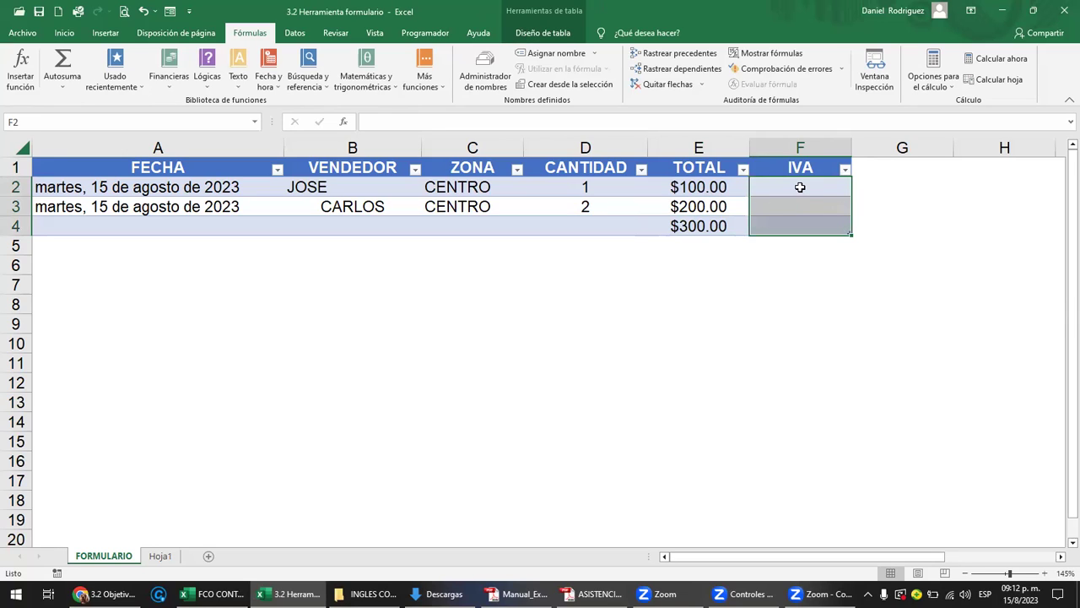
pyautogui.click(800, 187)
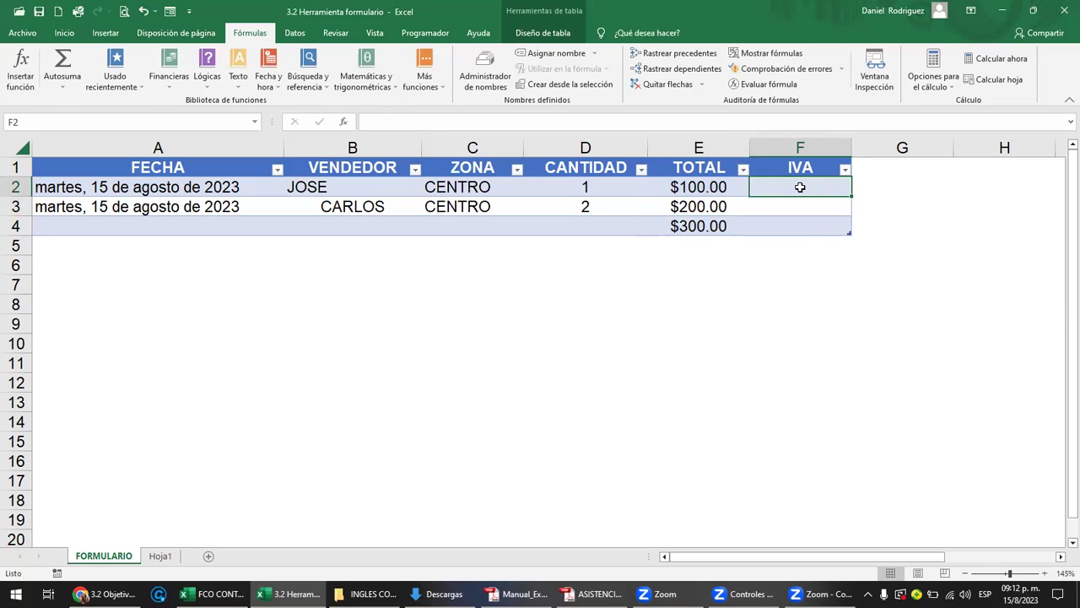
pyautogui.write('=')
pyautogui.press('Escape')
pyautogui.press('Down')
pyautogui.press('Down')
pyautogui.write('=')
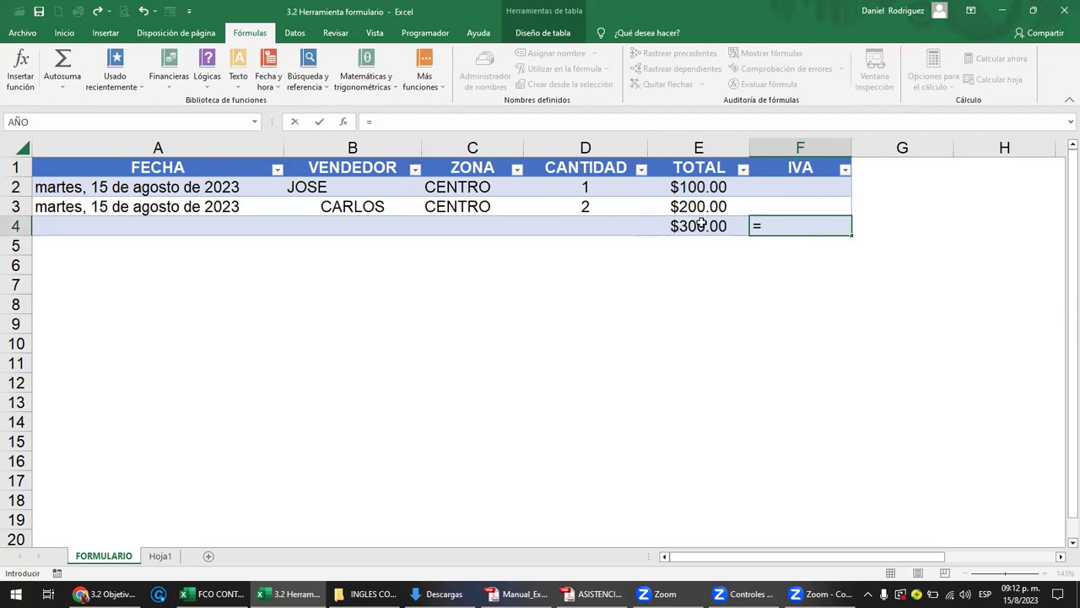
pyautogui.click(685, 222)
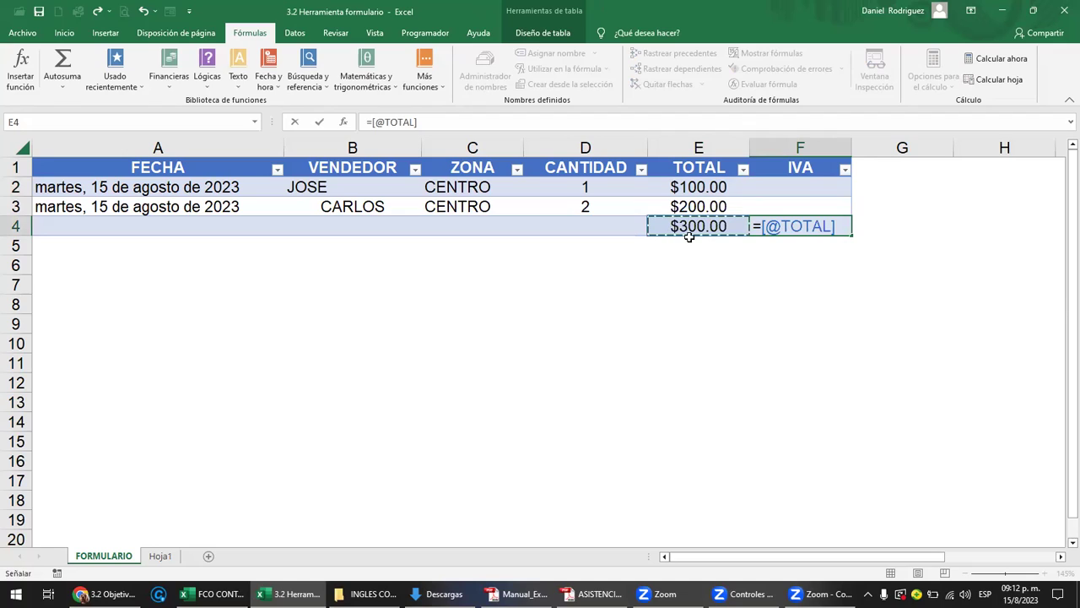
pyautogui.write('*')
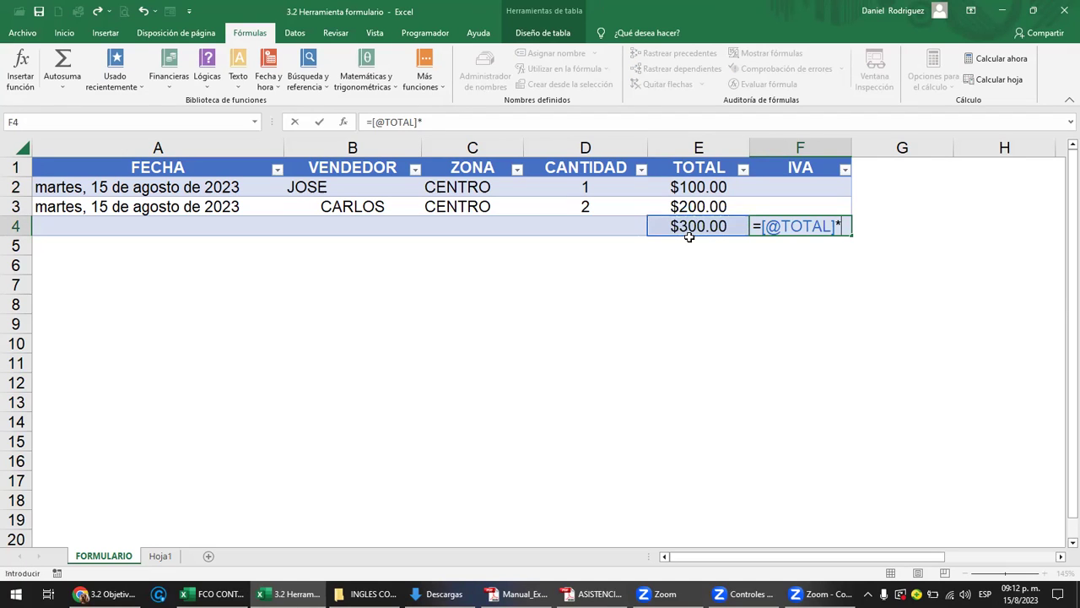
pyautogui.write('13%')
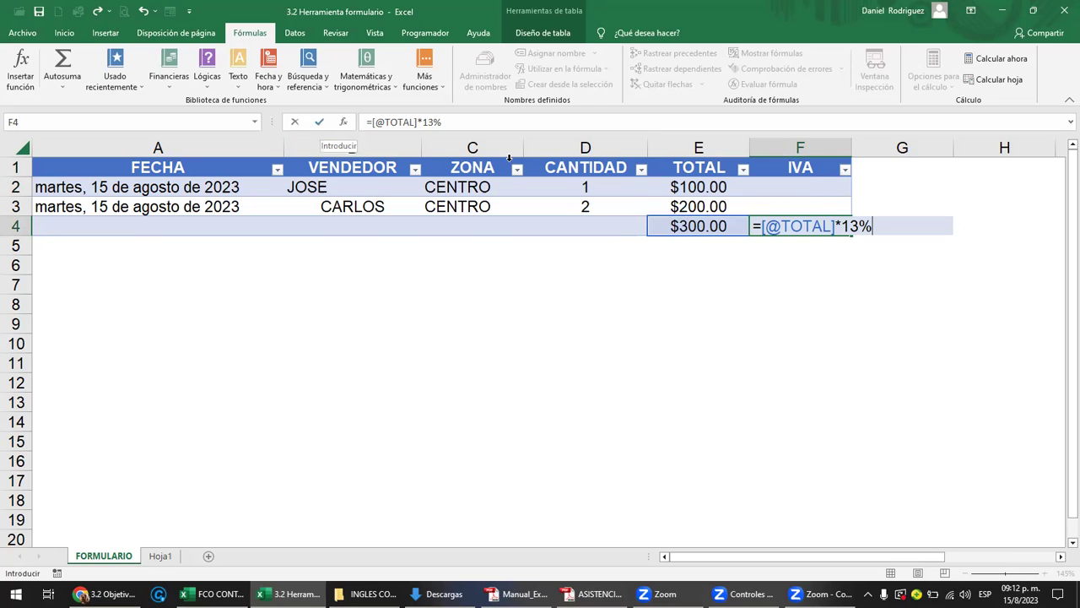
pyautogui.click(320, 122)
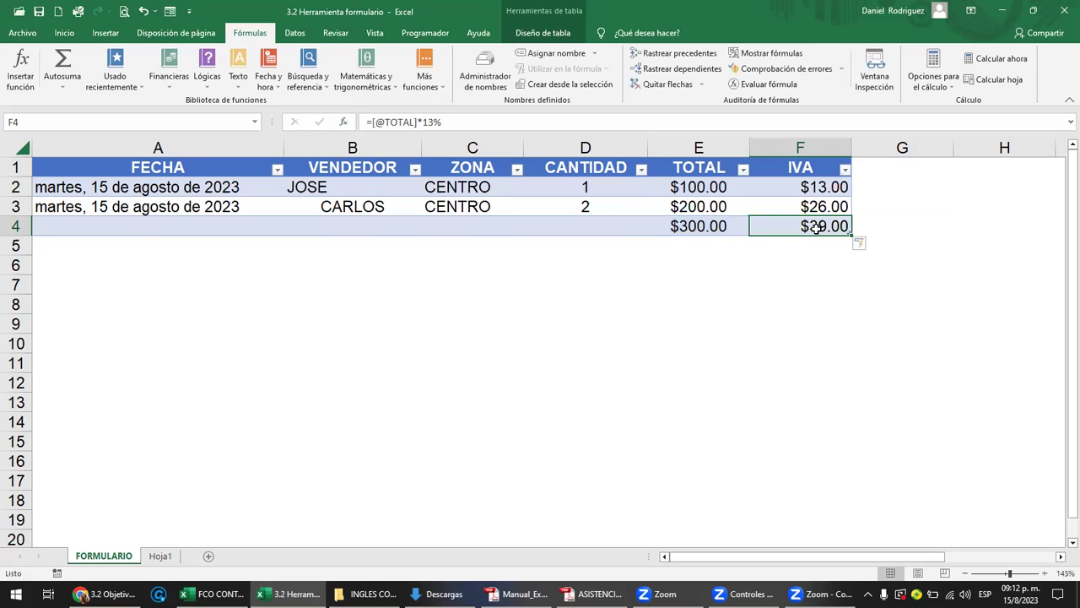
pyautogui.keyDown('shift'); pyautogui.click(810, 186); pyautogui.keyUp('shift')
pyautogui.click(716, 145)
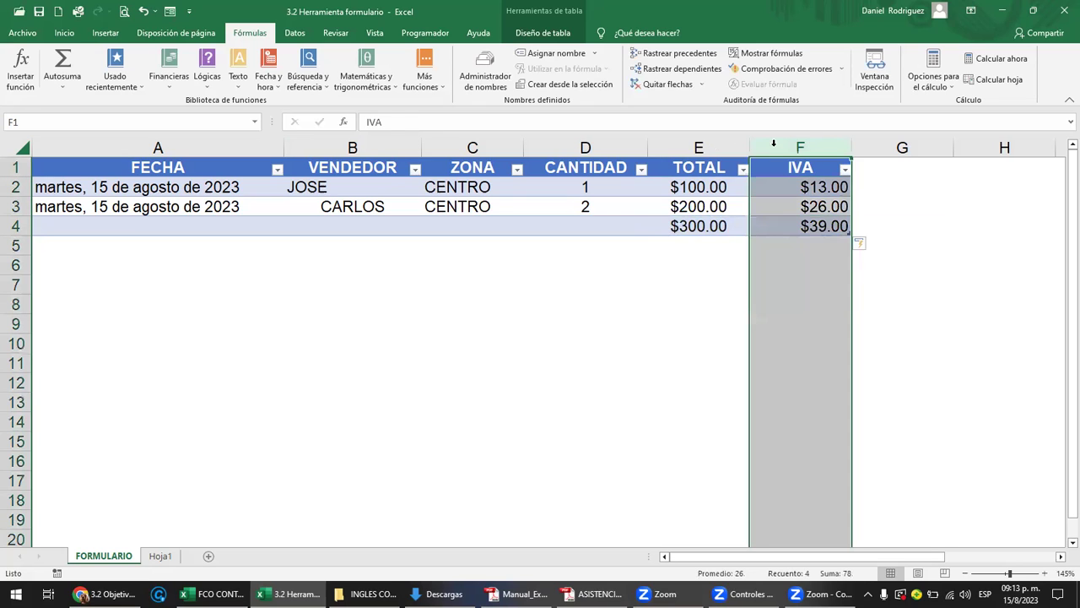
# - Type the headers TOTAL in I1 and IVA in J1 beside the table
pyautogui.click(938, 174)
pyautogui.press('Right')
pyautogui.press('Right')
pyautogui.press('Right')
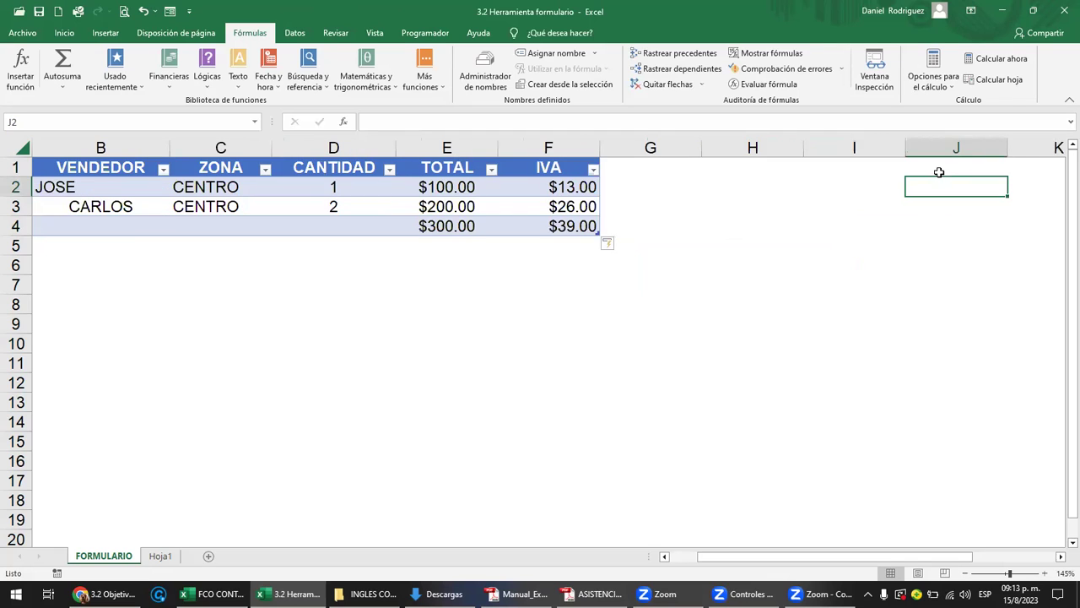
pyautogui.press('Up')
pyautogui.press('Left')
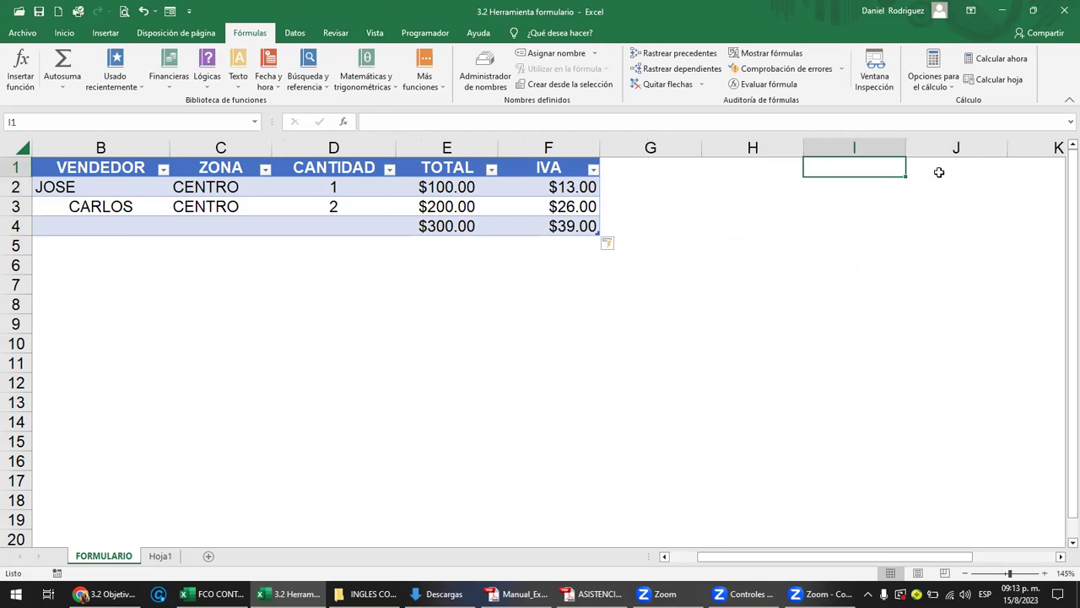
pyautogui.write('TO')
pyautogui.write('TLA')
pyautogui.press('BackSpace')
pyautogui.press('BackSpace')
pyautogui.write('AL')
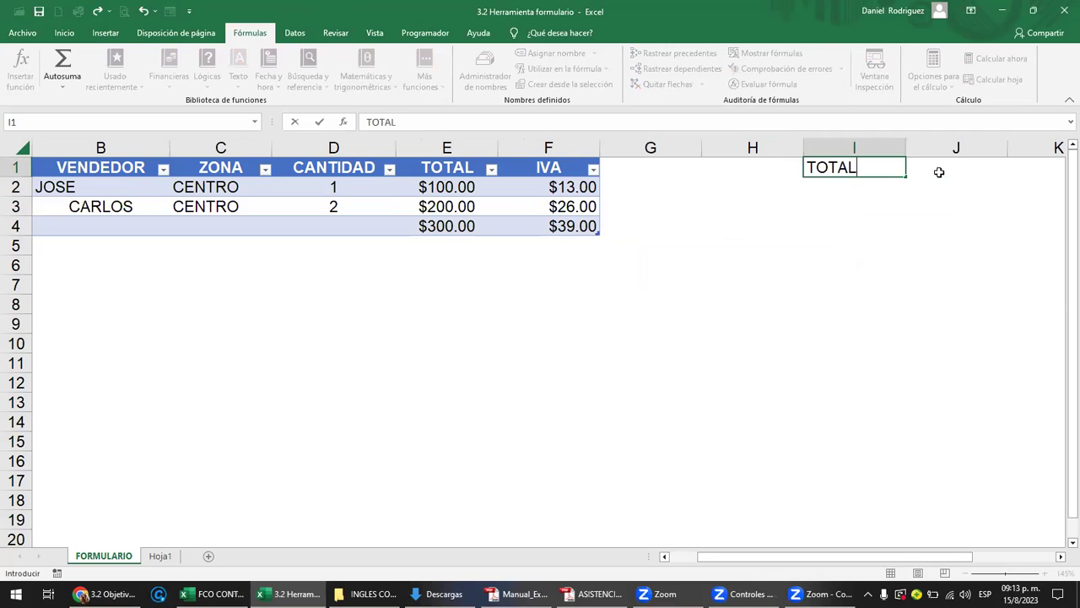
pyautogui.click(939, 172)
pyautogui.write('I')
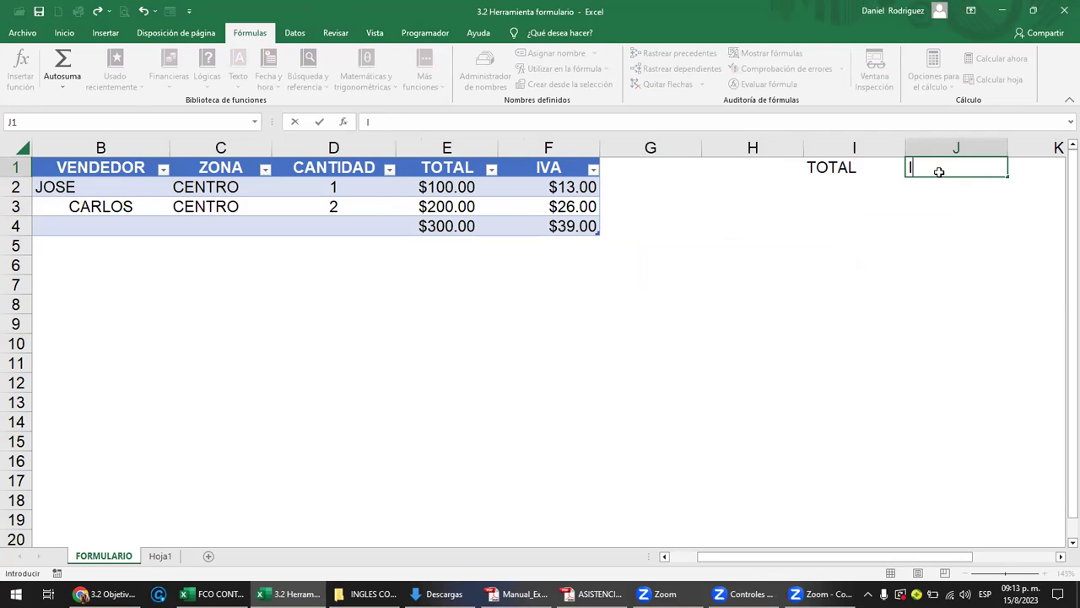
pyautogui.write('VA')
pyautogui.press('Return')
# - Enter 100, 200 and 300 in I2:I4 and center columns I and J
pyautogui.press('Left')
pyautogui.press('Left')
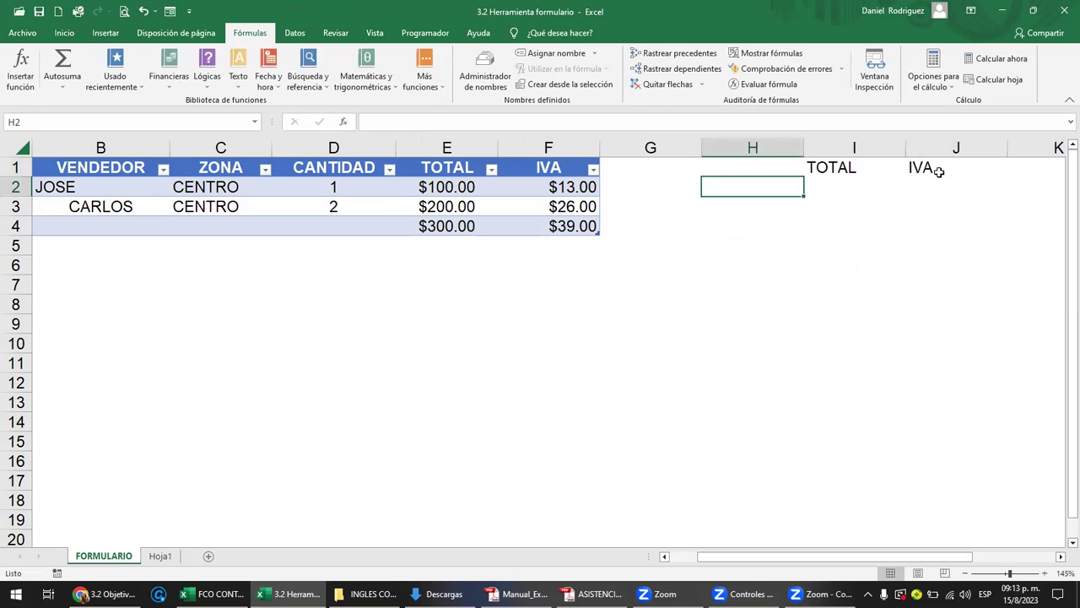
pyautogui.press('Right')
pyautogui.write('100')
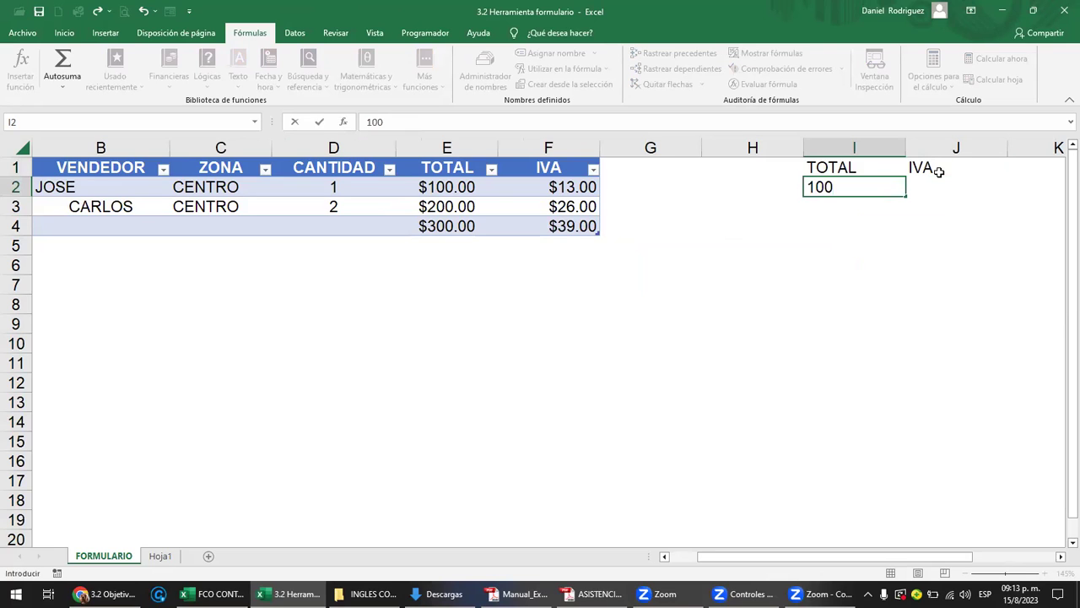
pyautogui.press('Return')
pyautogui.write('200')
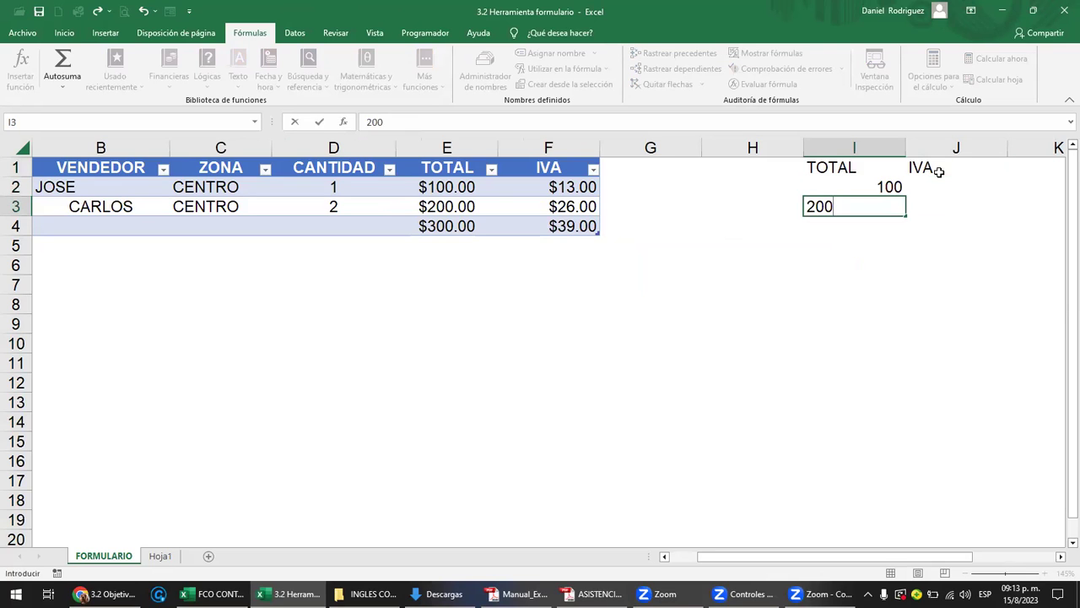
pyautogui.press('Return')
pyautogui.write('300')
pyautogui.press('Return')
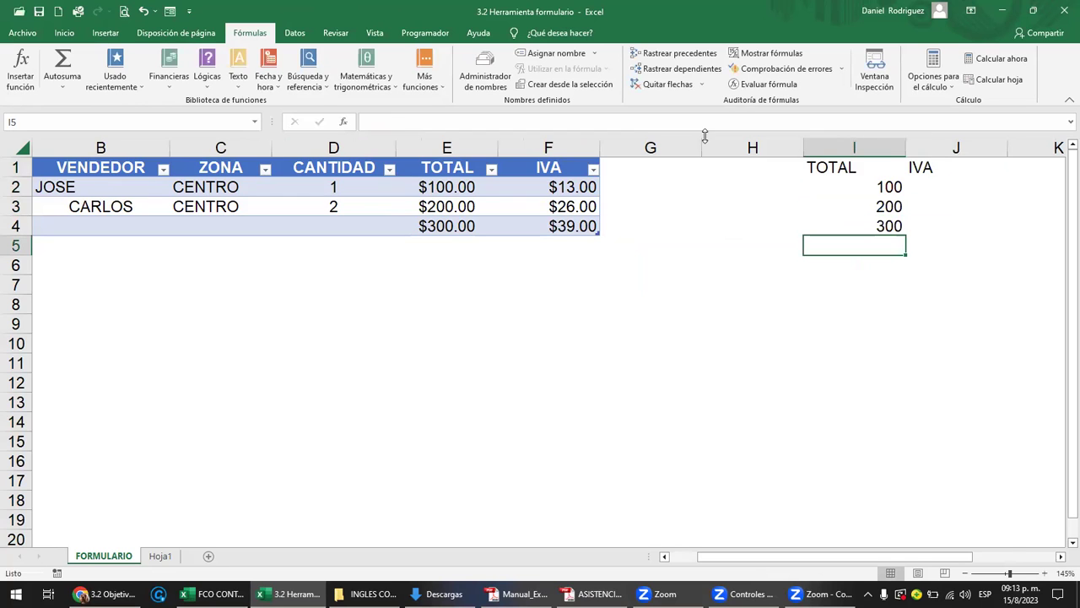
pyautogui.moveTo(854, 144); pyautogui.dragTo(920, 143)
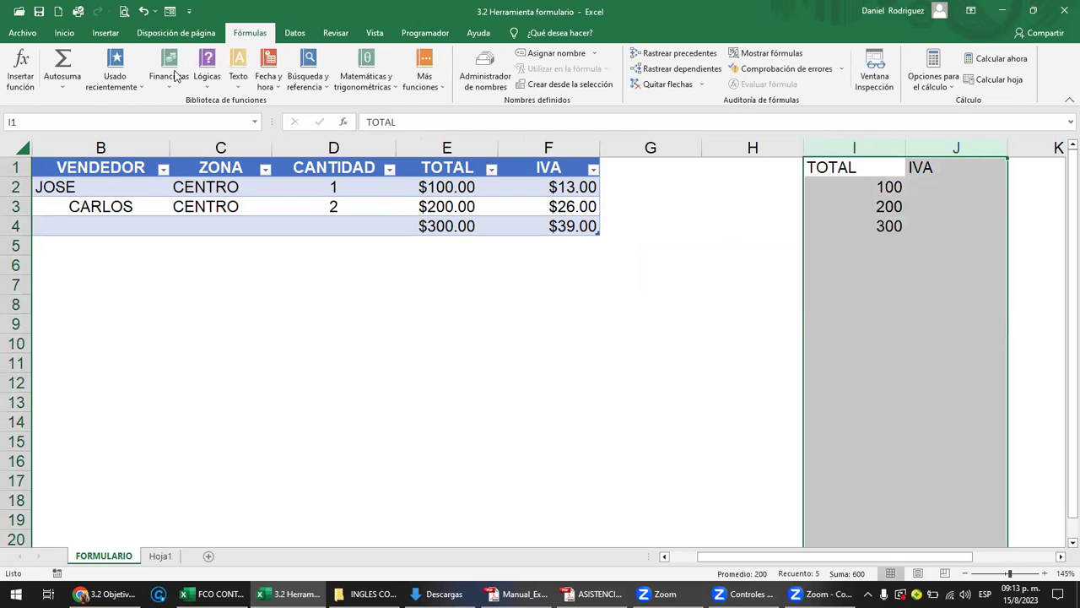
pyautogui.scroll(3, 175, 75)
pyautogui.click(300, 80)
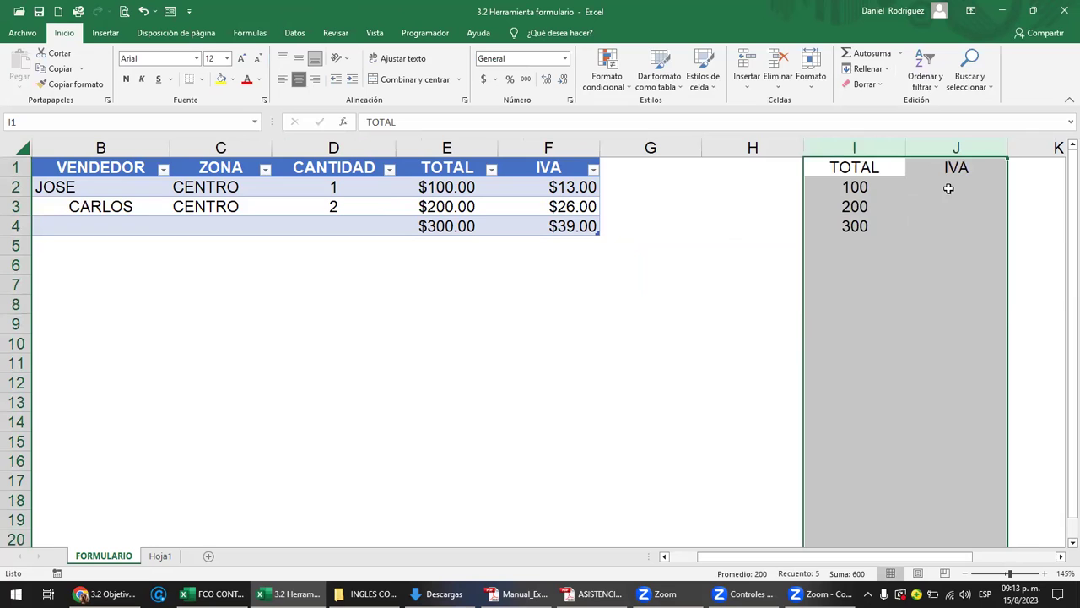
# - Enter =I2*13% in J2 and fill it down to J4
pyautogui.click(950, 188)
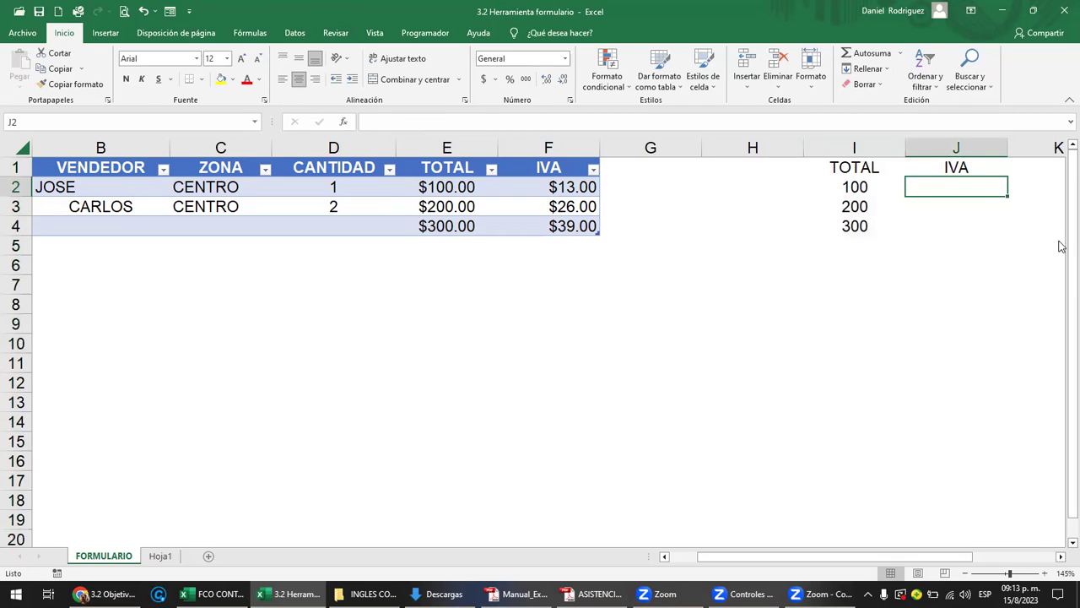
pyautogui.write('=')
pyautogui.press('Left')
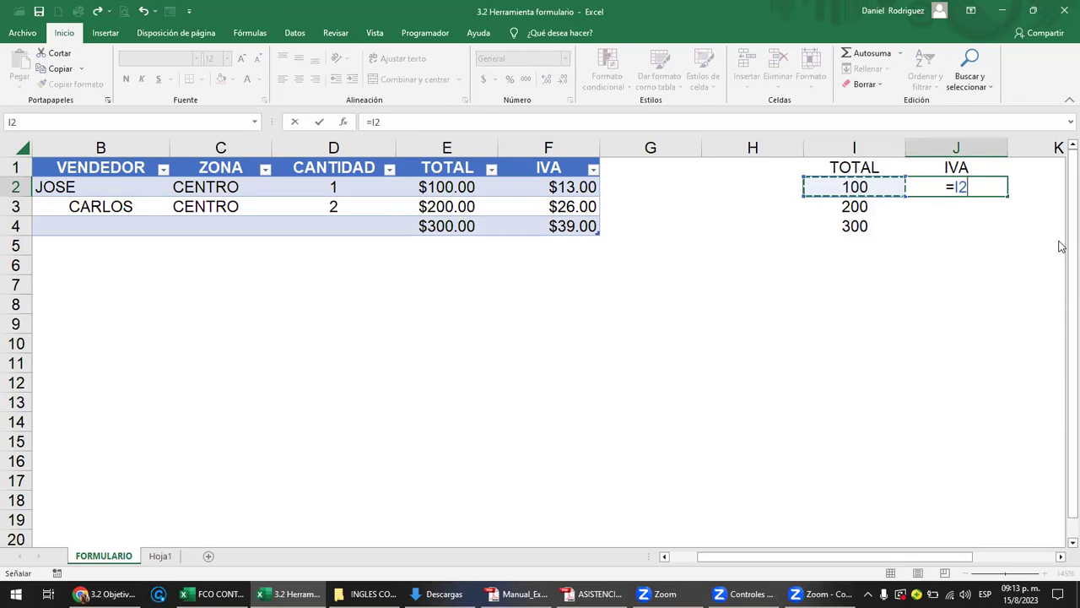
pyautogui.write('*')
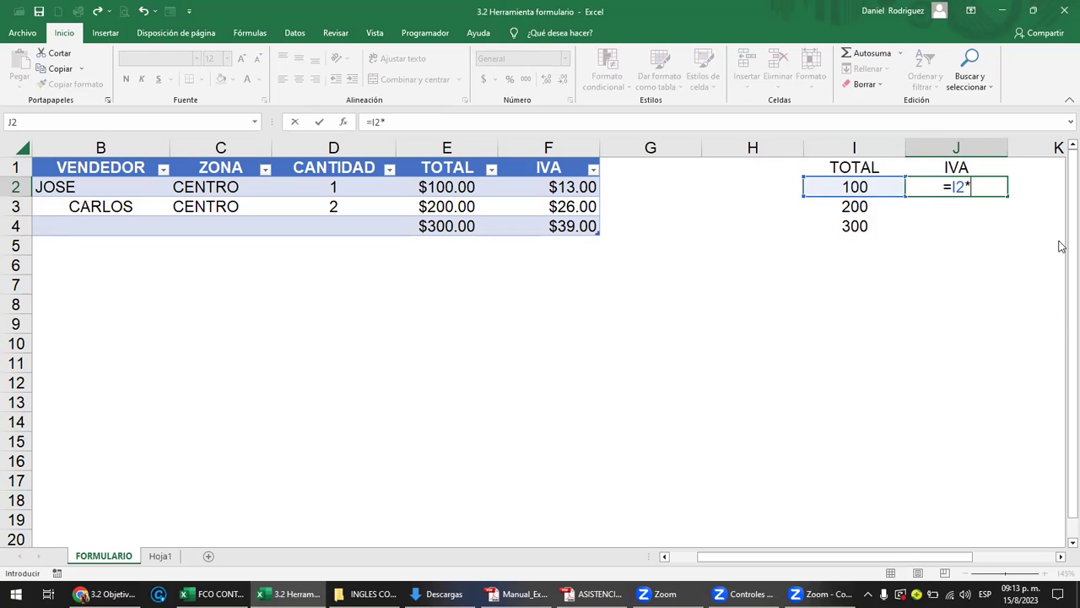
pyautogui.write('13%')
pyautogui.press('Return')
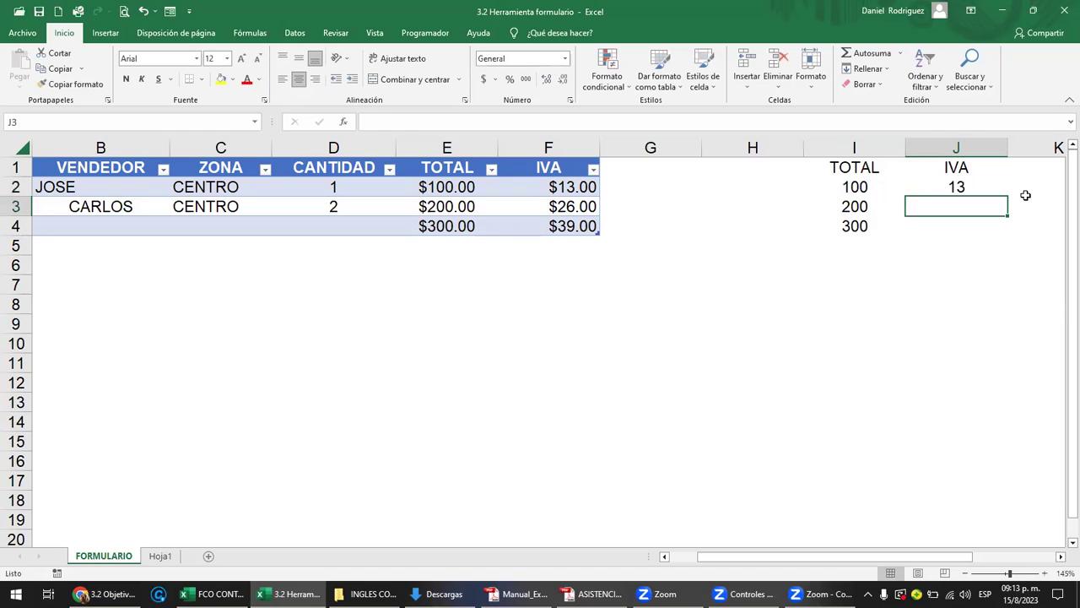
pyautogui.press('Up')
pyautogui.moveTo(1008, 217); pyautogui.dragTo(1005, 235)
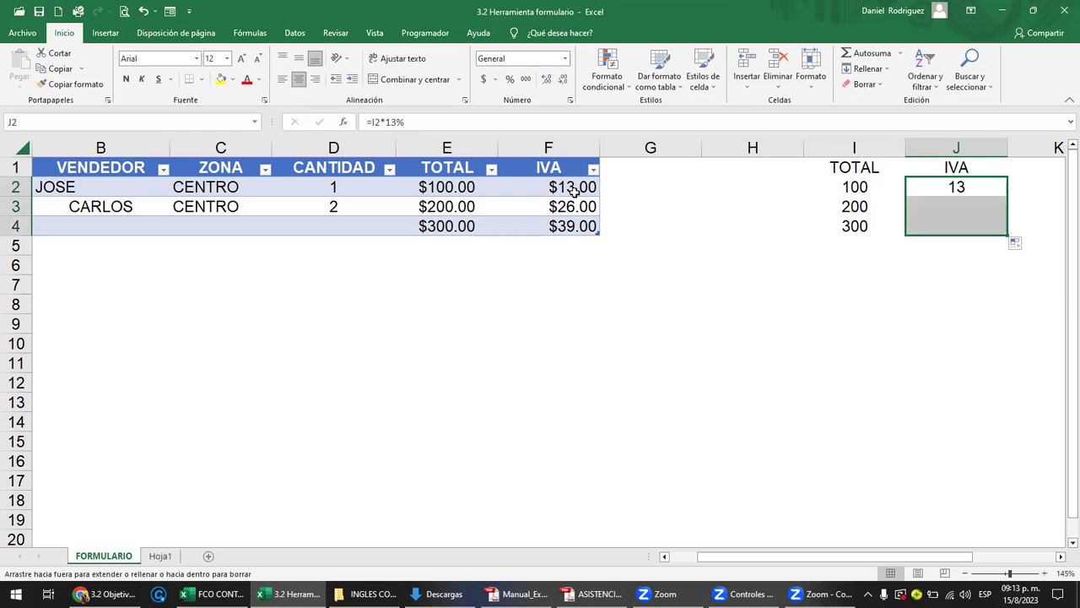
pyautogui.moveTo(574, 193); pyautogui.dragTo(600, 198)
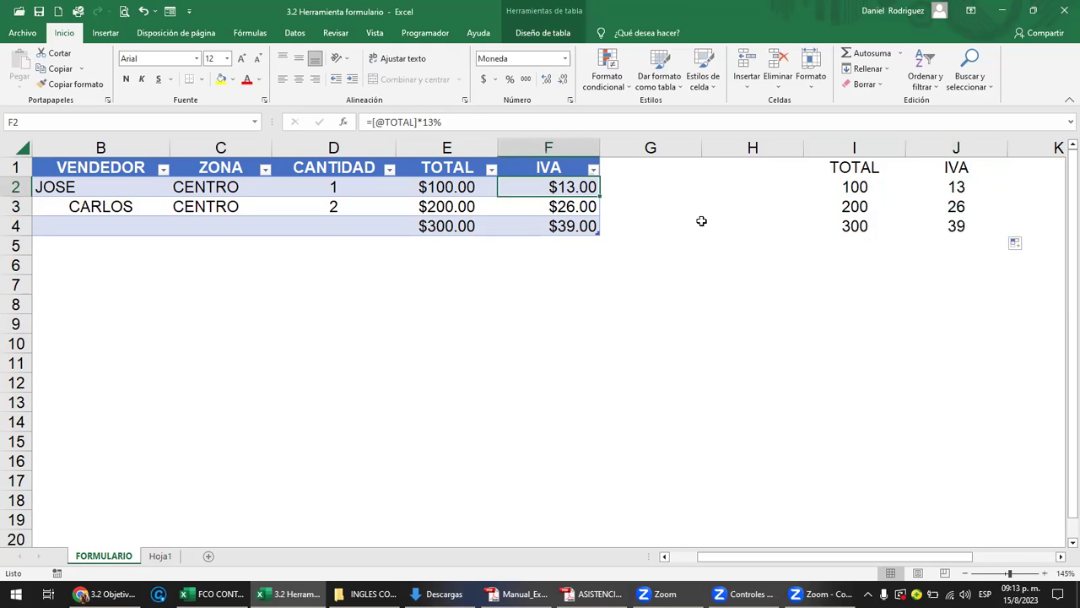
pyautogui.hotkey('shift', 'Down')
pyautogui.hotkey('shift', 'Down')
pyautogui.press('Delete')
pyautogui.press('Down')
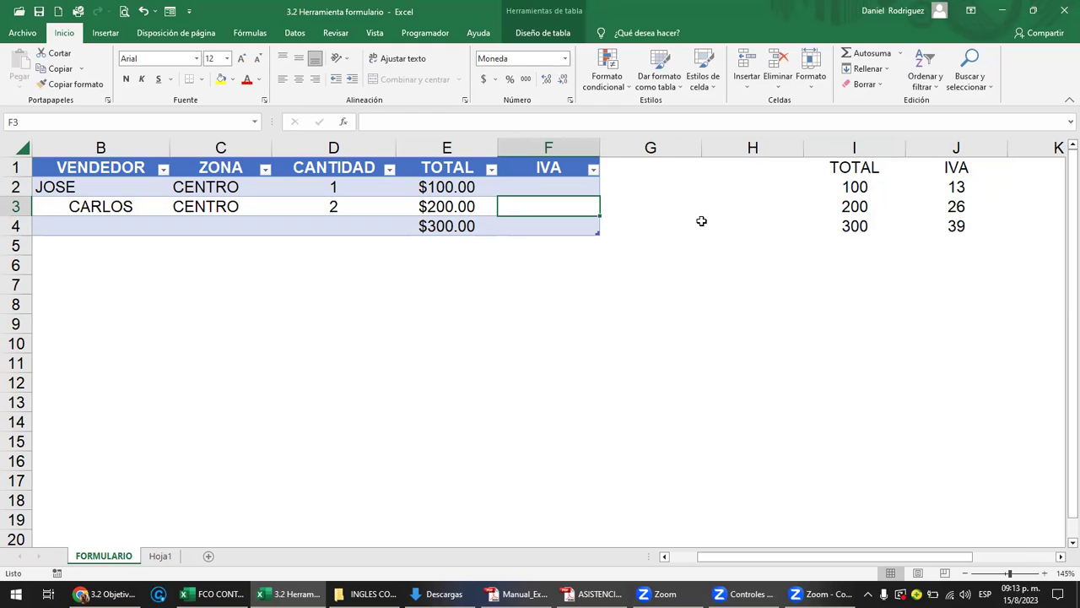
pyautogui.write('=')
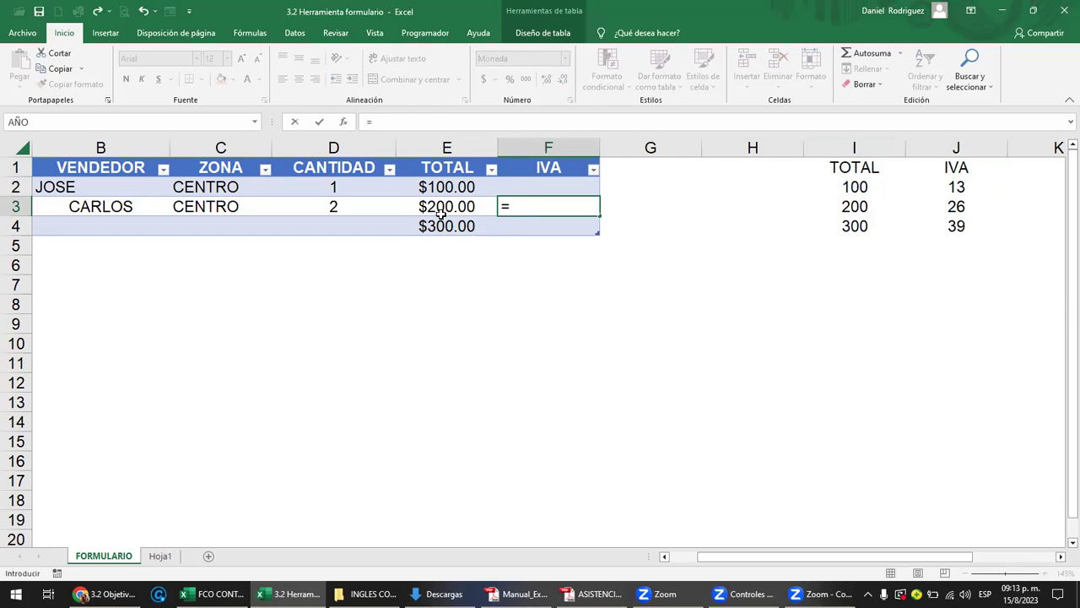
pyautogui.click(439, 209)
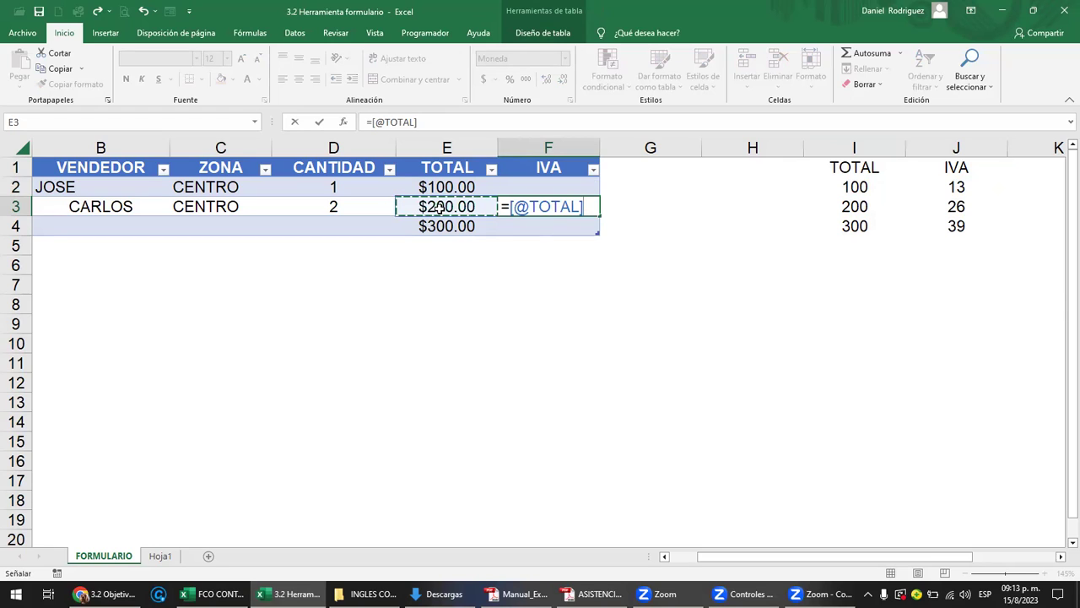
pyautogui.write('*13%')
pyautogui.press('Return')
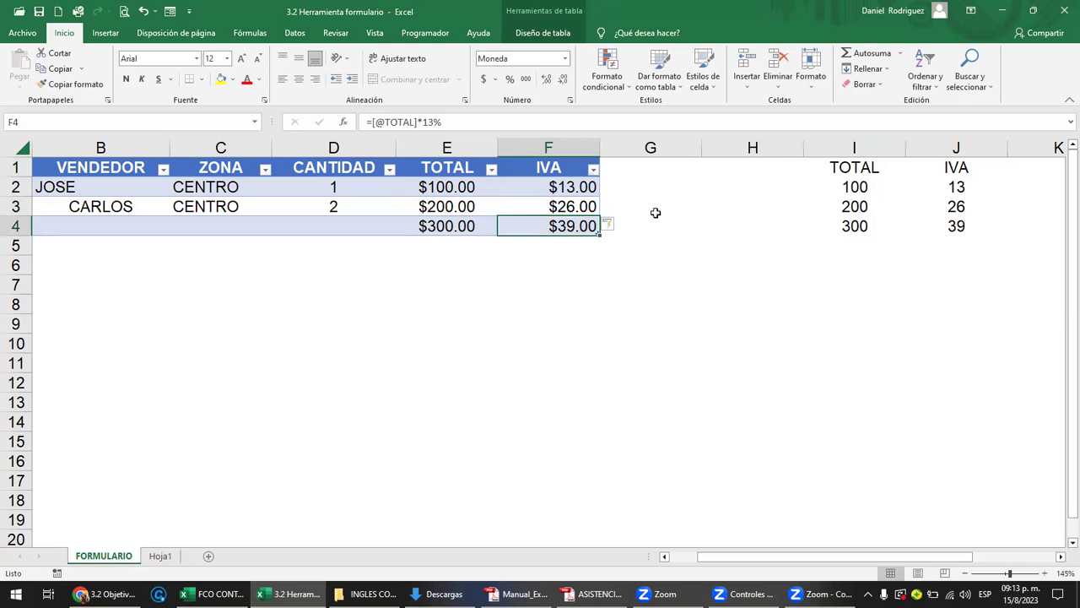
pyautogui.moveTo(571, 186); pyautogui.dragTo(571, 206)
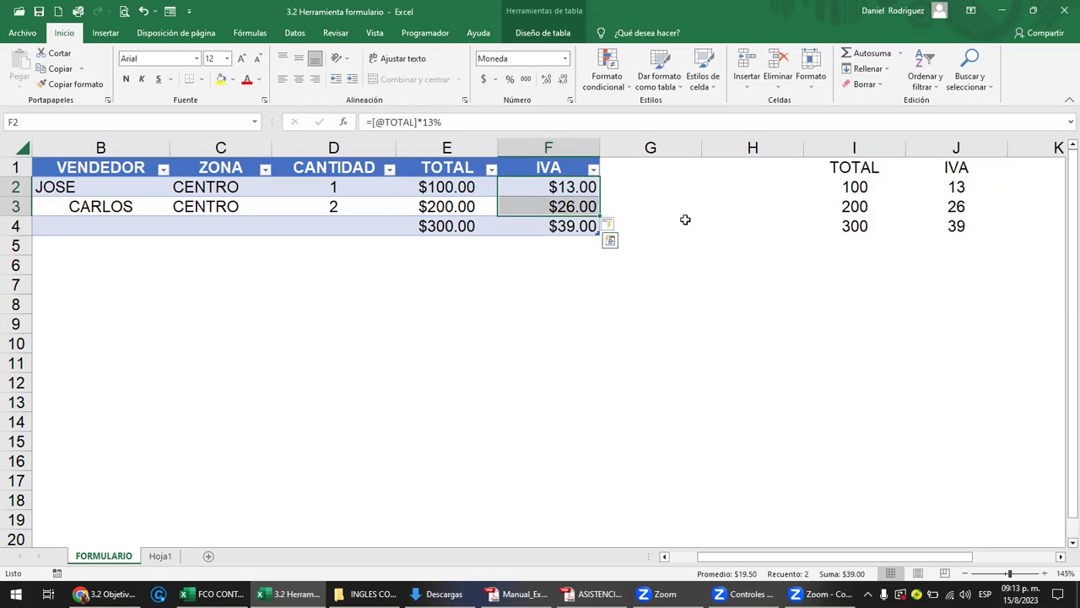
pyautogui.click(685, 221)
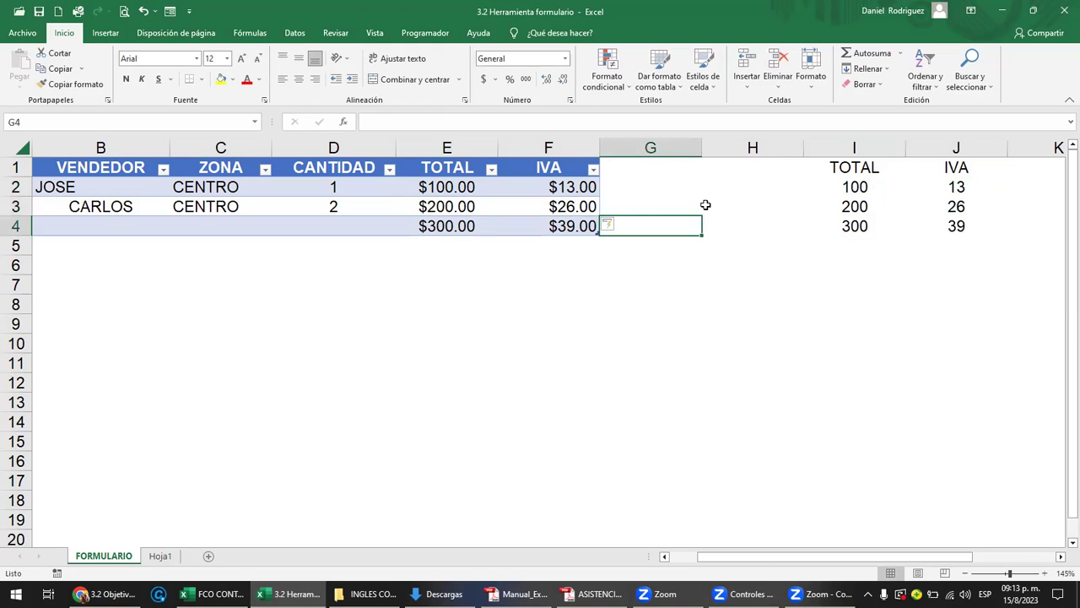
pyautogui.click(860, 280)
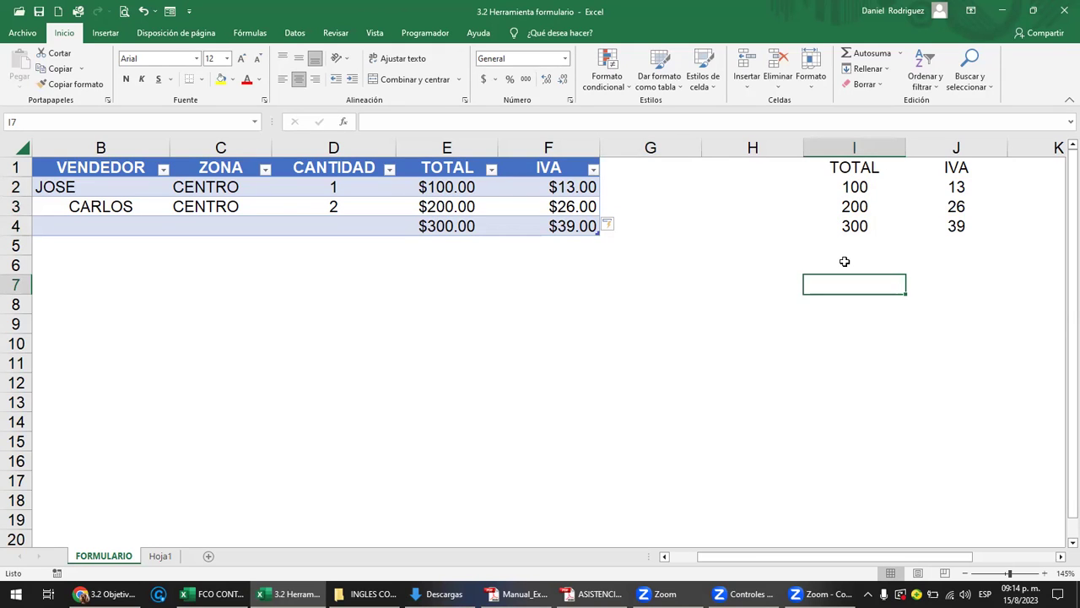
# - Enter =SUMA over the TOTAL values I2:I4 in I7, giving 600
pyautogui.write('s')
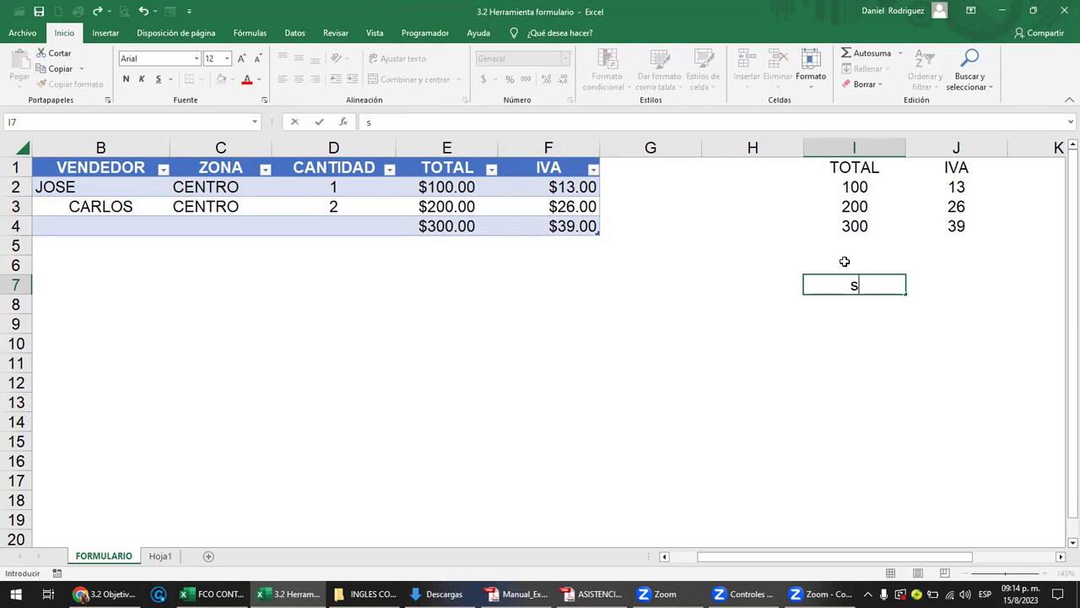
pyautogui.write('UMA')
pyautogui.press('BackSpace')
pyautogui.press('BackSpace')
pyautogui.press('BackSpace')
pyautogui.write('=SUM')
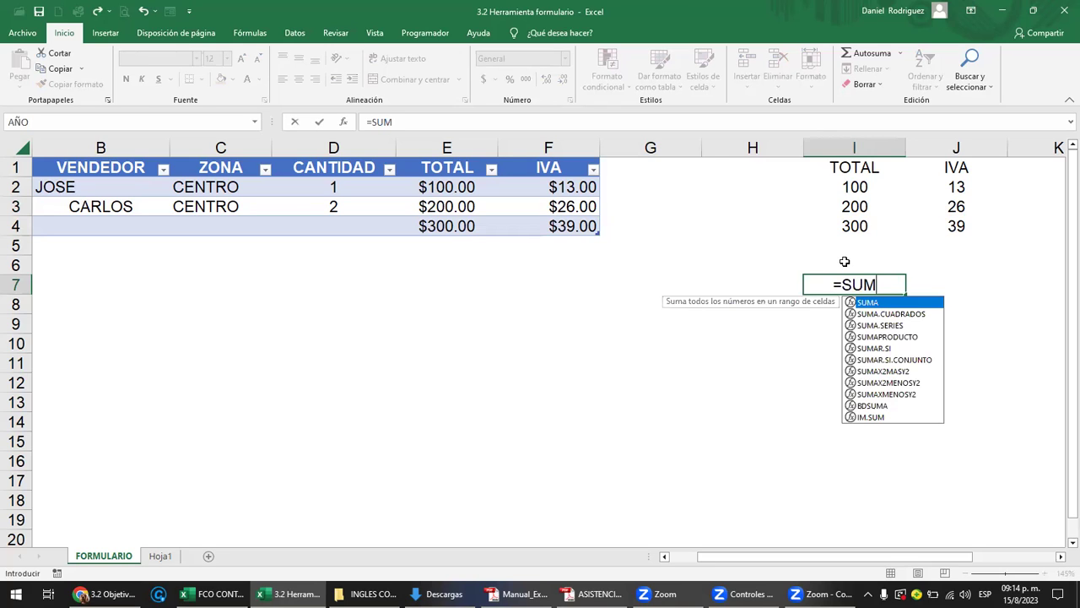
pyautogui.write('A(')
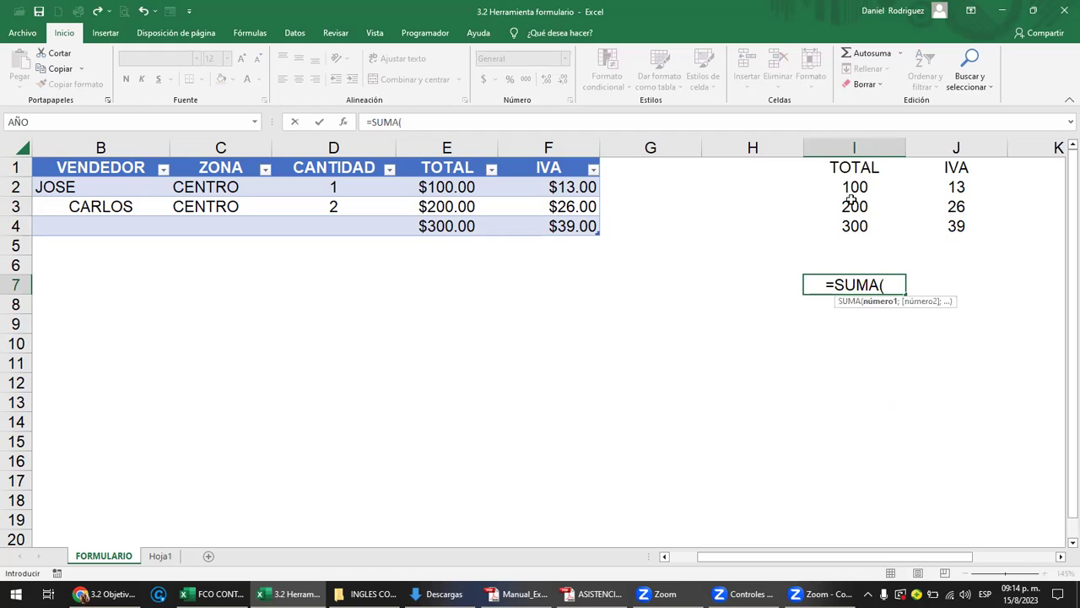
pyautogui.click(851, 190)
pyautogui.moveTo(866, 205); pyautogui.dragTo(865, 205)
pyautogui.write(')')
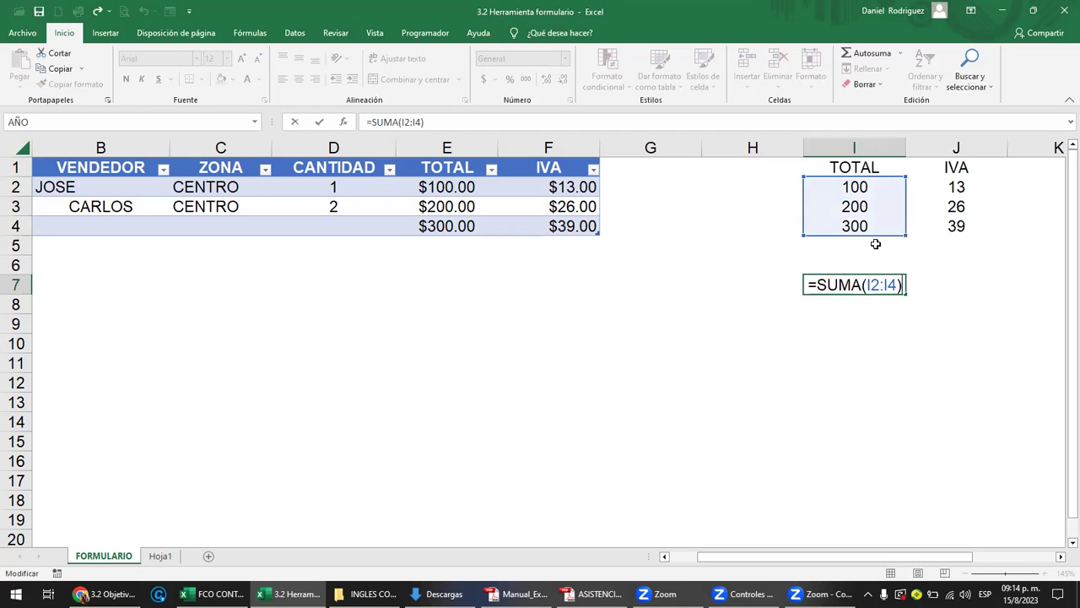
# - Test the sum with 1 in I5, undo it, then clear the whole side table
pyautogui.click(868, 247)
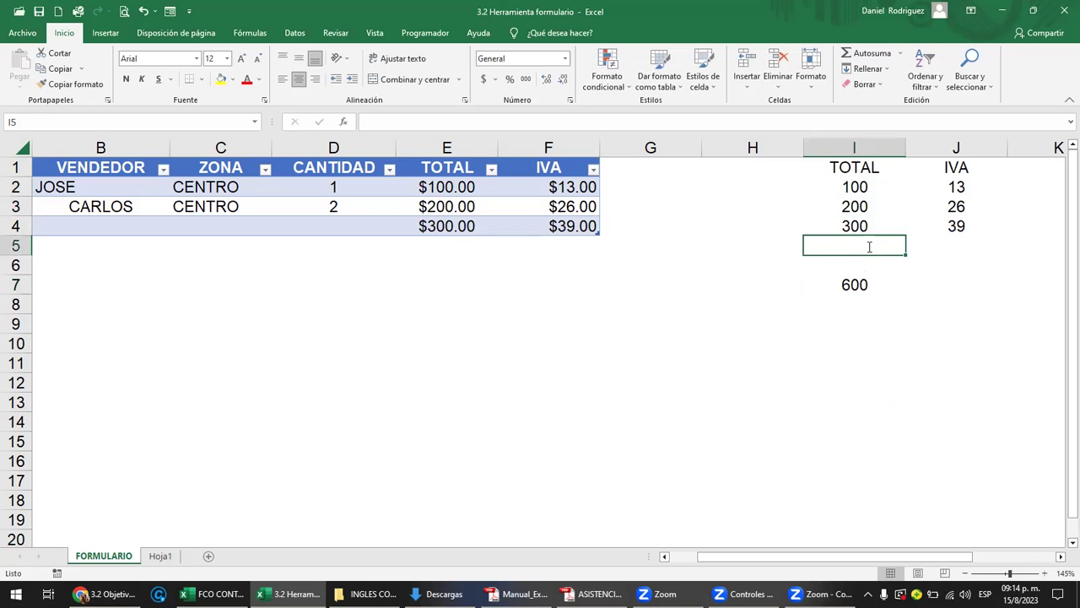
pyautogui.write('1')
pyautogui.press('Return')
pyautogui.press('Return')
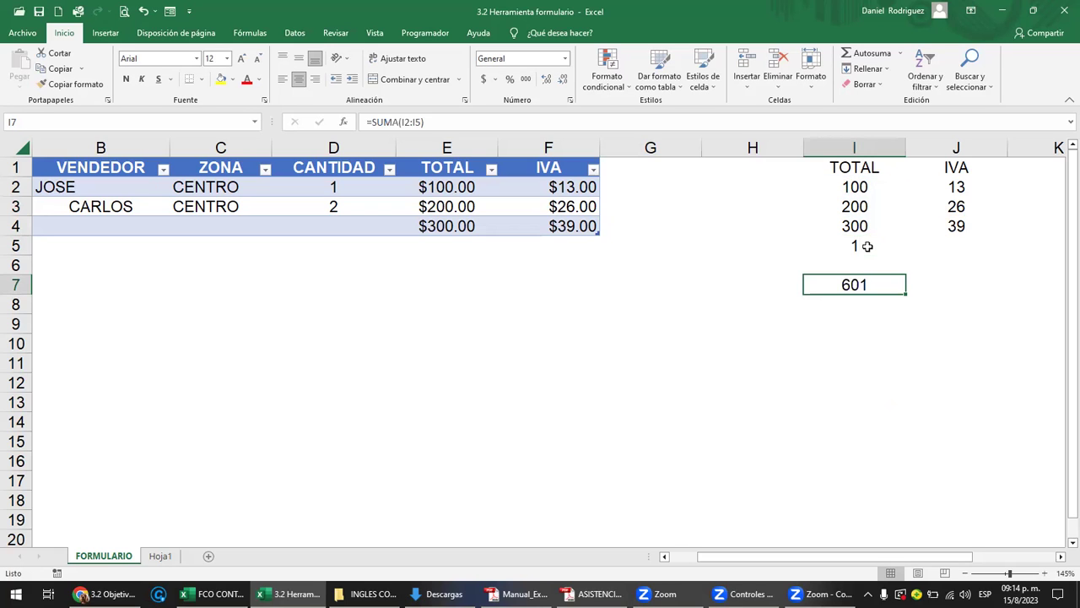
pyautogui.press('Up')
pyautogui.hotkey('ctrl', 'z')
pyautogui.moveTo(848, 165)
pyautogui.mouseDown()
pyautogui.moveTo(963, 254)
pyautogui.moveTo(963, 284)
pyautogui.mouseUp()
pyautogui.press('Delete')
# - On Hoja1, enter VENTA in B2 with sales 100, 200 and 300 below
pyautogui.click(333, 440)
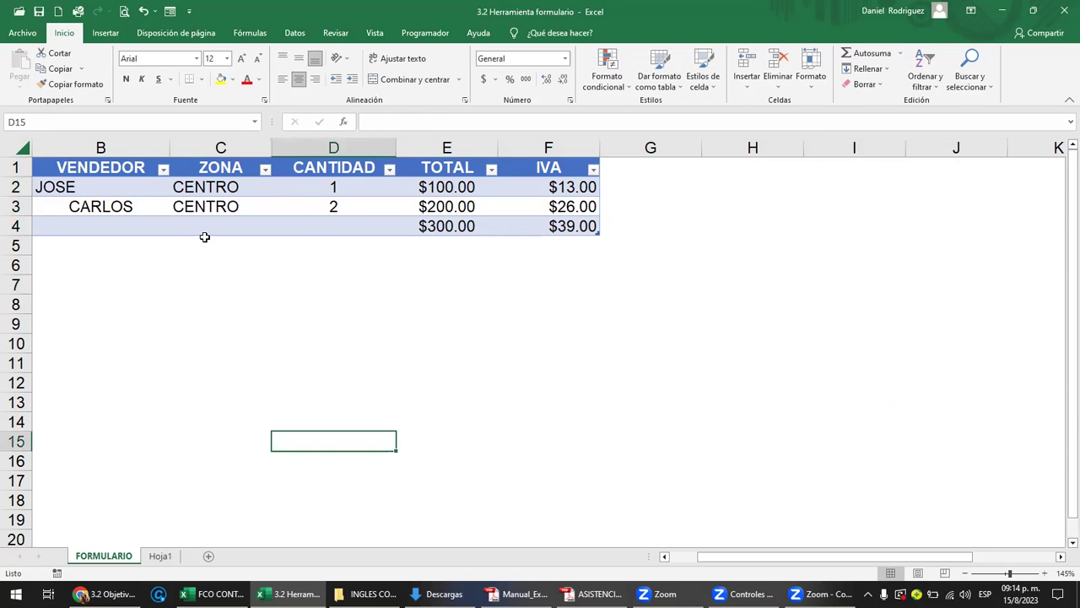
pyautogui.hotkey('ctrl', 'pagedown')
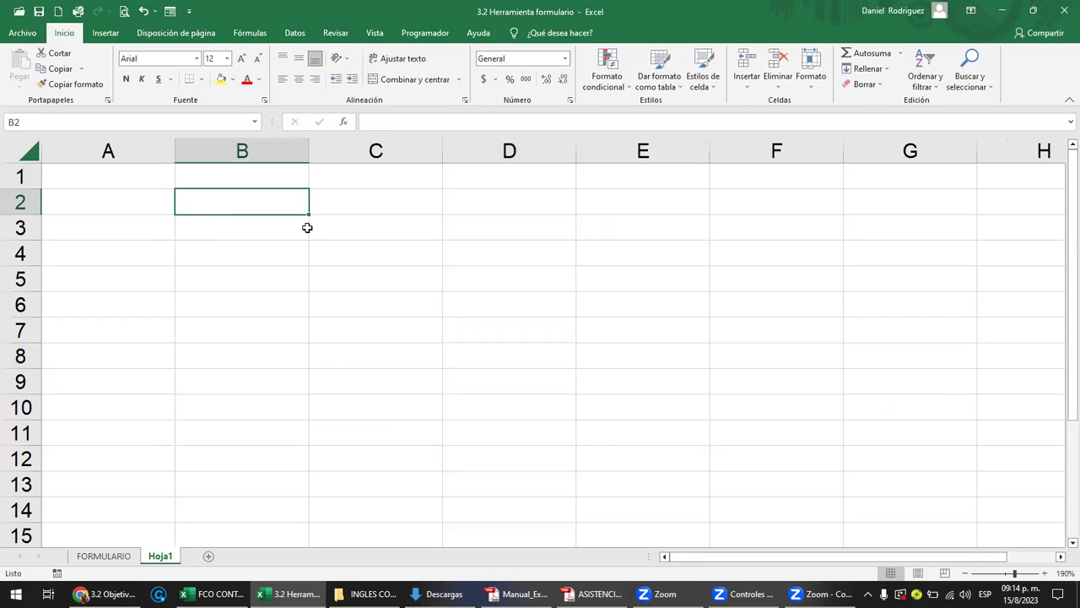
pyautogui.write('VENTA')
pyautogui.press('Tab')
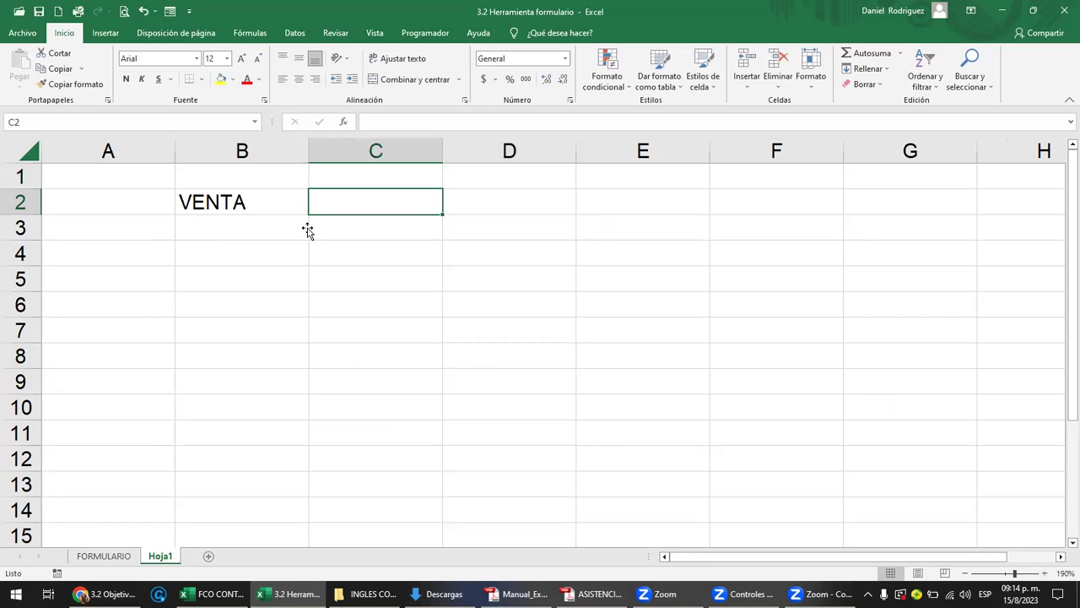
pyautogui.click(308, 228)
pyautogui.write('100')
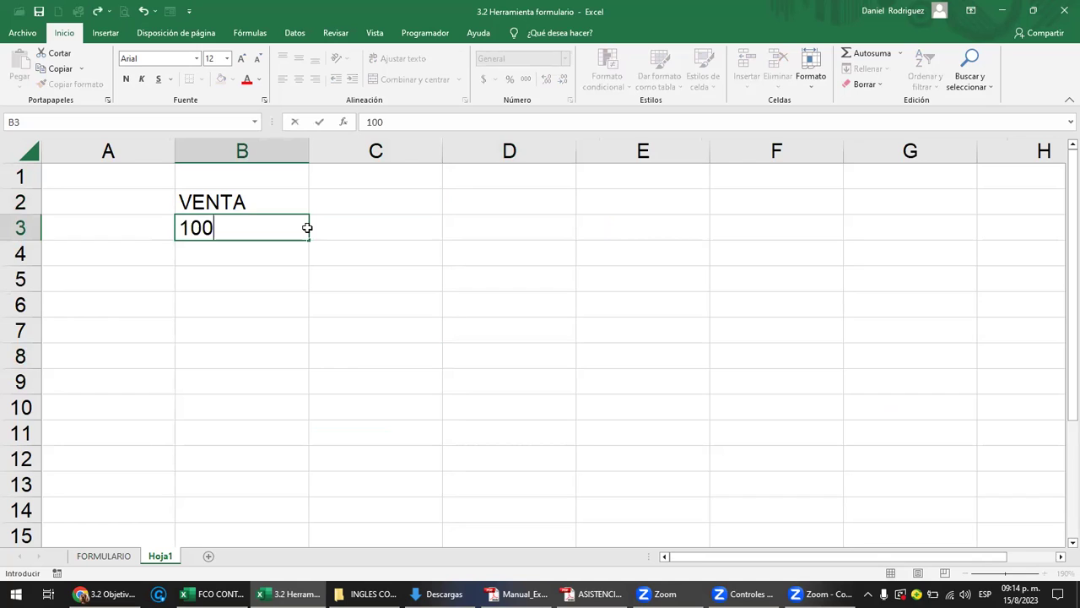
pyautogui.press('Return')
pyautogui.write('200')
pyautogui.press('Return')
pyautogui.write('300')
pyautogui.press('Return')
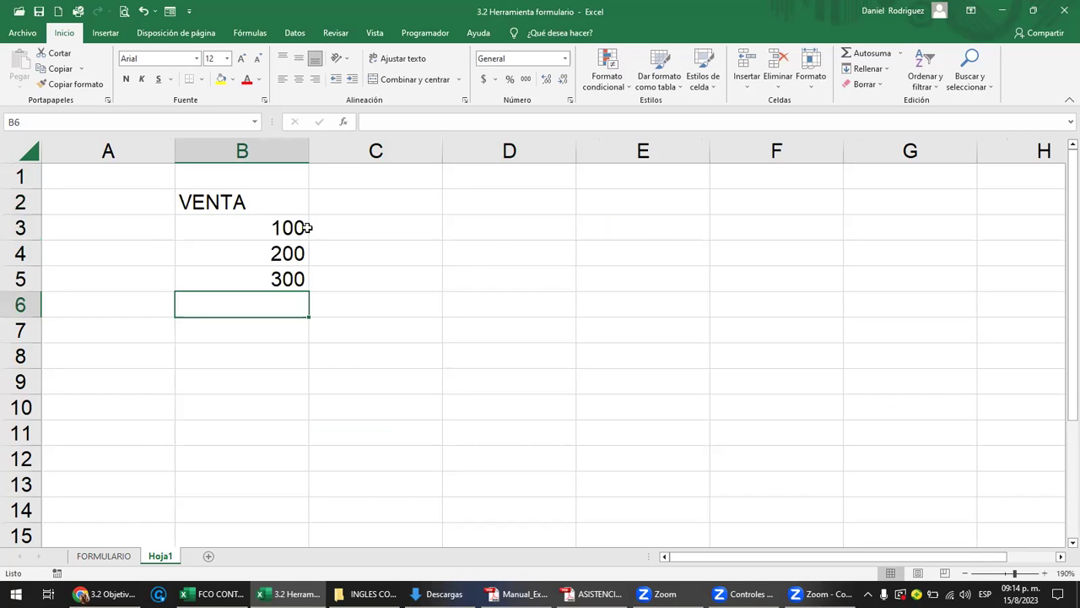
pyautogui.press('Return')
pyautogui.press('Return')
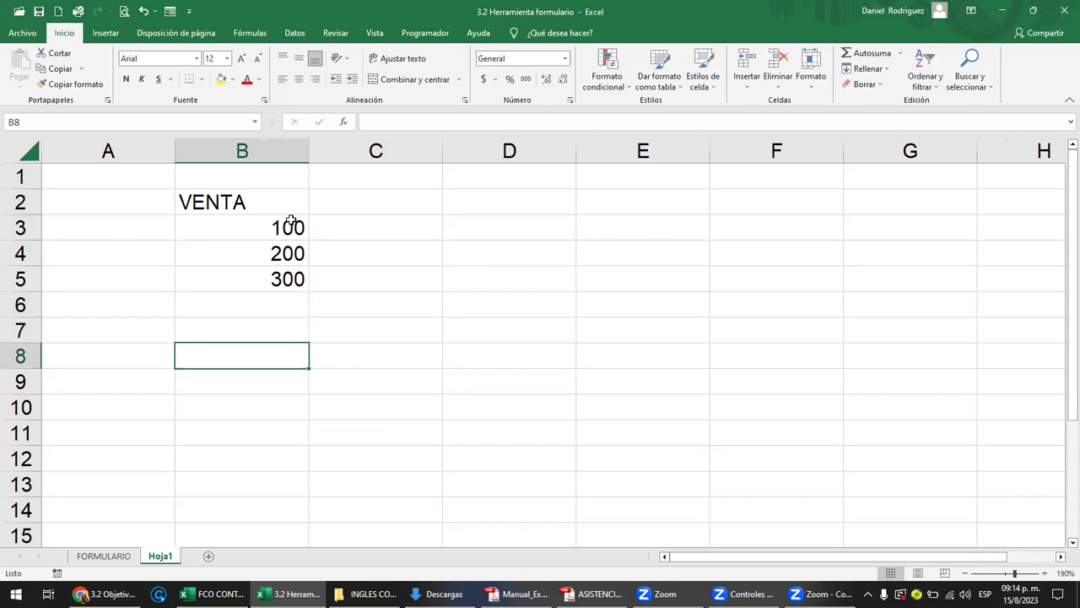
# - Enter =SUMA(B3:B5) in B8, totalling 600
pyautogui.press('Up')
pyautogui.press('Up')
pyautogui.press('Up')
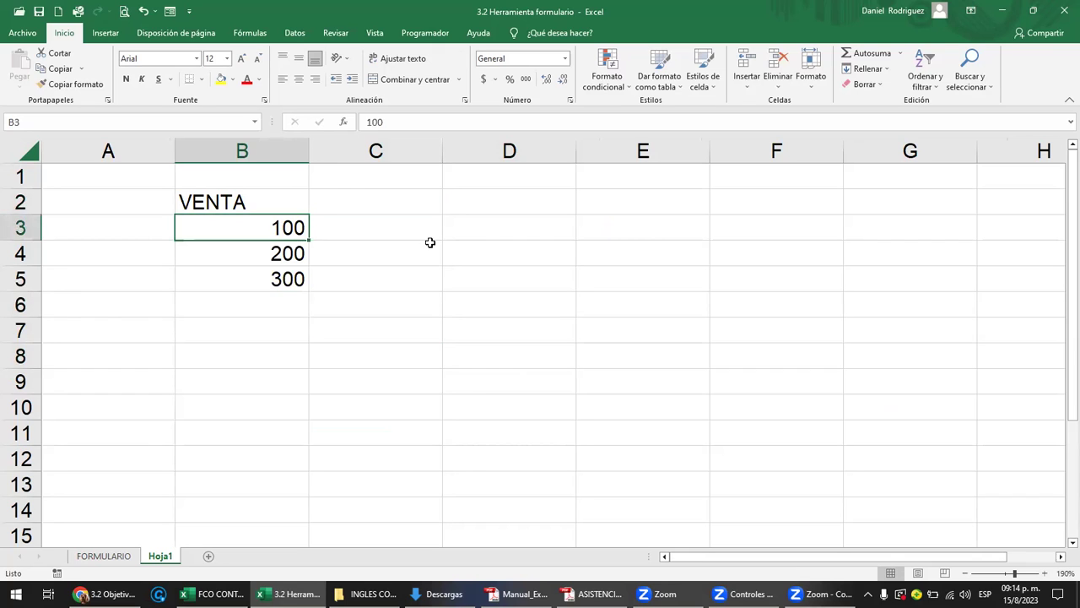
pyautogui.press('Up')
pyautogui.press('Right')
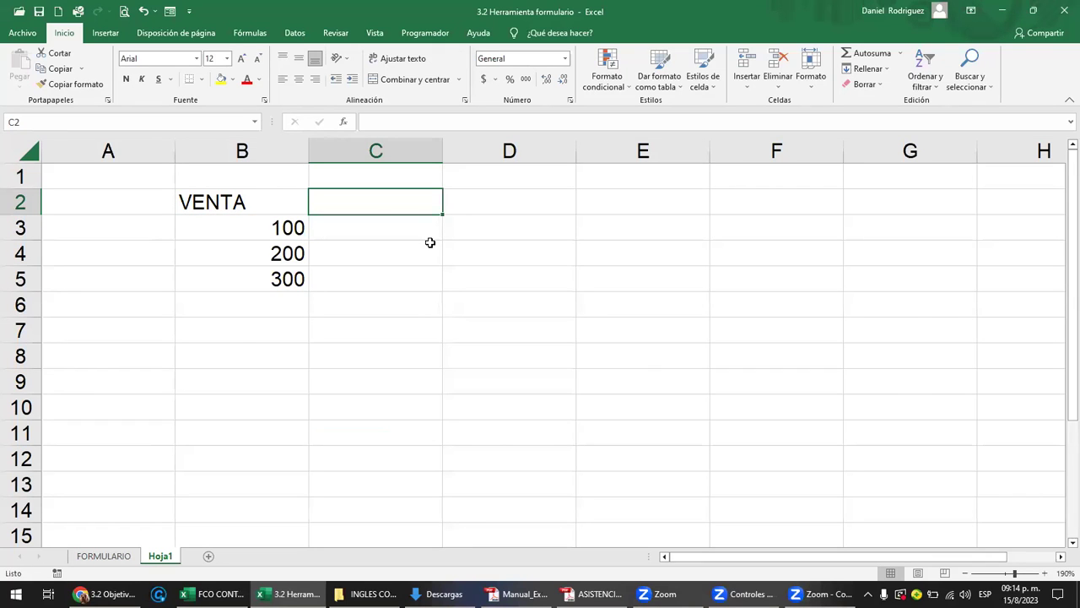
pyautogui.click(243, 356)
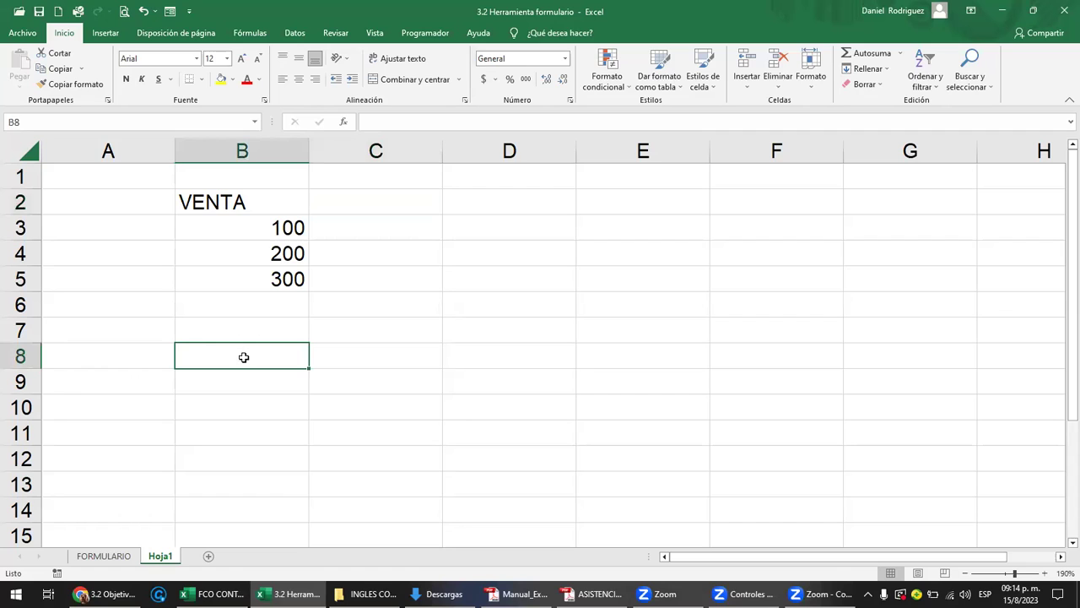
pyautogui.write('=S')
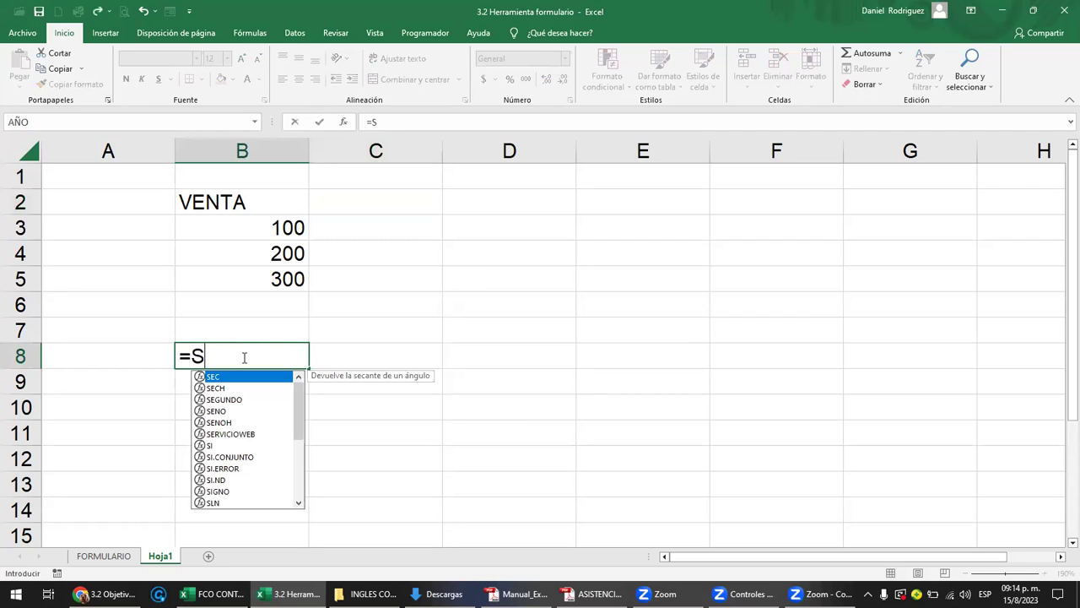
pyautogui.write('UMA(')
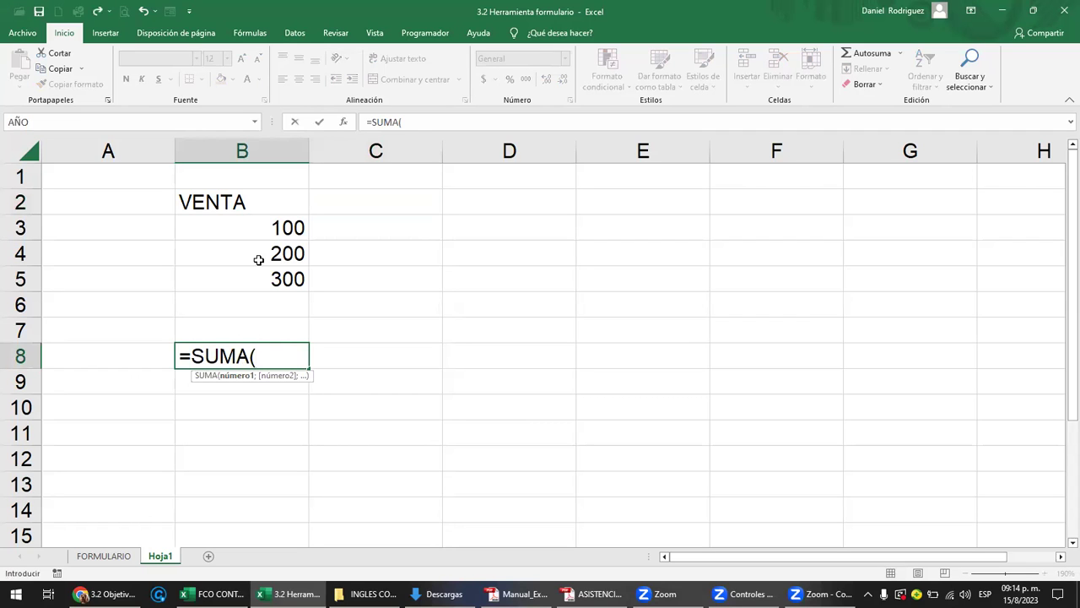
pyautogui.moveTo(254, 228); pyautogui.dragTo(270, 280)
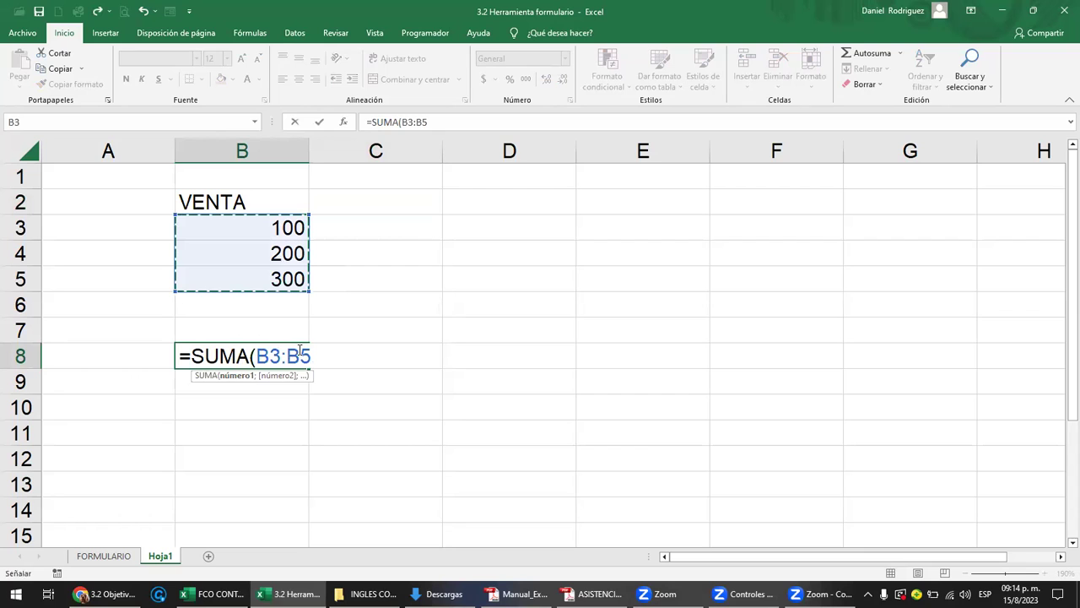
pyautogui.press('Return')
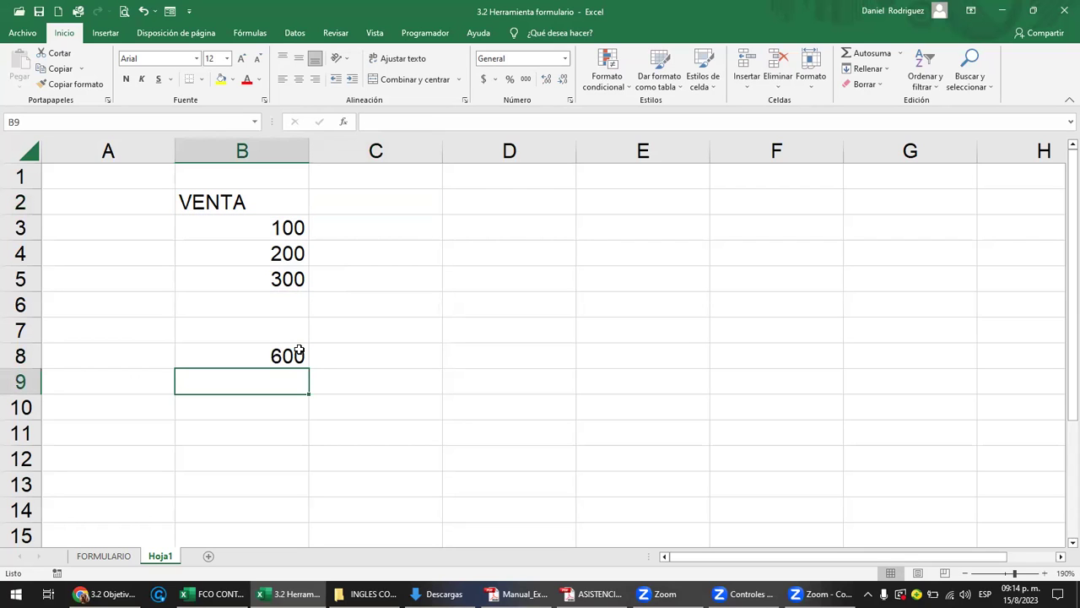
# - Test the total with 400 in B6, remove it, and inspect B8's formula range
pyautogui.press('Up')
pyautogui.press('Up')
pyautogui.press('Up')
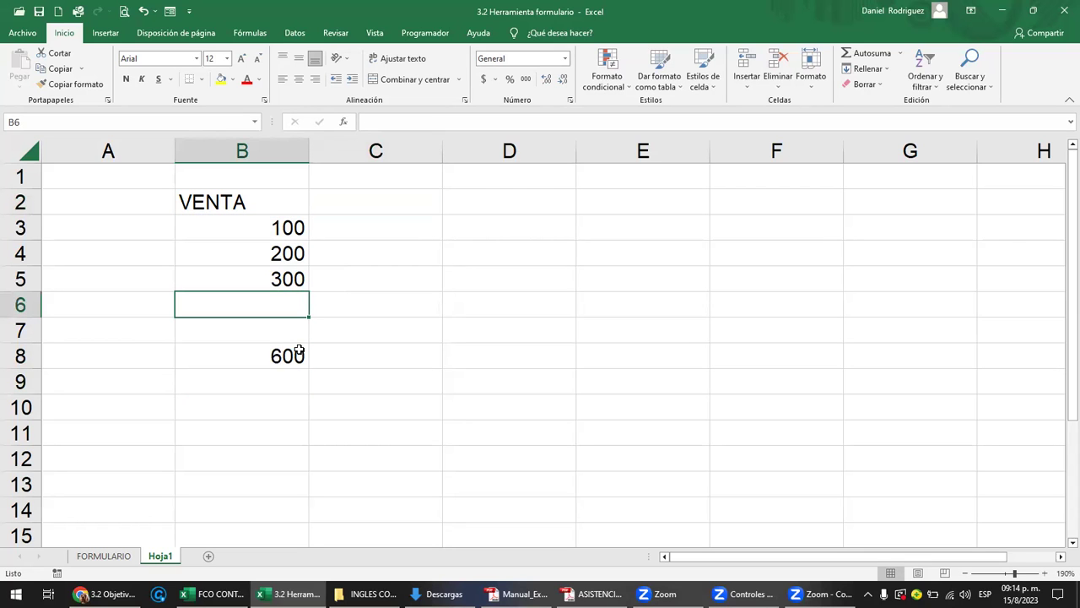
pyautogui.write('400')
pyautogui.press('Return')
pyautogui.press('Up')
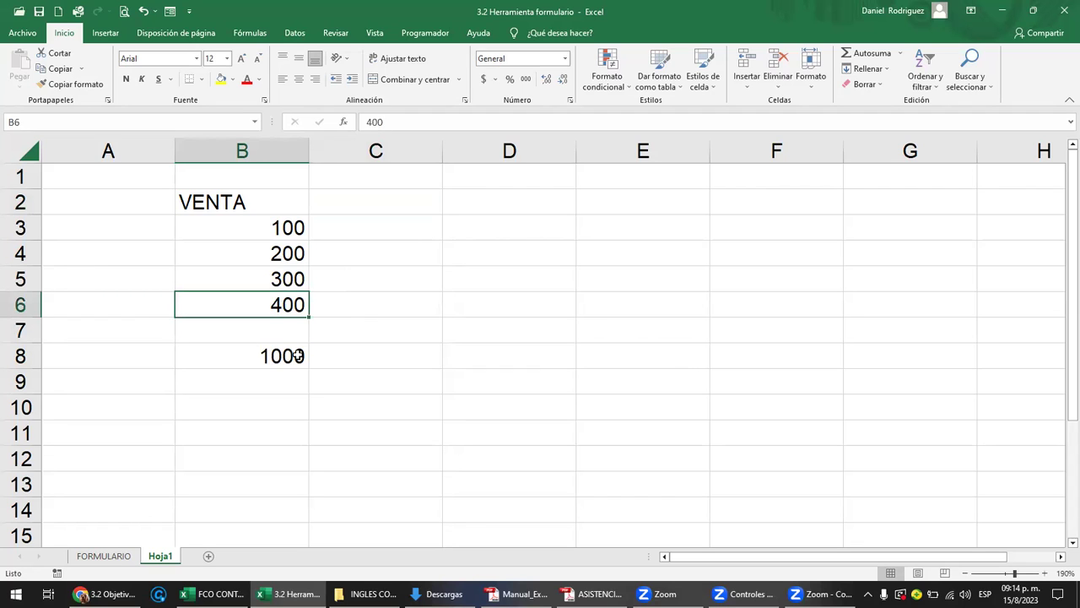
pyautogui.press('Delete')
pyautogui.doubleClick(302, 358)
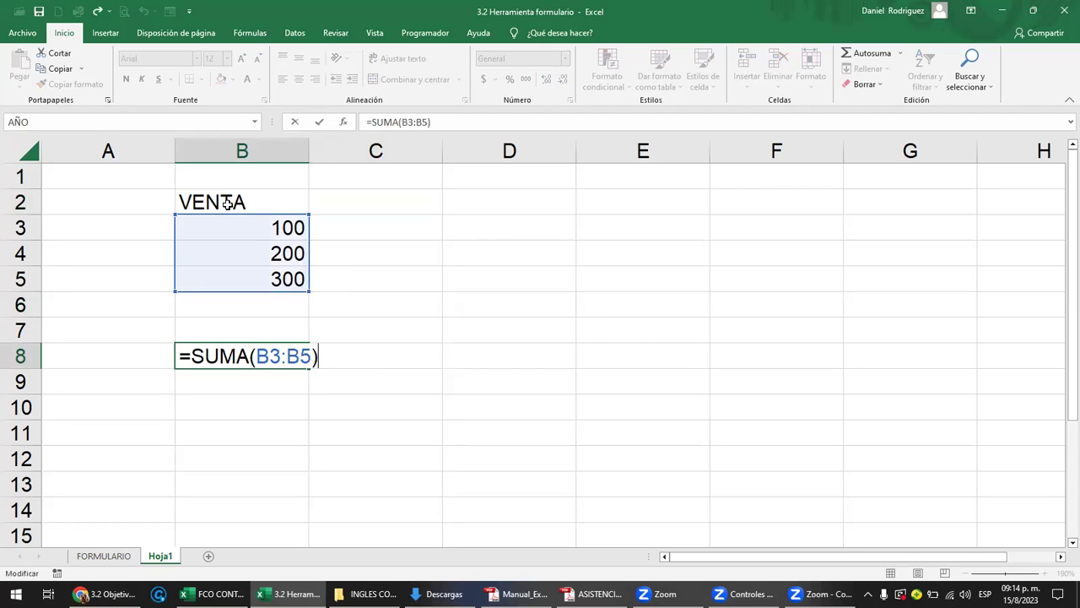
pyautogui.press('Escape')
# - Copy and paste B2:B8 in place, then delete the total in B8
pyautogui.moveTo(211, 202); pyautogui.dragTo(279, 358)
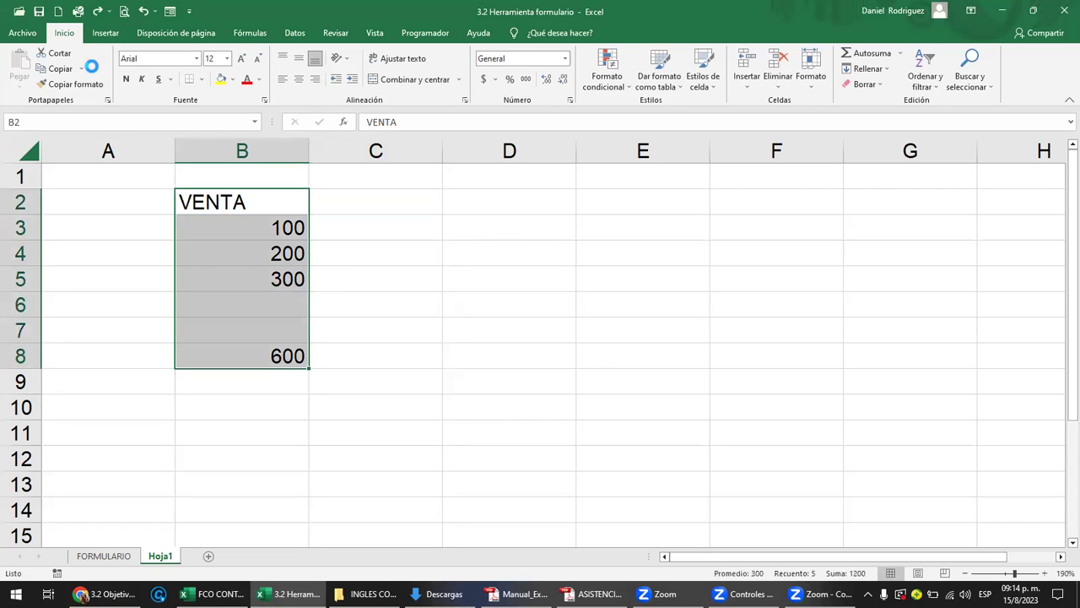
pyautogui.hotkey('ctrl', 'c')
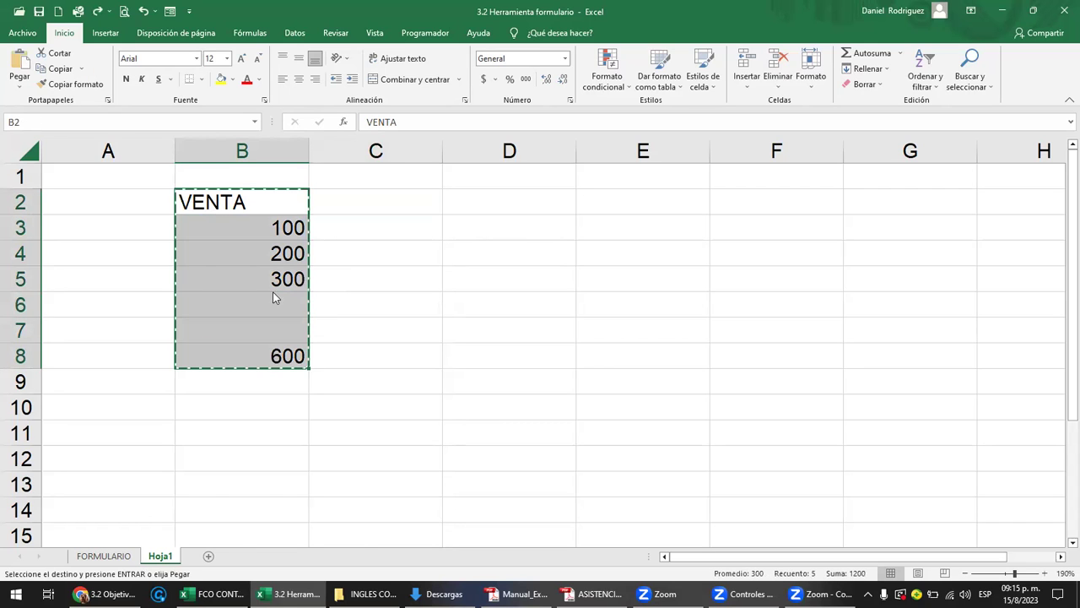
pyautogui.hotkey('shift', 'F10')
pyautogui.click(266, 291)
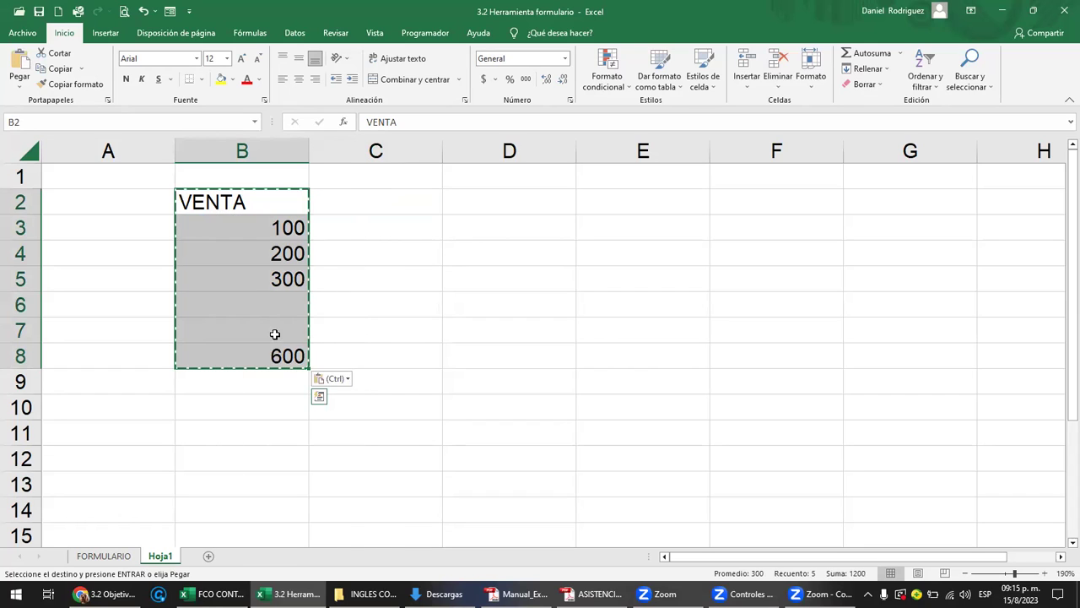
pyautogui.click(307, 367)
pyautogui.press('Delete')
# - Enter =SUMA(B3:B5) in B8, then add 1 in B6 so the total becomes 601
pyautogui.write('=SUMA')
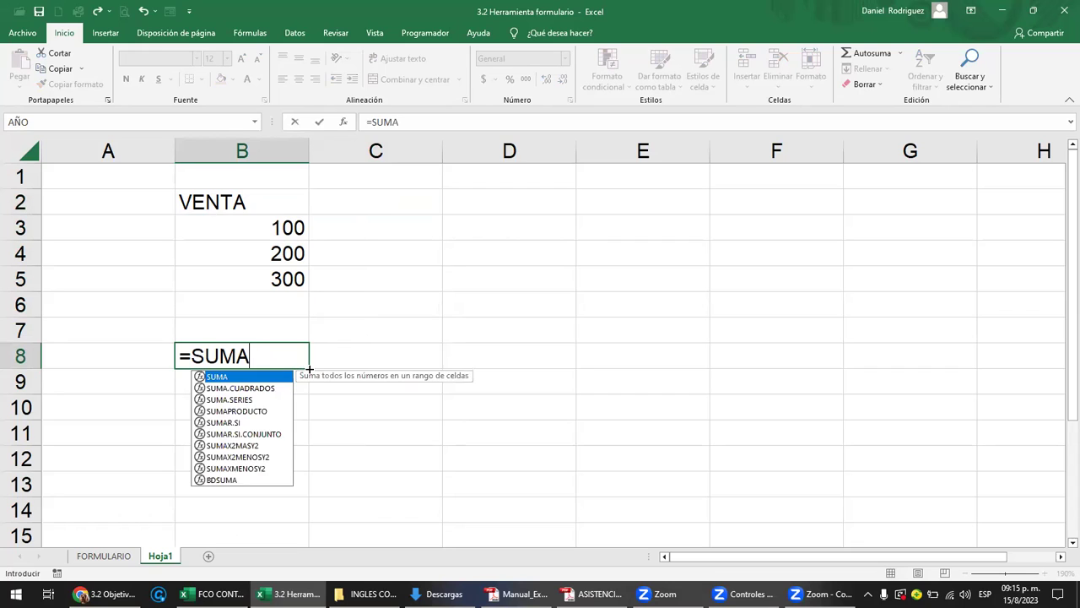
pyautogui.write('(')
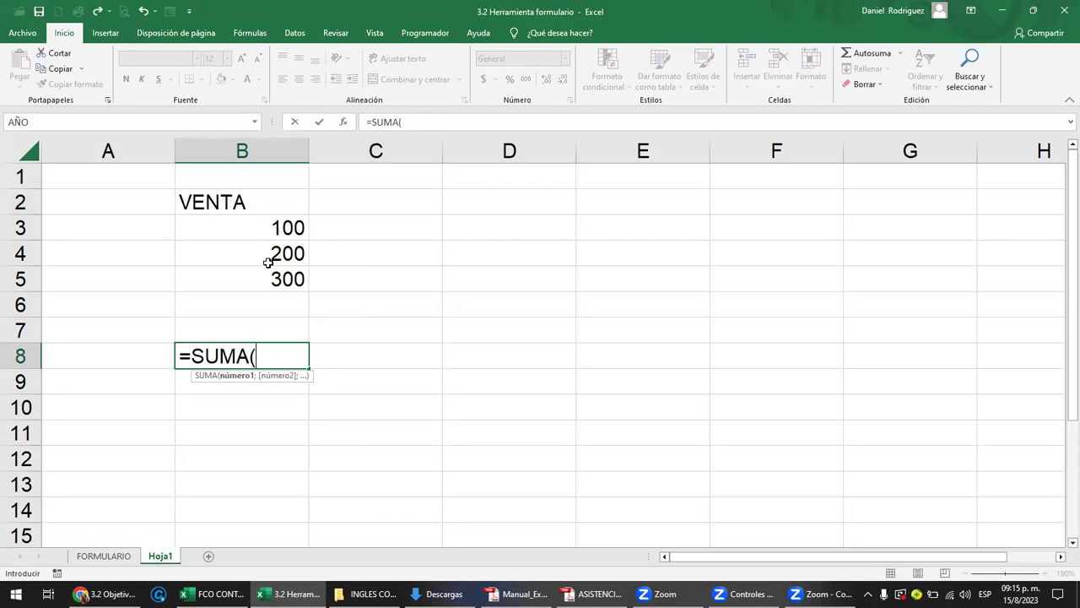
pyautogui.moveTo(270, 227); pyautogui.dragTo(268, 268)
pyautogui.hotkey('ctrl', 'Return')
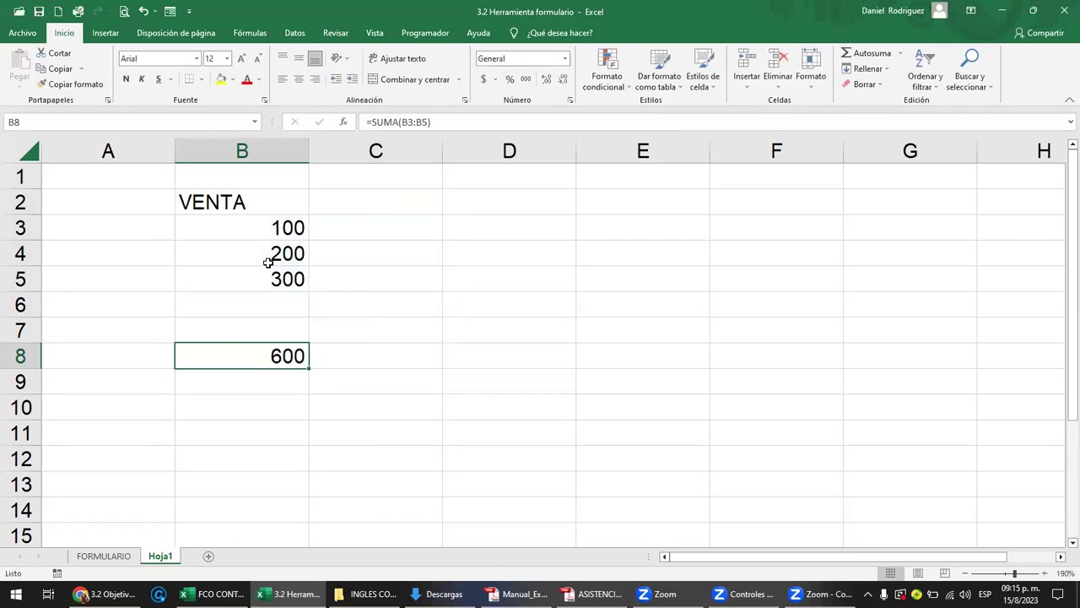
pyautogui.press('F2')
pyautogui.press('Escape')
pyautogui.press('Up')
pyautogui.press('Up')
pyautogui.write('1')
pyautogui.press('Return')
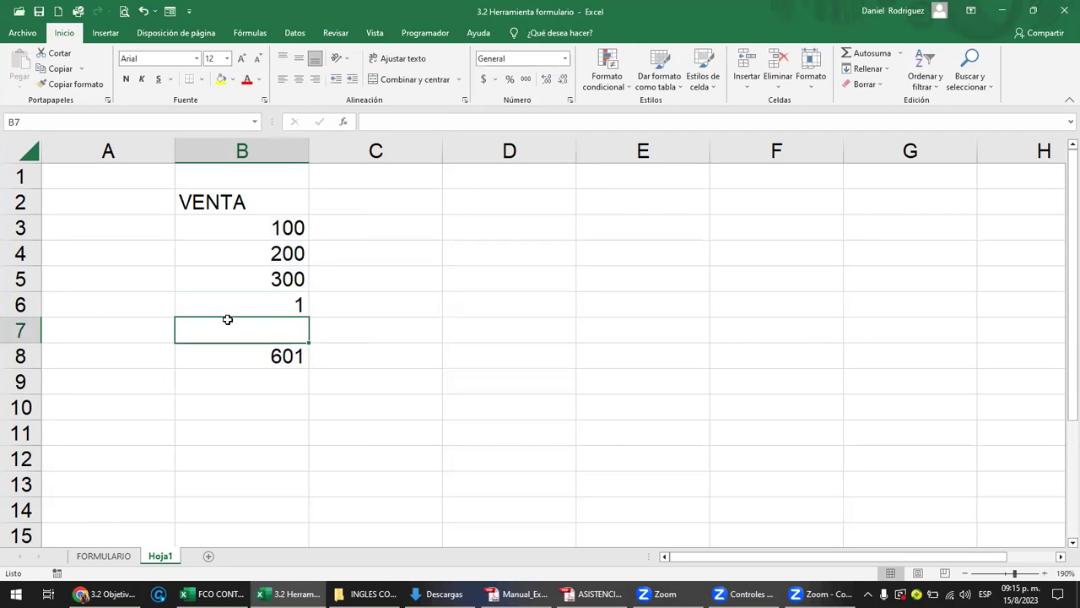
pyautogui.press('Down')
# - Check that B8's formula now covers B3:B6, keeping the 601 total
pyautogui.doubleClick(290, 358)
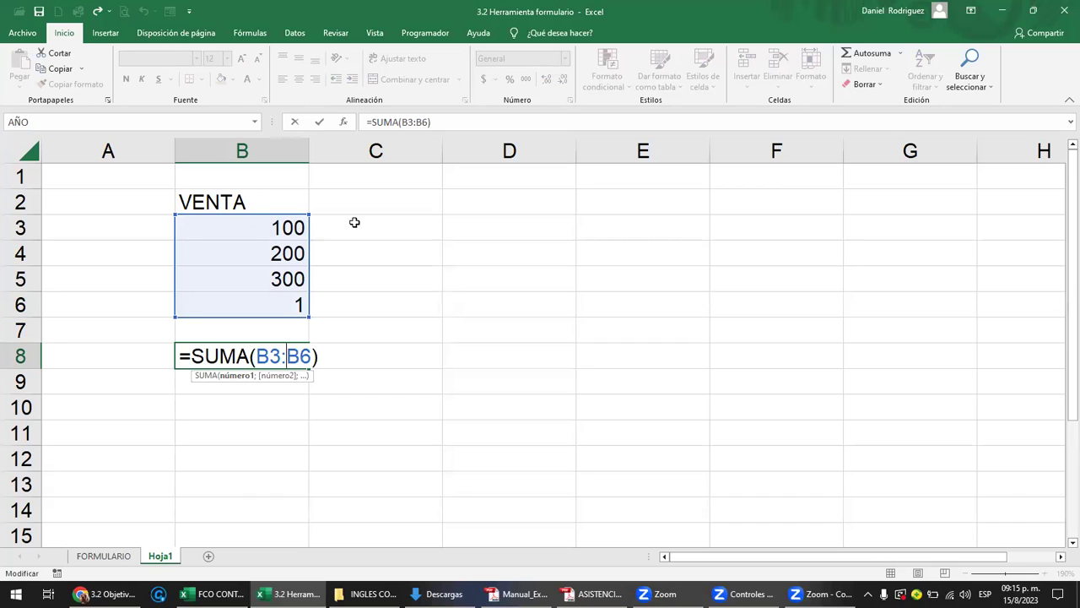
pyautogui.click(314, 237)
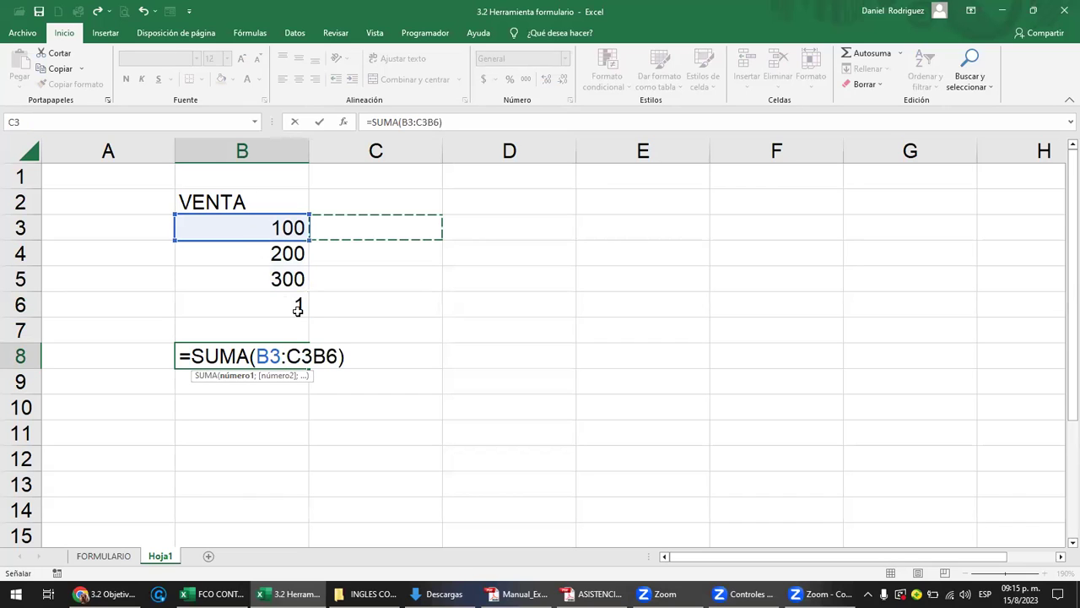
pyautogui.press('Escape')
pyautogui.press('Up')
pyautogui.press('Up')
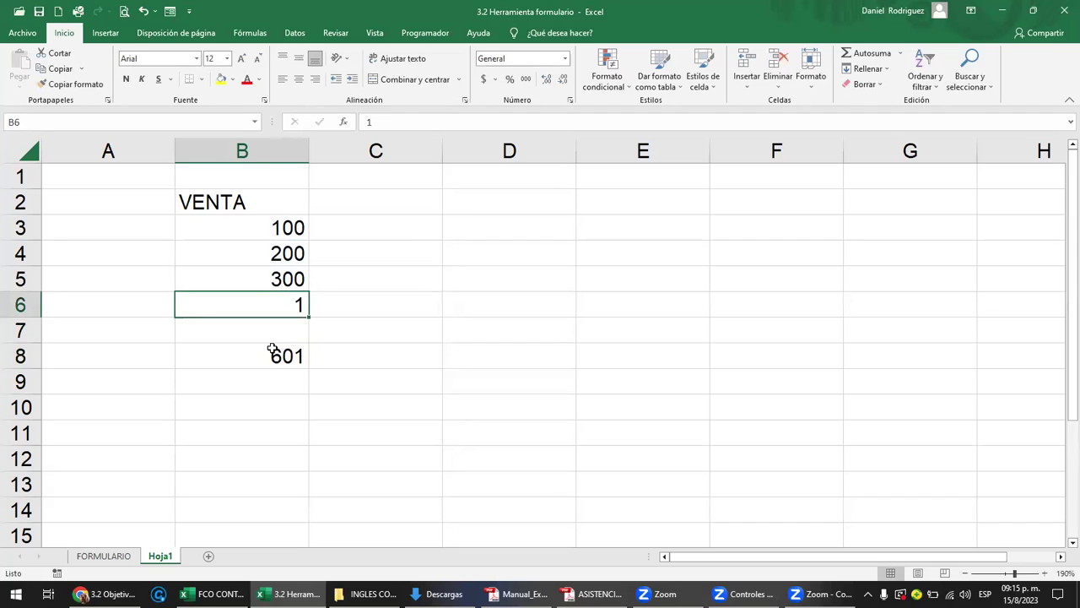
pyautogui.press('Down')
pyautogui.press('Down')
pyautogui.doubleClick(296, 355)
pyautogui.click(295, 355)
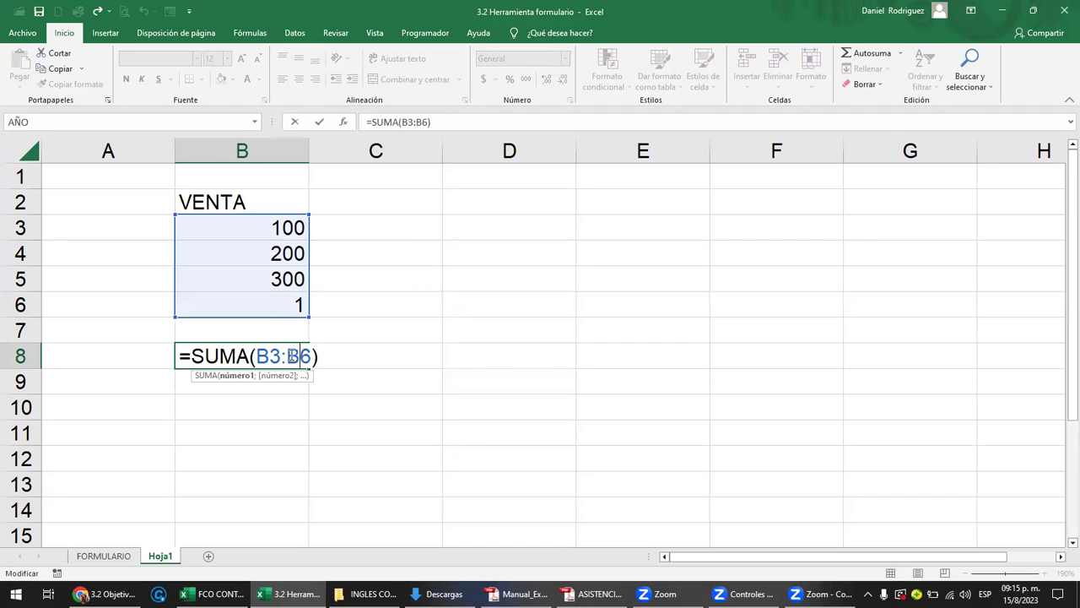
pyautogui.doubleClick(309, 356)
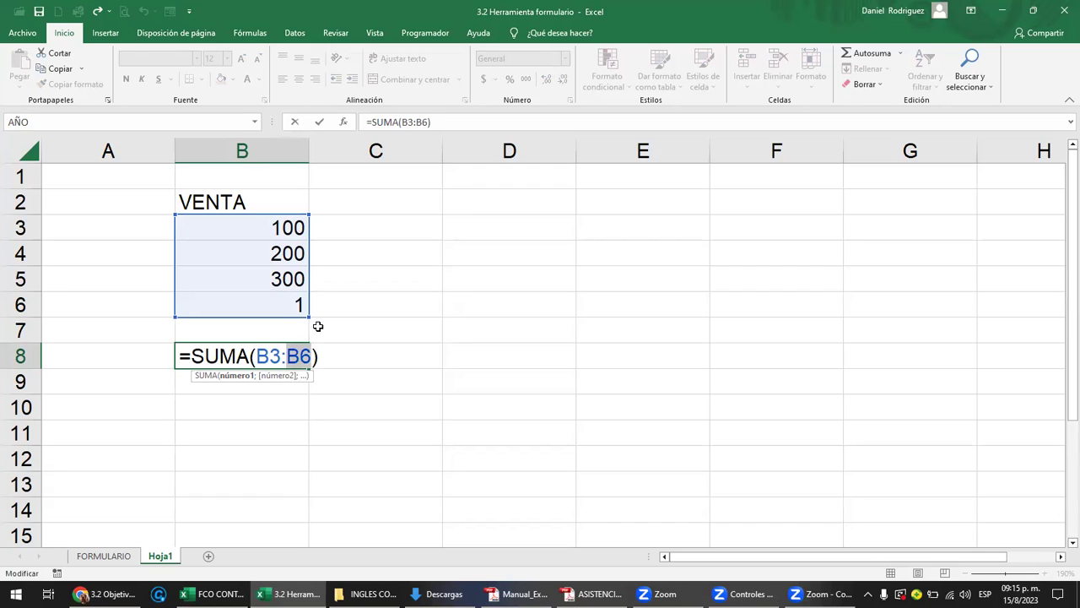
pyautogui.press('Return')
pyautogui.click(249, 222)
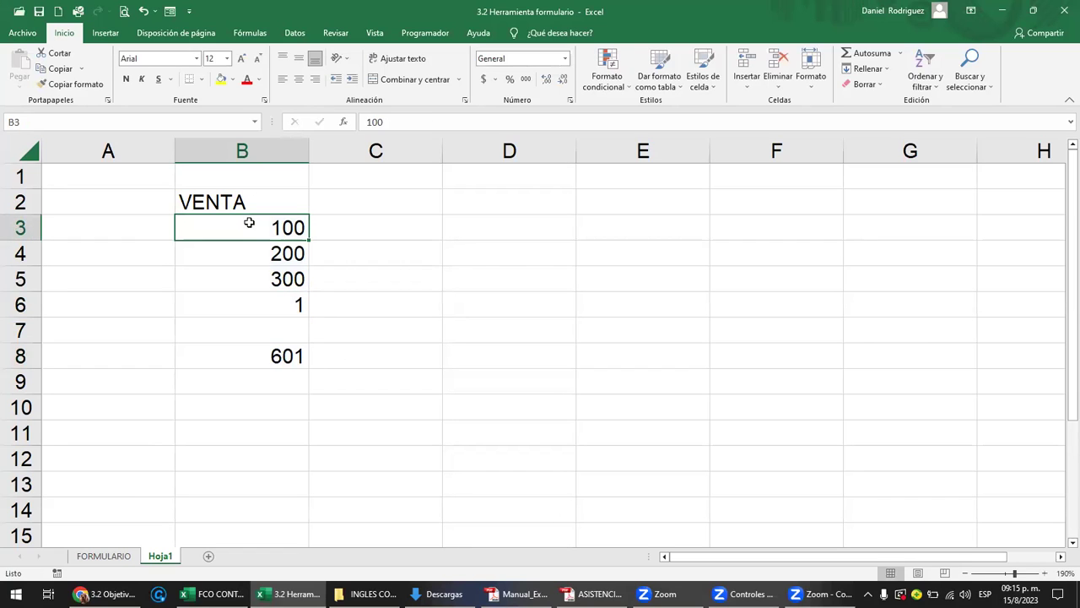
# - Reopen B8's SUMA arguments and leave the range at B3:B6
pyautogui.doubleClick(306, 357)
pyautogui.press('Left')
pyautogui.press('Left')
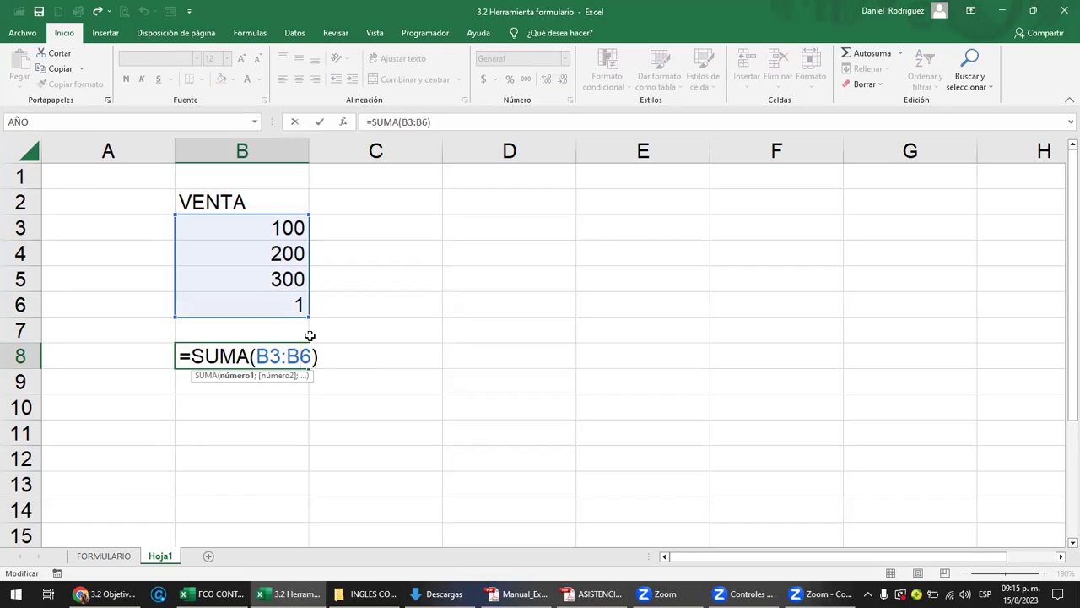
pyautogui.moveTo(305, 313); pyautogui.dragTo(307, 339)
pyautogui.press('Escape')
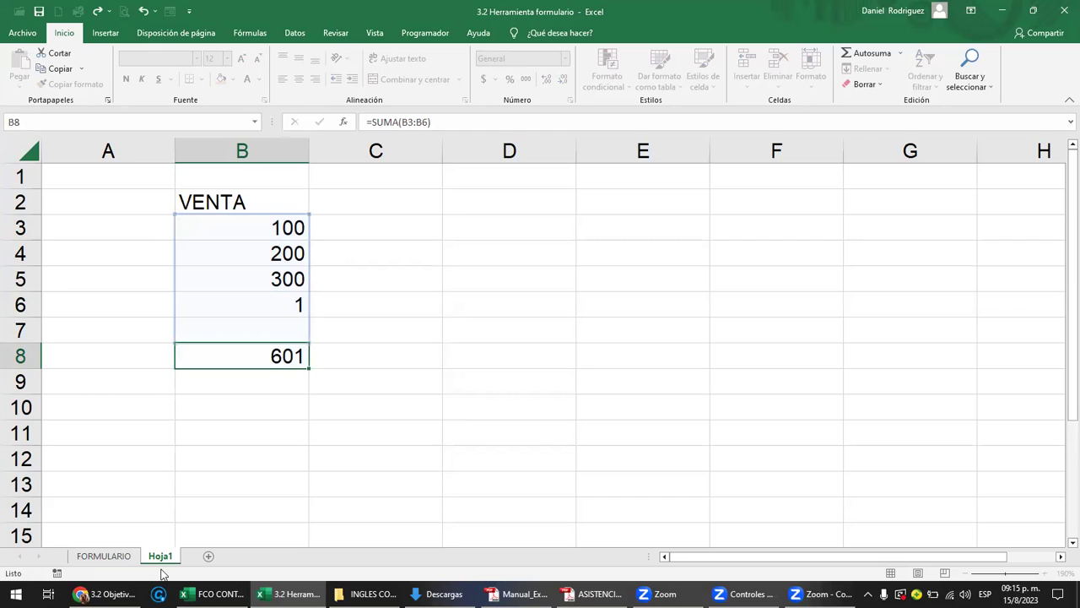
# - On the FORMULARIO sheet, AutoSum the TOTAL column into E9 as =SUMA(Tabla1[TOTAL]), giving $600.00
pyautogui.click(105, 556)
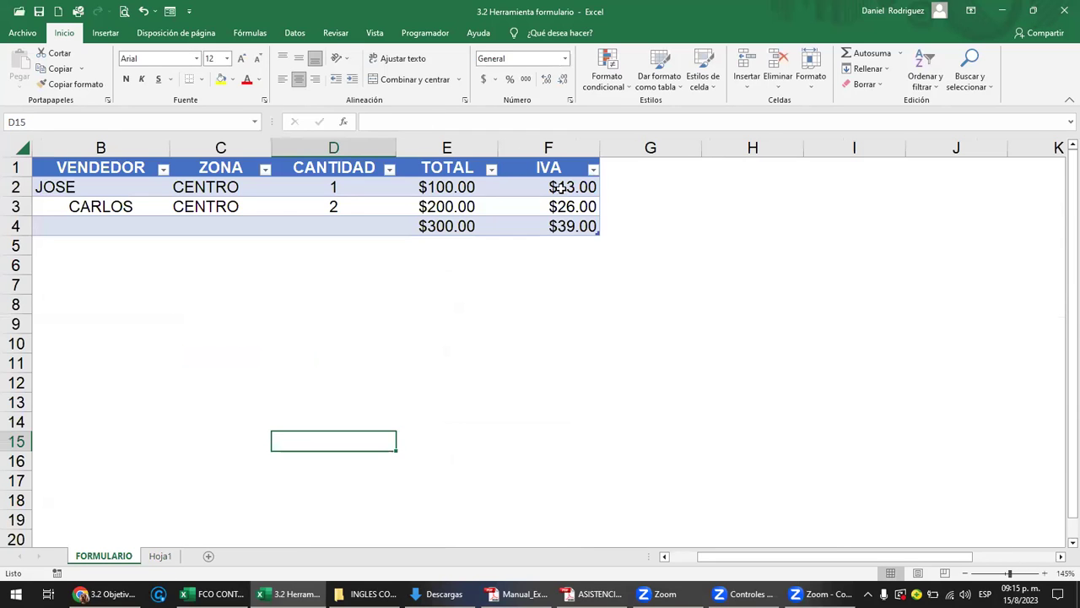
pyautogui.click(562, 189)
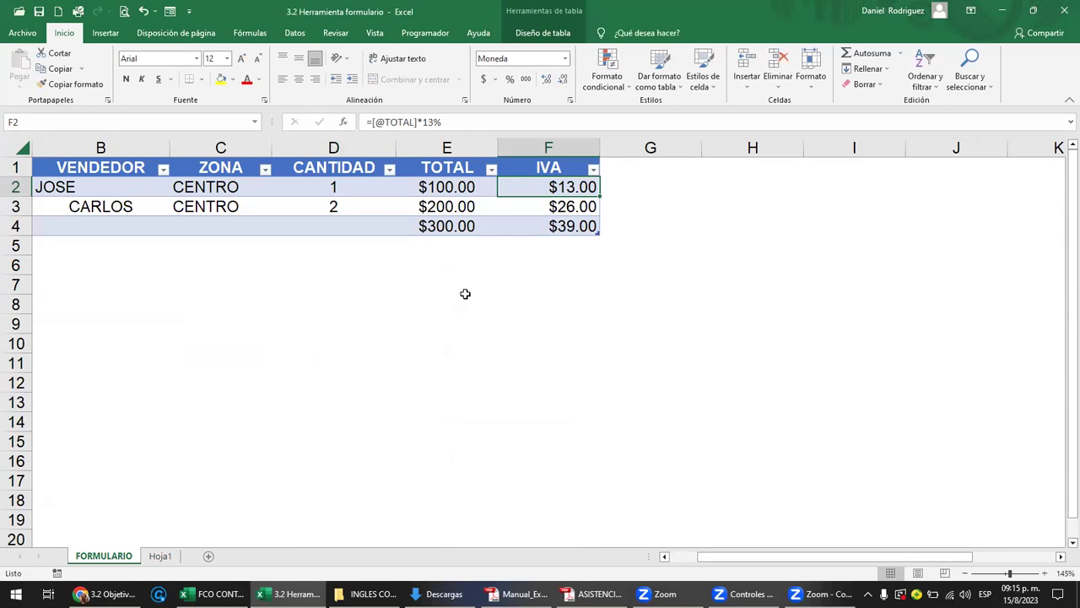
pyautogui.click(462, 328)
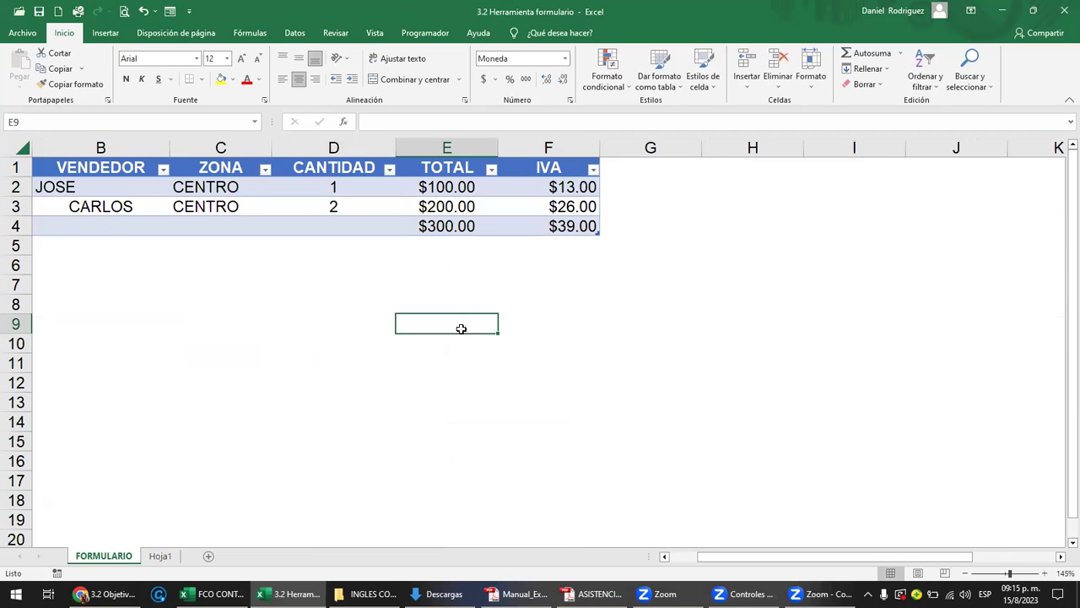
pyautogui.click(878, 56)
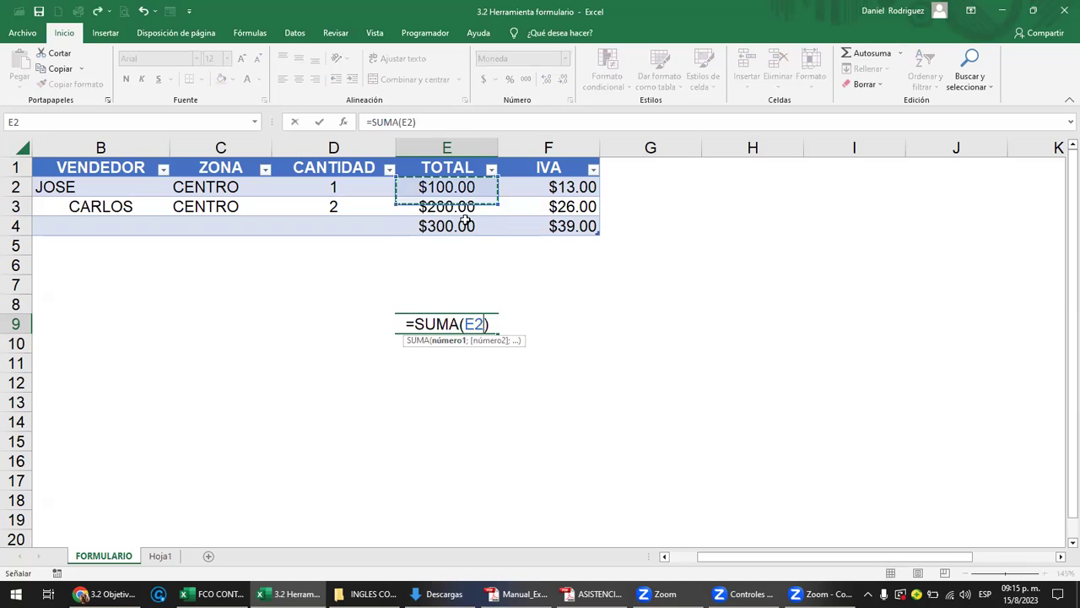
pyautogui.moveTo(462, 188); pyautogui.dragTo(463, 225)
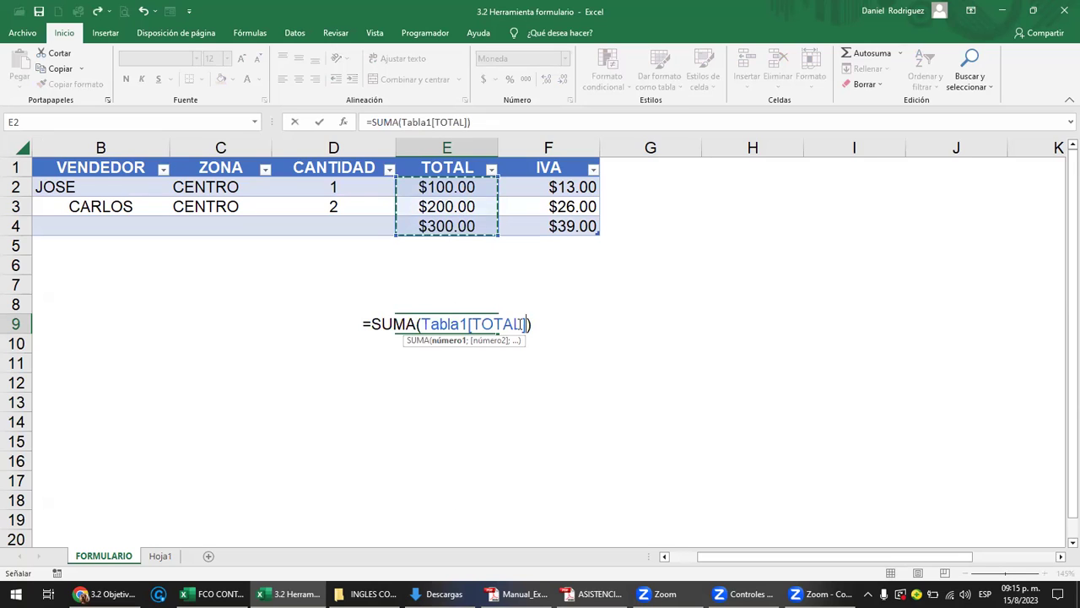
pyautogui.press('Return')
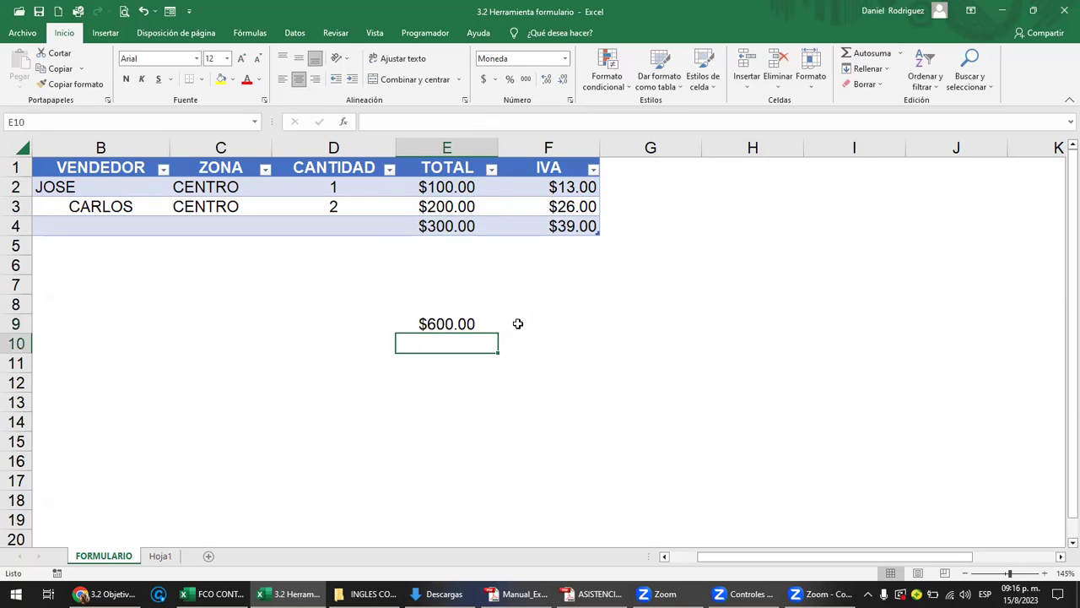
pyautogui.click(519, 324)
# - Sum the IVA column F2:F4 into F9 with =SUMA
pyautogui.write('=')
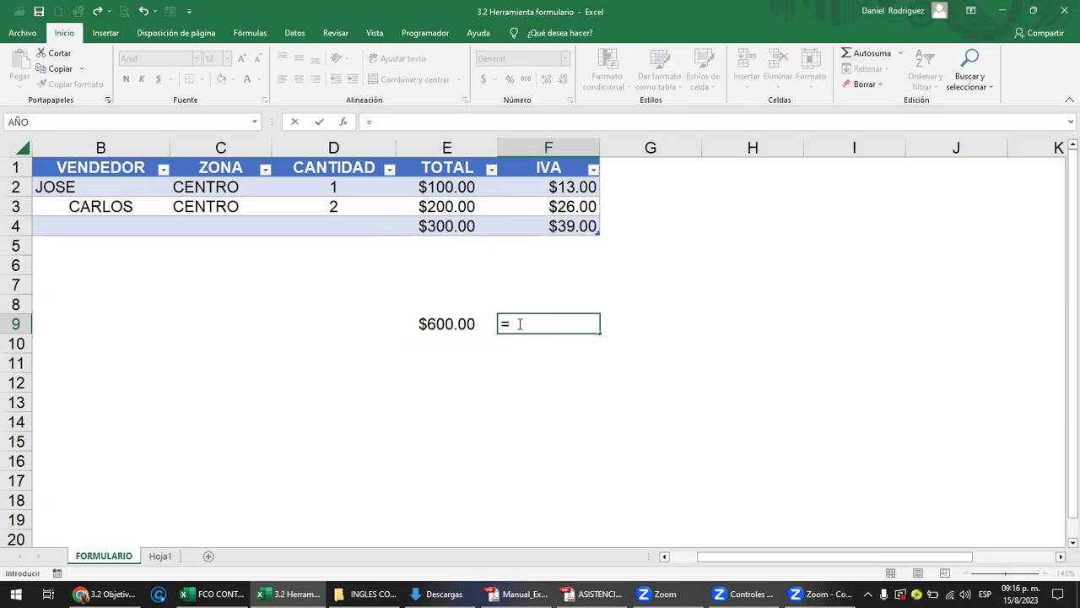
pyautogui.write('SUMA(')
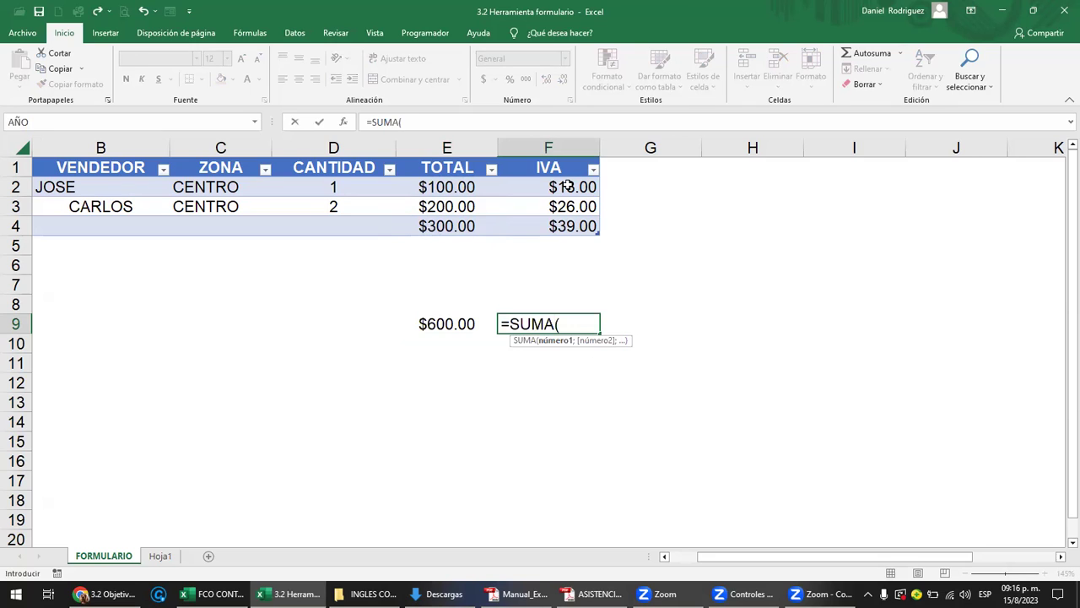
pyautogui.moveTo(567, 186); pyautogui.dragTo(570, 226)
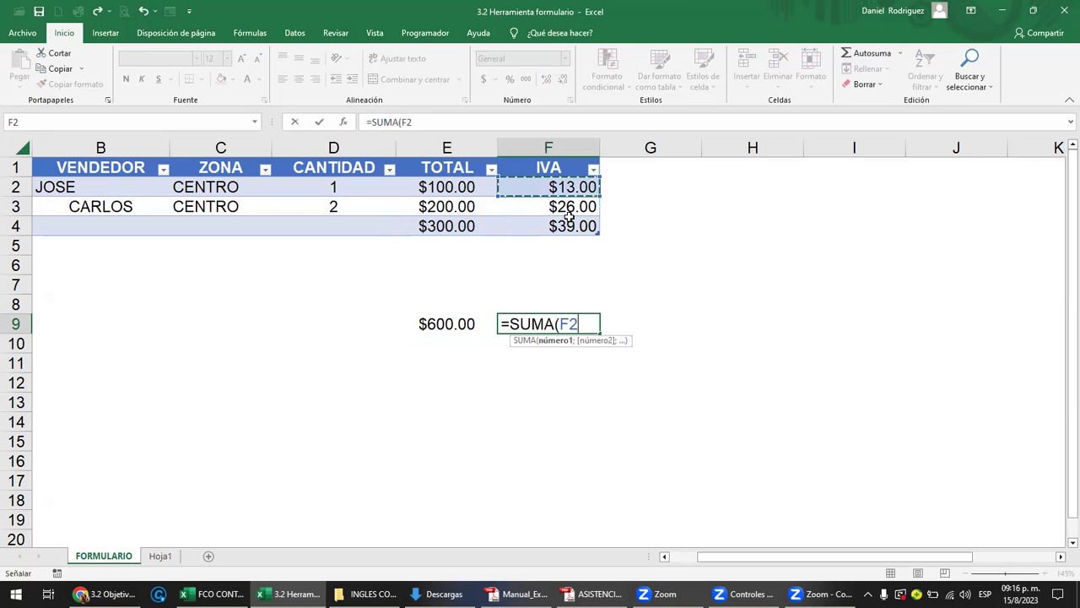
pyautogui.doubleClick(624, 324)
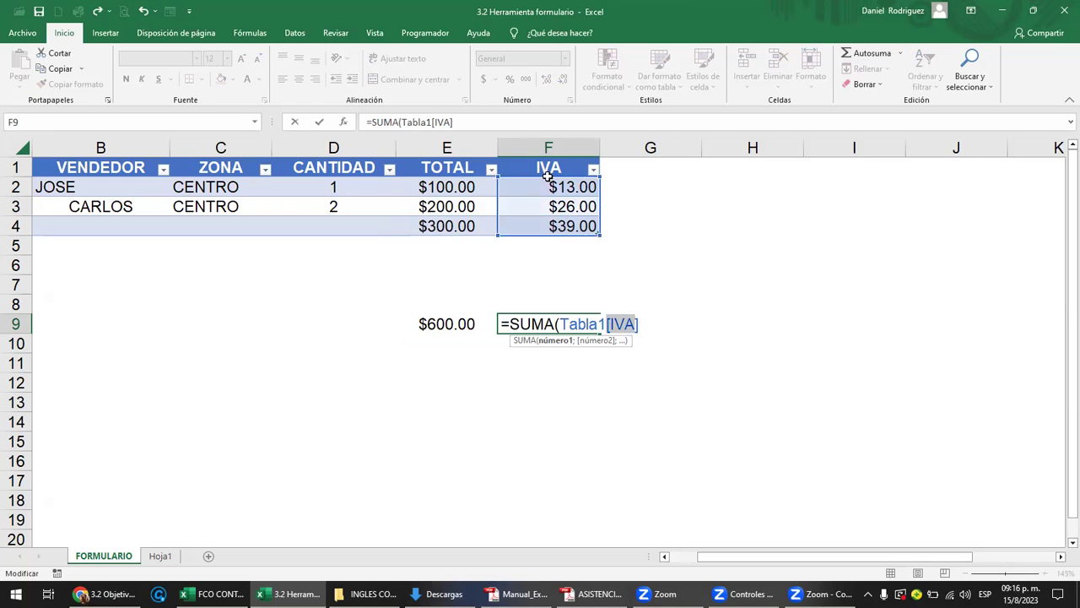
pyautogui.press('Return')
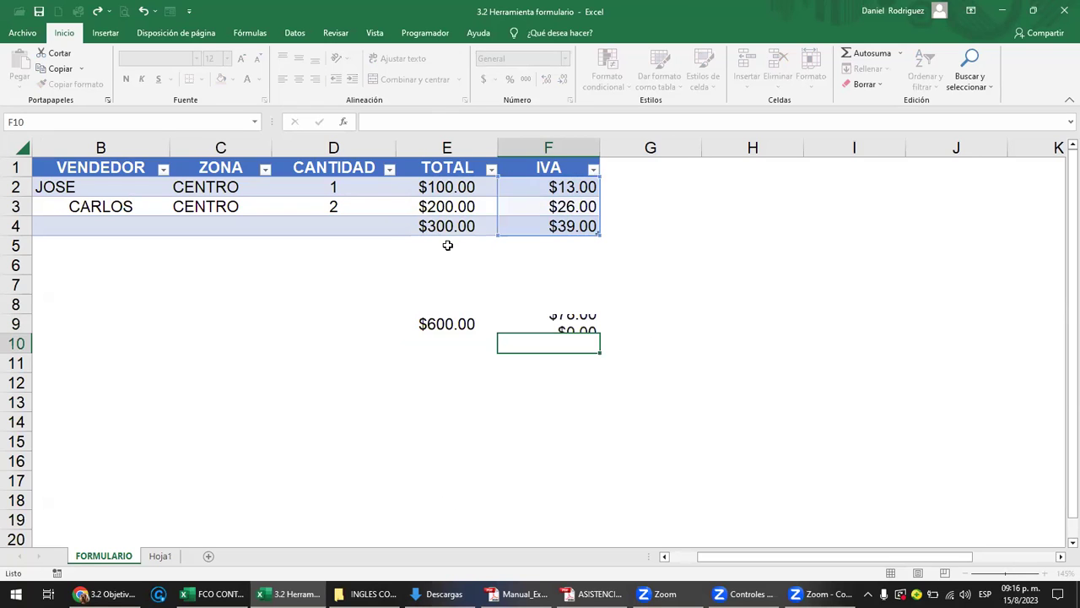
# - Add a new table row with TOTAL 400 in E5, raising the totals to $1,000.00 and $130.00
pyautogui.click(467, 241)
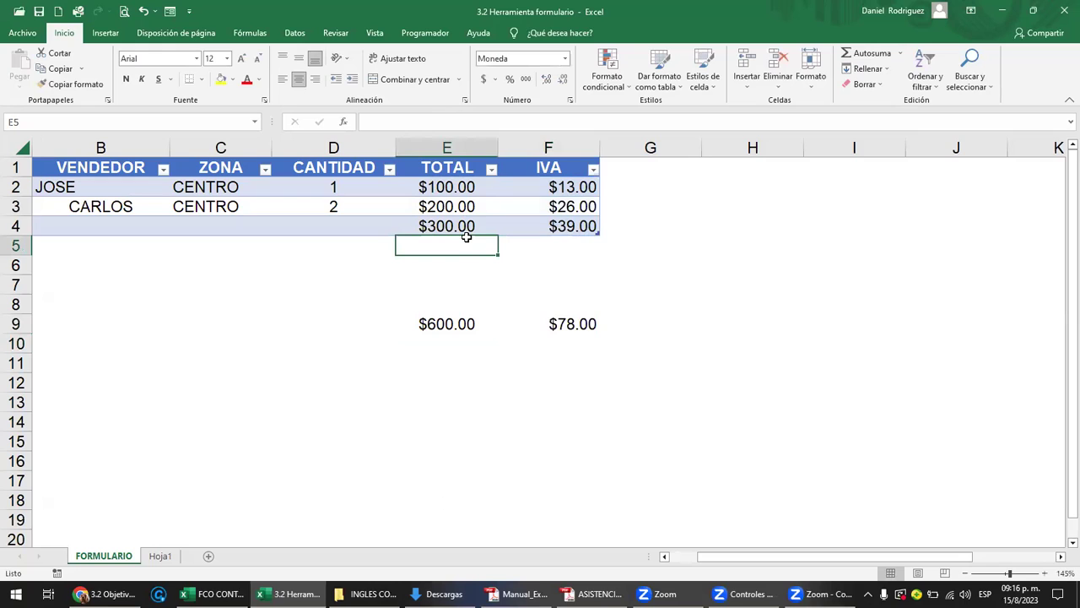
pyautogui.press('Up')
pyautogui.press('Right')
pyautogui.click(468, 242)
pyautogui.write('400')
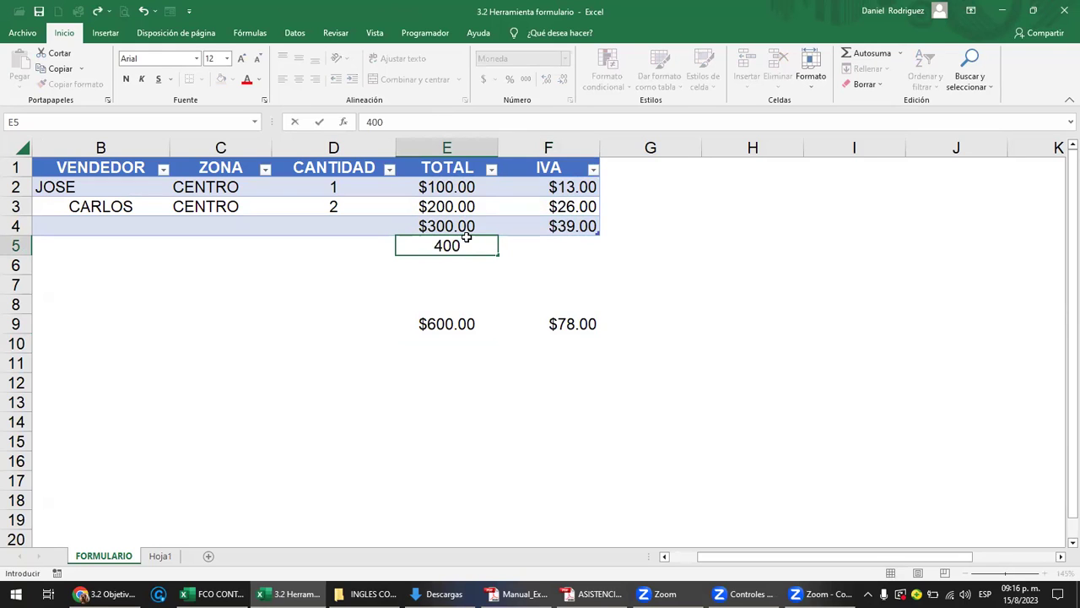
pyautogui.press('Tab')
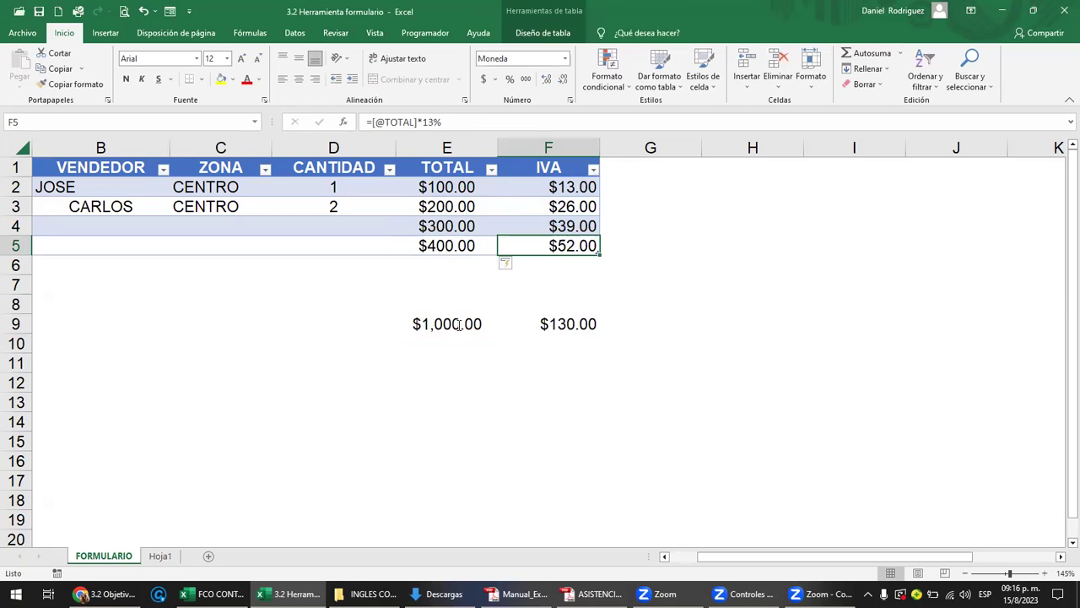
pyautogui.doubleClick(458, 324)
pyautogui.press('Escape')
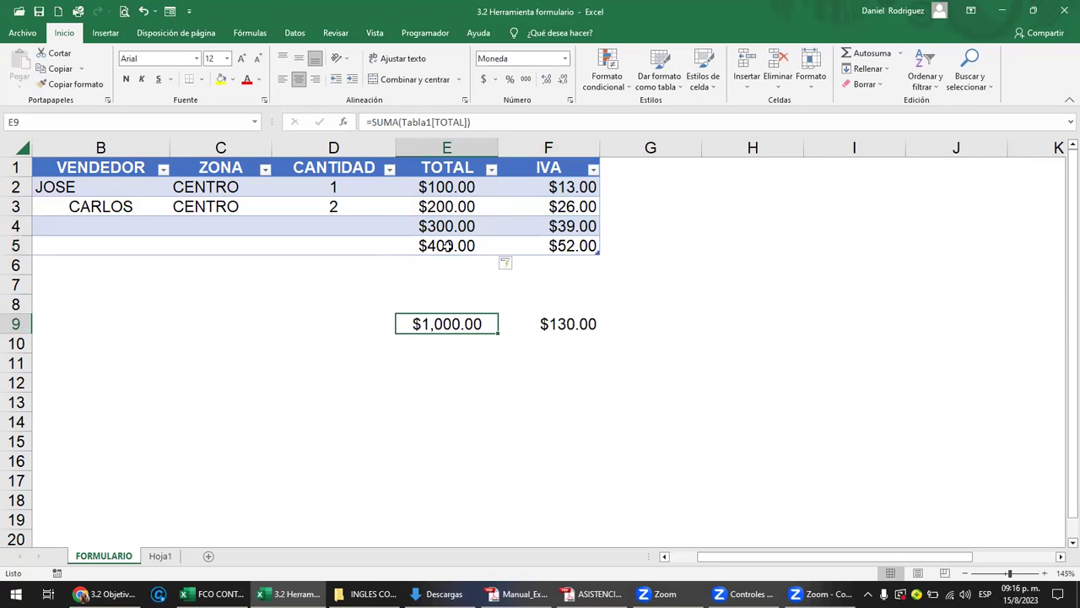
# - Check that E9's =SUMA(Tabla1[TOTAL]) formula covers the new $400.00 row
pyautogui.click(448, 245)
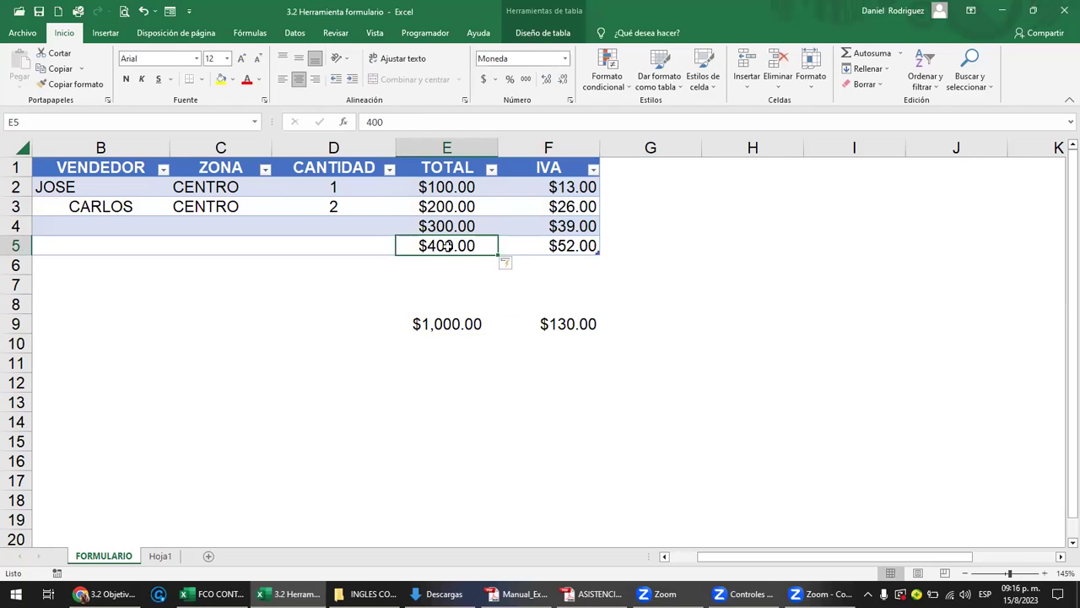
pyautogui.click(445, 324)
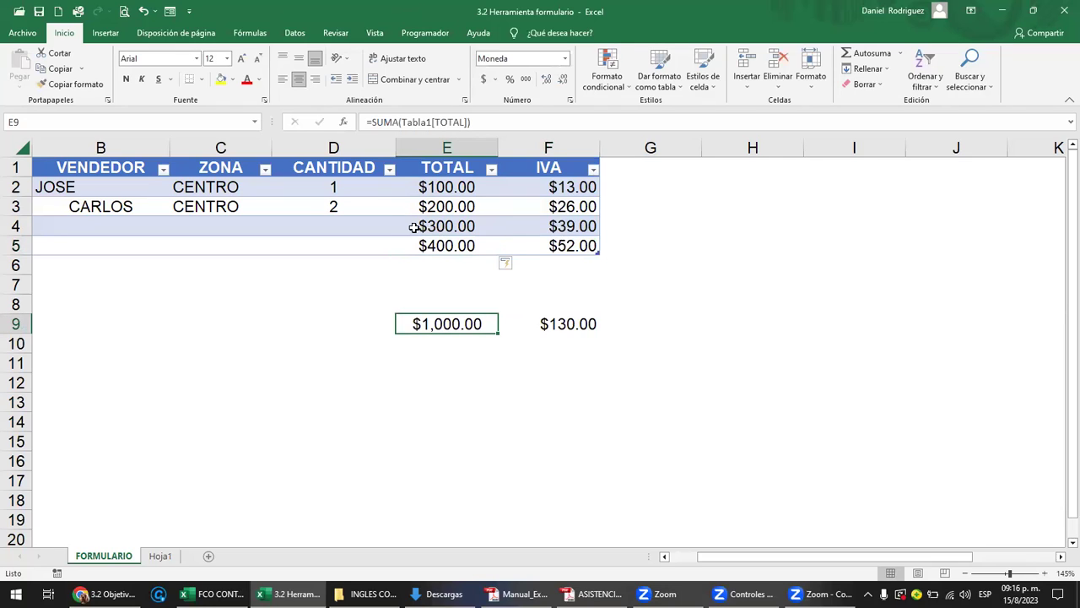
pyautogui.click(428, 185)
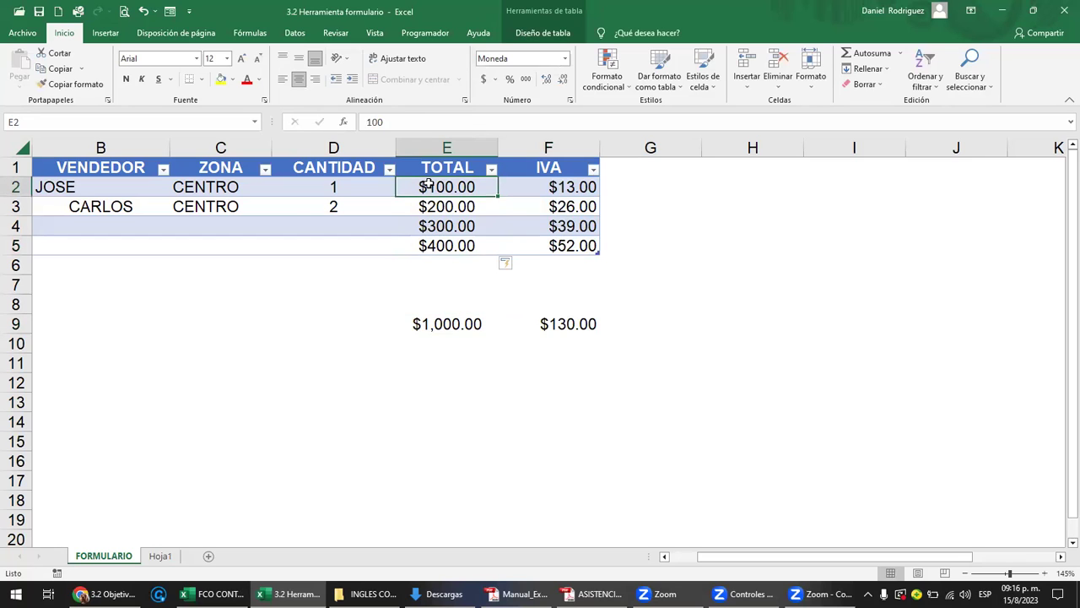
pyautogui.keyDown('ctrl'); pyautogui.scroll(-1, 405, 313); pyautogui.keyUp('ctrl')
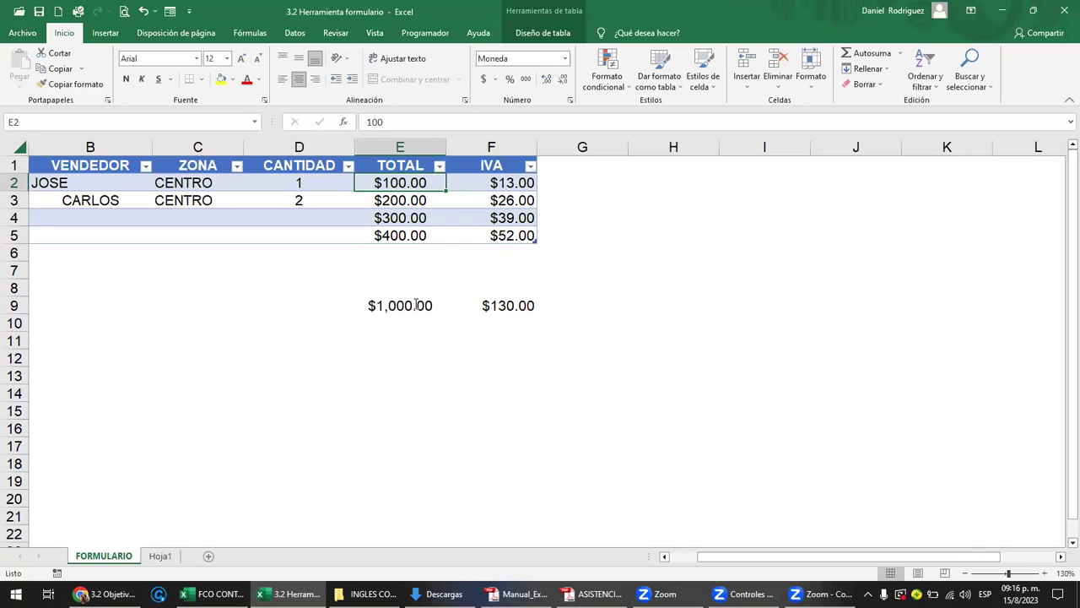
pyautogui.doubleClick(416, 305)
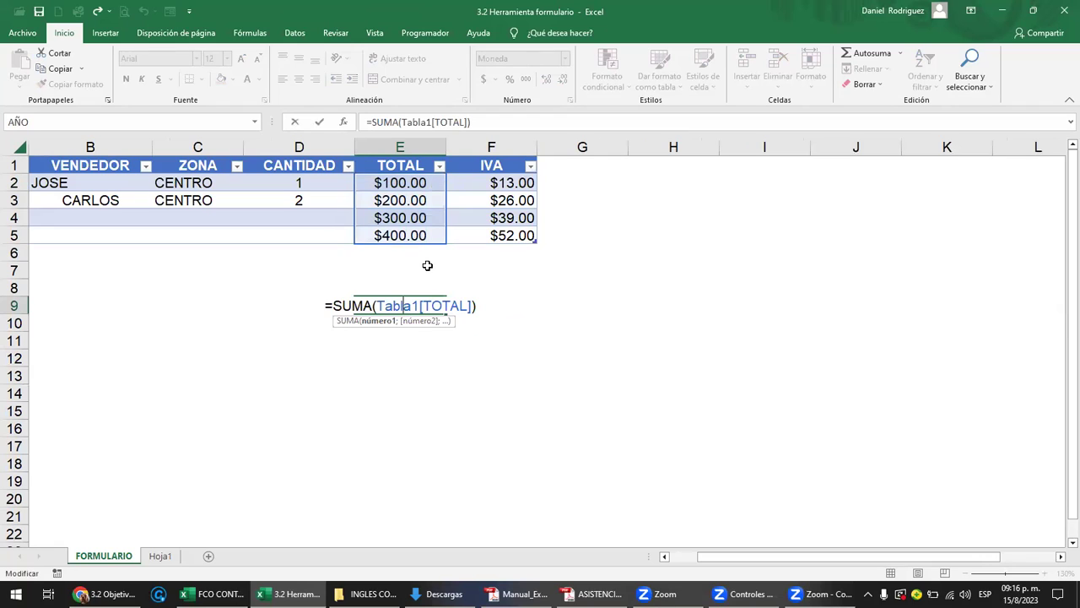
pyautogui.hotkey('ctrl', 'Return')
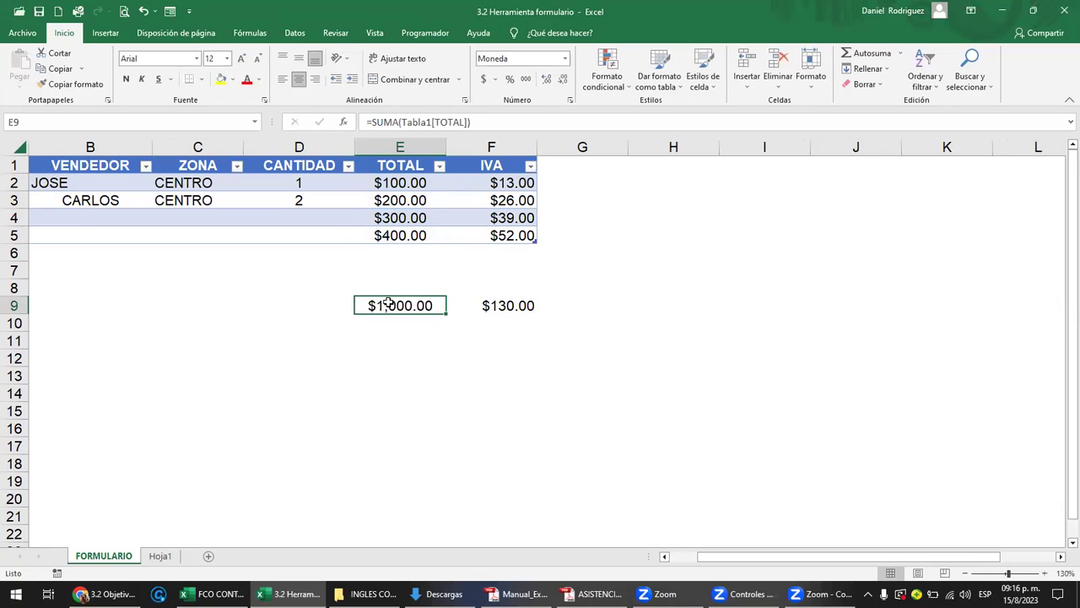
# - Delete the $1,000.00 and $130.00 totals in E9 and F9
pyautogui.hotkey('shift', 'Right')
pyautogui.press('Delete')
pyautogui.click(552, 295)
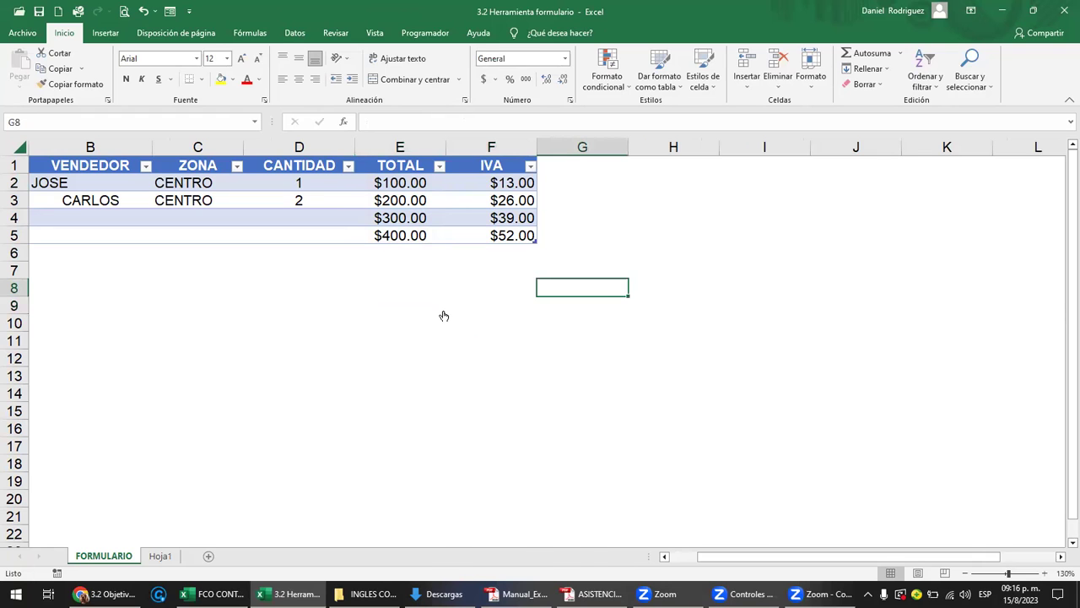
# - In Manual_Excel_Basico.pdf, scroll to the Contenido page and zoom in to read it
pyautogui.hotkey('alt', 'Tab')
pyautogui.scroll(-3, 444, 316)
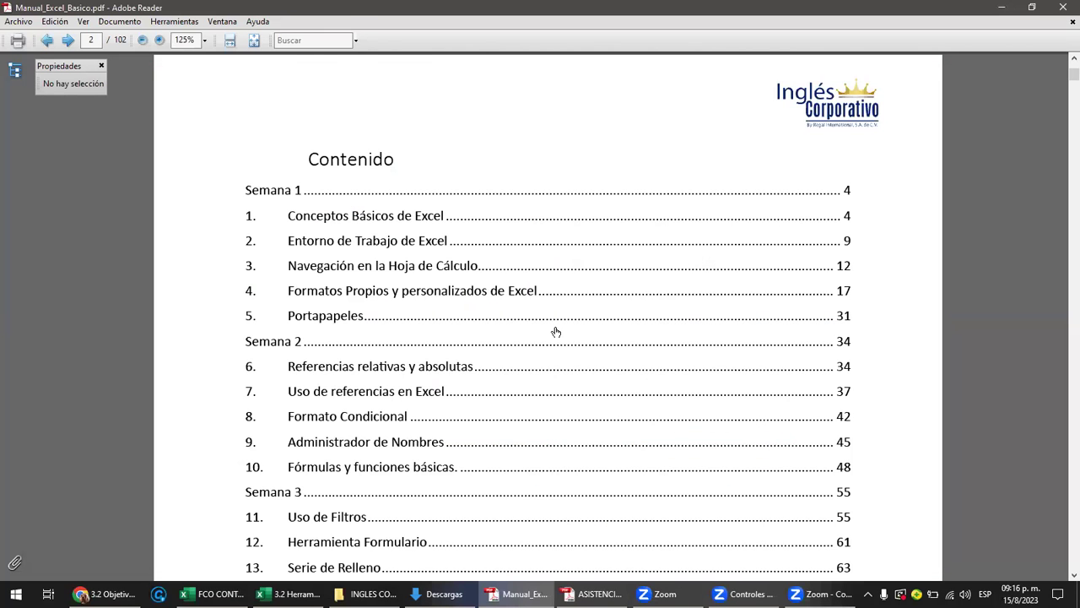
pyautogui.scroll(-3, 556, 331)
pyautogui.scroll(-3, 472, 345)
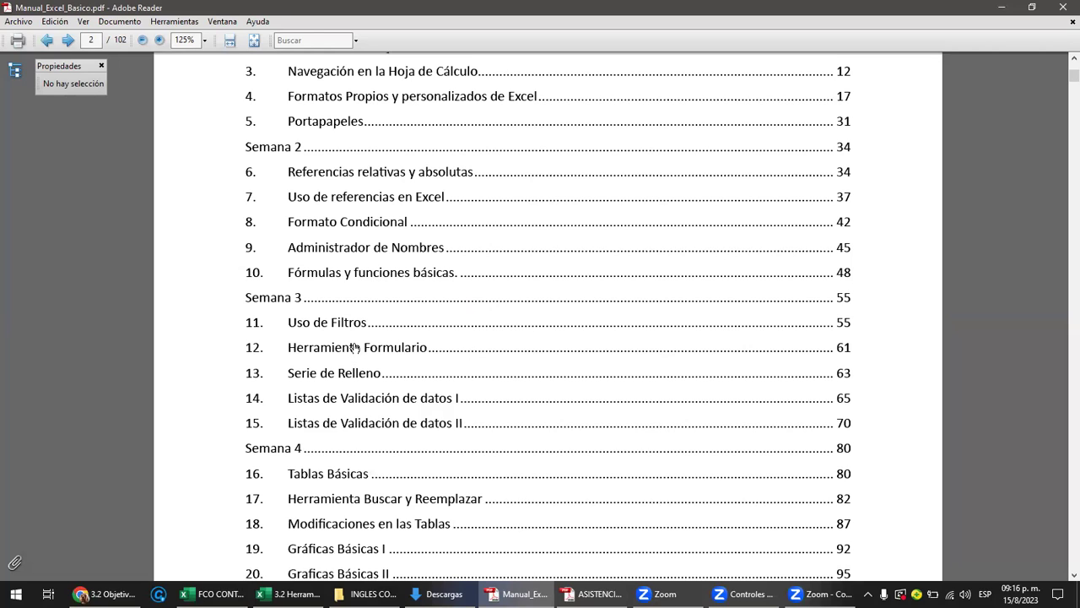
pyautogui.scroll(-3, 306, 290)
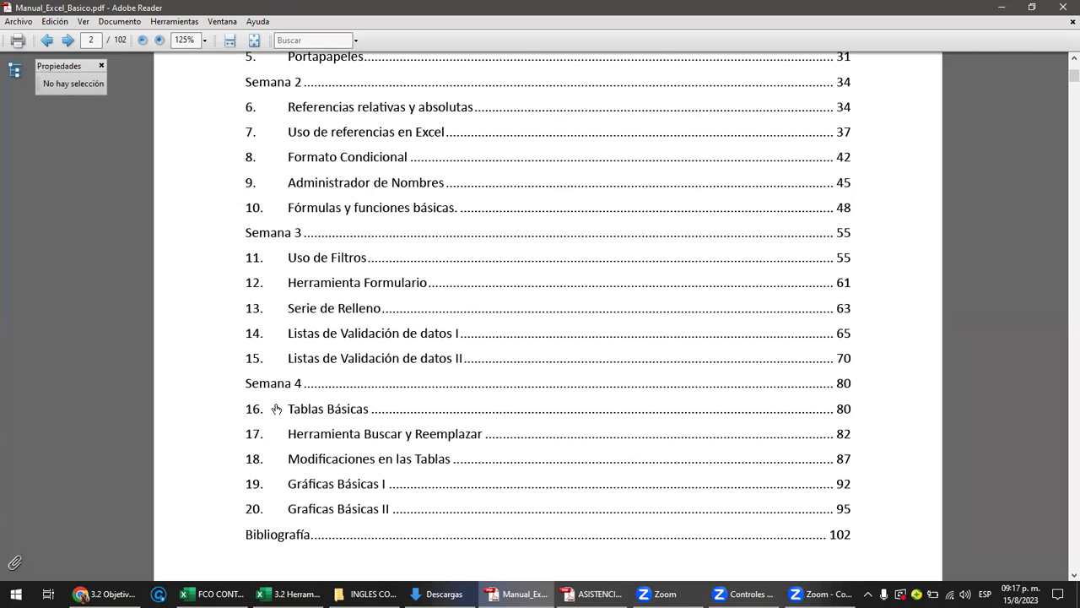
pyautogui.scroll(-1, 276, 408)
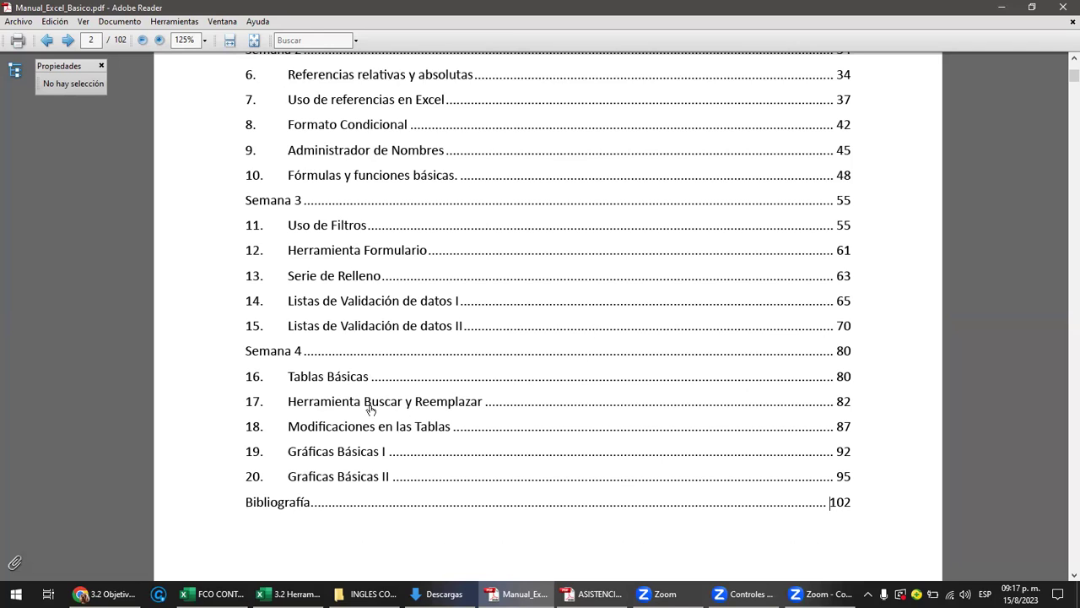
pyautogui.scroll(1, 368, 386)
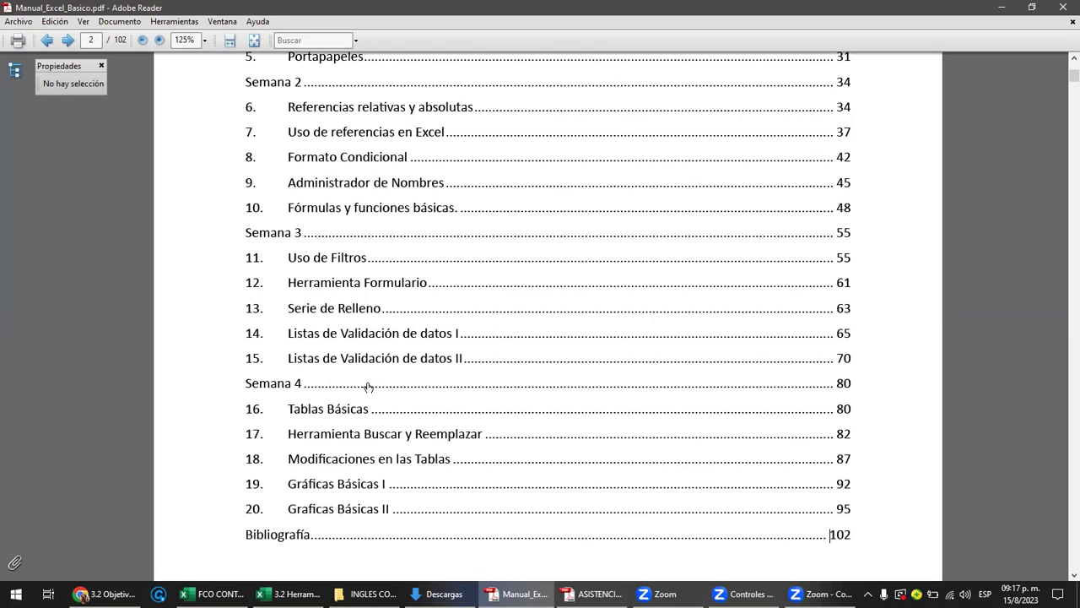
pyautogui.keyDown('ctrl'); pyautogui.scroll(-1, 368, 385); pyautogui.keyUp('ctrl')
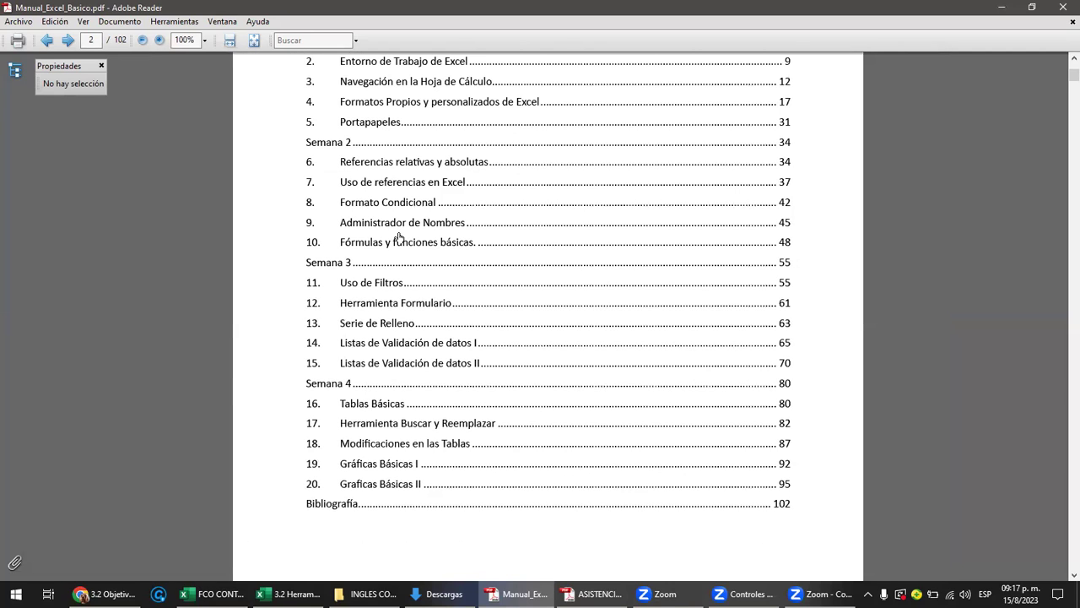
pyautogui.scroll(2, 398, 237)
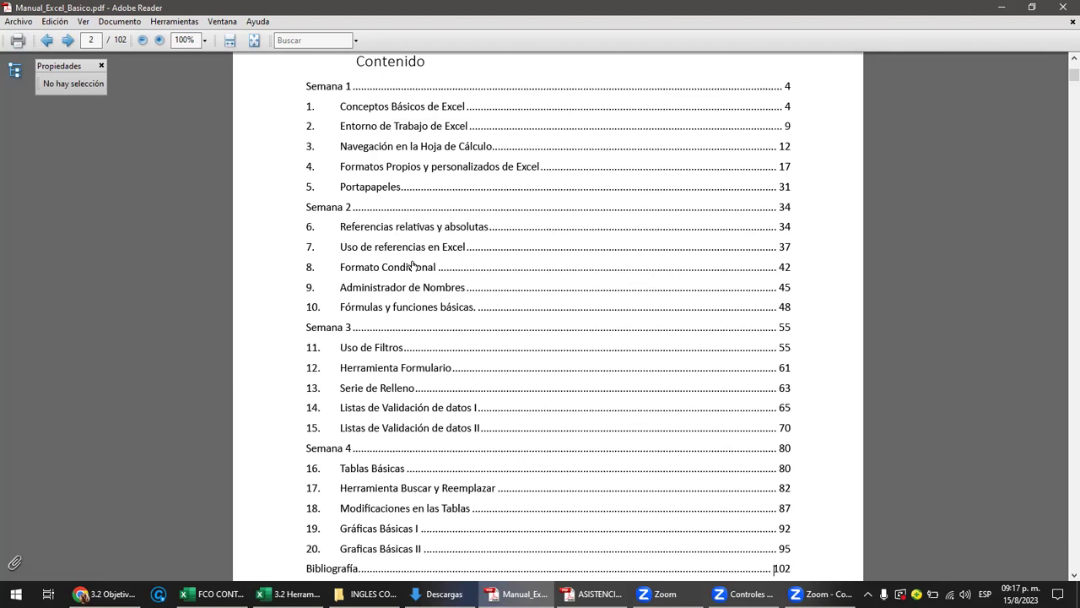
pyautogui.hotkey('ctrl', '+')
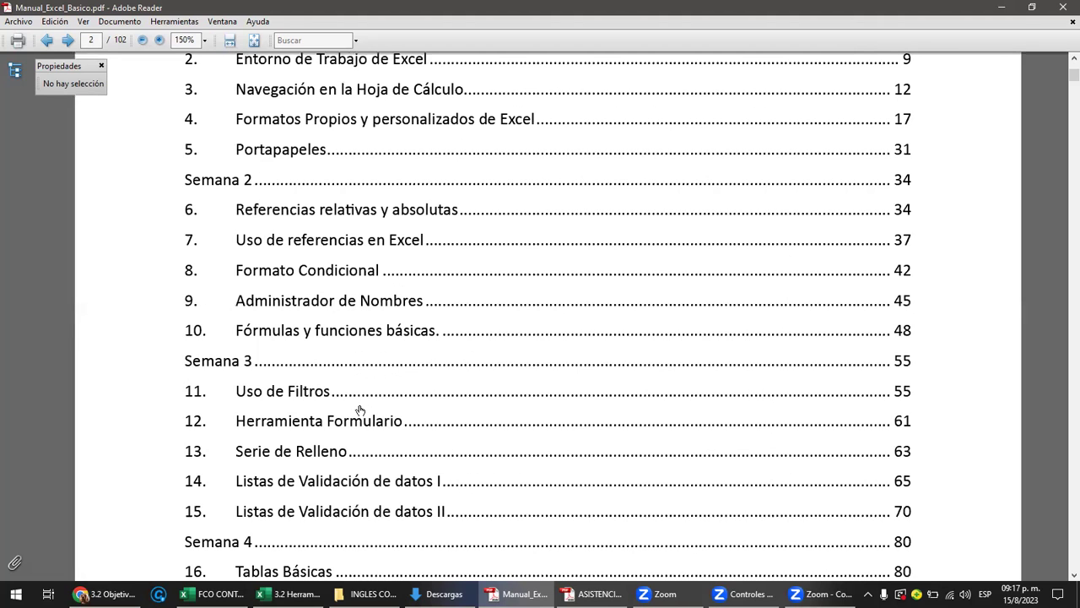
pyautogui.scroll(-1, 360, 410)
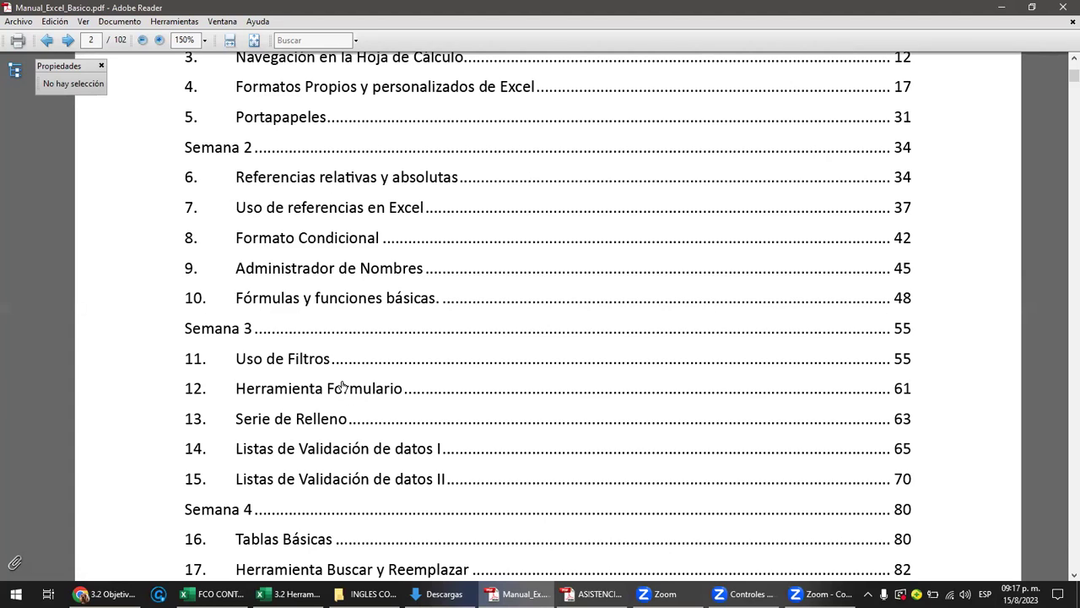
# - Go to page 62's FORMULARIO DE DATOS section and copy the Clientes form figure (Figura 36)
pyautogui.click(409, 327)
pyautogui.hotkey('ctrl', '-')
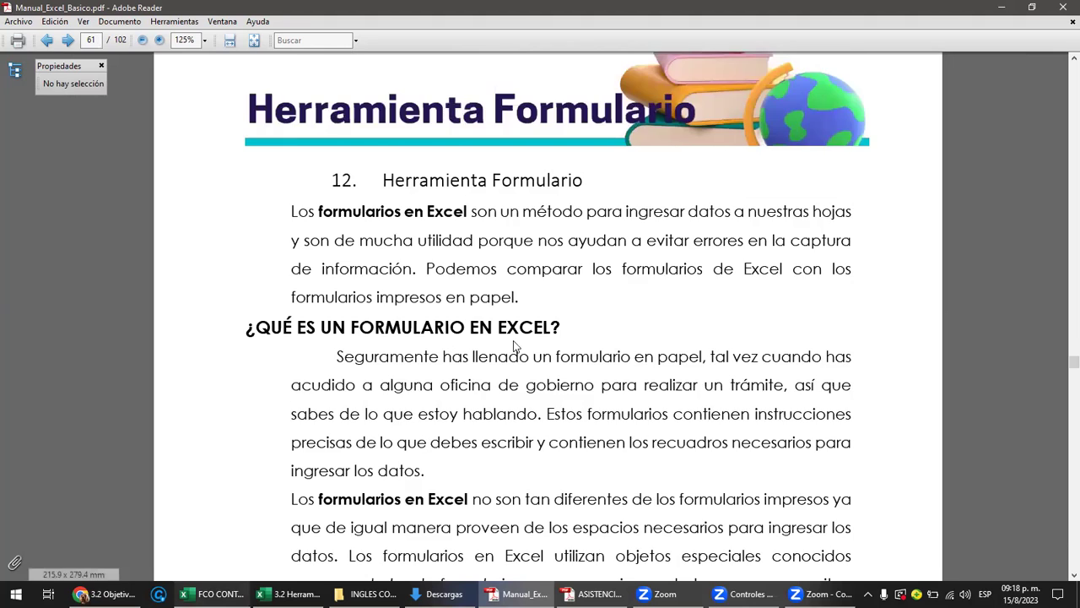
pyautogui.scroll(-10, 521, 345)
pyautogui.scroll(-12, 531, 341)
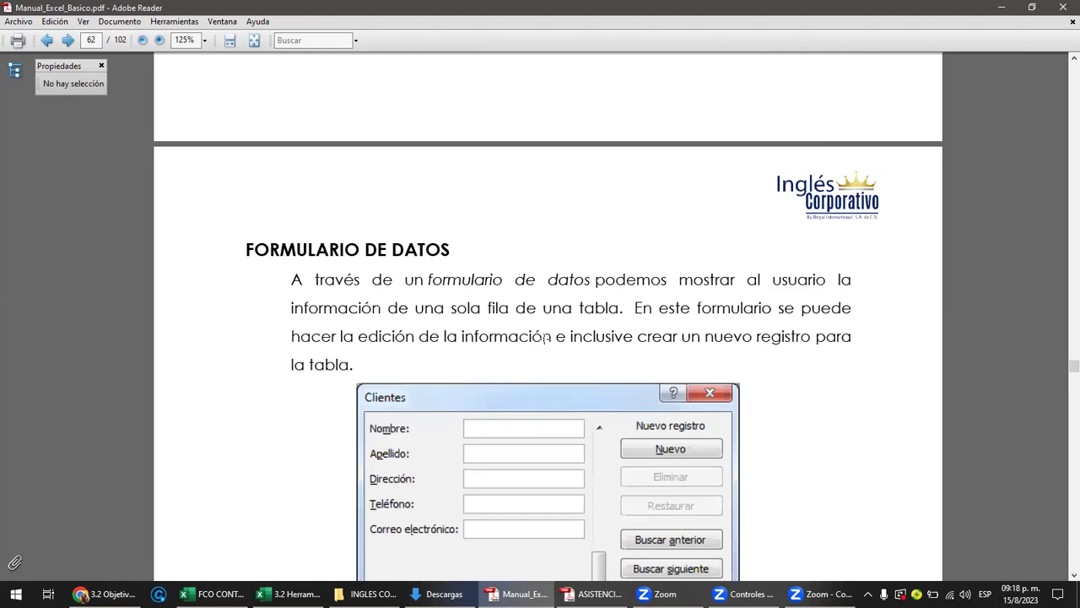
pyautogui.scroll(-4, 546, 341)
pyautogui.click(422, 234)
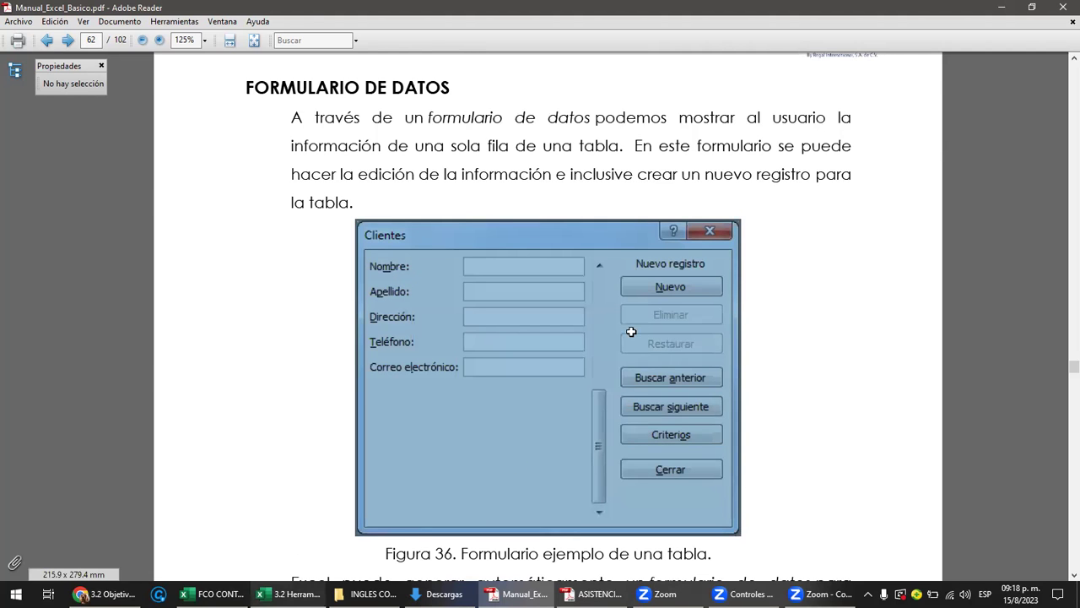
pyautogui.hotkey('alt', 'Tab')
# - Paste the Clientes form picture and drag it beside the sales table into columns G–K
pyautogui.hotkey('ctrl', 'v')
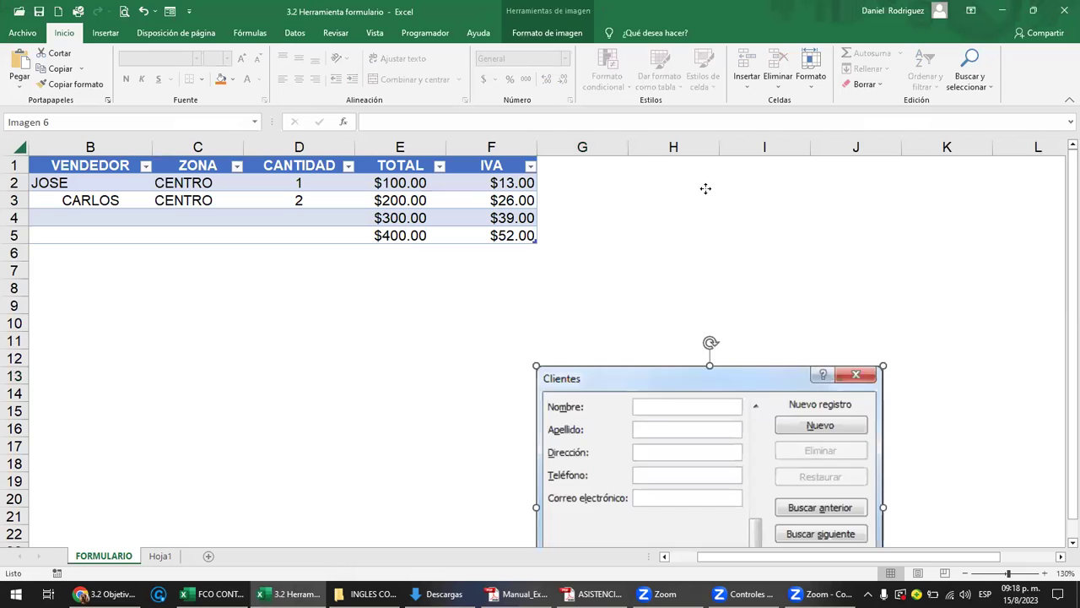
pyautogui.moveTo(653, 382); pyautogui.dragTo(706, 188)
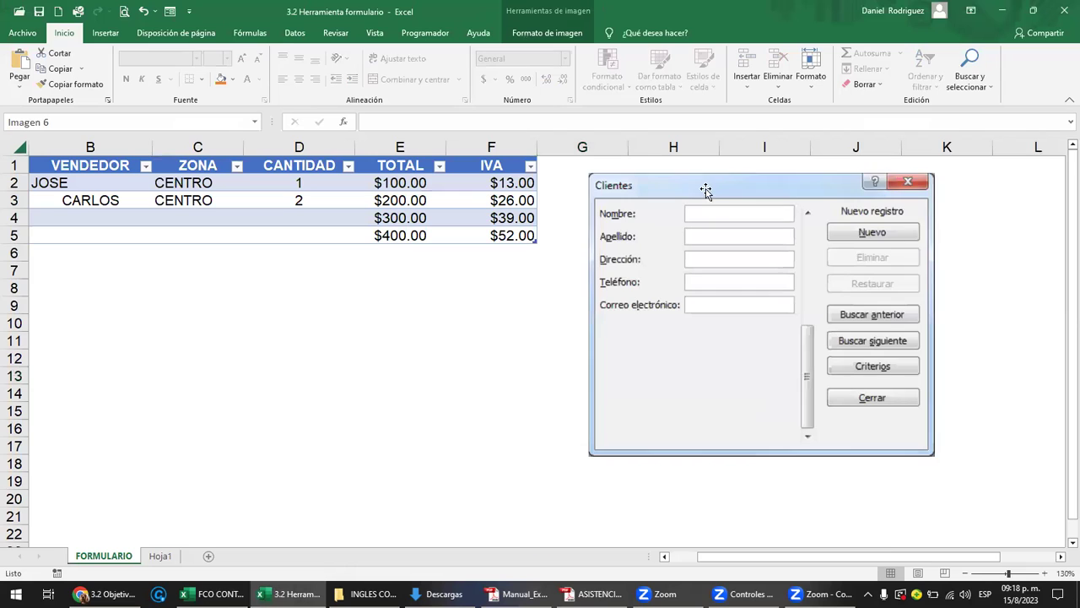
pyautogui.click(320, 317)
pyautogui.press('Home')
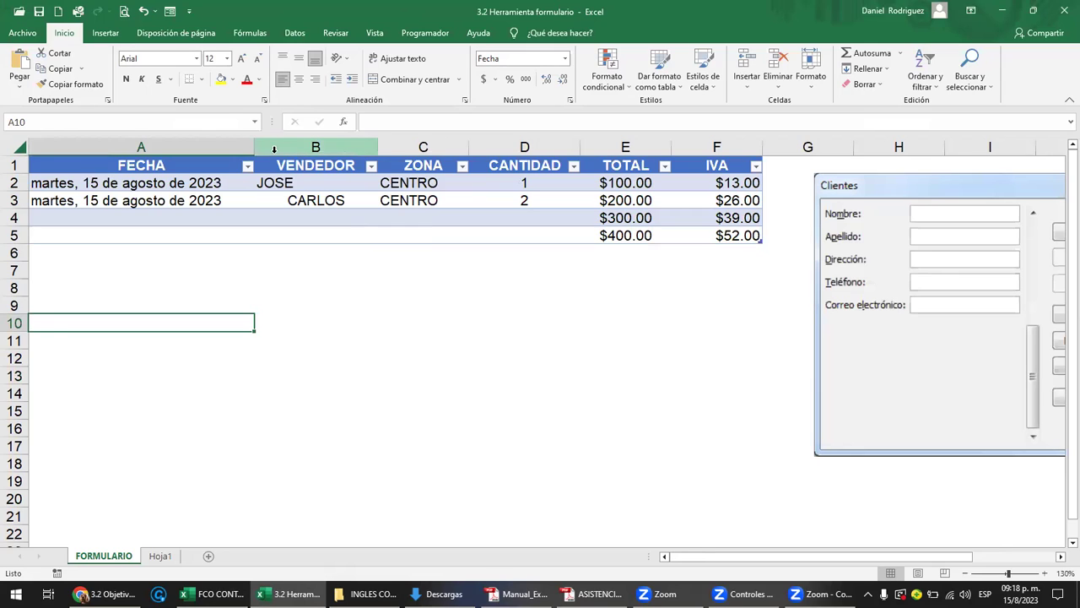
pyautogui.click(445, 312)
pyautogui.keyDown('ctrl'); pyautogui.scroll(-3, 444, 312); pyautogui.keyUp('ctrl')
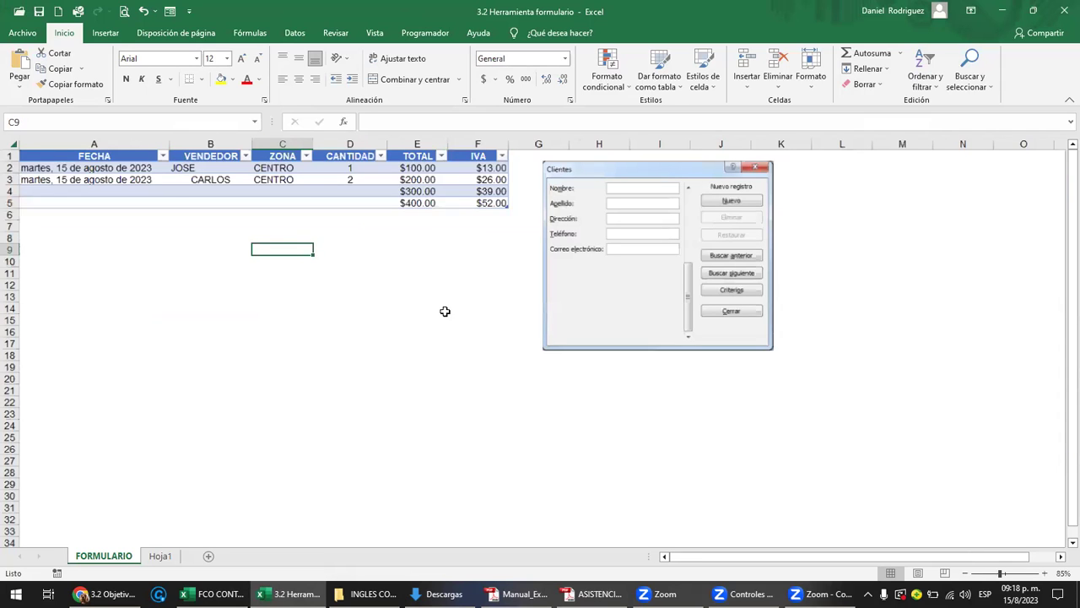
pyautogui.keyDown('ctrl'); pyautogui.scroll(2, 445, 311); pyautogui.keyUp('ctrl')
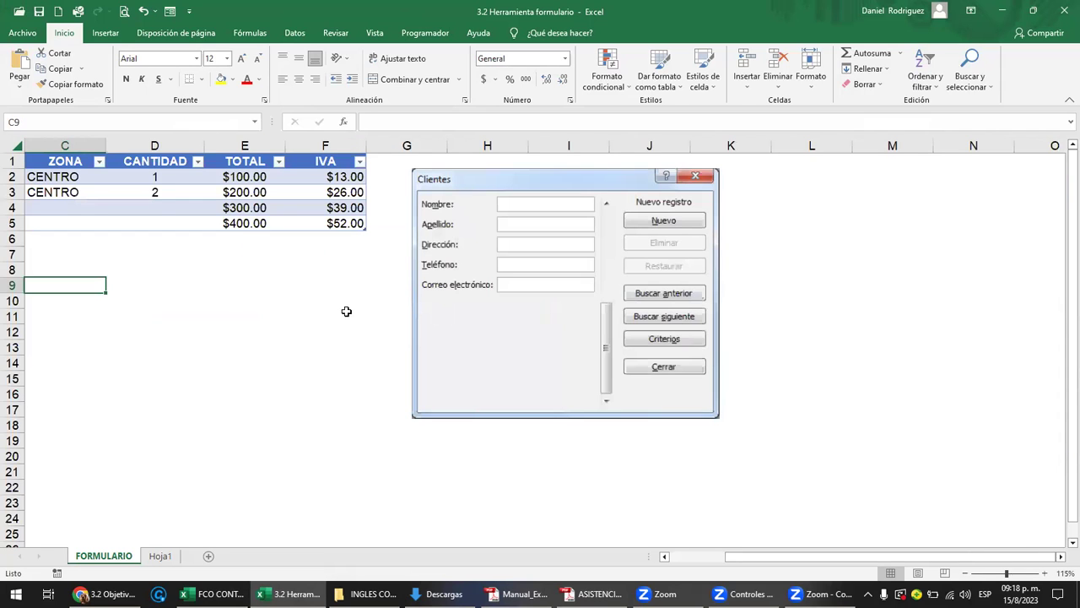
pyautogui.press('Down')
pyautogui.press('Down')
pyautogui.press('Right')
pyautogui.press('Right')
pyautogui.press('Home')
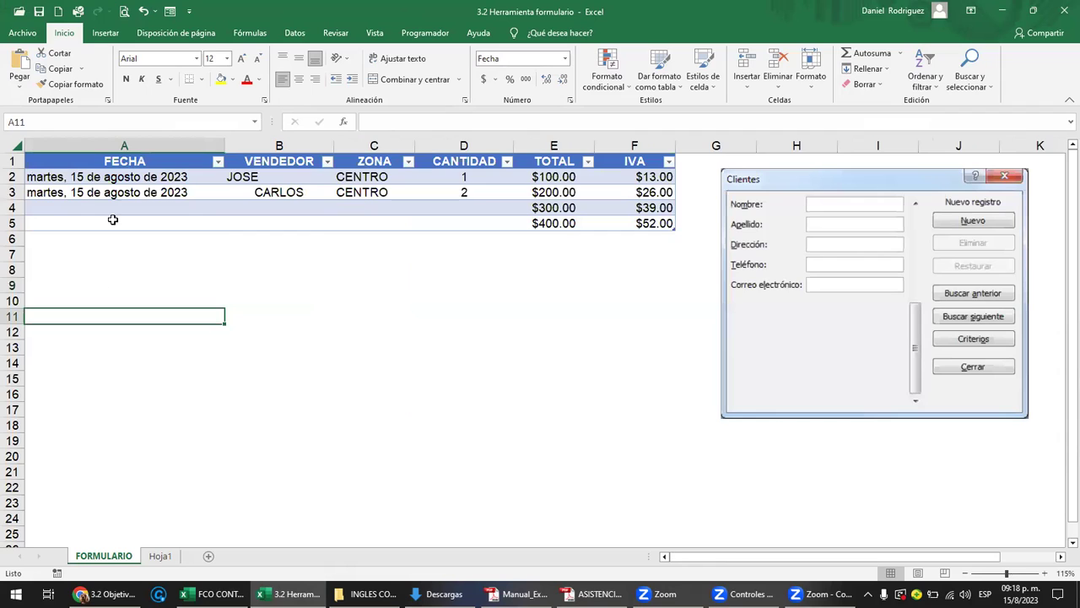
# - Fill row 4 with date 16/8/2023, the seller's name, zone OCCIDENTE and quantity 2
pyautogui.click(142, 216)
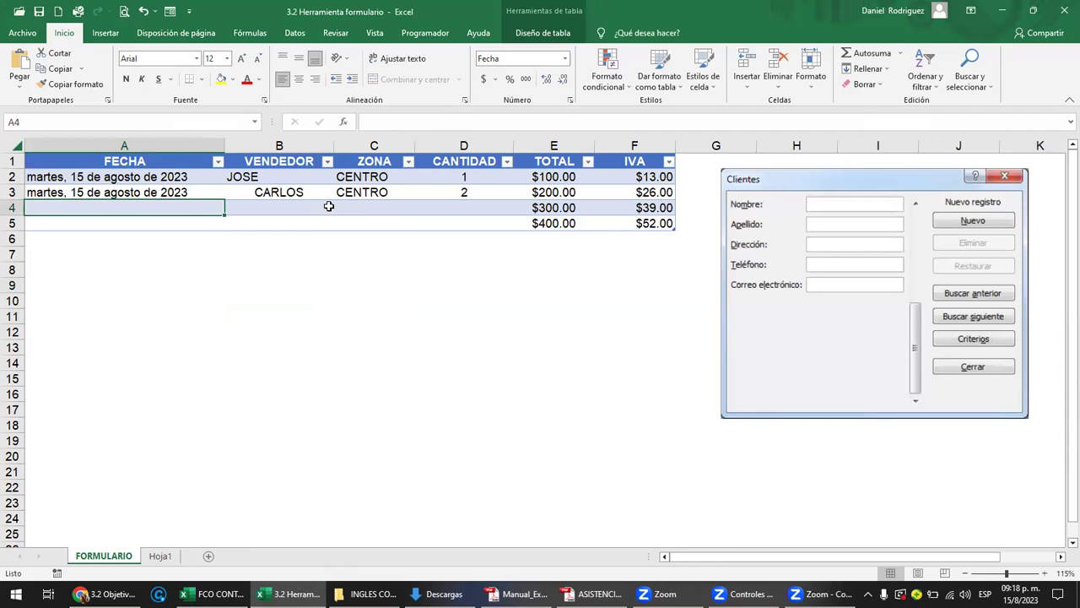
pyautogui.write('16/8/2023')
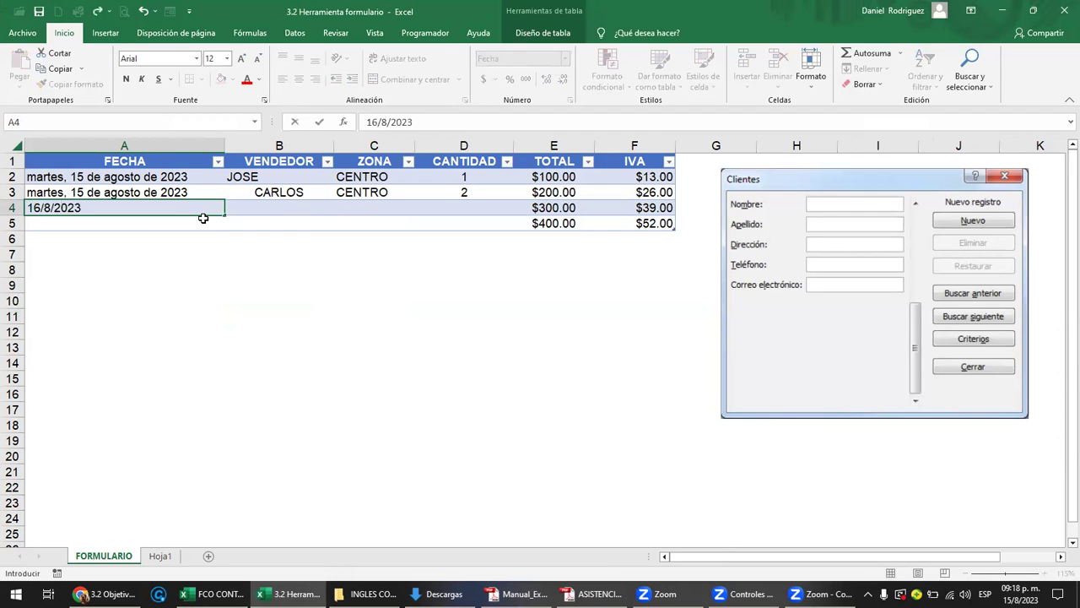
pyautogui.press('Tab')
pyautogui.write('JU')
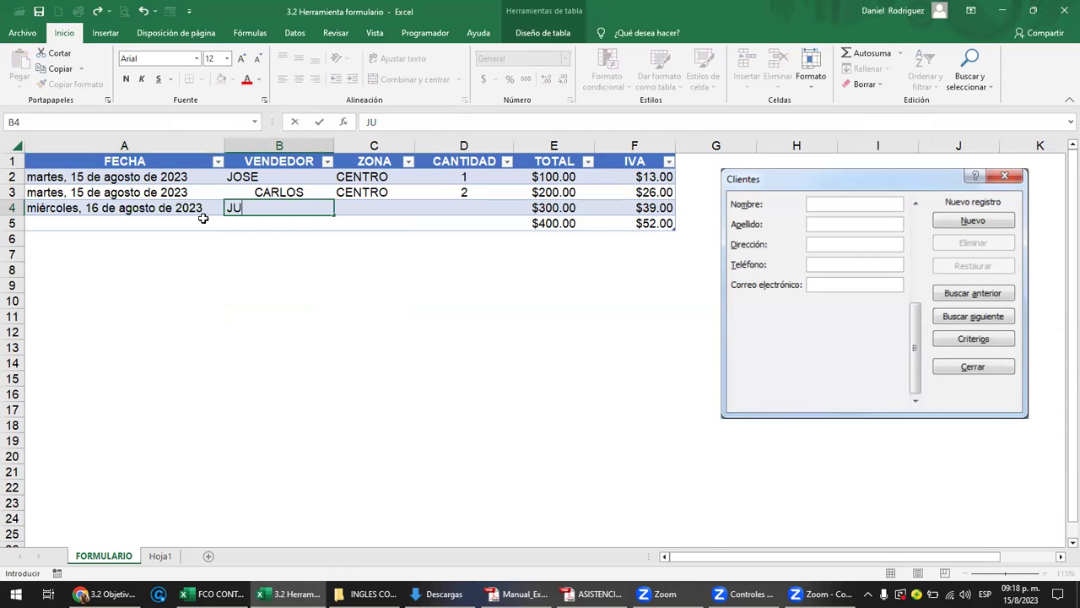
pyautogui.write('AN')
pyautogui.press('Tab')
pyautogui.write('OCCIDEN')
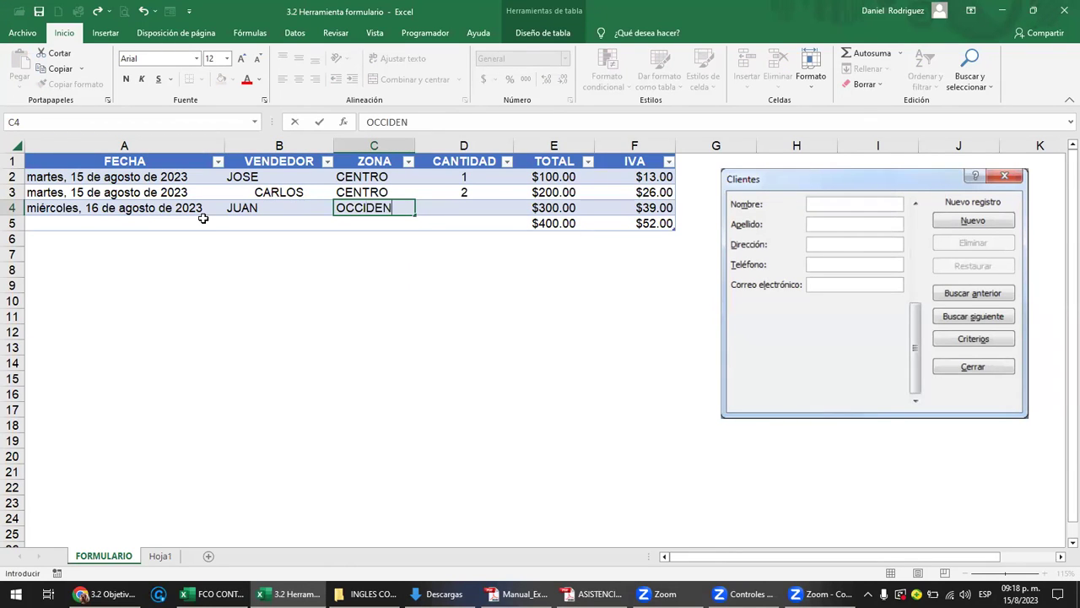
pyautogui.write('TE')
pyautogui.press('Tab')
pyautogui.write('2')
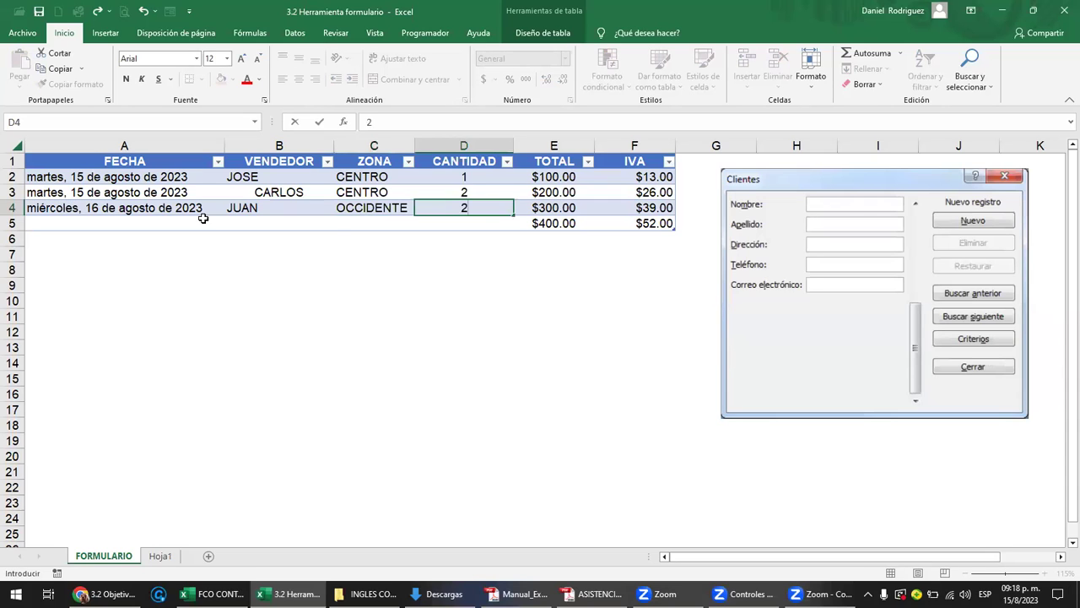
pyautogui.press('Return')
pyautogui.click(203, 218)
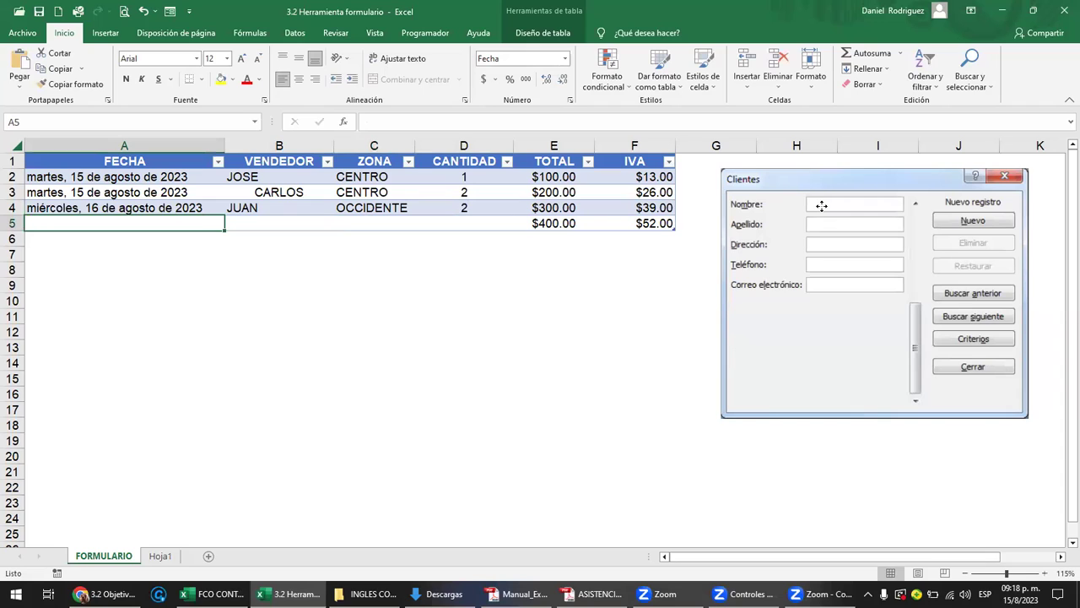
# - Delete the leftover row 5 ($400.00 TOTAL, $52.00 IVA) and remove the Clientes form picture
pyautogui.click(823, 209)
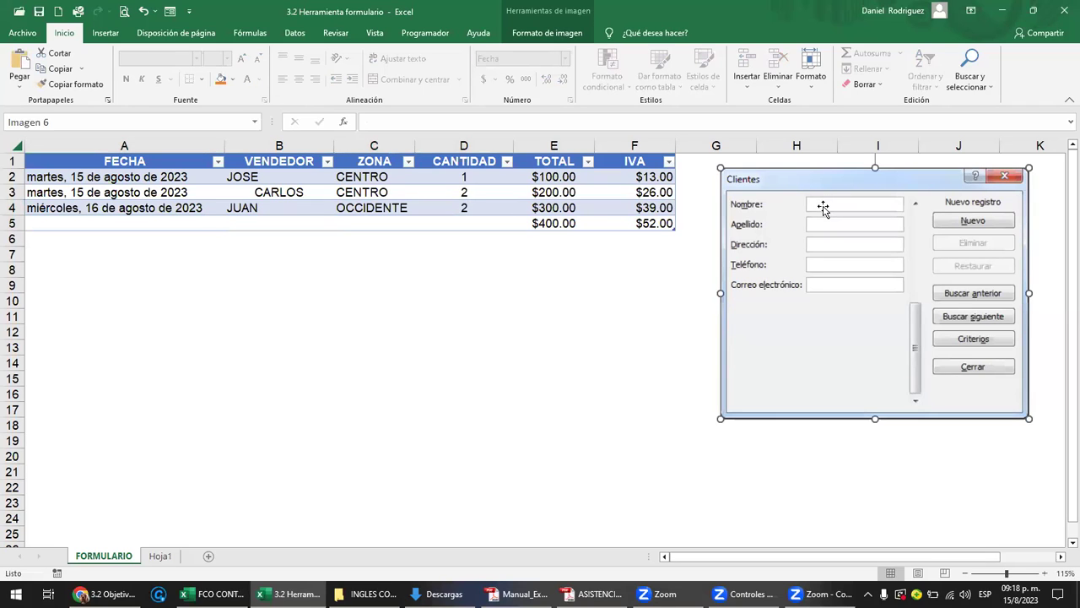
pyautogui.moveTo(823, 209); pyautogui.dragTo(793, 213)
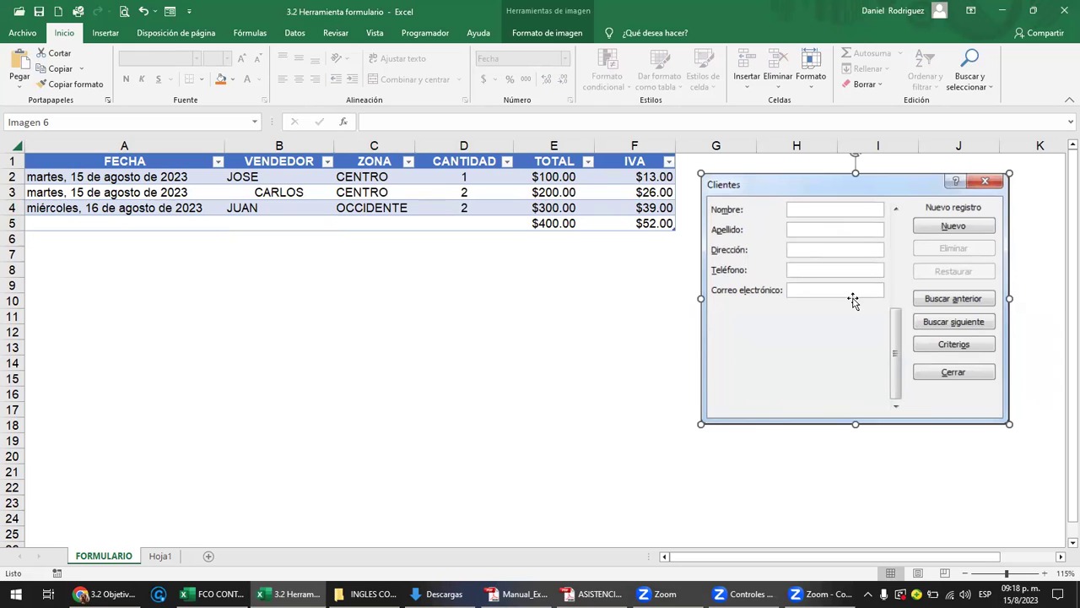
pyautogui.click(122, 224)
pyautogui.click(398, 225)
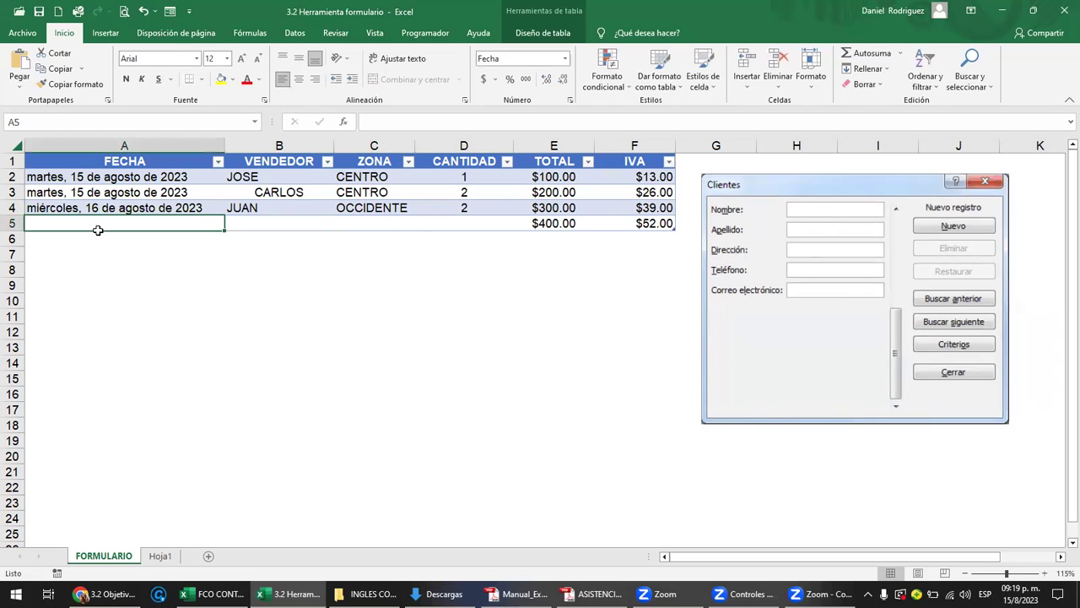
pyautogui.rightClick(14, 223)
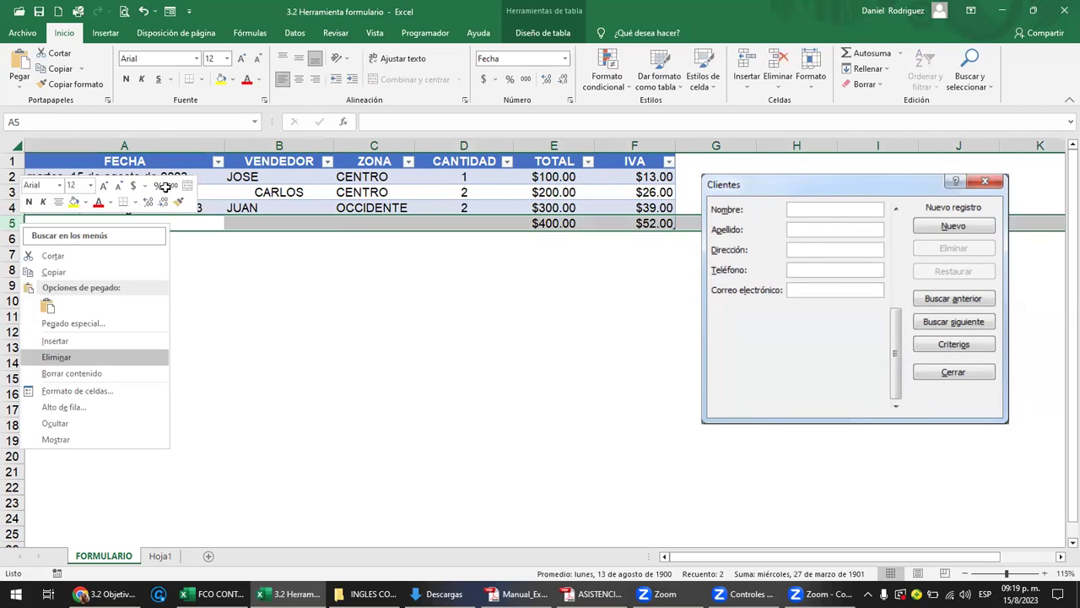
pyautogui.press('Escape')
pyautogui.press('Up')
pyautogui.press('Up')
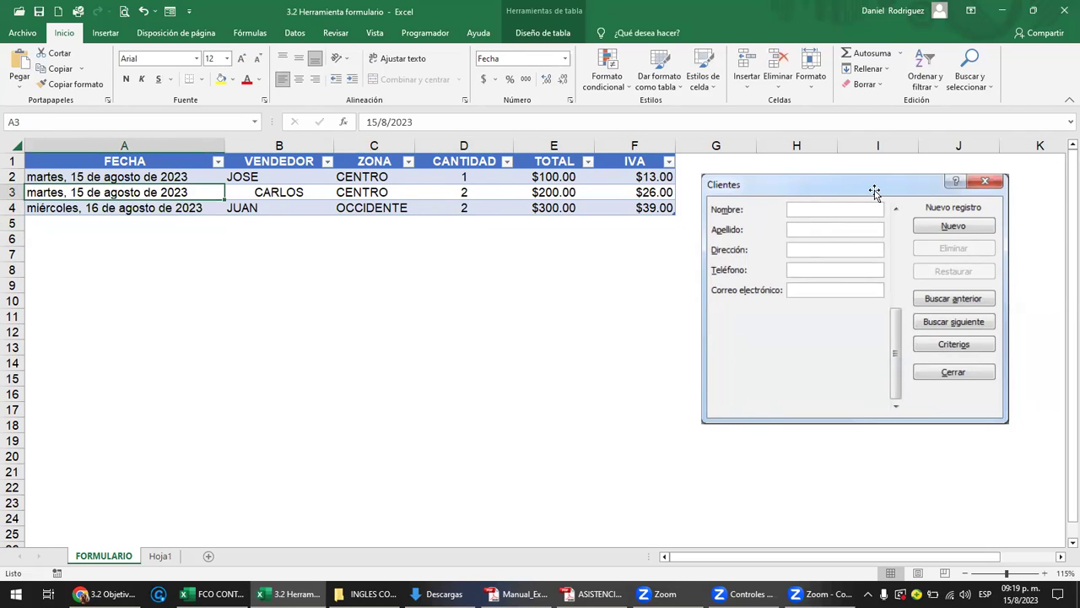
pyautogui.click(874, 193)
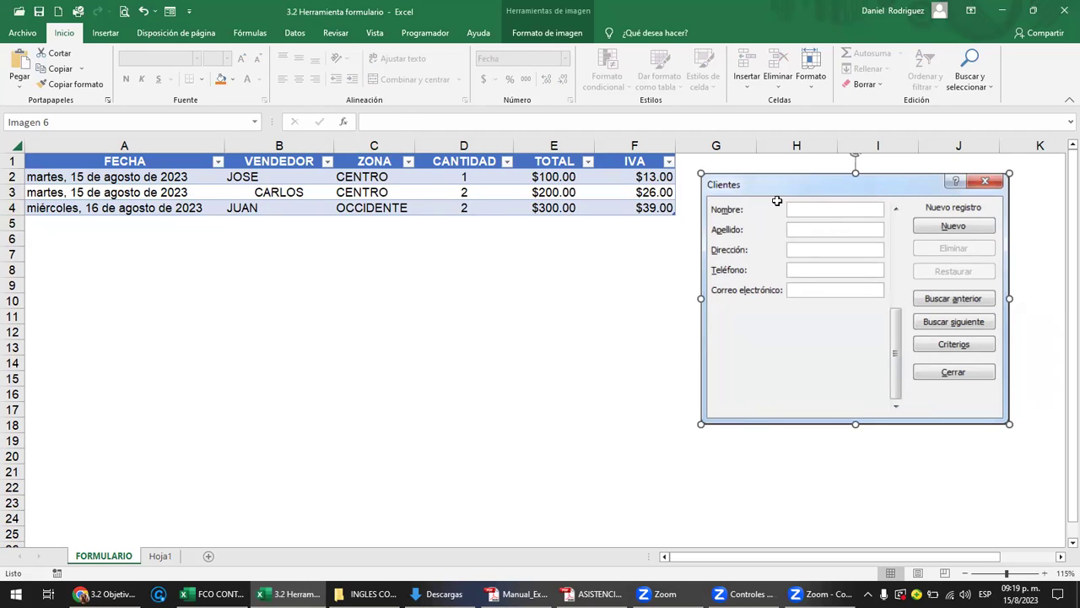
pyautogui.press('Delete')
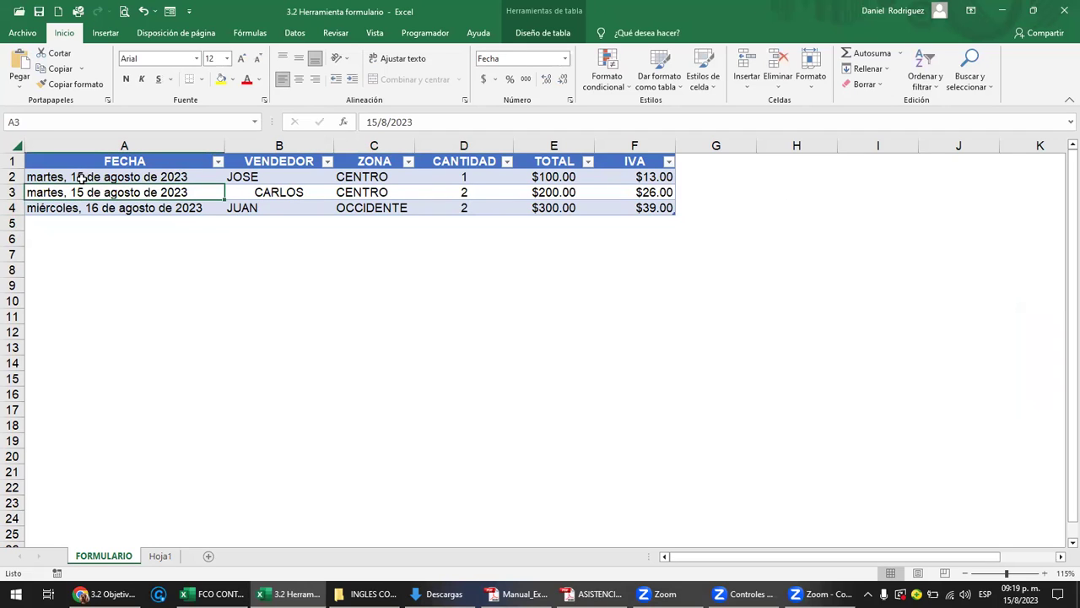
# - Centre-align columns A through F, FECHA to IVA, of the sales table
pyautogui.click(80, 178)
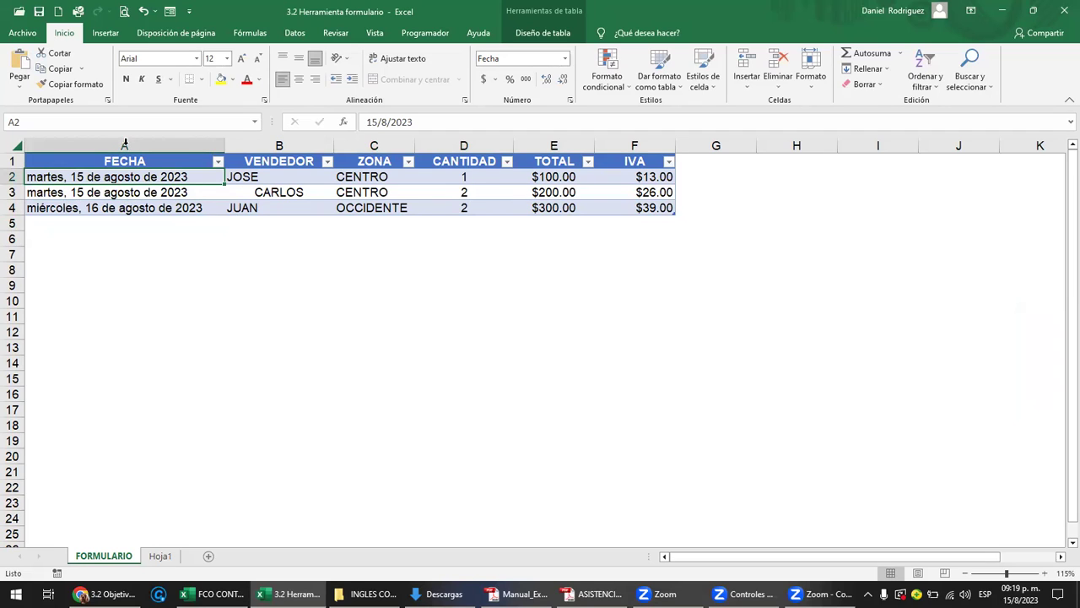
pyautogui.keyDown('shift'); pyautogui.click(632, 145); pyautogui.keyUp('shift')
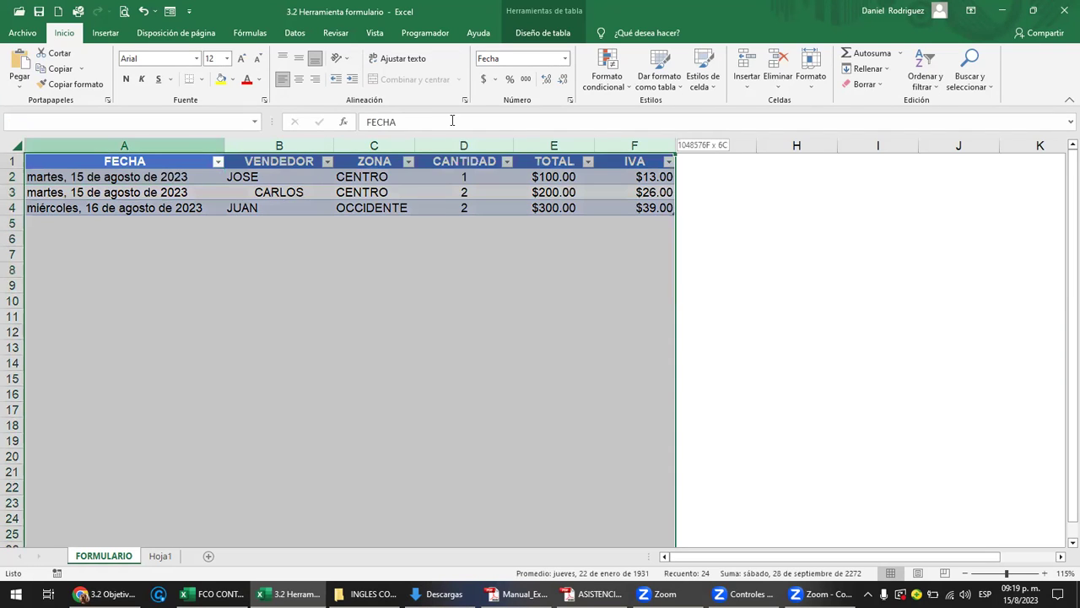
pyautogui.click(300, 81)
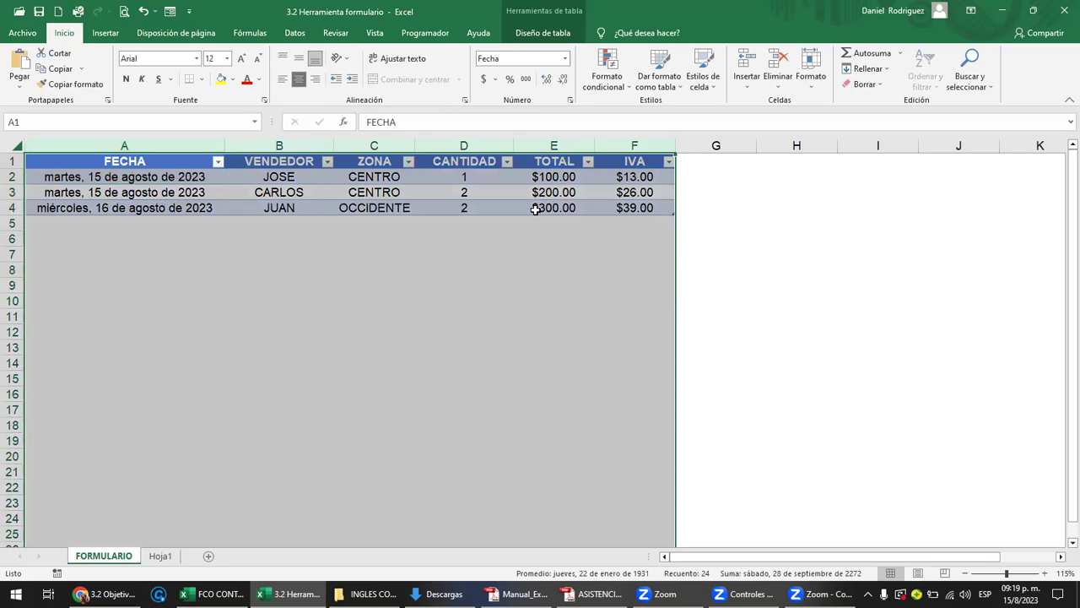
pyautogui.click(532, 258)
pyautogui.click(565, 179)
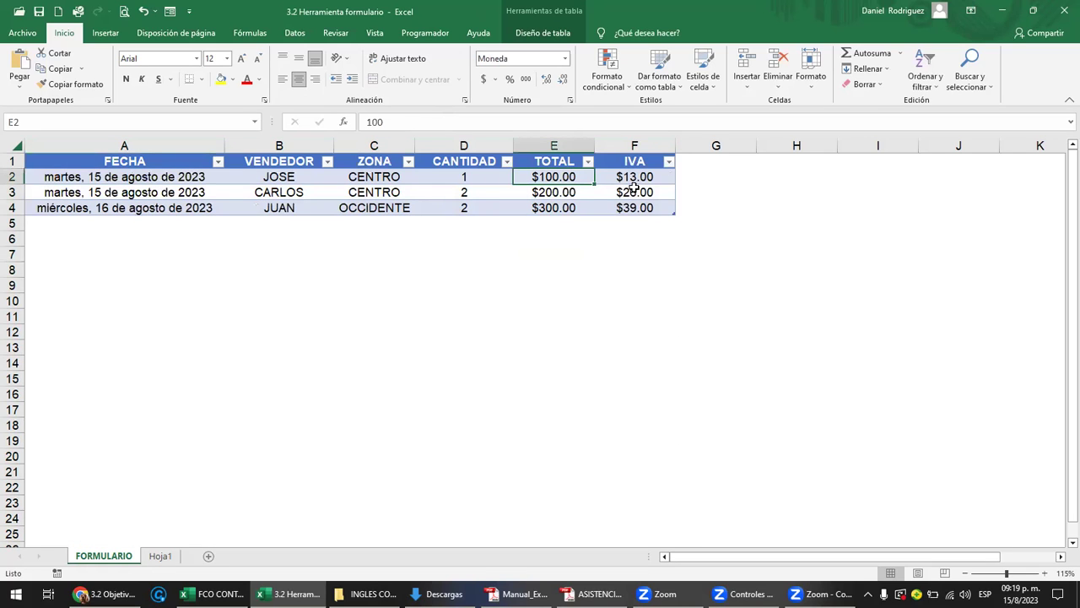
pyautogui.click(633, 190)
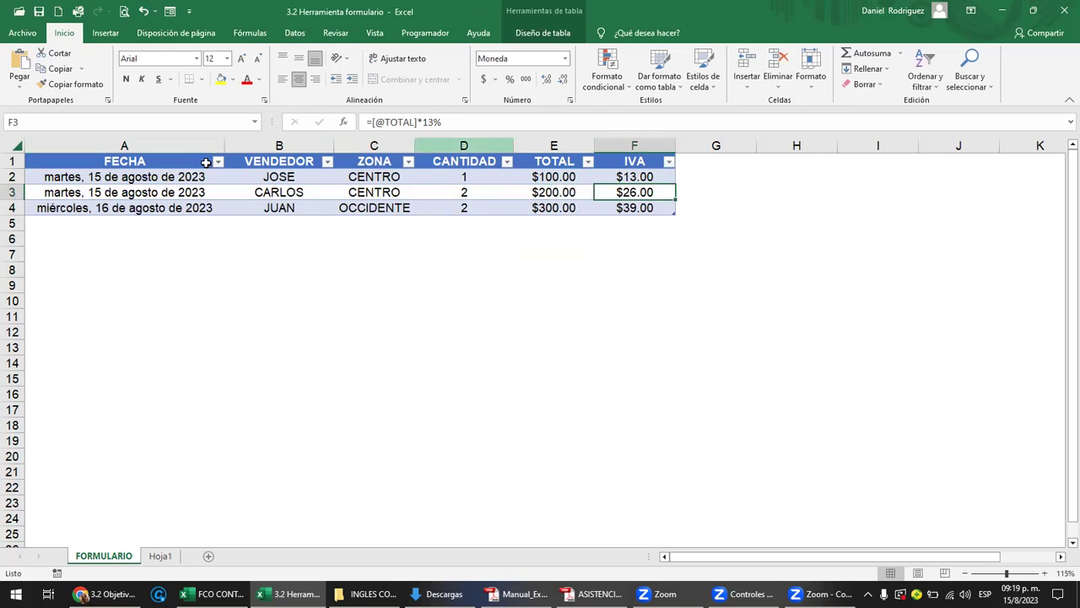
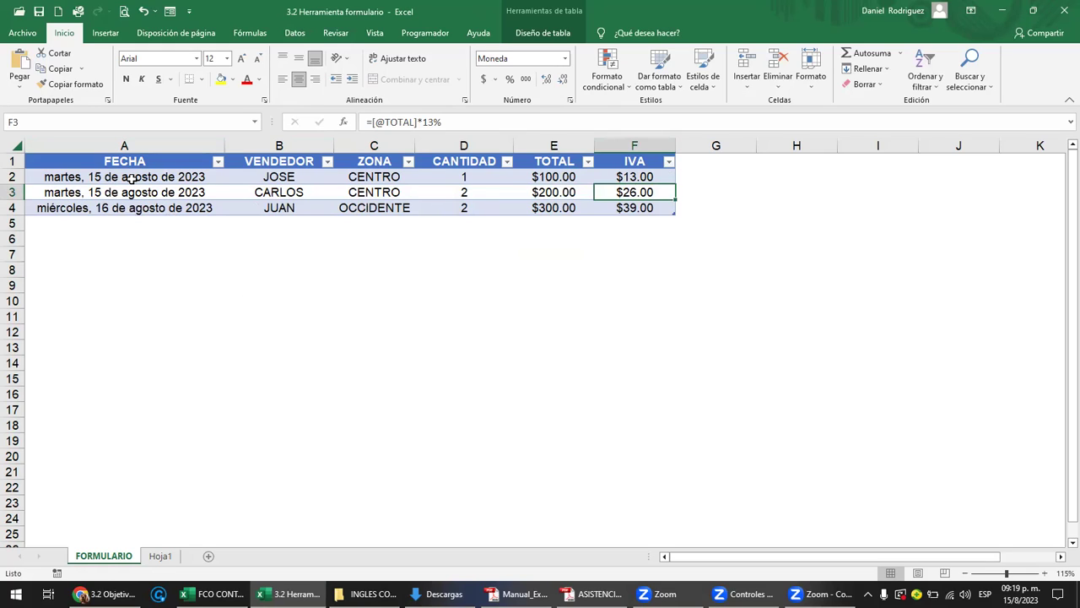
# - Review the FECHA, VENDEDOR and IVA cells of the sales table
pyautogui.click(148, 179)
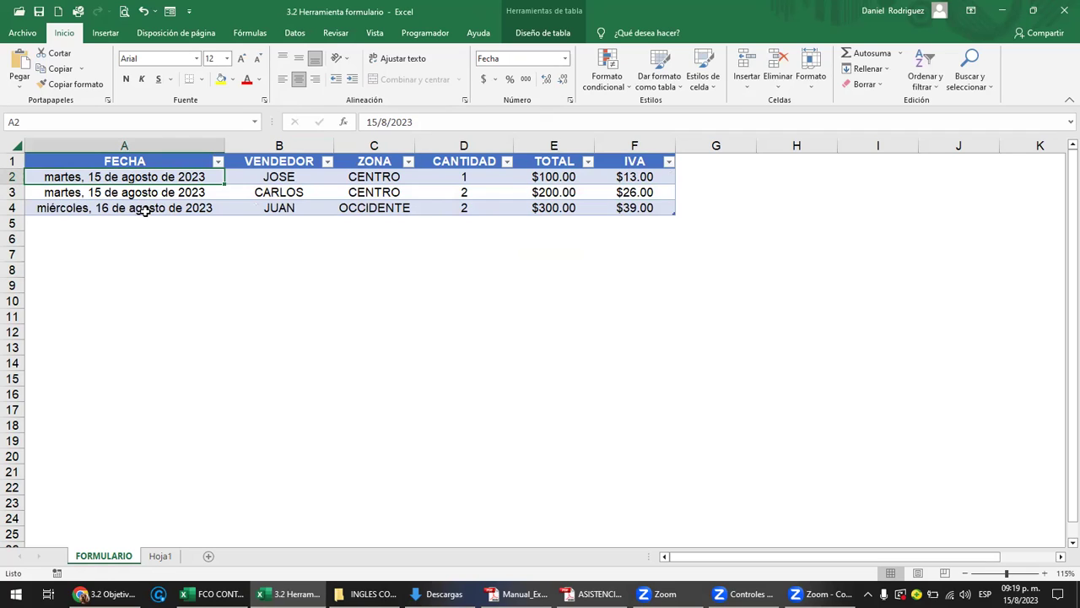
pyautogui.click(146, 213)
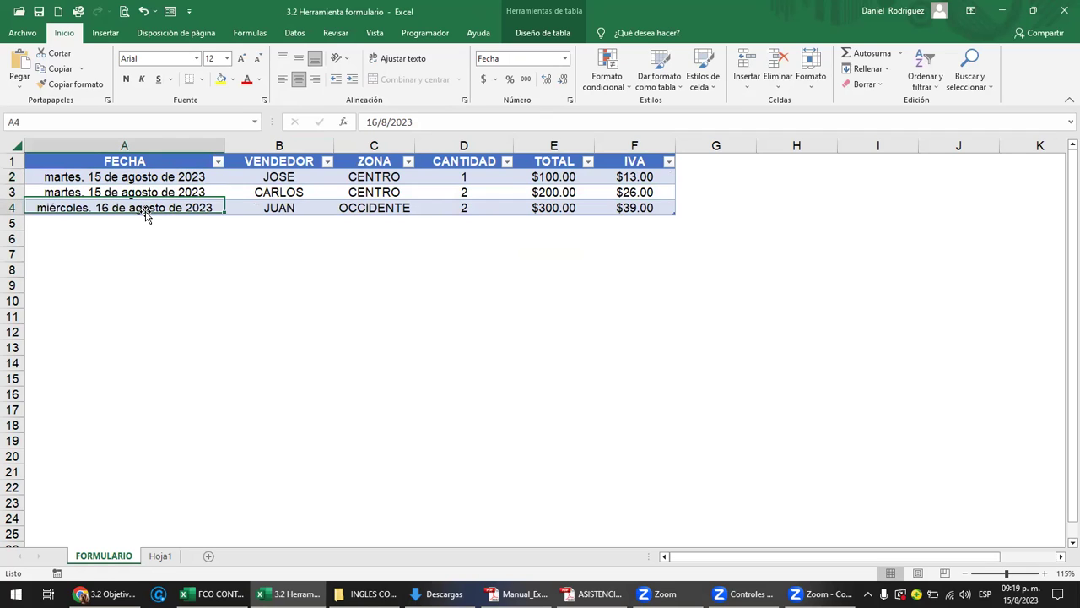
pyautogui.moveTo(135, 163); pyautogui.dragTo(278, 161)
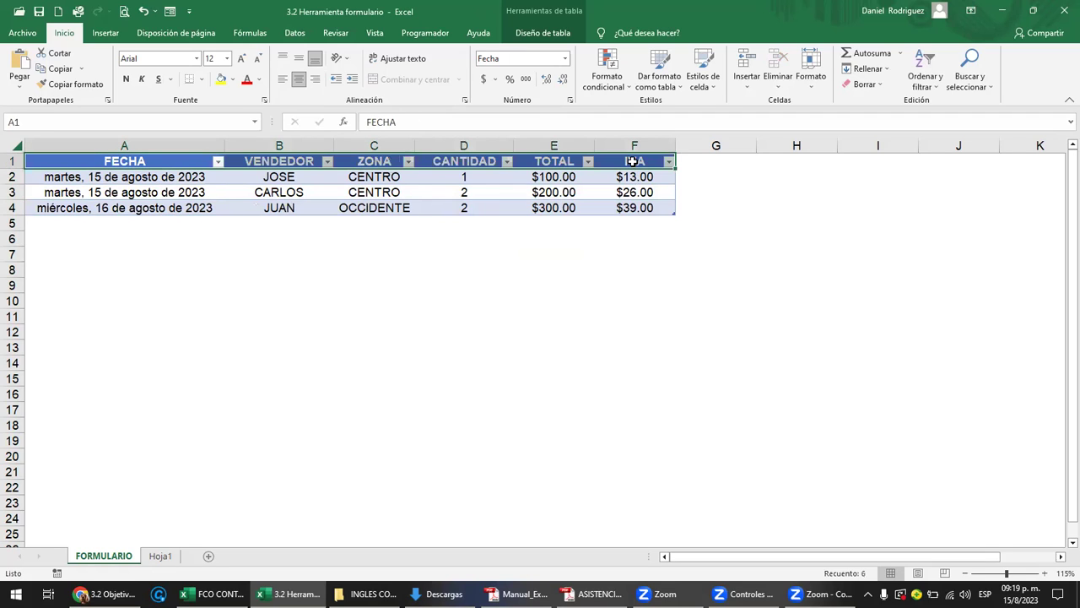
pyautogui.click(631, 163)
pyautogui.click(637, 193)
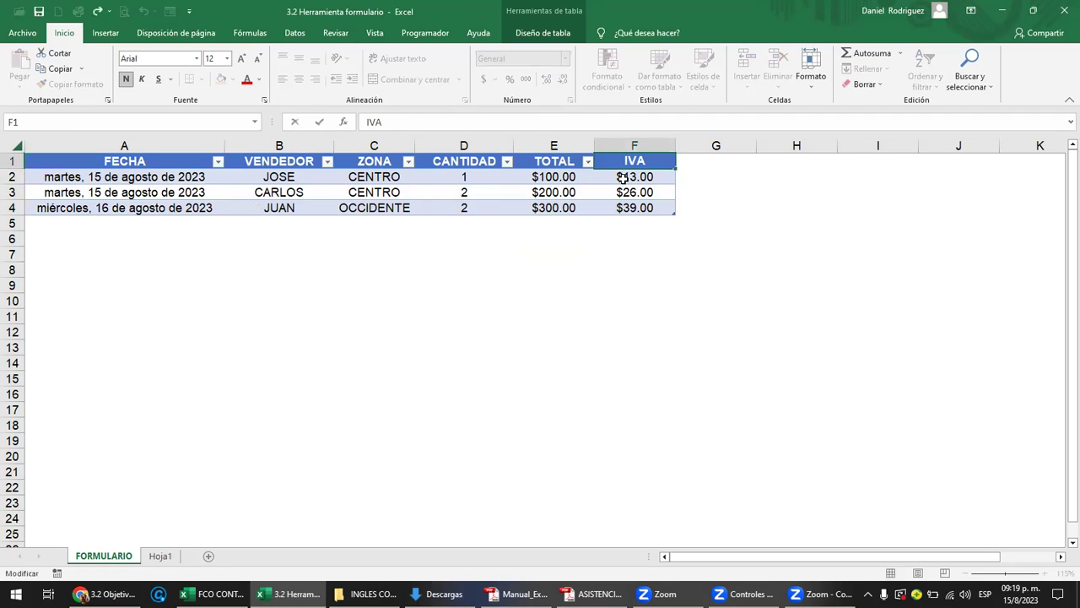
pyautogui.click(628, 160)
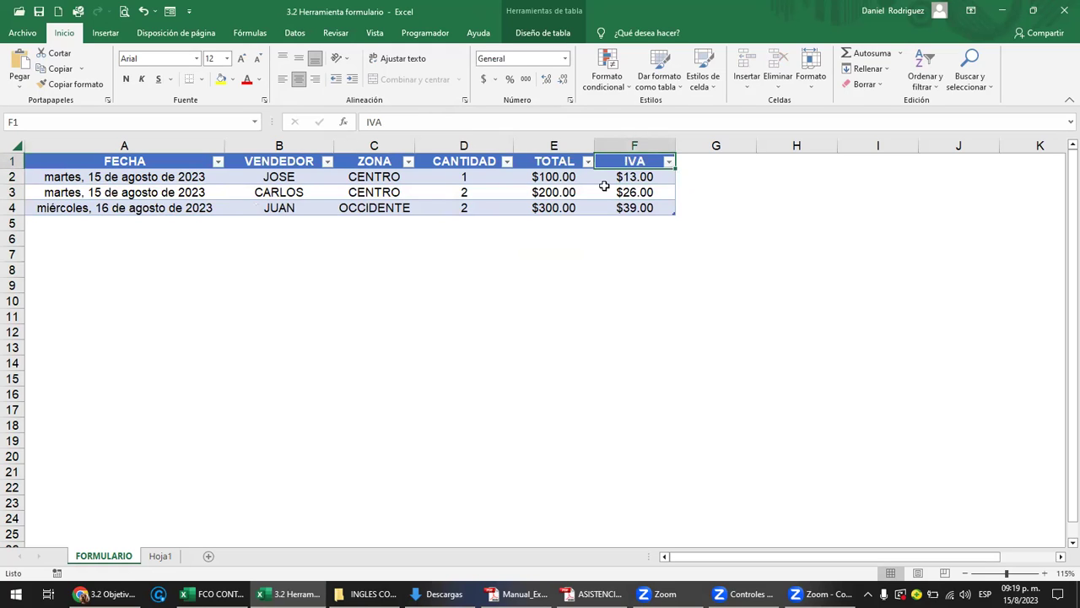
# - Add a new sheet and enter the headers CODIGO, NOMBRE, SALARIO in B2:D2
pyautogui.click(208, 557)
pyautogui.click(117, 200)
pyautogui.scroll(2, 116, 200)
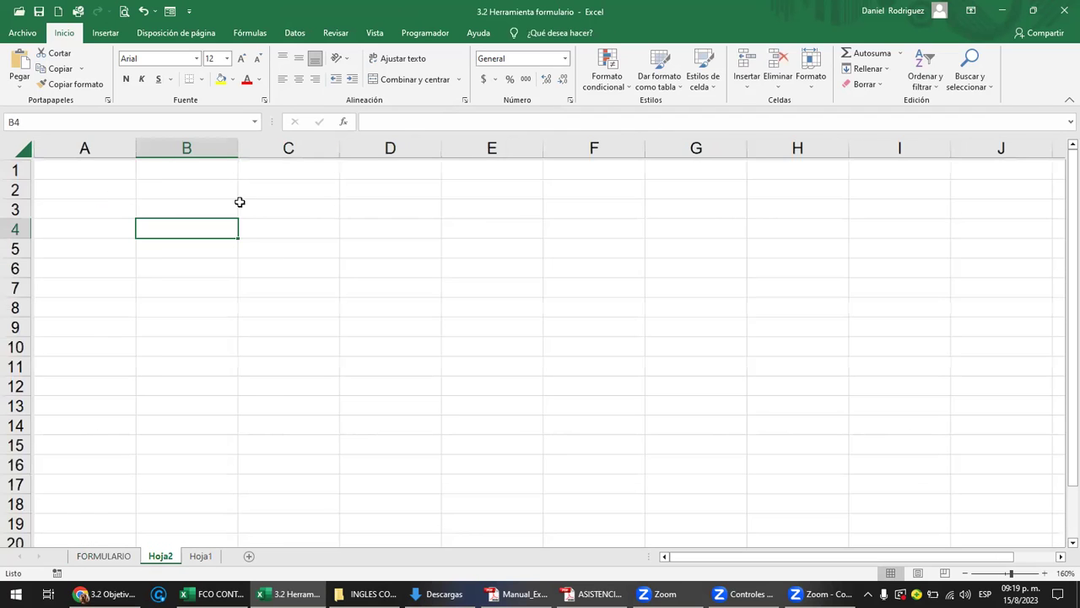
pyautogui.scroll(3, 238, 200)
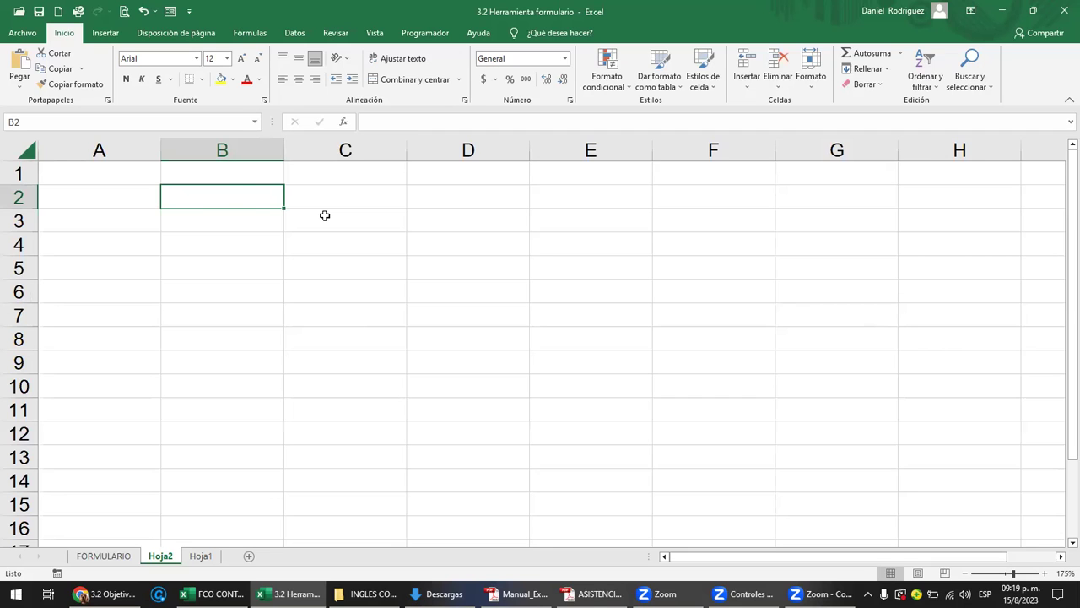
pyautogui.write('CODIGO')
pyautogui.press('Tab')
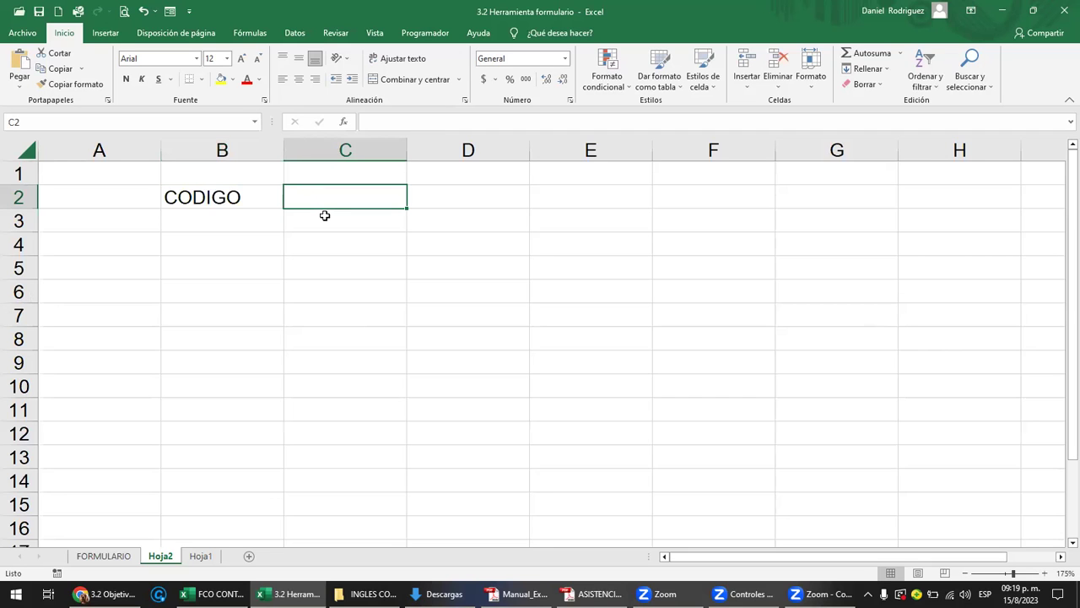
pyautogui.write('NOMBR')
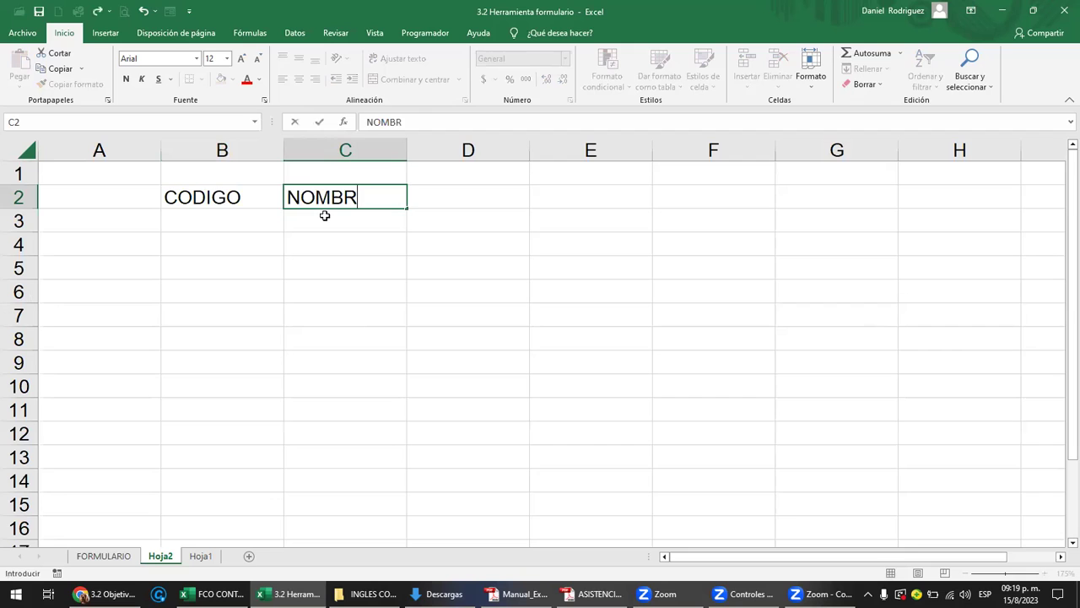
pyautogui.write('E')
pyautogui.press('Tab')
pyautogui.write('SA')
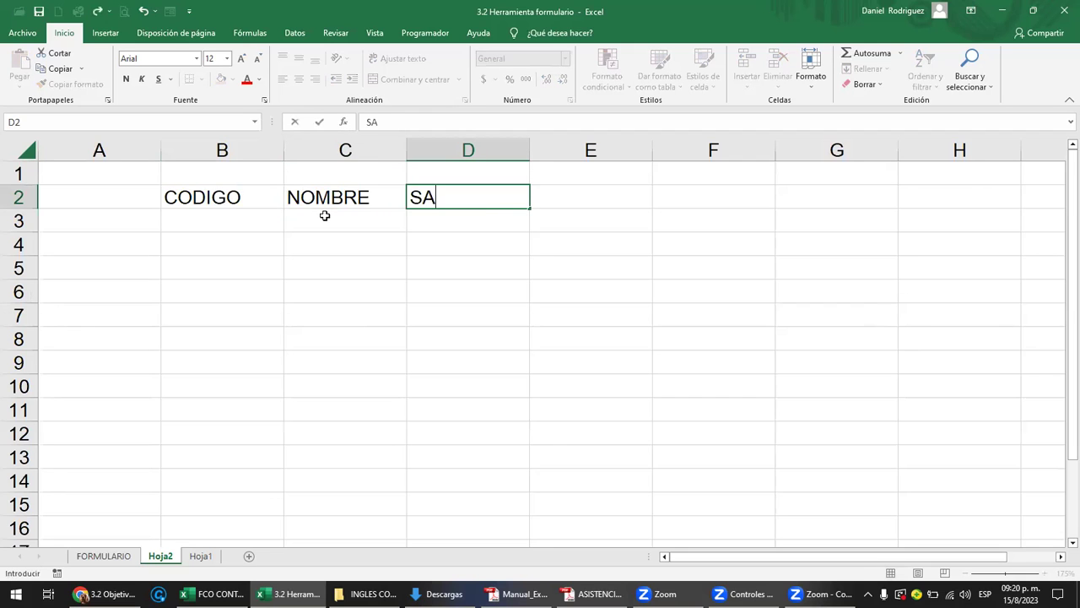
pyautogui.write('LARIO')
pyautogui.press('Return')
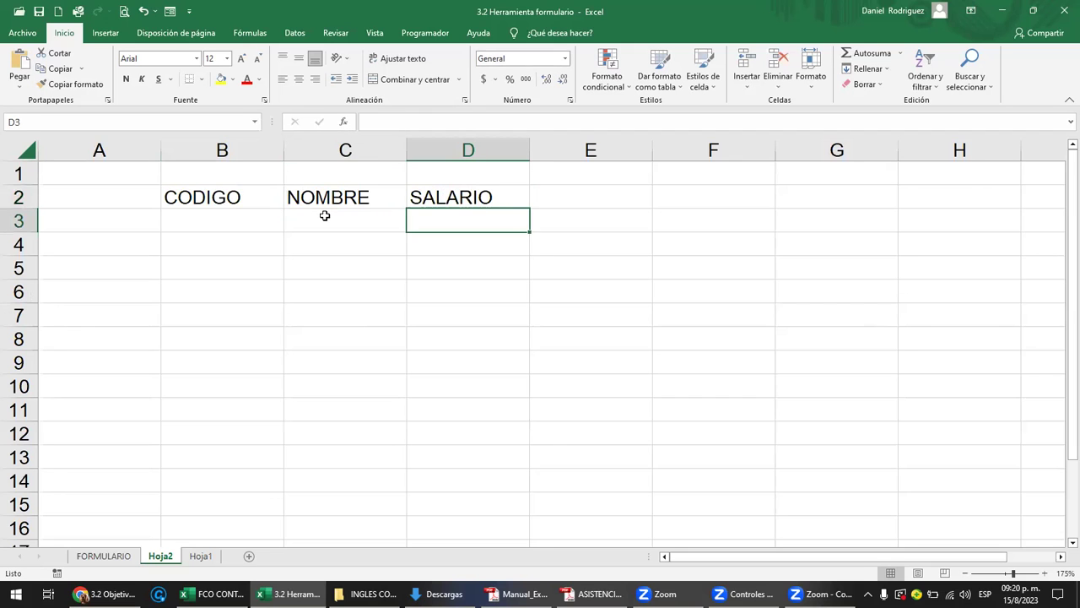
pyautogui.press('Left')
pyautogui.press('Left')
pyautogui.moveTo(203, 196); pyautogui.dragTo(429, 196)
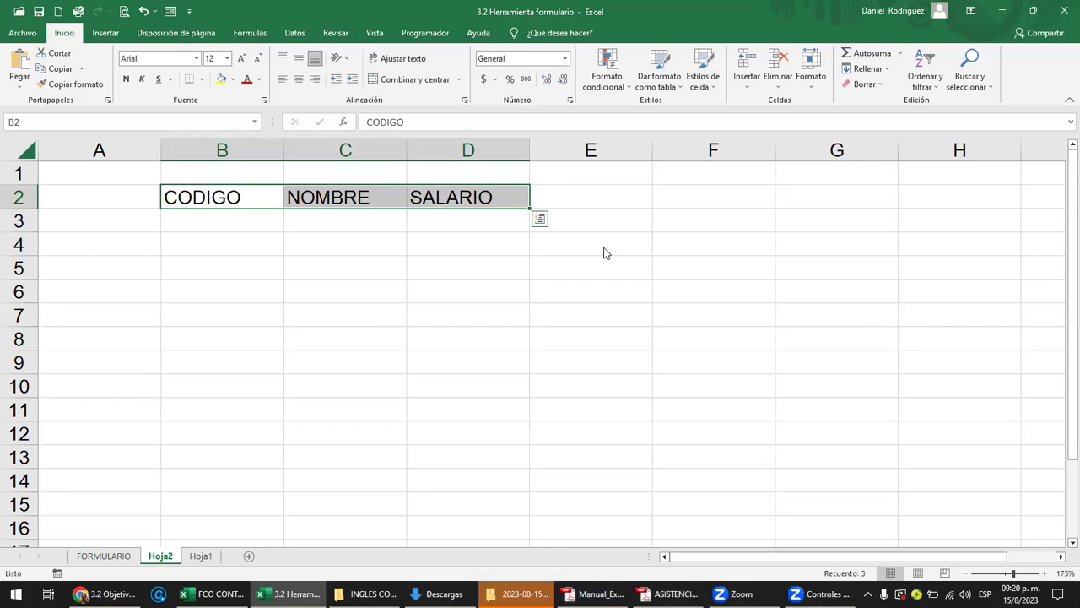
# - Enter the codes 1010 and 1020 under CODIGO
pyautogui.click(217, 222)
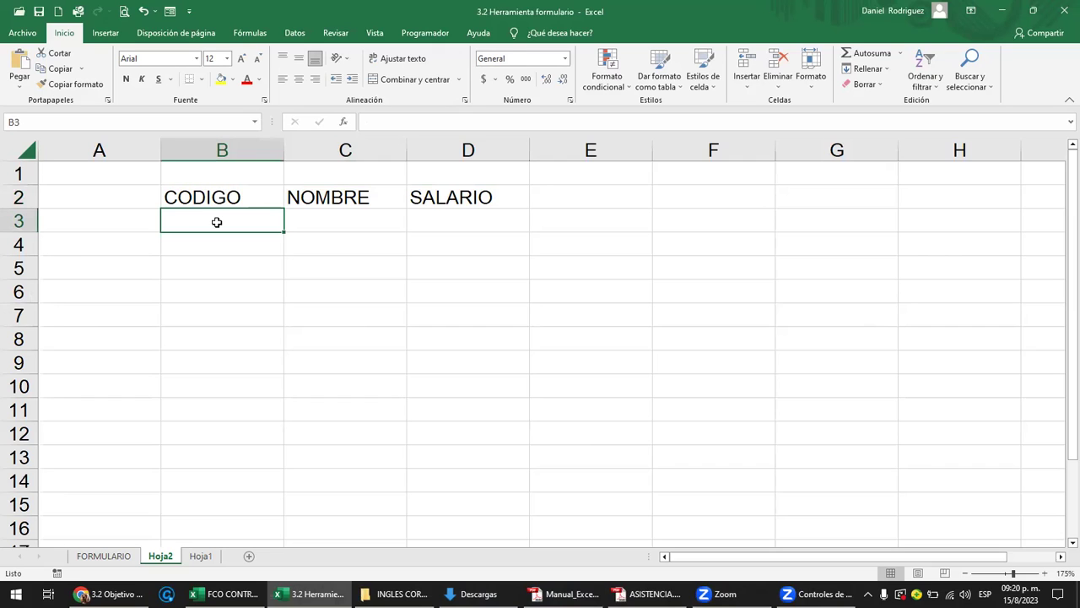
pyautogui.write('1010')
pyautogui.press('Return')
pyautogui.write('1020')
pyautogui.press('Up')
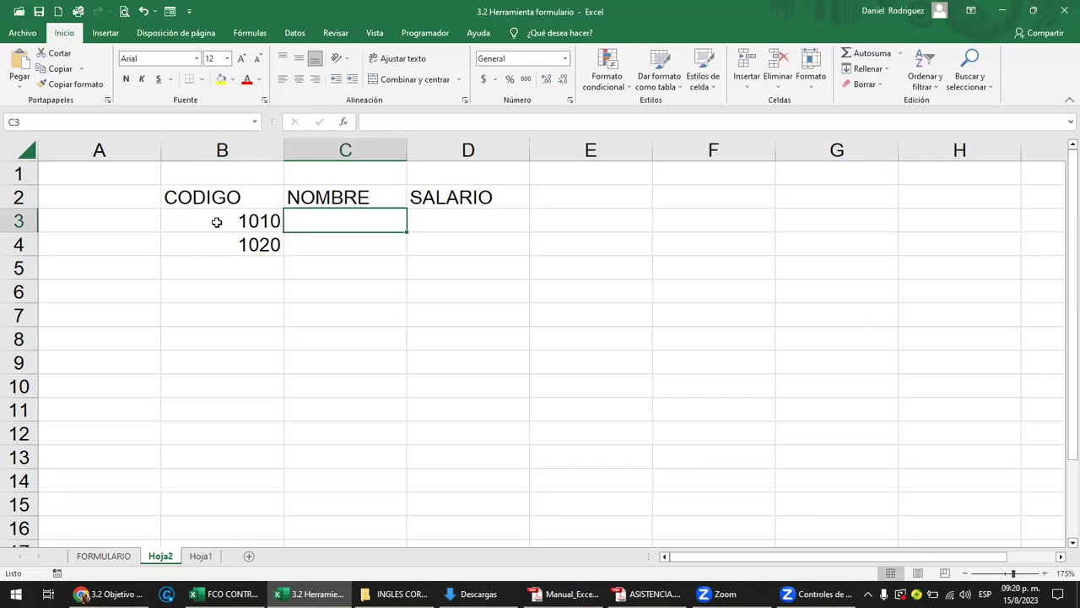
# - Fill in the two employee names and salaries 500 and 600, and widen column B
pyautogui.write('JUAN')
pyautogui.press('Return')
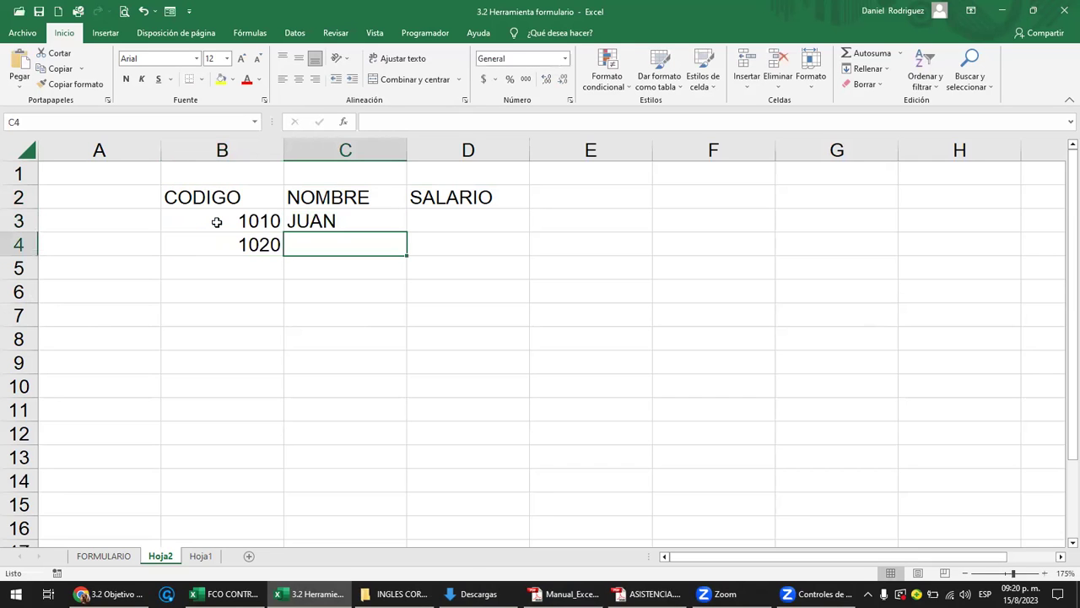
pyautogui.write('ROSA')
pyautogui.press('Tab')
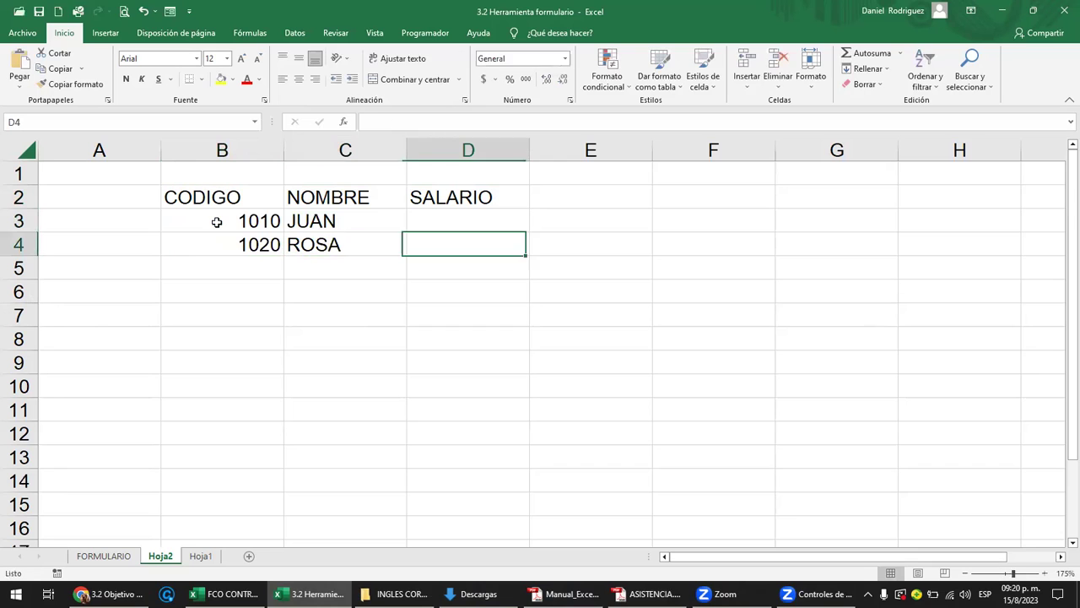
pyautogui.press('Up')
pyautogui.write('500')
pyautogui.press('Return')
pyautogui.write('600')
pyautogui.press('Return')
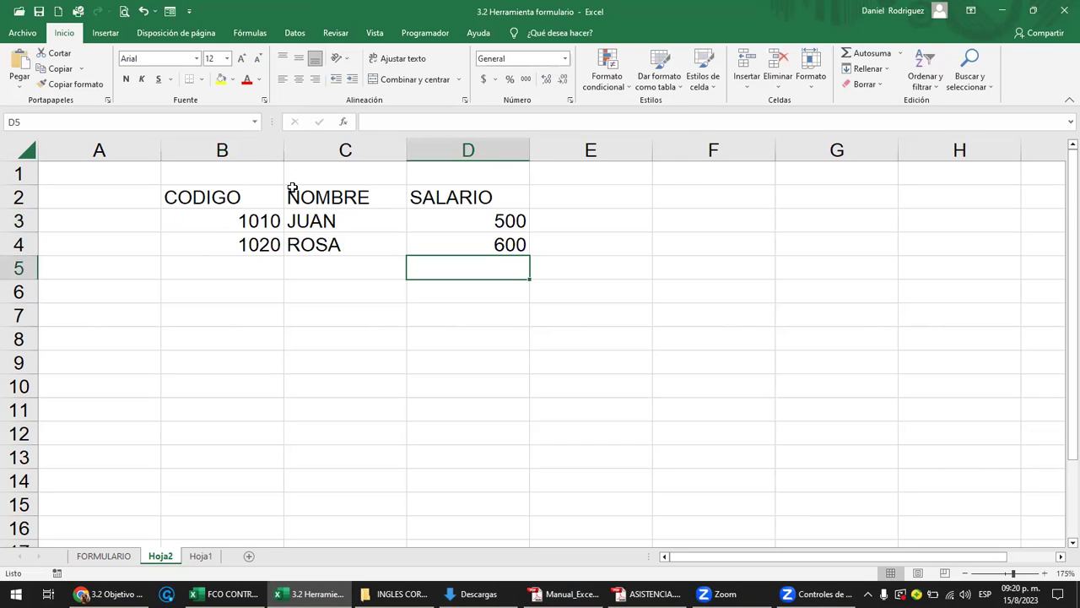
pyautogui.moveTo(284, 150); pyautogui.dragTo(313, 149)
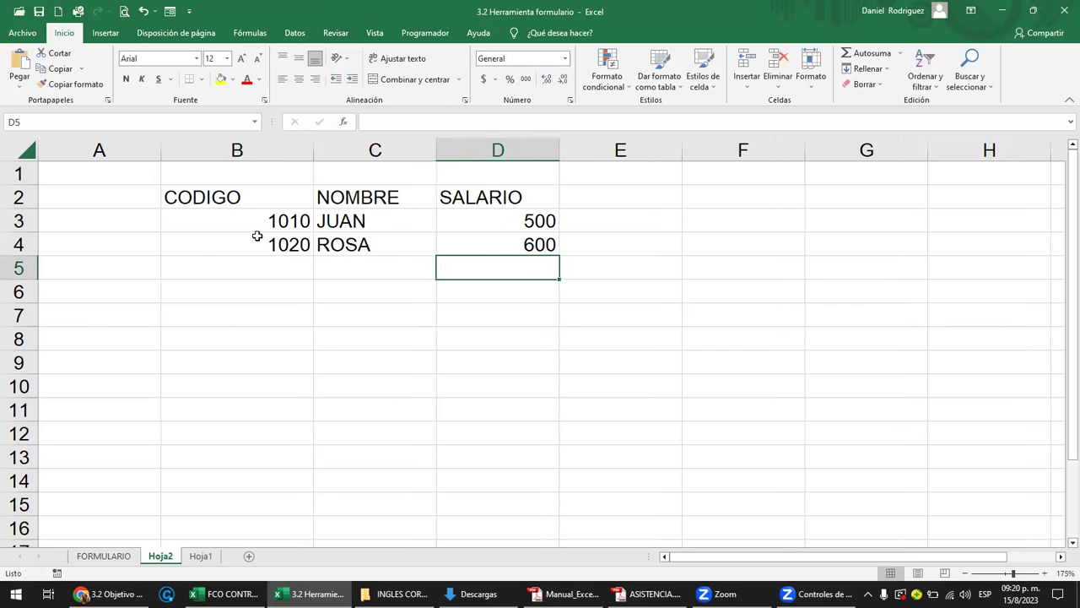
pyautogui.moveTo(224, 151); pyautogui.dragTo(506, 150)
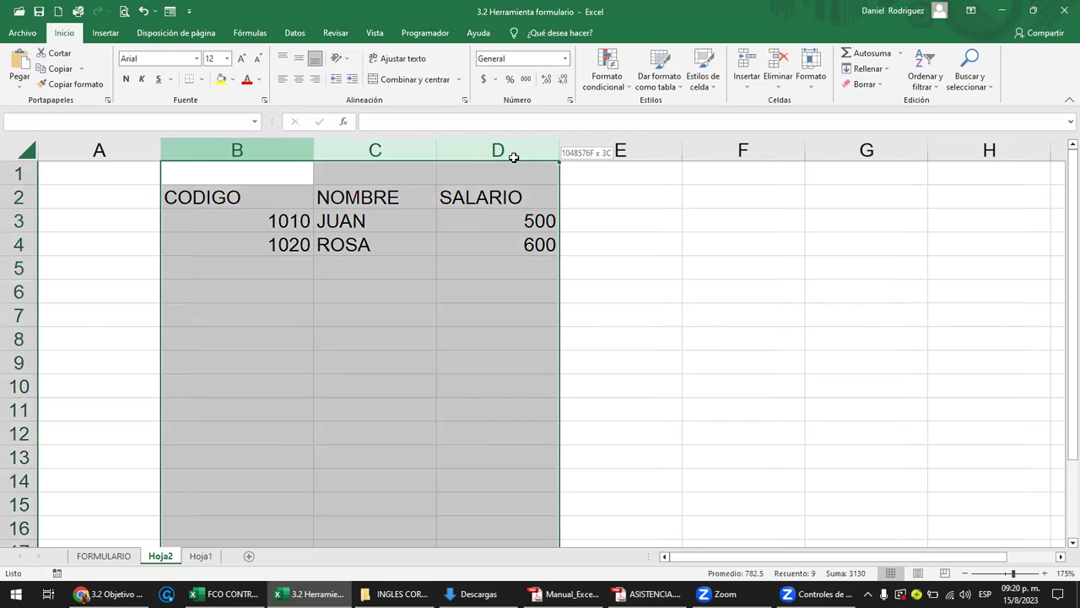
# - Center the contents of columns B through D
pyautogui.click(298, 79)
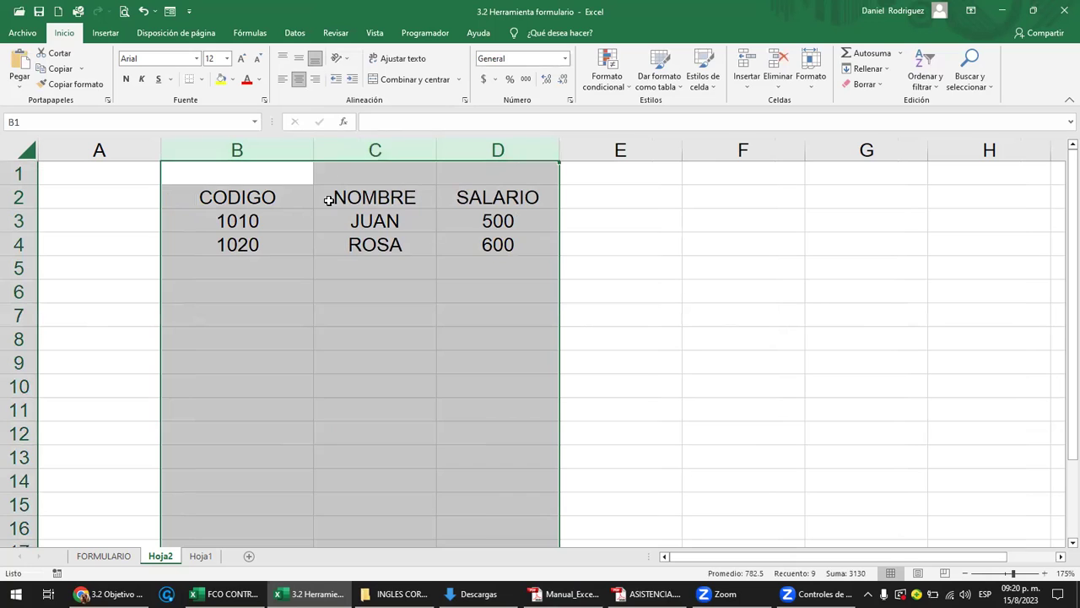
pyautogui.click(375, 34)
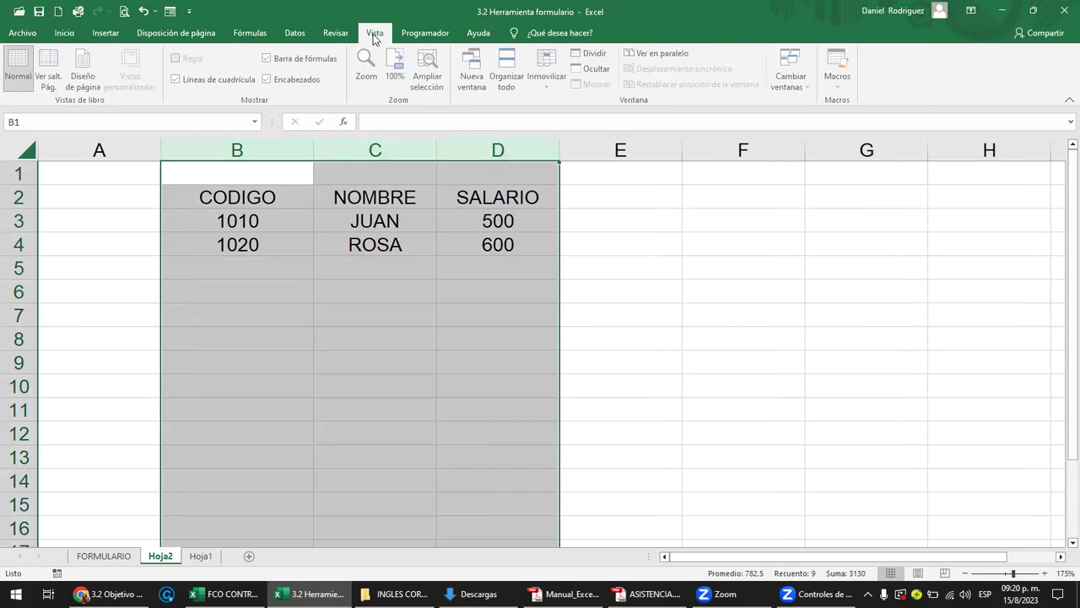
pyautogui.click(632, 330)
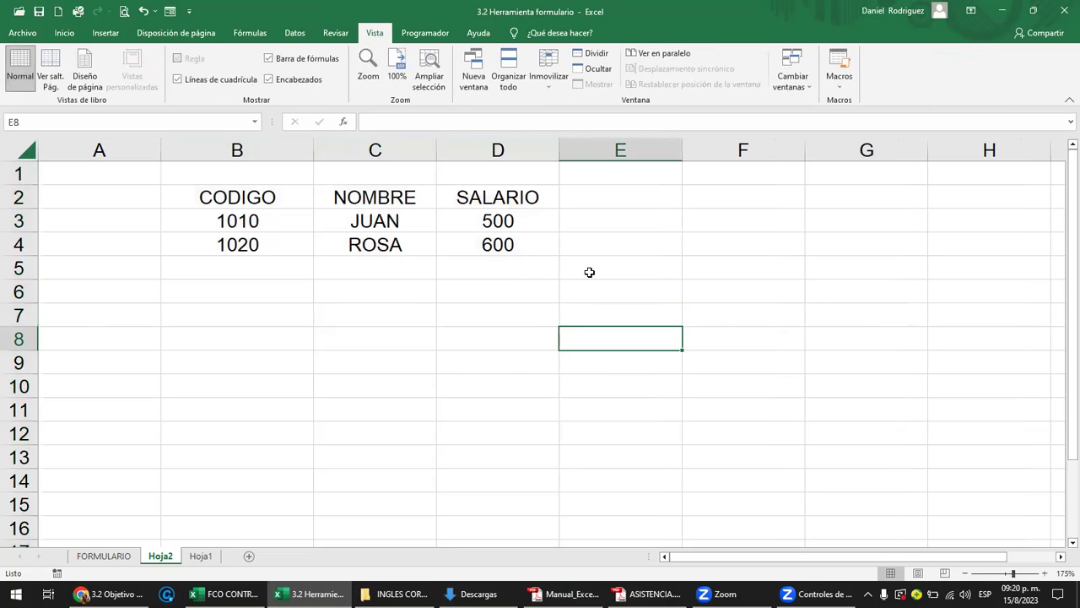
pyautogui.click(591, 272)
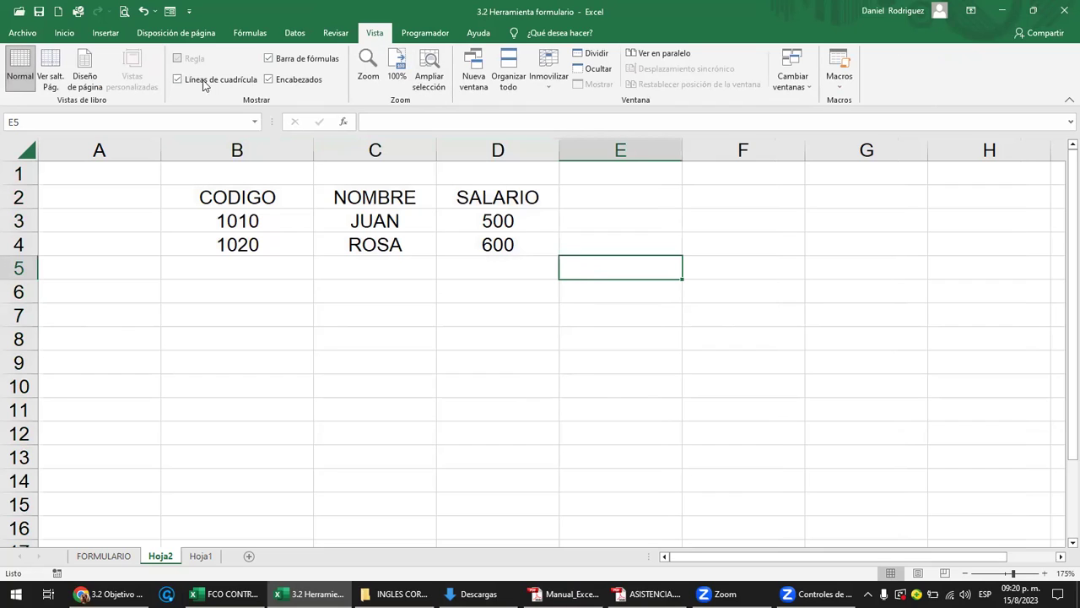
# - Hide the gridlines on Hoja2 and reselect the list's headers and records
pyautogui.click(177, 80)
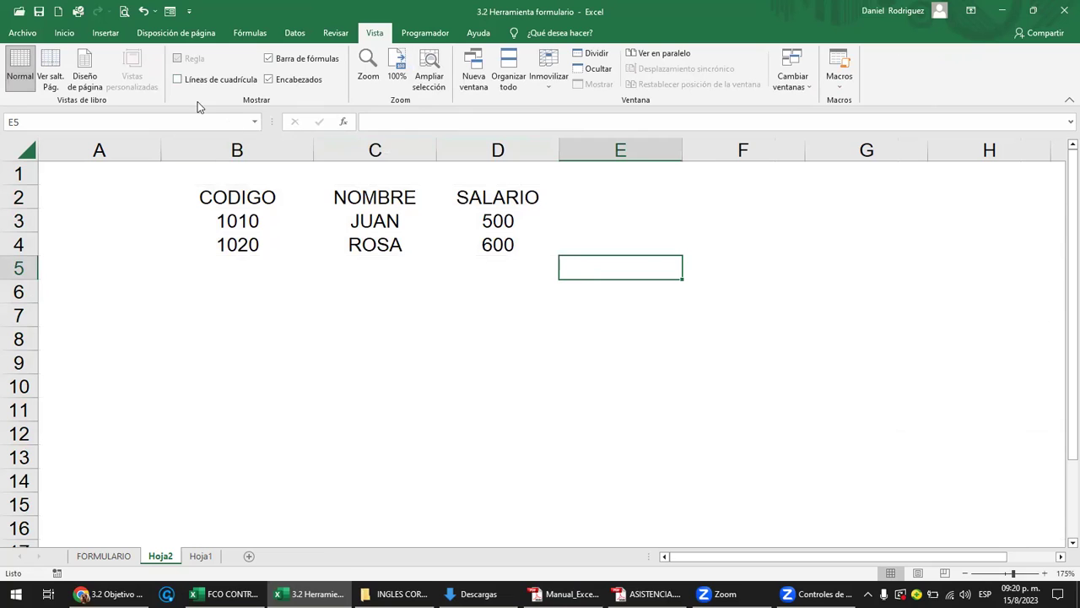
pyautogui.click(196, 83)
pyautogui.click(196, 81)
pyautogui.moveTo(228, 197); pyautogui.dragTo(509, 195)
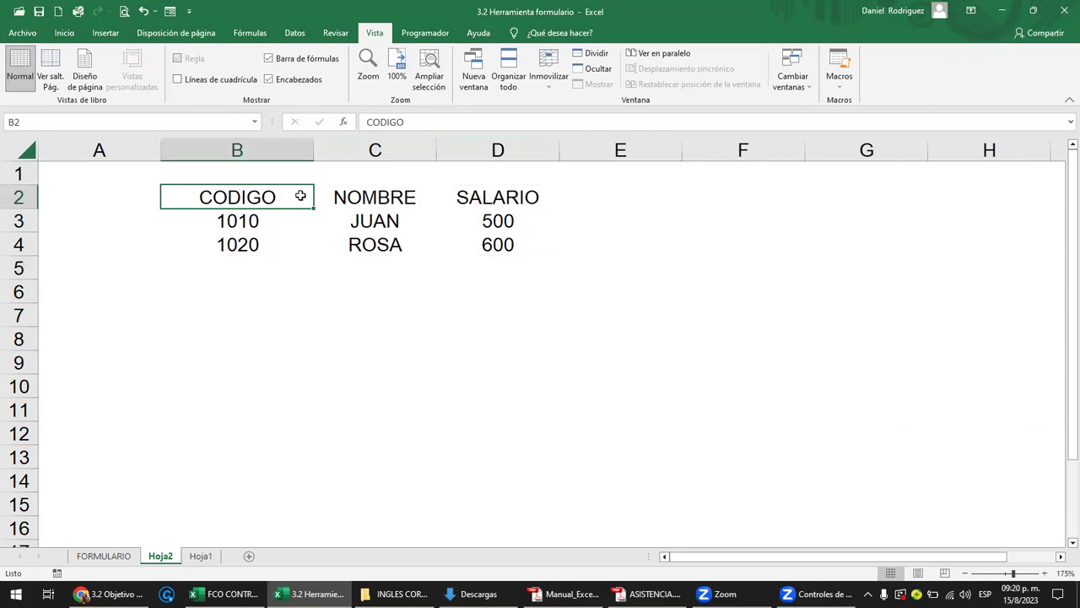
pyautogui.click(493, 196)
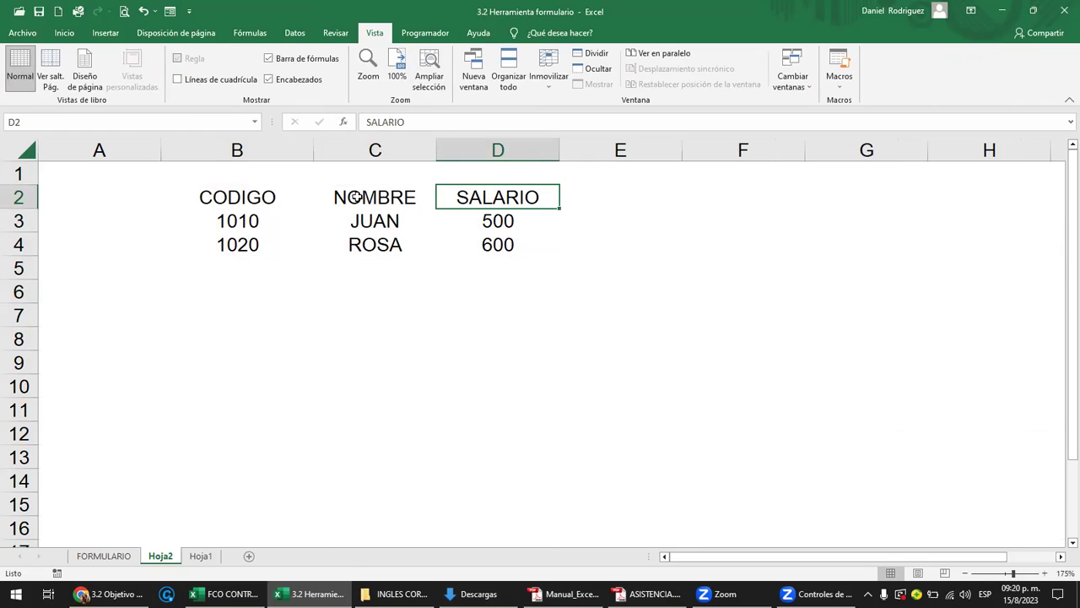
pyautogui.moveTo(233, 197); pyautogui.dragTo(472, 240)
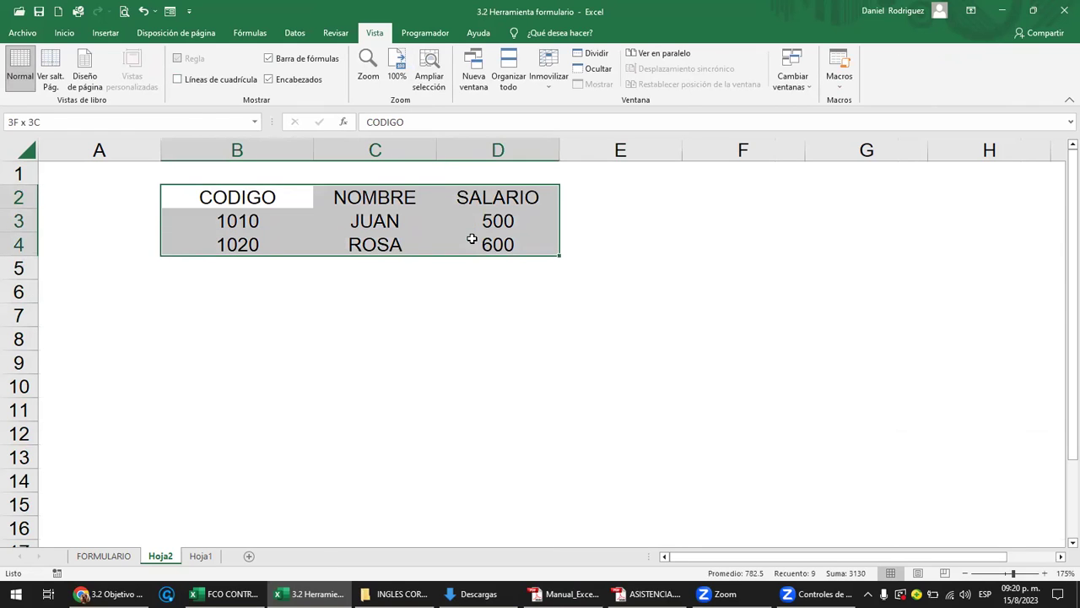
pyautogui.click(354, 197)
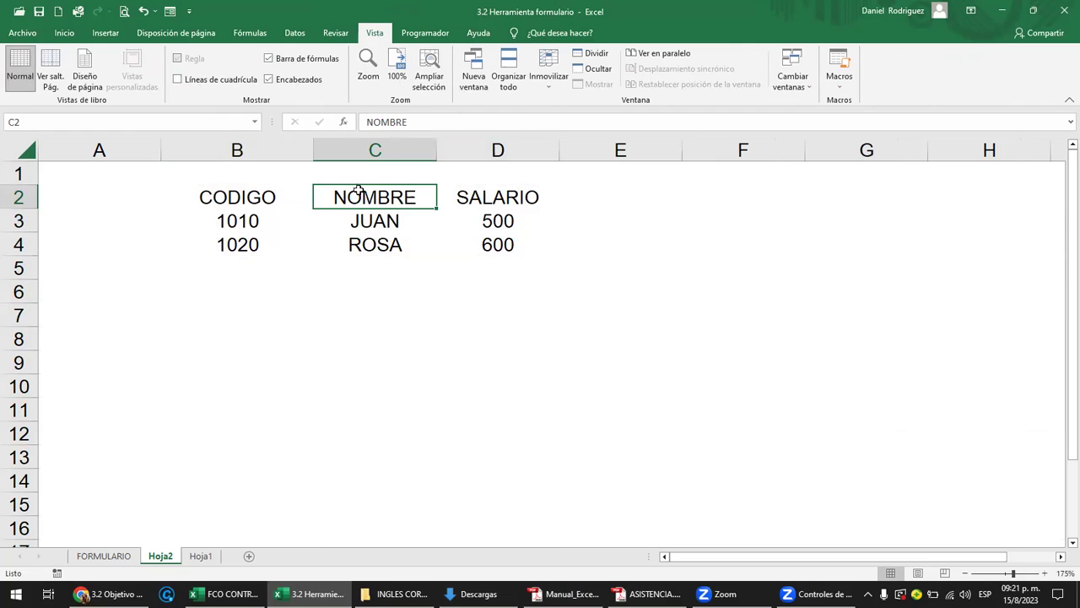
# - Switch to the FORMULARIO sheet and select the ZONA header cell
pyautogui.click(104, 556)
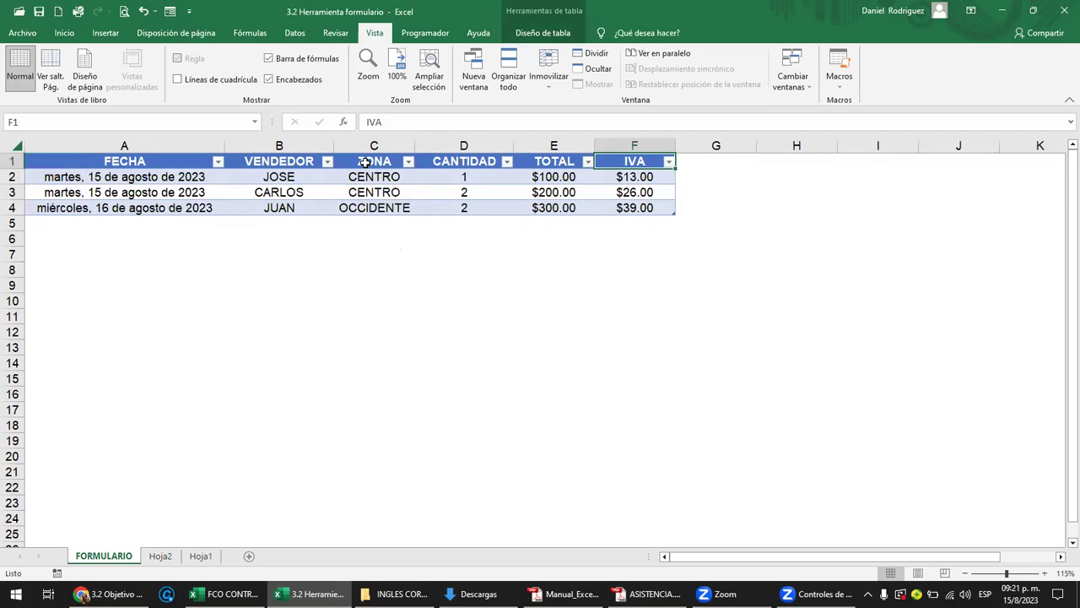
pyautogui.click(367, 162)
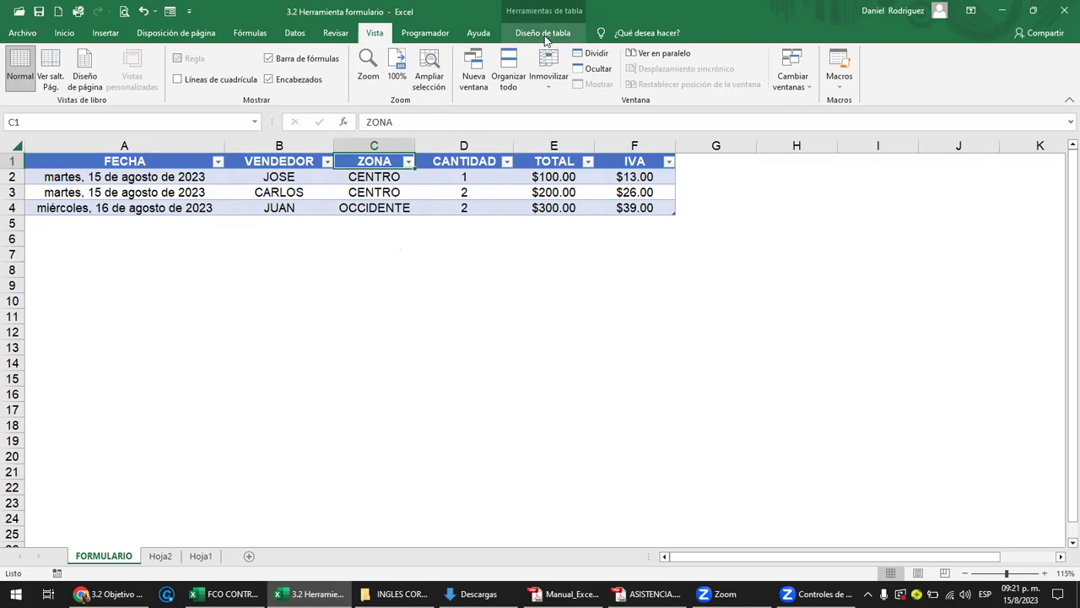
pyautogui.click(463, 254)
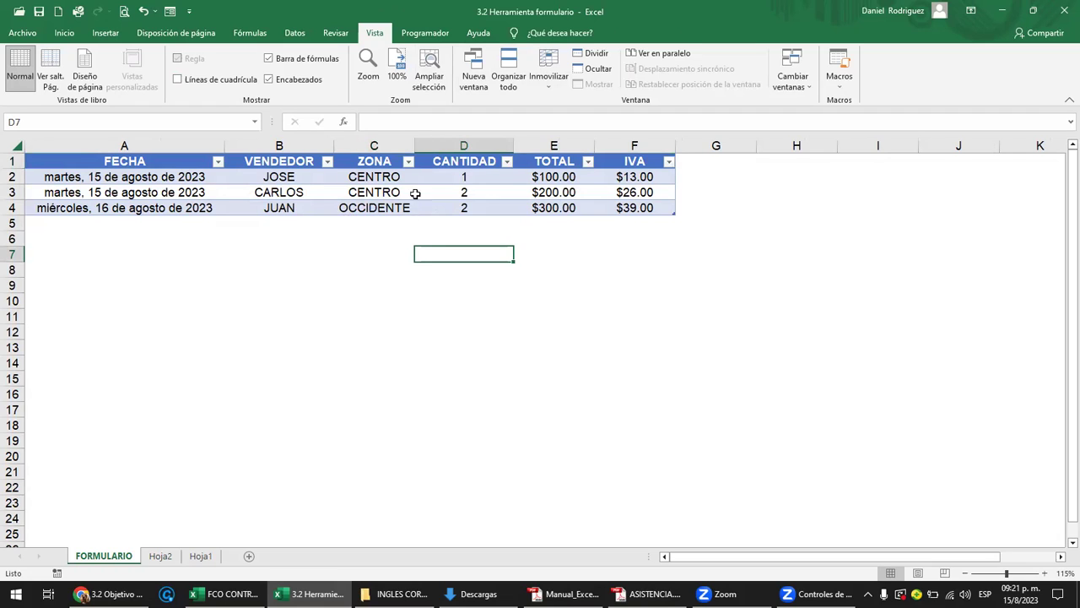
pyautogui.click(394, 166)
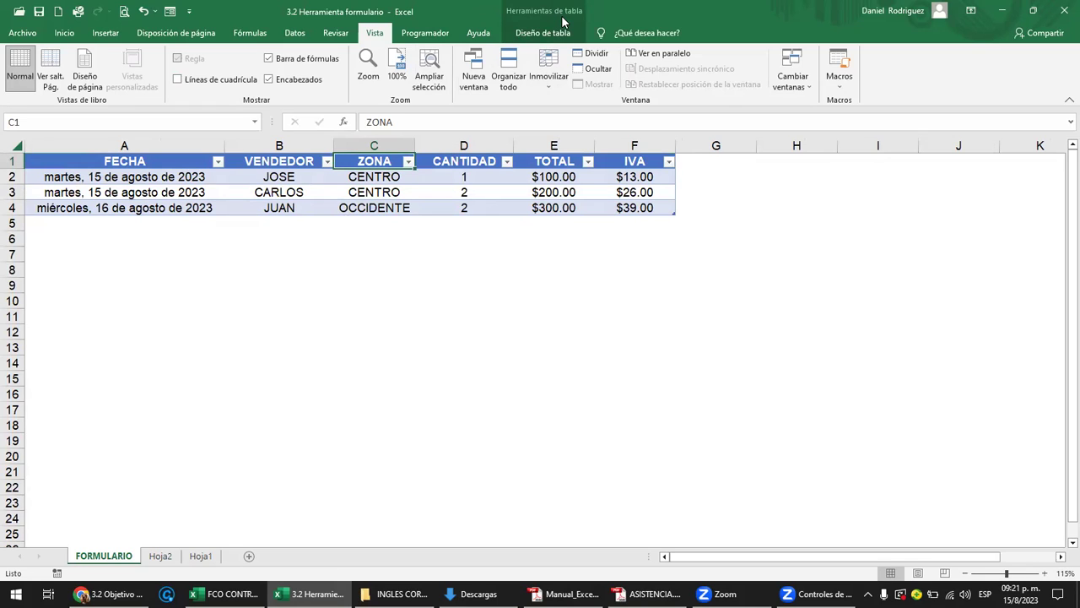
# - Check in the Name Manager that Tabla1 refers to $A$2:$F$4
pyautogui.click(252, 33)
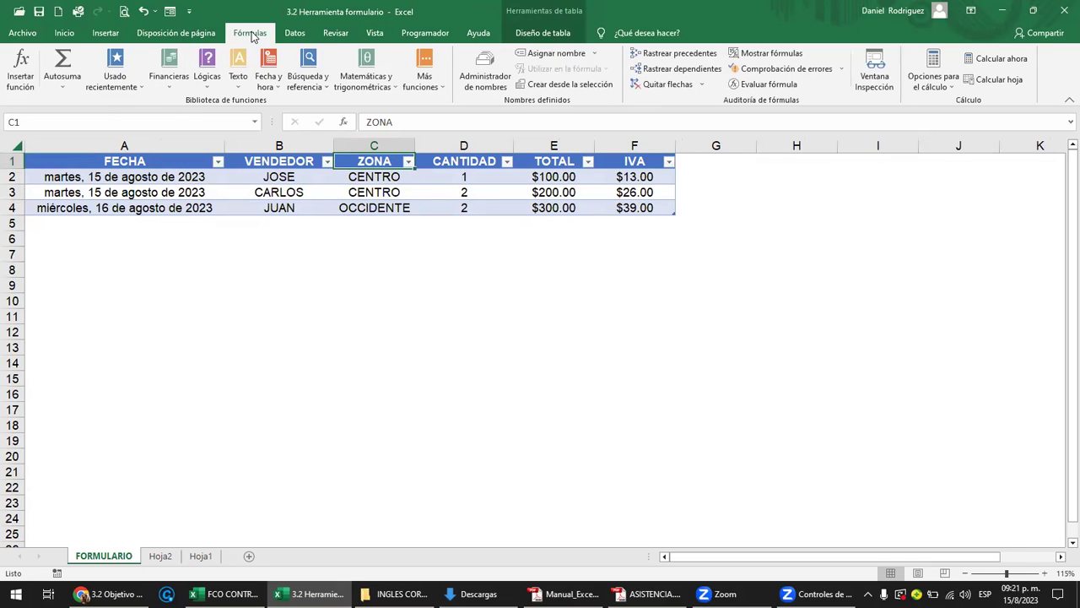
pyautogui.click(488, 76)
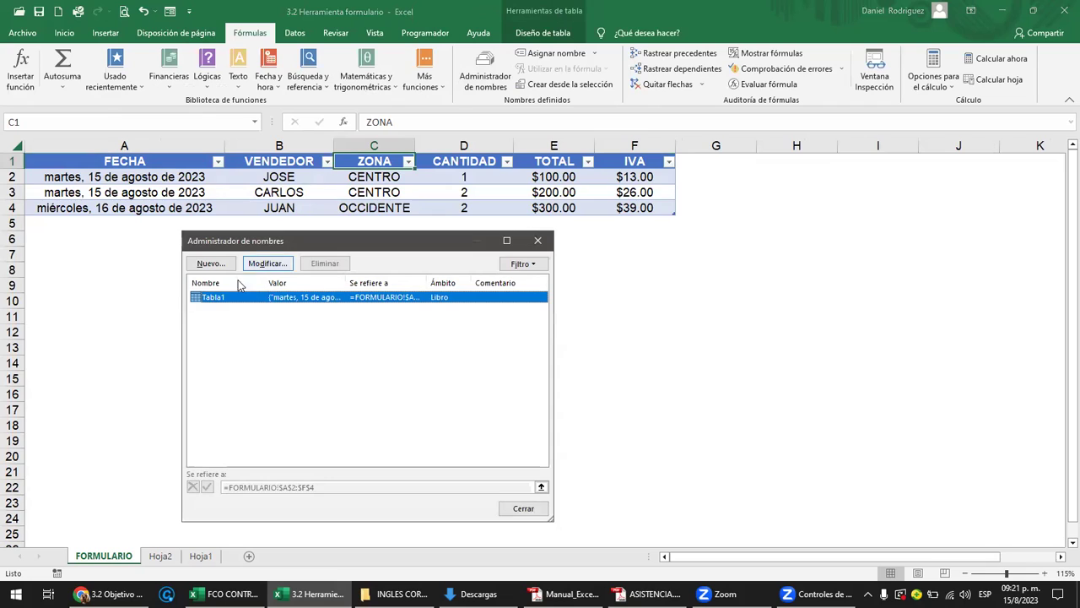
pyautogui.click(211, 332)
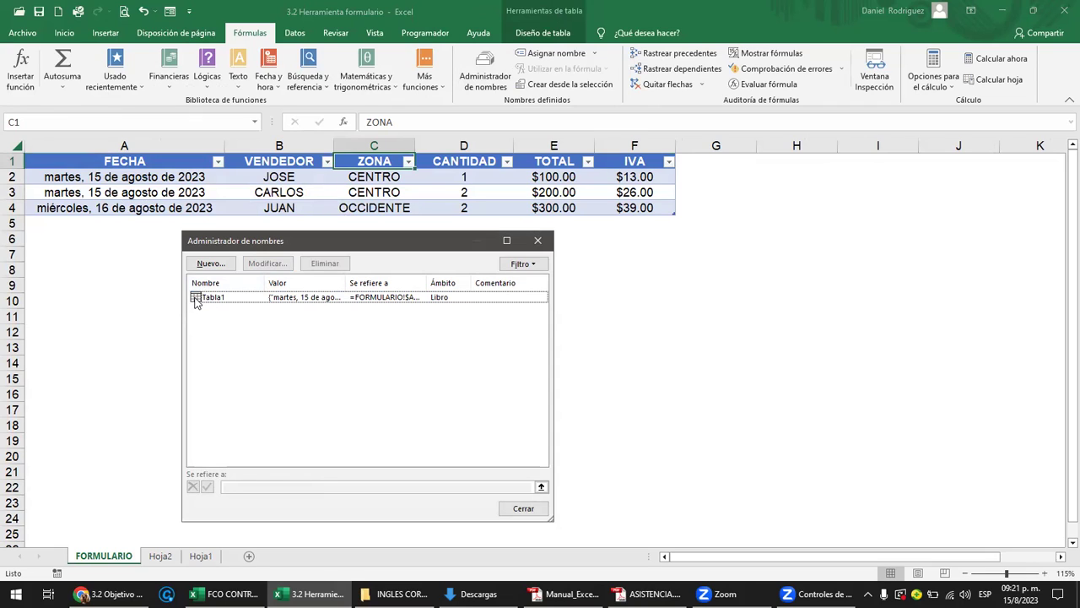
pyautogui.click(196, 300)
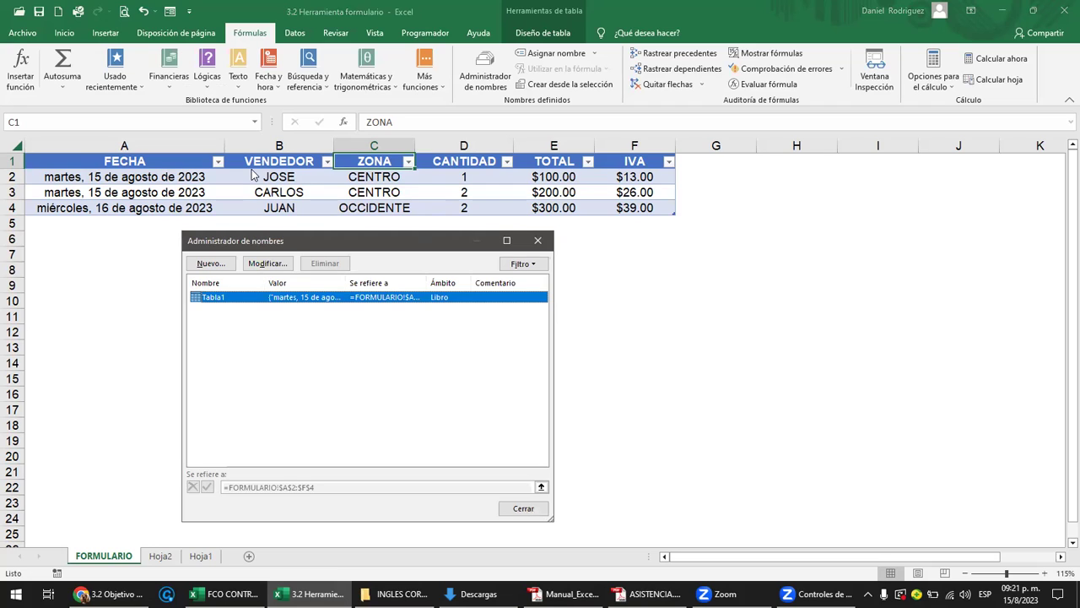
pyautogui.click(537, 241)
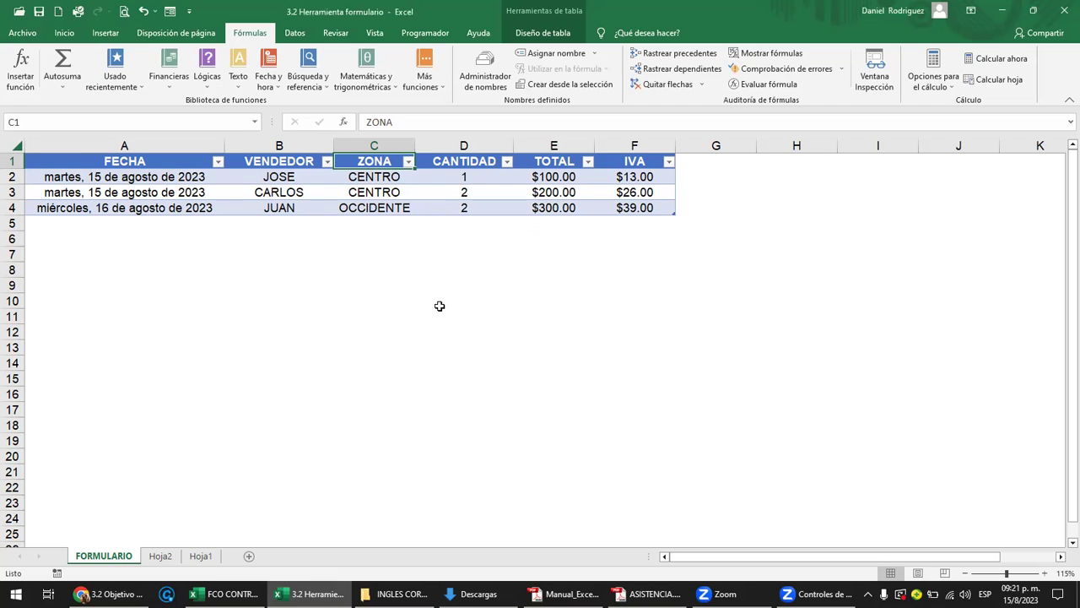
# - On Hoja2, total the salaries in D8 with =SUMA(D3:D4)
pyautogui.click(201, 557)
pyautogui.moveTo(311, 593)
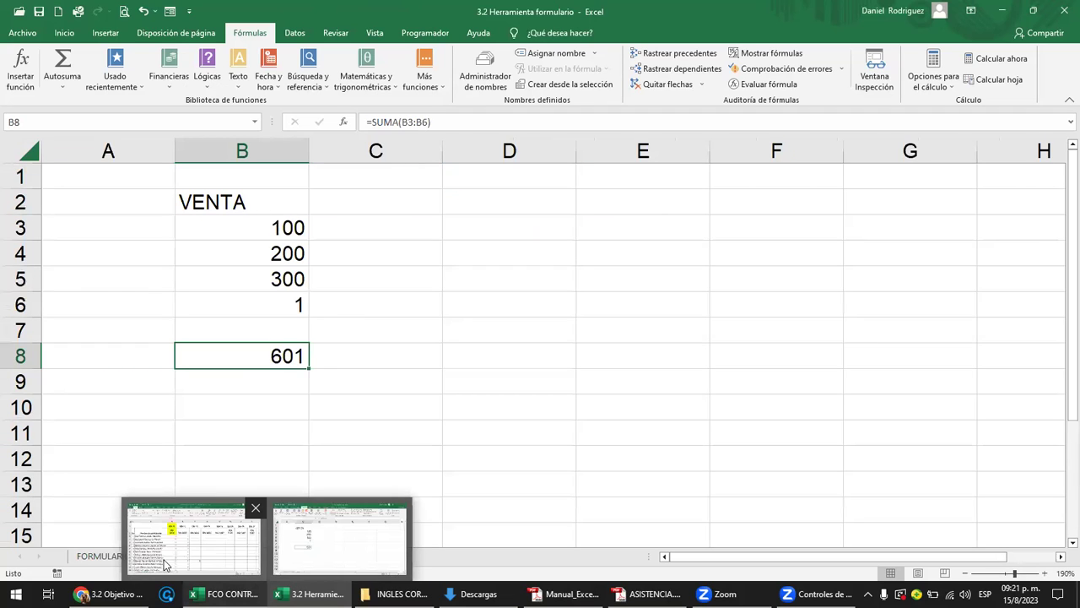
pyautogui.click(176, 452)
pyautogui.click(160, 556)
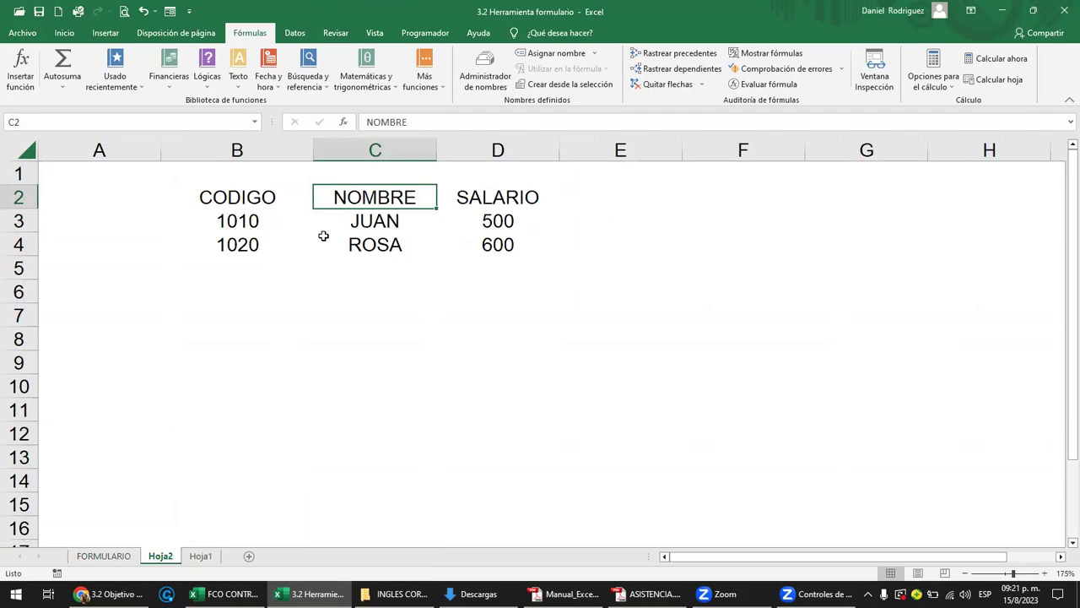
pyautogui.click(253, 201)
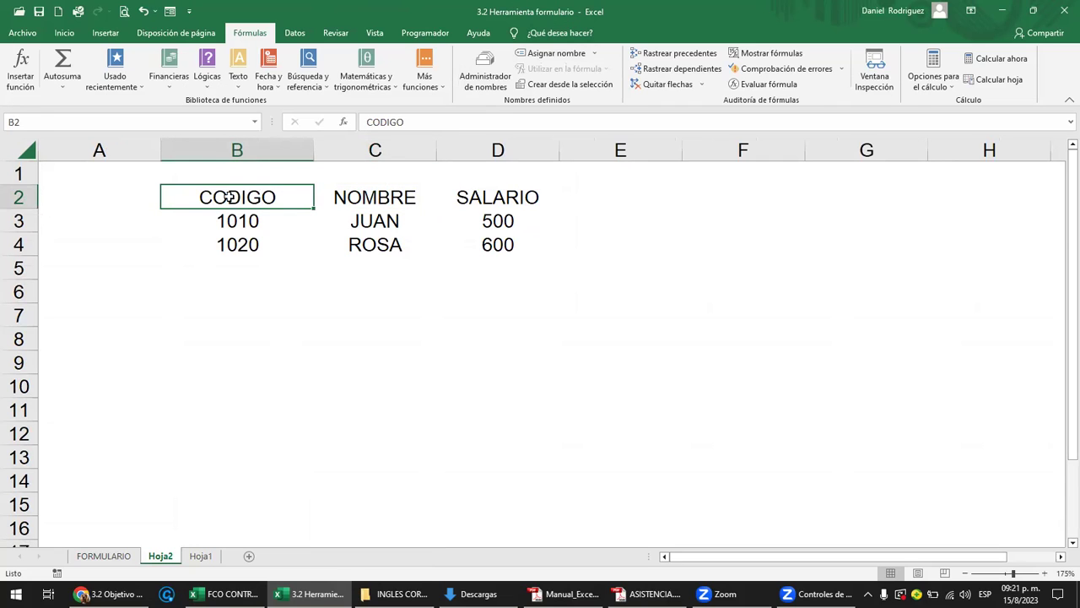
pyautogui.moveTo(228, 196); pyautogui.dragTo(486, 243)
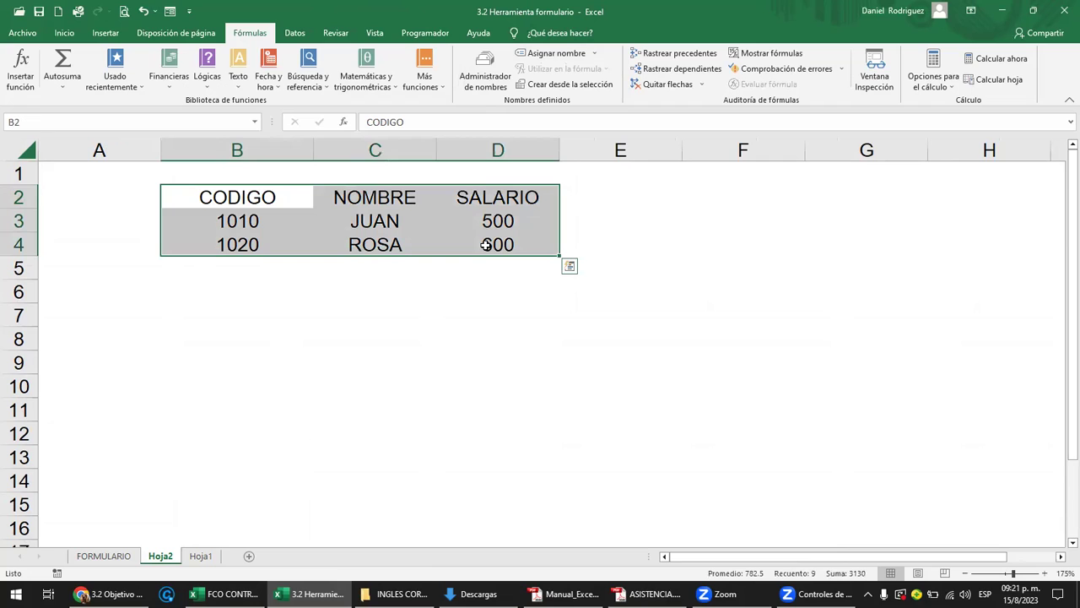
pyautogui.click(506, 333)
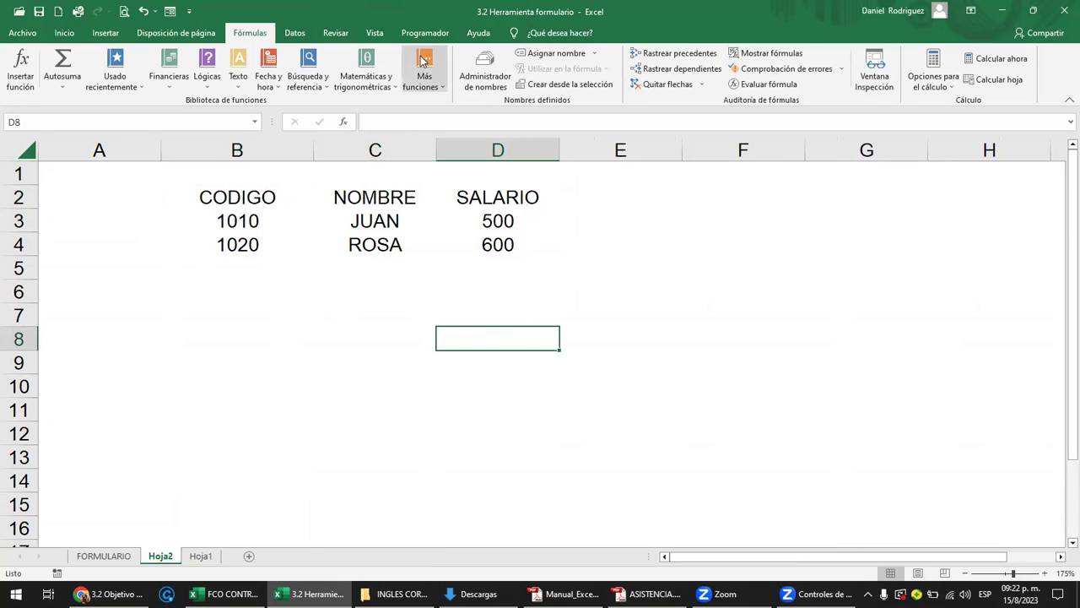
pyautogui.write('=SUMA')
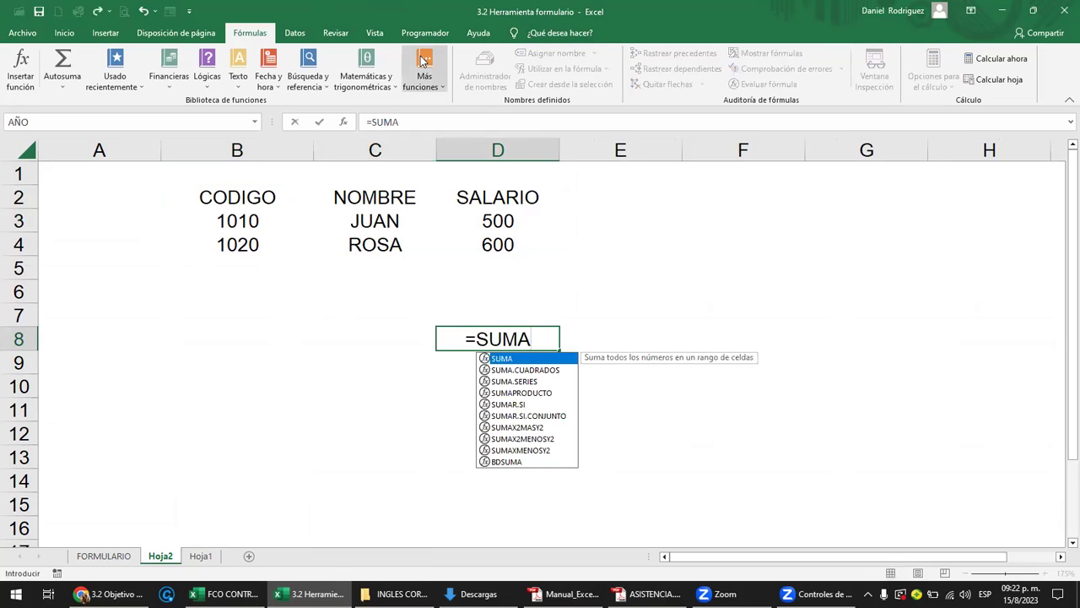
pyautogui.write('(')
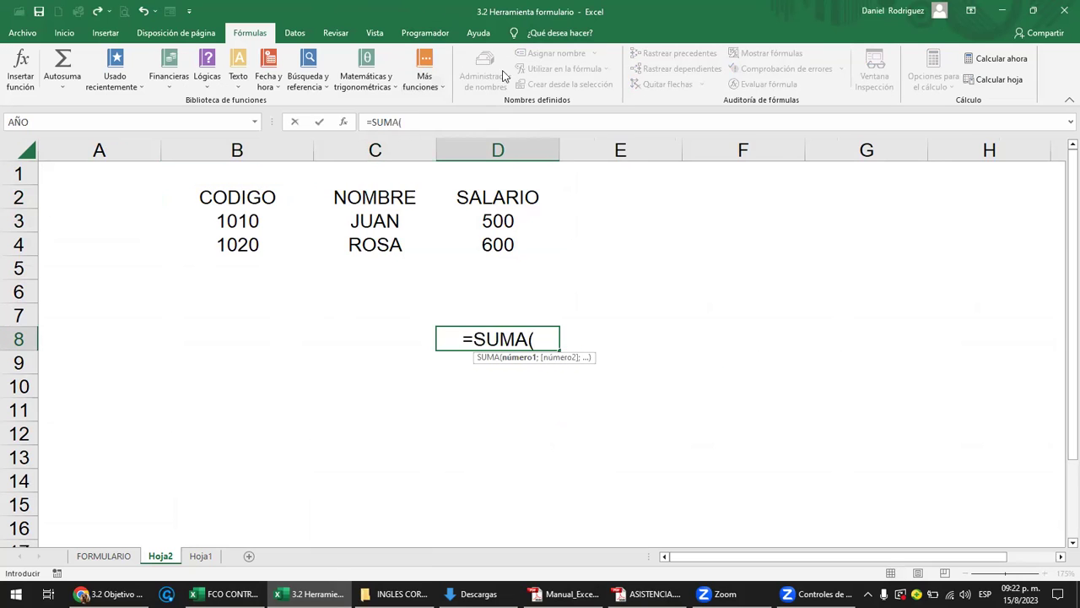
pyautogui.moveTo(511, 214); pyautogui.dragTo(510, 234)
pyautogui.press('Return')
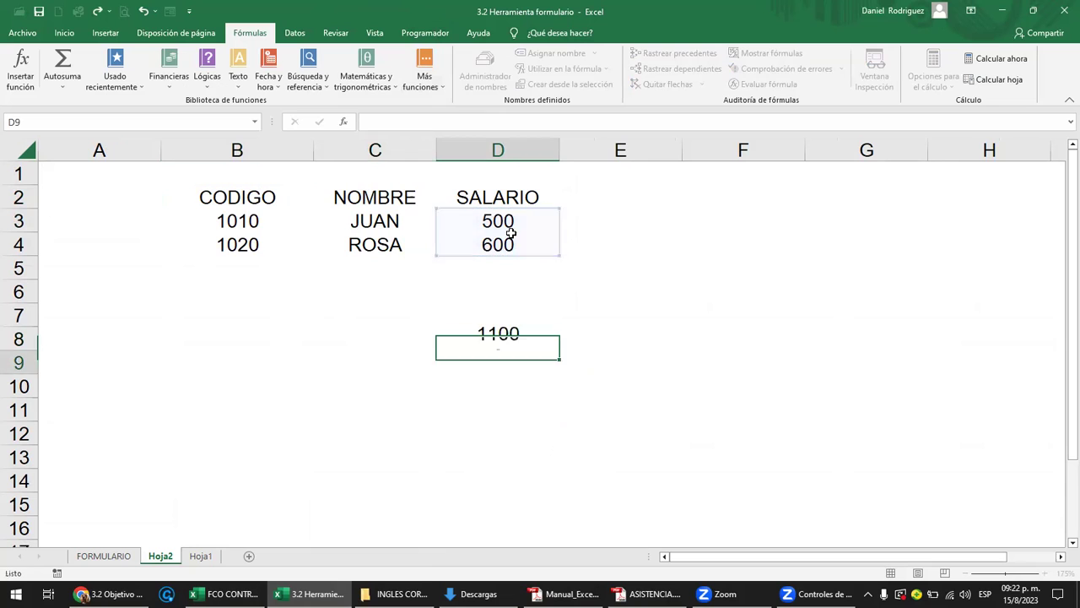
# - Enter 1 in D5 and D6 and confirm the D8 total still covers only D3:D4
pyautogui.click(504, 265)
pyautogui.write('1')
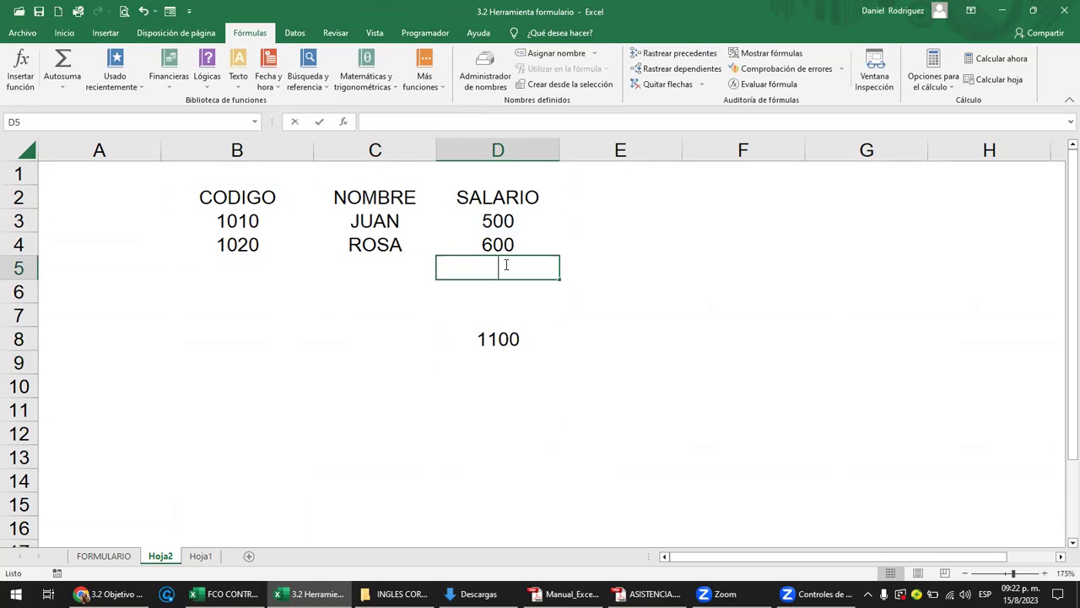
pyautogui.press('Return')
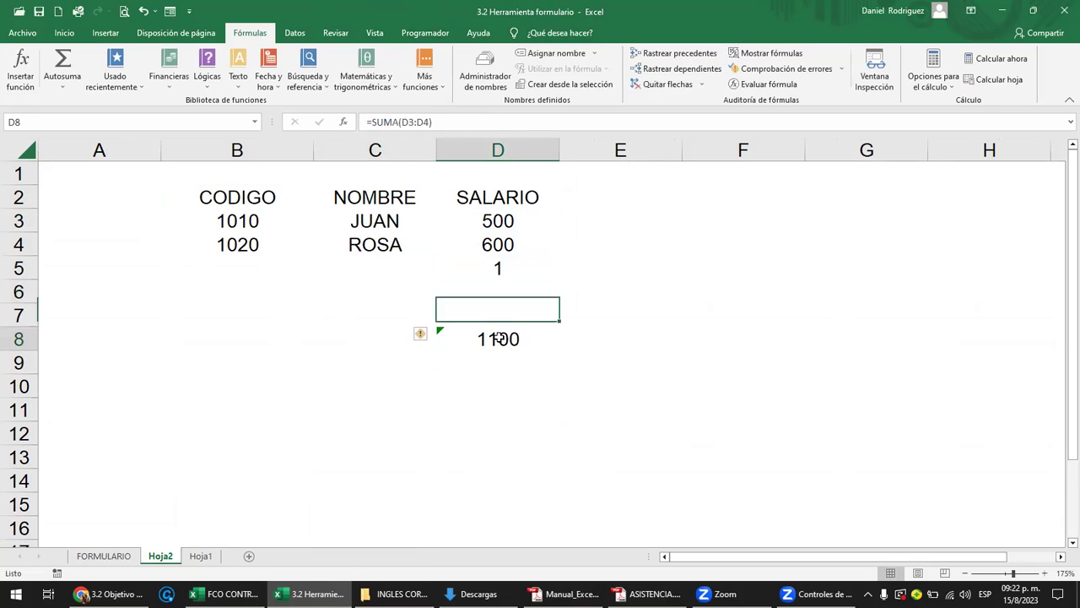
pyautogui.doubleClick(497, 342)
pyautogui.press('Escape')
pyautogui.click(504, 287)
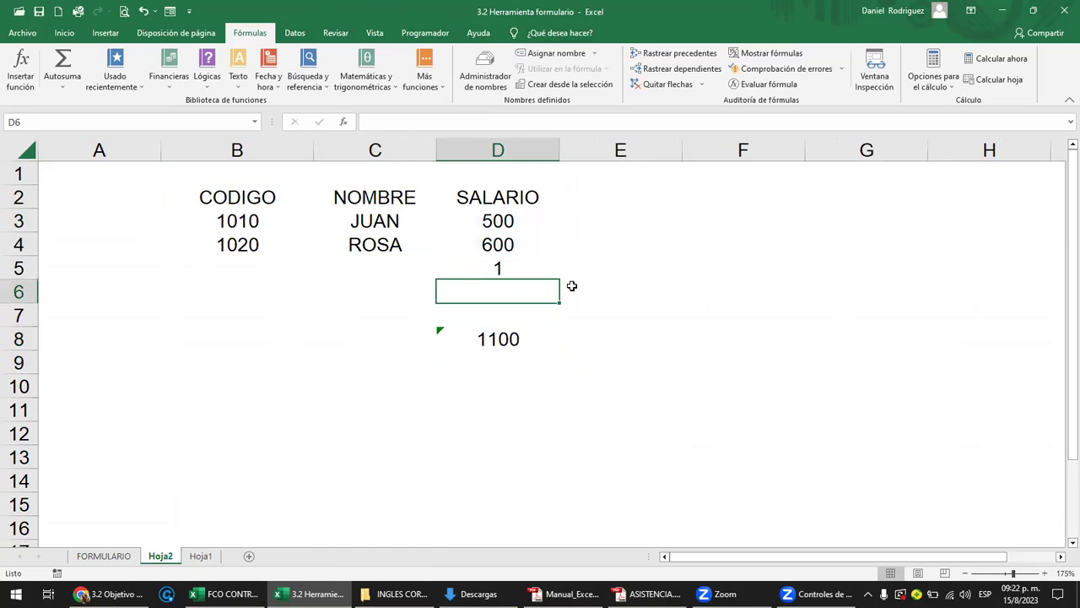
pyautogui.write('1')
pyautogui.press('Return')
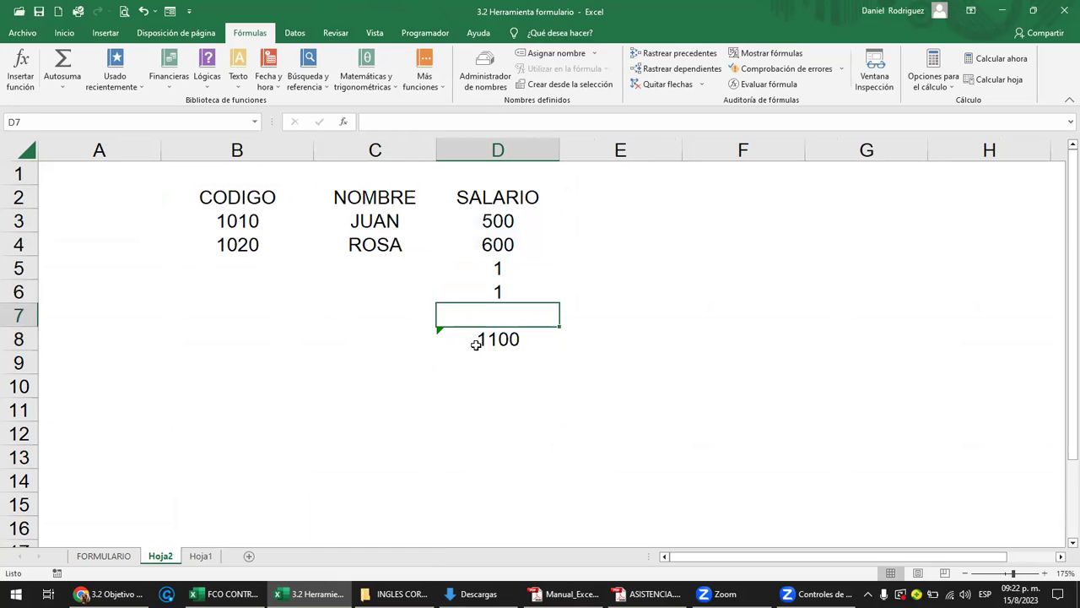
pyautogui.doubleClick(480, 342)
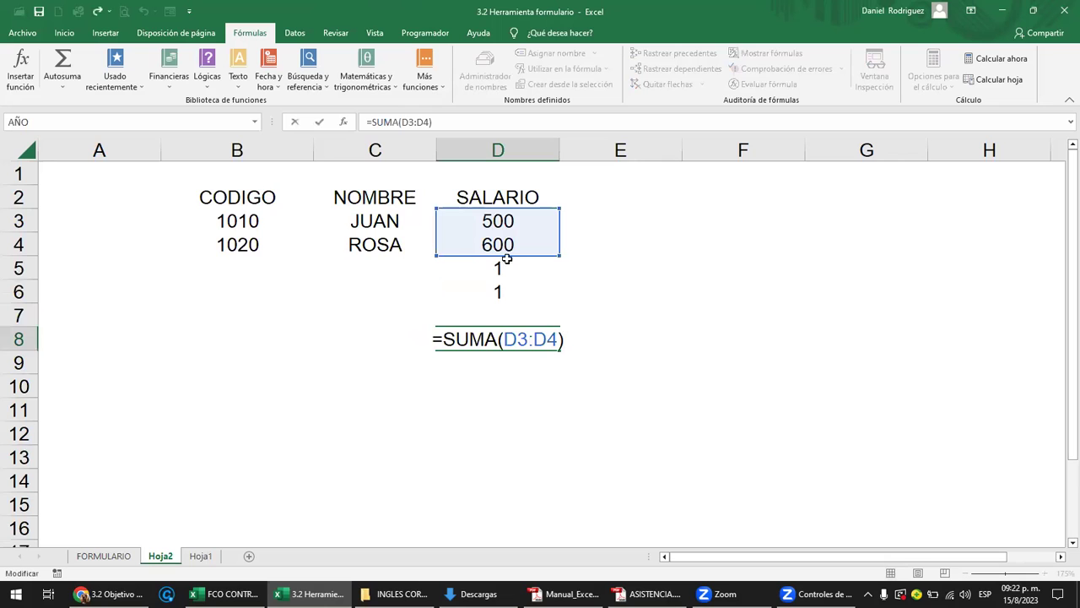
pyautogui.press('Escape')
# - Total the IVA column in F8 with =SUMA(Tabla1[IVA])
pyautogui.click(104, 555)
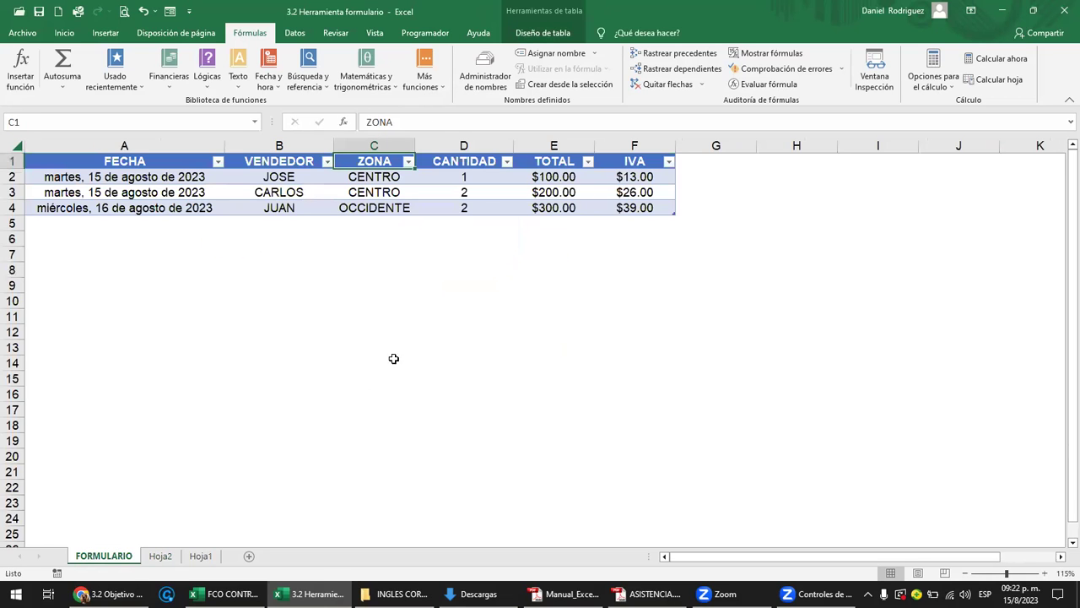
pyautogui.click(634, 268)
pyautogui.write('=')
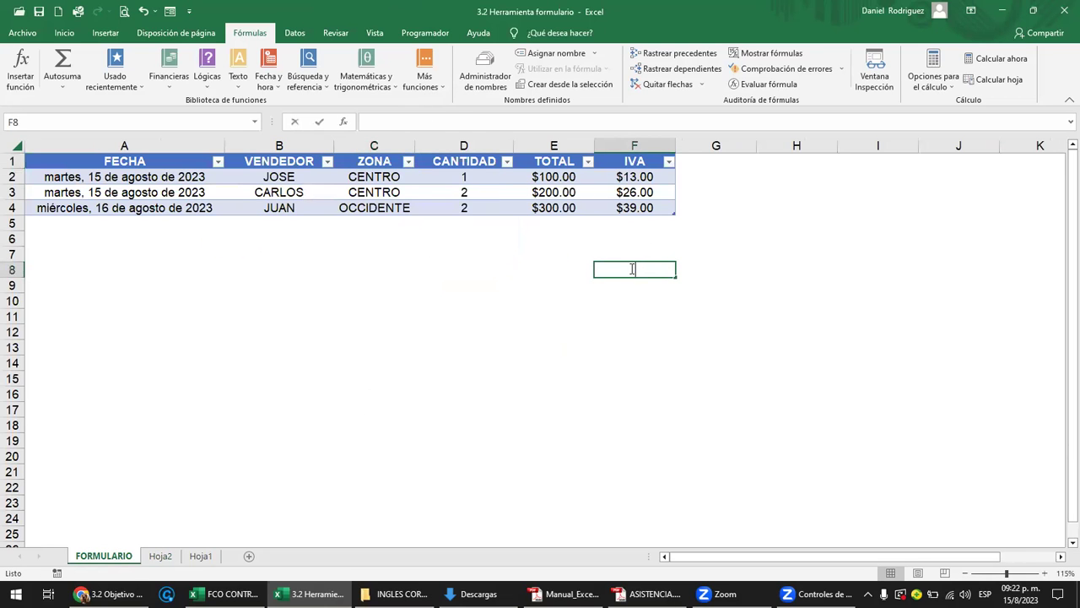
pyautogui.write('SUMA')
pyautogui.press('BackSpace')
pyautogui.write('MA(')
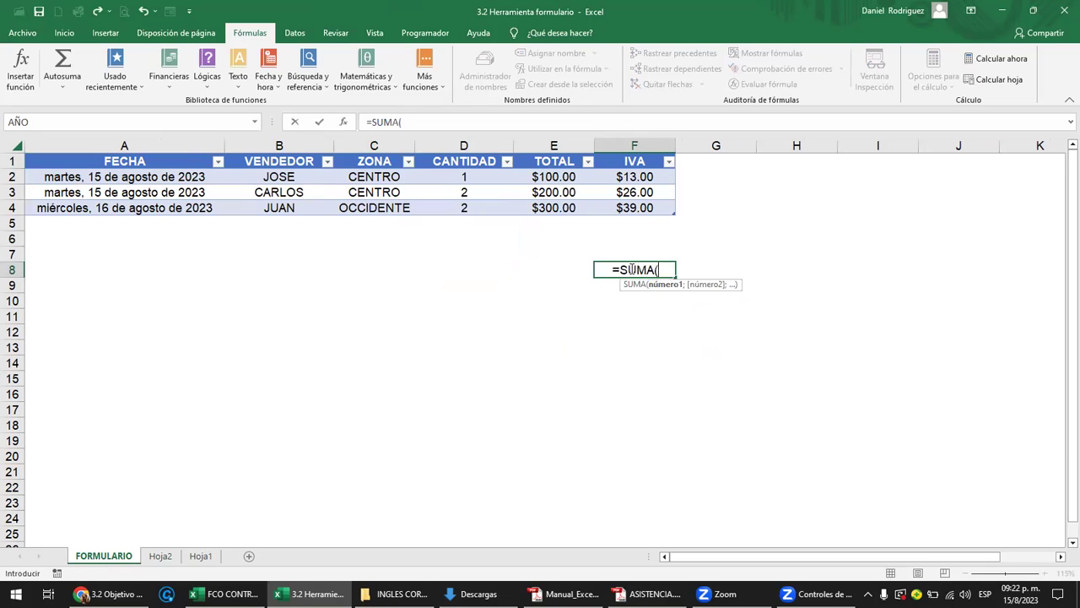
pyautogui.moveTo(642, 181); pyautogui.dragTo(639, 207)
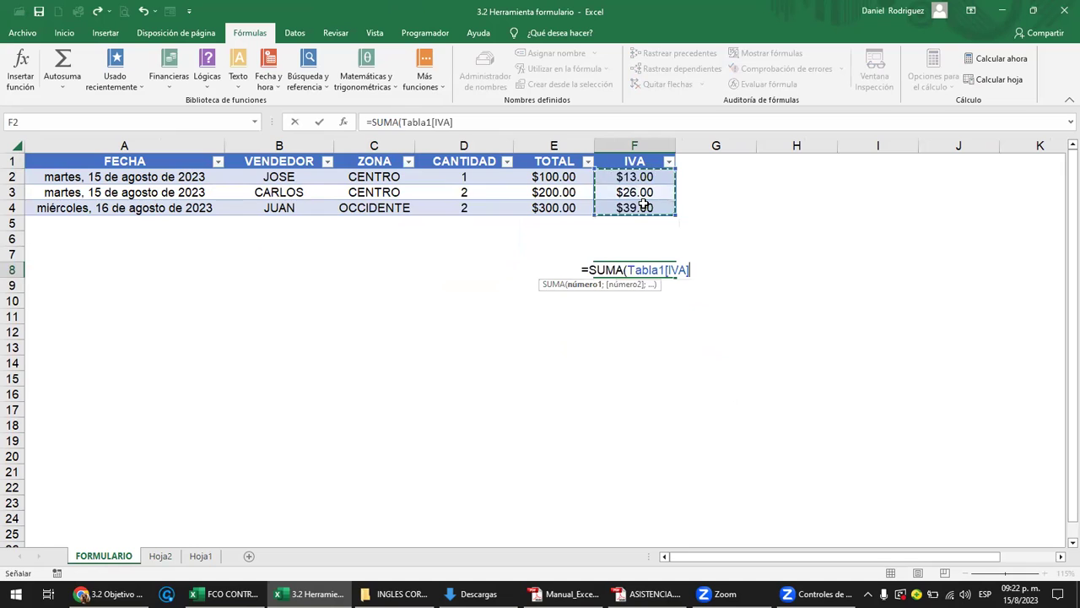
pyautogui.press('Return')
# - Test the total with 100 in F5 and F6, then undo the entries and table expansion
pyautogui.press('Up')
pyautogui.press('Up')
pyautogui.press('Up')
pyautogui.press('Up')
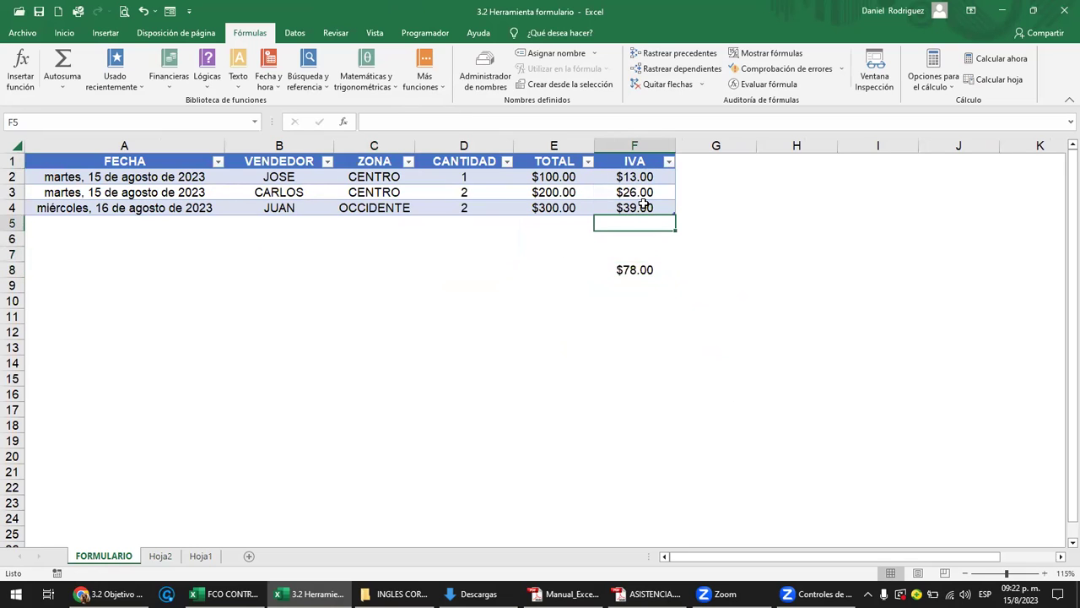
pyautogui.write('100')
pyautogui.press('Return')
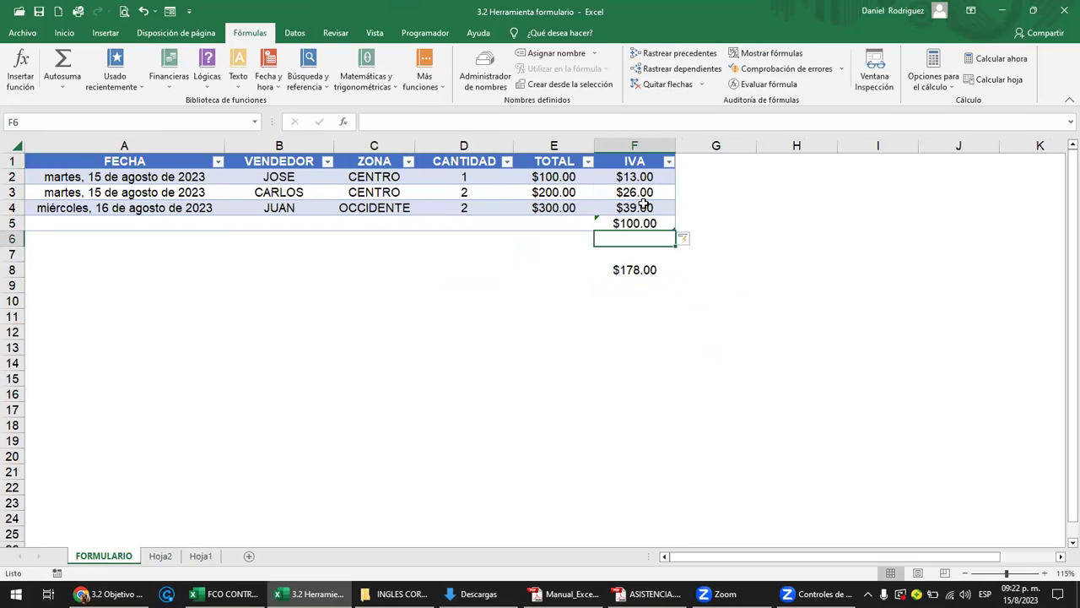
pyautogui.write('100')
pyautogui.press('Return')
pyautogui.press('Down')
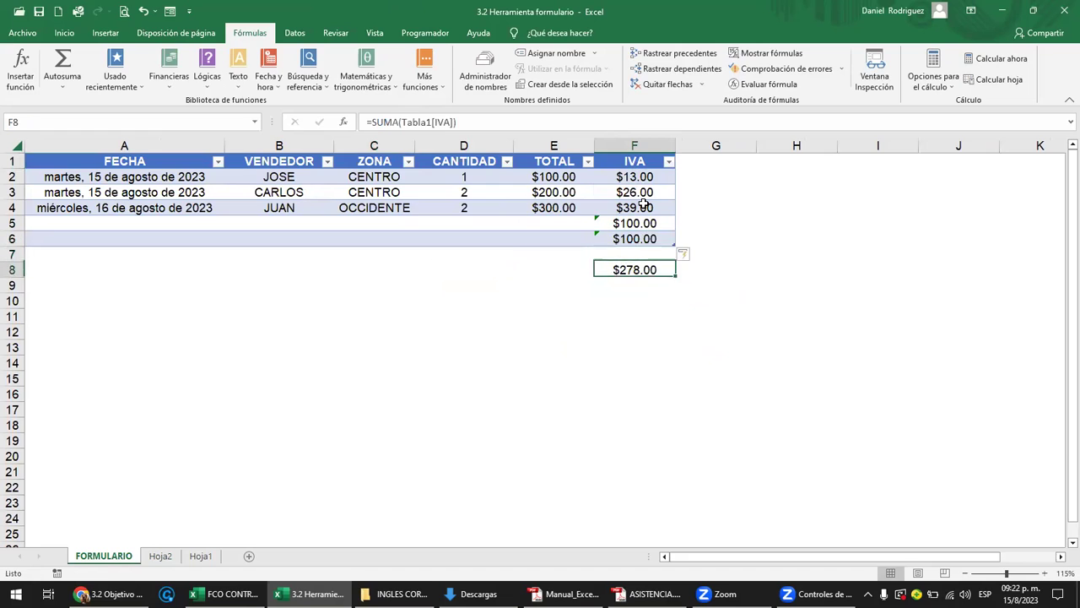
pyautogui.press('F2')
pyautogui.press('Escape')
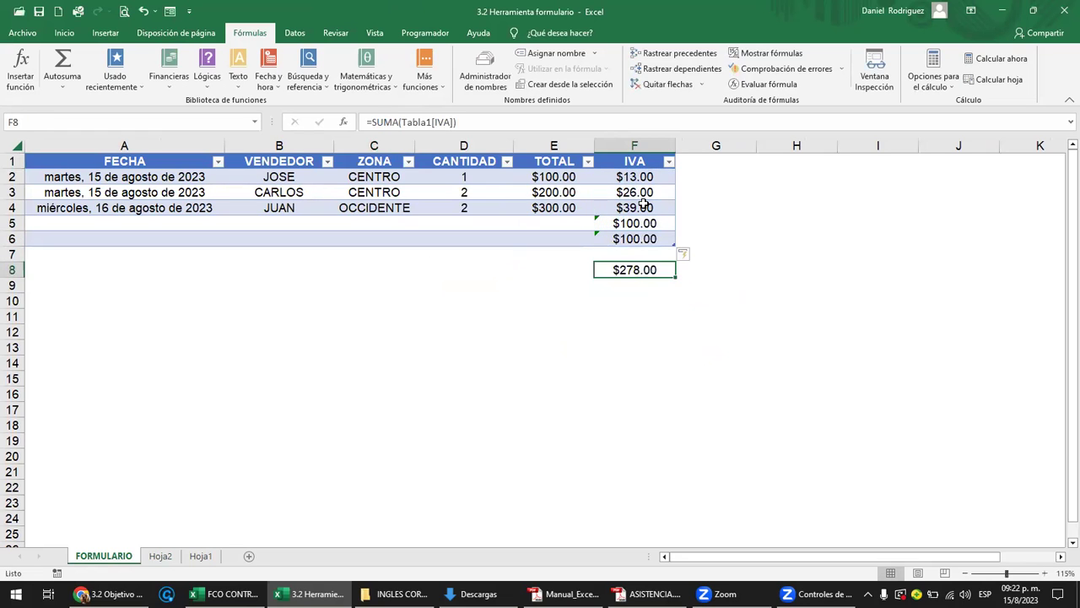
pyautogui.hotkey('ctrl', 'z')
pyautogui.hotkey('ctrl', 'z')
pyautogui.hotkey('ctrl', 'z')
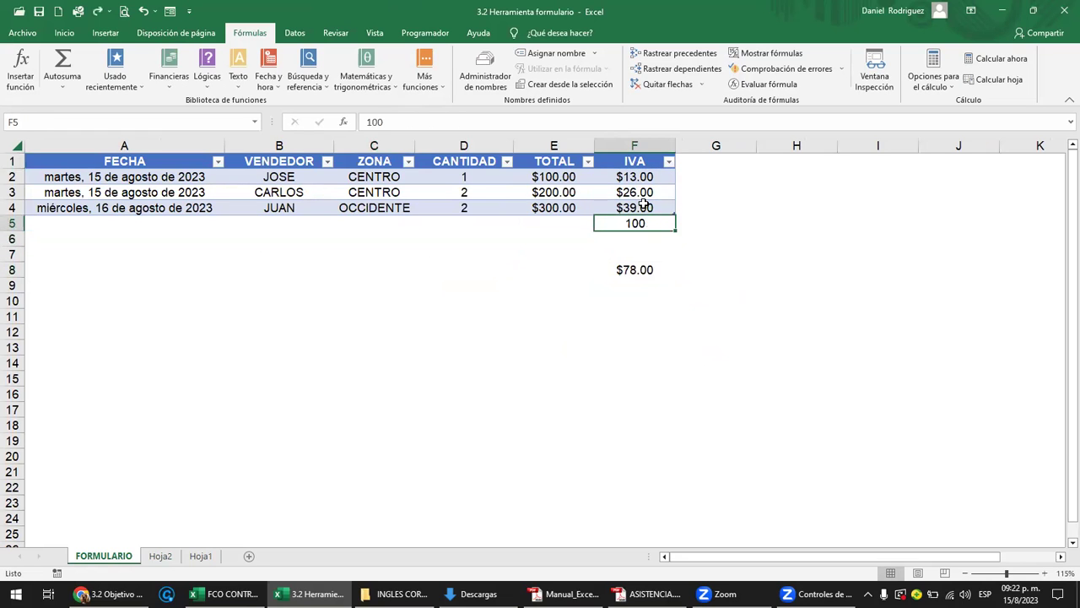
pyautogui.hotkey('ctrl', 'z')
pyautogui.click(200, 555)
# - Widen the Hoja2 salary total in D8 to =SUMA(D3:D6)
pyautogui.click(270, 350)
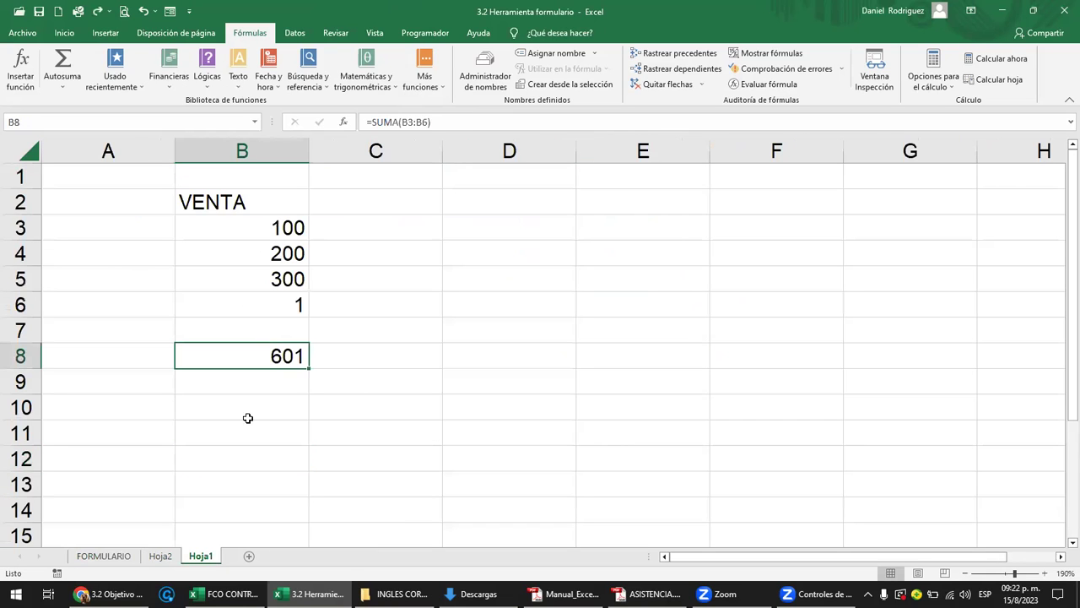
pyautogui.click(159, 556)
pyautogui.doubleClick(494, 338)
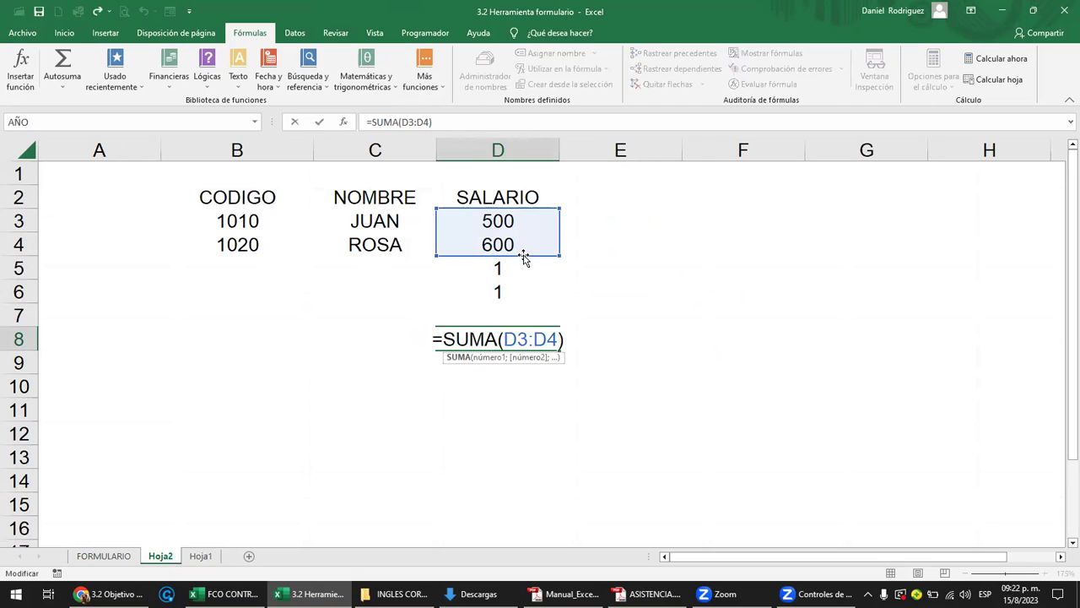
pyautogui.moveTo(505, 338); pyautogui.dragTo(558, 339)
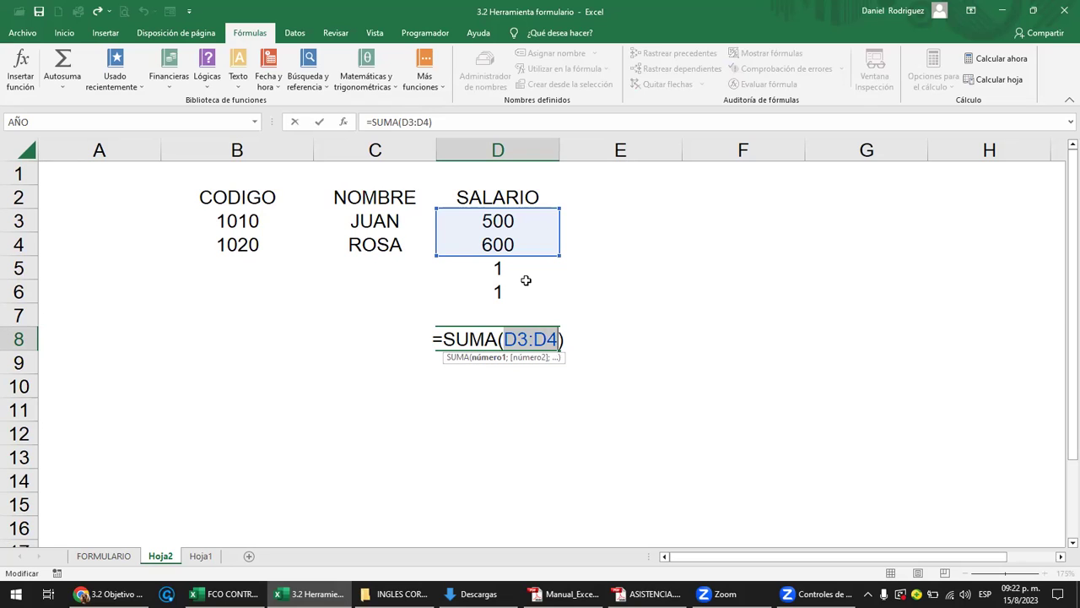
pyautogui.moveTo(558, 255); pyautogui.dragTo(555, 300)
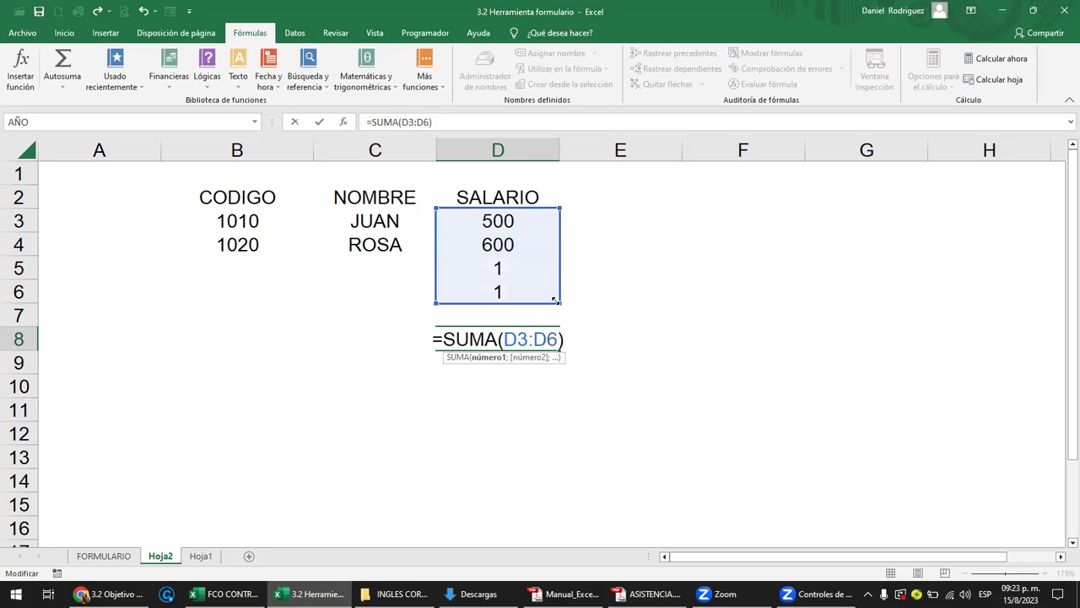
pyautogui.press('Return')
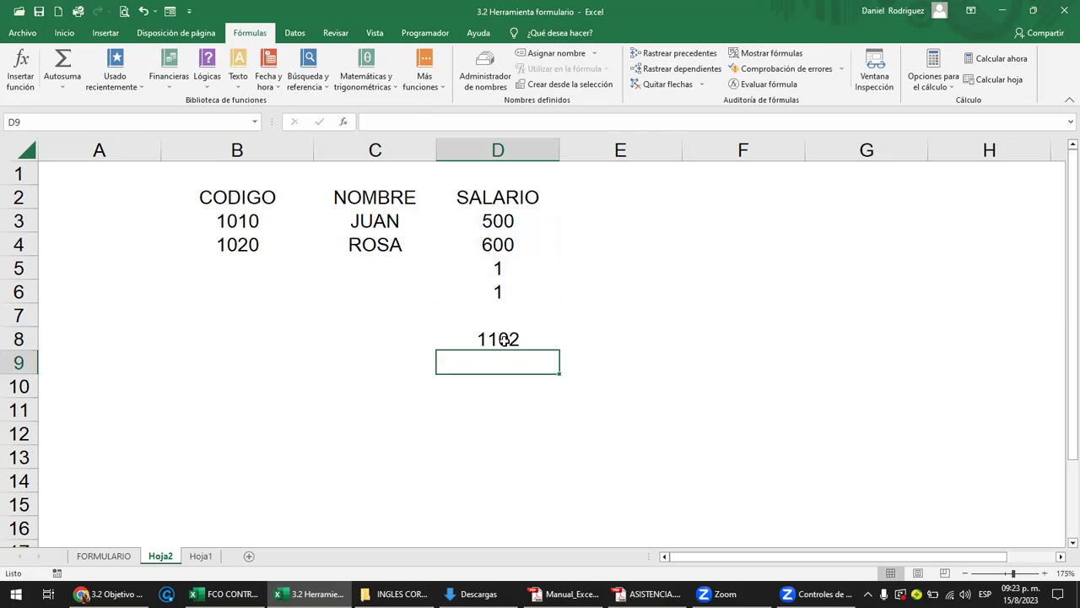
pyautogui.doubleClick(505, 340)
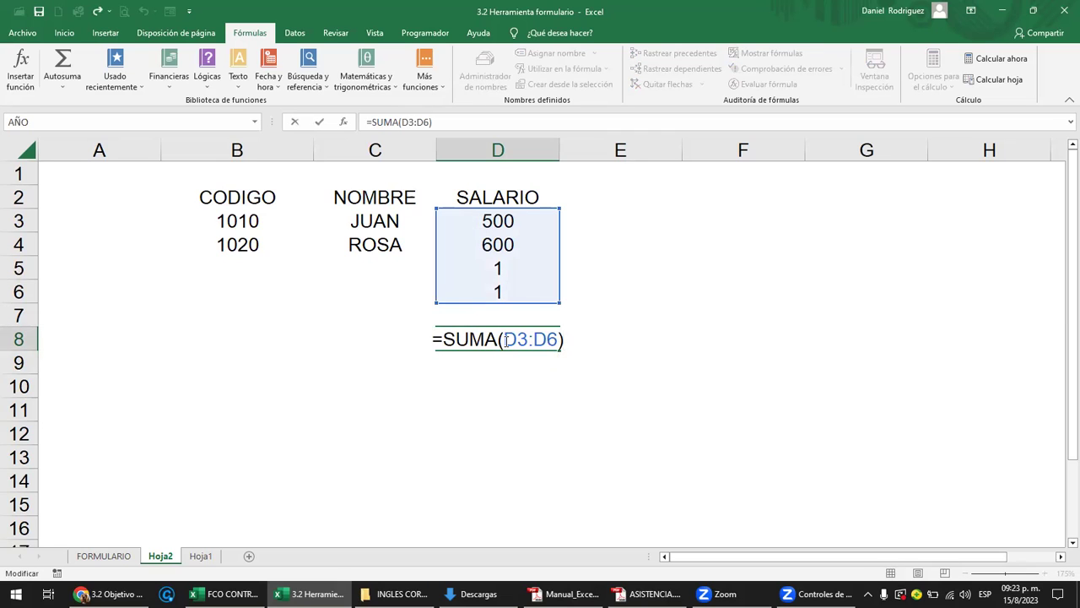
pyautogui.press('Escape')
# - Clear the test 1s from D5 and D6 so the total reads 1100
pyautogui.click(503, 277)
pyautogui.press('Delete')
pyautogui.press('Down')
pyautogui.press('Delete')
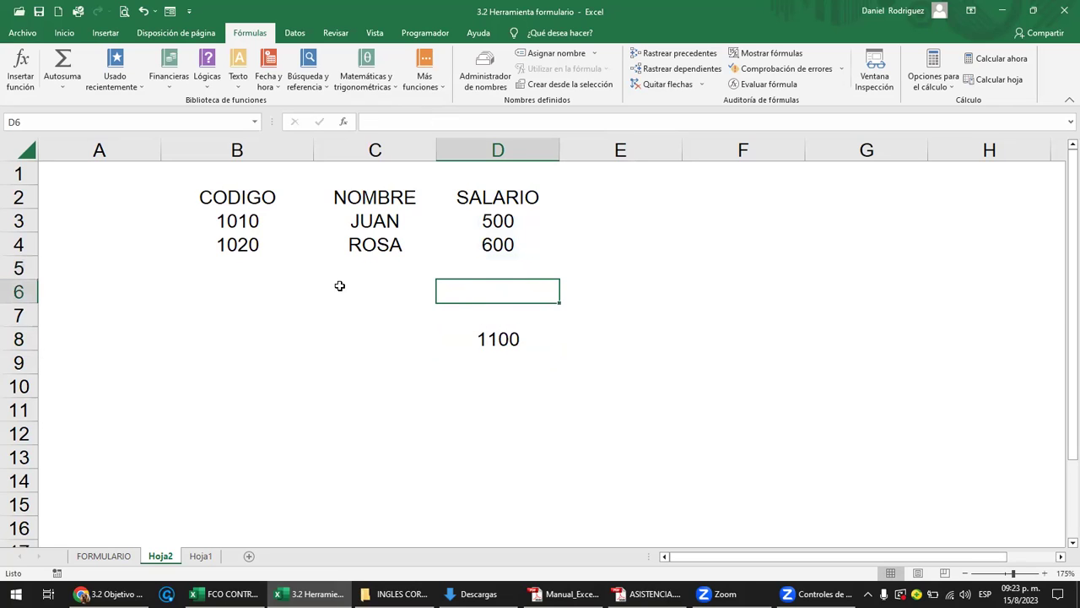
pyautogui.moveTo(237, 198)
pyautogui.mouseDown()
pyautogui.moveTo(438, 198)
pyautogui.moveTo(463, 230)
pyautogui.mouseUp()
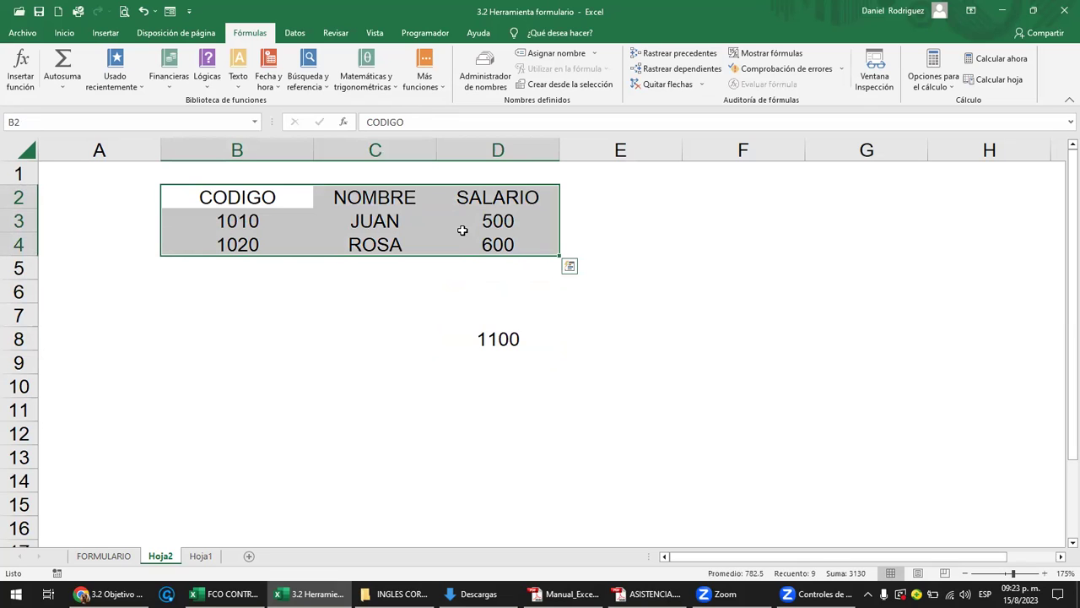
# - Bring up the data form for the employee list, then close it
pyautogui.click(508, 199)
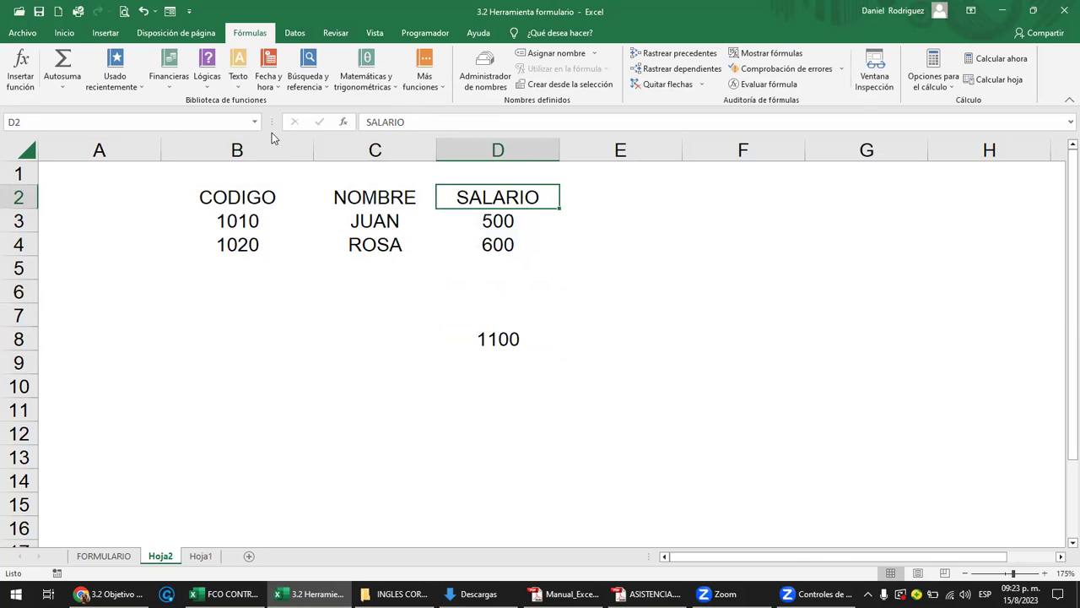
pyautogui.click(170, 11)
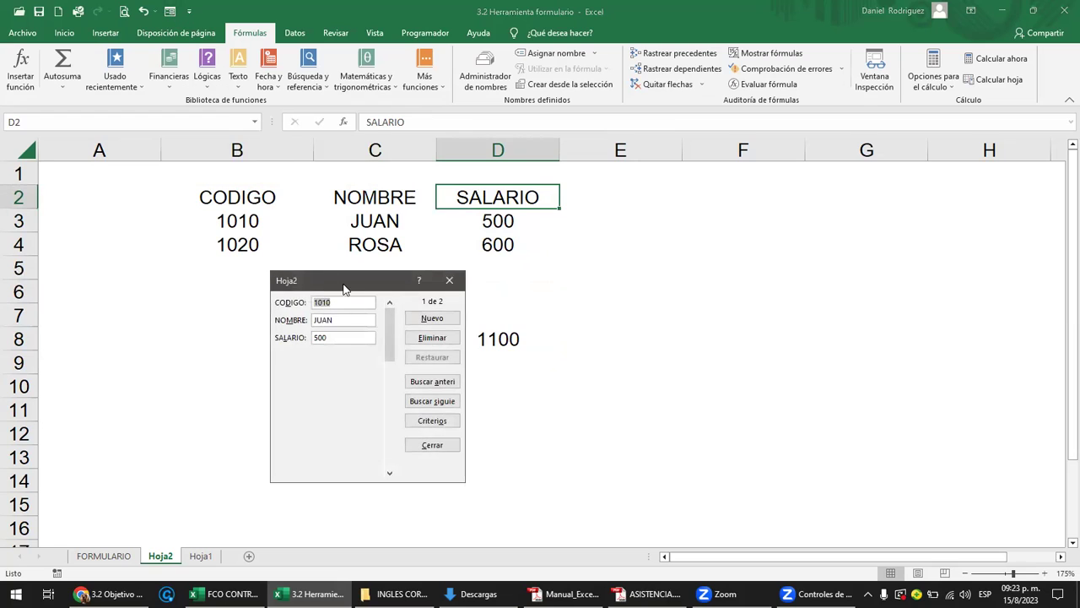
pyautogui.moveTo(344, 289); pyautogui.dragTo(754, 194)
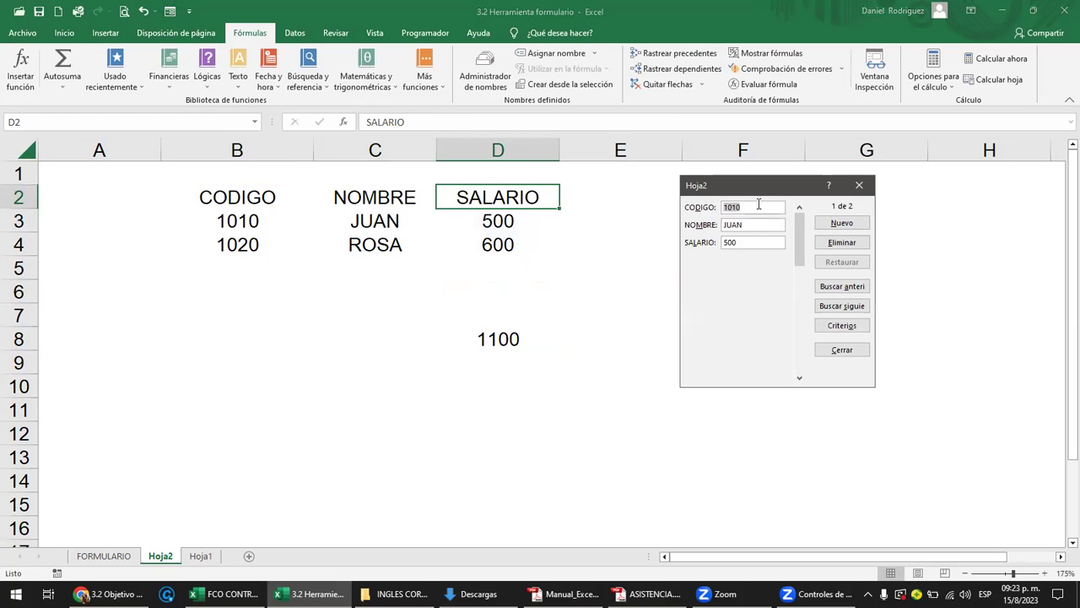
pyautogui.click(859, 185)
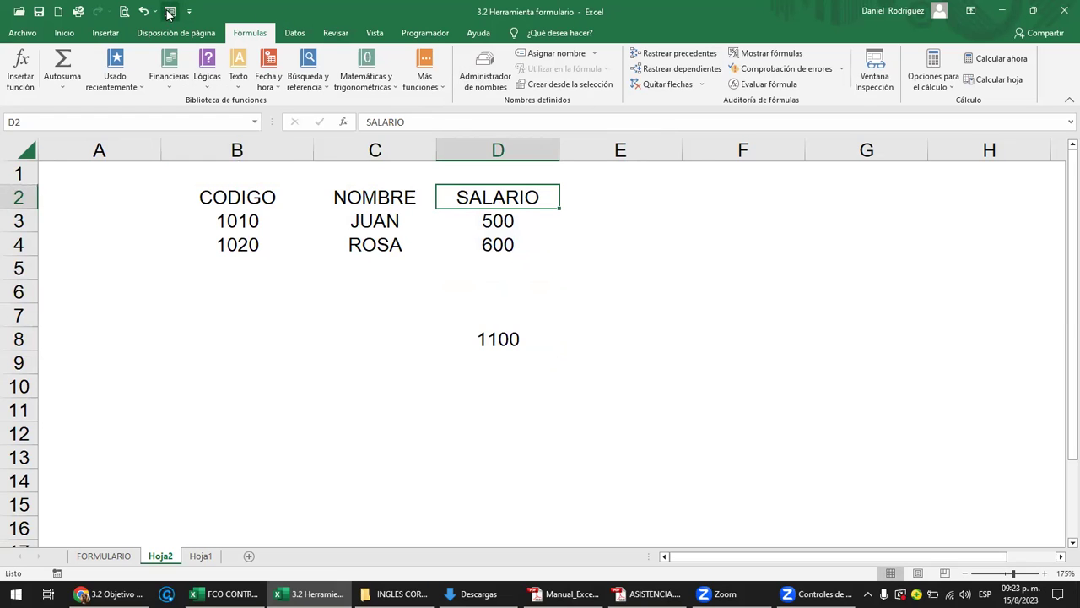
# - Find Formulario via a 'FORM' search and add a new record with CODIGO 1030
pyautogui.click(573, 38)
pyautogui.write('FORM')
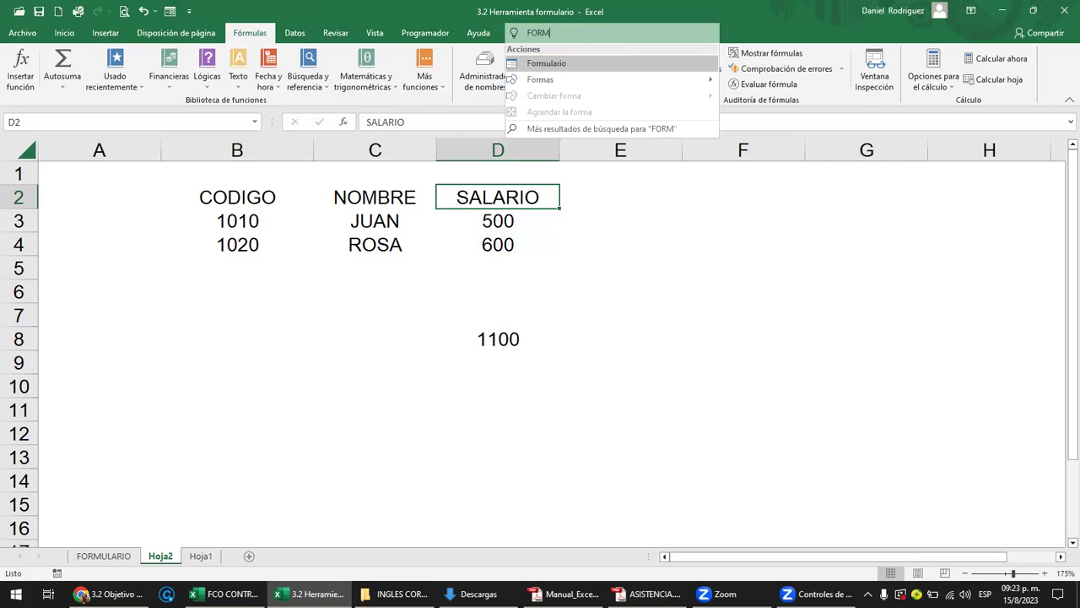
pyautogui.click(548, 64)
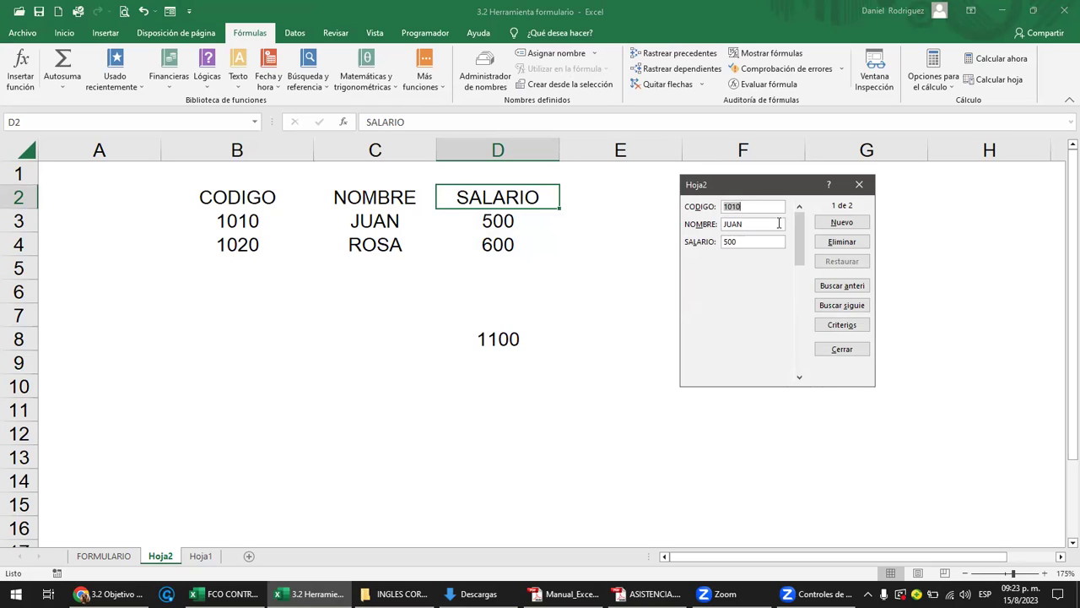
pyautogui.click(841, 224)
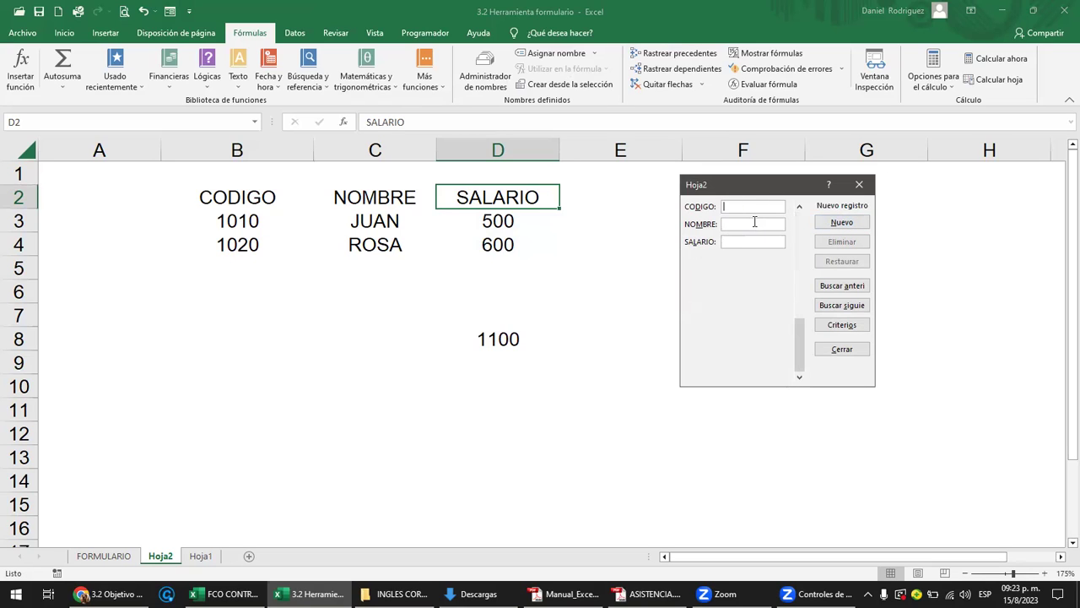
pyautogui.write('1030')
pyautogui.click(841, 223)
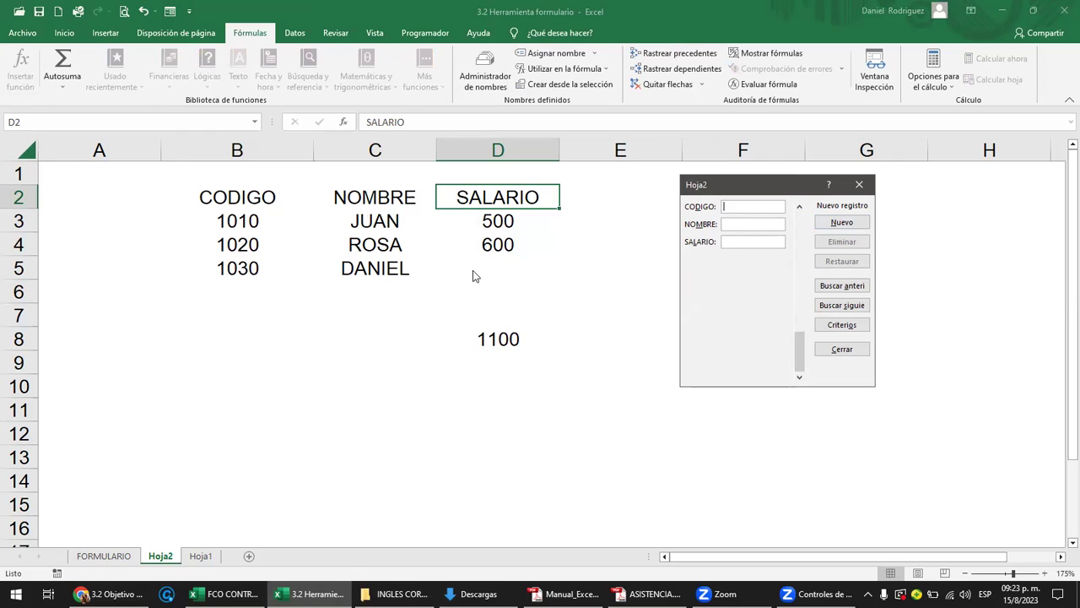
pyautogui.click(859, 184)
pyautogui.click(104, 556)
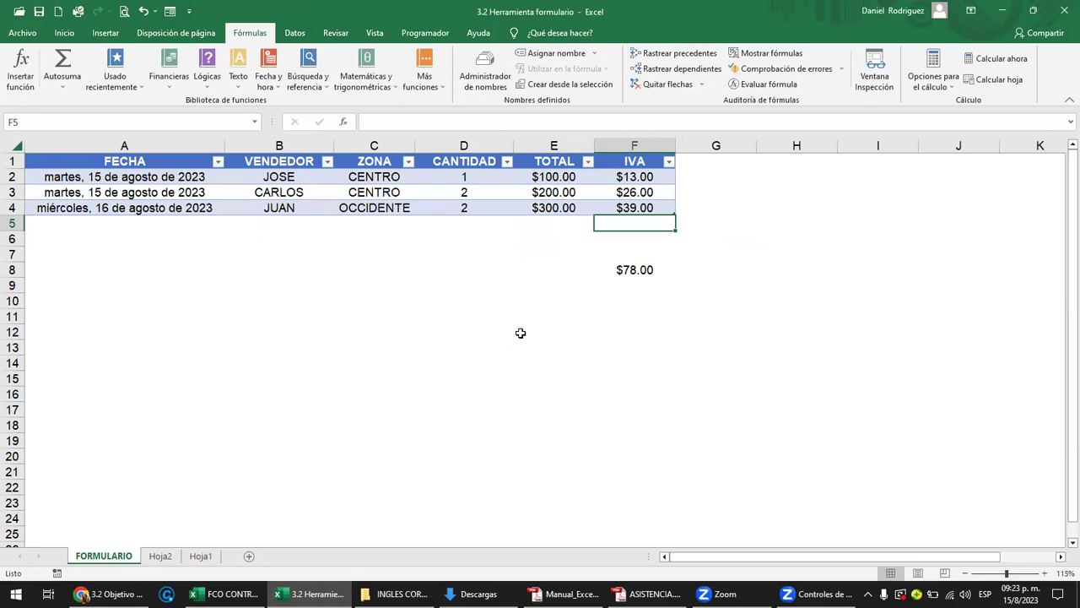
# - Select the sales table cells on FORMULARIO, then deselect them
pyautogui.click(632, 168)
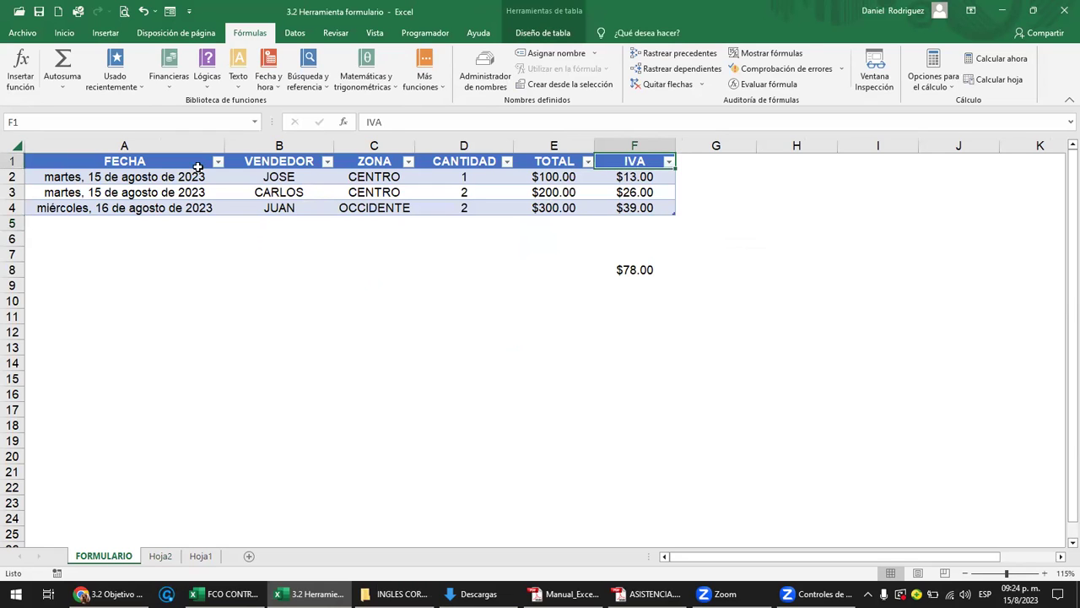
pyautogui.moveTo(102, 168)
pyautogui.mouseDown()
pyautogui.moveTo(554, 216)
pyautogui.moveTo(620, 211)
pyautogui.mouseUp()
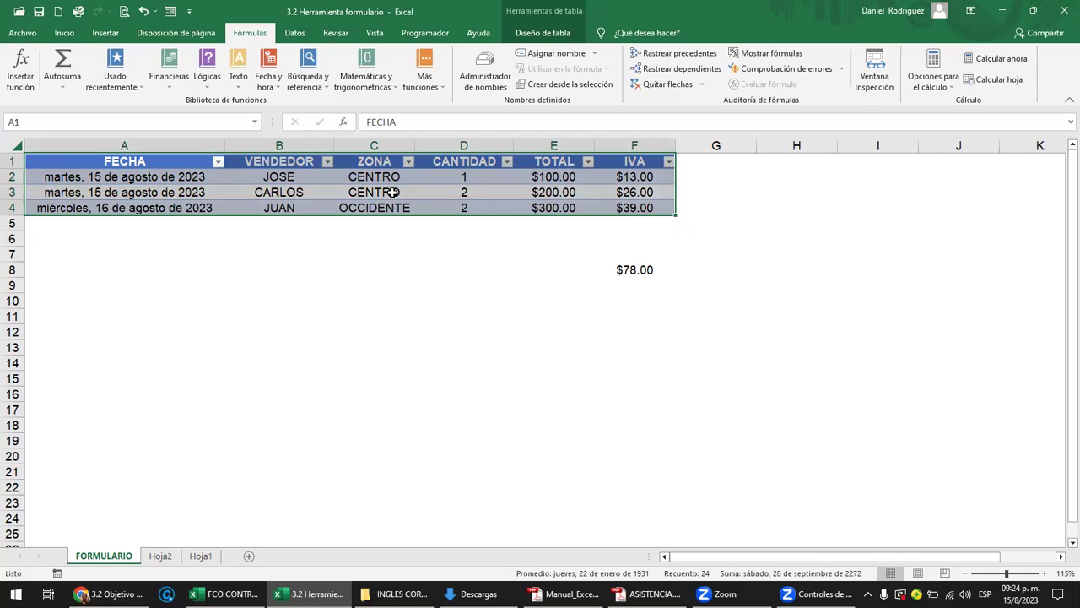
pyautogui.click(404, 270)
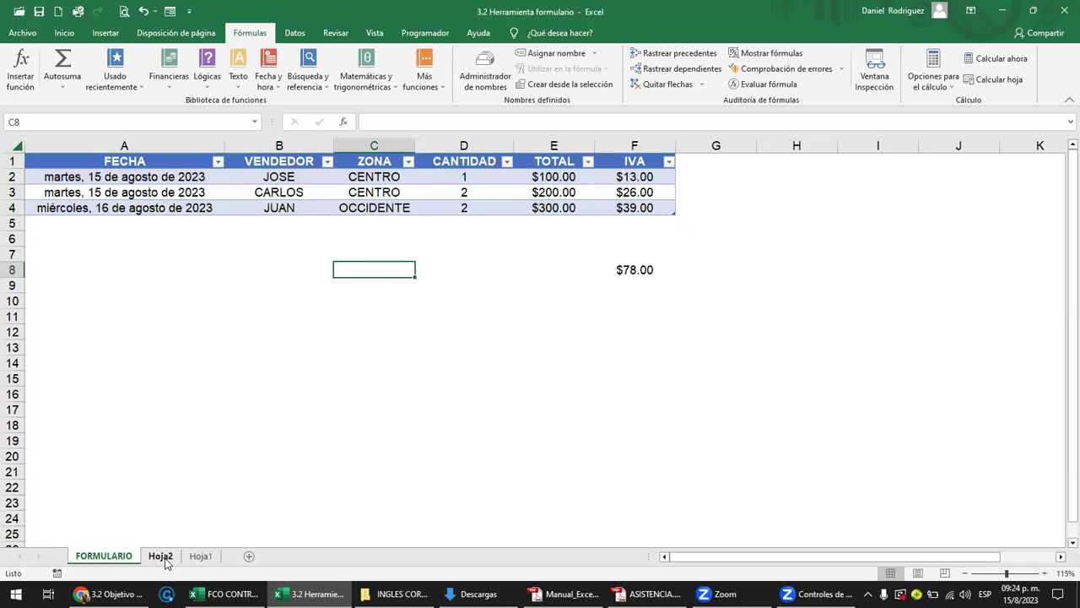
# - On Hoja2, convert B2:D5 to a table with headers, then undo the conversion
pyautogui.click(166, 561)
pyautogui.click(259, 196)
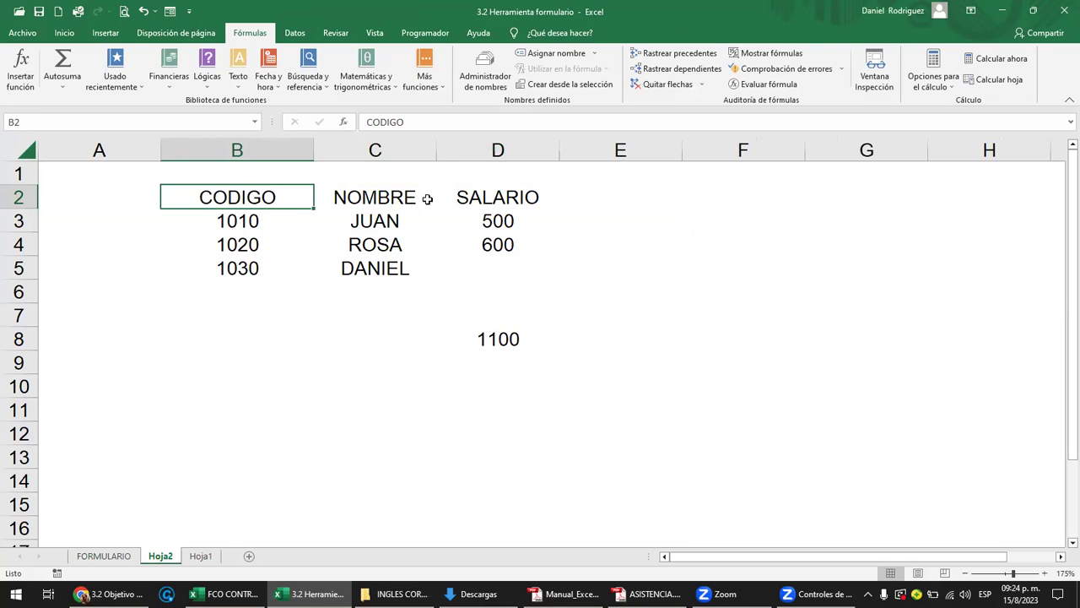
pyautogui.hotkey('ctrl', 't')
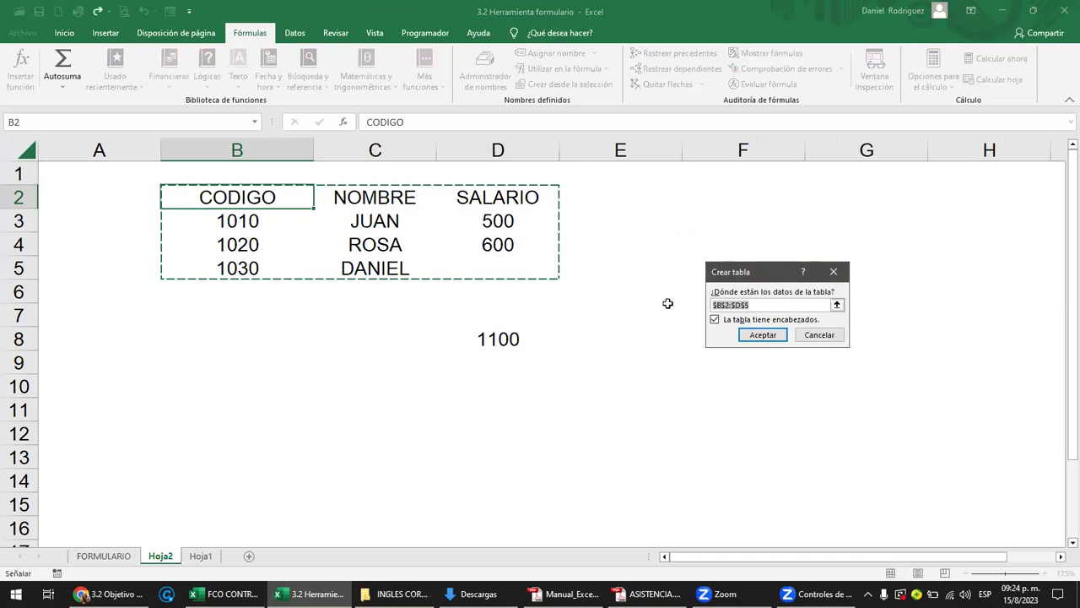
pyautogui.click(763, 334)
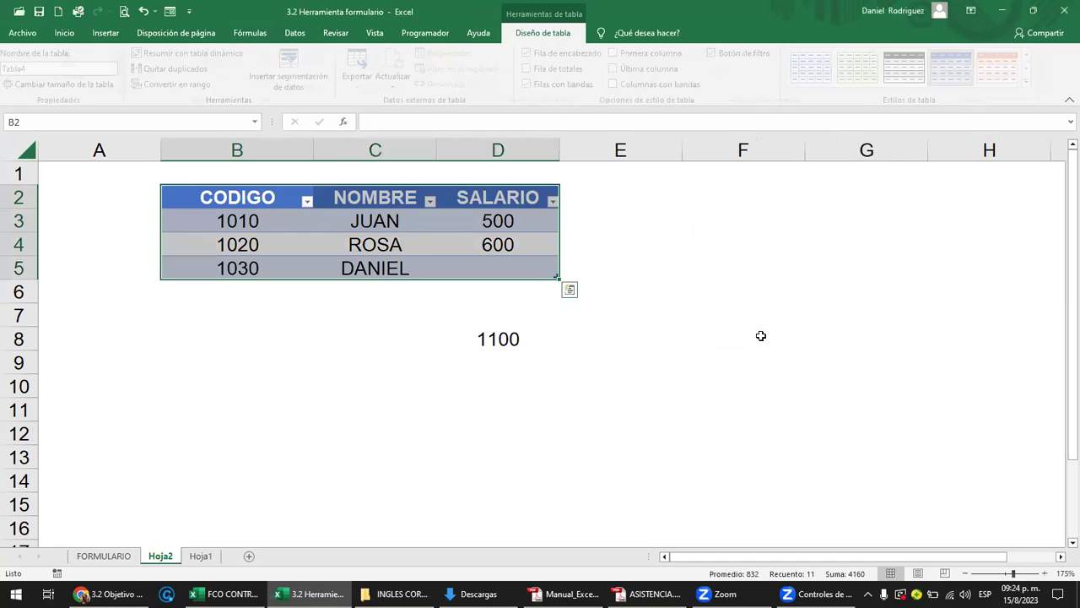
pyautogui.click(415, 199)
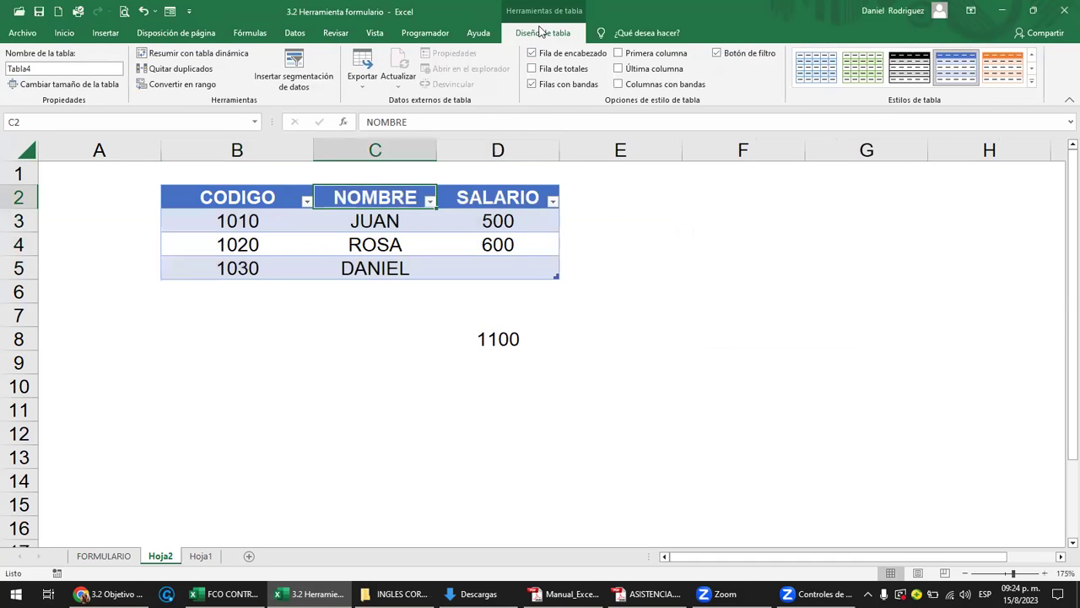
pyautogui.click(617, 224)
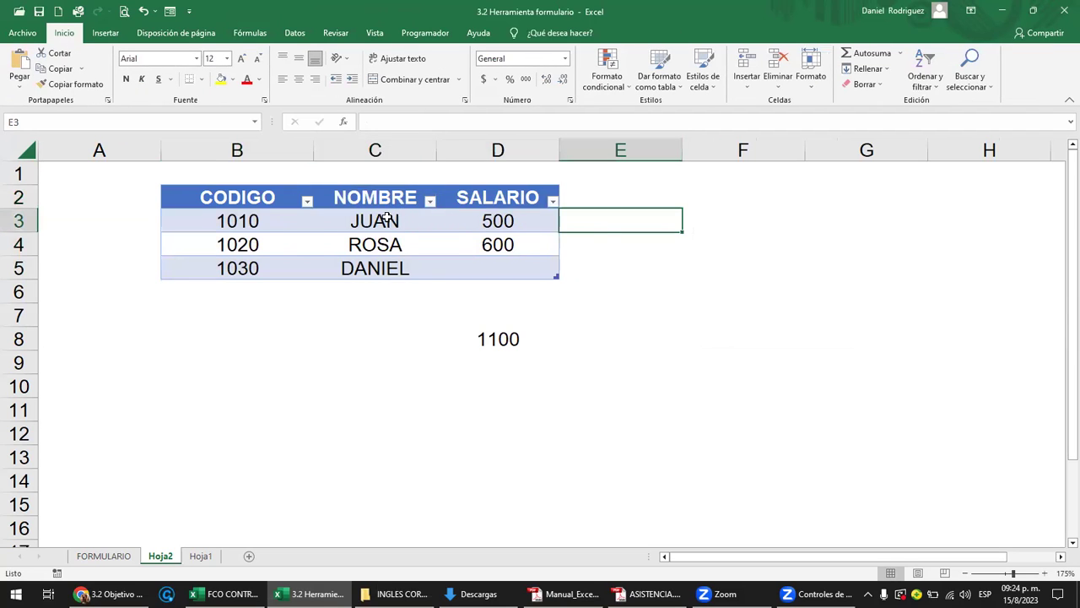
pyautogui.hotkey('ctrl', 'z')
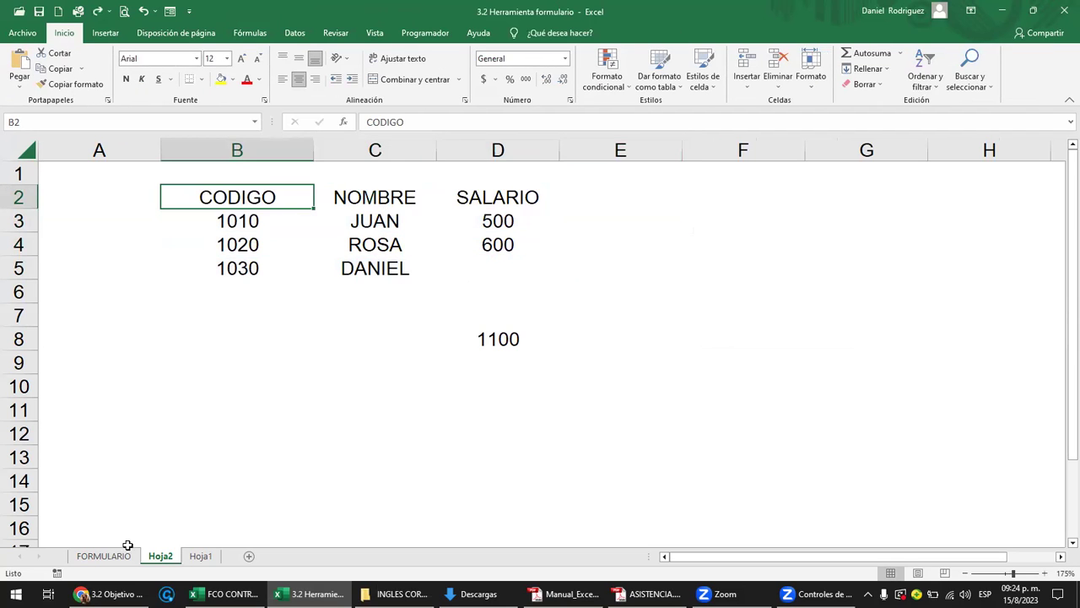
# - Return to the FORMULARIO sheet, select the sales table from FECHA, then deselect it
pyautogui.click(127, 557)
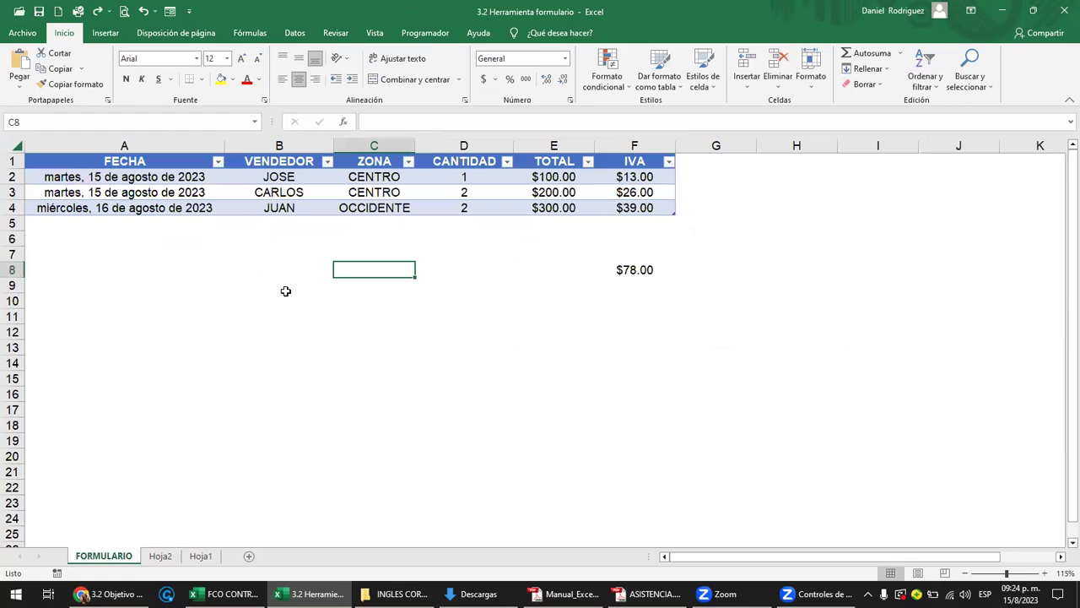
pyautogui.scroll(2, 257, 367)
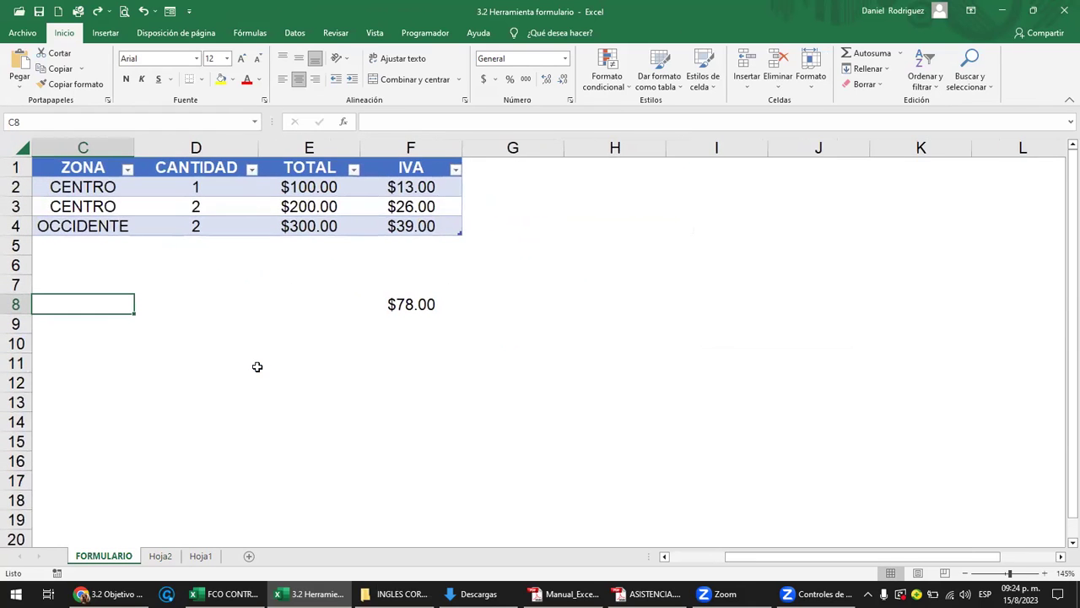
pyautogui.press('Left')
pyautogui.press('Left')
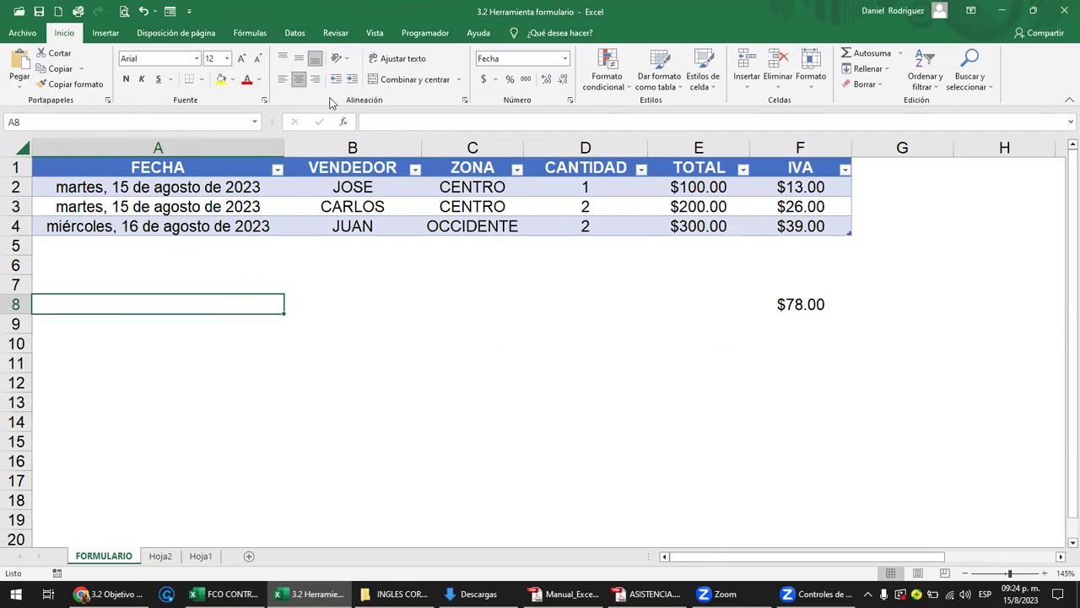
pyautogui.click(145, 168)
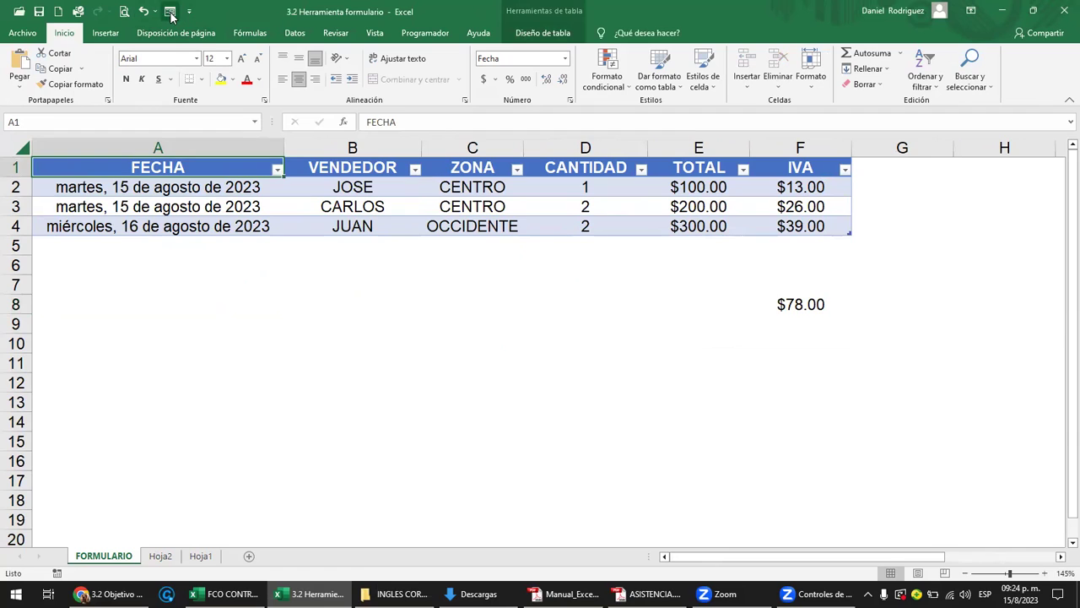
pyautogui.moveTo(205, 169); pyautogui.dragTo(762, 225)
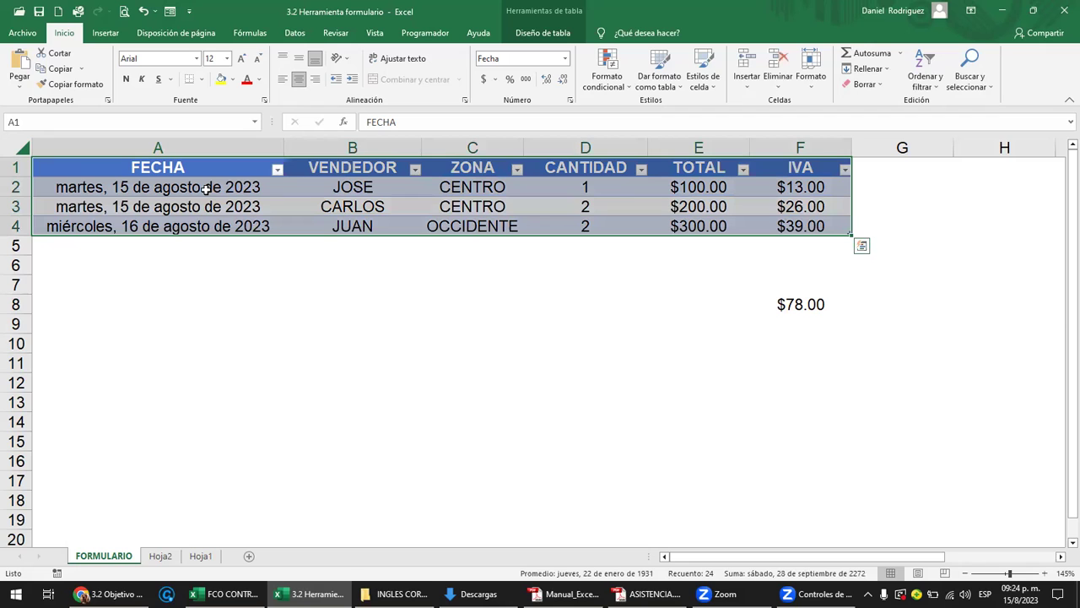
pyautogui.click(222, 284)
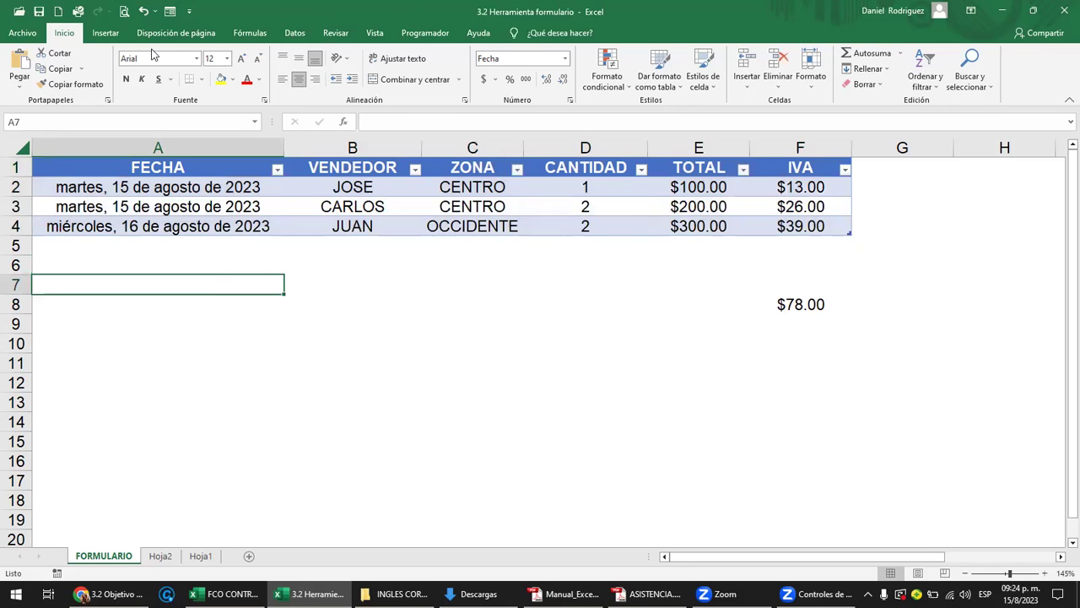
# - Show the Datos tab and look through the Quick Access Toolbar customization menu and settings
pyautogui.click(191, 12)
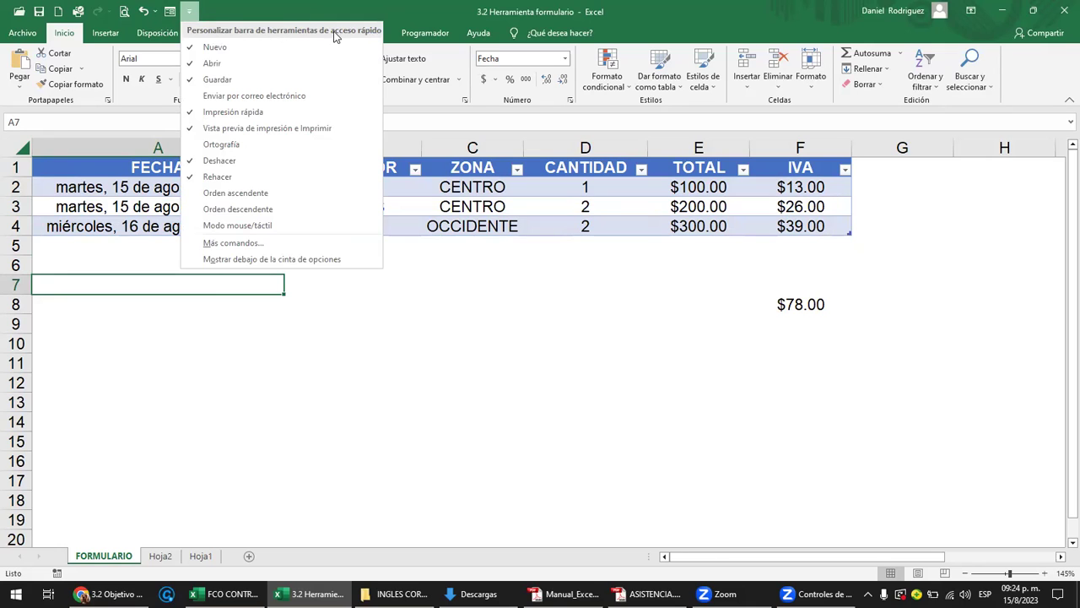
pyautogui.click(372, 22)
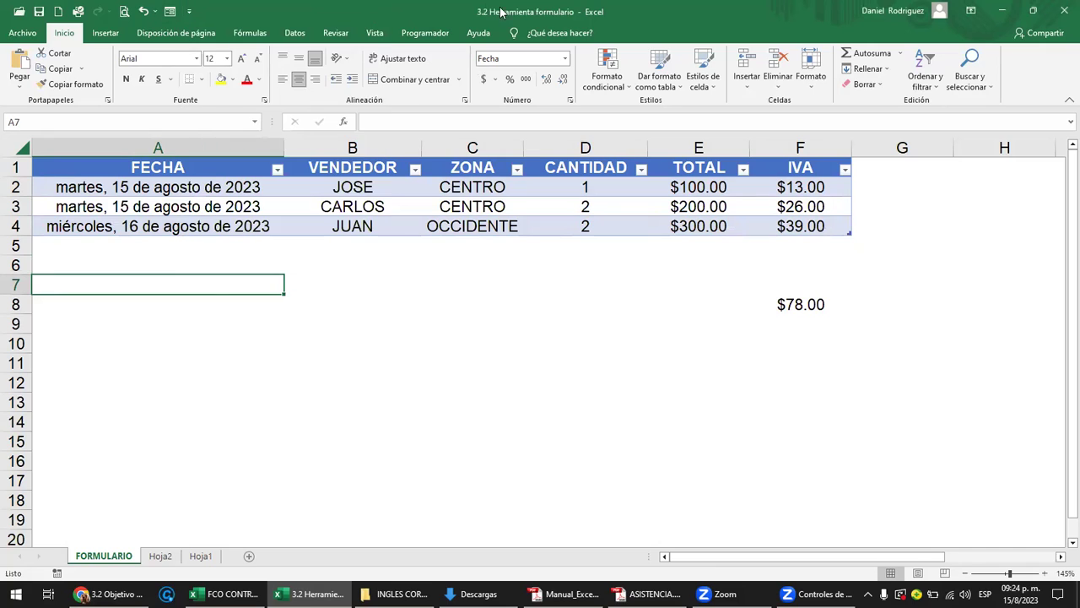
pyautogui.click(294, 33)
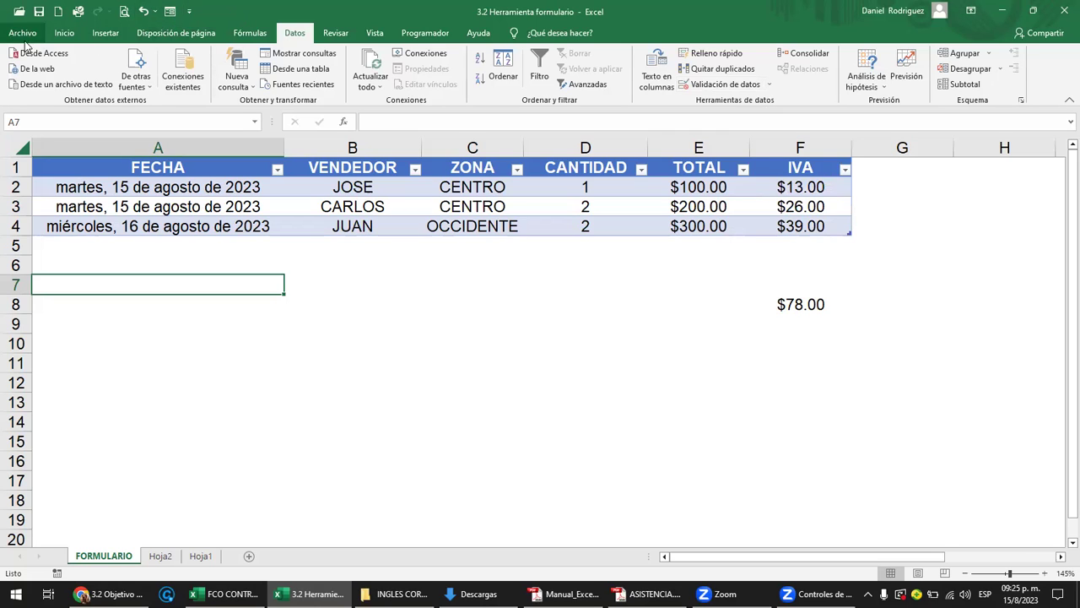
pyautogui.click(192, 13)
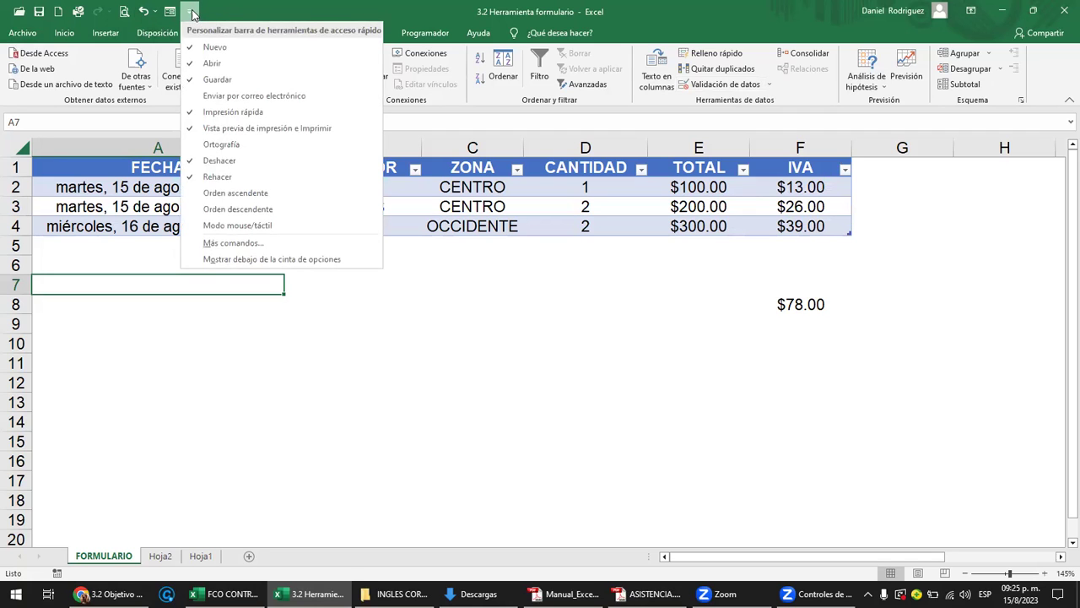
pyautogui.click(233, 243)
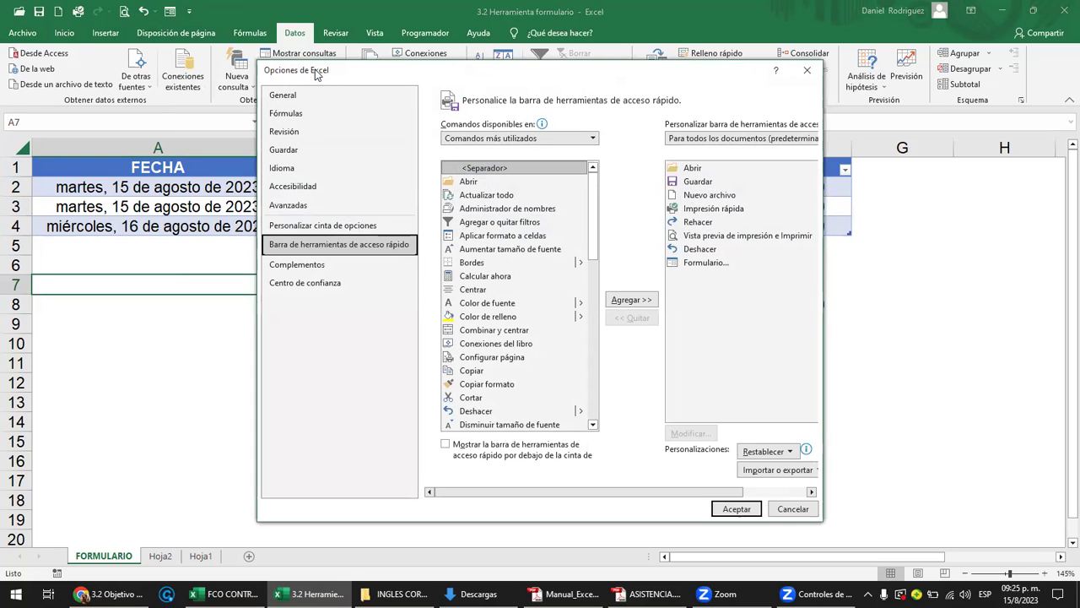
pyautogui.click(807, 70)
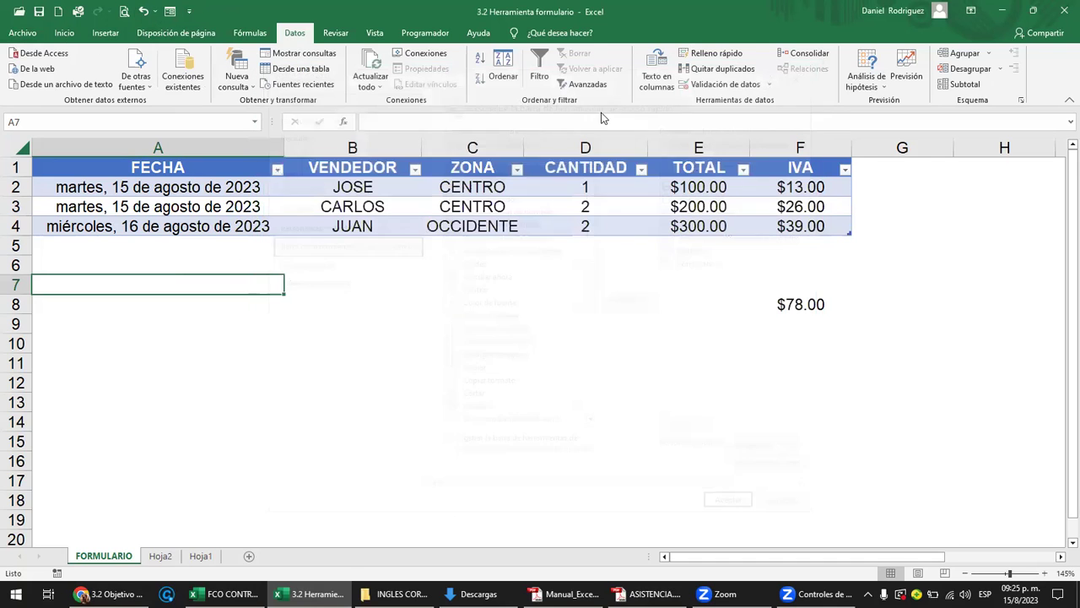
# - Check Excel Options from the File view without changes, then bring back the Quick Access Toolbar menu
pyautogui.click(23, 32)
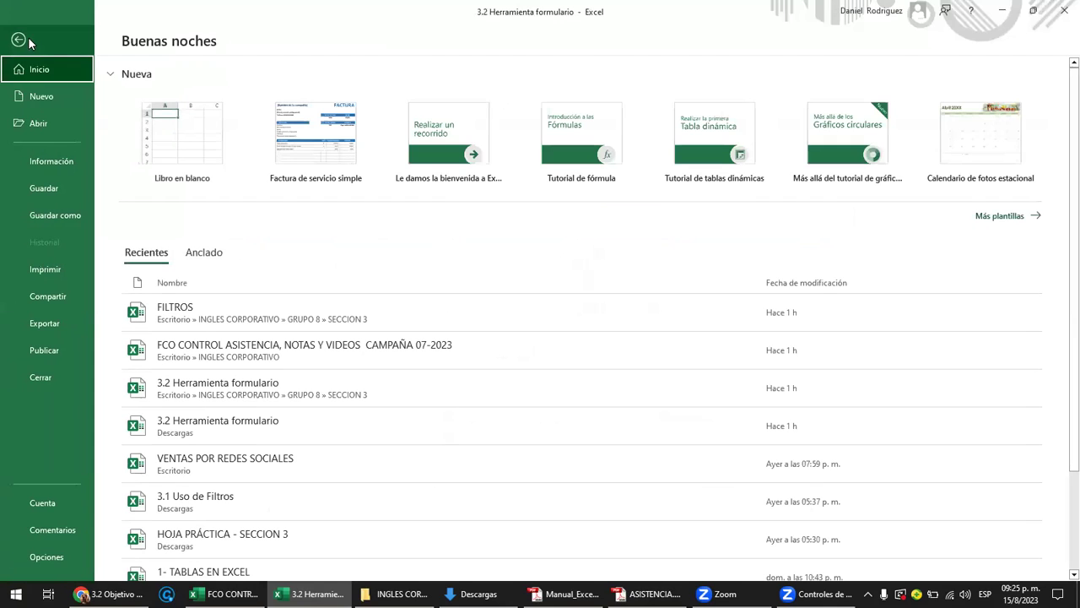
pyautogui.click(46, 557)
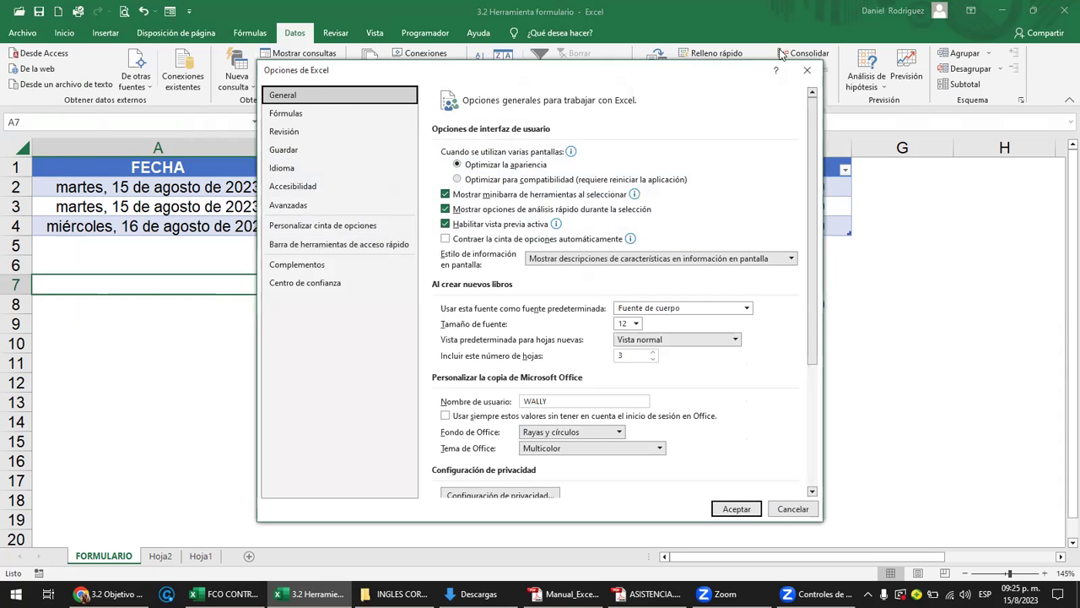
pyautogui.click(807, 70)
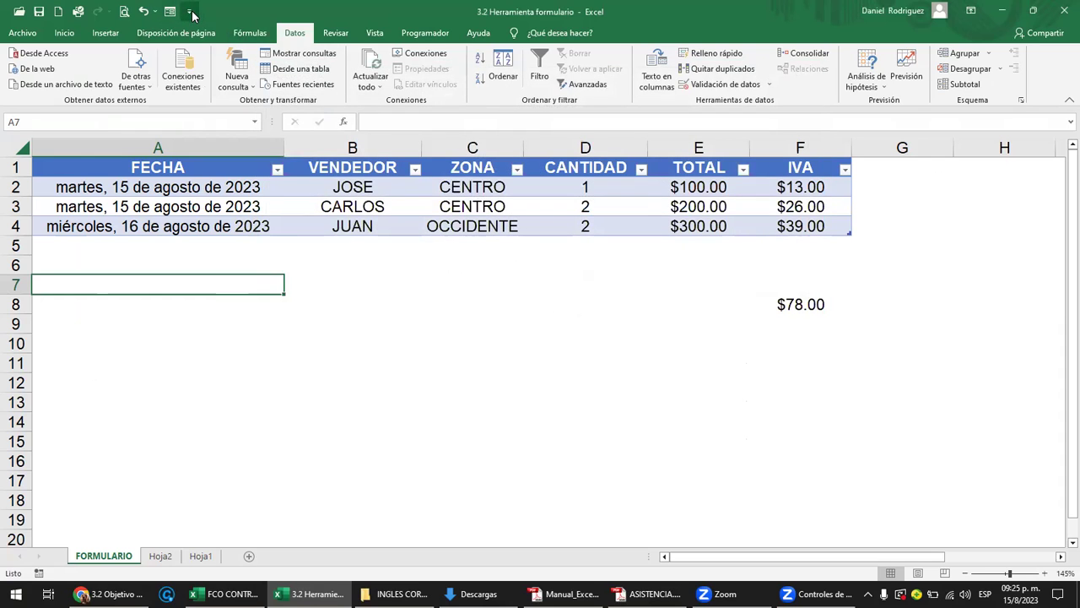
pyautogui.click(190, 11)
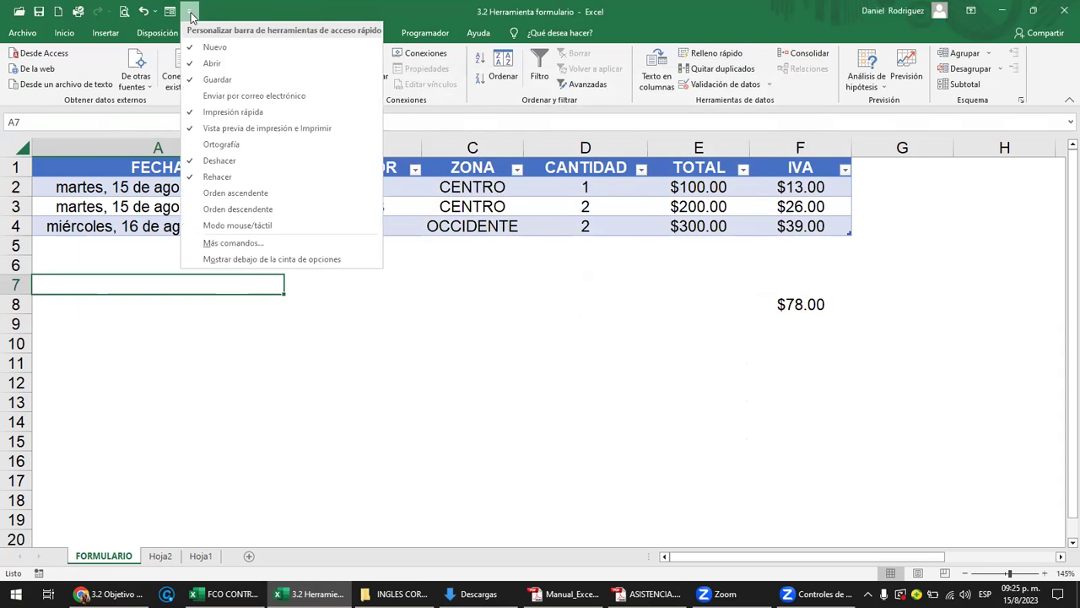
# - Open Más comandos to reach the Quick Access Toolbar page and reposition the Excel Options window
pyautogui.click(221, 242)
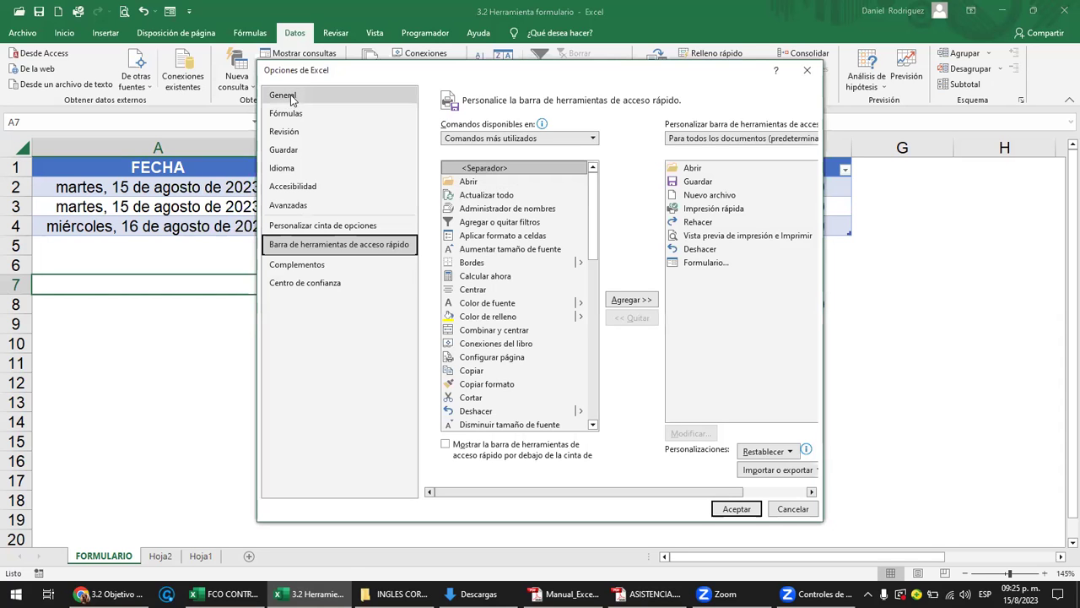
pyautogui.moveTo(596, 180)
pyautogui.mouseDown()
pyautogui.moveTo(601, 240)
pyautogui.moveTo(596, 173)
pyautogui.mouseUp()
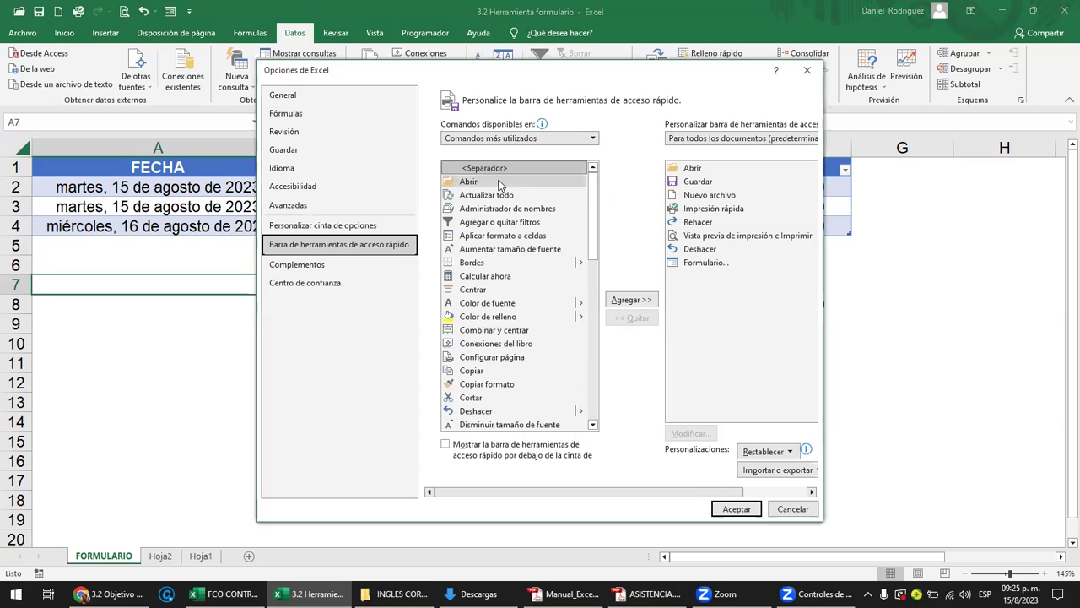
pyautogui.moveTo(542, 76); pyautogui.dragTo(543, 136)
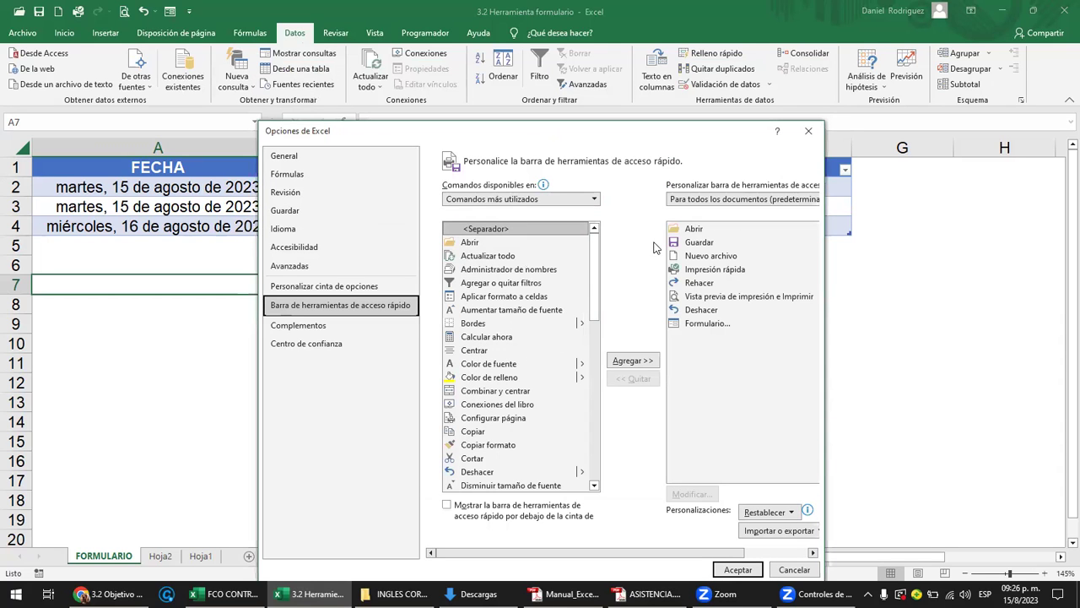
pyautogui.moveTo(550, 137); pyautogui.dragTo(516, 115)
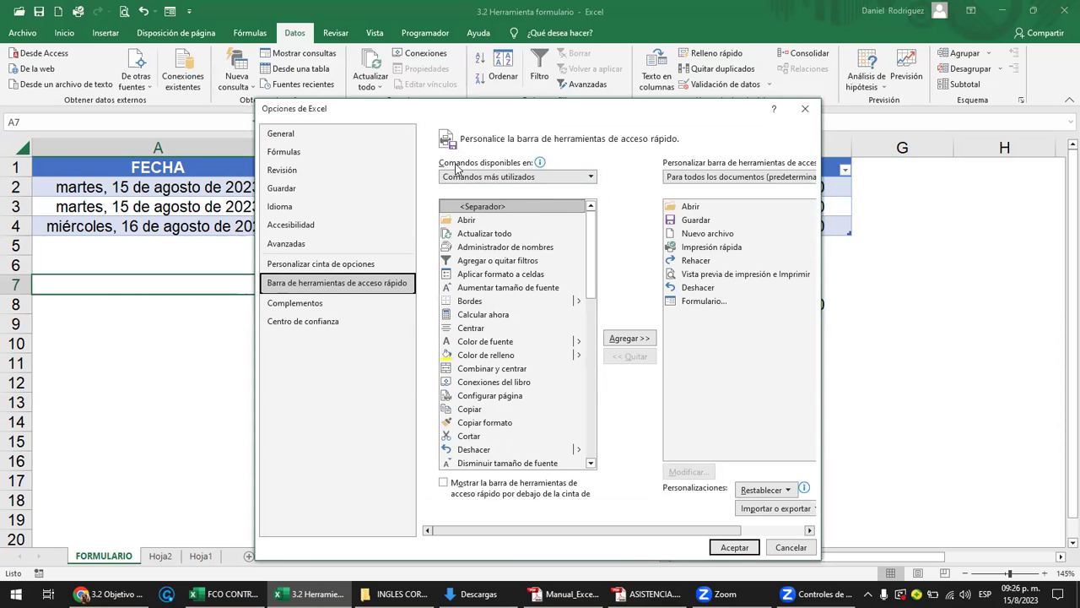
# - List Todos los comandos and scroll the command list down to the F entries
pyautogui.click(592, 177)
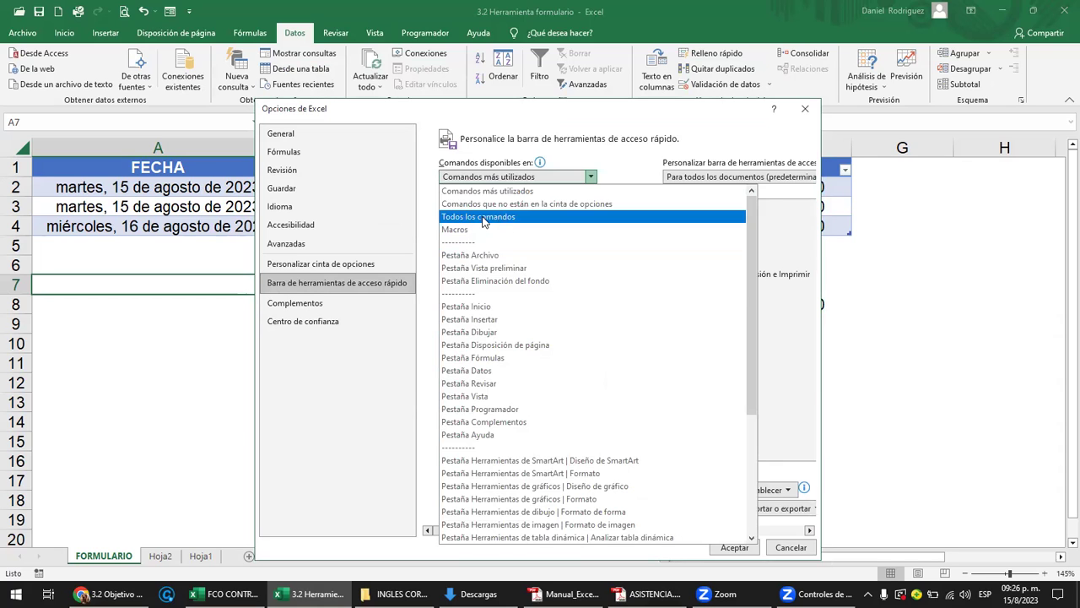
pyautogui.click(483, 217)
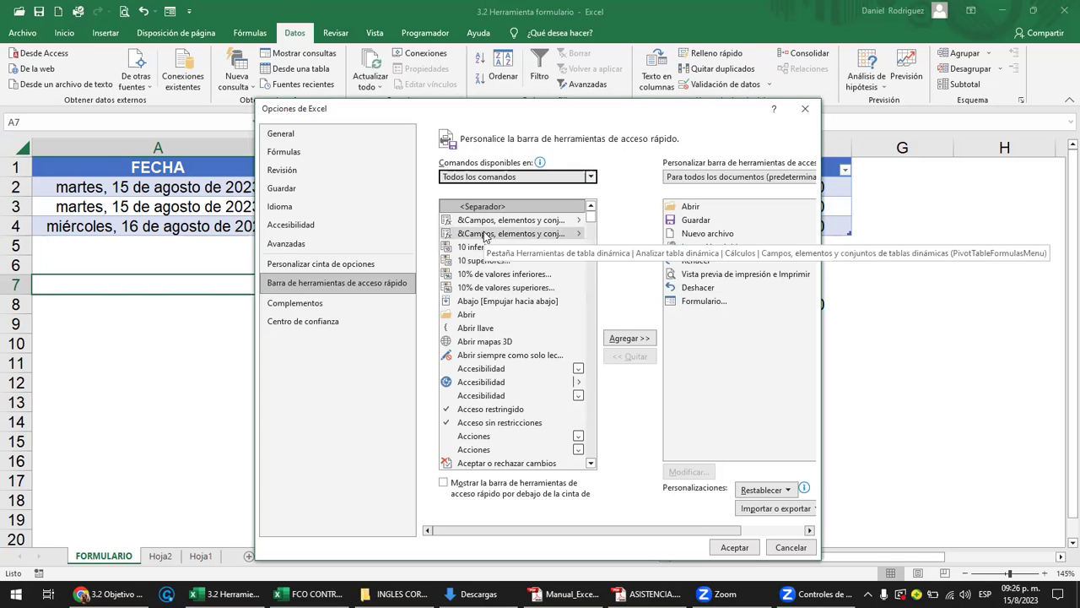
pyautogui.click(485, 235)
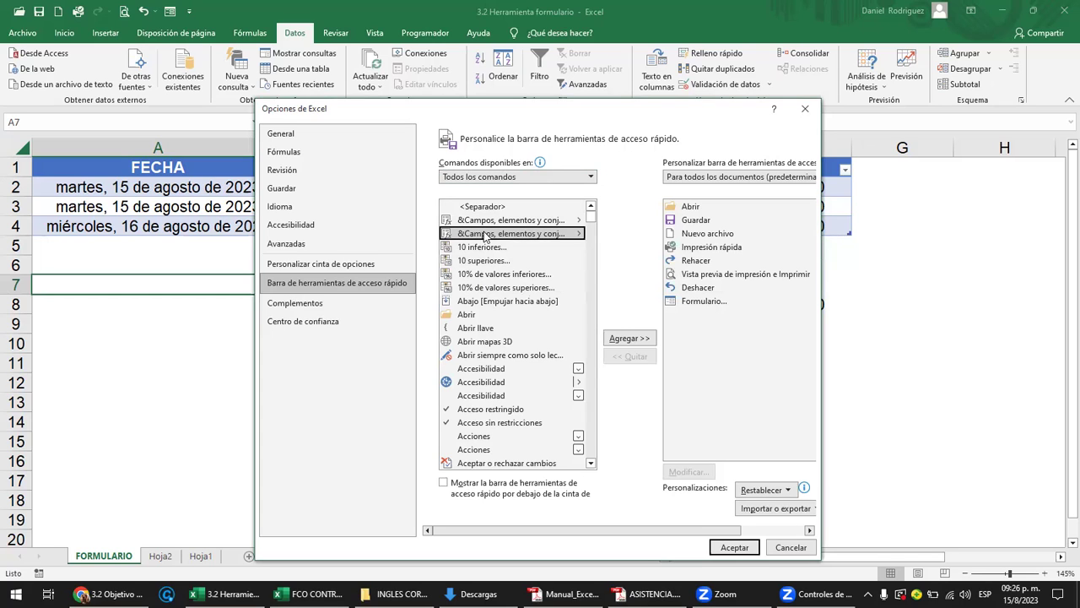
pyautogui.press('f')
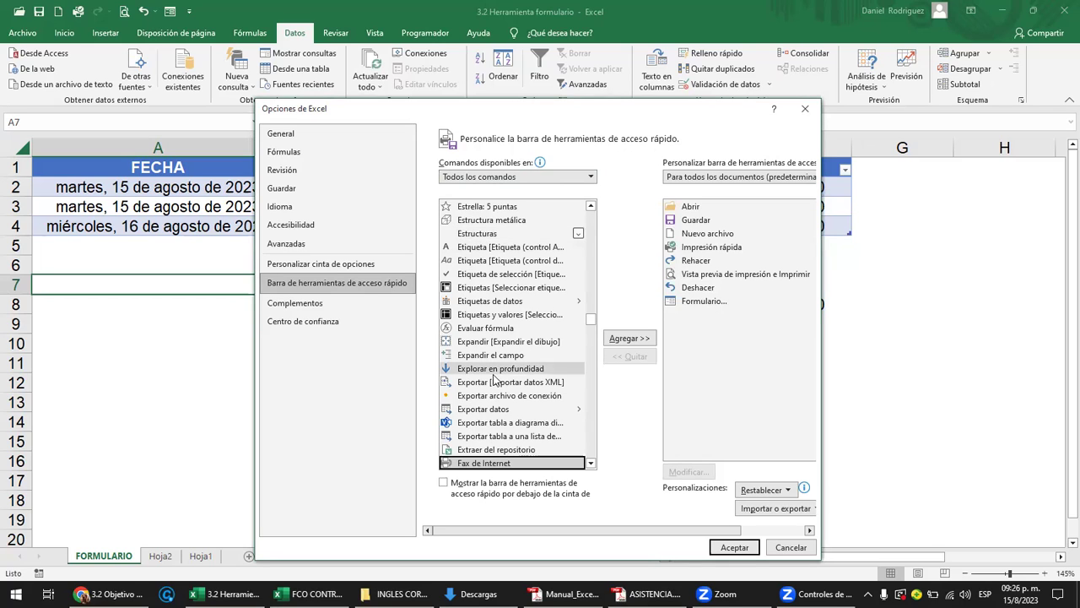
pyautogui.scroll(-1, 496, 418)
pyautogui.scroll(-1, 498, 426)
pyautogui.scroll(-2, 498, 425)
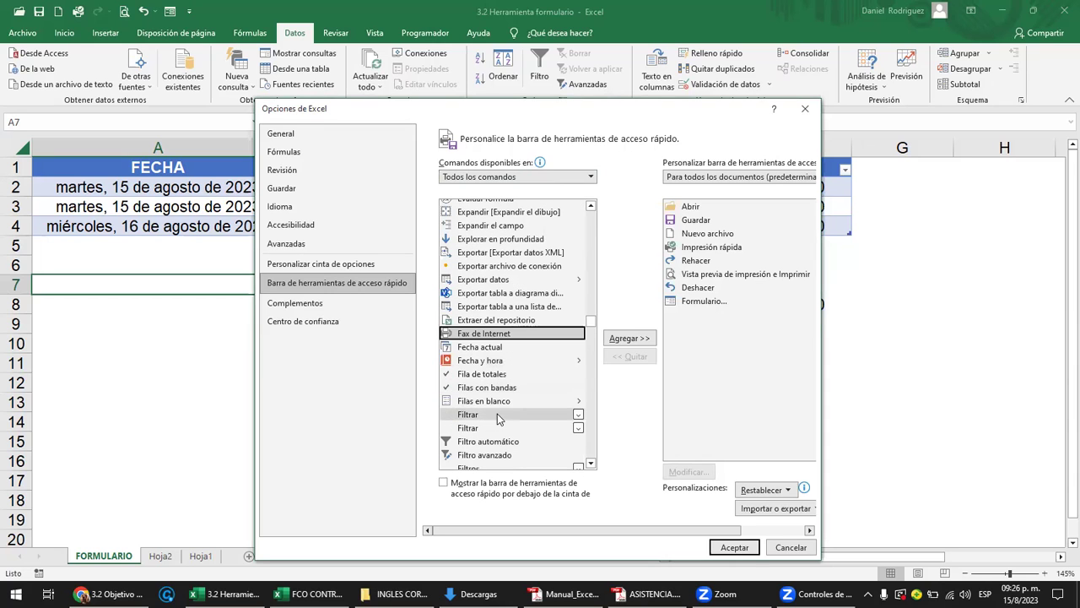
pyautogui.scroll(-1, 486, 346)
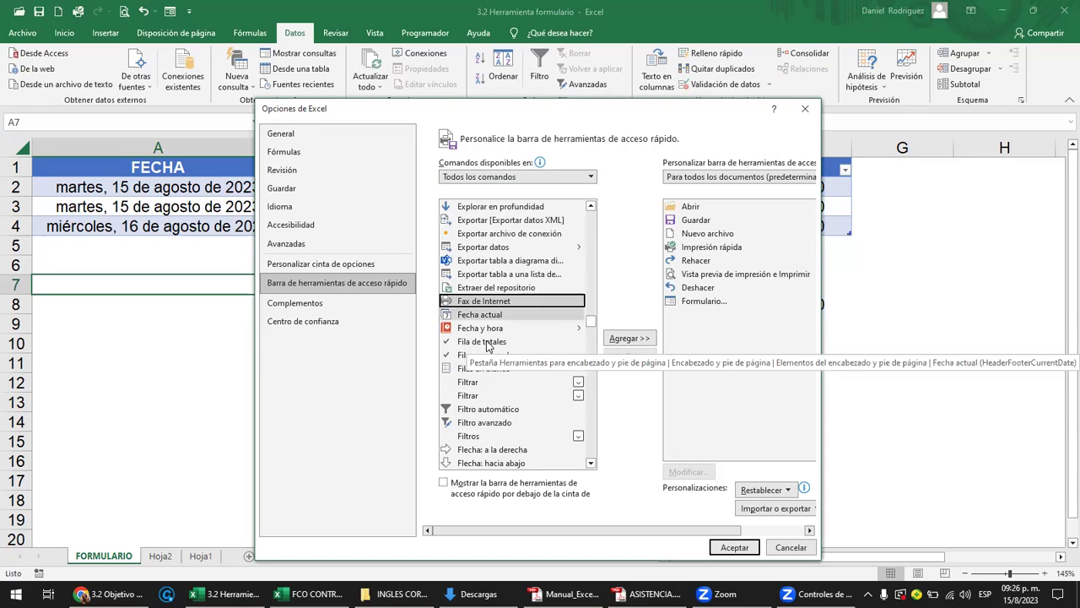
pyautogui.scroll(-2, 492, 347)
pyautogui.scroll(-2, 492, 346)
pyautogui.scroll(-2, 492, 346)
pyautogui.scroll(-1, 492, 346)
pyautogui.scroll(-1, 494, 346)
pyautogui.scroll(-1, 493, 346)
pyautogui.scroll(-1, 493, 346)
pyautogui.scroll(-1, 493, 346)
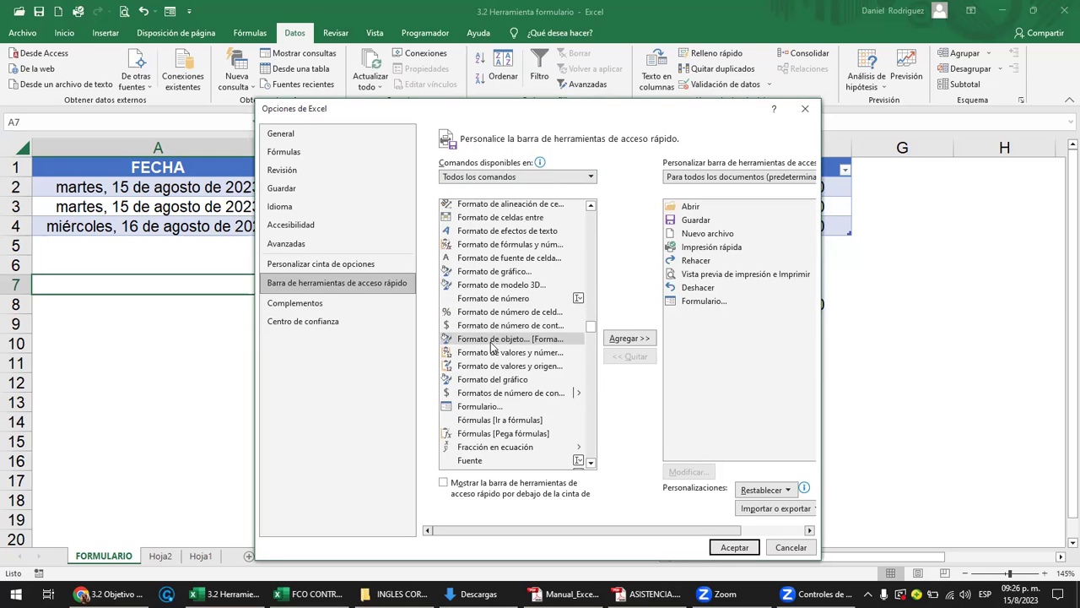
# - Add Formulario to the Quick Access Toolbar and accept the Excel Options
pyautogui.click(472, 410)
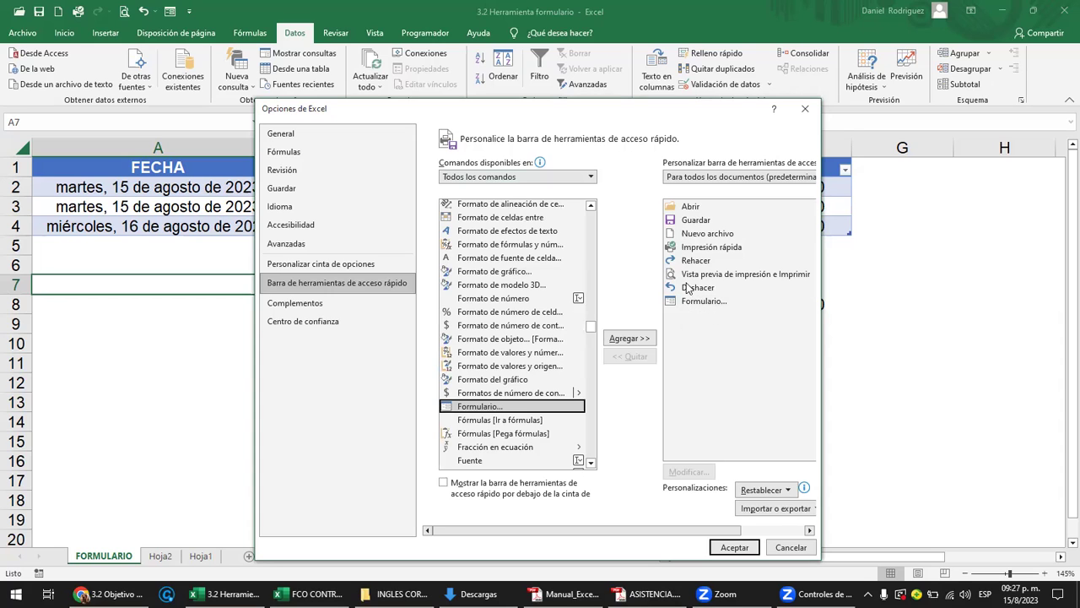
pyautogui.click(616, 340)
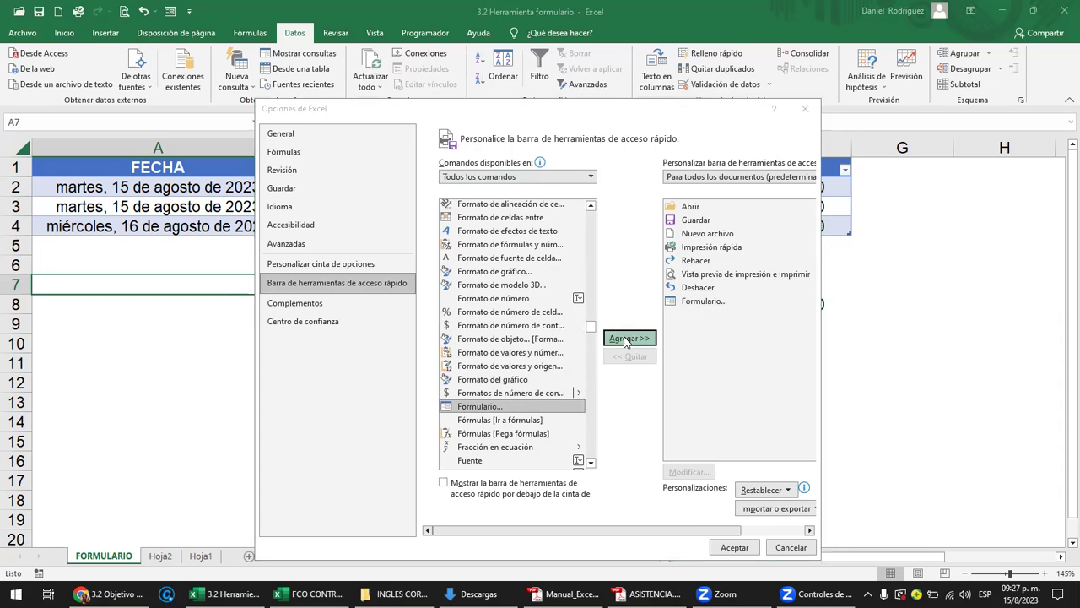
pyautogui.click(547, 337)
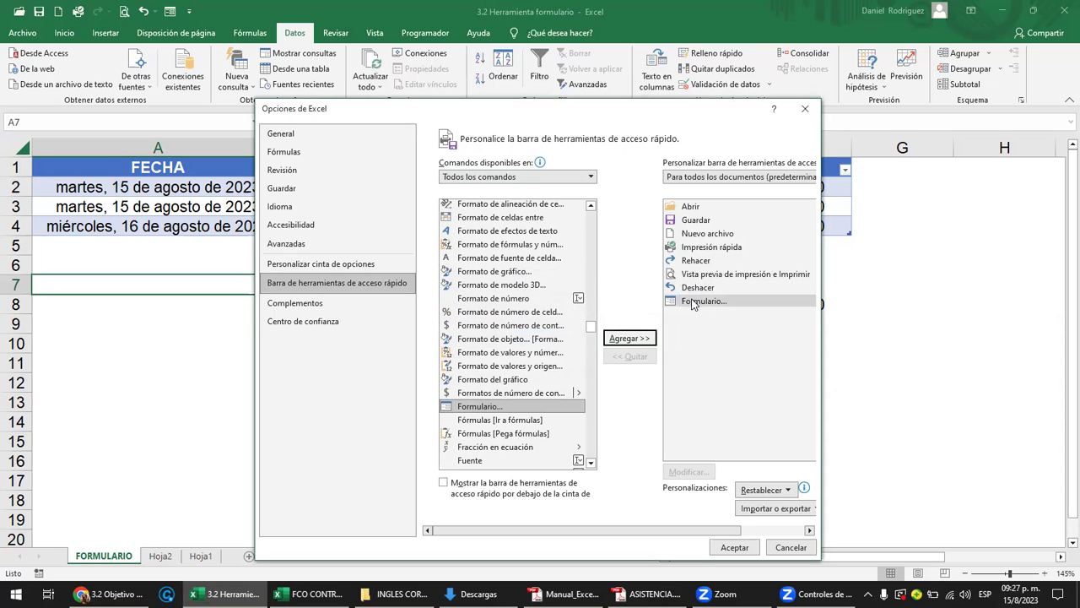
pyautogui.click(733, 547)
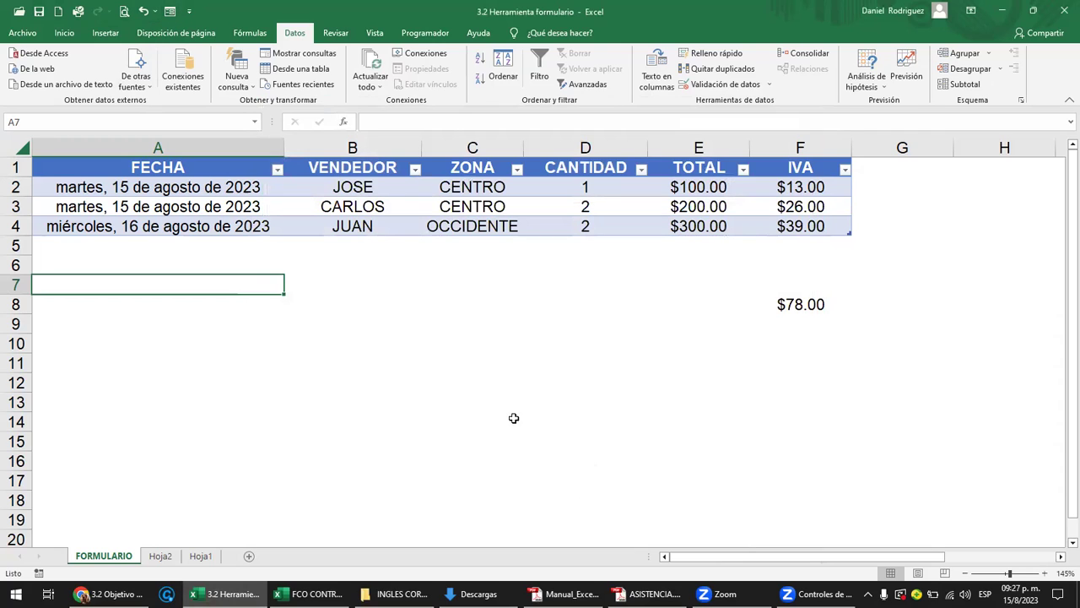
# - Clear the $78.00 sum from F8 and inspect sales table cells, including an IVA formula
pyautogui.click(800, 305)
pyautogui.press('Delete')
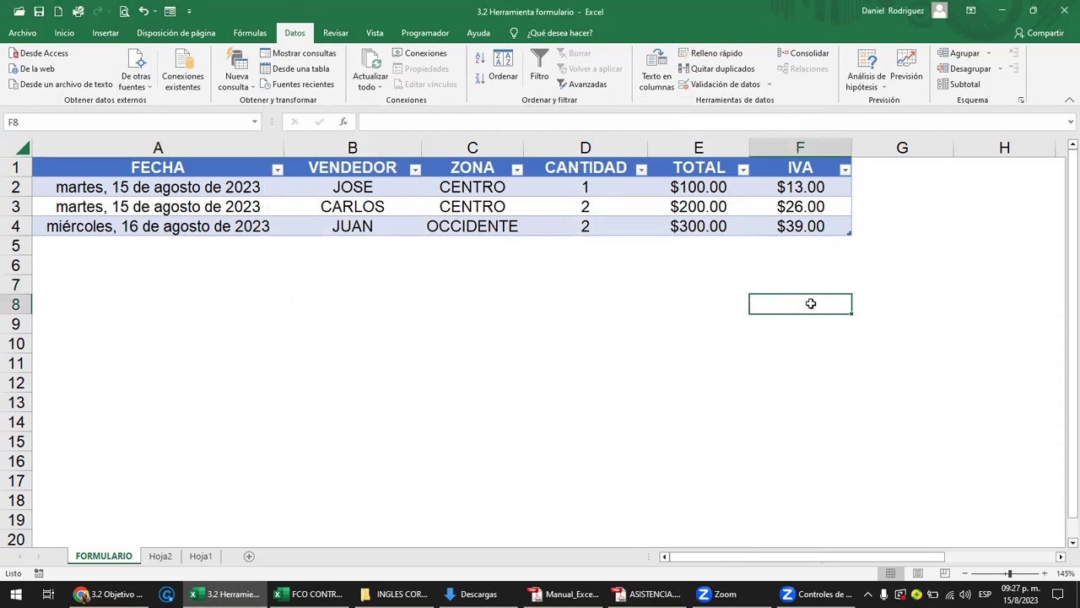
pyautogui.click(525, 185)
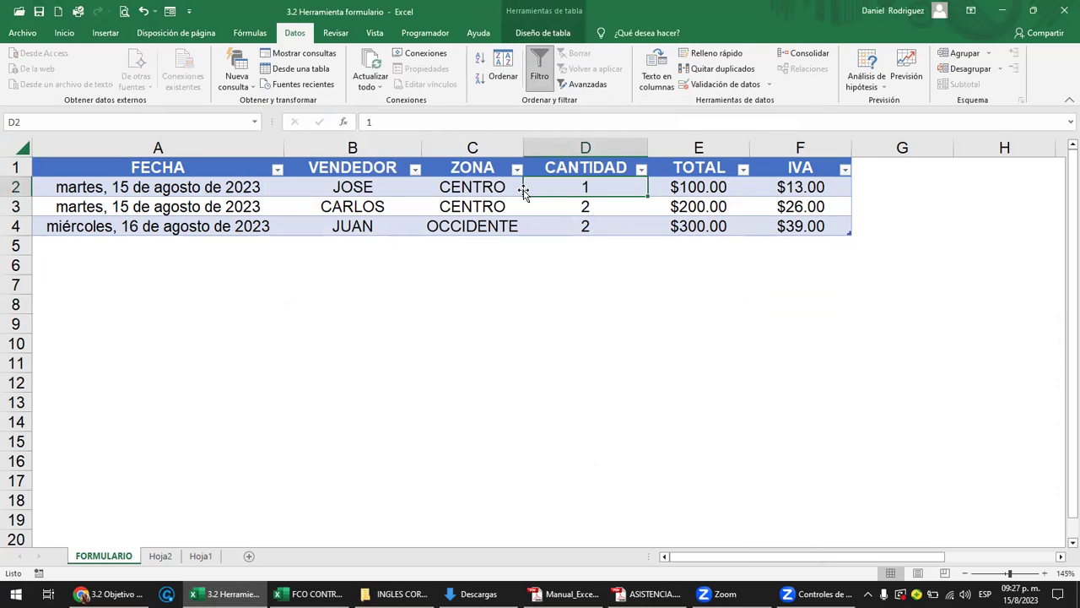
pyautogui.click(68, 186)
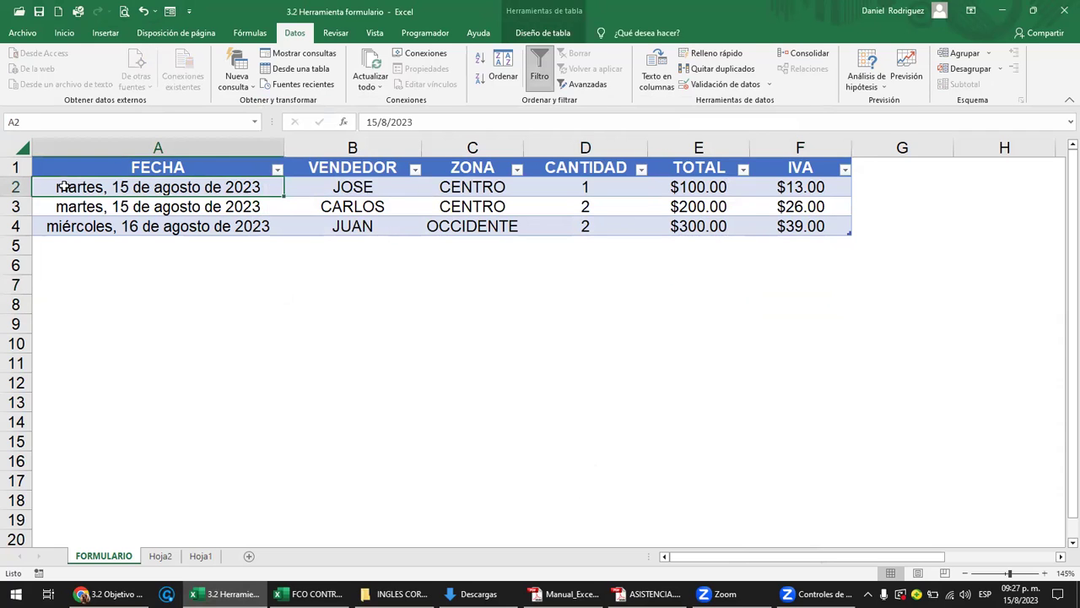
pyautogui.click(147, 225)
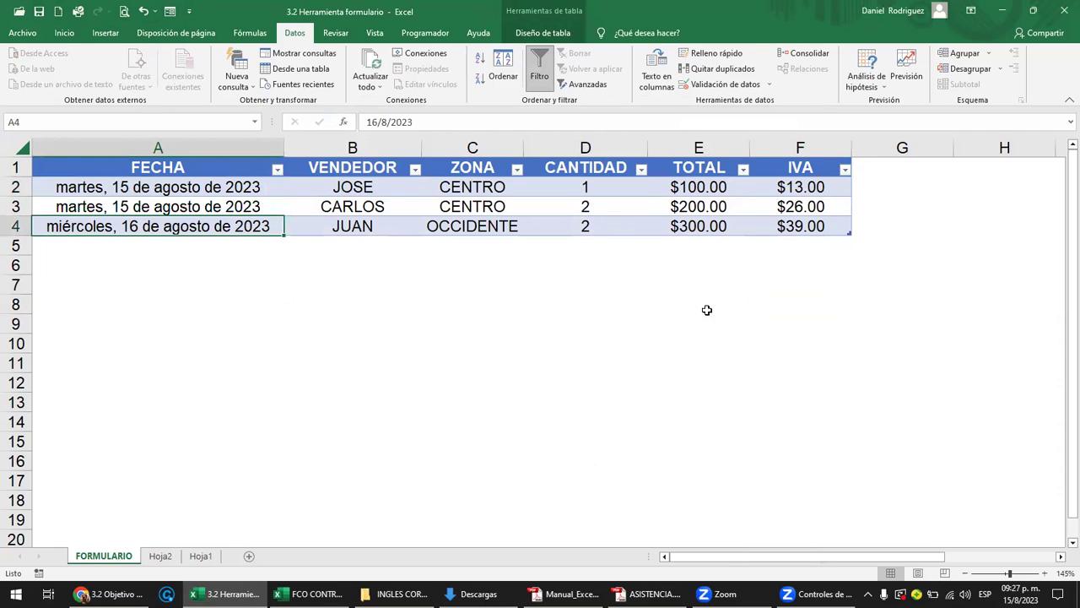
pyautogui.click(821, 210)
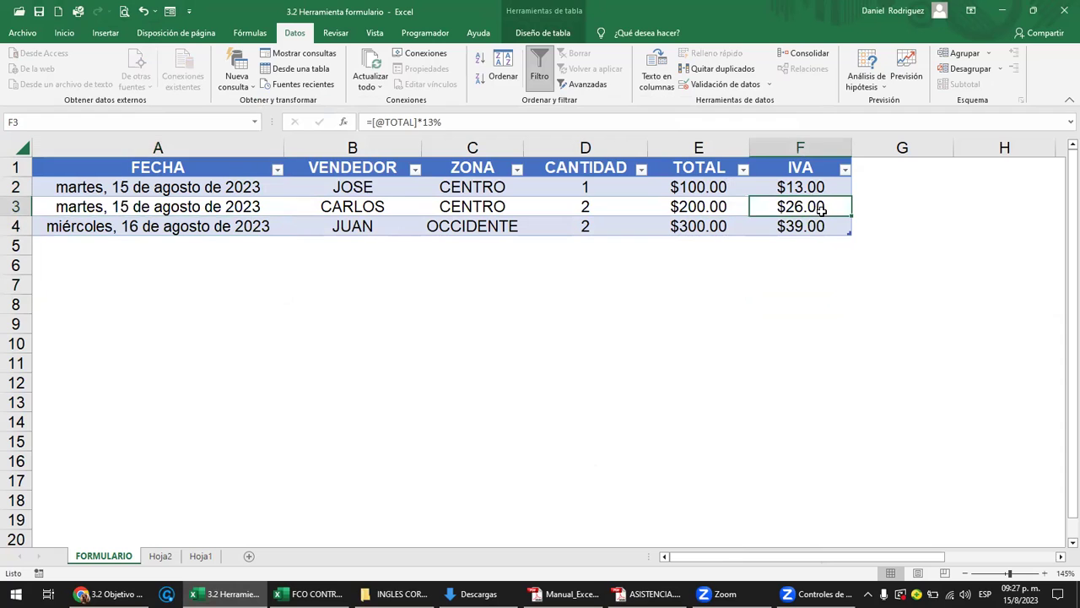
# - Open the data form from the Quick Access Toolbar, move it aside, and step through the three records
pyautogui.click(170, 12)
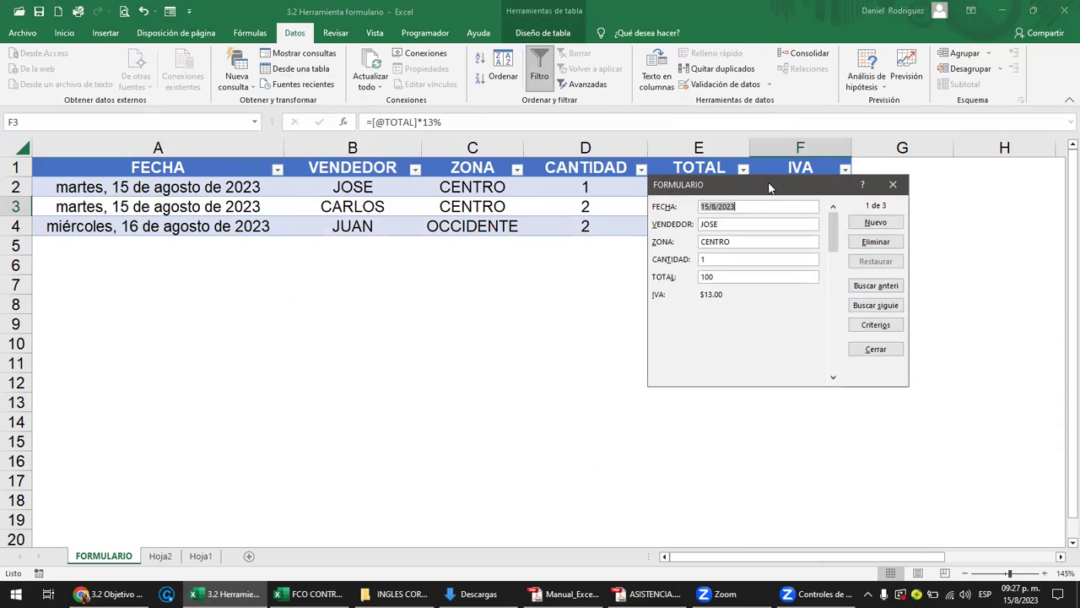
pyautogui.moveTo(769, 187); pyautogui.dragTo(769, 205)
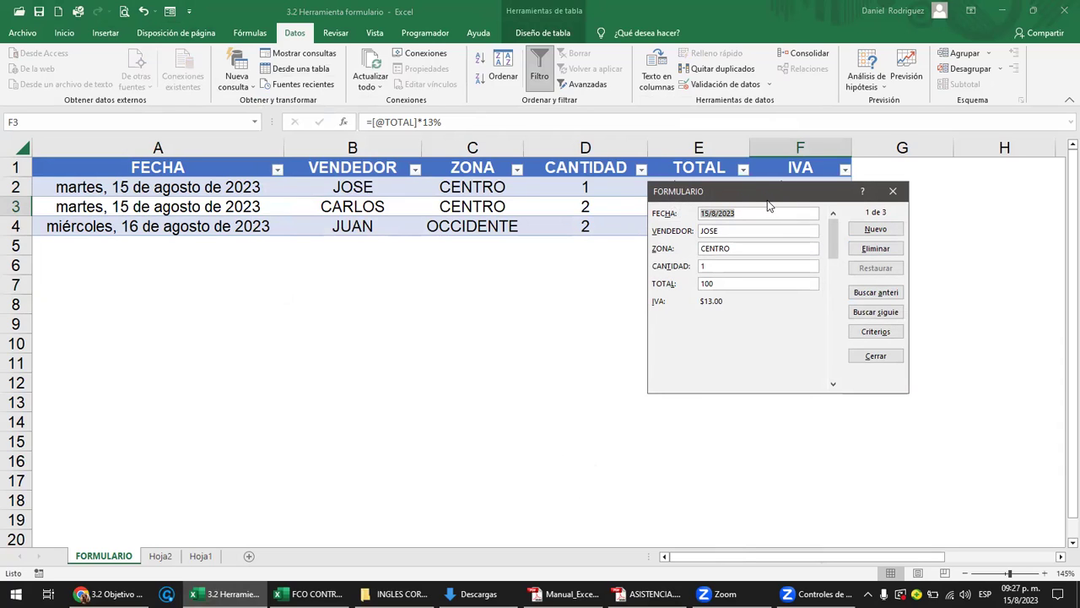
pyautogui.moveTo(768, 205); pyautogui.dragTo(650, 272)
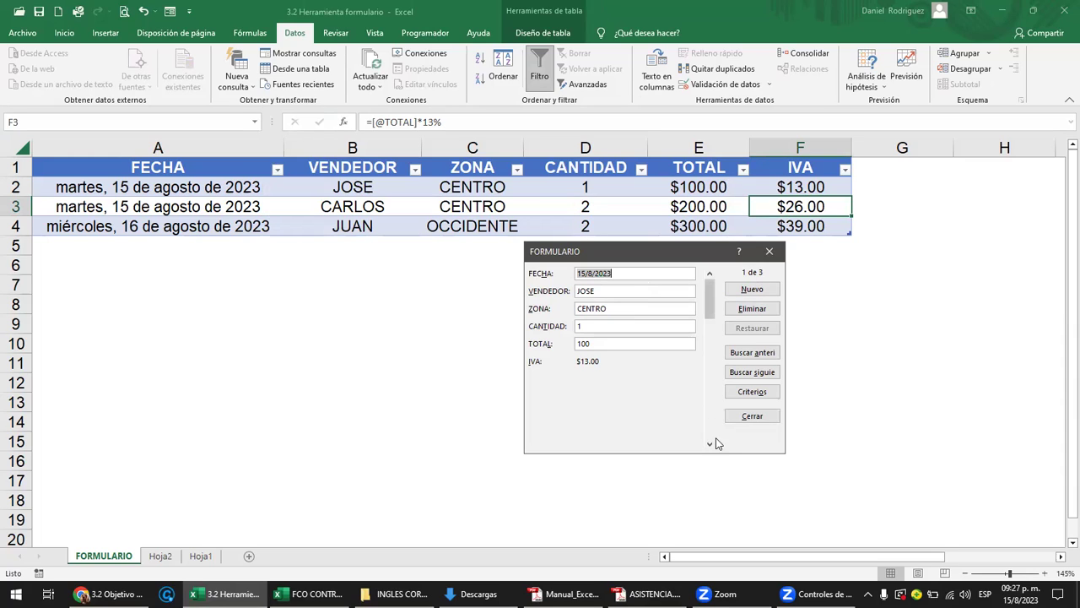
pyautogui.click(710, 446)
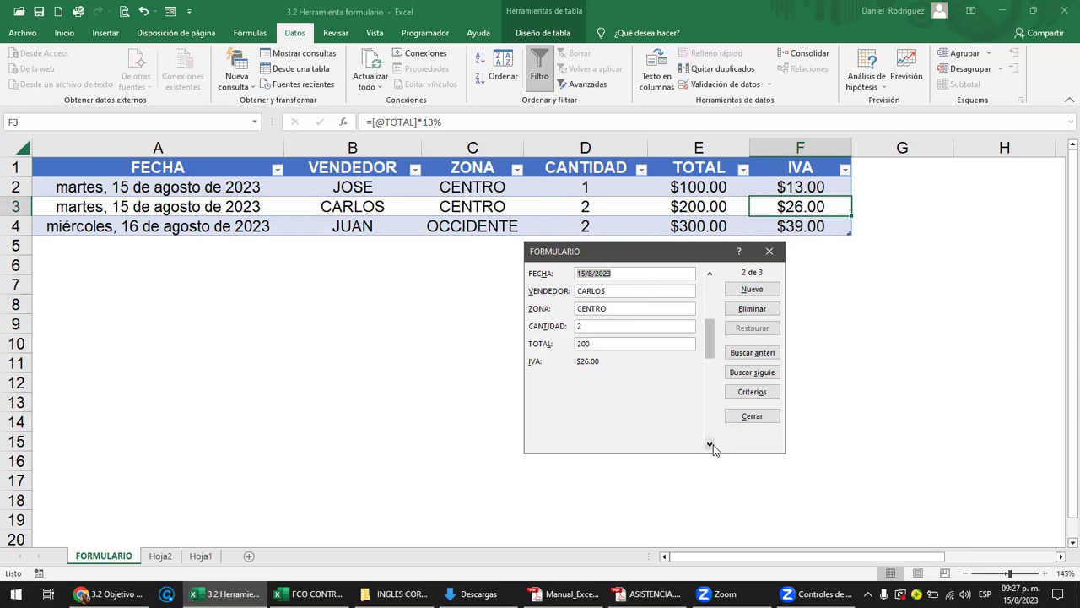
pyautogui.click(710, 446)
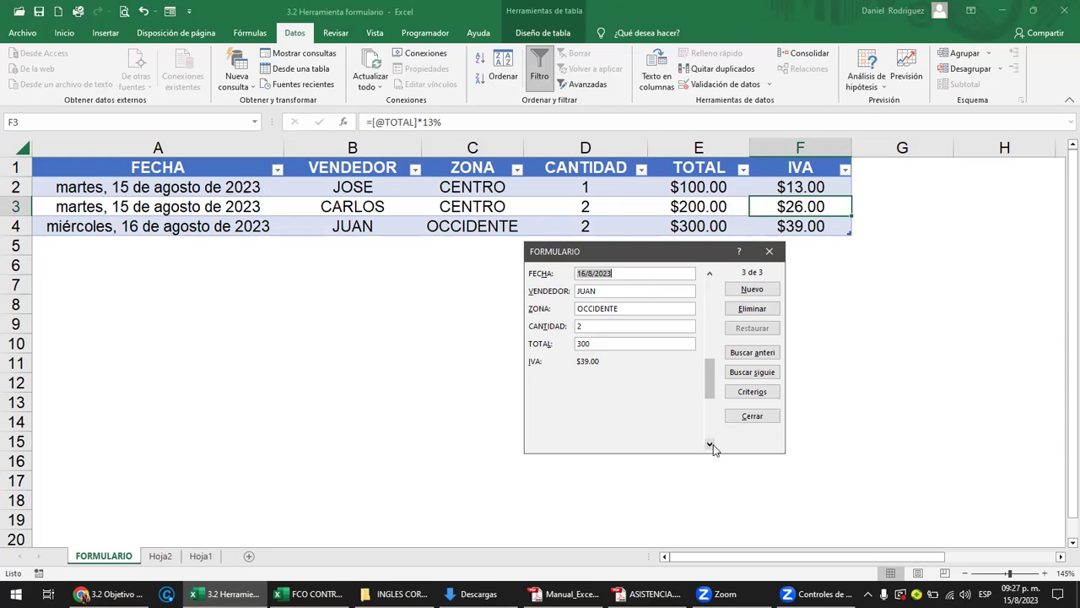
pyautogui.click(709, 445)
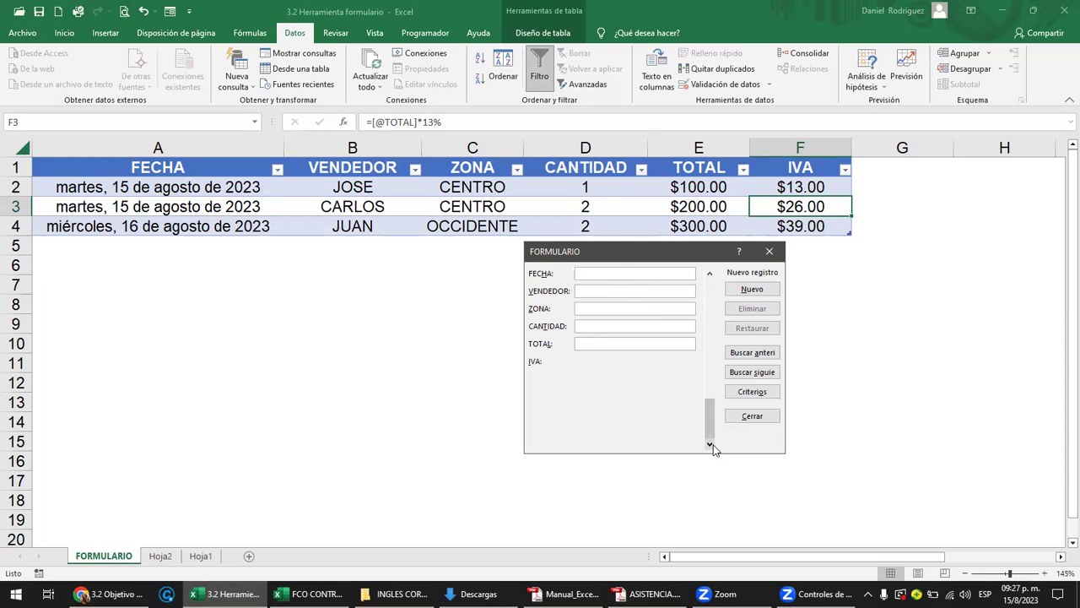
pyautogui.click(710, 274)
pyautogui.click(709, 274)
pyautogui.click(710, 273)
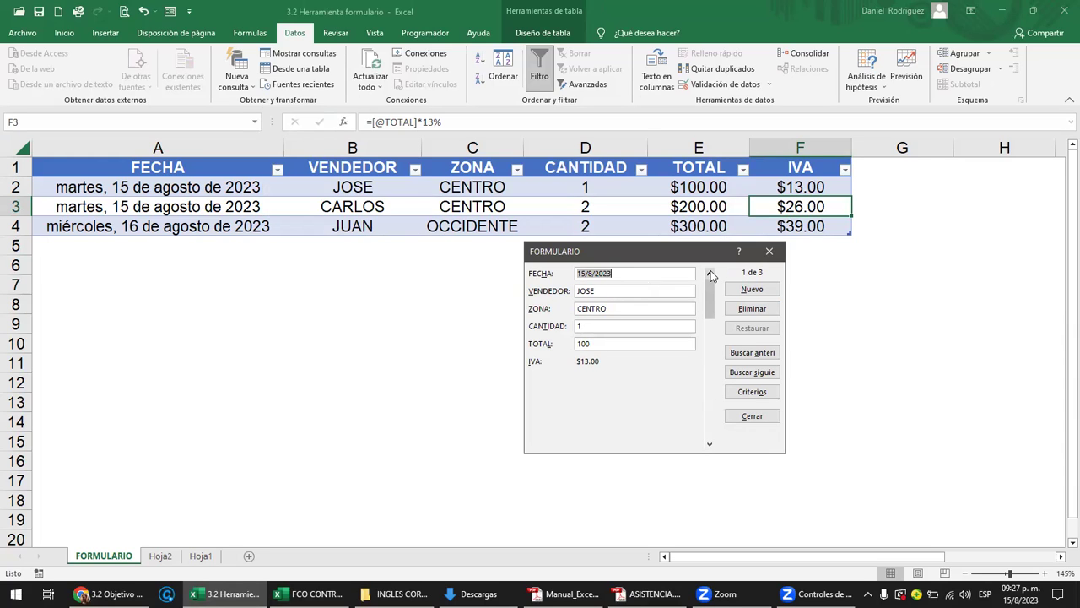
pyautogui.click(709, 274)
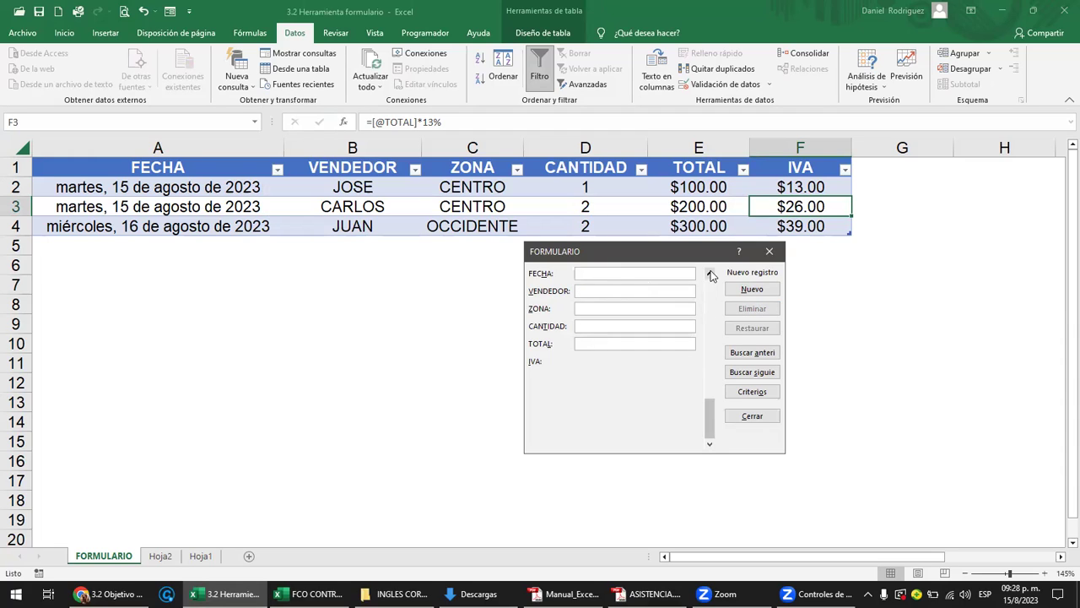
pyautogui.click(709, 274)
pyautogui.click(710, 274)
pyautogui.click(710, 274)
# - Browse the records further with the scroll wheel and the Buscar anterior / Buscar siguiente buttons
pyautogui.scroll(-2, 710, 273)
pyautogui.scroll(-1, 711, 275)
pyautogui.scroll(2, 711, 275)
pyautogui.scroll(-2, 712, 275)
pyautogui.scroll(1, 711, 275)
pyautogui.scroll(-1, 712, 275)
pyautogui.scroll(1, 712, 275)
pyautogui.scroll(-1, 711, 275)
pyautogui.scroll(1, 712, 275)
pyautogui.scroll(-1, 711, 275)
pyautogui.scroll(1, 712, 275)
pyautogui.scroll(-1, 711, 275)
pyautogui.scroll(-2, 712, 275)
pyautogui.click(710, 273)
pyautogui.click(710, 274)
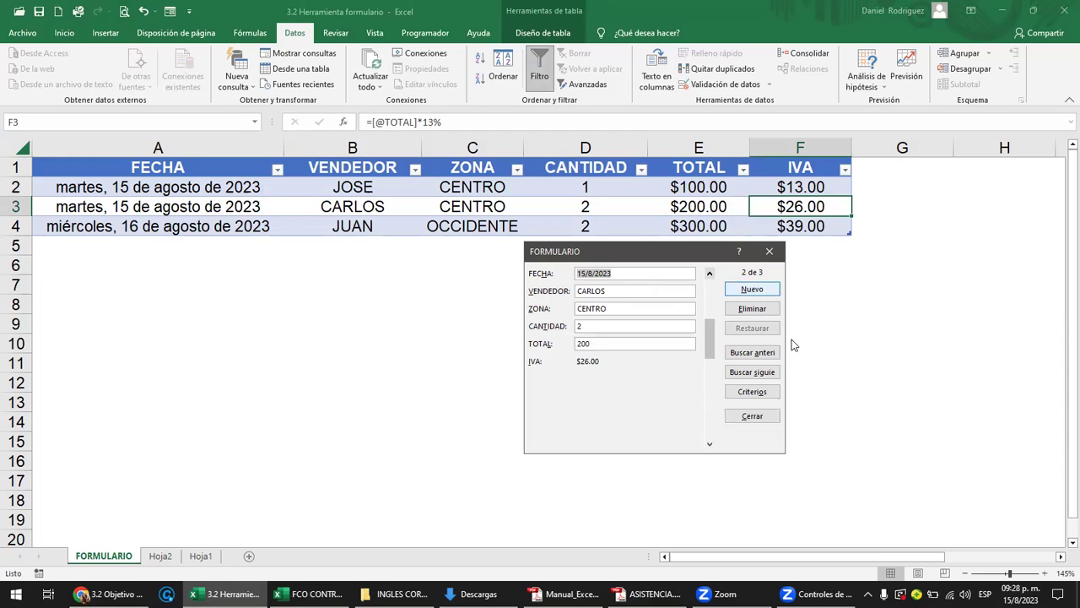
pyautogui.click(763, 355)
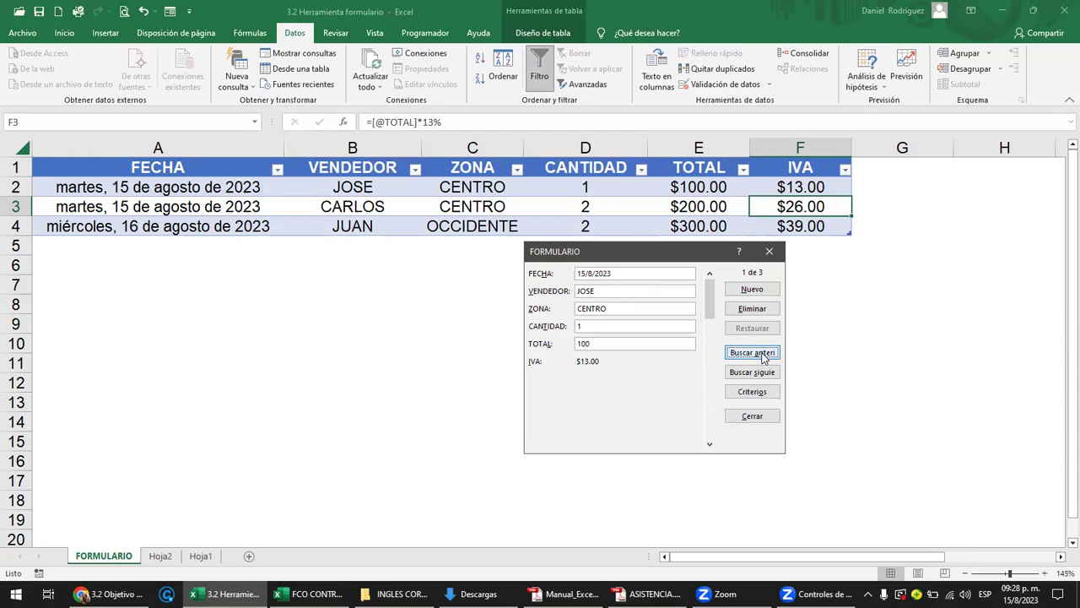
pyautogui.click(766, 374)
pyautogui.click(760, 352)
pyautogui.click(768, 377)
pyautogui.click(766, 355)
pyautogui.click(766, 375)
# - Change the first record's CANTIDAD from 1 to 10 and save it
pyautogui.click(766, 354)
pyautogui.moveTo(613, 274)
pyautogui.mouseDown()
pyautogui.moveTo(576, 274)
pyautogui.moveTo(577, 293)
pyautogui.mouseUp()
pyautogui.click(620, 308)
pyautogui.write('0')
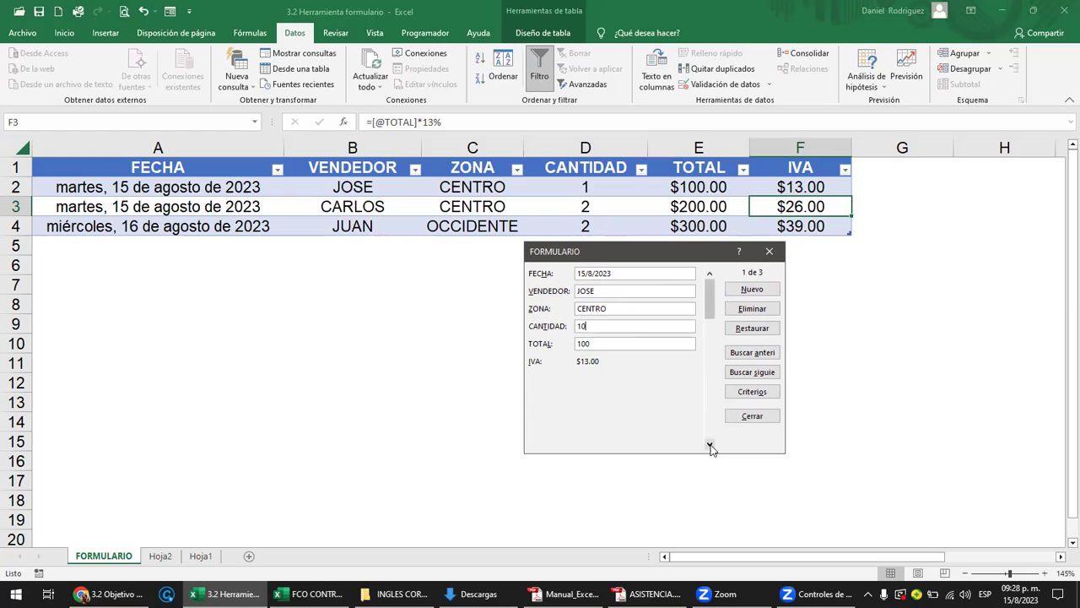
pyautogui.click(710, 446)
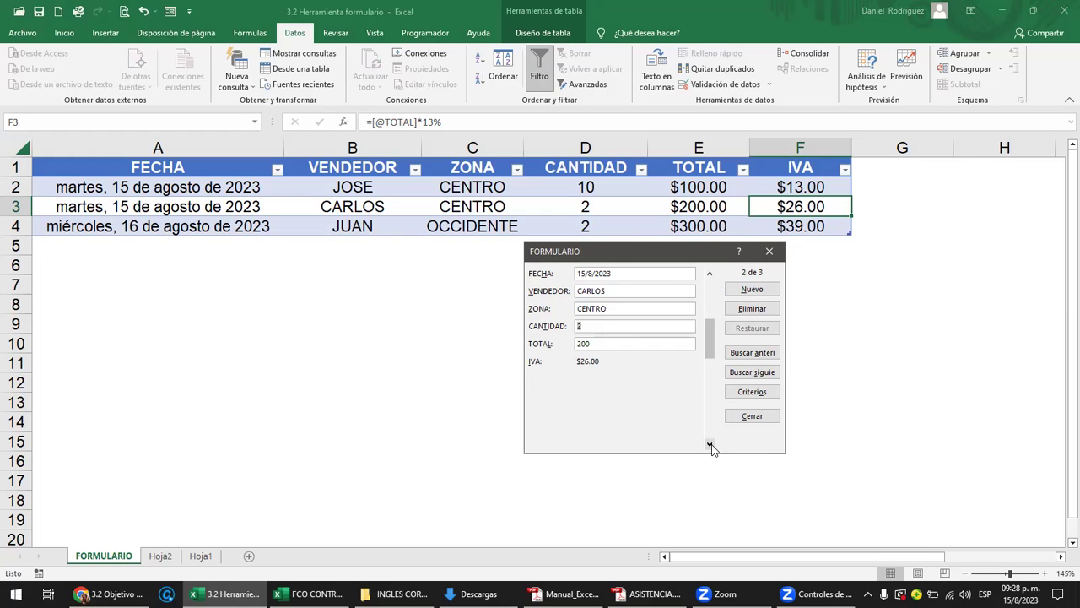
pyautogui.click(710, 273)
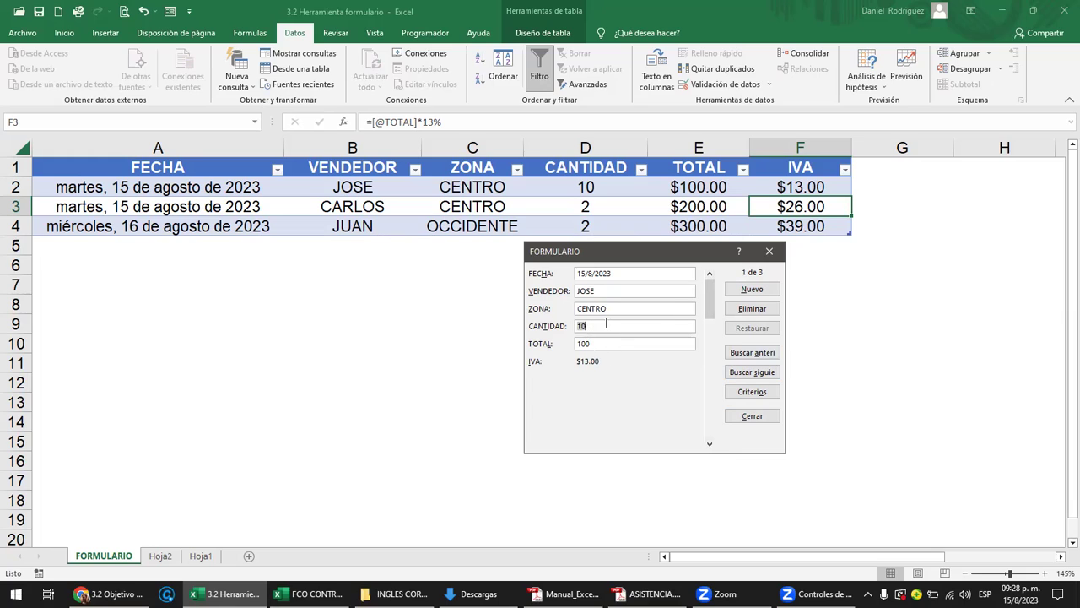
pyautogui.click(710, 445)
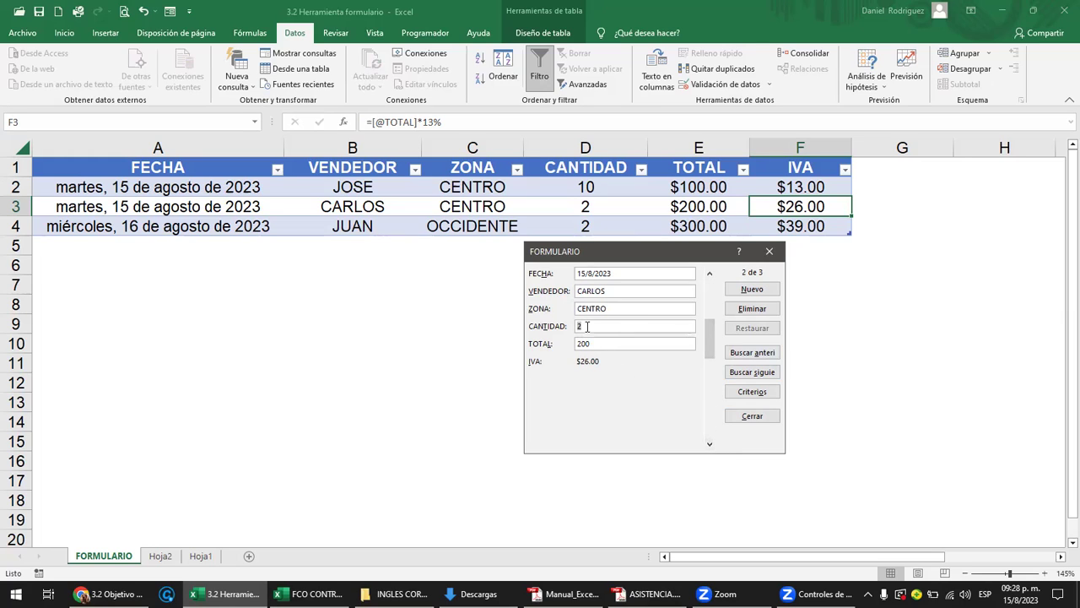
# - Set the second and third records' CANTIDAD to 20, then return to the third record's seller field
pyautogui.click(622, 330)
pyautogui.write('0')
pyautogui.click(710, 444)
pyautogui.click(591, 327)
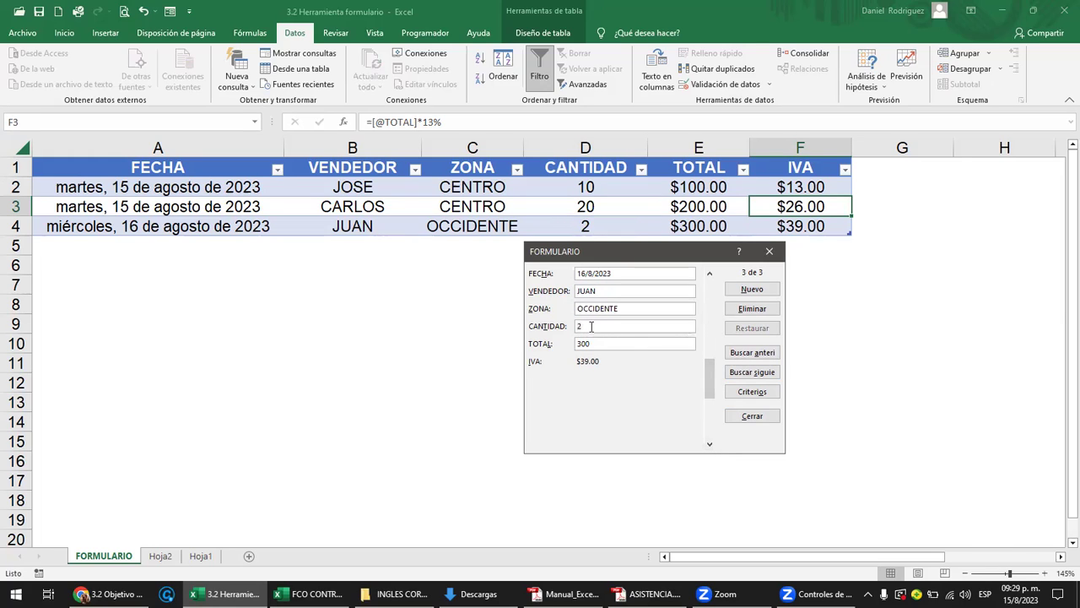
pyautogui.write('0')
pyautogui.press('Return')
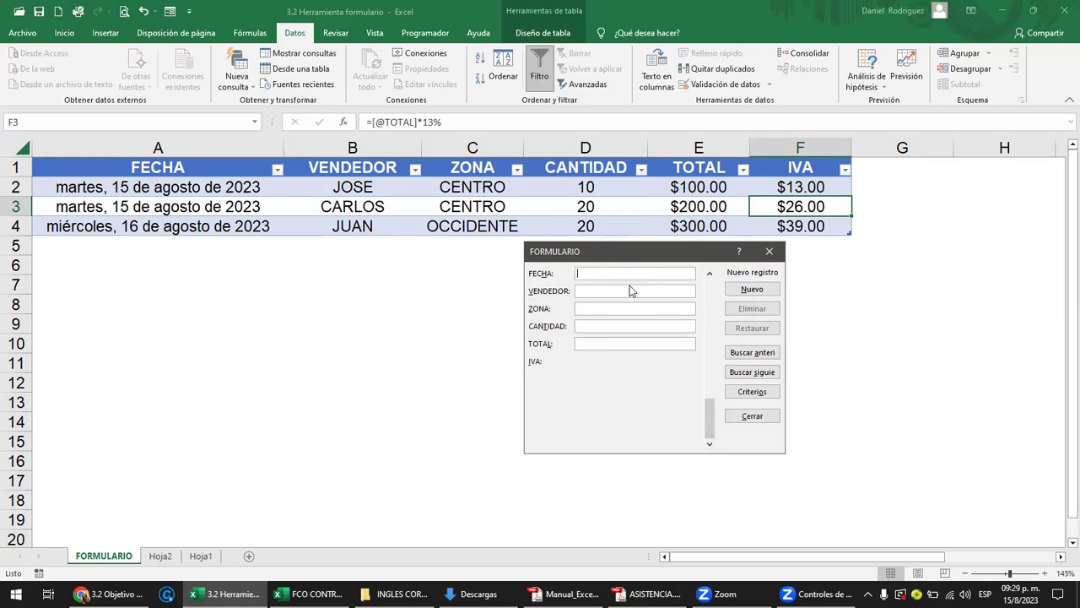
pyautogui.click(710, 275)
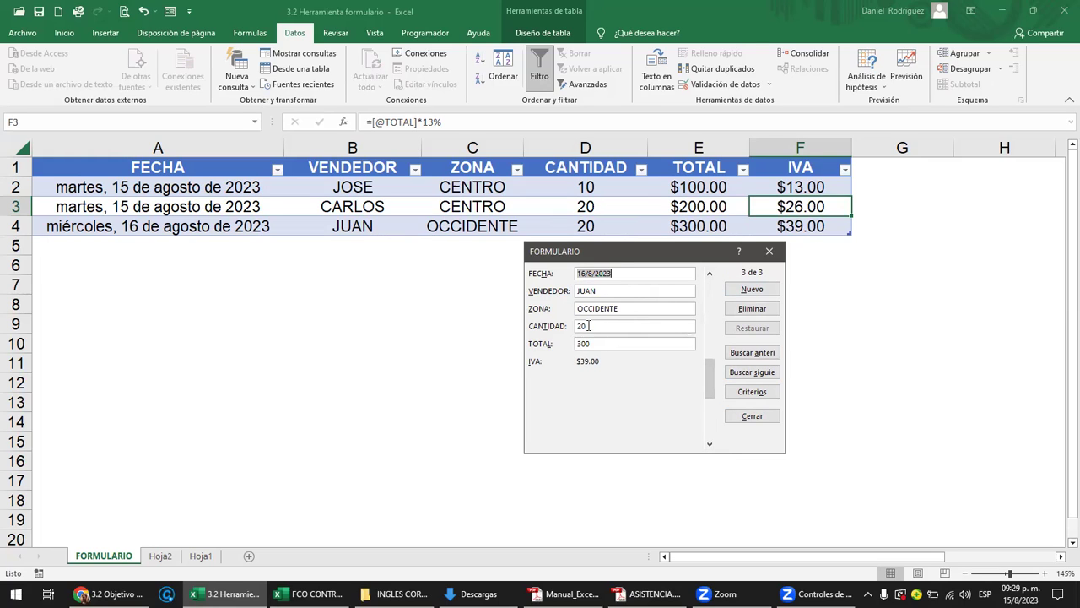
pyautogui.click(598, 290)
pyautogui.write('A')
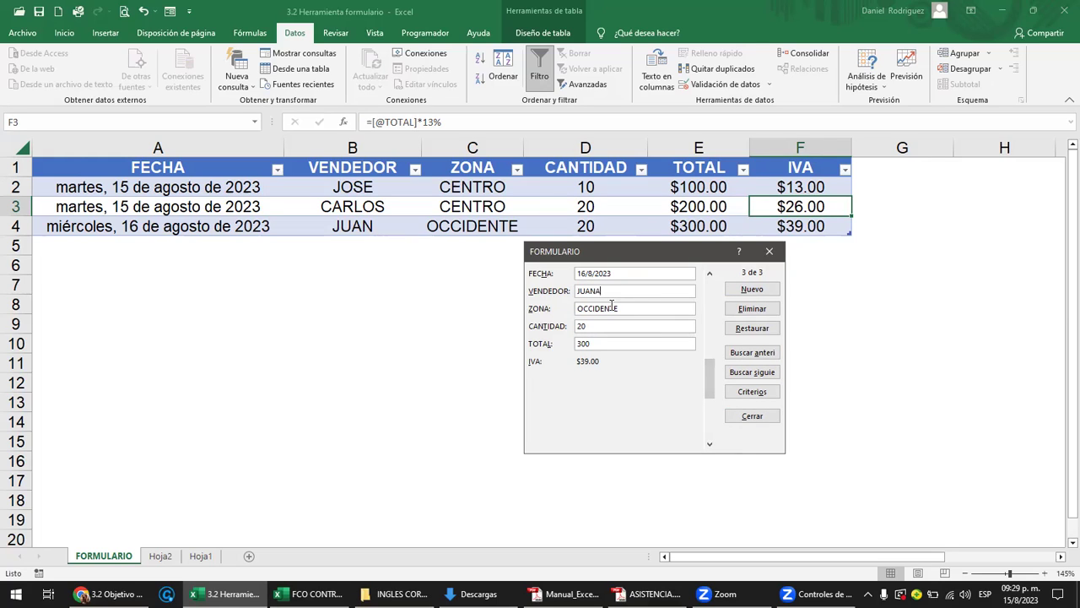
pyautogui.click(752, 329)
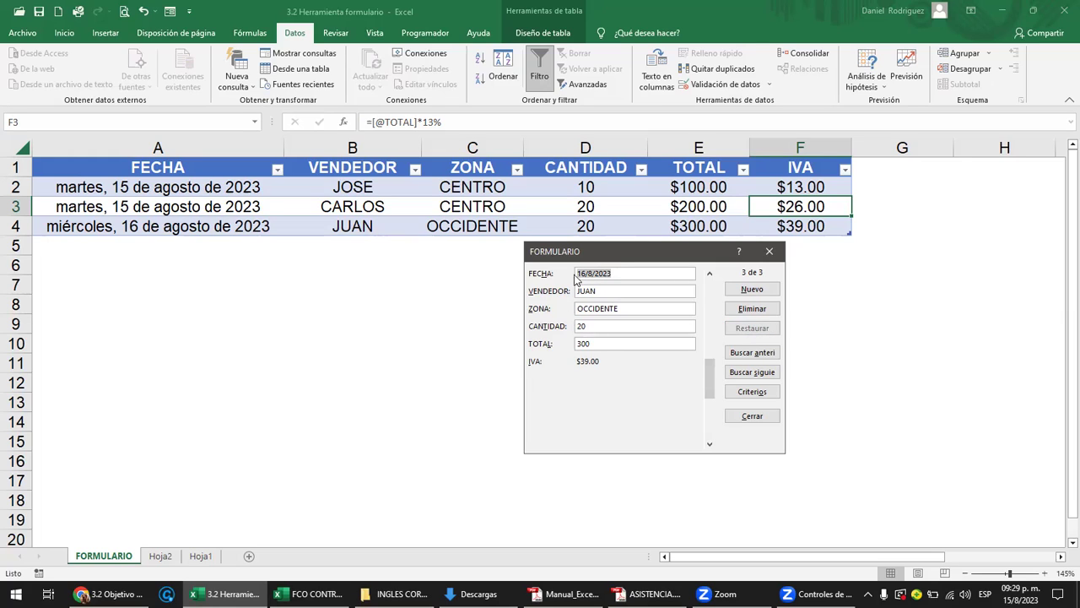
pyautogui.click(618, 272)
pyautogui.click(622, 305)
# - Replace the third record's ZONA with OCCIDENTE, save it to row 4, and move the form lower
pyautogui.press('BackSpace')
pyautogui.press('BackSpace')
pyautogui.press('BackSpace')
pyautogui.press('BackSpace')
pyautogui.press('BackSpace')
pyautogui.press('BackSpace')
pyautogui.press('BackSpace')
pyautogui.press('BackSpace')
pyautogui.press('BackSpace')
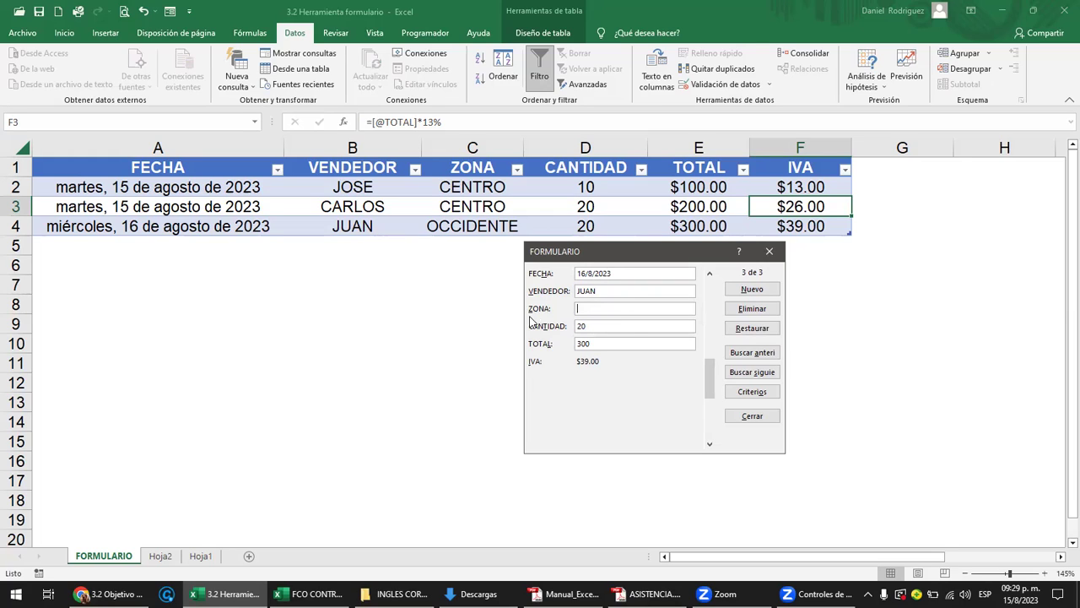
pyautogui.press('Return')
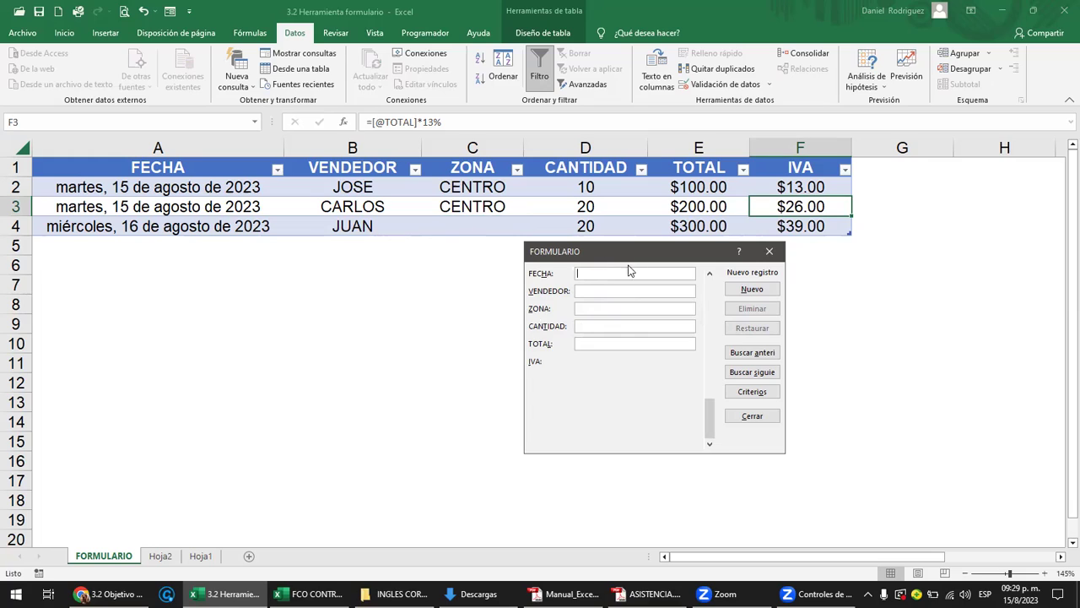
pyautogui.click(710, 275)
pyautogui.click(589, 308)
pyautogui.write('OCCI')
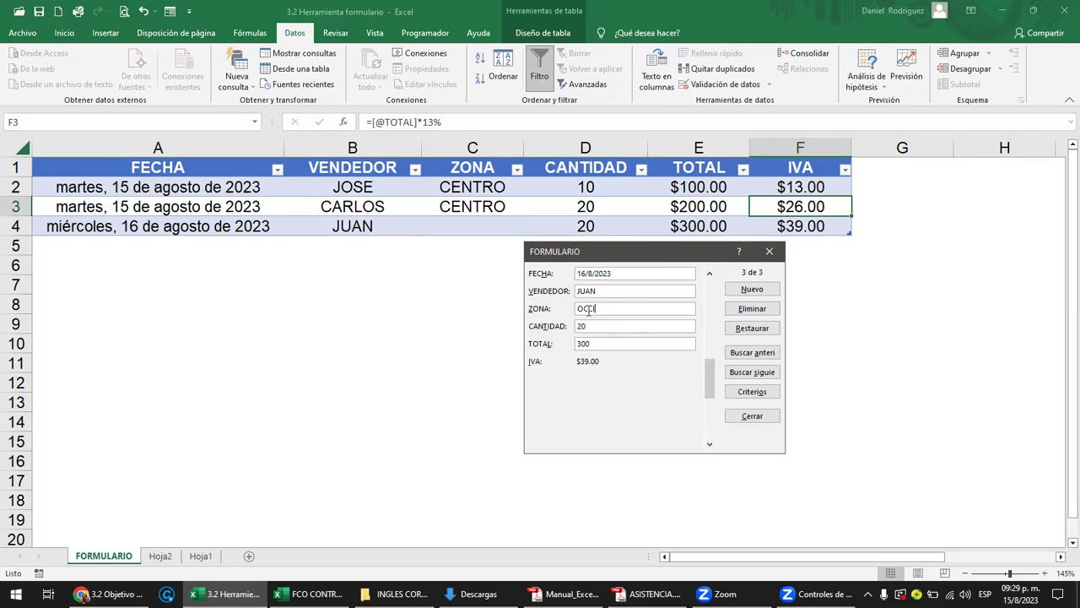
pyautogui.write('DENTE')
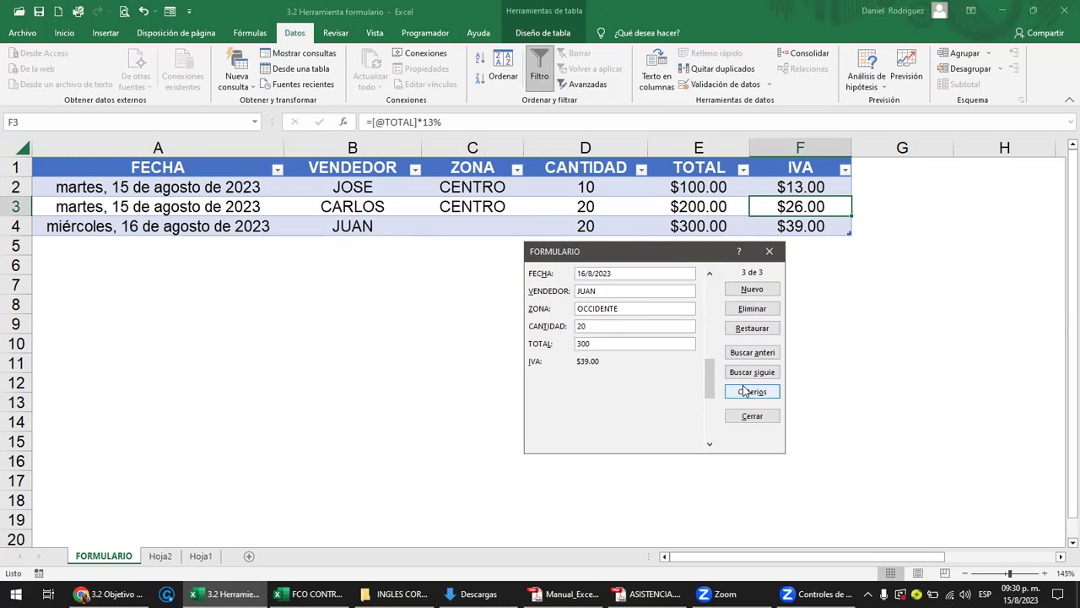
pyautogui.press('Return')
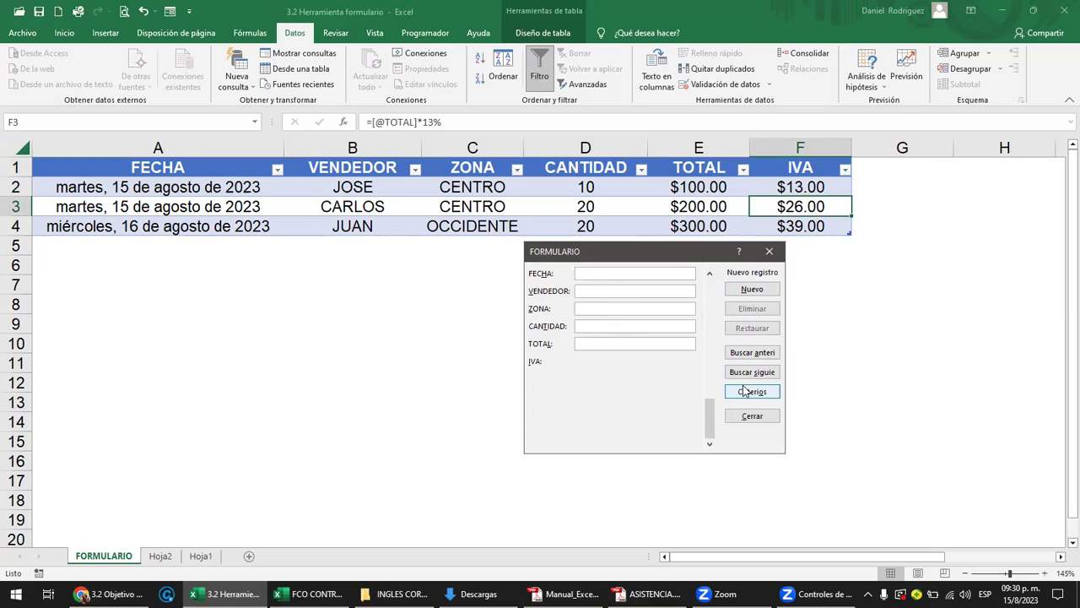
pyautogui.press('Up')
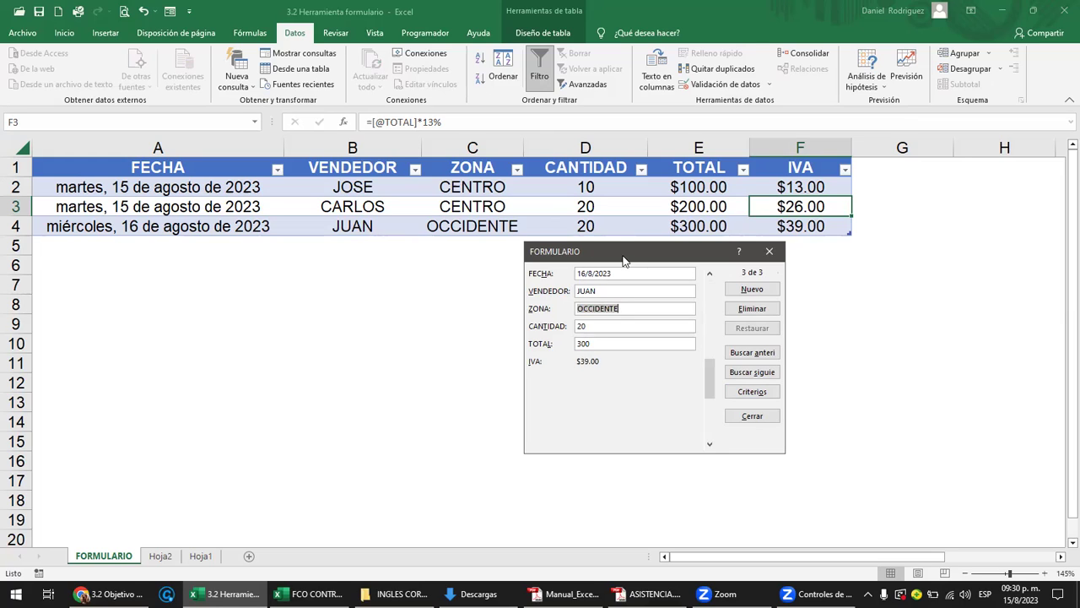
pyautogui.moveTo(626, 257); pyautogui.dragTo(623, 300)
# - Start a new record with FECHA 15/8/2023, a seller name, and zone CENTRO followed by 15 and 150
pyautogui.click(751, 334)
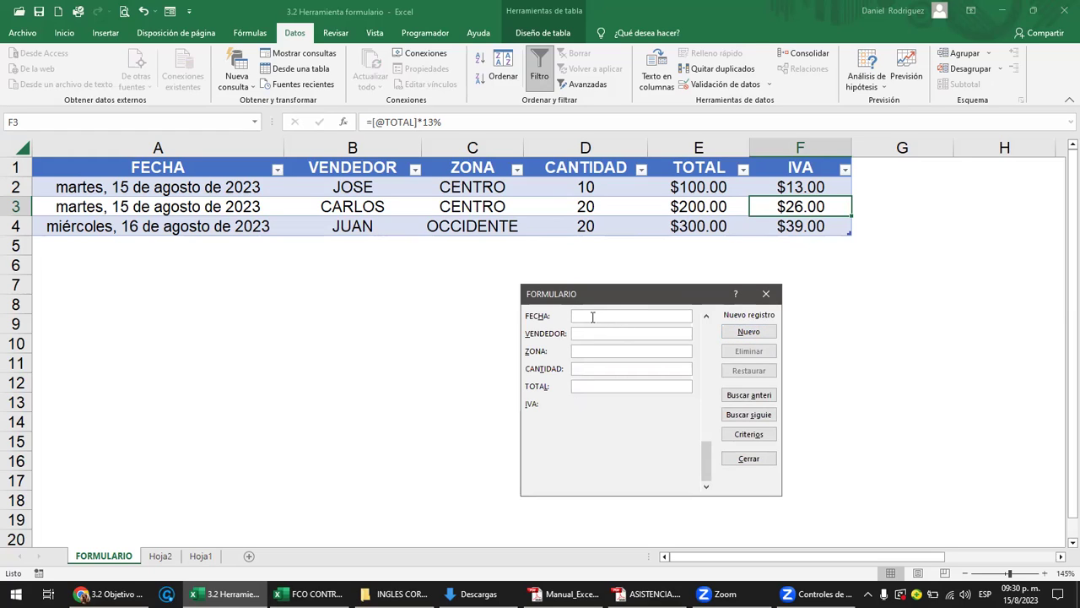
pyautogui.write('15/8/')
pyautogui.write('2023')
pyautogui.click(585, 332)
pyautogui.write('CHARLY')
pyautogui.press('Tab')
pyautogui.write('CENTRO')
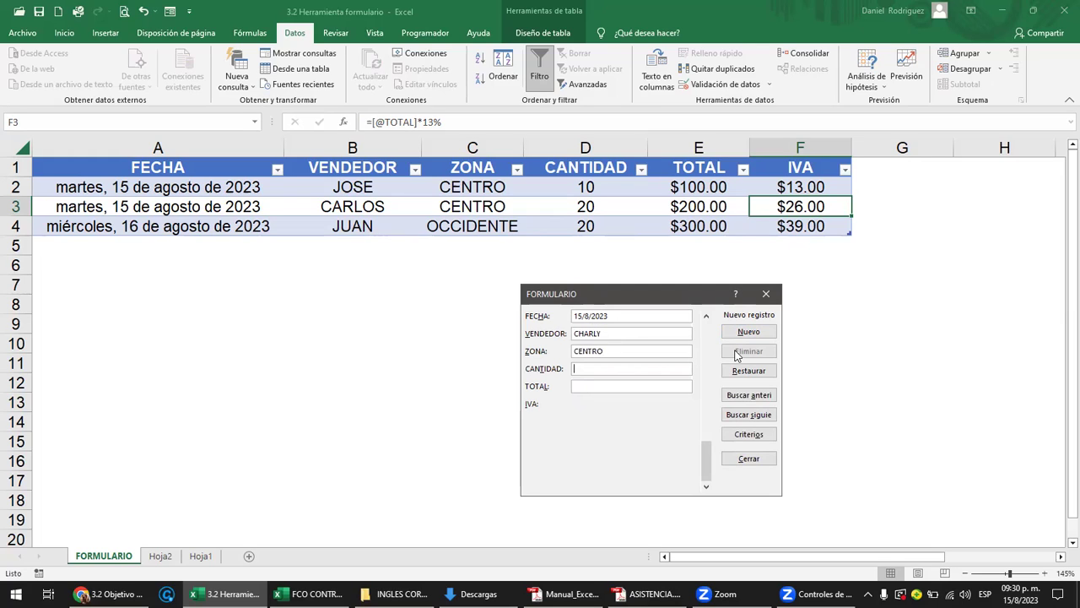
pyautogui.write('15')
pyautogui.write('150')
# - Re-enter the 15/8/23 CENTRO sale (quantity 15, total 150) as row 5, review it, and close the form
pyautogui.press('Return')
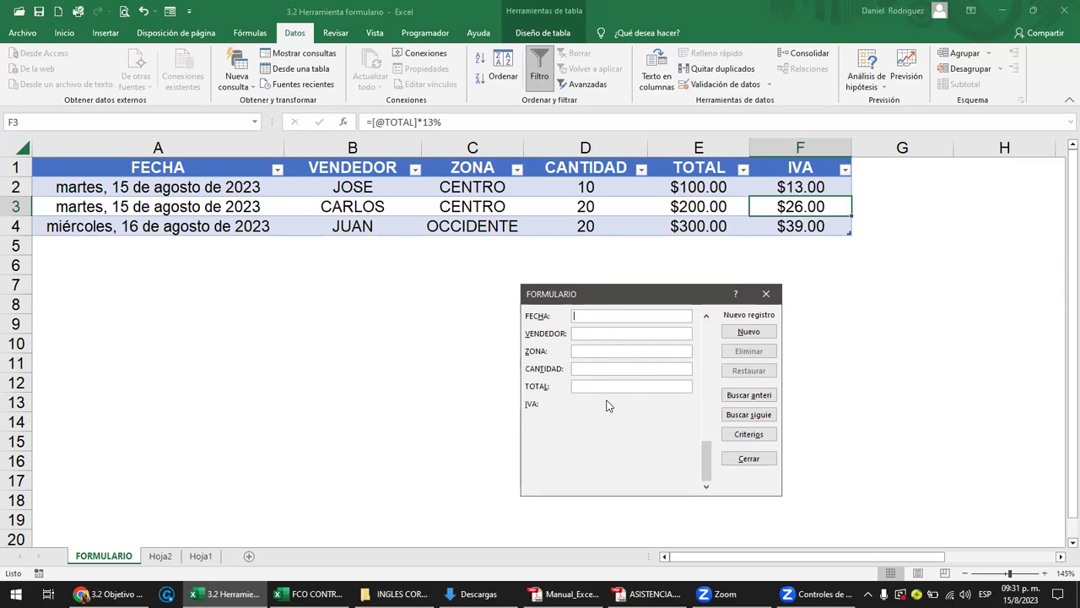
pyautogui.write('15/')
pyautogui.write('8/')
pyautogui.write('23')
pyautogui.write('CHARLY')
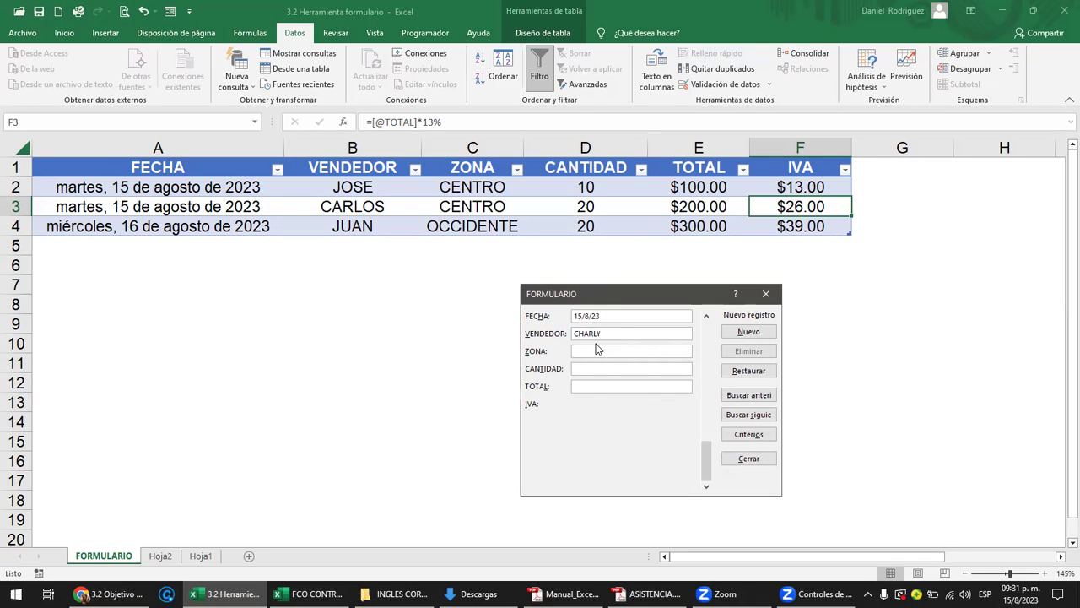
pyautogui.write('CENTR')
pyautogui.write('5')
pyautogui.write('150')
pyautogui.press('Return')
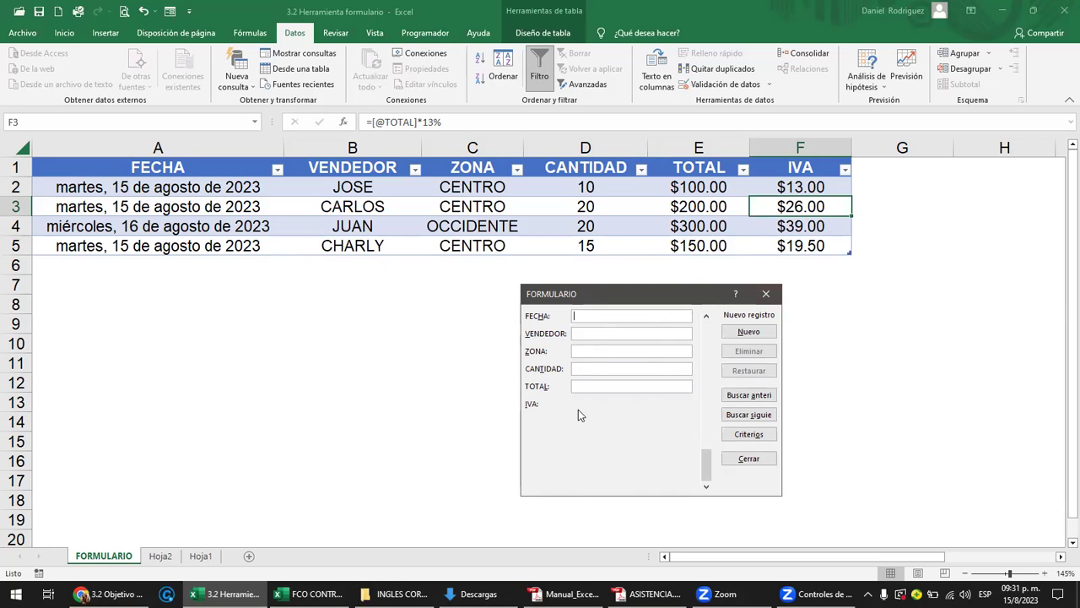
pyautogui.click(706, 316)
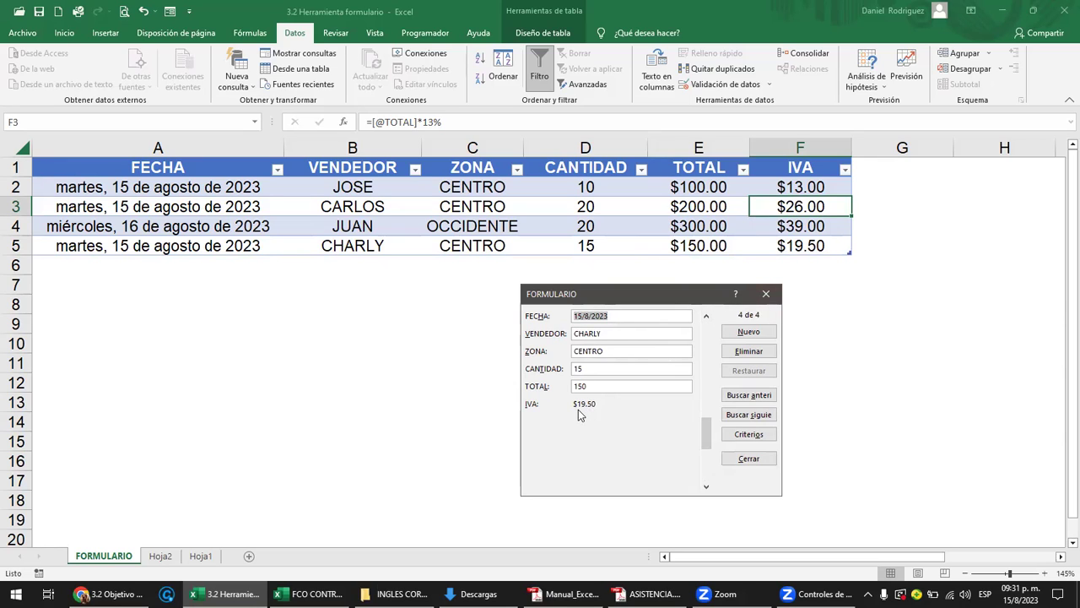
pyautogui.click(707, 316)
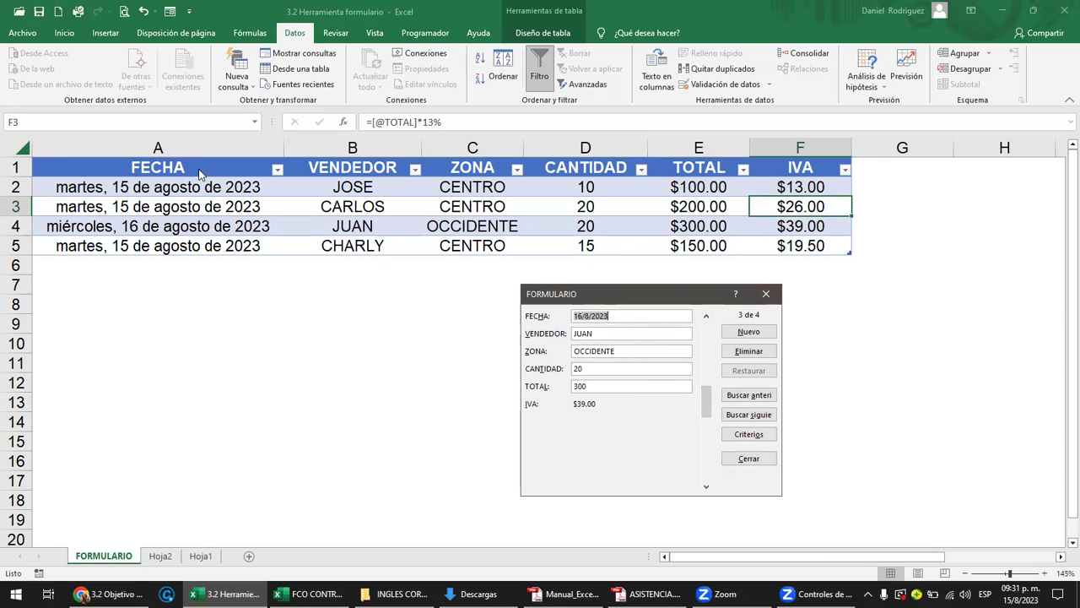
pyautogui.click(768, 294)
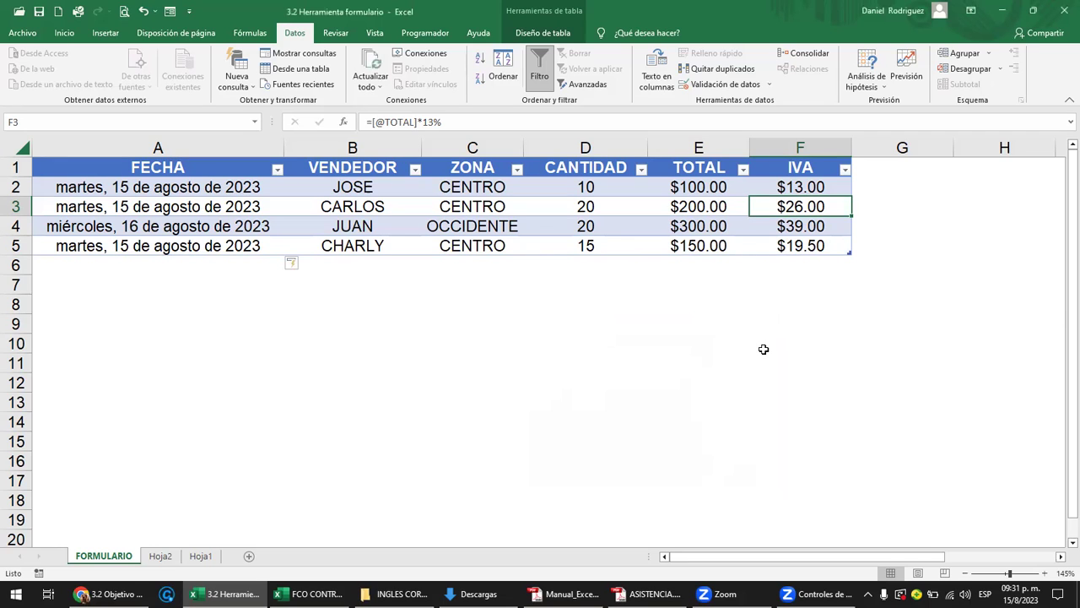
# - Select columns A–F, click back into the table, and reopen Formulario through the search box
pyautogui.moveTo(133, 147); pyautogui.dragTo(778, 171)
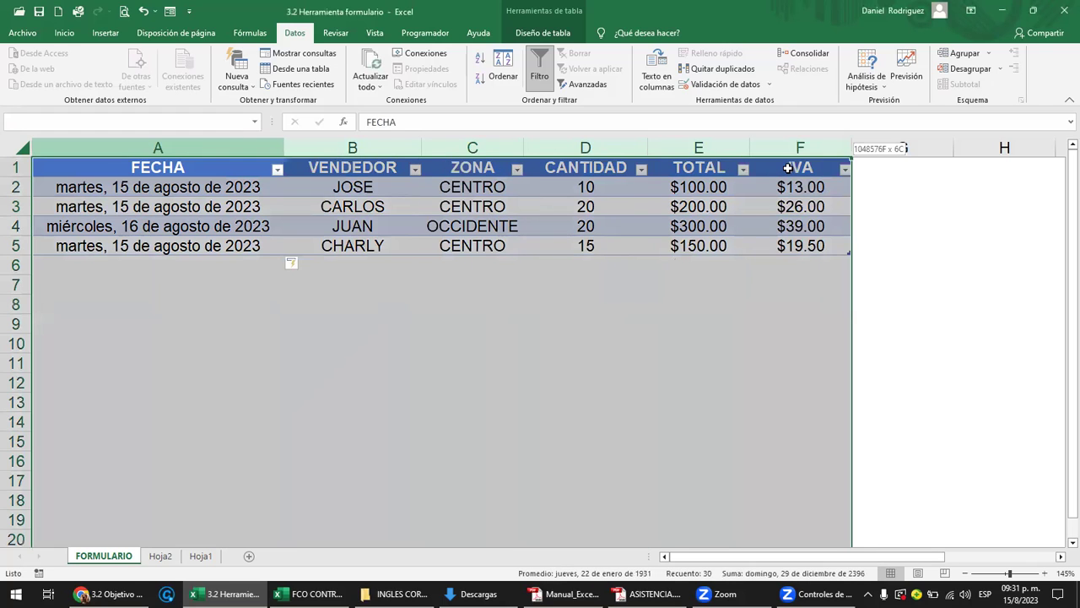
pyautogui.click(812, 173)
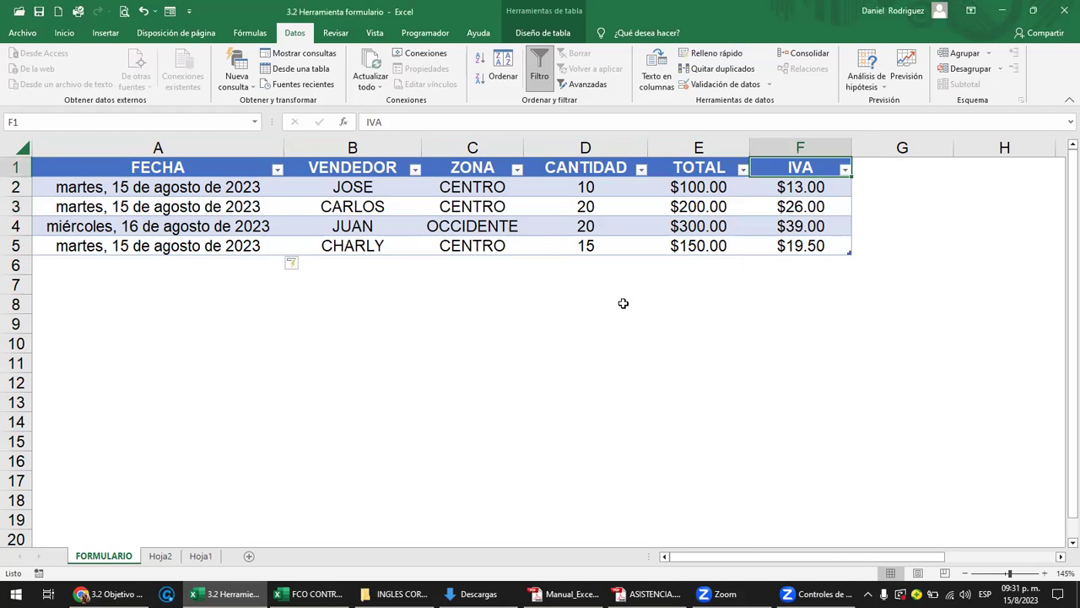
pyautogui.click(639, 34)
pyautogui.click(635, 65)
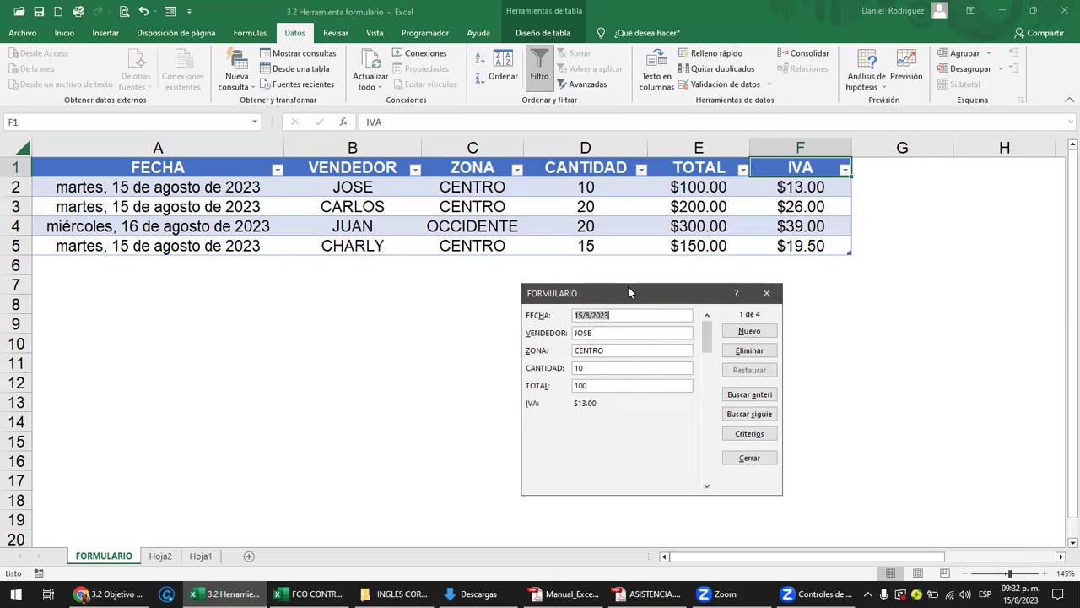
# - Add a new record dated 17/8/2023 for zone CENTRO with quantity 1500 and total 5000
pyautogui.moveTo(628, 293); pyautogui.dragTo(621, 270)
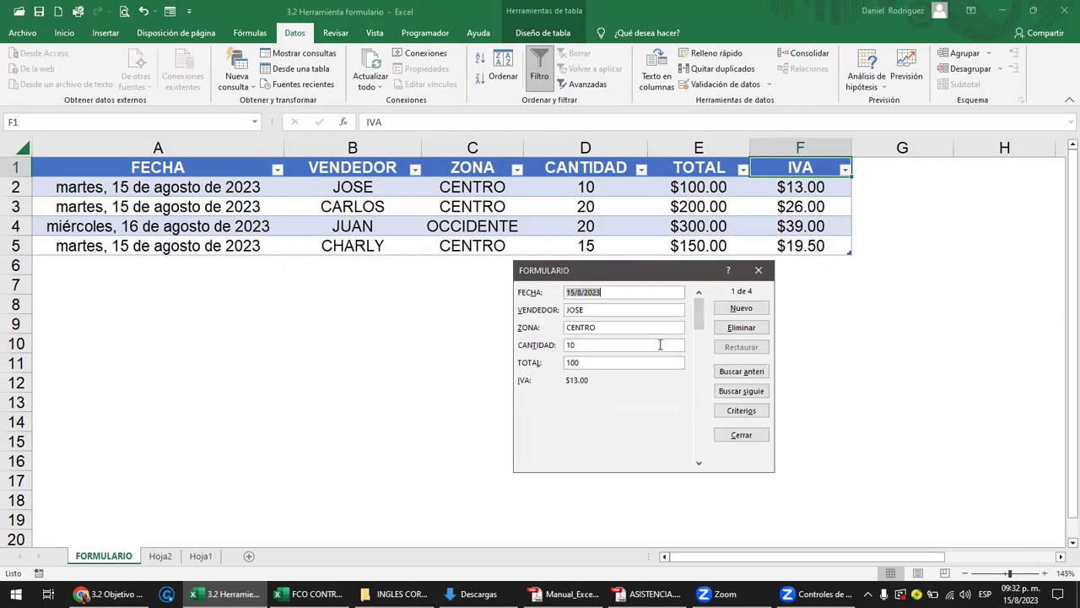
pyautogui.click(590, 363)
pyautogui.doubleClick(590, 362)
pyautogui.click(734, 310)
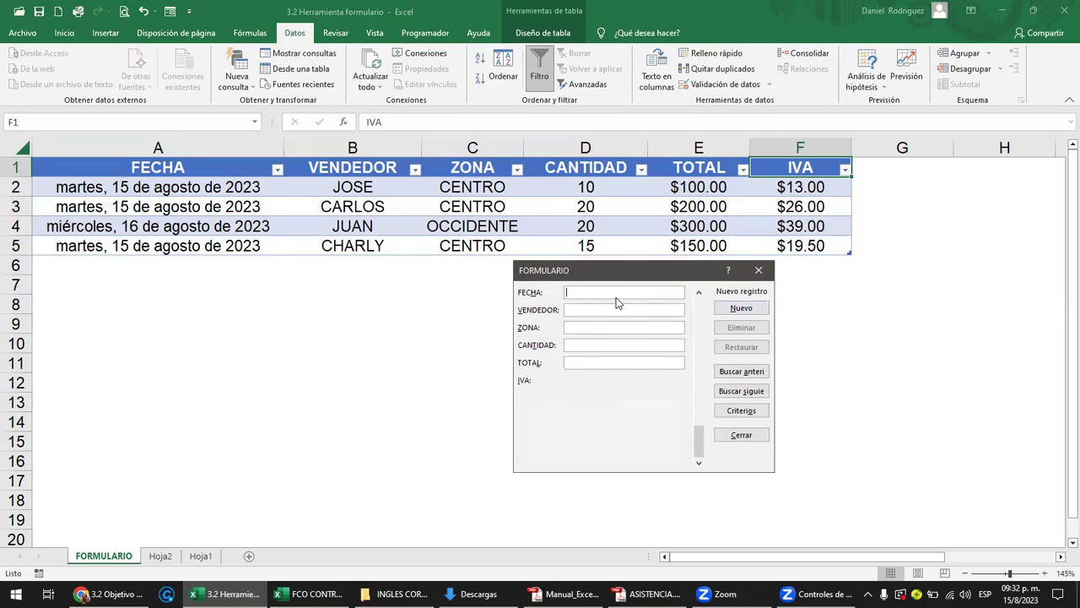
pyautogui.write('1')
pyautogui.write('7/')
pyautogui.write('JU')
pyautogui.write('CEN')
pyautogui.write('1500')
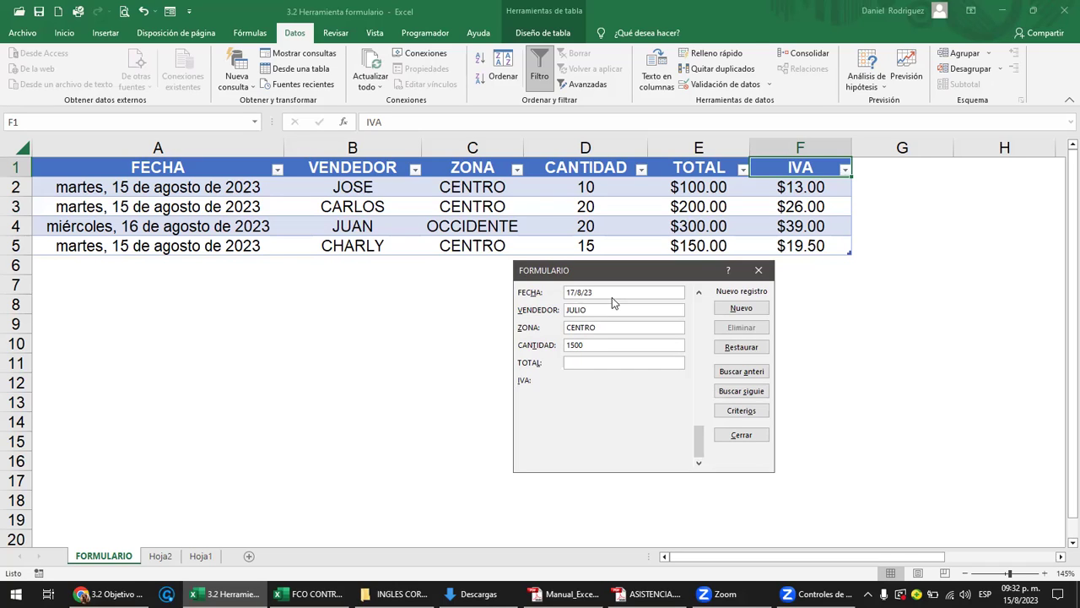
pyautogui.write('5000')
pyautogui.press('Return')
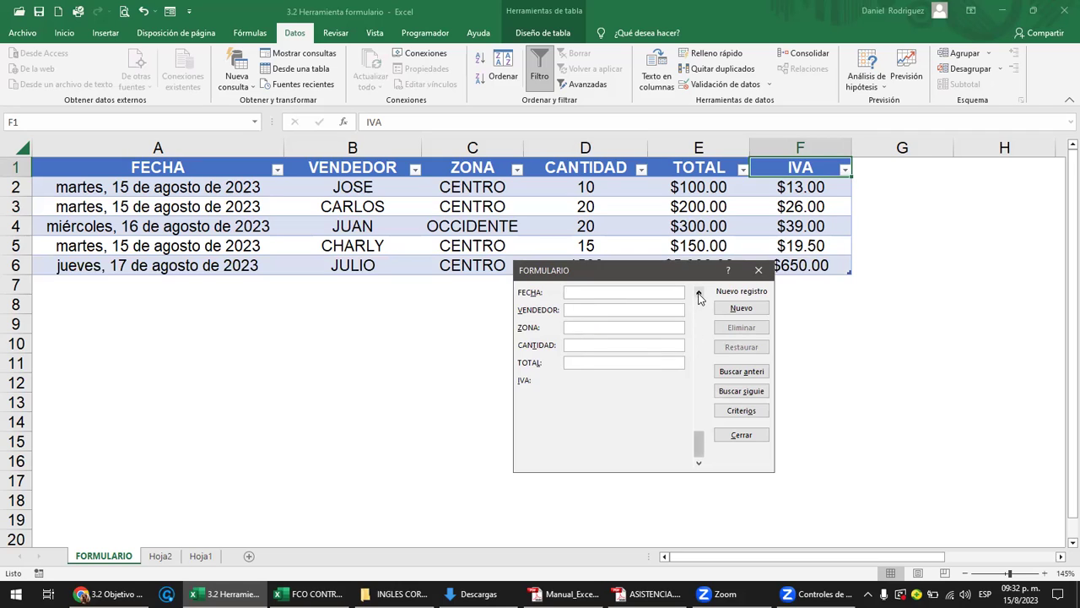
# - Review the new fifth record in row 6 and step back through the earlier records
pyautogui.click(698, 292)
pyautogui.moveTo(677, 277); pyautogui.dragTo(666, 309)
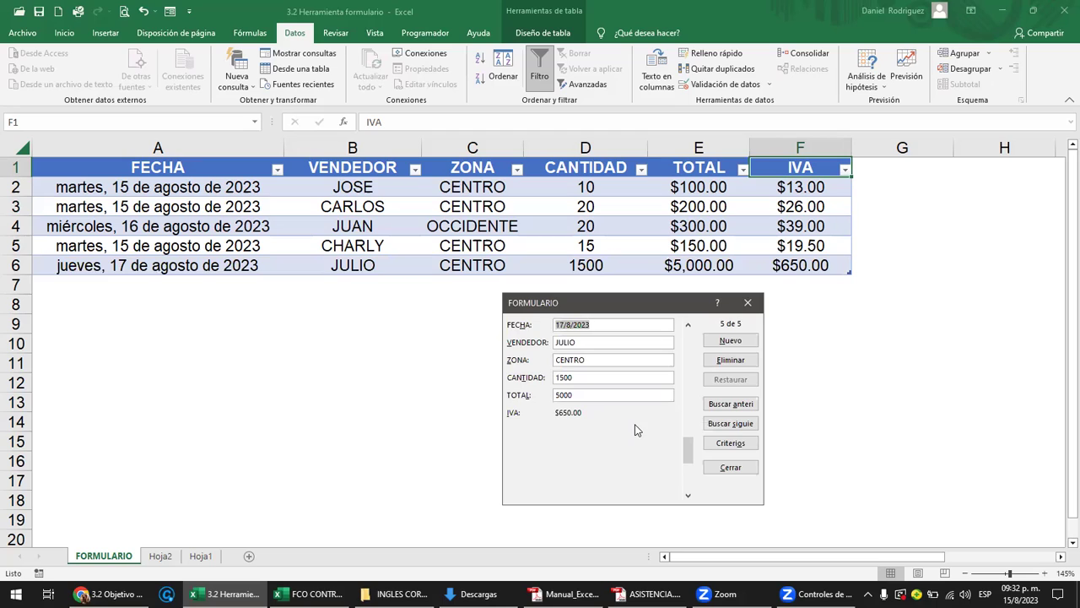
pyautogui.click(687, 325)
pyautogui.click(688, 325)
pyautogui.click(688, 325)
# - In the data form, go to record 2 (CENTRO, 20 units, $200) and delete it
pyautogui.click(688, 325)
pyautogui.click(688, 495)
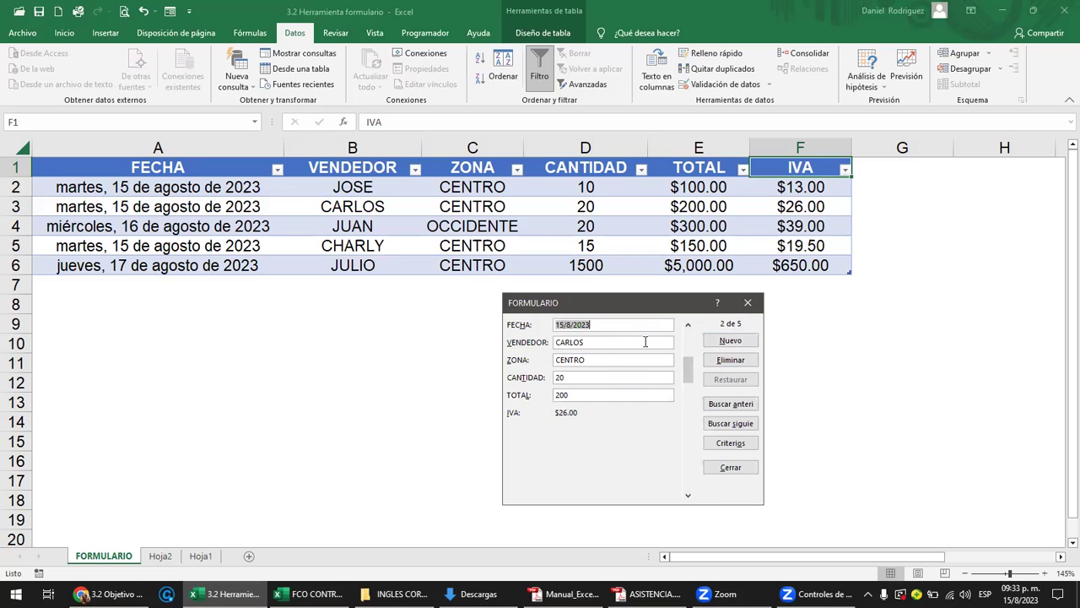
pyautogui.click(726, 363)
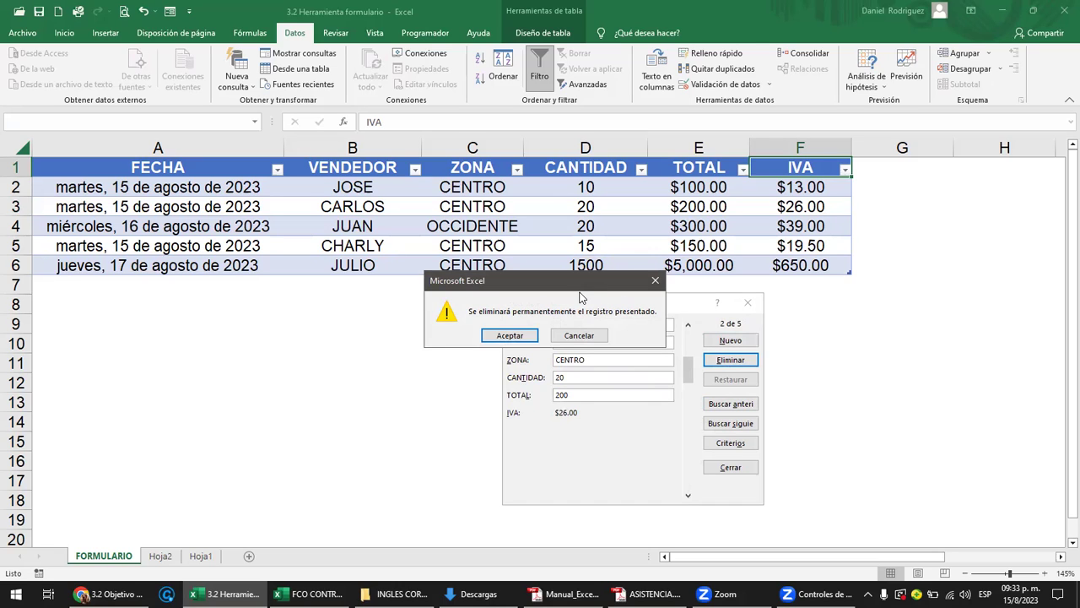
pyautogui.moveTo(580, 297); pyautogui.dragTo(411, 360)
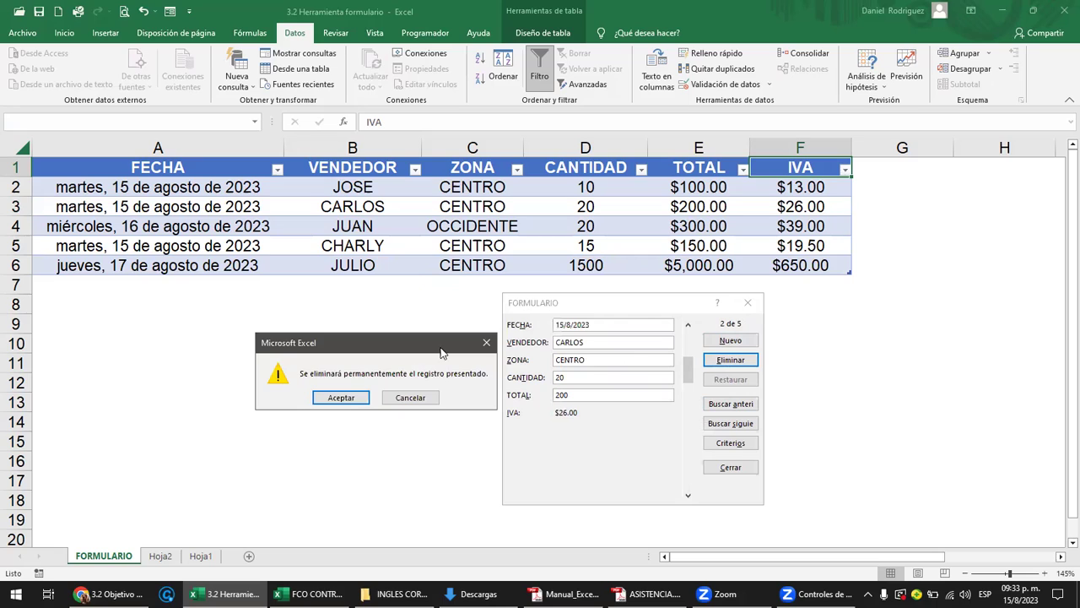
pyautogui.click(397, 400)
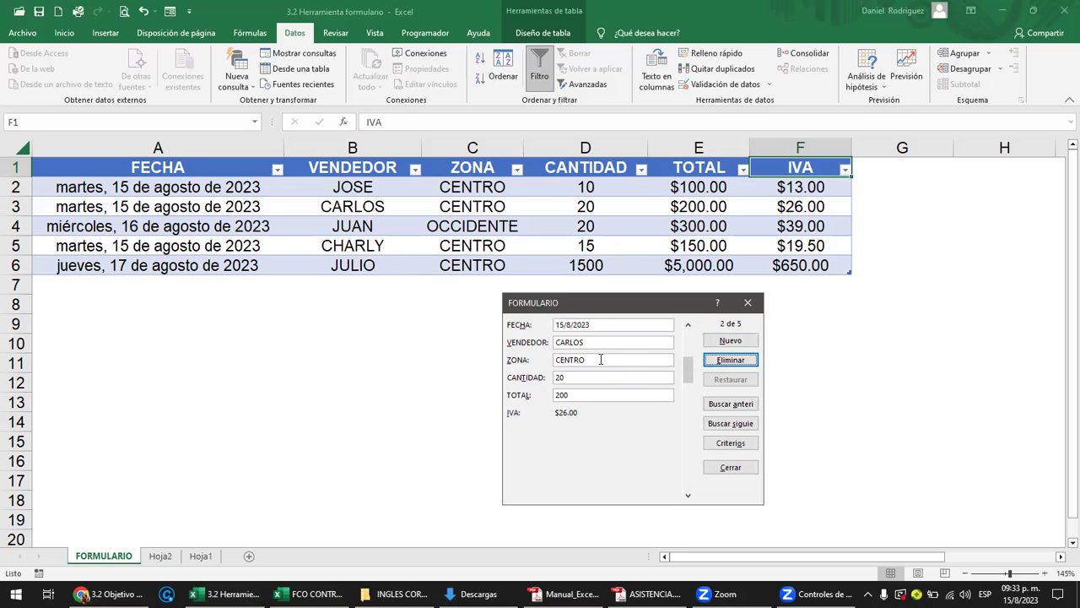
pyautogui.click(731, 361)
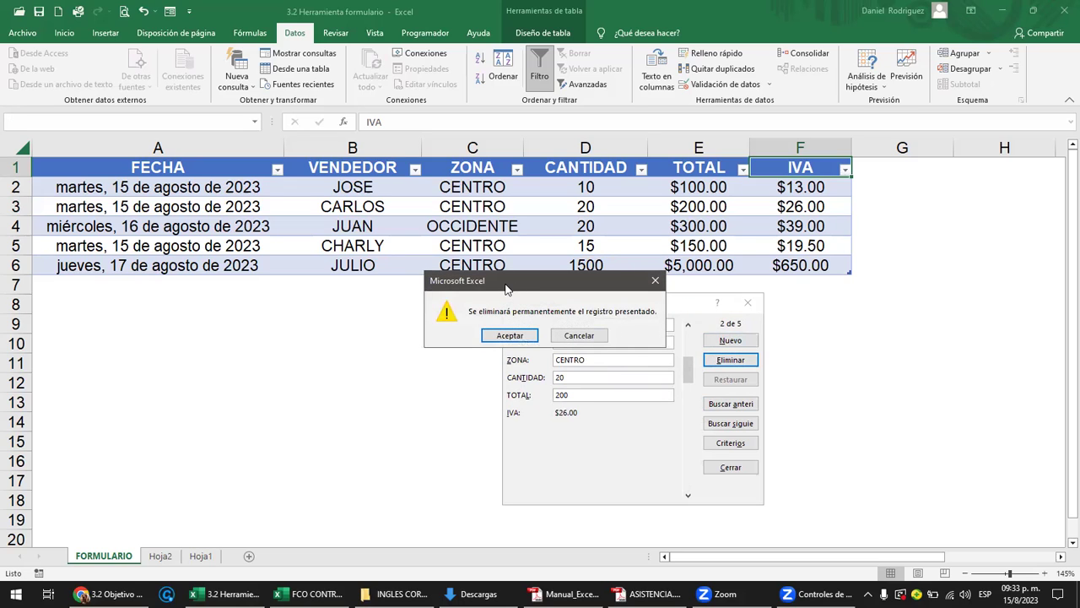
pyautogui.moveTo(507, 289); pyautogui.dragTo(335, 349)
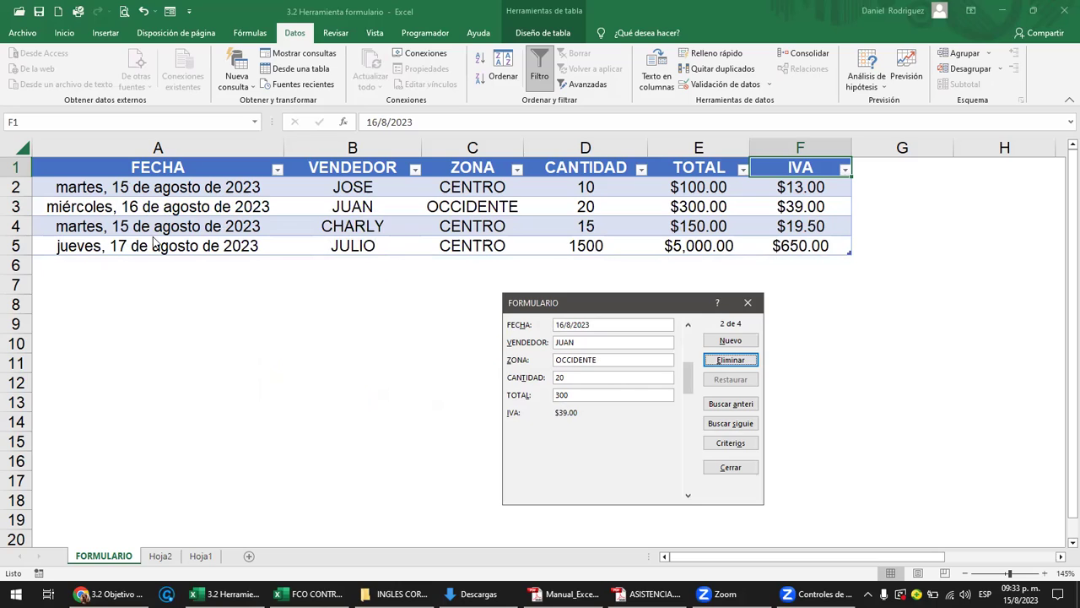
# - Check the remaining records, close the data form and select cell A7
pyautogui.click(688, 324)
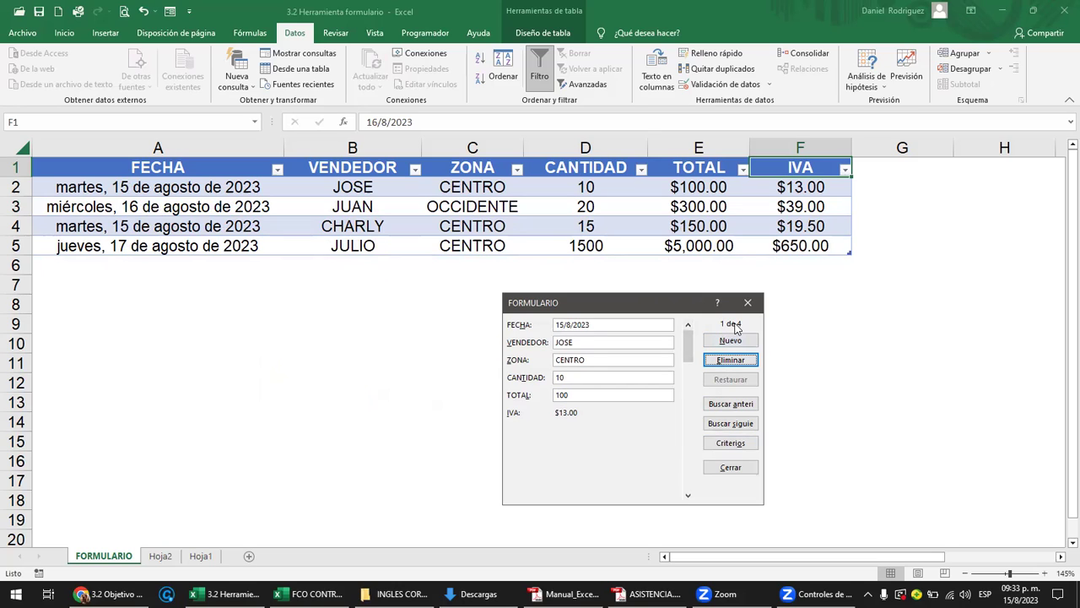
pyautogui.click(688, 495)
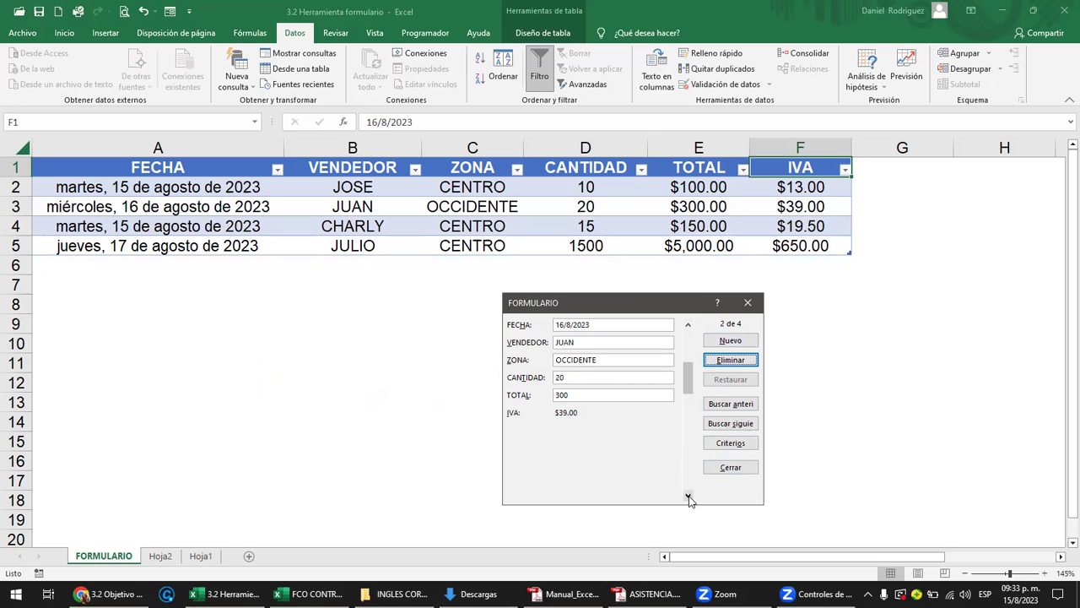
pyautogui.click(747, 304)
pyautogui.click(253, 283)
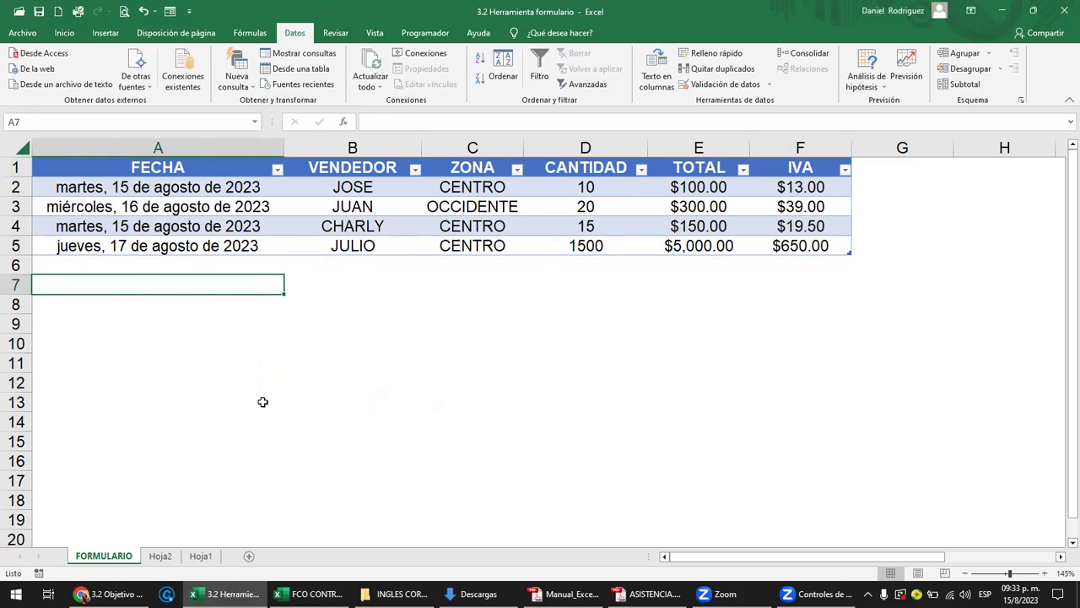
# - Undo the form deletion, then delete row 3 (CARLOS) so the OCCIDENTE sale moves up
pyautogui.hotkey('ctrl', 'z')
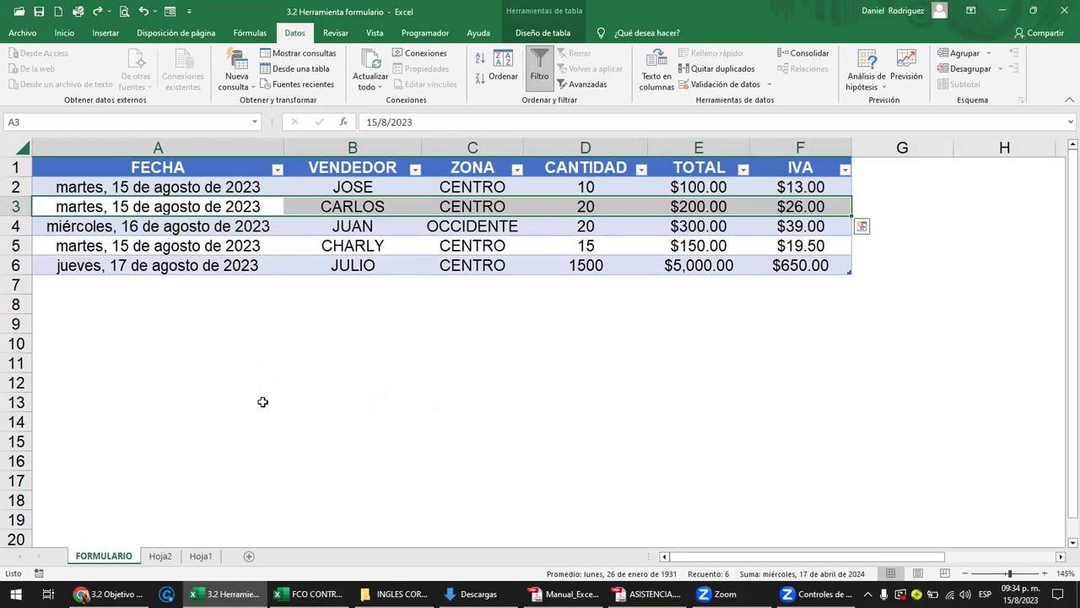
pyautogui.click(529, 347)
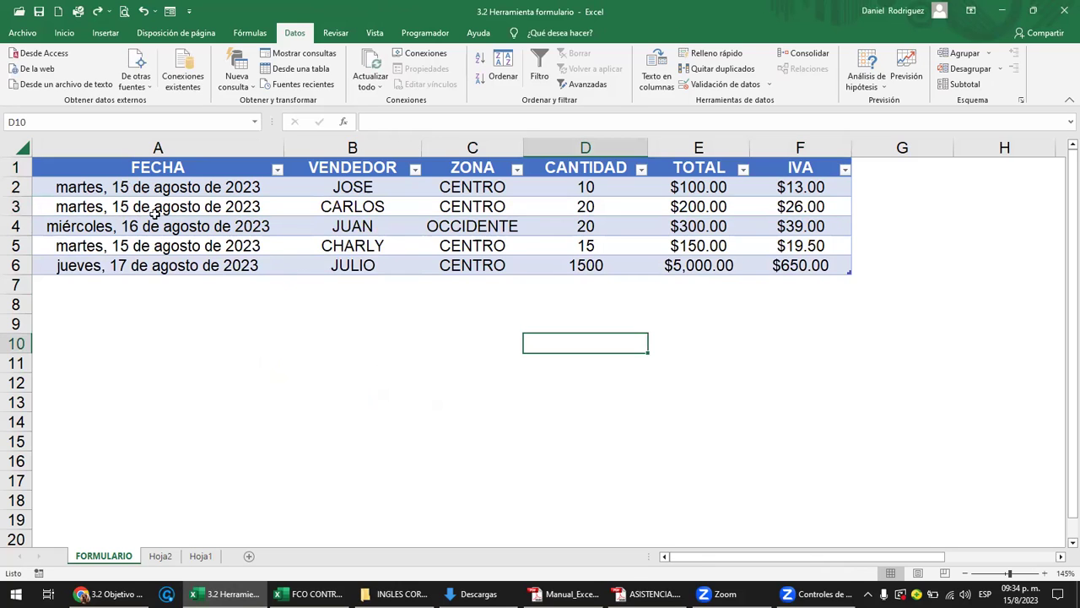
pyautogui.click(15, 207)
pyautogui.rightClick(15, 207)
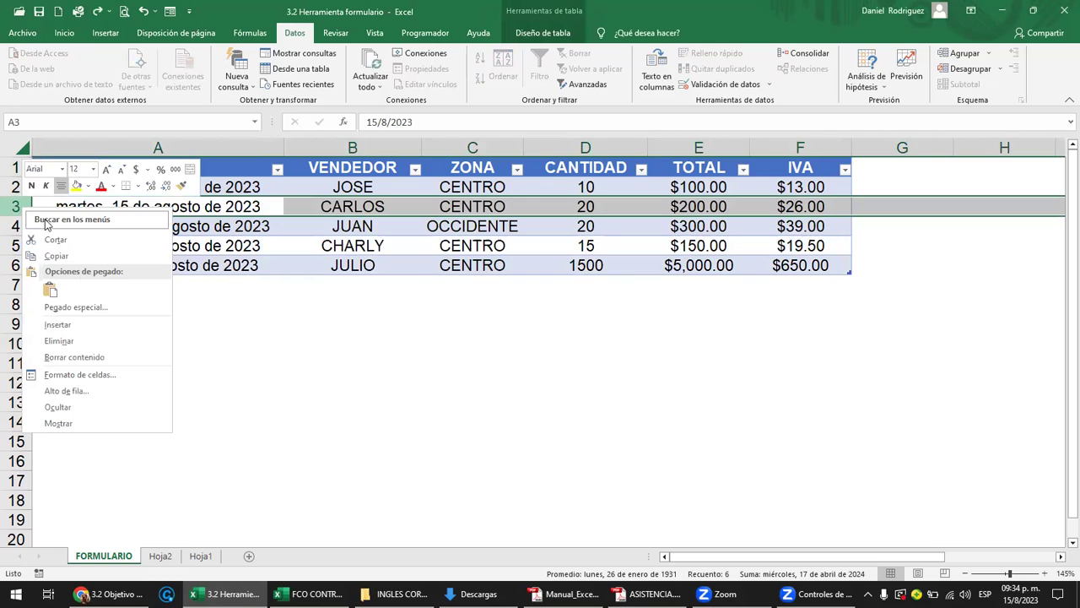
pyautogui.click(58, 340)
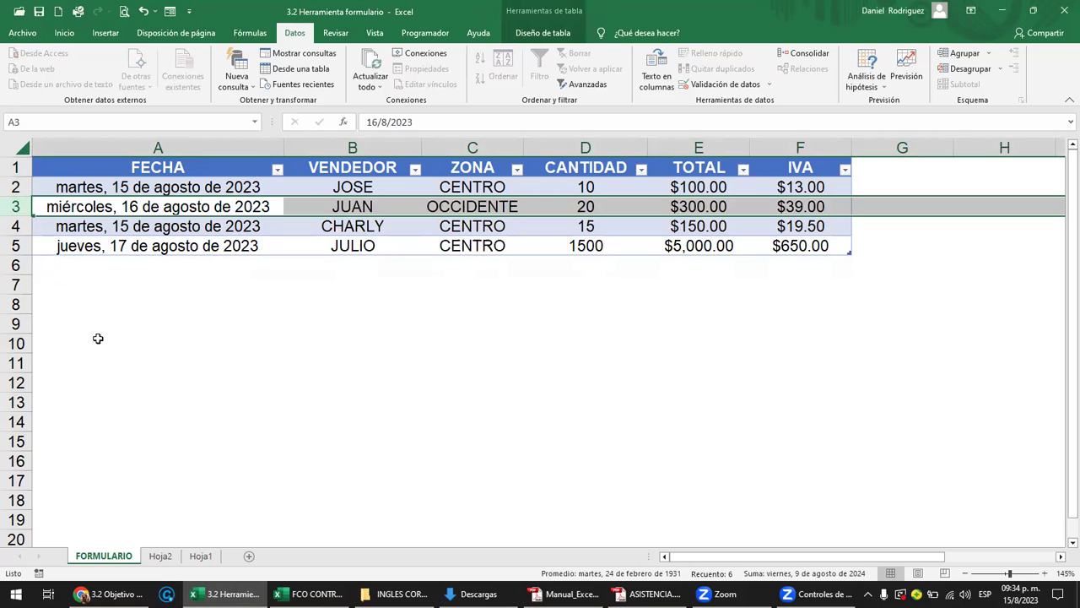
pyautogui.click(98, 338)
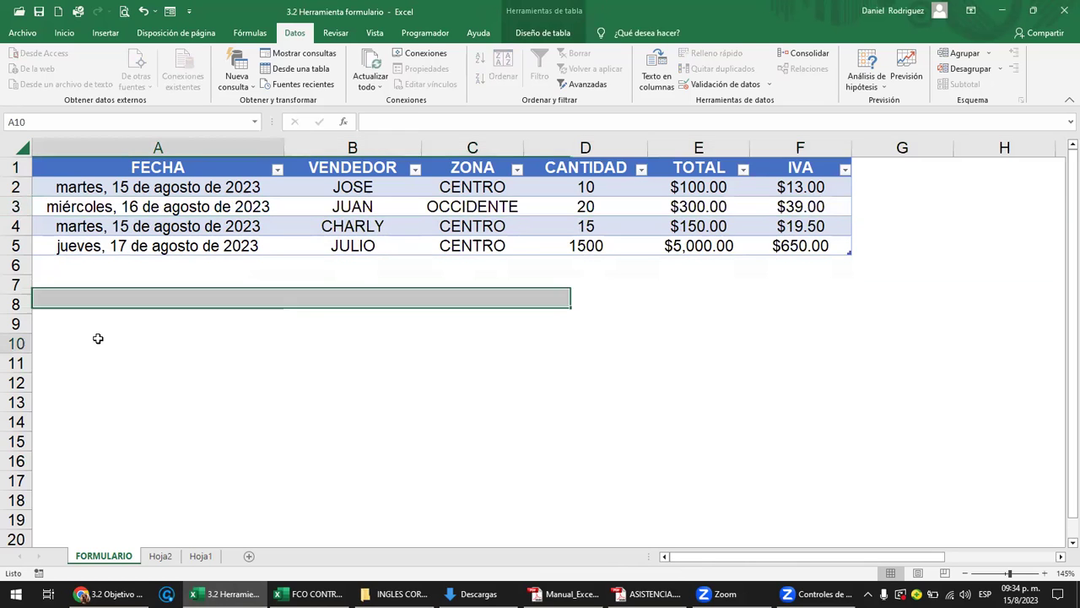
pyautogui.click(804, 188)
pyautogui.click(922, 203)
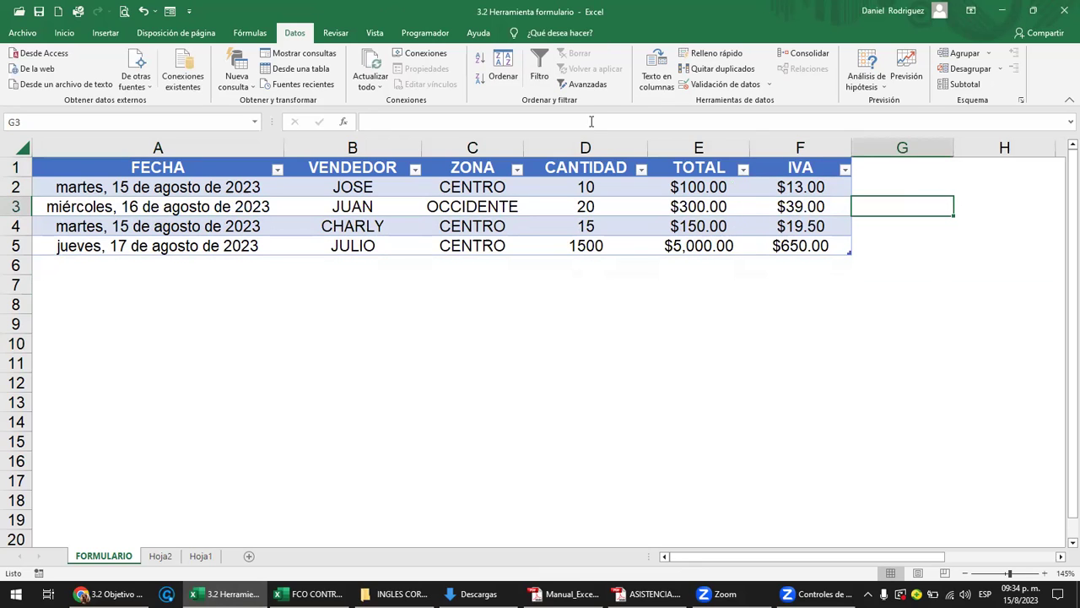
pyautogui.click(168, 14)
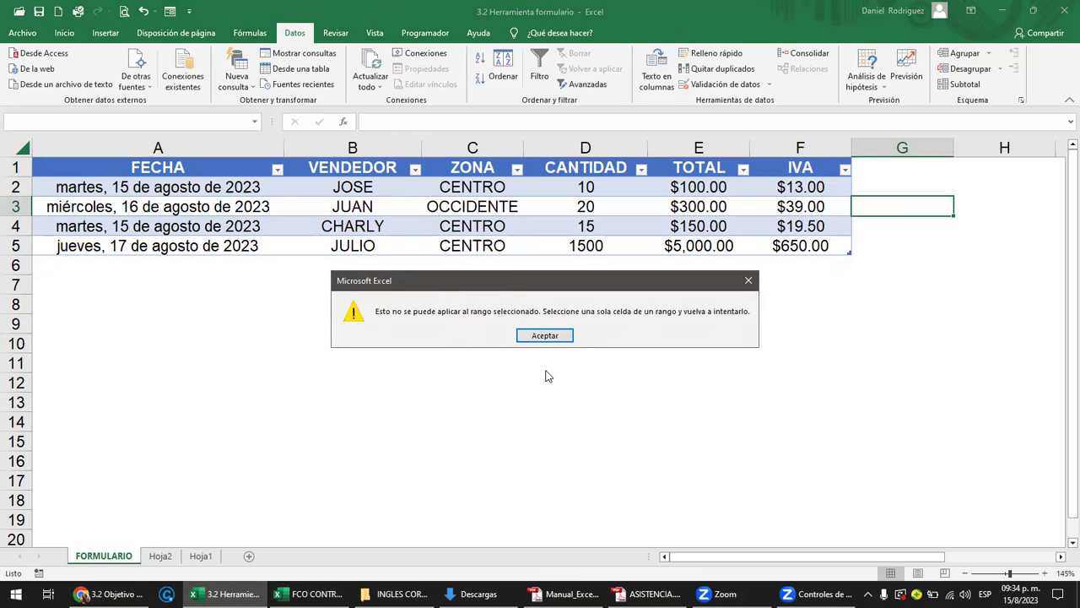
pyautogui.click(747, 281)
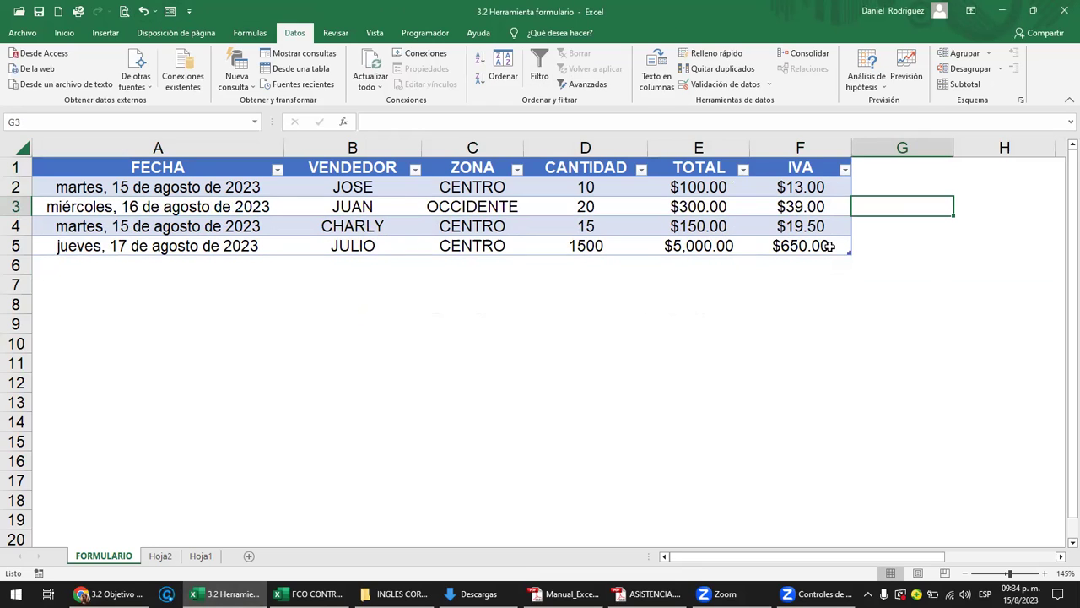
pyautogui.click(819, 189)
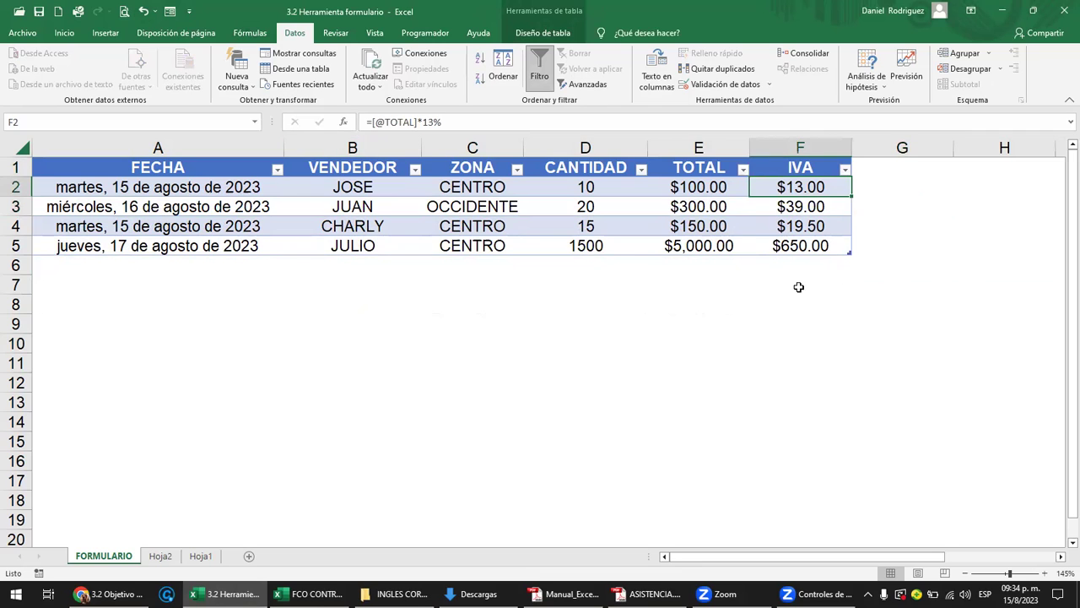
pyautogui.click(169, 12)
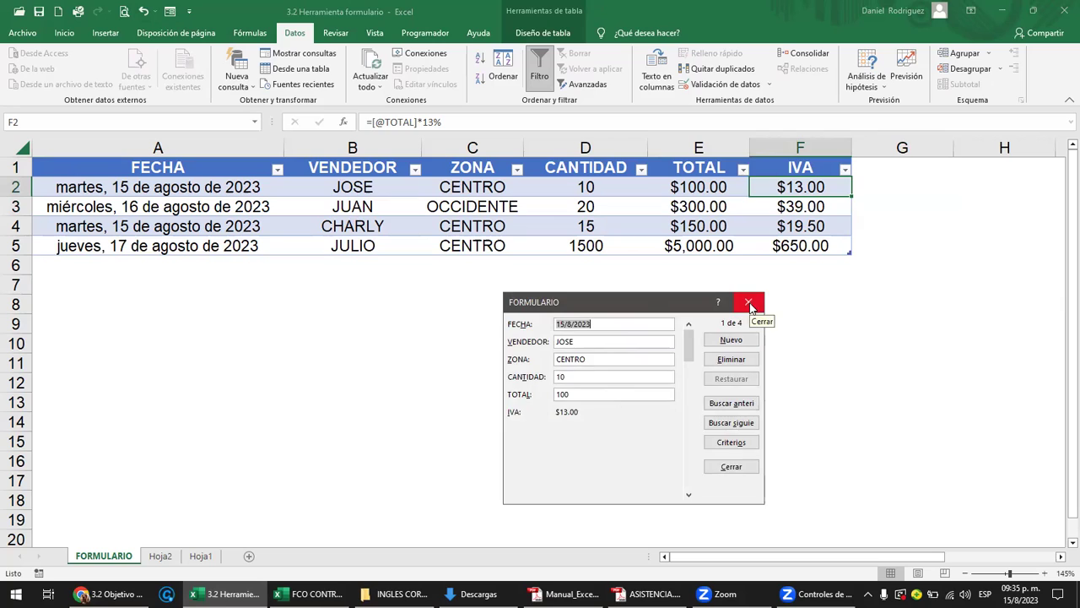
pyautogui.click(749, 302)
pyautogui.click(800, 301)
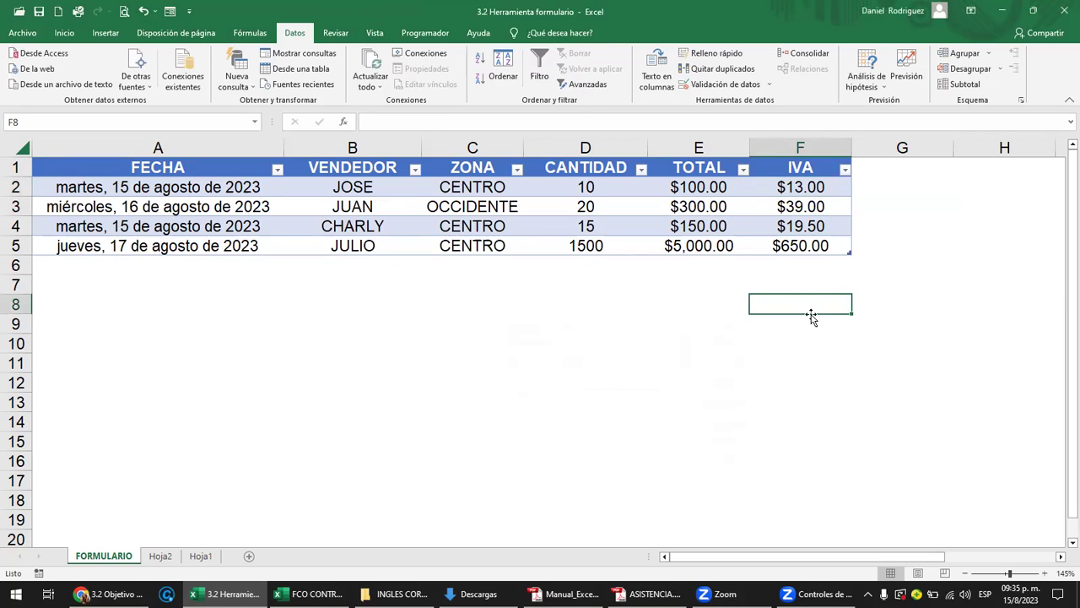
# - Add the header FLETE in G1 to extend the table with a new column
pyautogui.click(817, 262)
pyautogui.click(155, 267)
pyautogui.moveTo(155, 267)
pyautogui.mouseDown()
pyautogui.moveTo(791, 286)
pyautogui.moveTo(818, 356)
pyautogui.mouseUp()
pyautogui.click(234, 268)
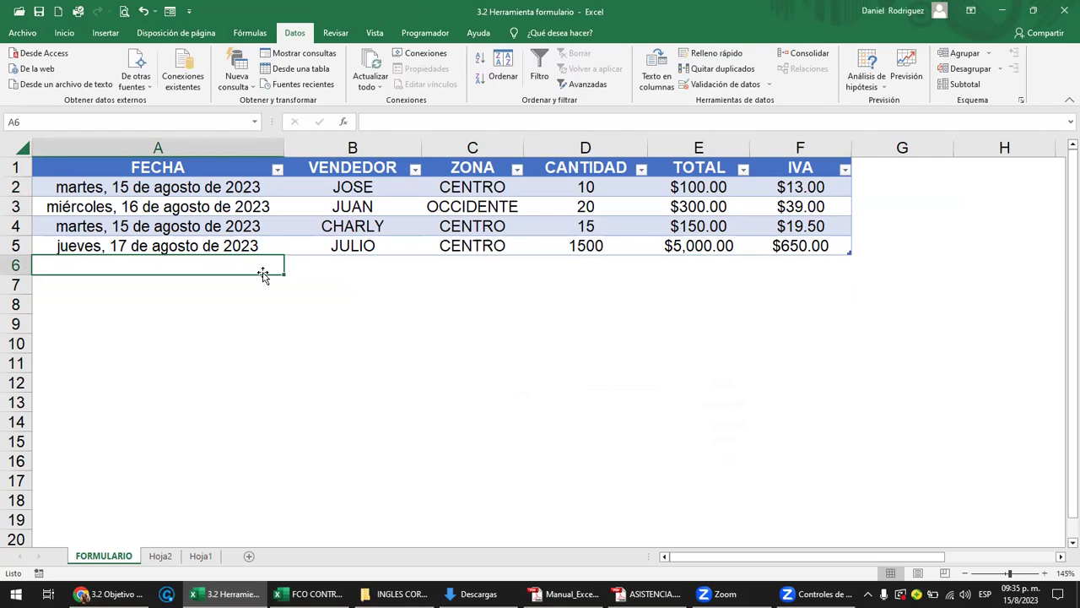
pyautogui.click(880, 184)
pyautogui.press('Right')
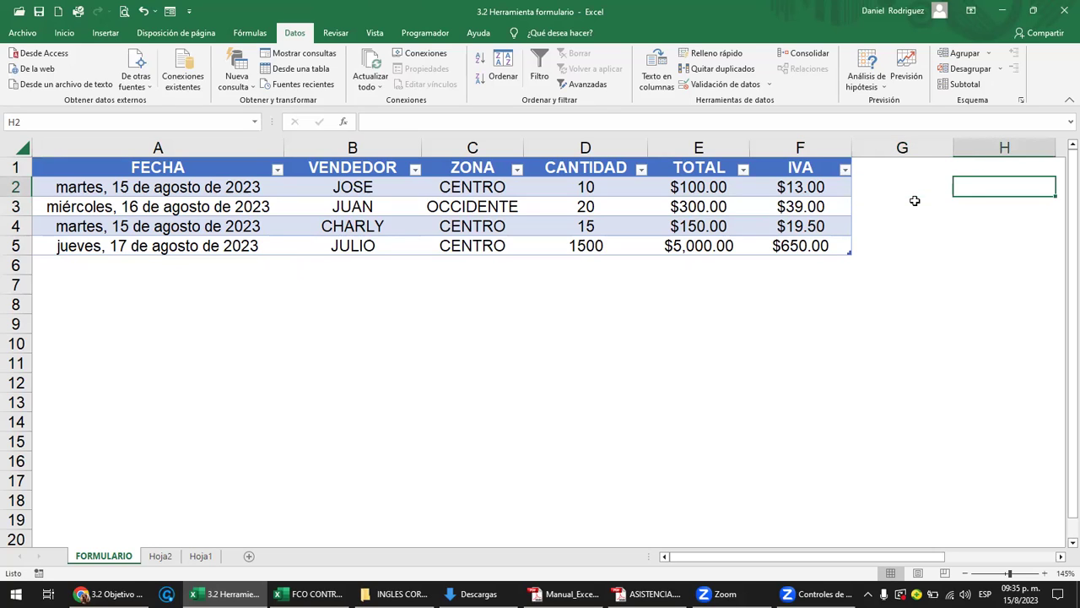
pyautogui.click(878, 168)
pyautogui.write('FLETE')
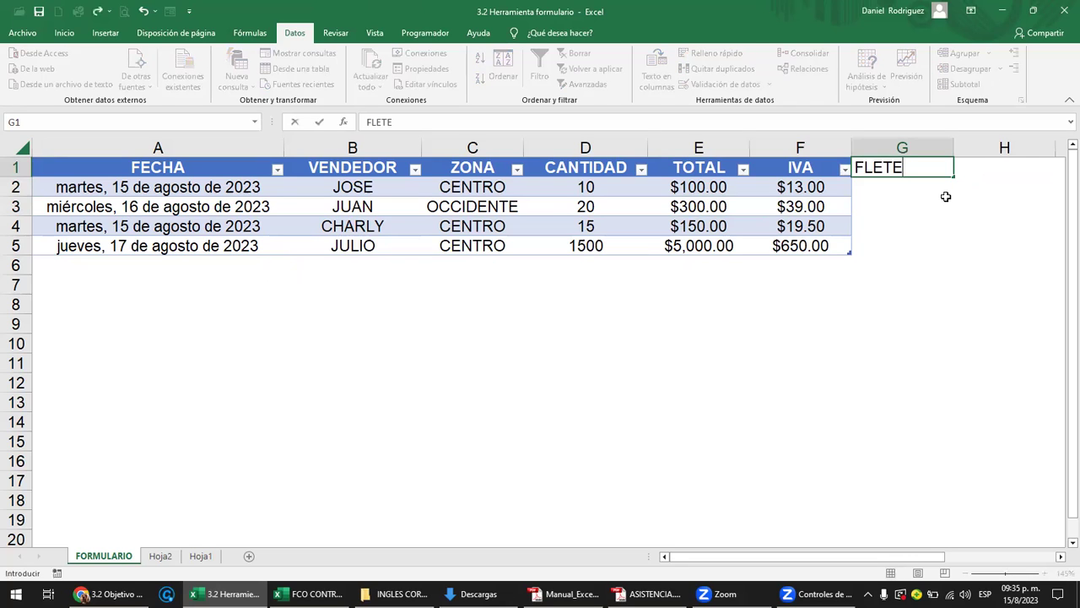
pyautogui.press('Return')
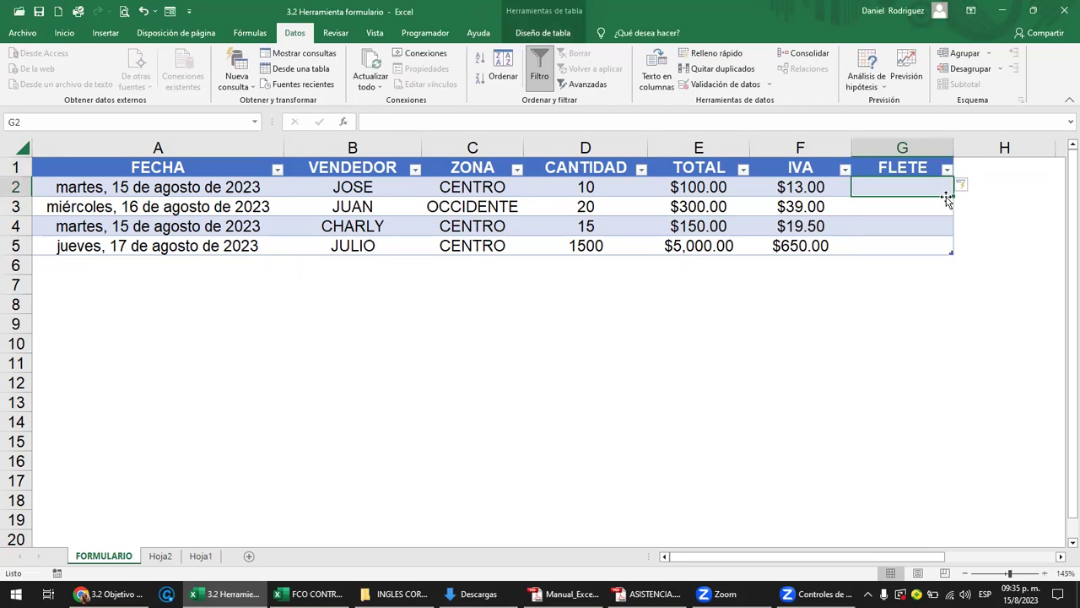
pyautogui.press('Right')
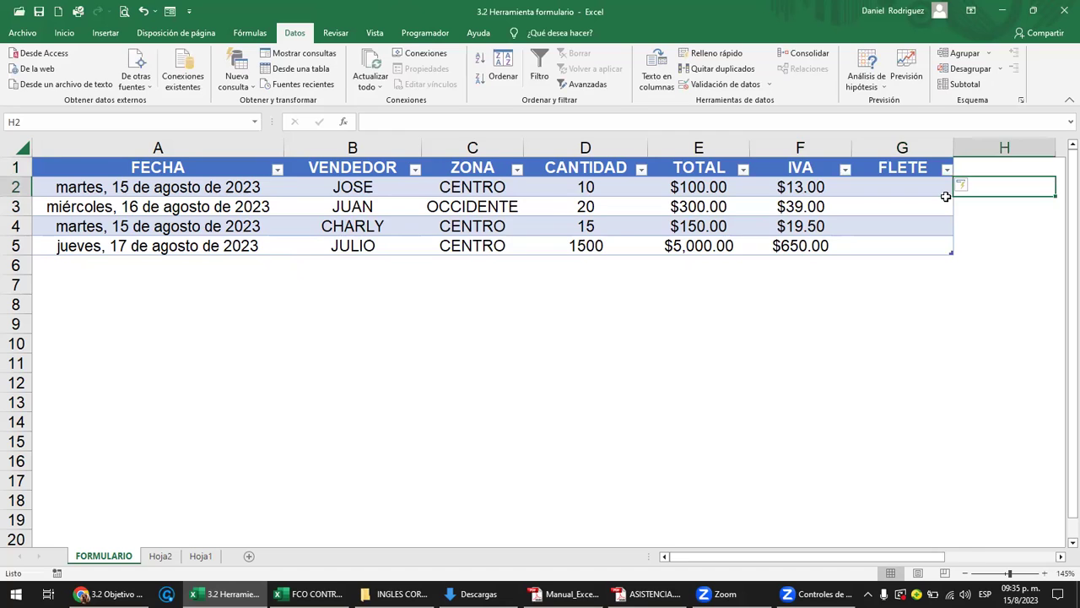
pyautogui.press('Right')
pyautogui.press('Left')
pyautogui.press('Left')
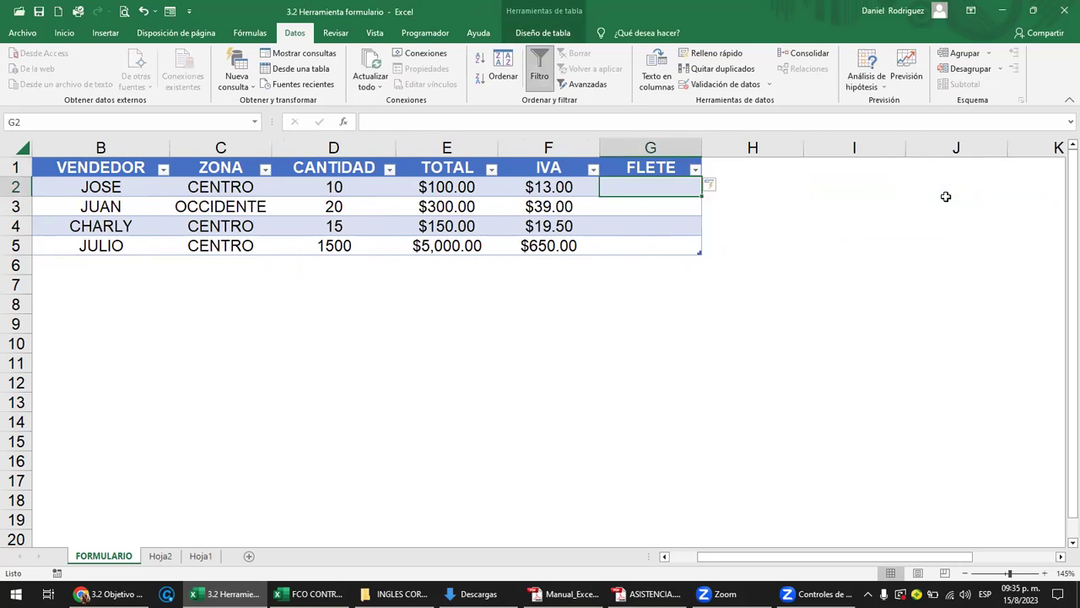
pyautogui.write('=')
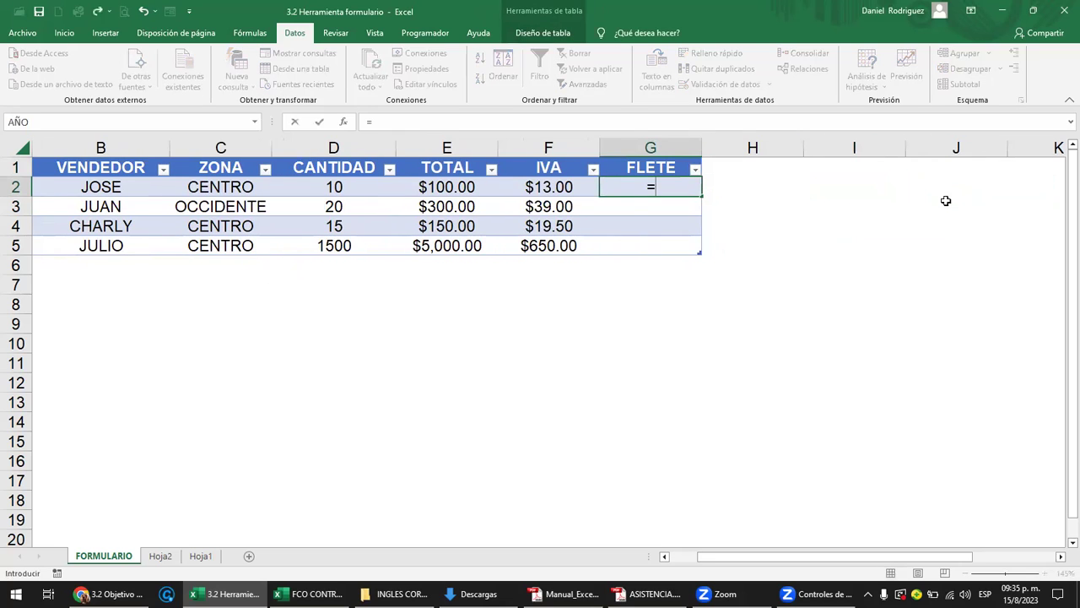
pyautogui.click(439, 189)
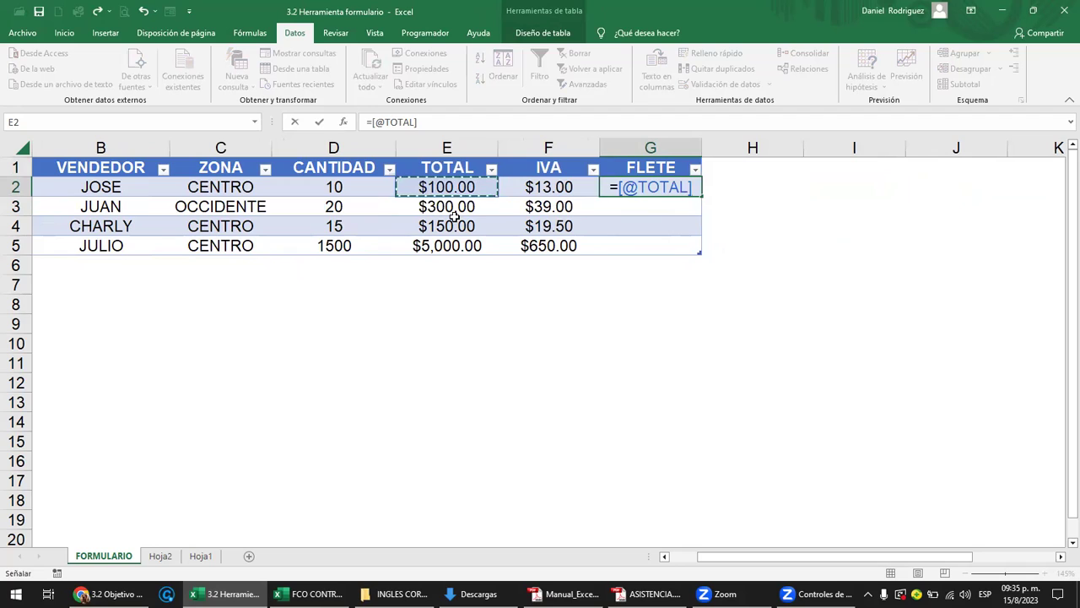
pyautogui.write('+')
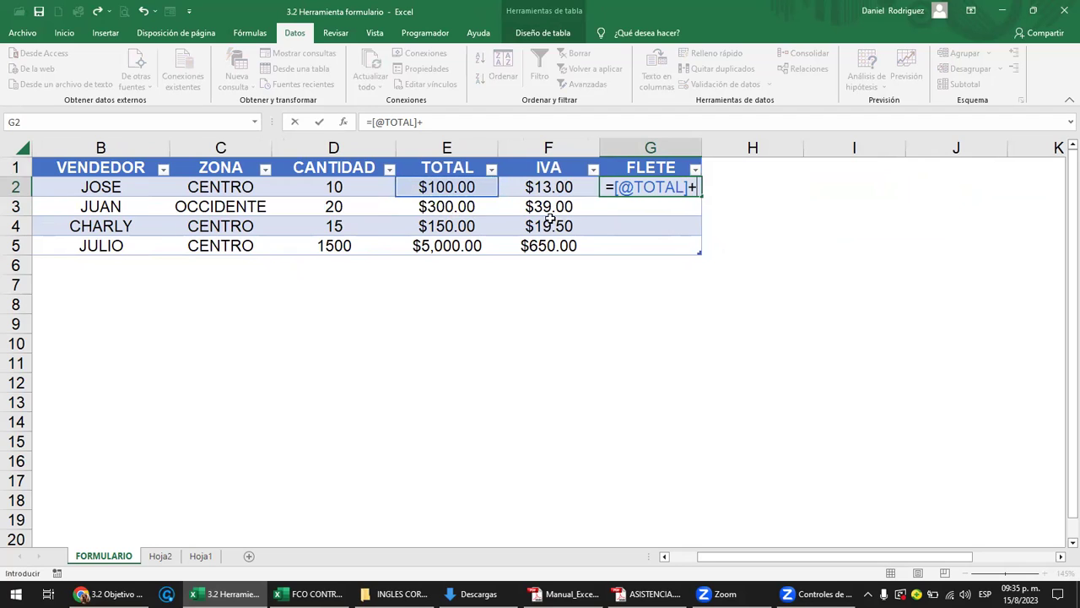
pyautogui.click(544, 187)
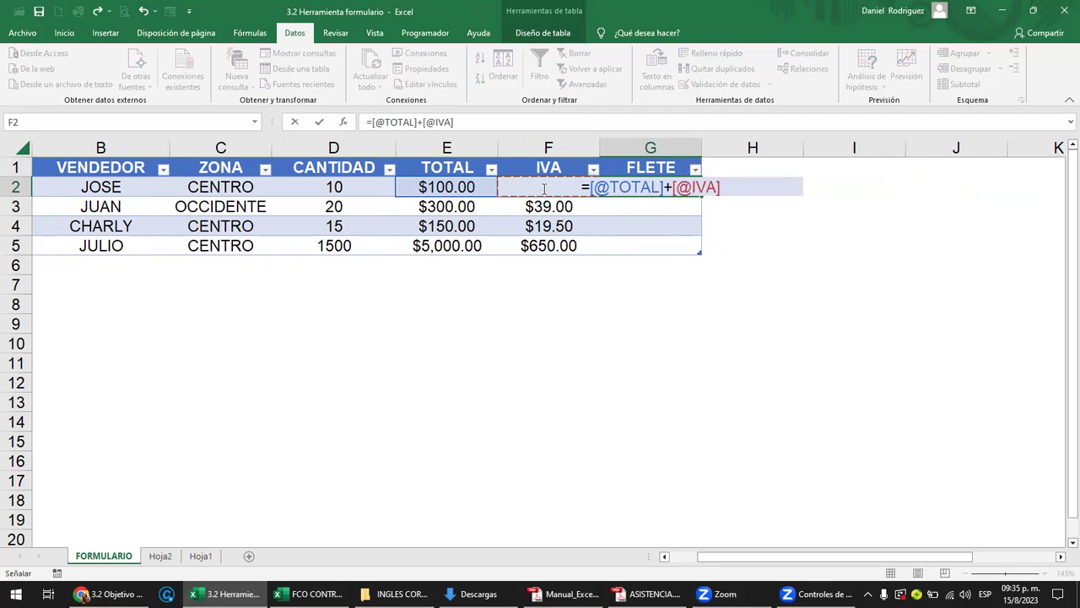
pyautogui.write('+')
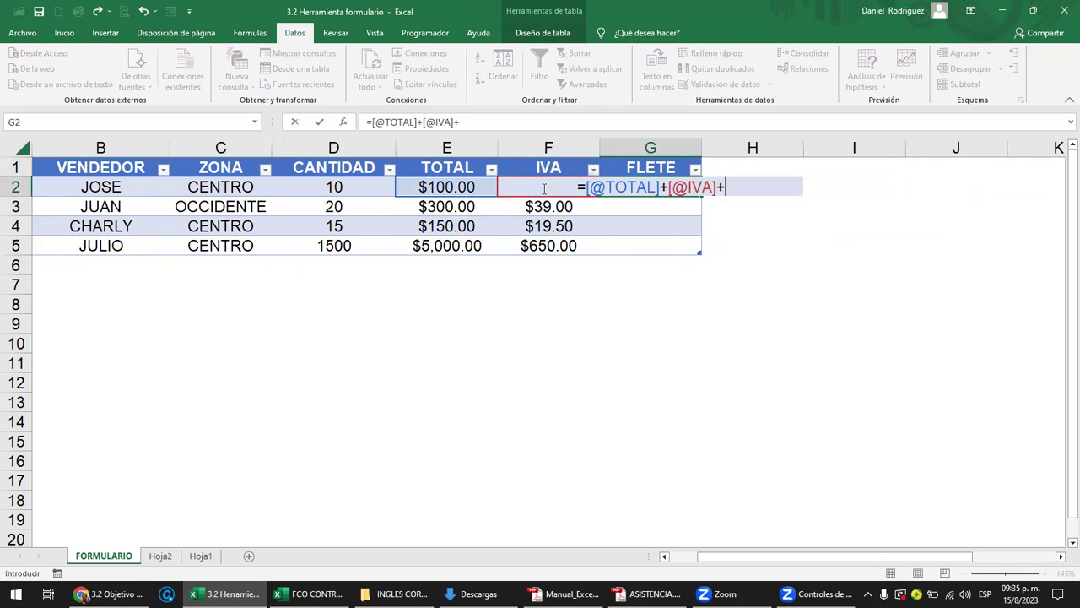
pyautogui.write('10')
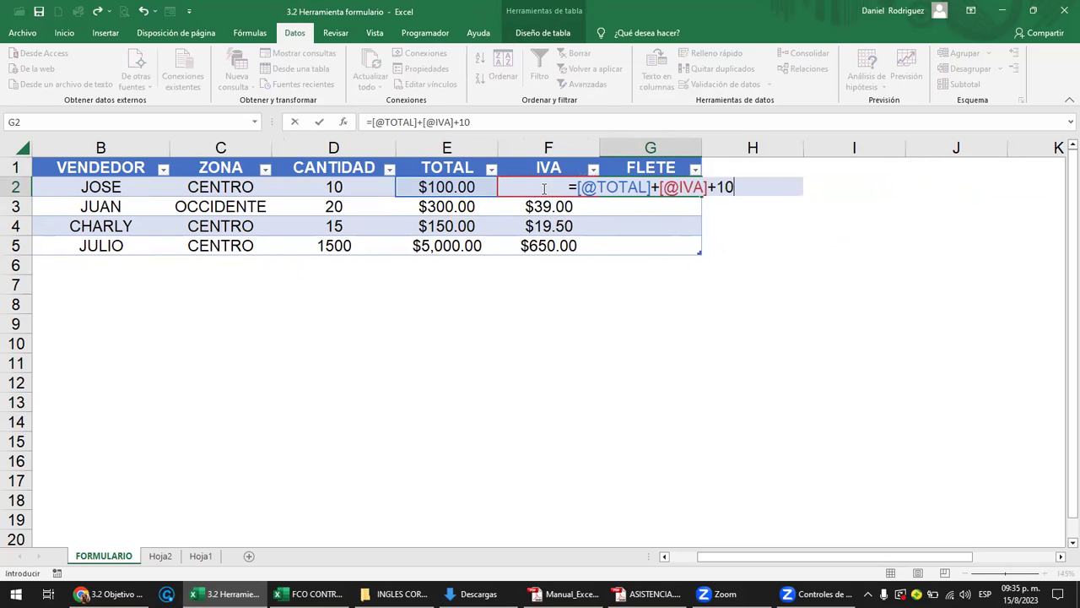
pyautogui.press('Return')
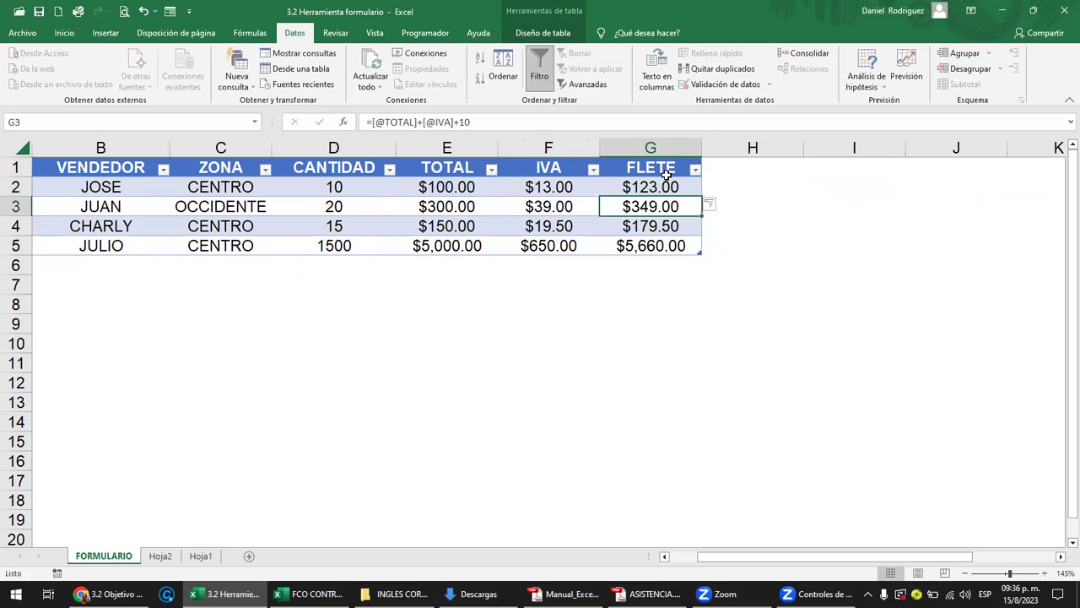
# - Rename the FLETE header in G1 to TOTAL GENERAL
pyautogui.click(650, 166)
pyautogui.moveTo(701, 147); pyautogui.dragTo(728, 146)
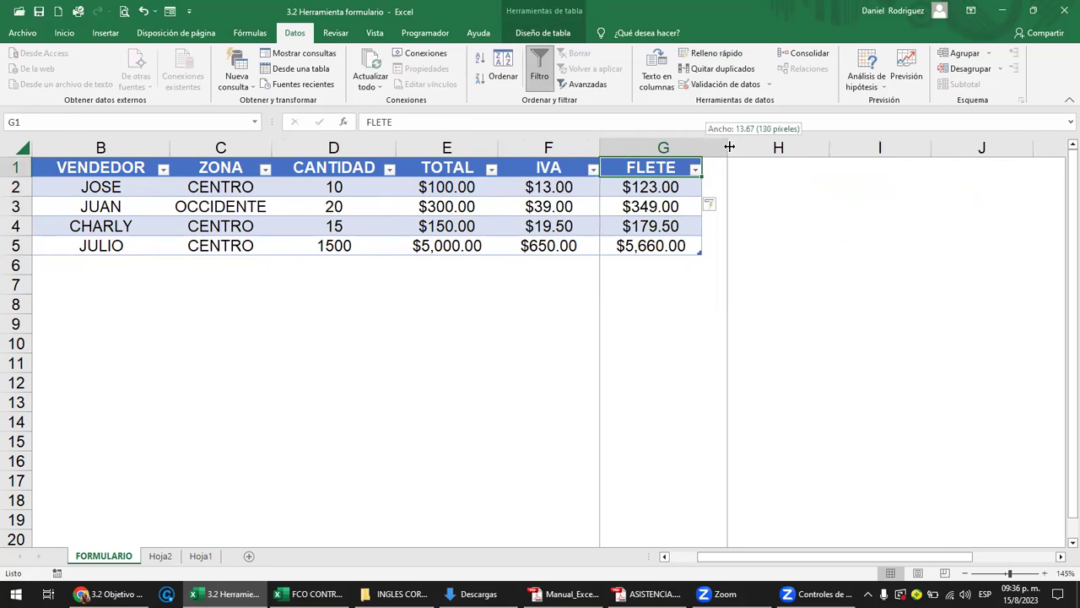
pyautogui.click(667, 189)
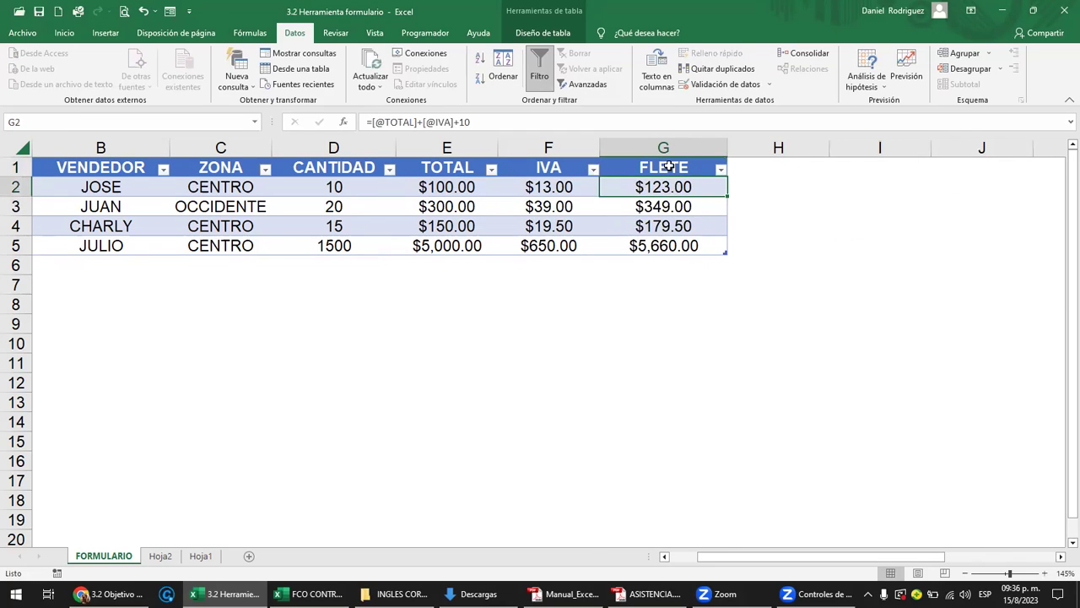
pyautogui.doubleClick(625, 170)
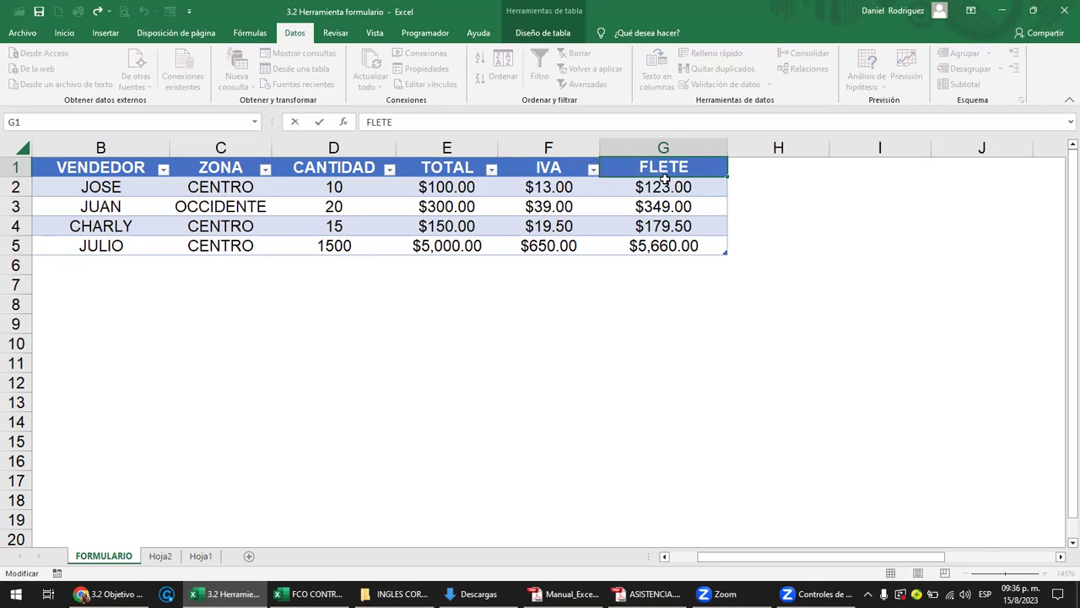
pyautogui.write('TOTAL')
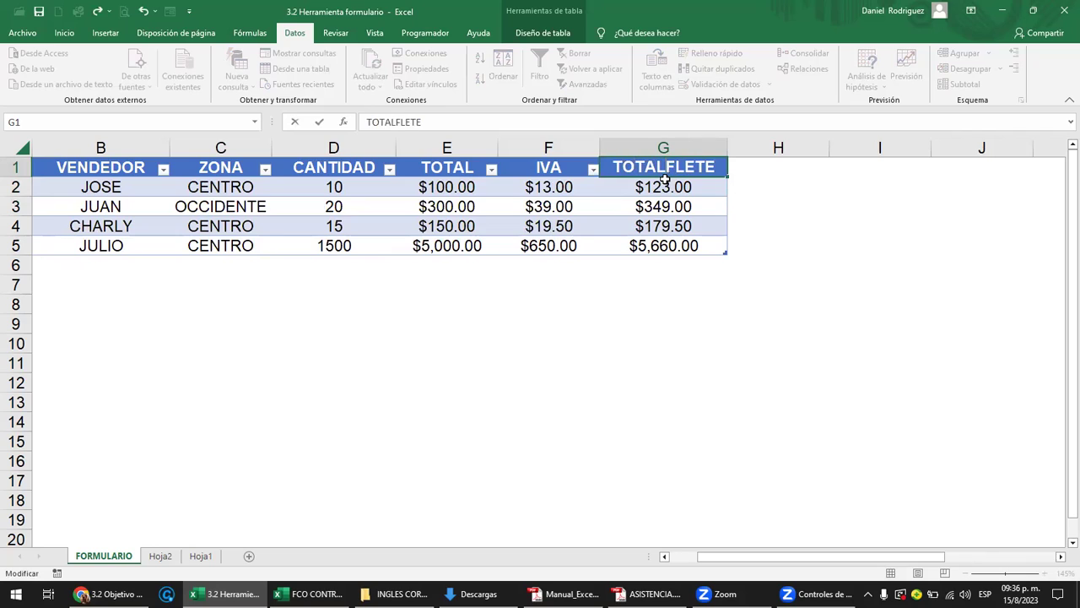
pyautogui.write(' GF')
pyautogui.press('BackSpace')
pyautogui.write('GENEROA')
pyautogui.press('Delete')
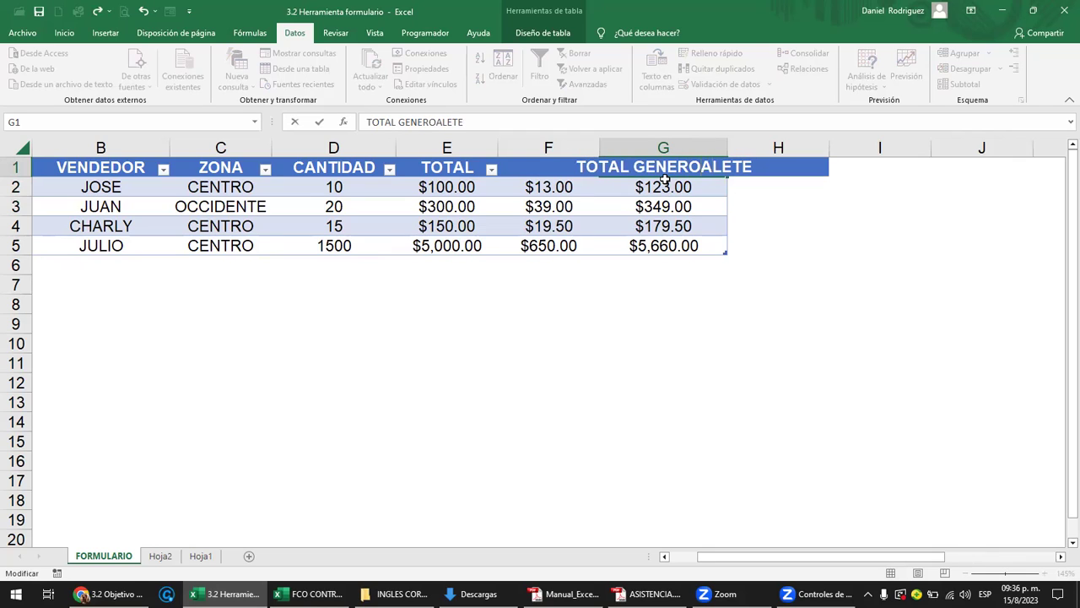
pyautogui.click(494, 128)
pyautogui.press('BackSpace')
pyautogui.press('BackSpace')
pyautogui.press('BackSpace')
pyautogui.press('BackSpace')
pyautogui.press('BackSpace')
pyautogui.press('BackSpace')
pyautogui.write('AL')
pyautogui.press('Return')
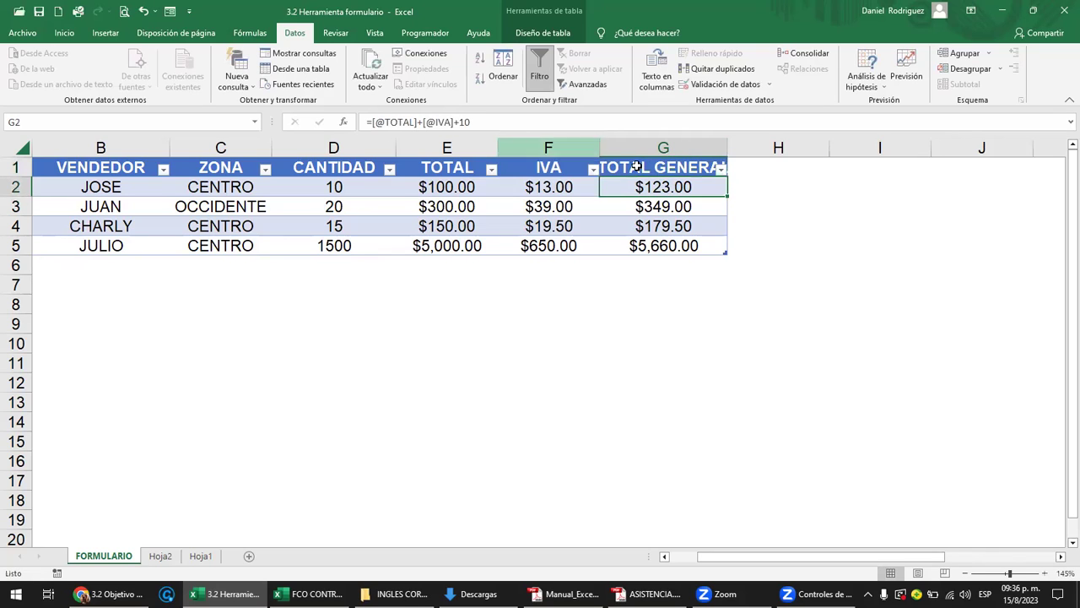
# - Widen column G to fit TOTAL GENERAL and check the G2 formula
pyautogui.moveTo(727, 148); pyautogui.dragTo(768, 147)
pyautogui.click(548, 159)
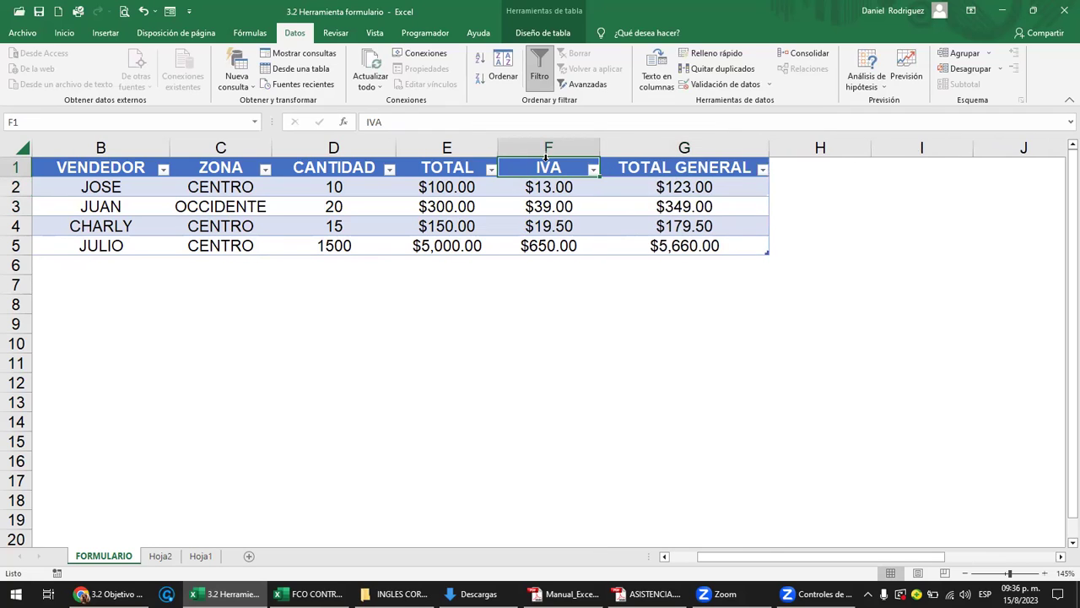
pyautogui.click(709, 189)
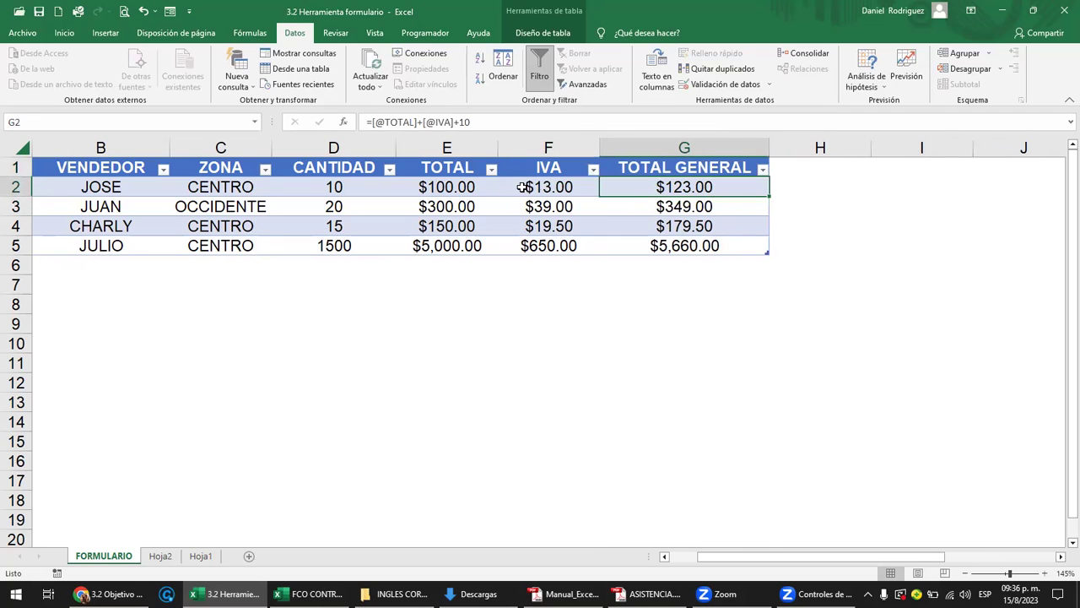
pyautogui.click(444, 187)
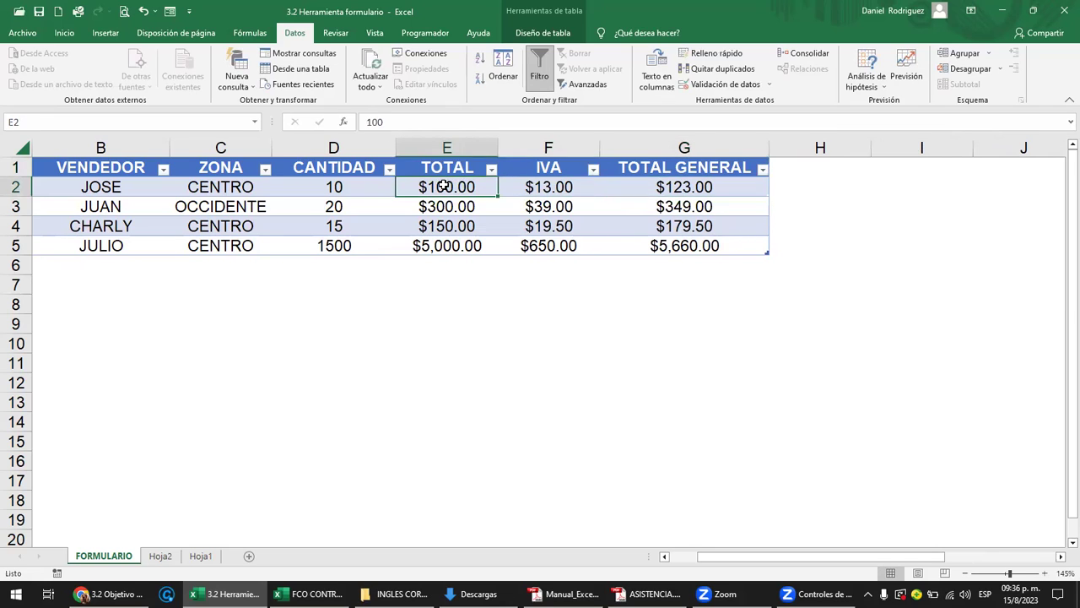
pyautogui.doubleClick(689, 191)
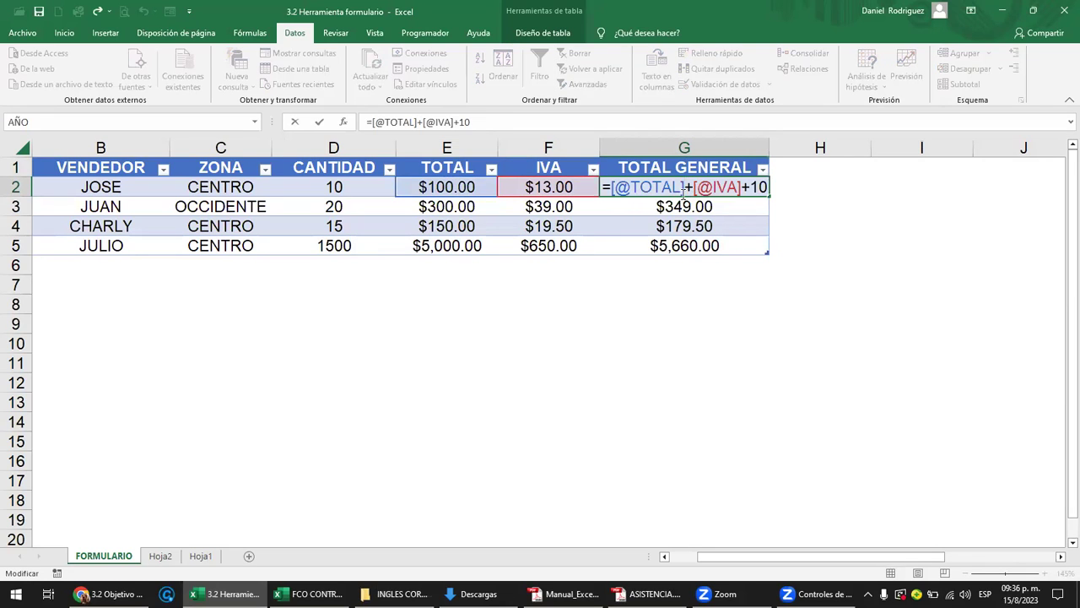
pyautogui.click(728, 300)
pyautogui.click(672, 147)
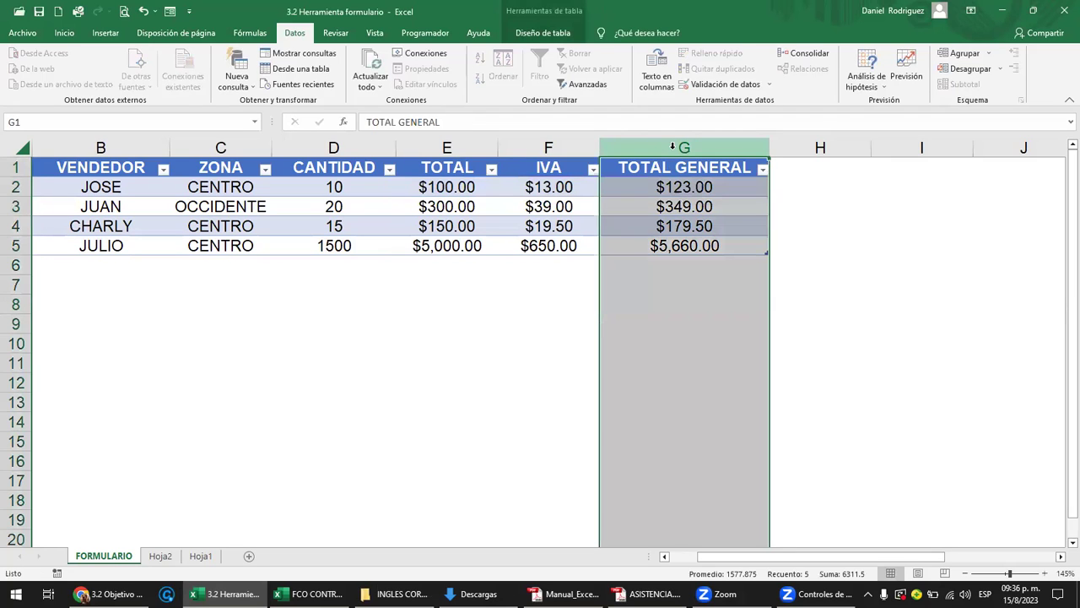
pyautogui.click(688, 189)
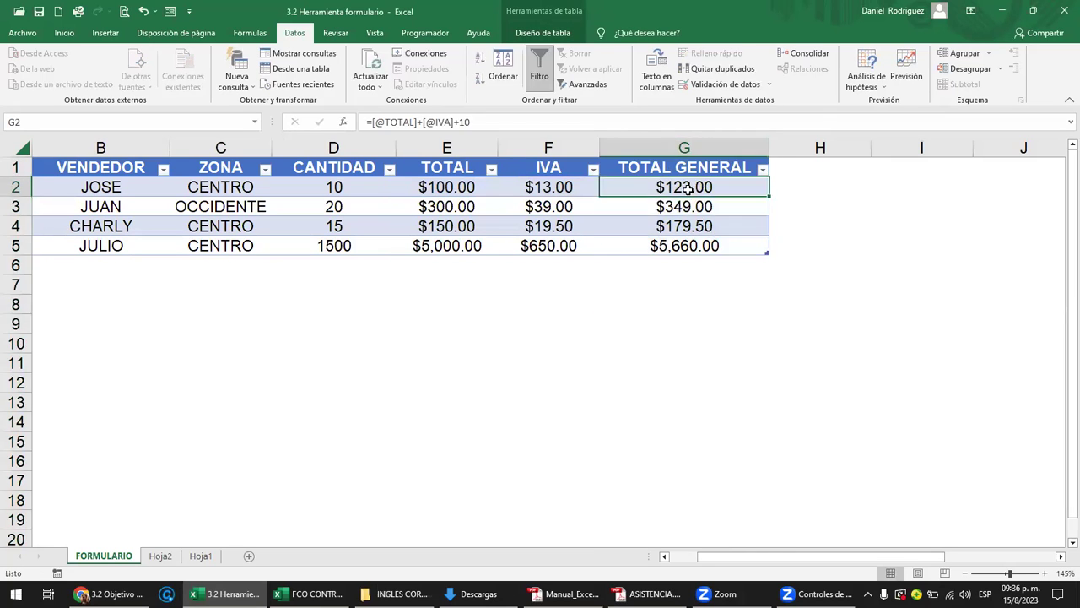
pyautogui.click(413, 315)
# - Bring column A back into view, select a table cell and launch the Form data form
pyautogui.press('Left')
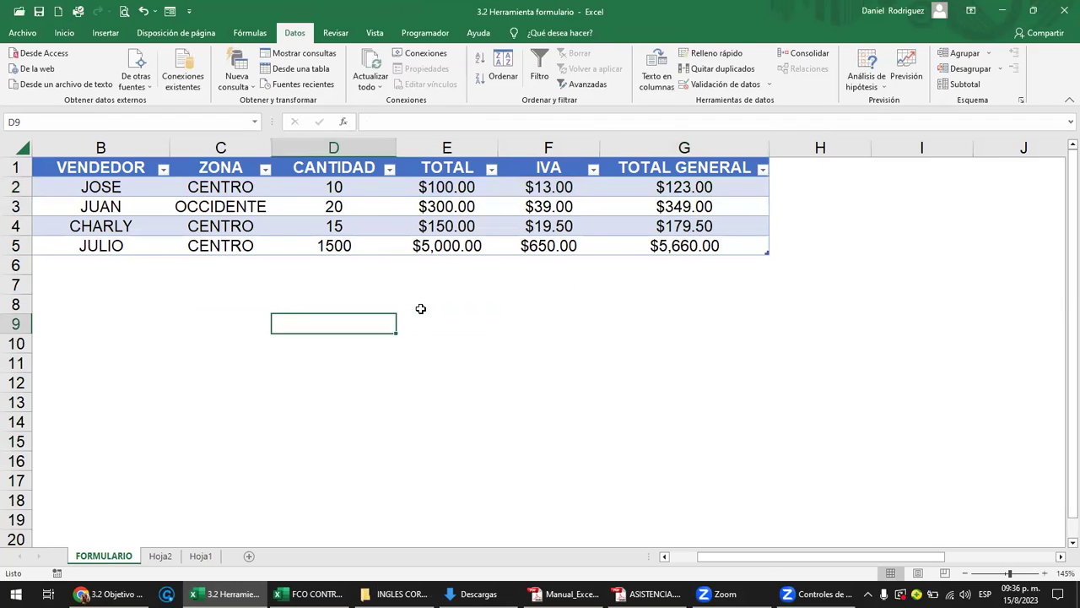
pyautogui.press('Left')
pyautogui.press('Left')
pyautogui.press('Left')
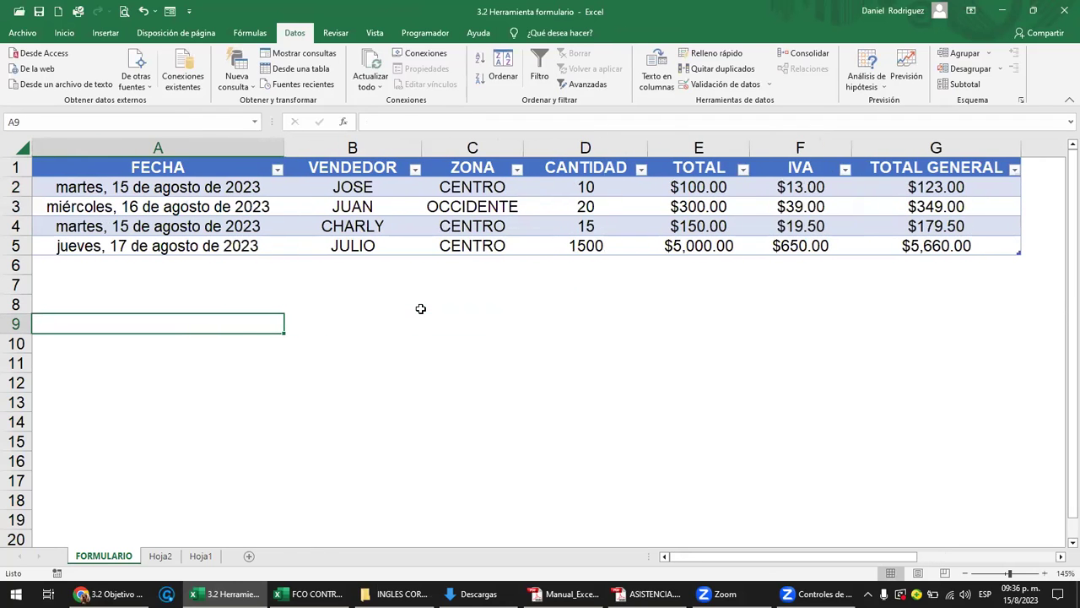
pyautogui.moveTo(806, 150); pyautogui.dragTo(898, 150)
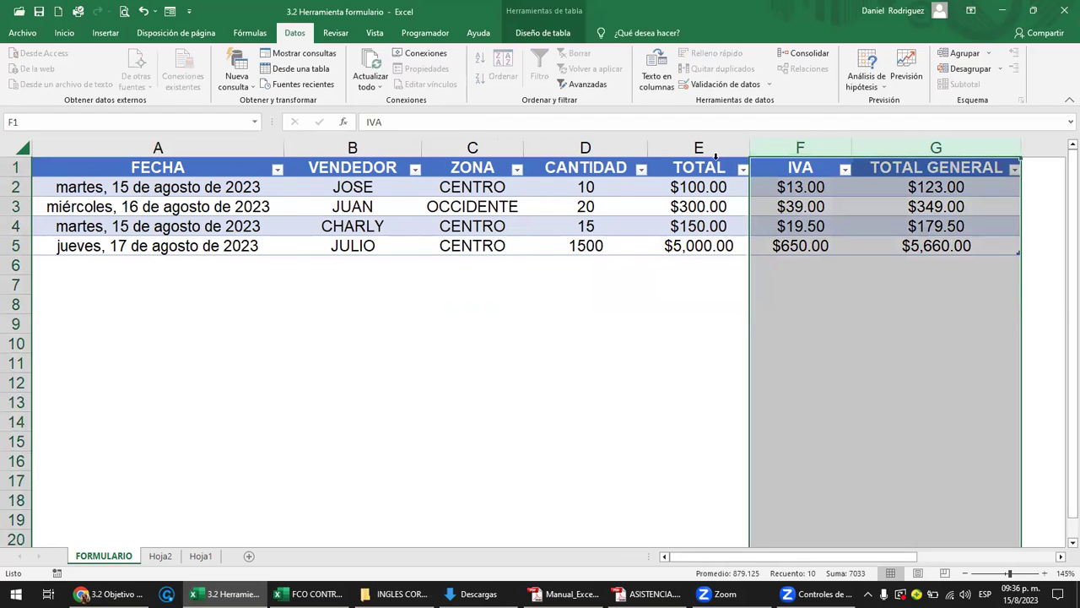
pyautogui.click(658, 150)
pyautogui.moveTo(657, 153); pyautogui.dragTo(77, 191)
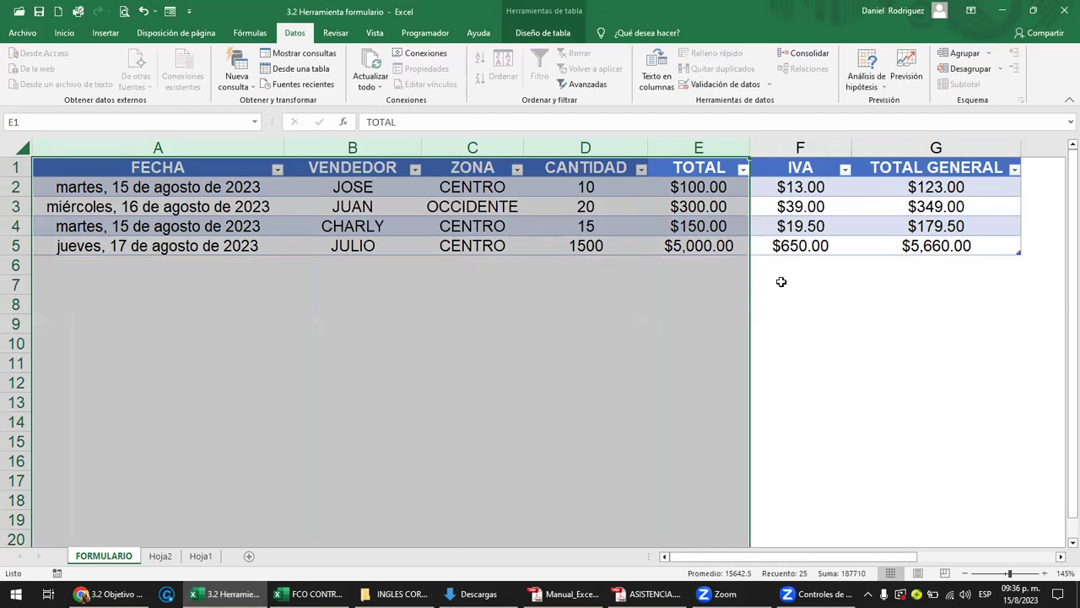
pyautogui.click(785, 266)
pyautogui.click(816, 228)
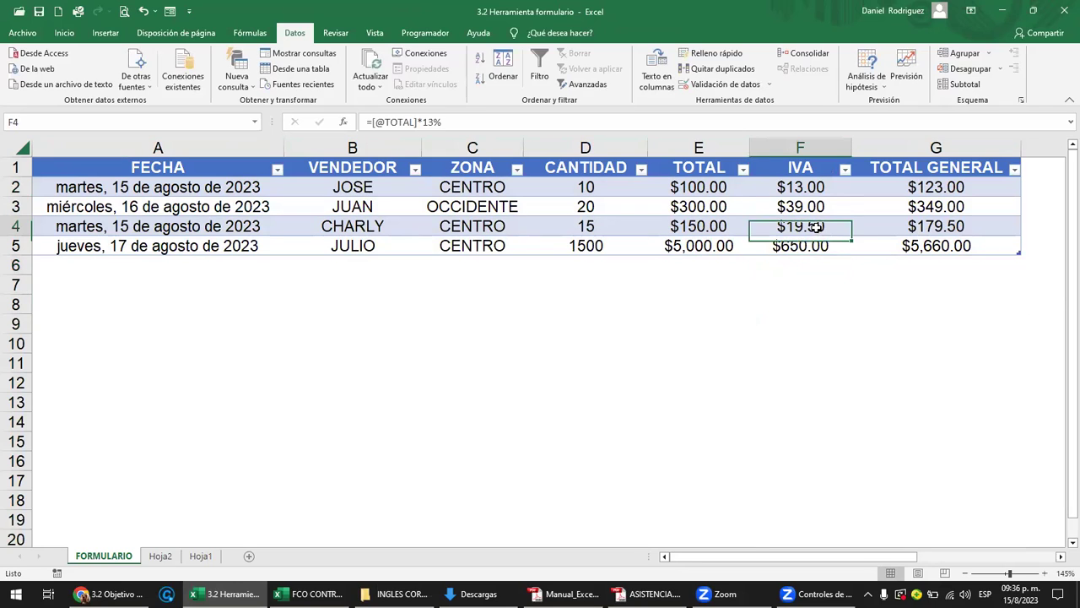
pyautogui.click(170, 11)
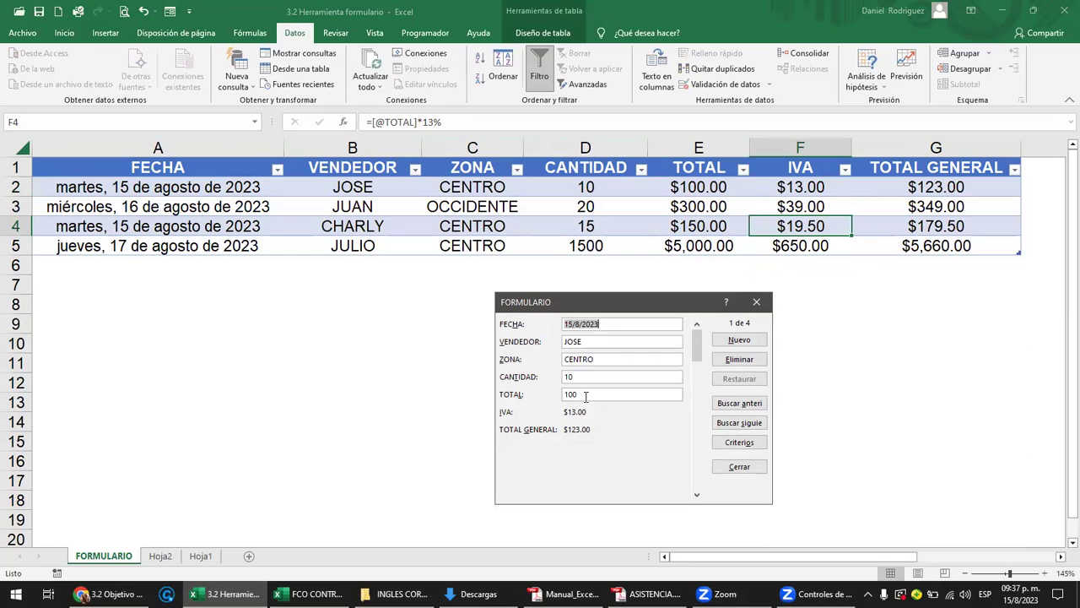
# - Change JOSE's TOTAL from 100 to 75 in the data form and return to his record
pyautogui.moveTo(586, 394); pyautogui.dragTo(560, 395)
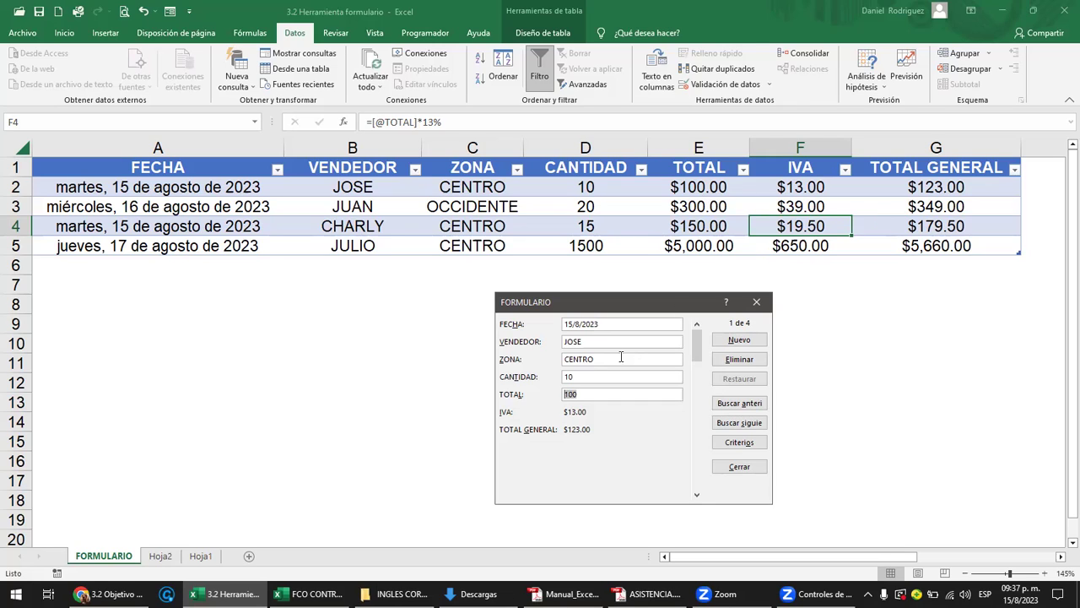
pyautogui.write('75')
pyautogui.press('Return')
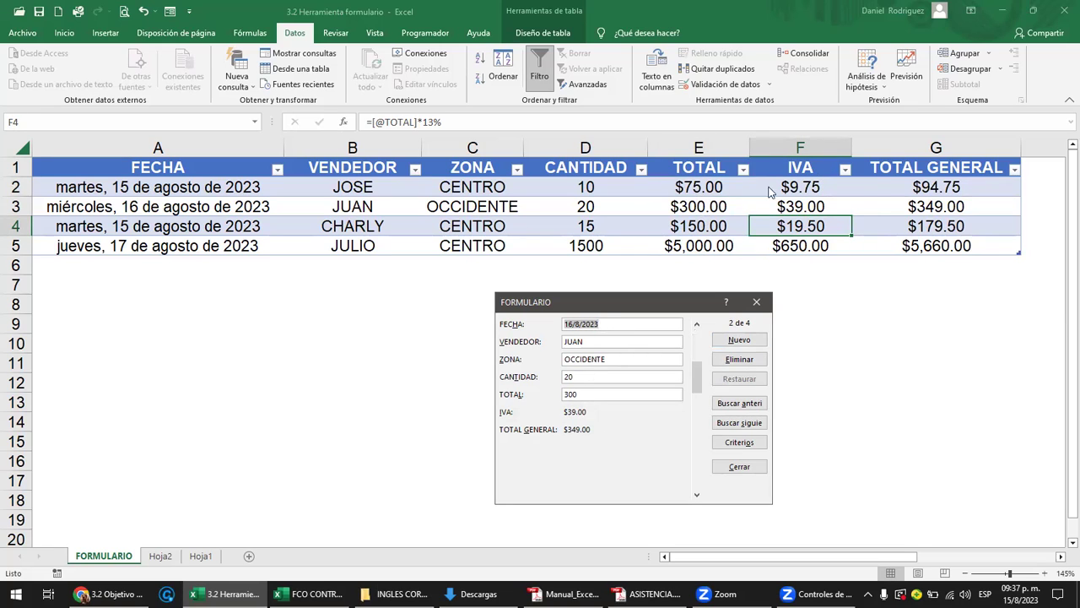
pyautogui.click(697, 325)
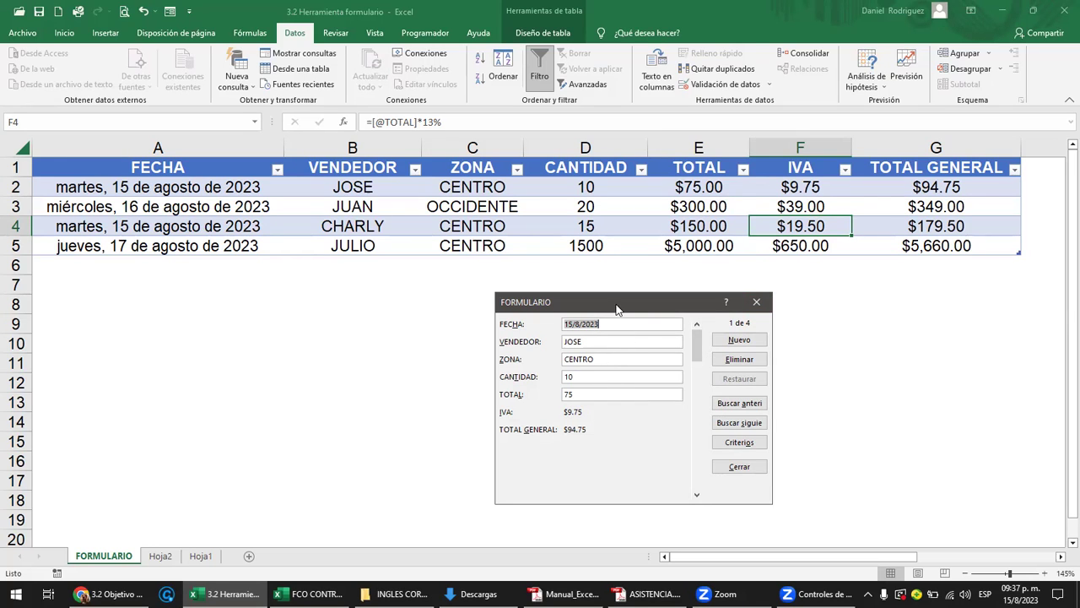
# - Close the data form and switch to the Excel manual PDF
pyautogui.moveTo(616, 309); pyautogui.dragTo(606, 280)
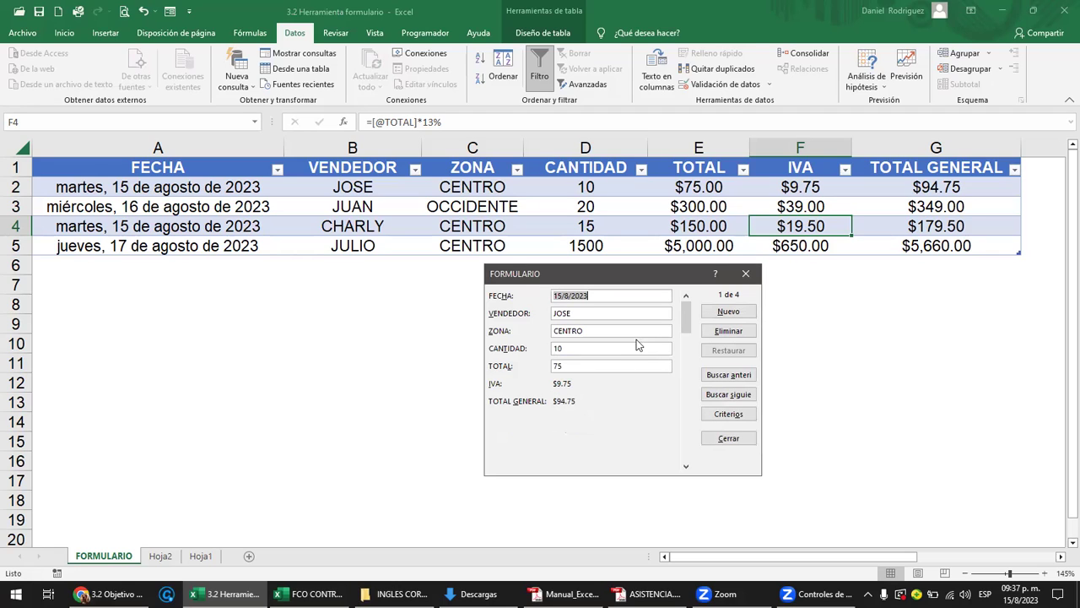
pyautogui.moveTo(616, 280); pyautogui.dragTo(596, 304)
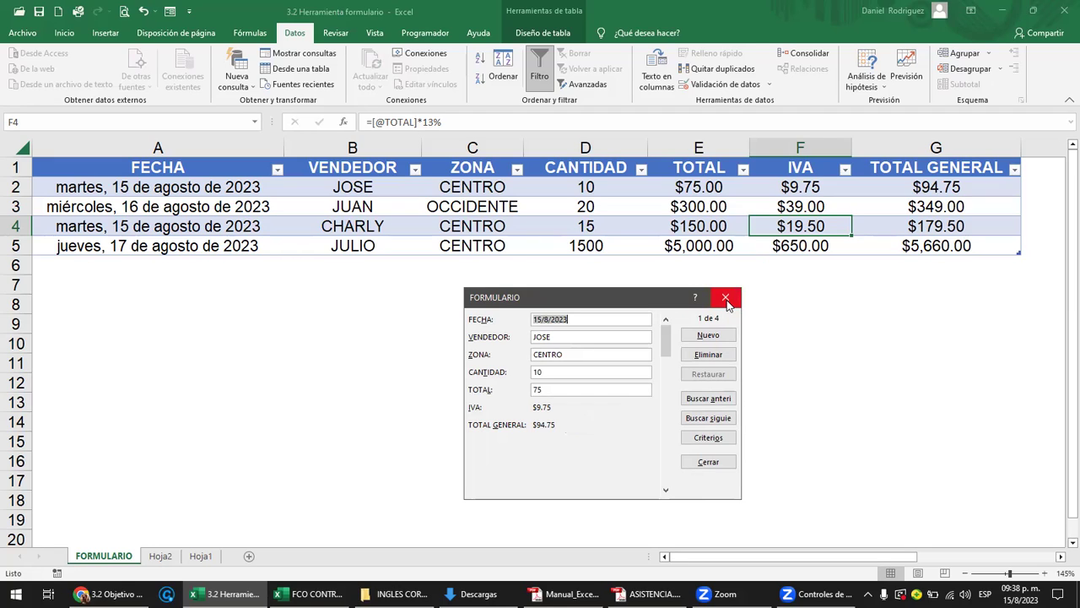
pyautogui.click(726, 298)
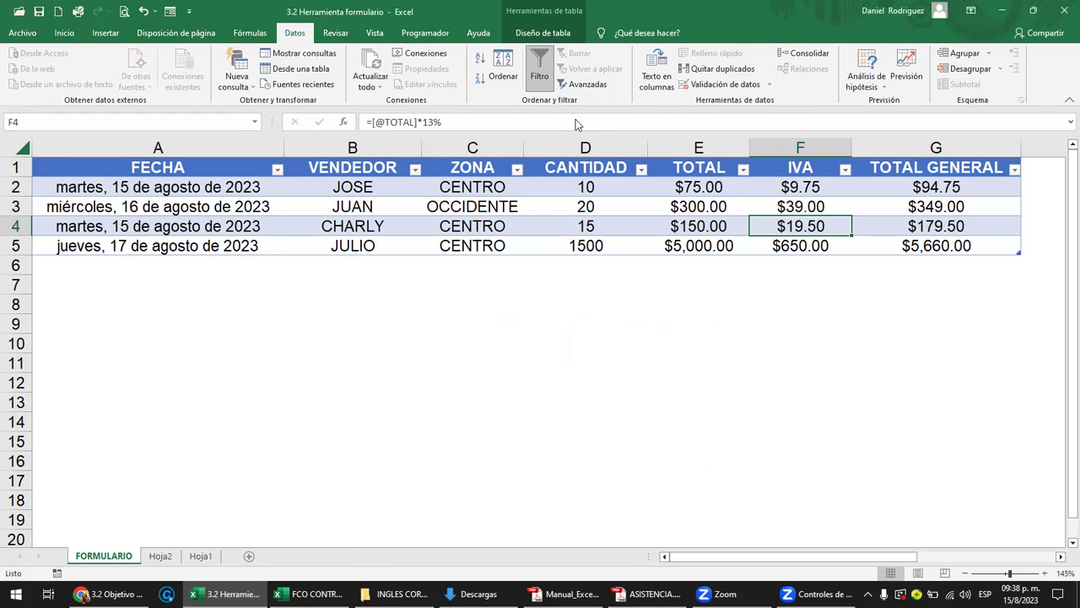
pyautogui.hotkey('alt', 'Tab')
# - Highlight the three Excel form types (data form, control-based worksheet, VBA user form) before returning to Excel
pyautogui.scroll(3, 575, 119)
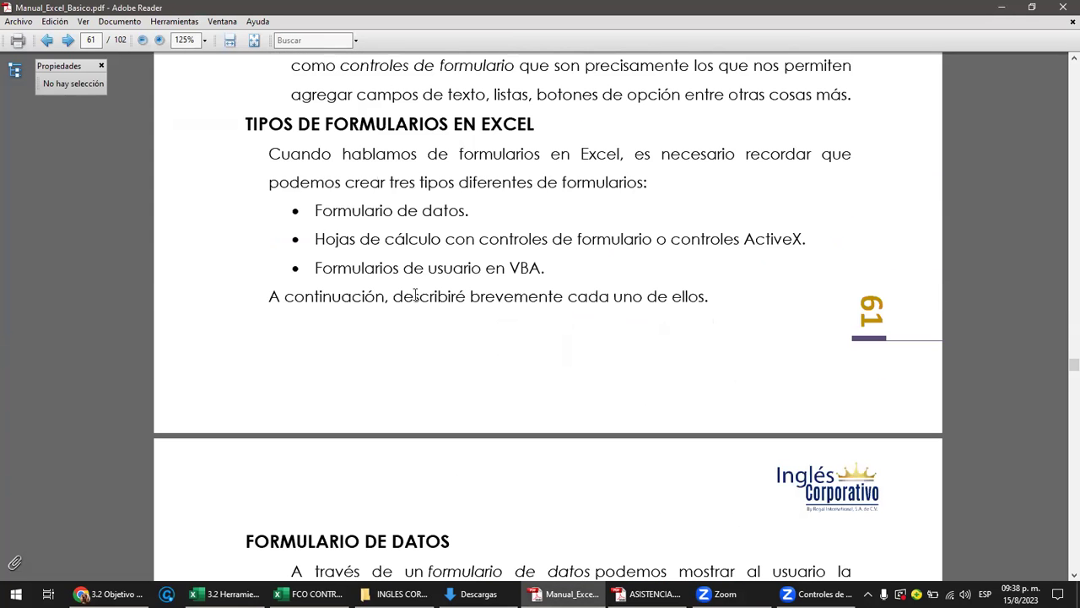
pyautogui.moveTo(316, 210); pyautogui.dragTo(465, 209)
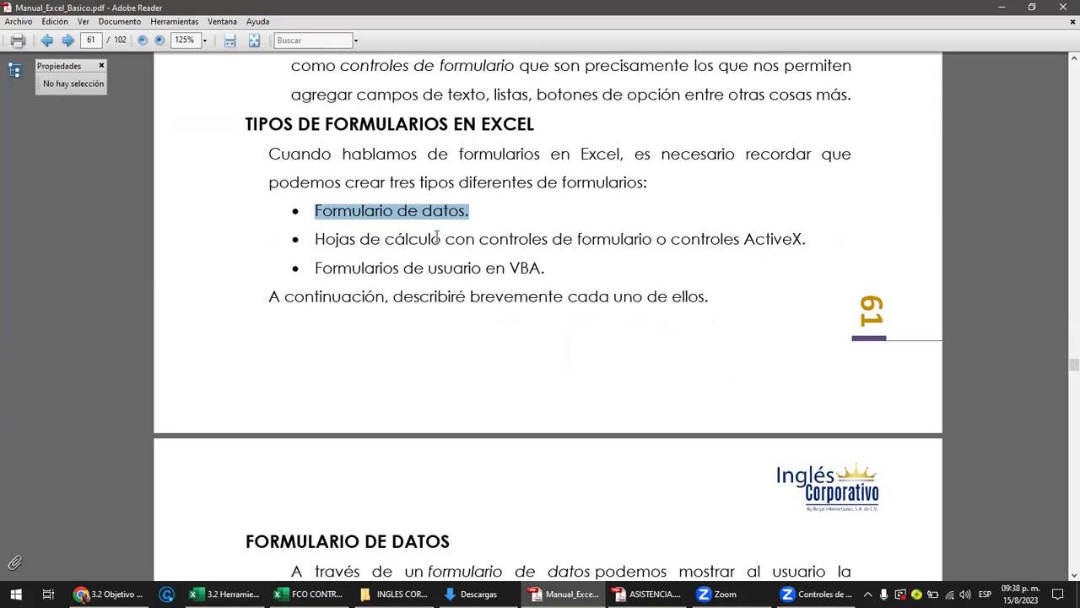
pyautogui.moveTo(315, 239)
pyautogui.mouseDown()
pyautogui.moveTo(417, 238)
pyautogui.moveTo(554, 263)
pyautogui.mouseUp()
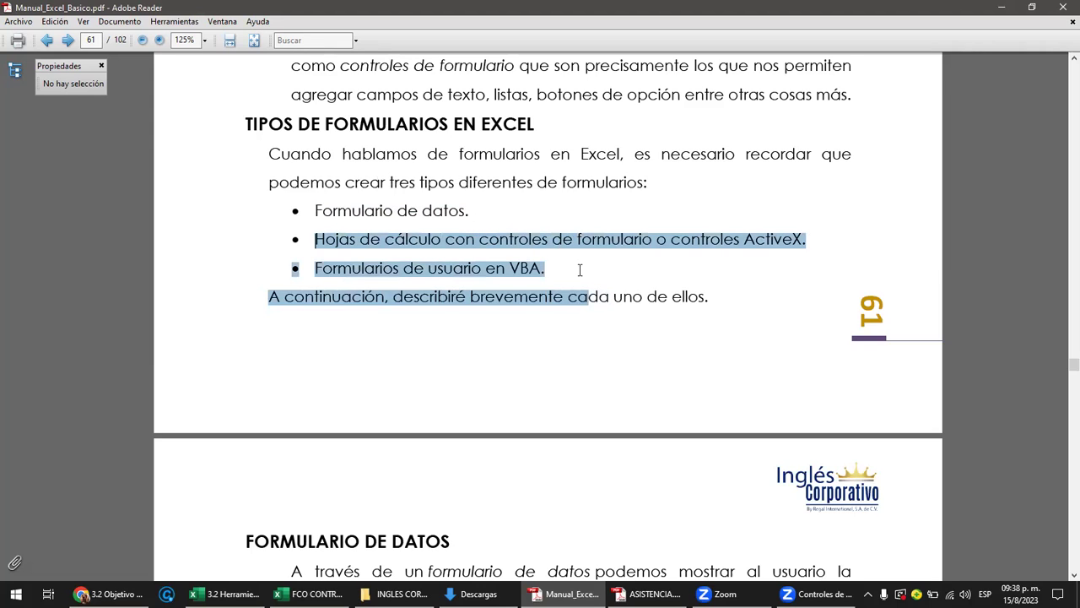
pyautogui.click(554, 264)
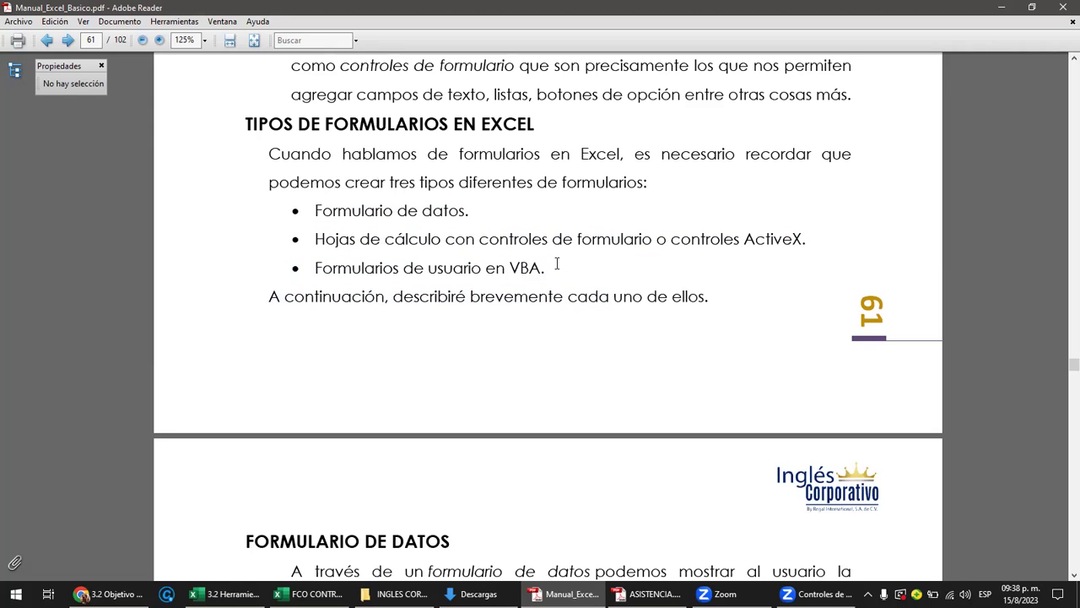
pyautogui.moveTo(553, 263); pyautogui.dragTo(511, 269)
pyautogui.click(565, 242)
pyautogui.moveTo(546, 269); pyautogui.dragTo(511, 271)
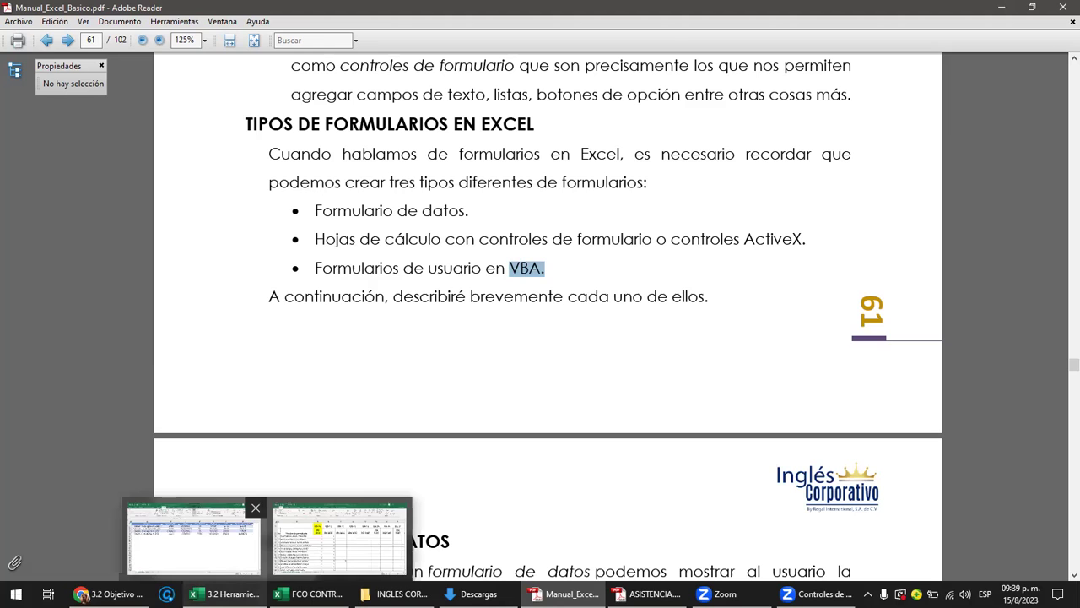
pyautogui.click(223, 593)
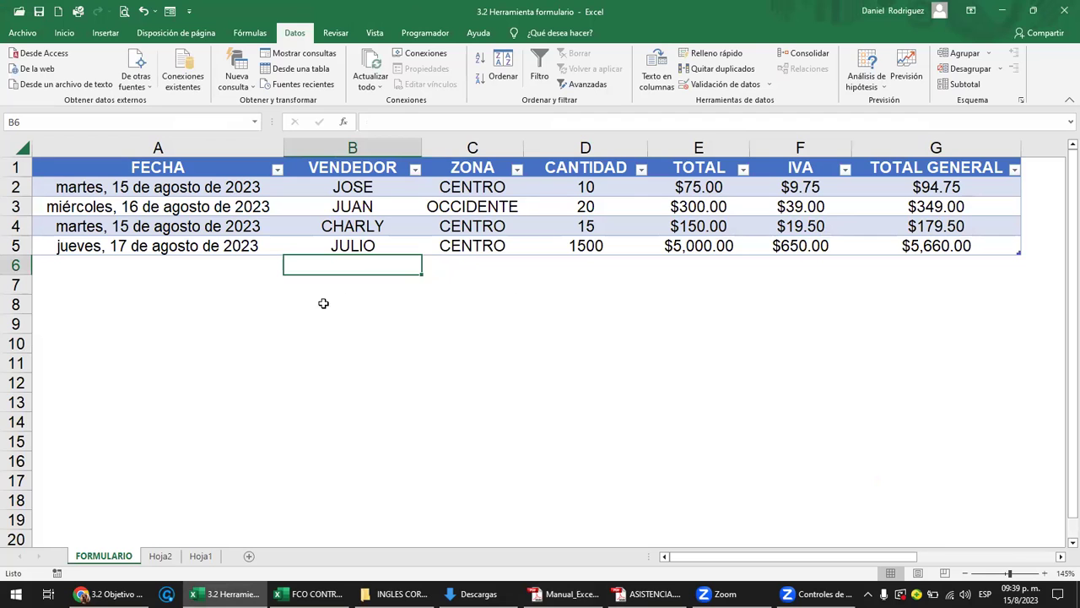
# - Zoom the FORMULARIO sheet to 130% and select the first date in A2
pyautogui.click(155, 268)
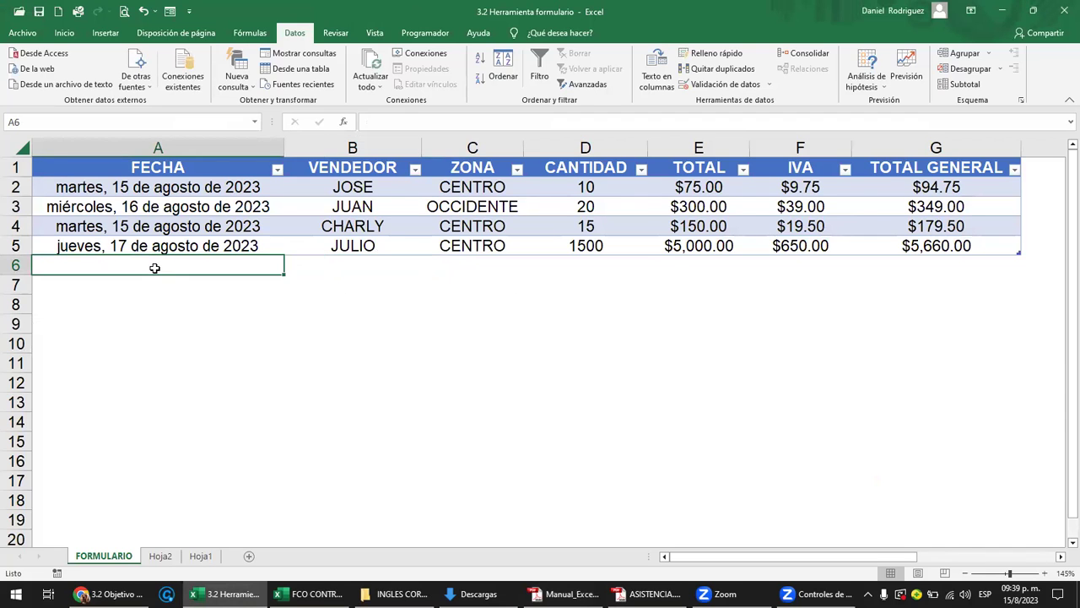
pyautogui.keyDown('ctrl'); pyautogui.scroll(-2, 155, 268); pyautogui.keyUp('ctrl')
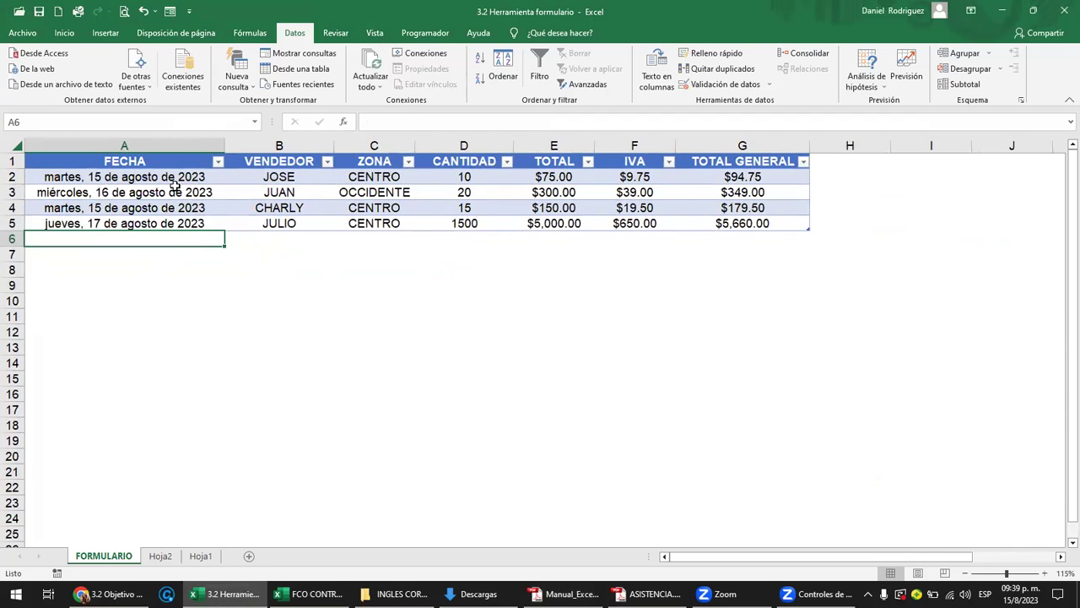
pyautogui.keyDown('ctrl'); pyautogui.scroll(1, 176, 185); pyautogui.keyUp('ctrl')
pyautogui.click(175, 181)
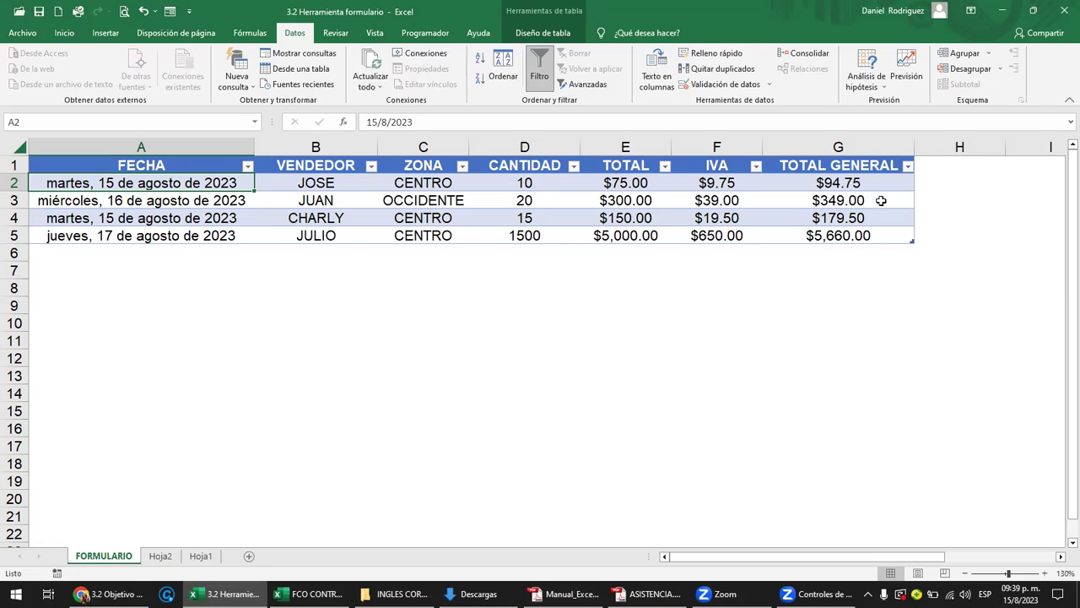
# - Select the whole sales table and the FECHA column, then deselect back to A1
pyautogui.moveTo(124, 163)
pyautogui.mouseDown()
pyautogui.moveTo(818, 221)
pyautogui.moveTo(818, 237)
pyautogui.mouseUp()
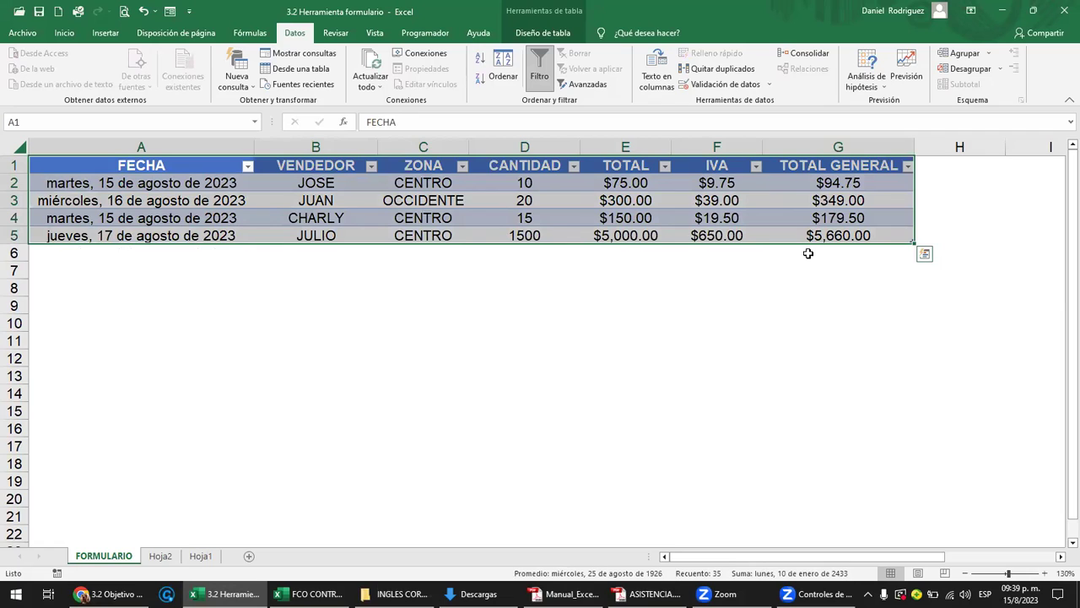
pyautogui.click(310, 323)
pyautogui.click(318, 269)
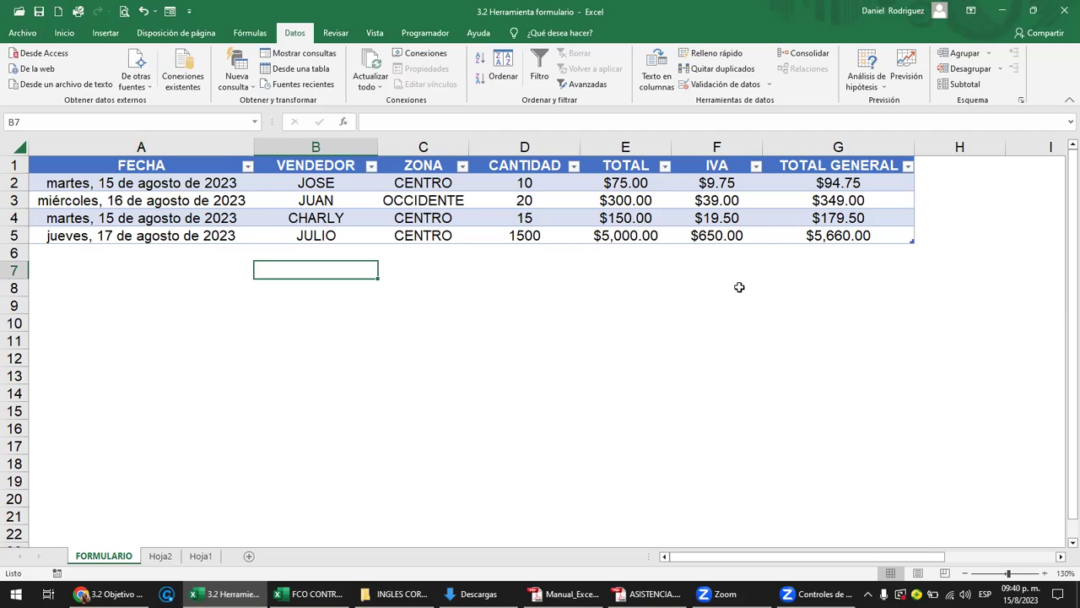
pyautogui.click(160, 146)
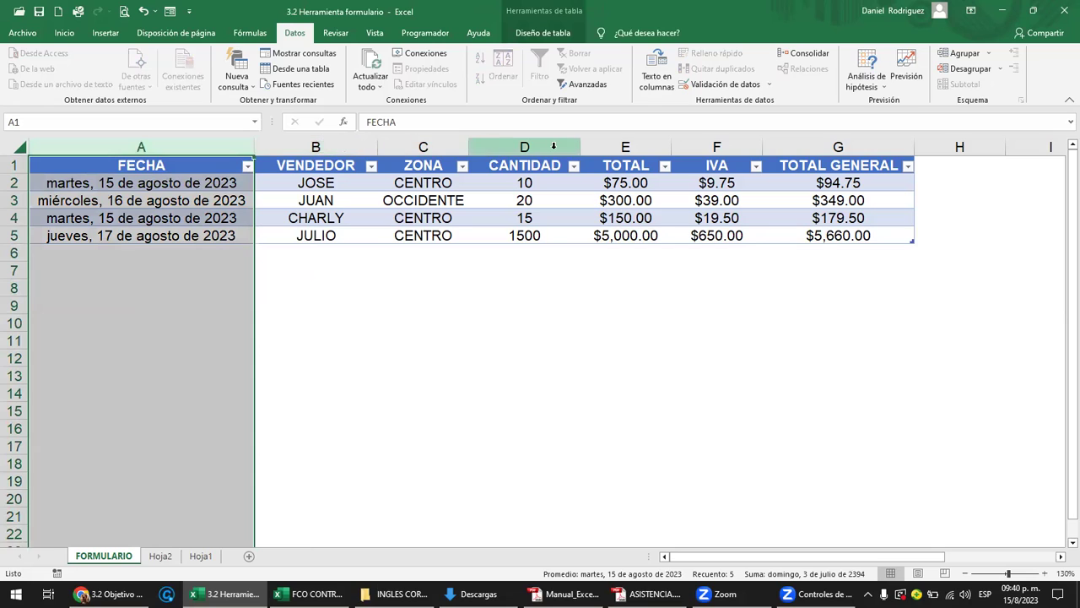
pyautogui.click(434, 302)
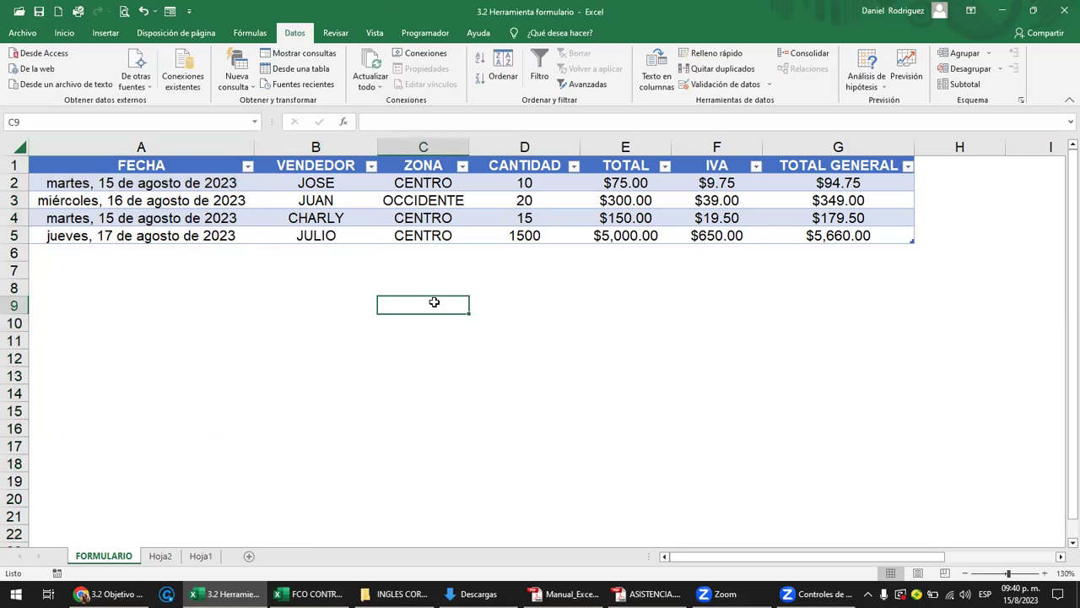
pyautogui.press('Left')
pyautogui.press('Left')
pyautogui.press('Up')
pyautogui.press('Up')
pyautogui.press('Up')
pyautogui.press('Up')
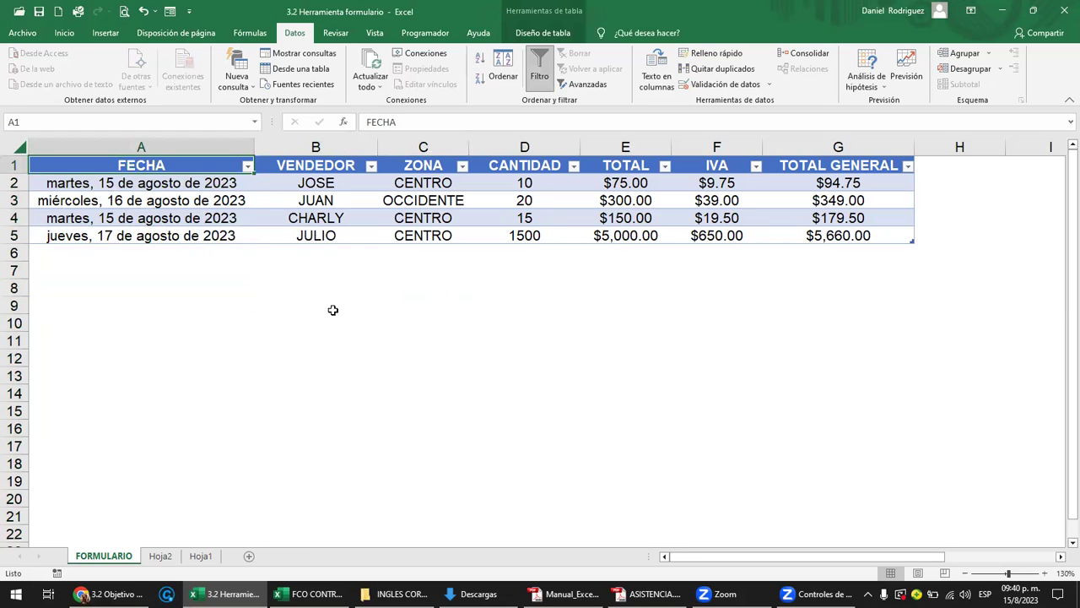
pyautogui.click(123, 265)
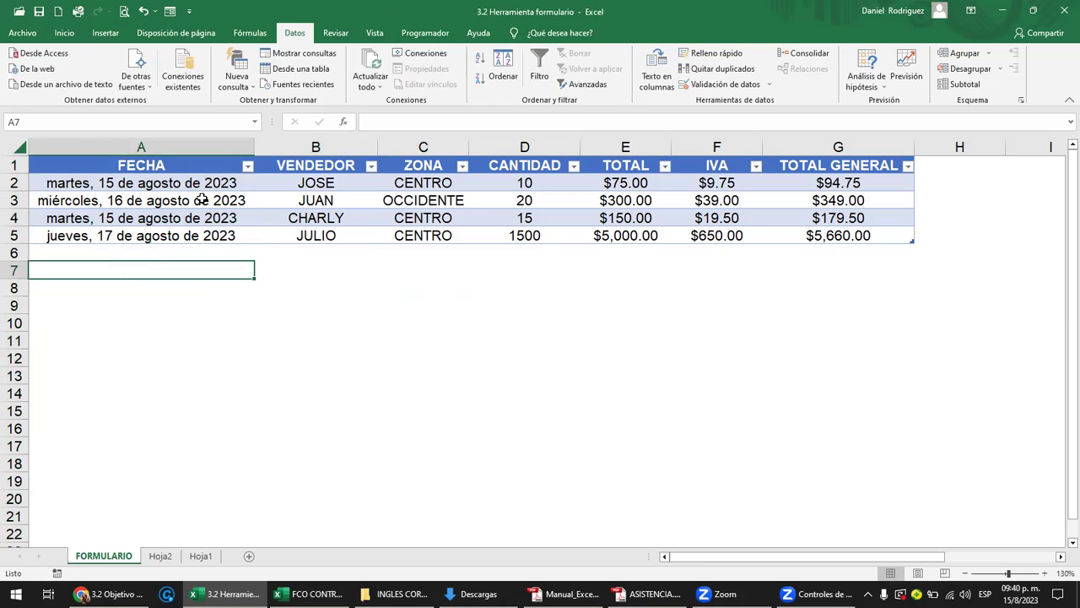
# - Open and close the data form, then preview Quick Analysis on row 2's record
pyautogui.click(189, 169)
pyautogui.rightClick(192, 173)
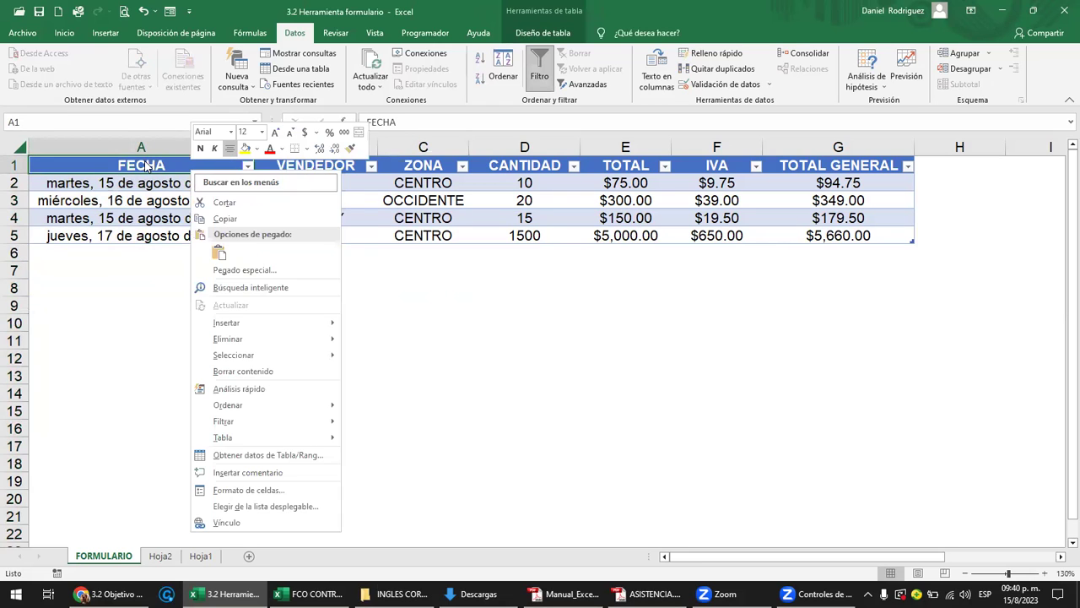
pyautogui.press('Escape')
pyautogui.click(170, 11)
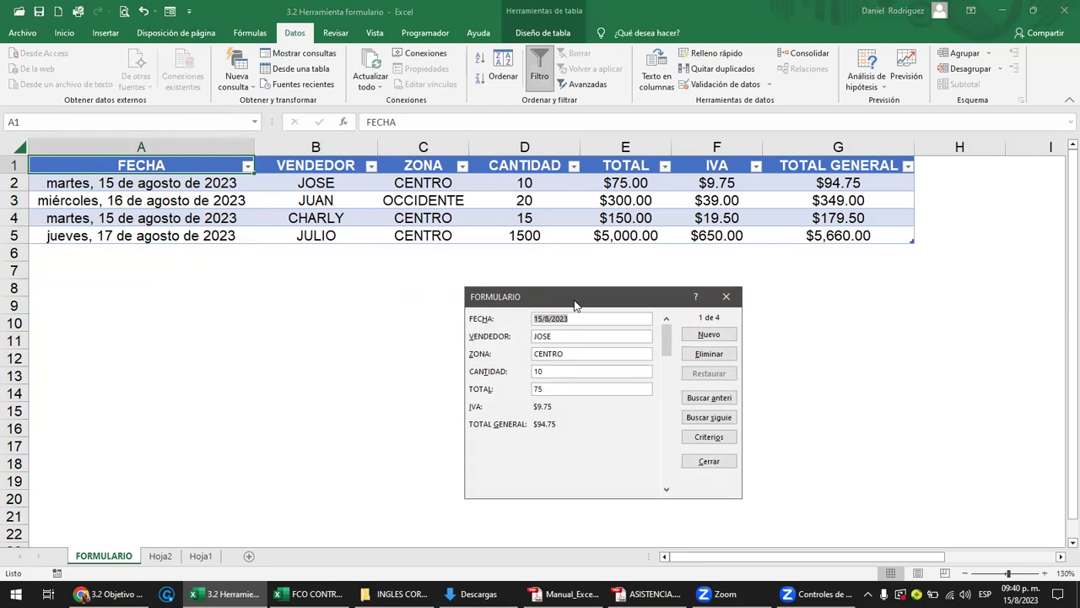
pyautogui.moveTo(576, 302); pyautogui.dragTo(594, 216)
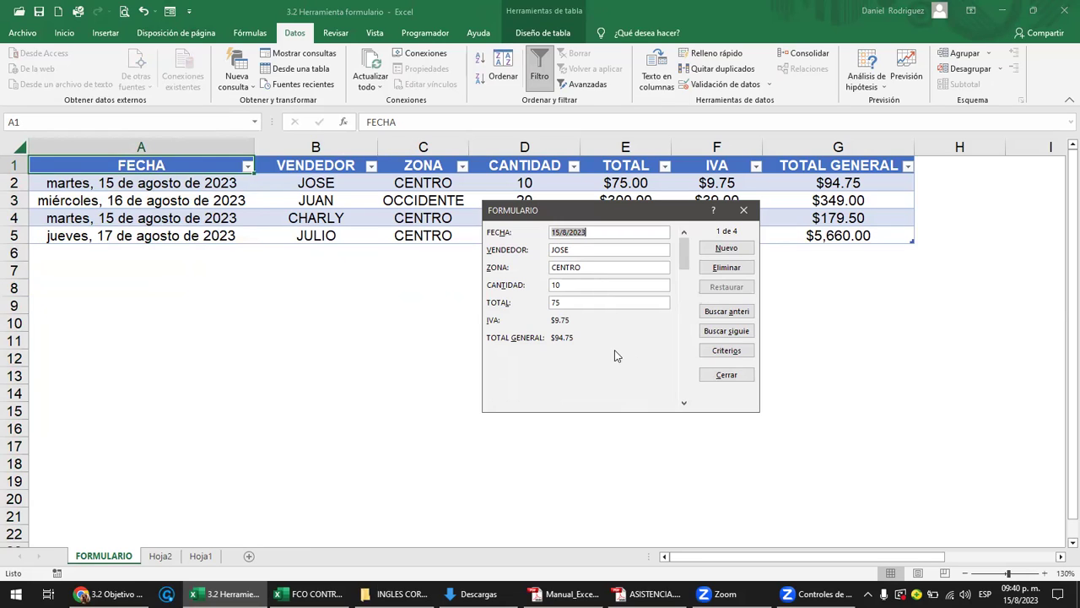
pyautogui.click(709, 384)
pyautogui.moveTo(129, 189); pyautogui.dragTo(807, 179)
pyautogui.hotkey('ctrl', 'q')
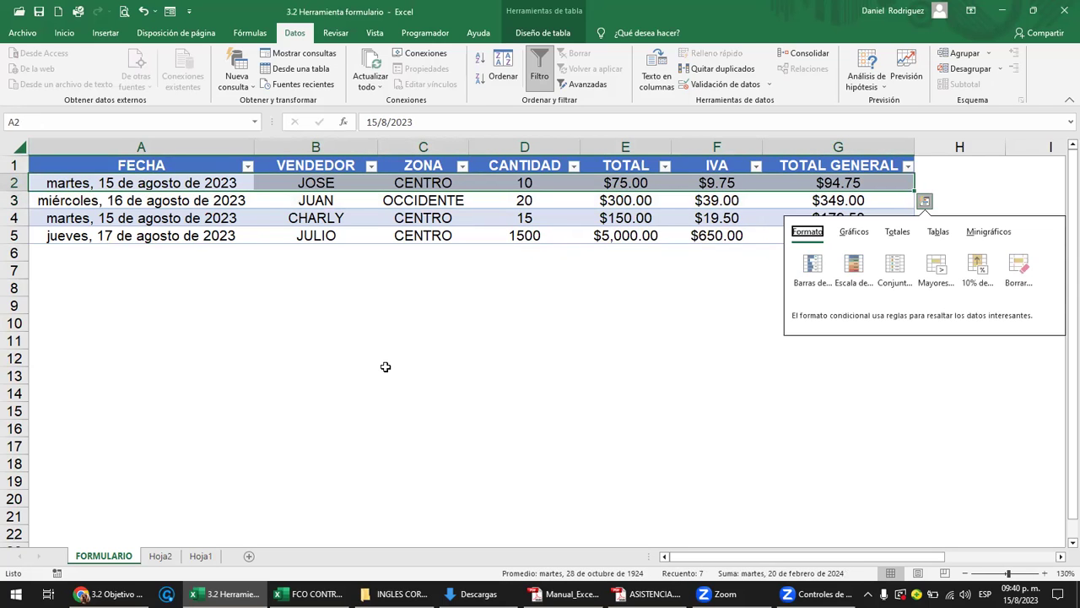
pyautogui.click(371, 376)
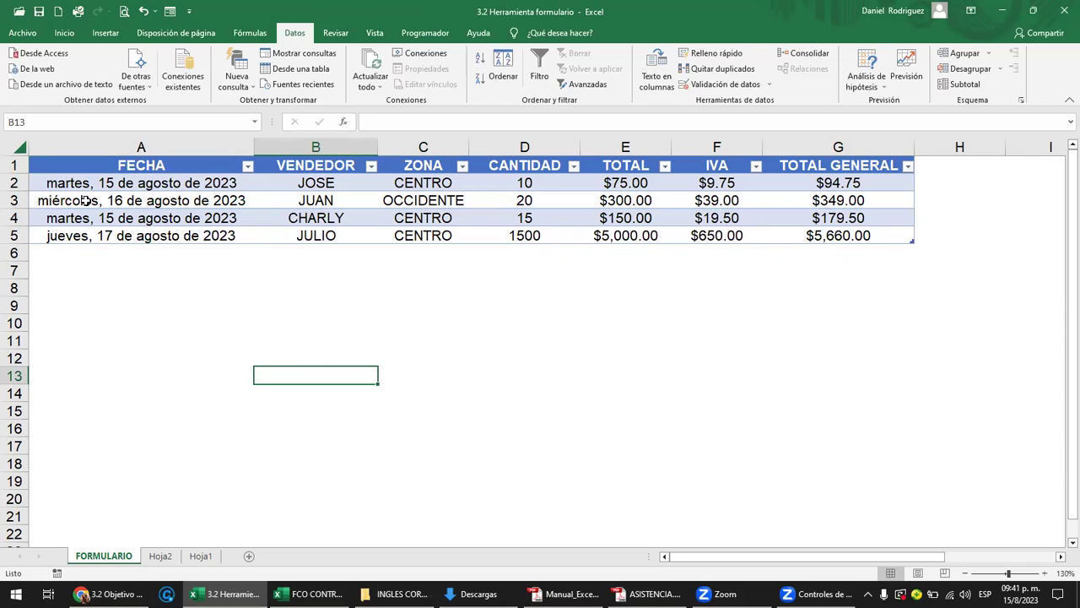
# - Open VENTAS POR REDES SOCIALES from recent workbooks after 3.1 Uso de Filtros fails to load
pyautogui.click(108, 287)
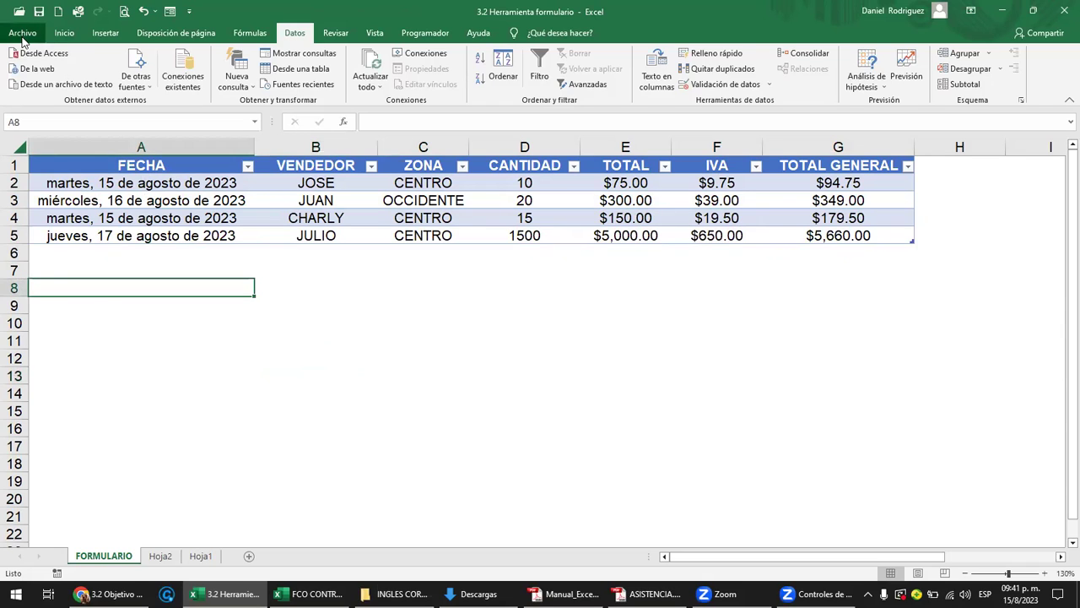
pyautogui.click(23, 34)
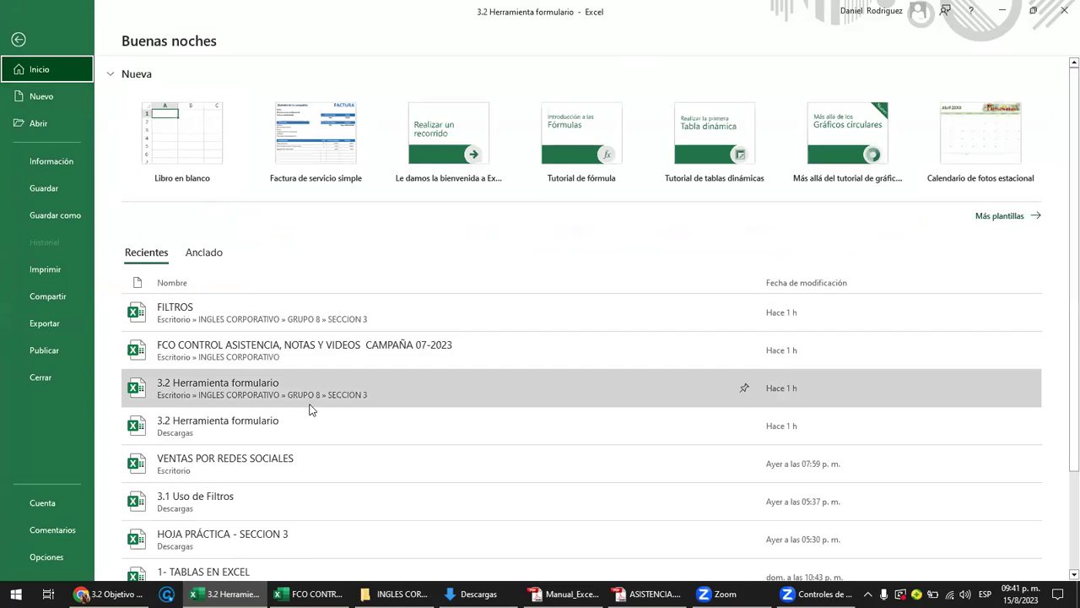
pyautogui.click(230, 503)
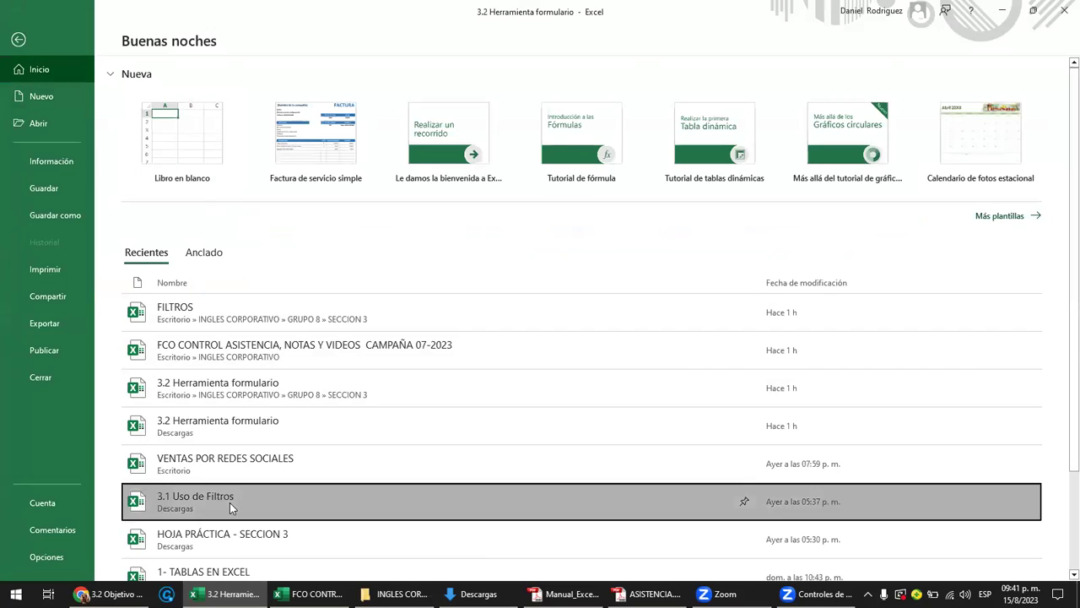
pyautogui.click(528, 335)
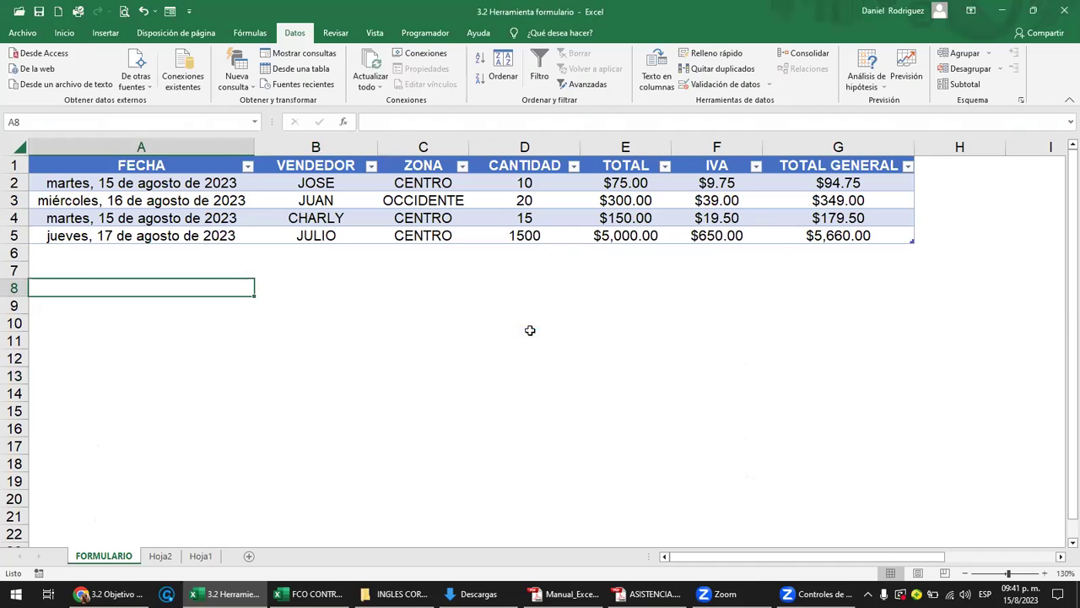
pyautogui.click(25, 33)
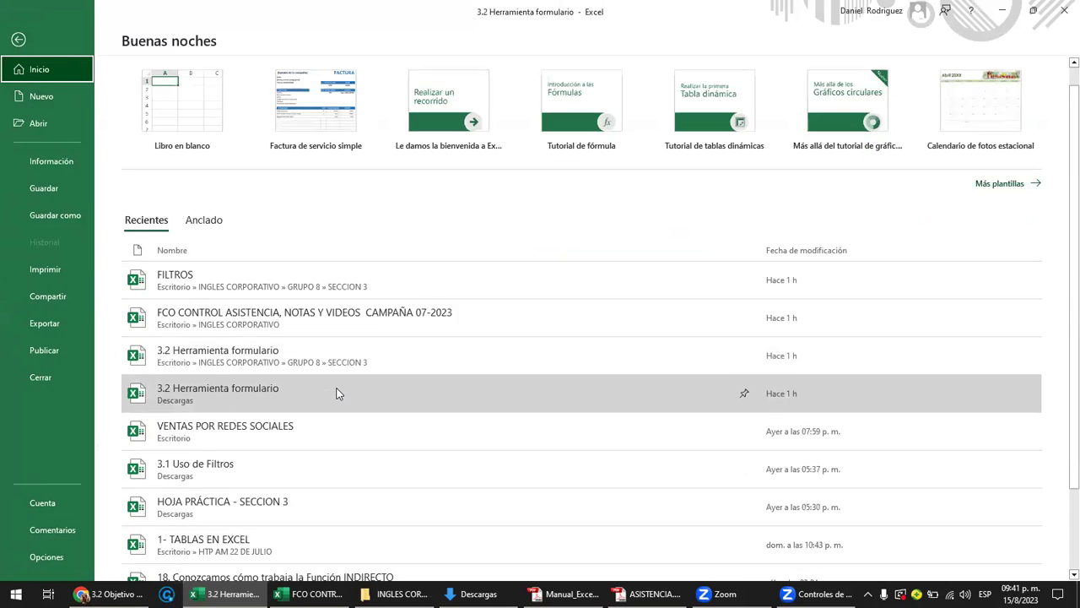
pyautogui.scroll(-2, 335, 388)
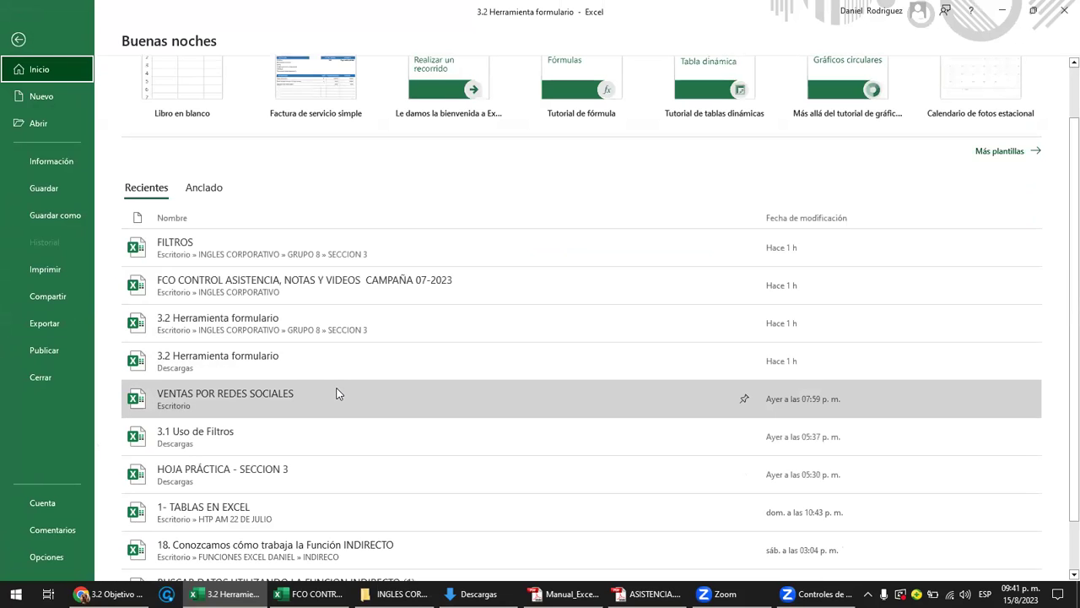
pyautogui.click(249, 400)
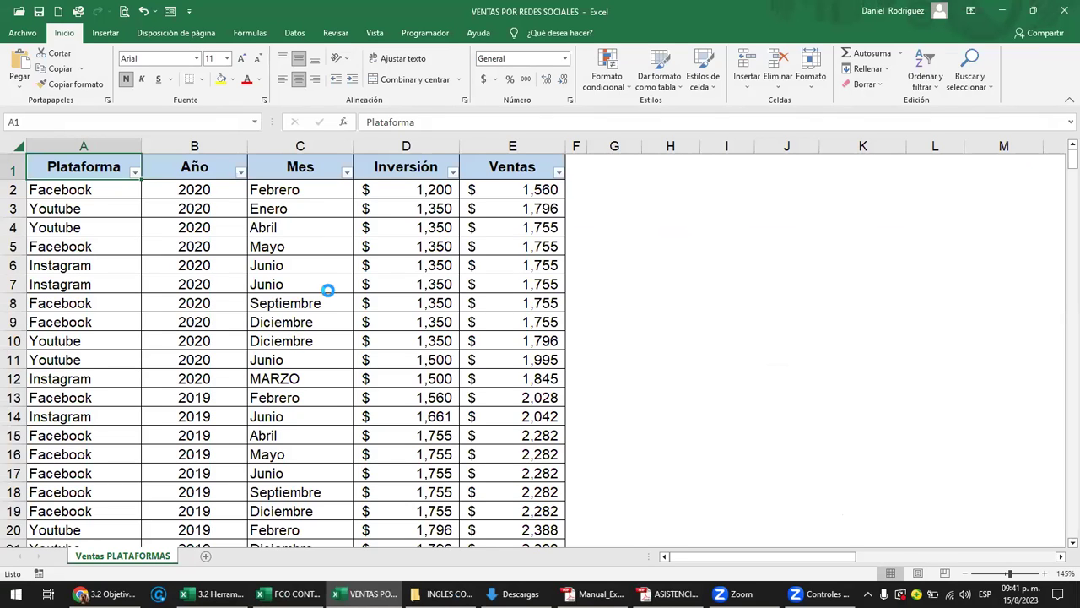
# - Check the table's extent from A2 down to its last row and back to the headers
pyautogui.keyDown('ctrl'); pyautogui.scroll(3, 327, 290); pyautogui.keyUp('ctrl')
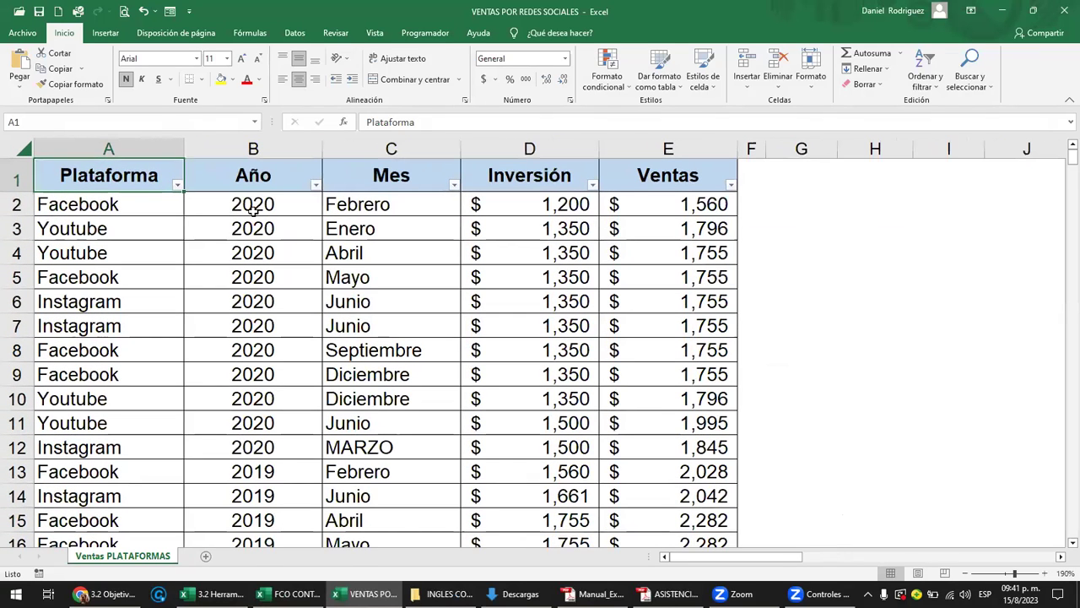
pyautogui.click(253, 211)
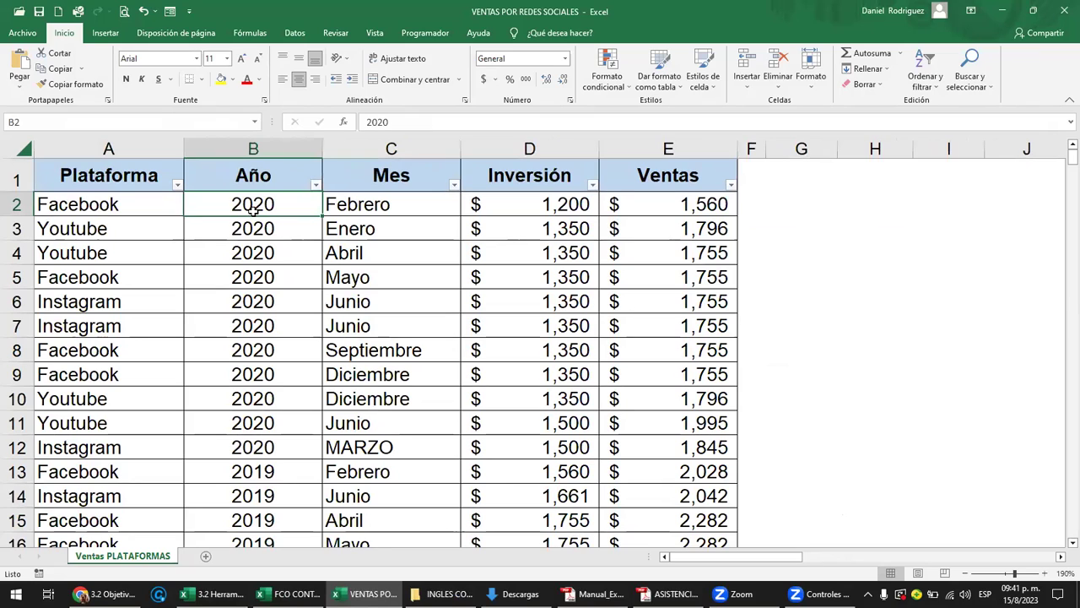
pyautogui.click(682, 184)
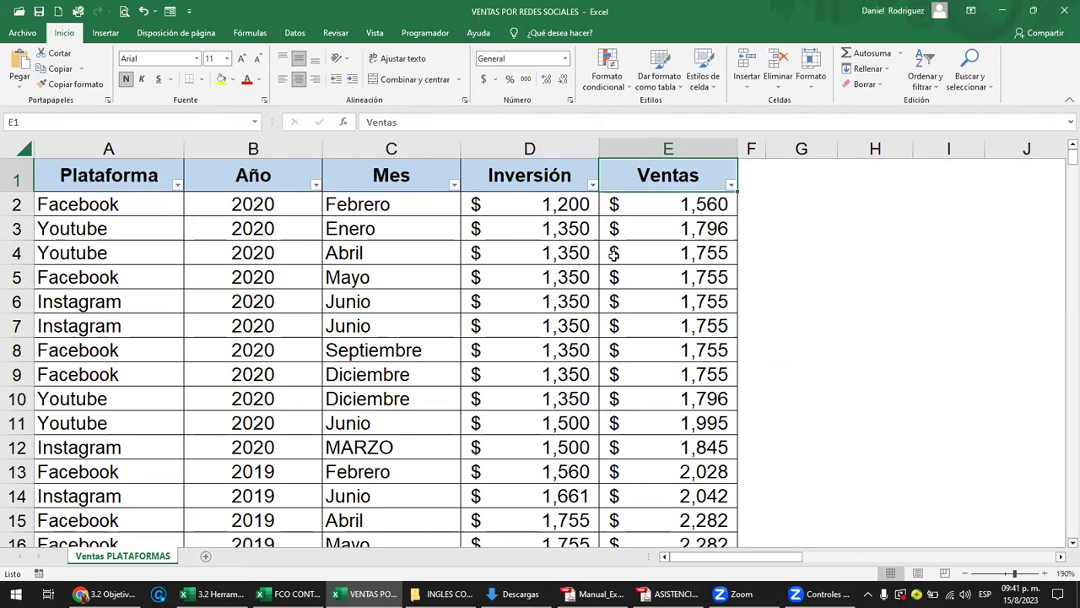
pyautogui.click(107, 205)
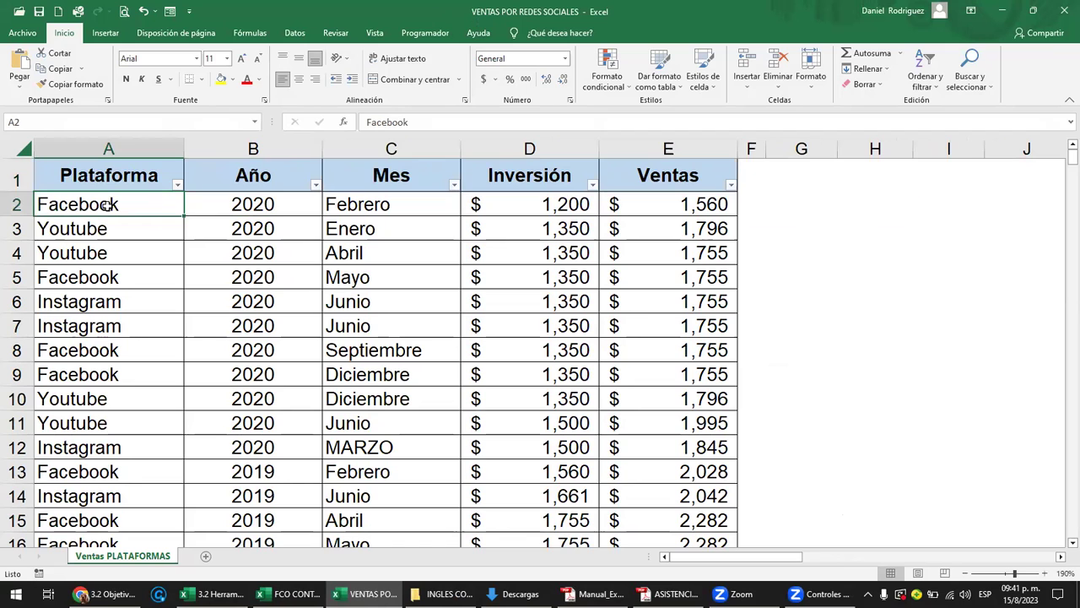
pyautogui.hotkey('ctrl', 'Down')
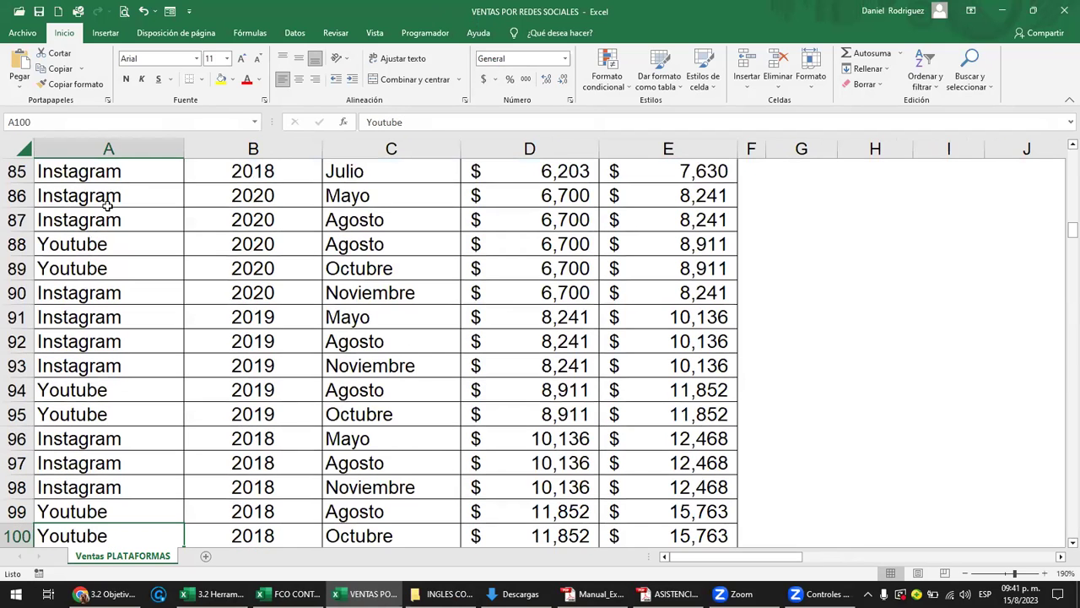
pyautogui.hotkey('ctrl', 'Up')
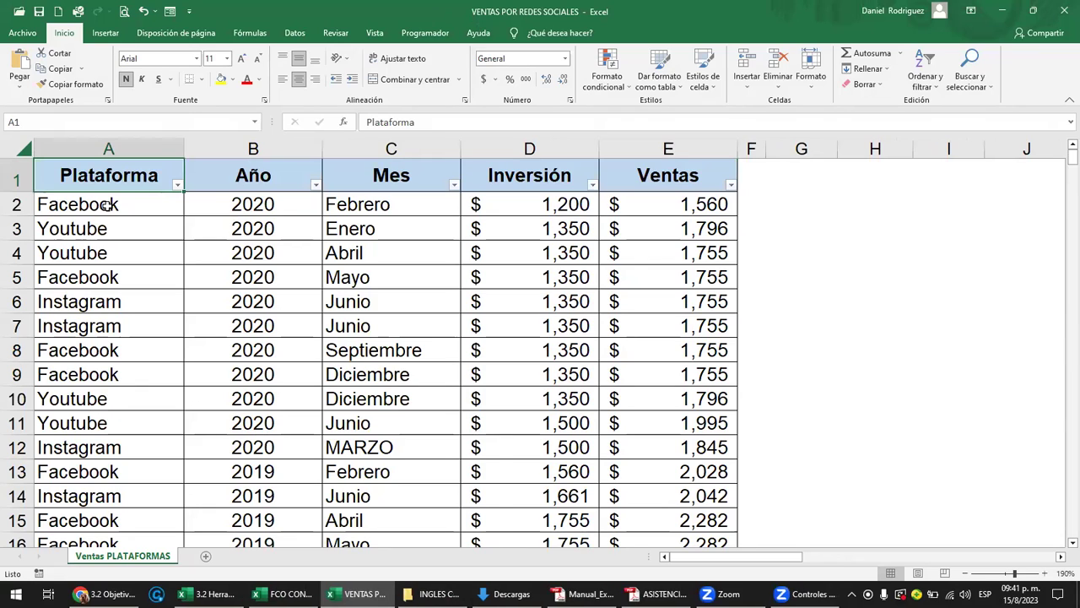
pyautogui.click(280, 183)
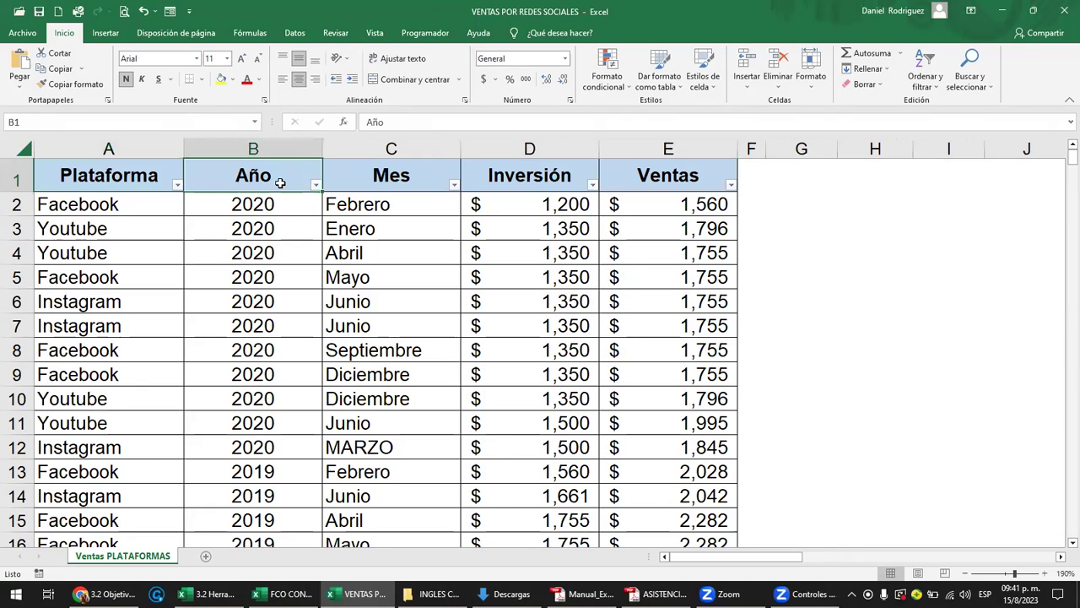
pyautogui.click(169, 11)
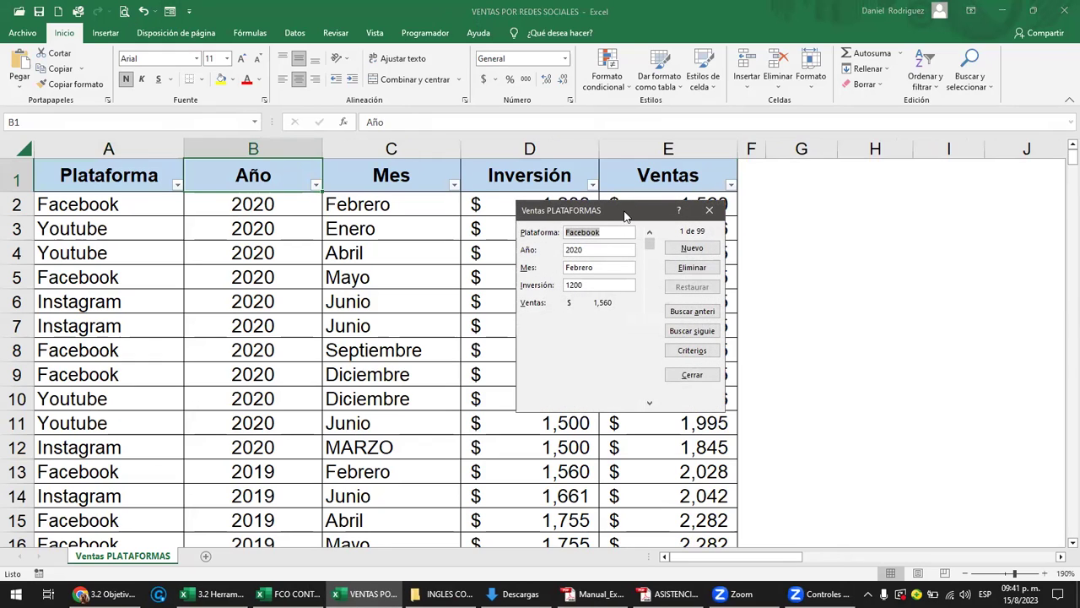
pyautogui.moveTo(624, 216); pyautogui.dragTo(644, 205)
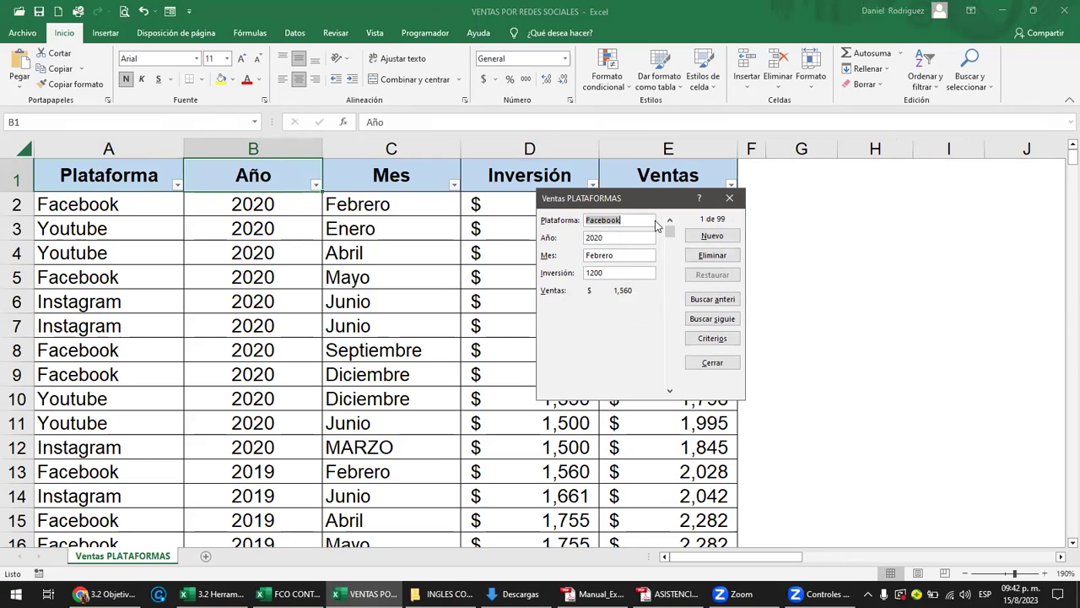
pyautogui.moveTo(649, 203); pyautogui.dragTo(865, 189)
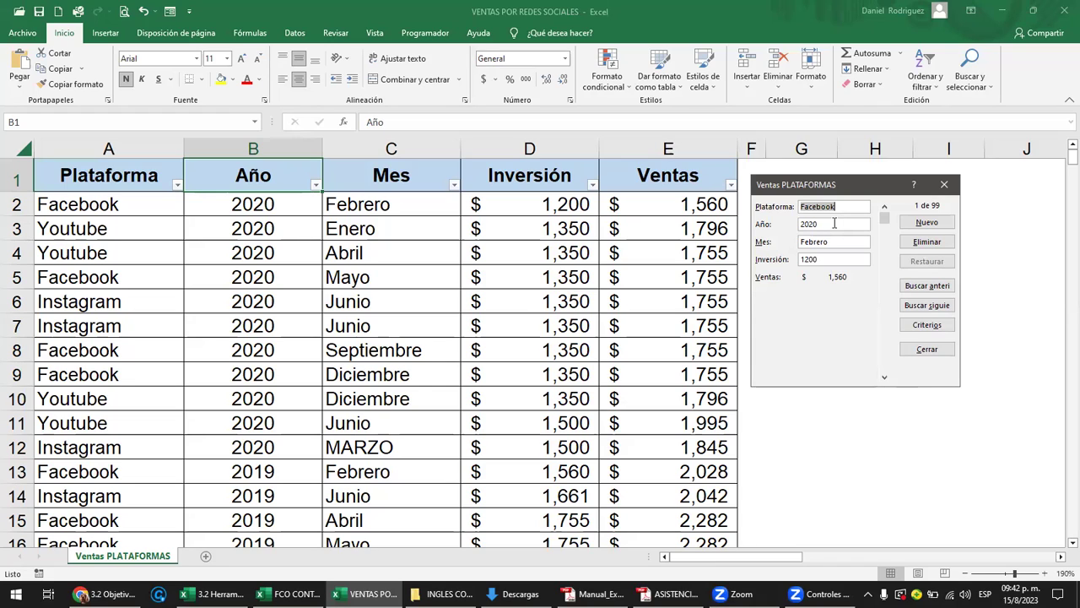
pyautogui.click(944, 186)
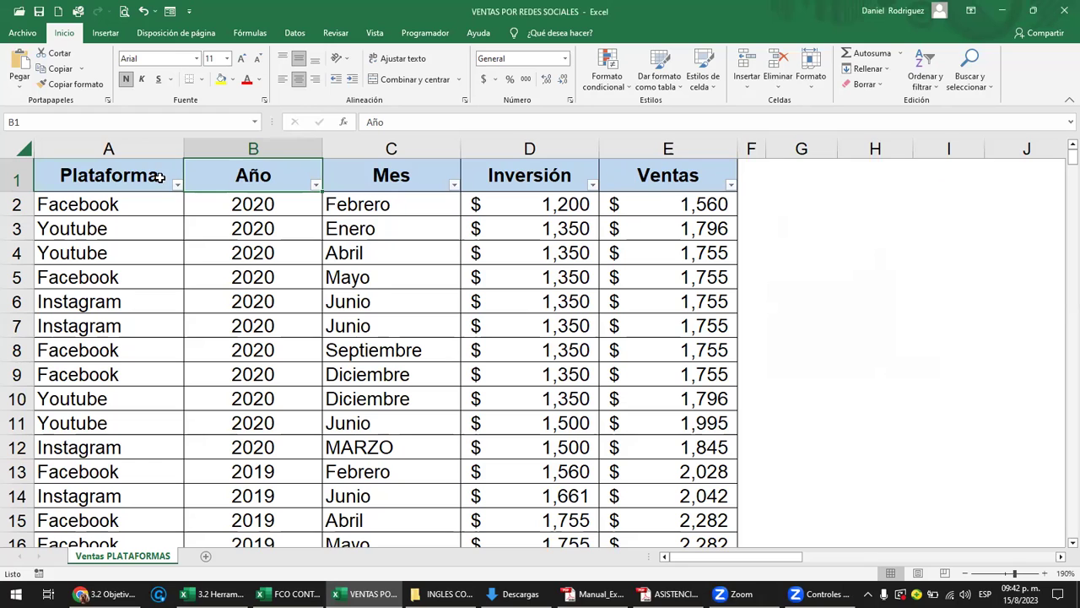
# - Add an IVA header in F1 formatted like the Ventas header
pyautogui.moveTo(83, 150); pyautogui.dragTo(672, 173)
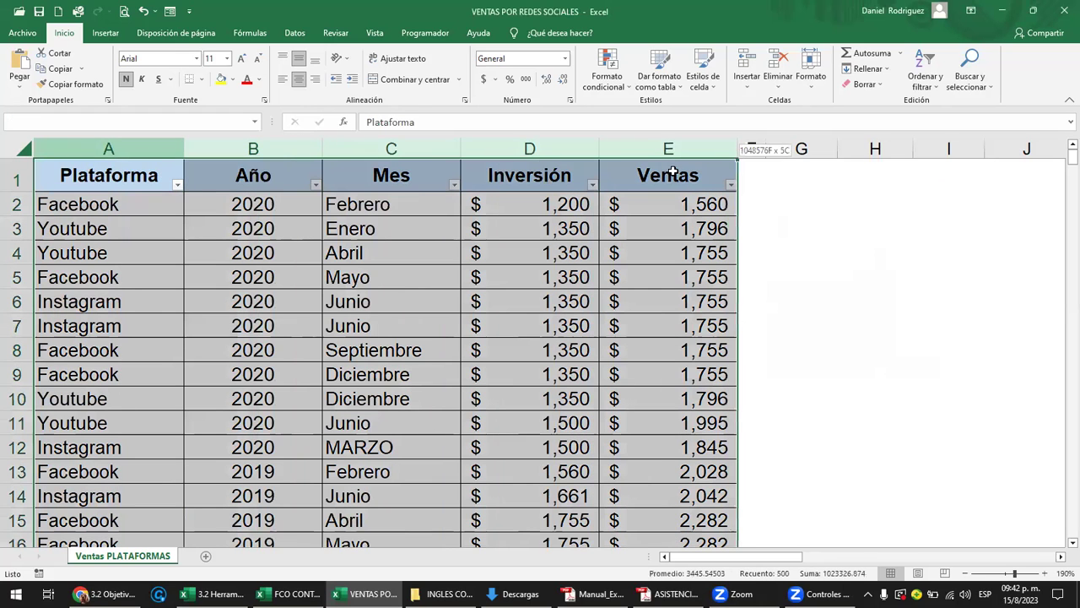
pyautogui.click(494, 202)
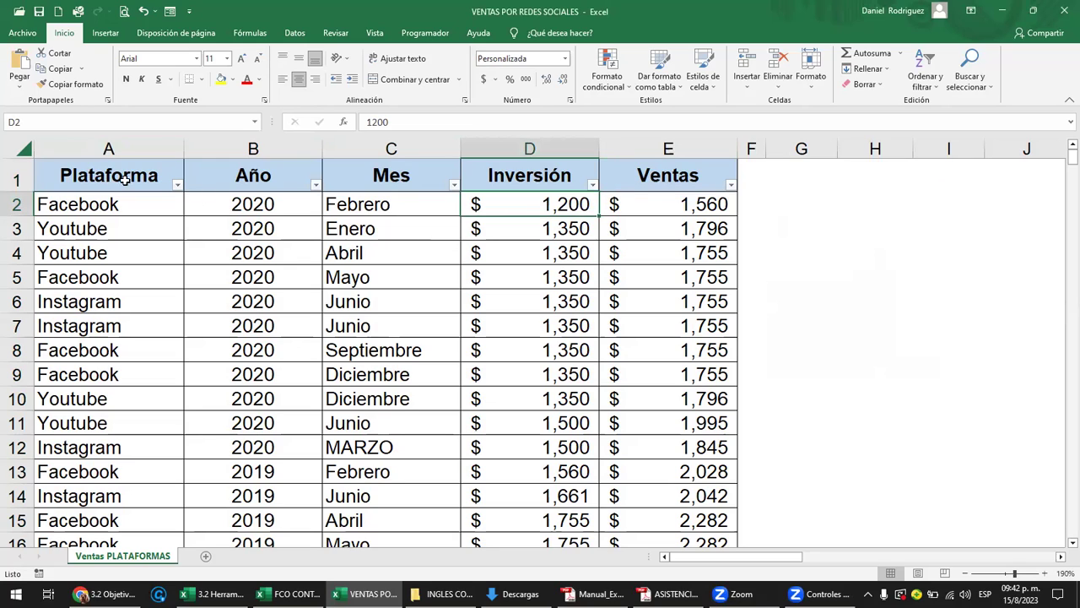
pyautogui.click(665, 177)
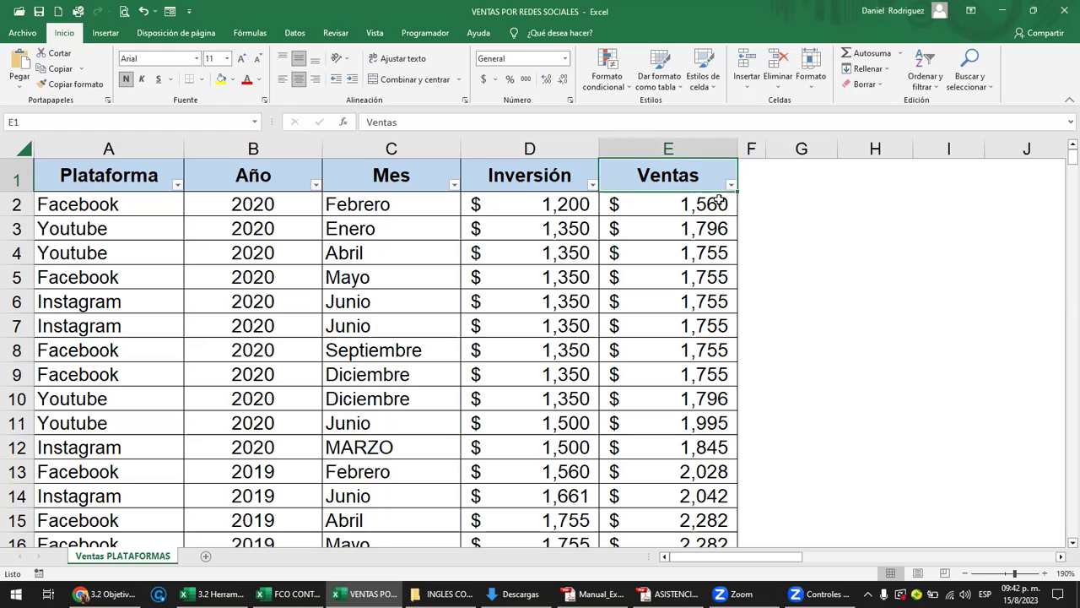
pyautogui.click(759, 177)
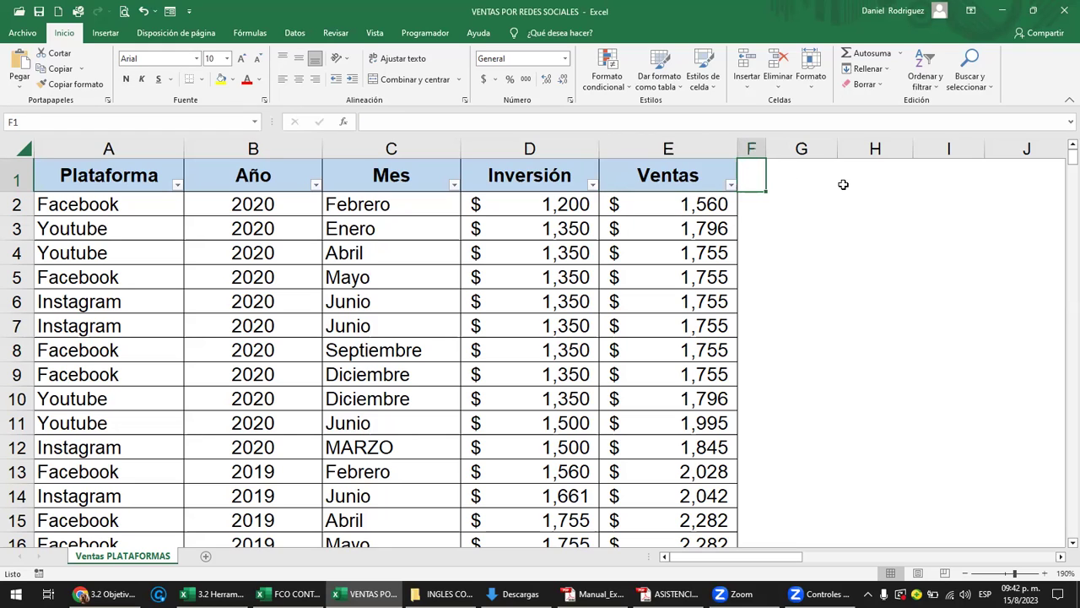
pyautogui.write('IVA')
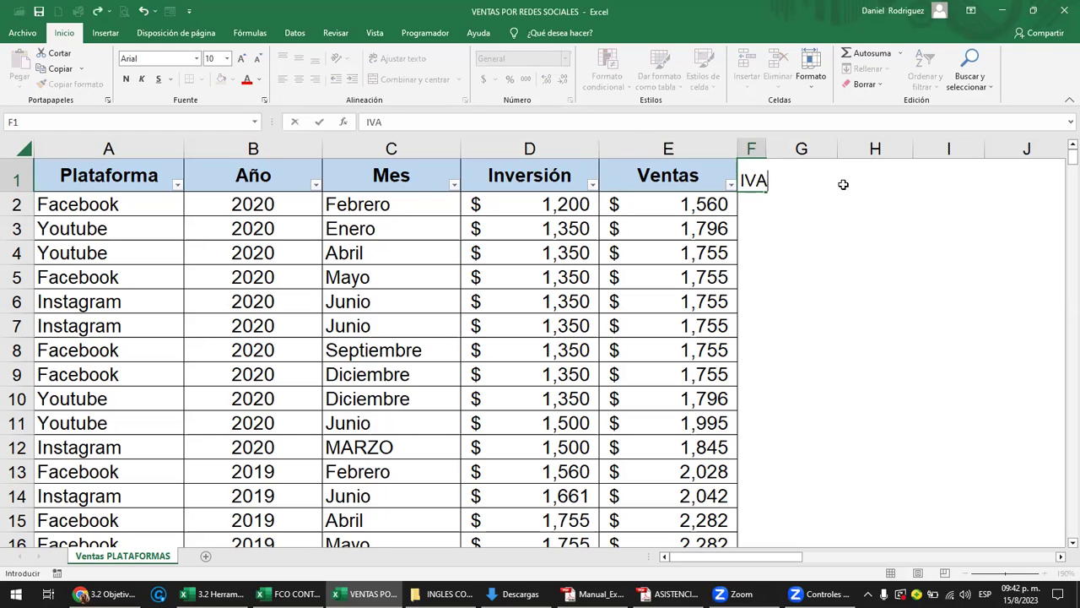
pyautogui.press('Return')
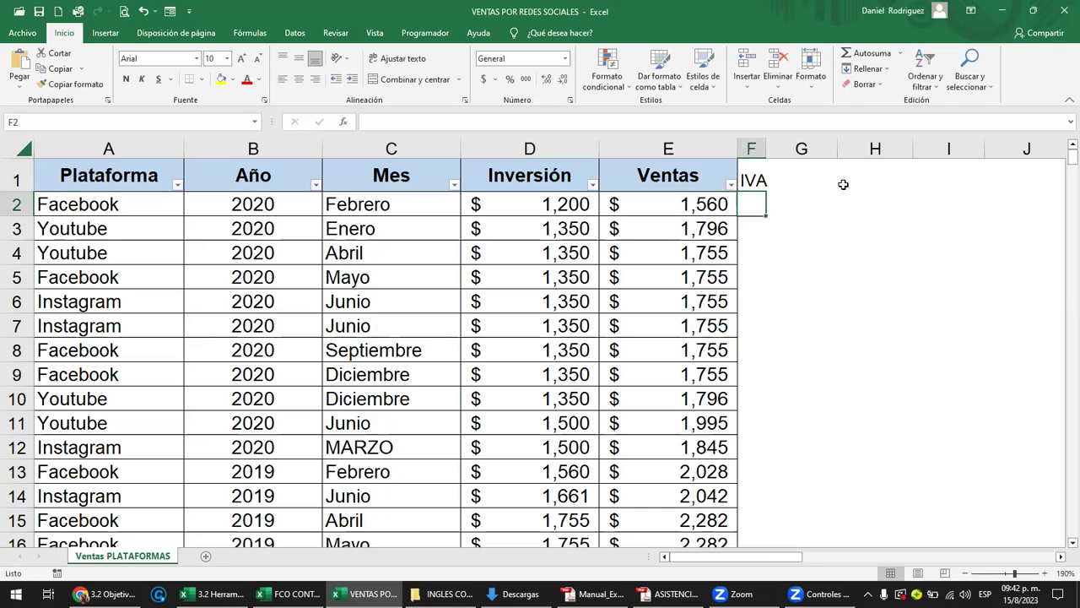
pyautogui.click(694, 175)
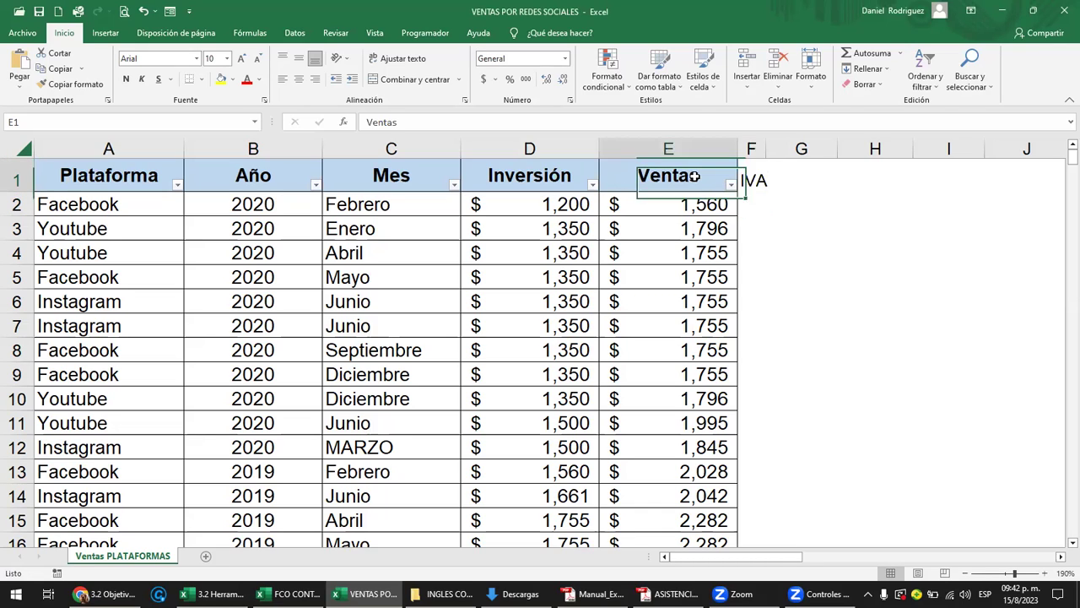
pyautogui.click(77, 85)
pyautogui.click(753, 179)
pyautogui.moveTo(770, 152); pyautogui.dragTo(803, 152)
# - Enter =E2*13% in F2 and widen column F to show the amount
pyautogui.click(763, 207)
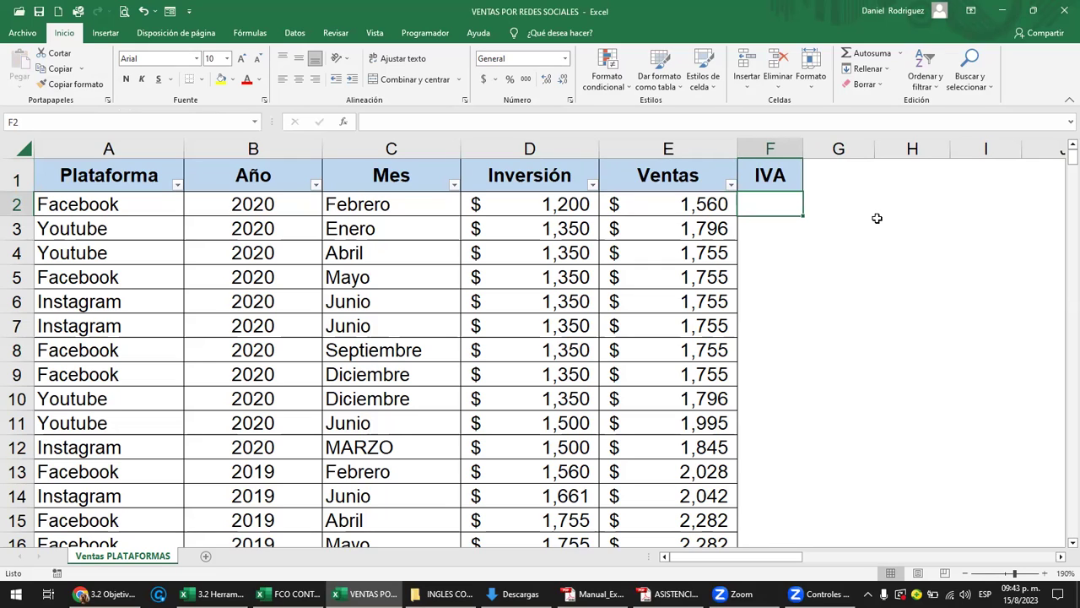
pyautogui.write('=')
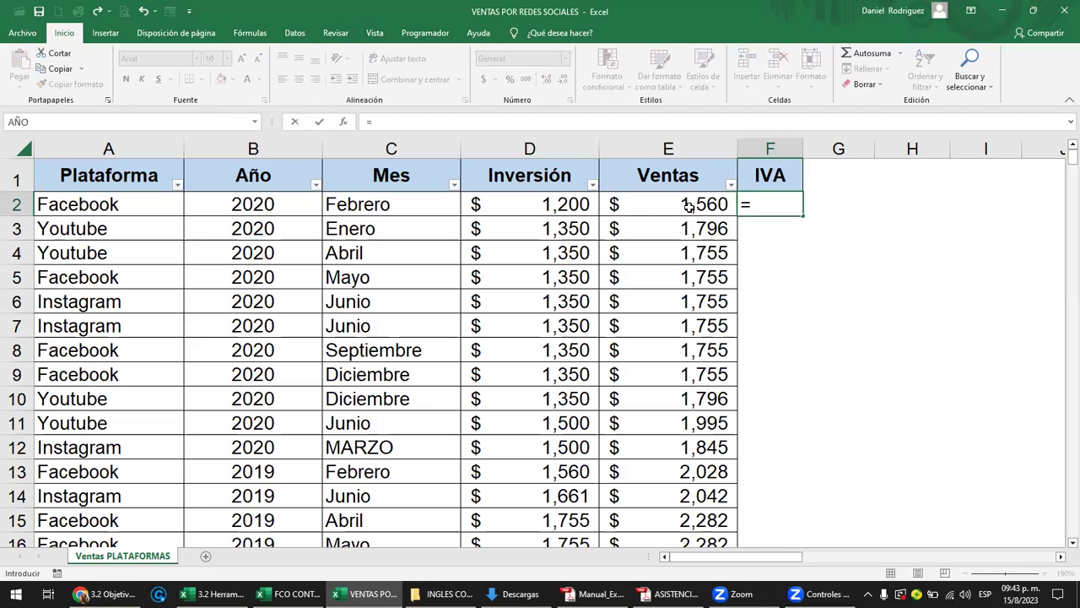
pyautogui.click(682, 206)
pyautogui.write('*13%')
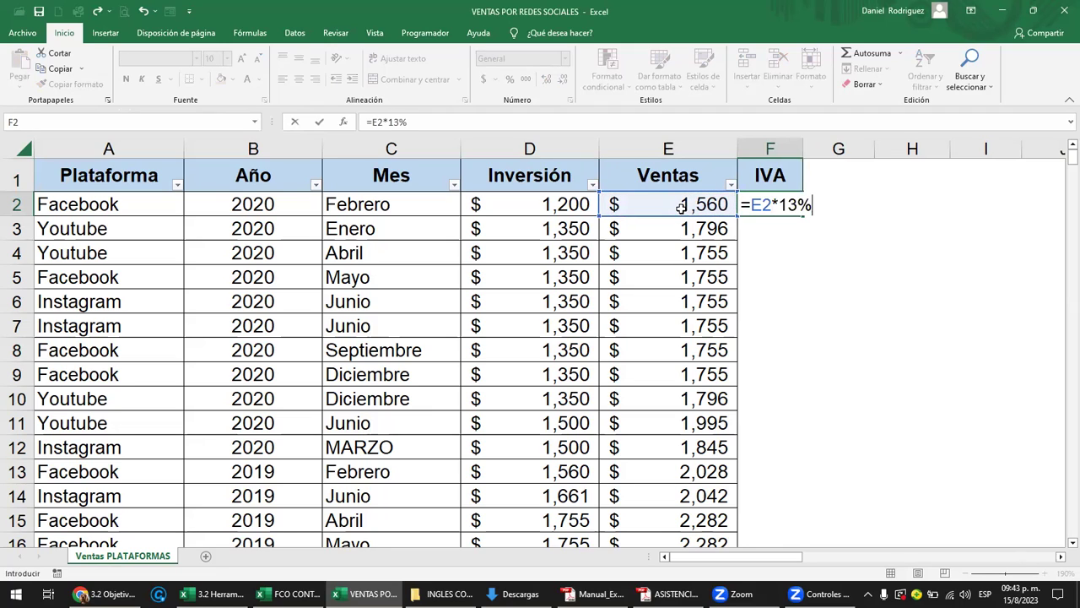
pyautogui.press('Return')
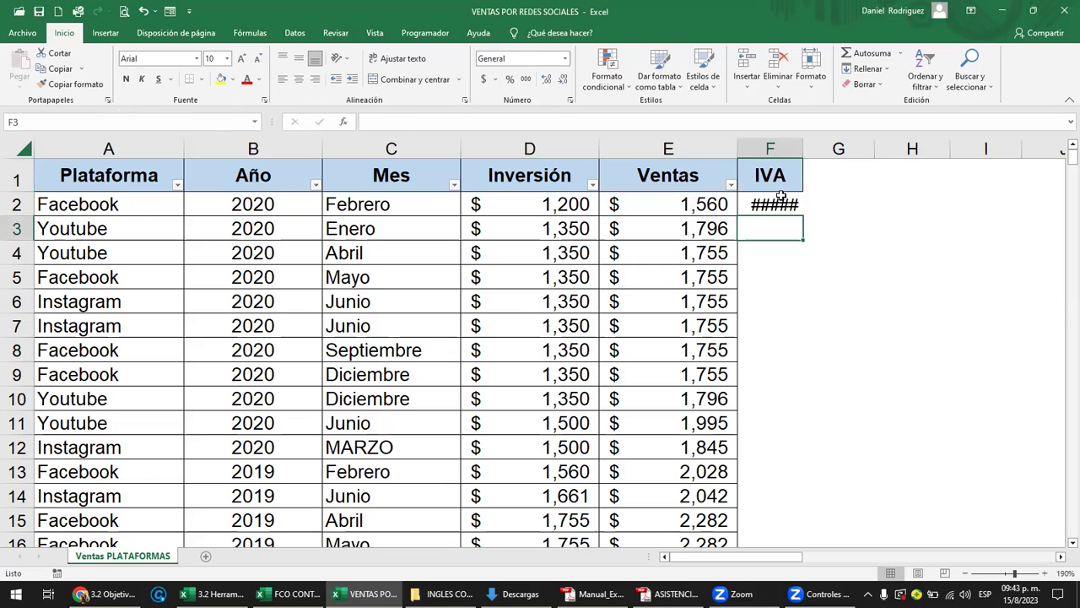
pyautogui.click(782, 196)
pyautogui.moveTo(804, 149); pyautogui.dragTo(848, 150)
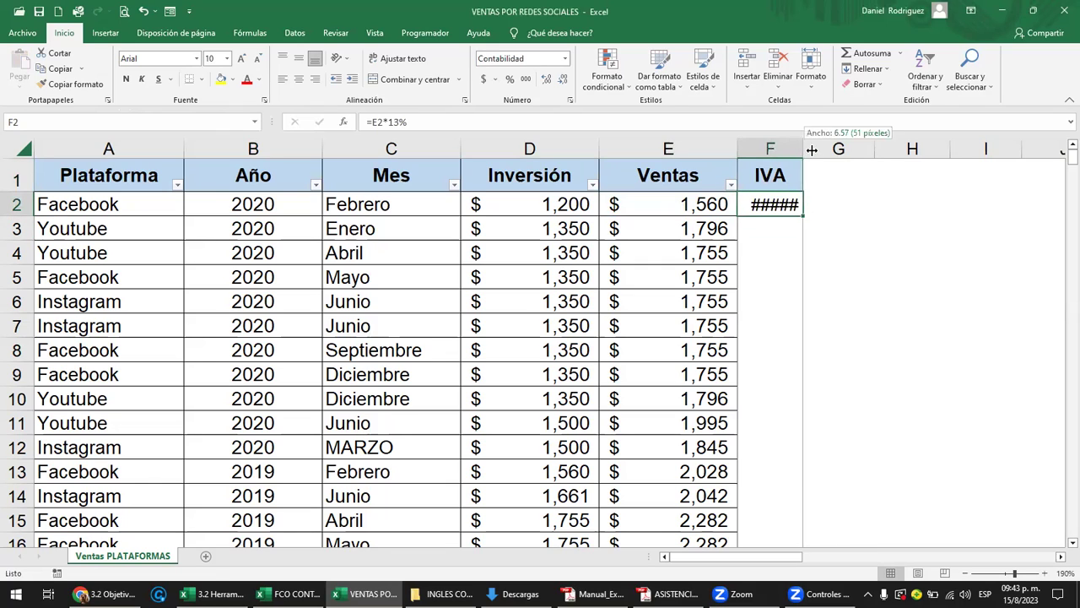
pyautogui.doubleClick(799, 205)
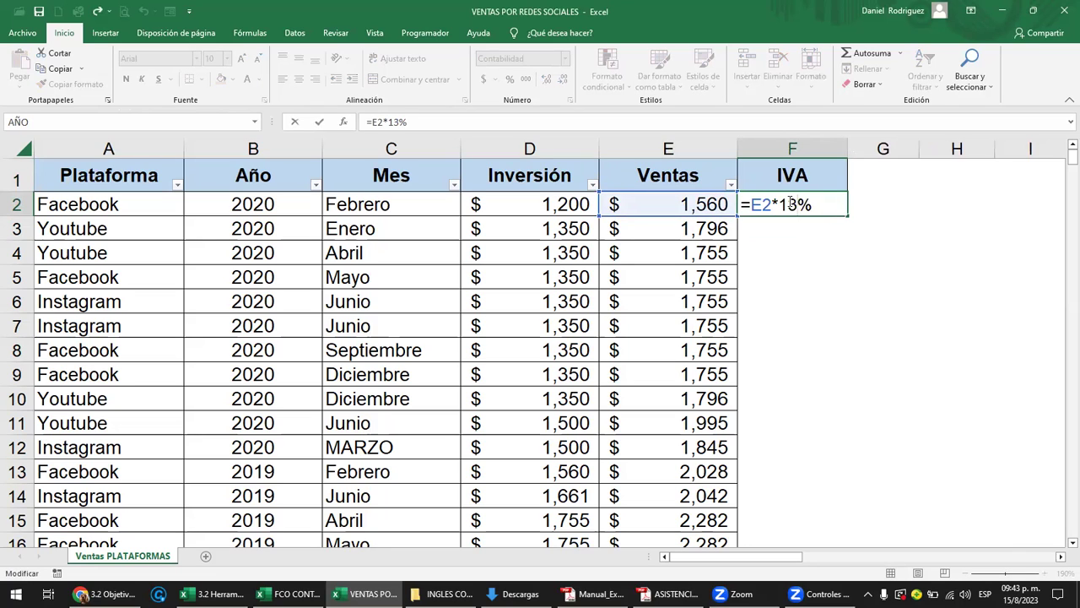
pyautogui.press('Return')
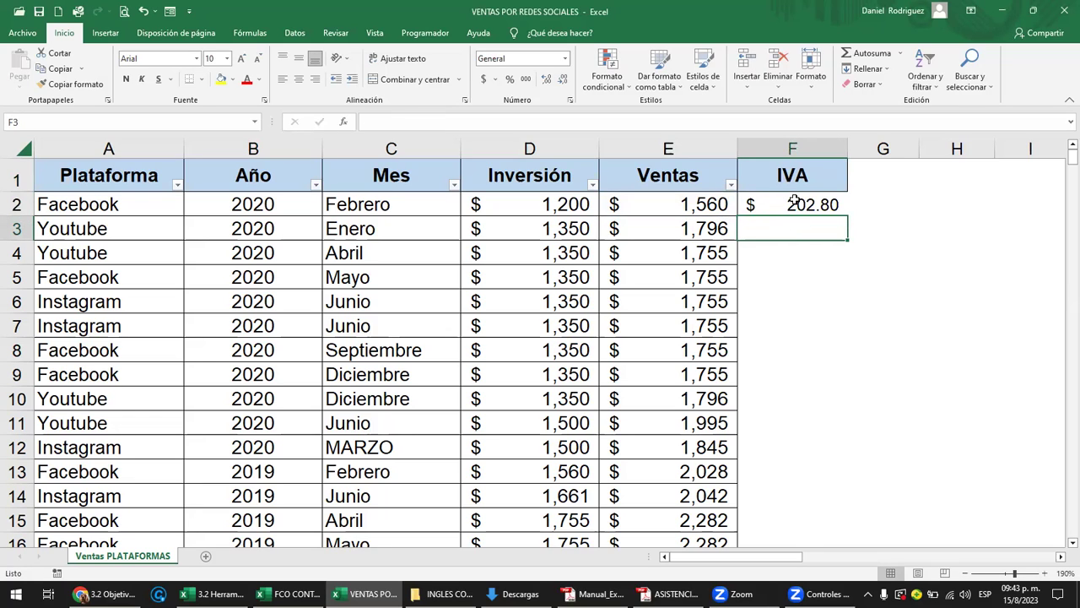
# - Fill the IVA formula down to every sales record
pyautogui.click(794, 202)
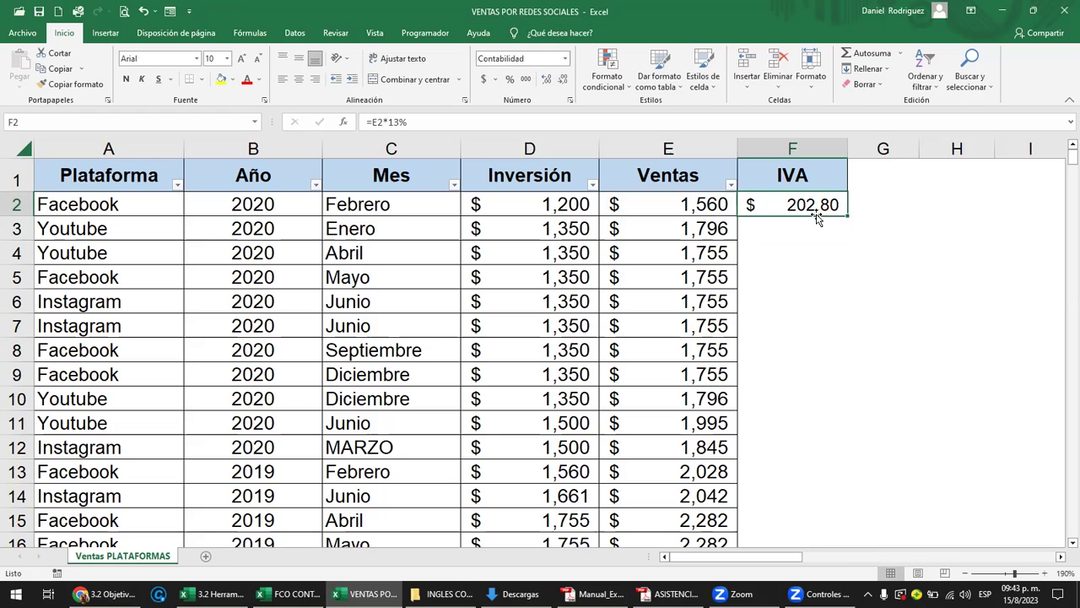
pyautogui.doubleClick(847, 216)
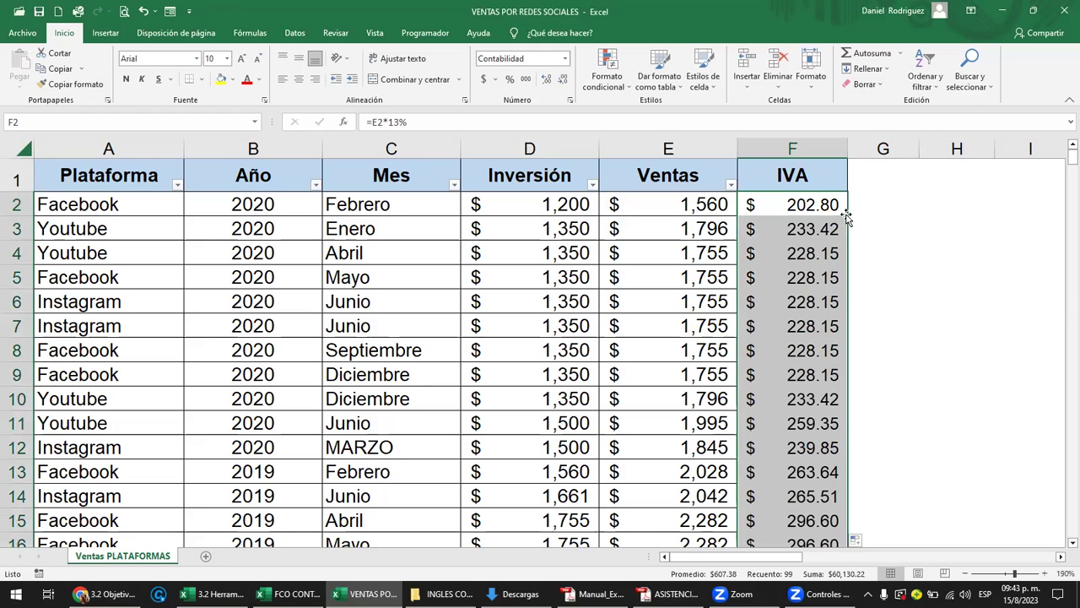
pyautogui.scroll(-8, 881, 305)
pyautogui.scroll(-4, 882, 306)
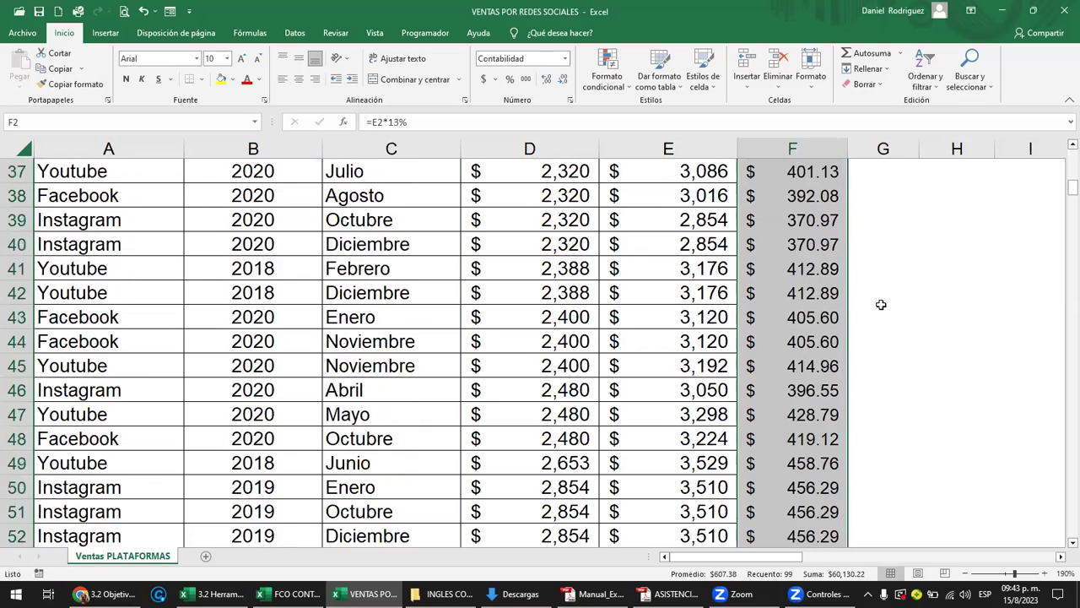
pyautogui.scroll(-1, 882, 306)
pyautogui.scroll(3, 873, 309)
pyautogui.scroll(9, 872, 309)
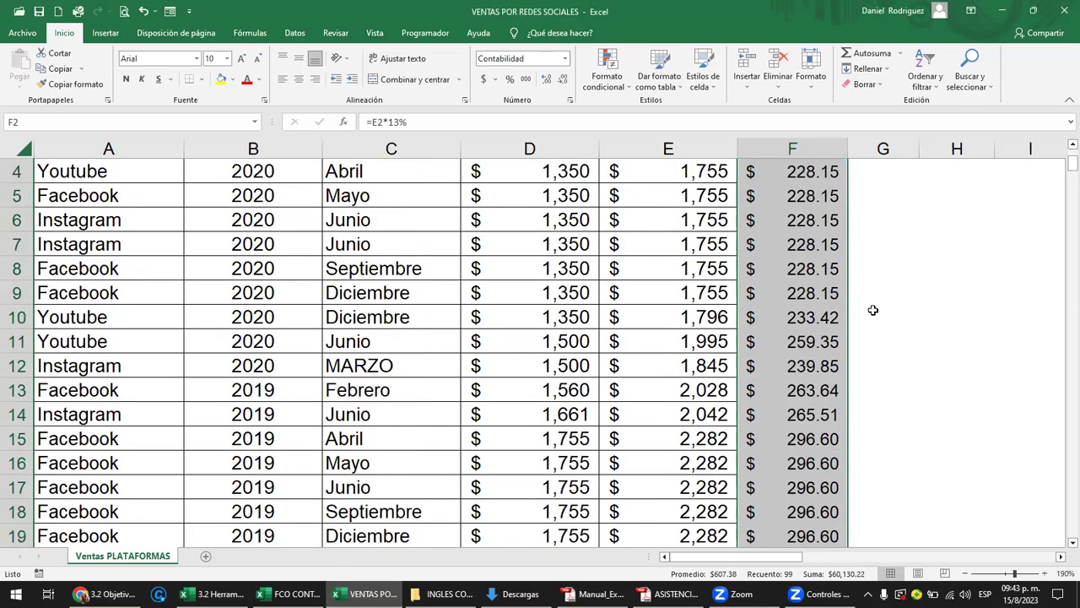
pyautogui.scroll(1, 873, 310)
# - Compare the IVA formula in F2 with Ventas in E2 and bring up the data form
pyautogui.click(790, 179)
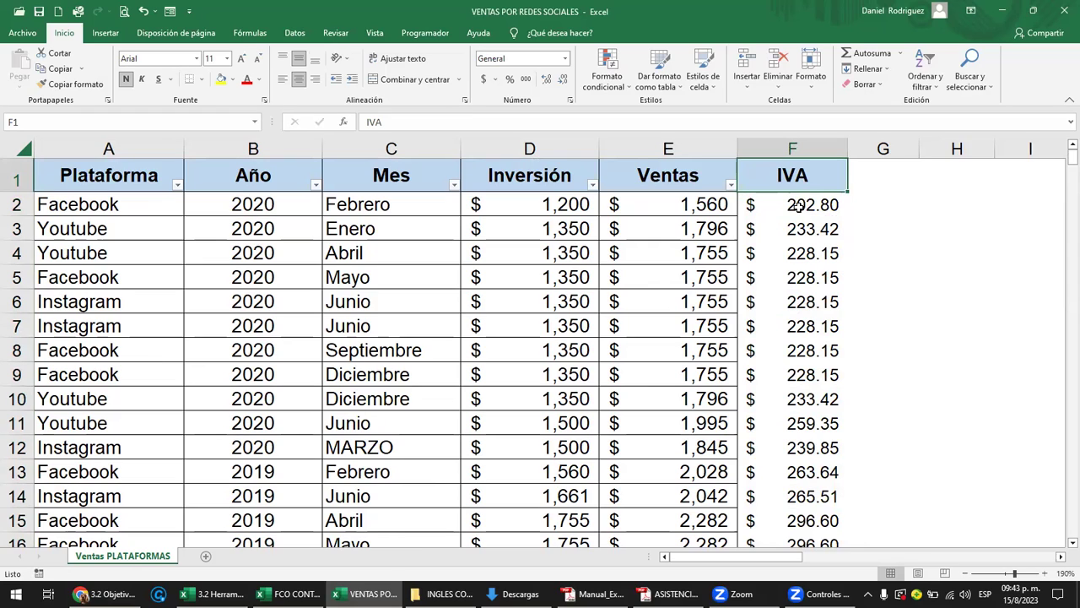
pyautogui.click(797, 207)
pyautogui.click(704, 206)
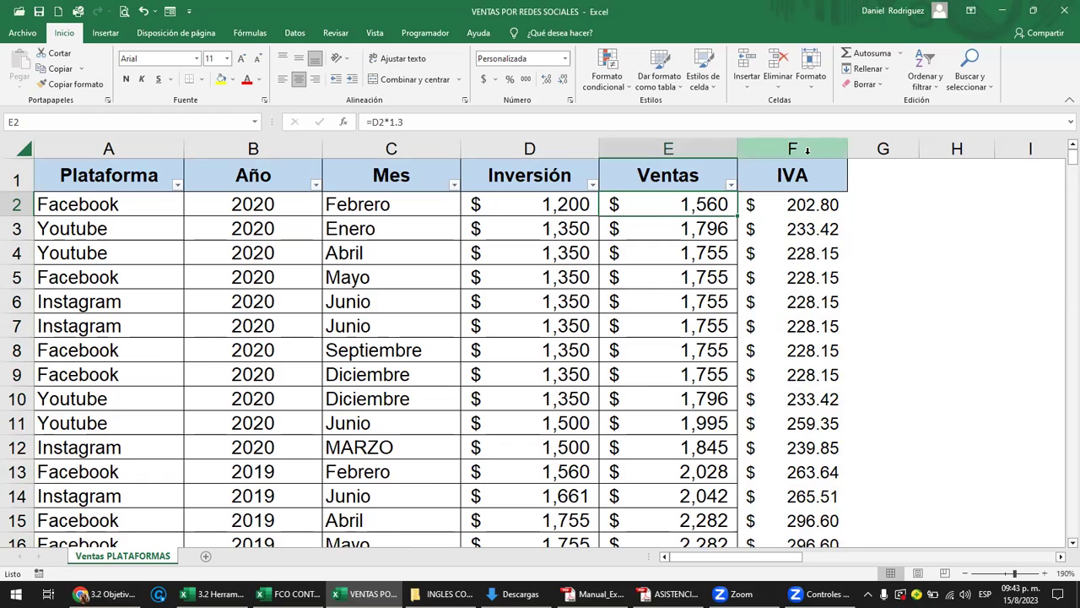
pyautogui.click(791, 204)
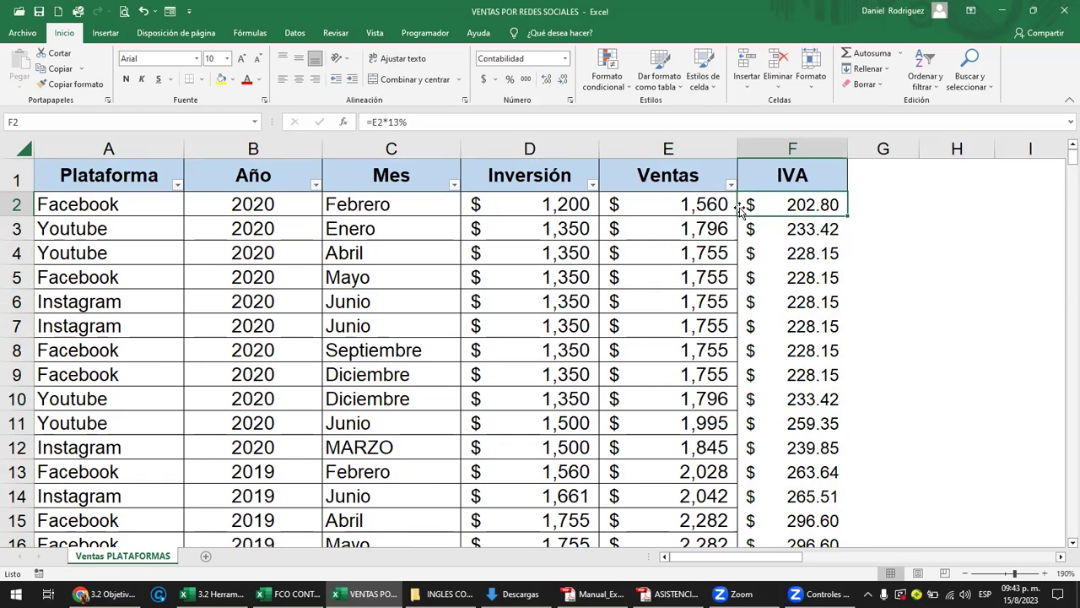
pyautogui.click(170, 13)
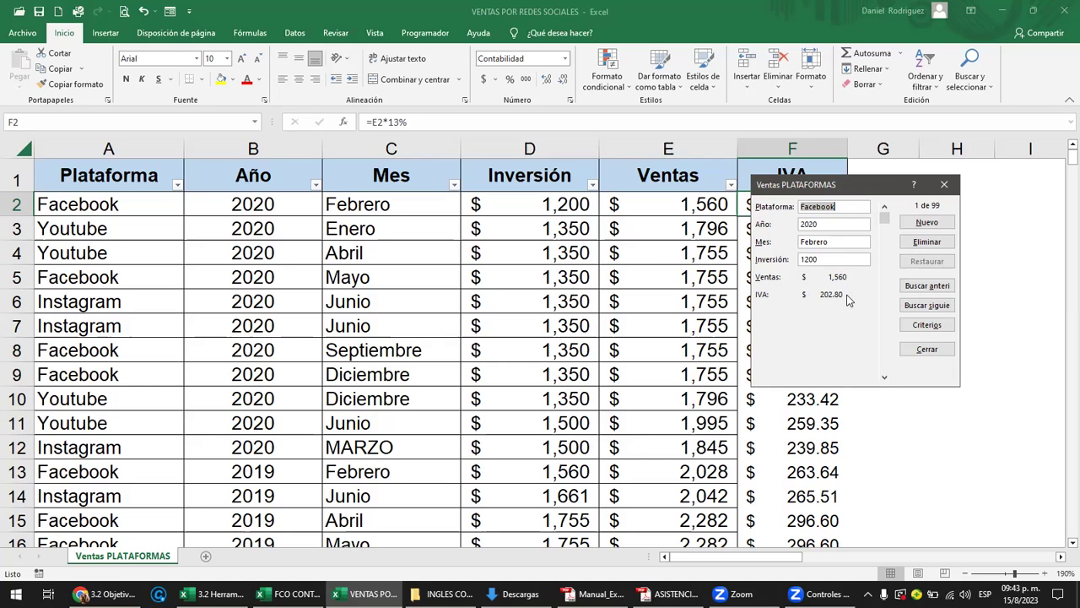
# - Close the data form and review the IVA column's header and formulas in F2 and F3
pyautogui.click(943, 184)
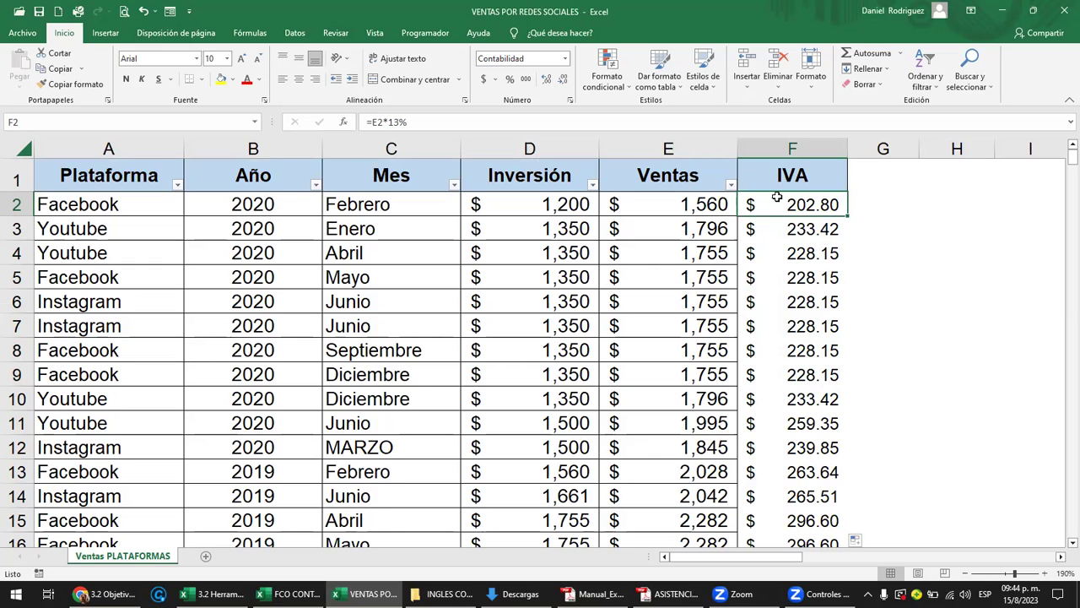
pyautogui.click(785, 149)
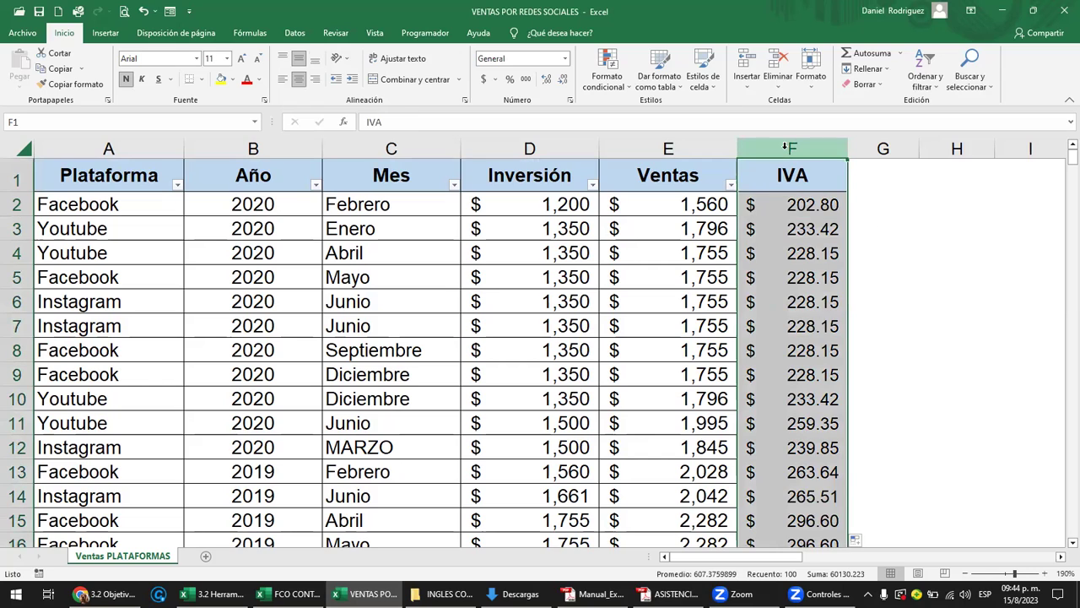
pyautogui.click(800, 173)
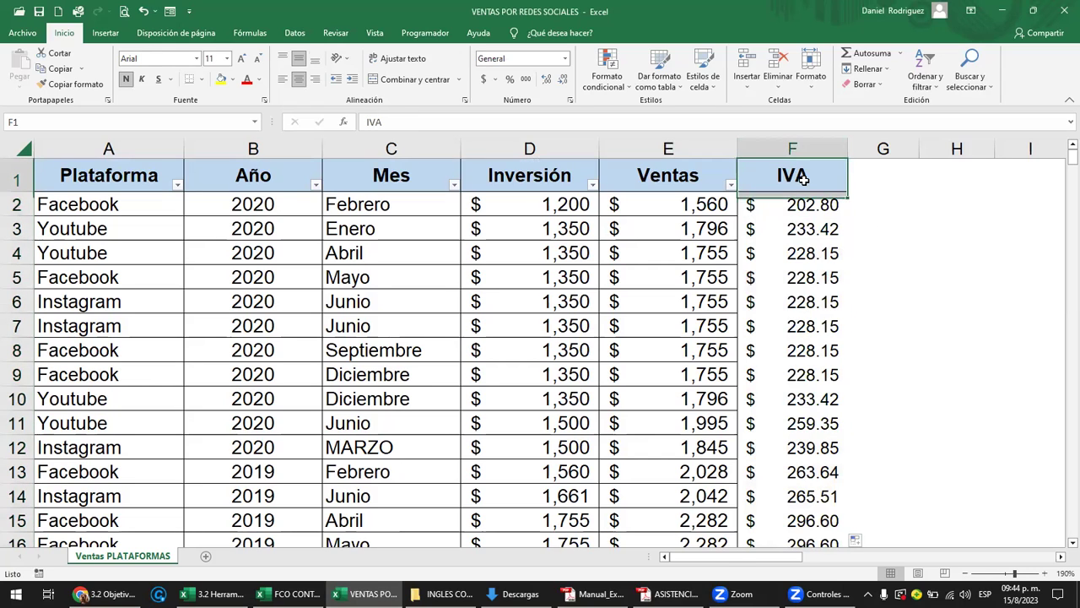
pyautogui.click(796, 149)
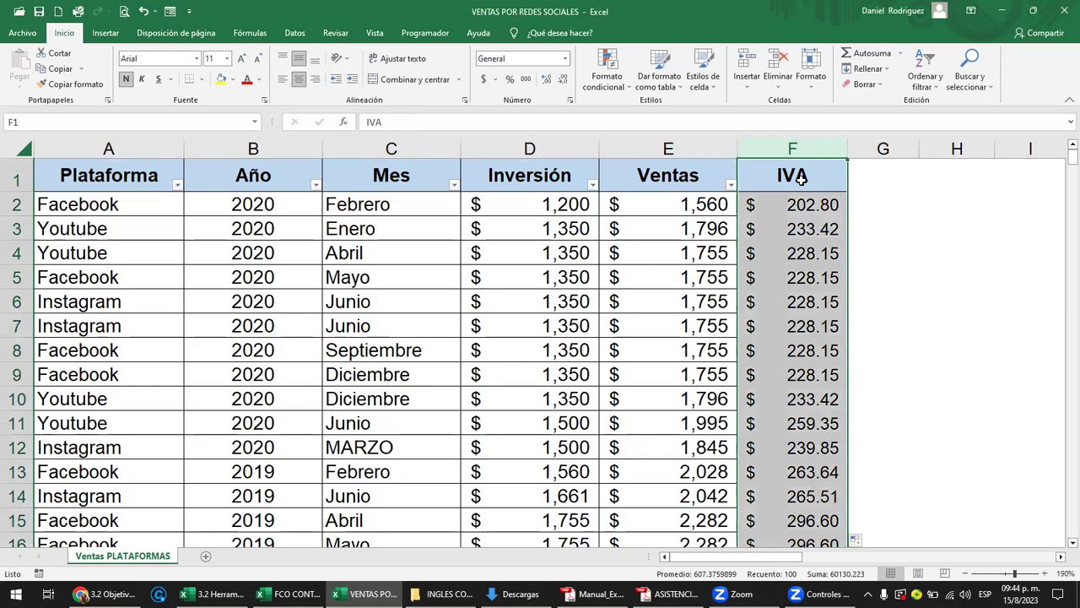
pyautogui.click(798, 175)
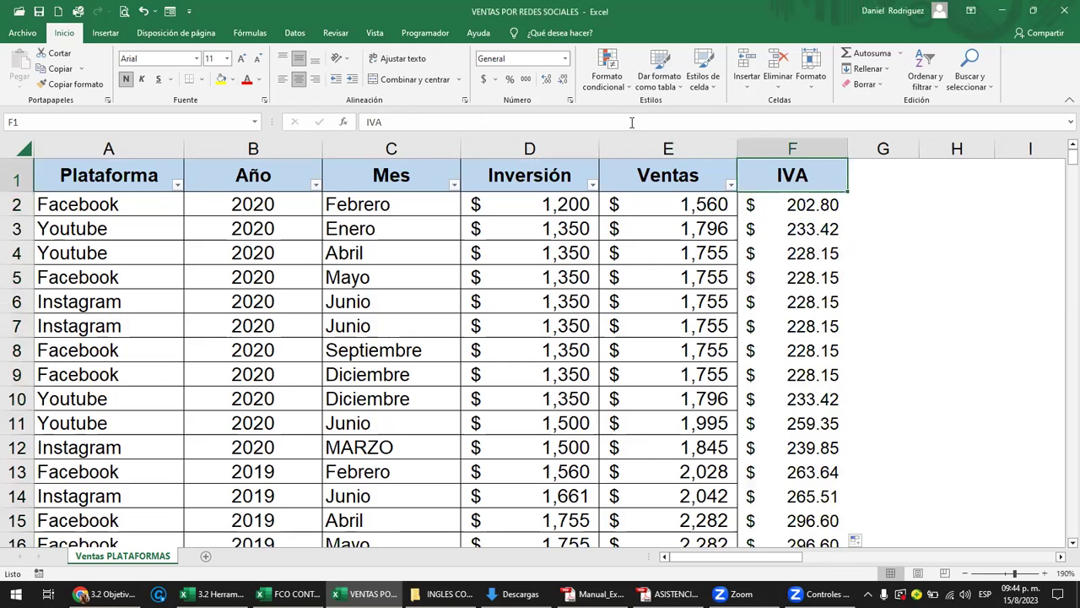
pyautogui.click(834, 211)
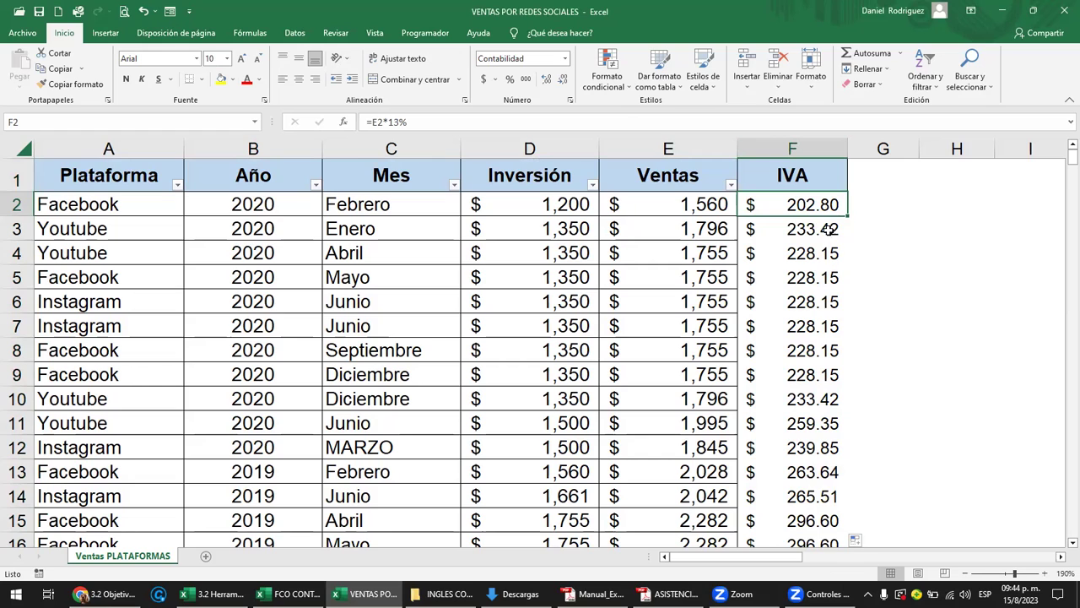
pyautogui.click(815, 232)
pyautogui.click(808, 182)
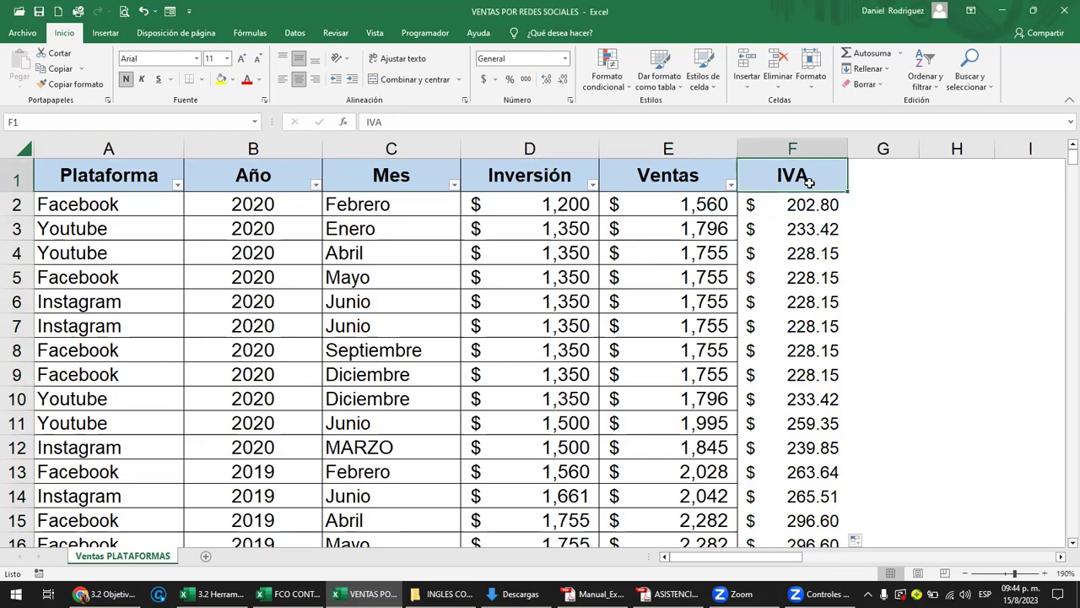
pyautogui.click(1002, 10)
# - Minimize the open windows and open FILTROS from INGLES CORPORATIVO > GRUPO 9 > SECCION 3
pyautogui.click(1002, 11)
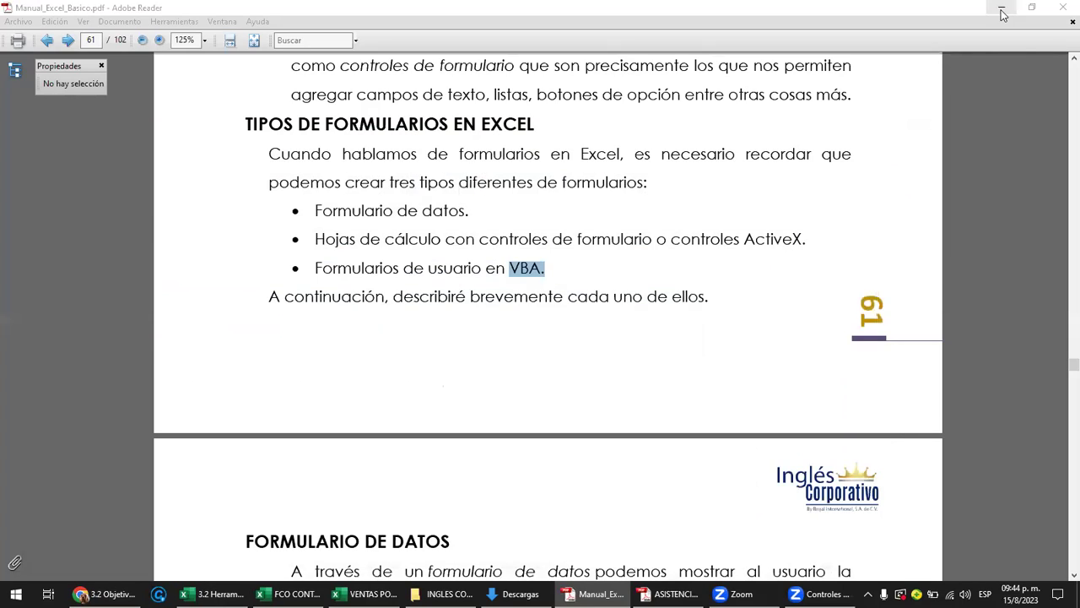
pyautogui.click(1002, 12)
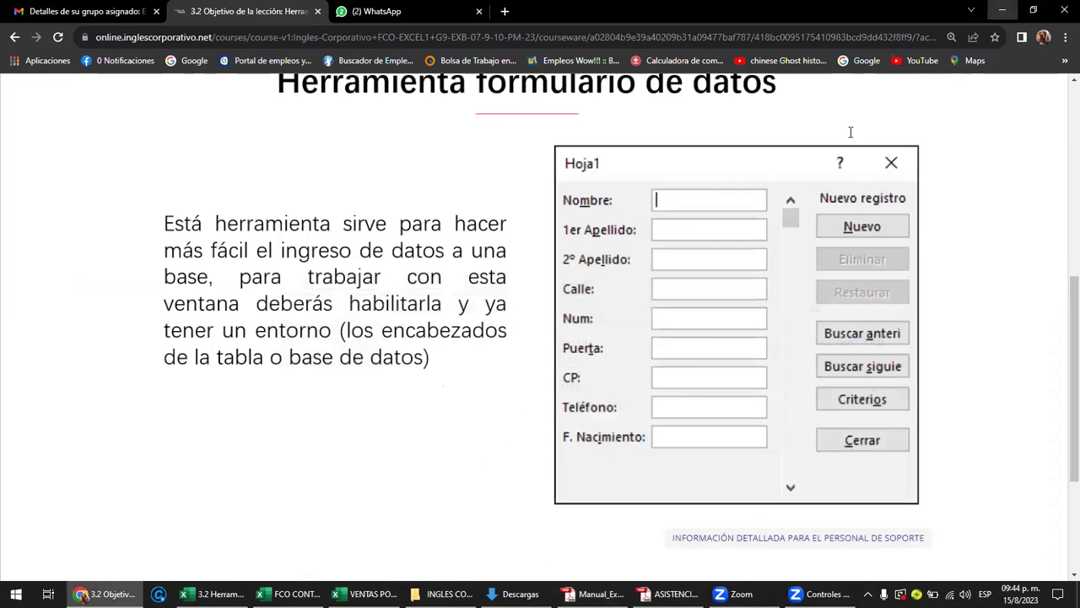
pyautogui.click(1002, 11)
pyautogui.click(1002, 12)
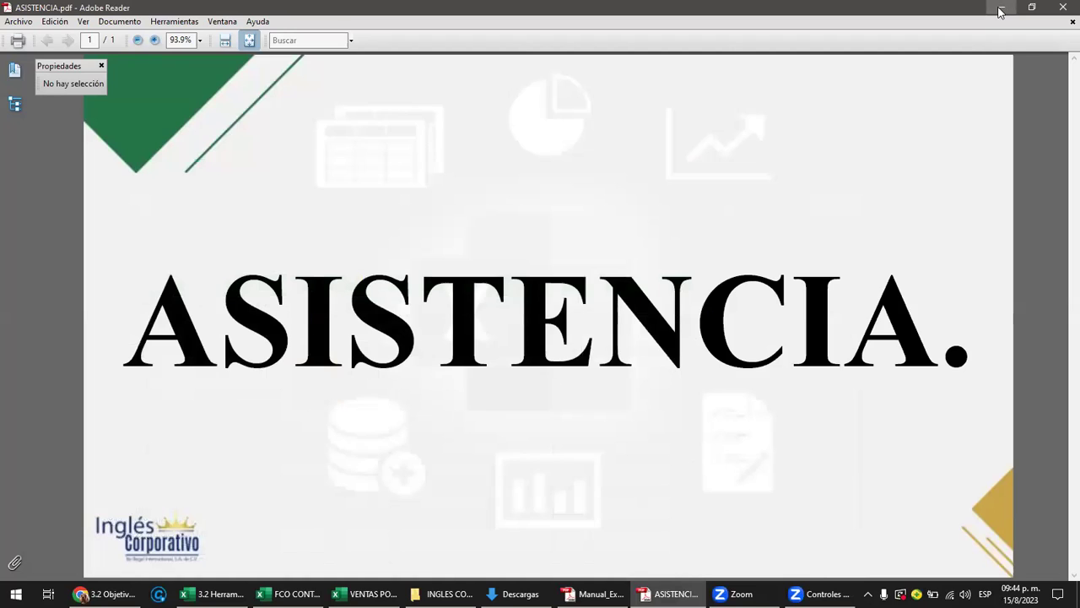
pyautogui.click(1000, 12)
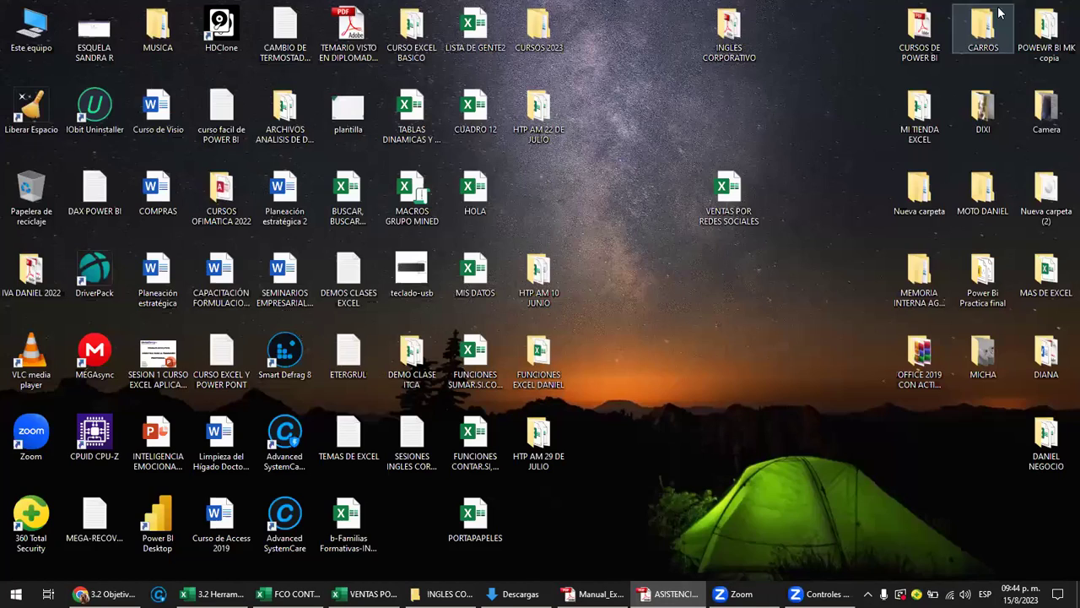
pyautogui.doubleClick(744, 48)
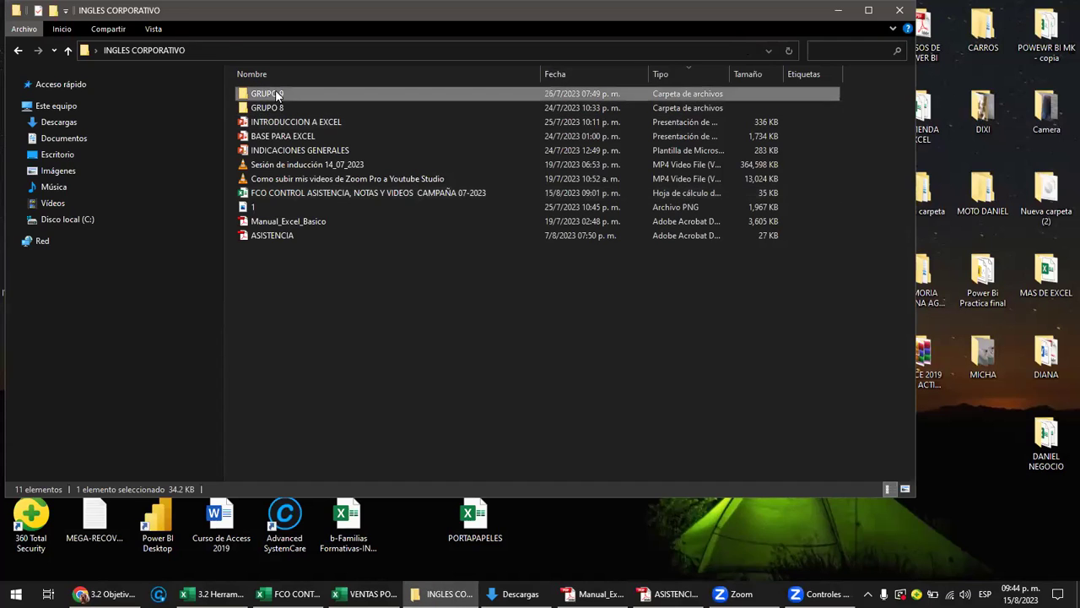
pyautogui.doubleClick(275, 93)
pyautogui.click(287, 123)
pyautogui.doubleClick(288, 124)
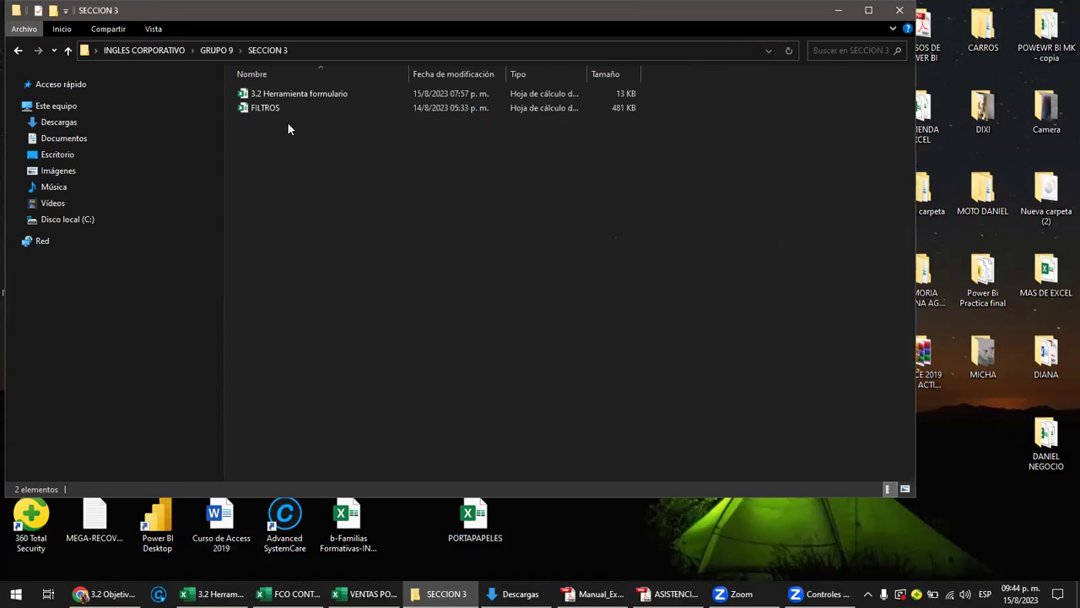
pyautogui.click(264, 107)
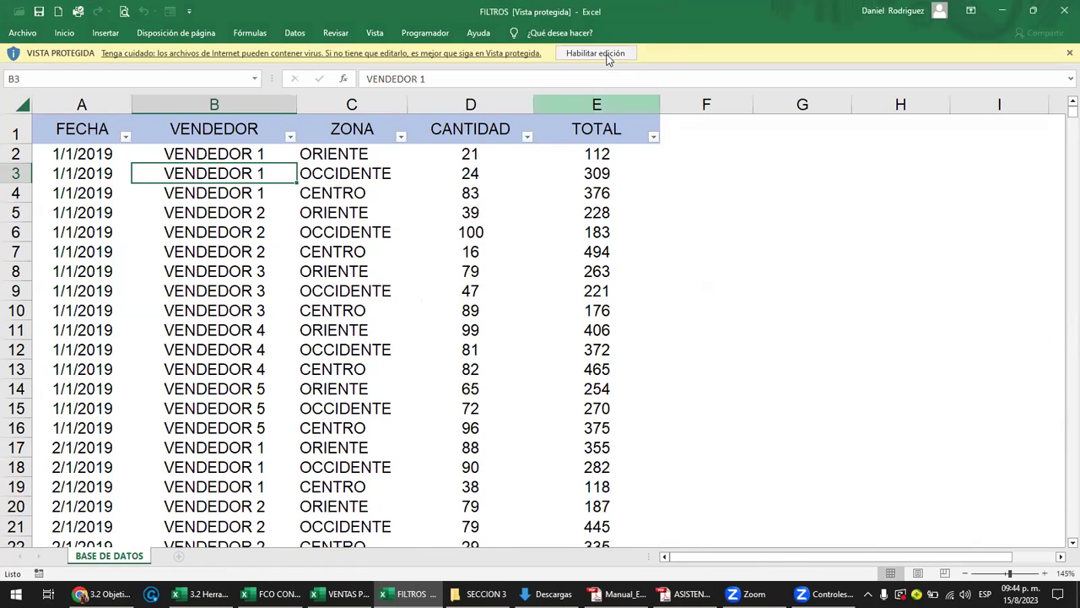
# - Enable editing on FILTROS and confirm the TOTAL column runs down to row 16441
pyautogui.click(601, 52)
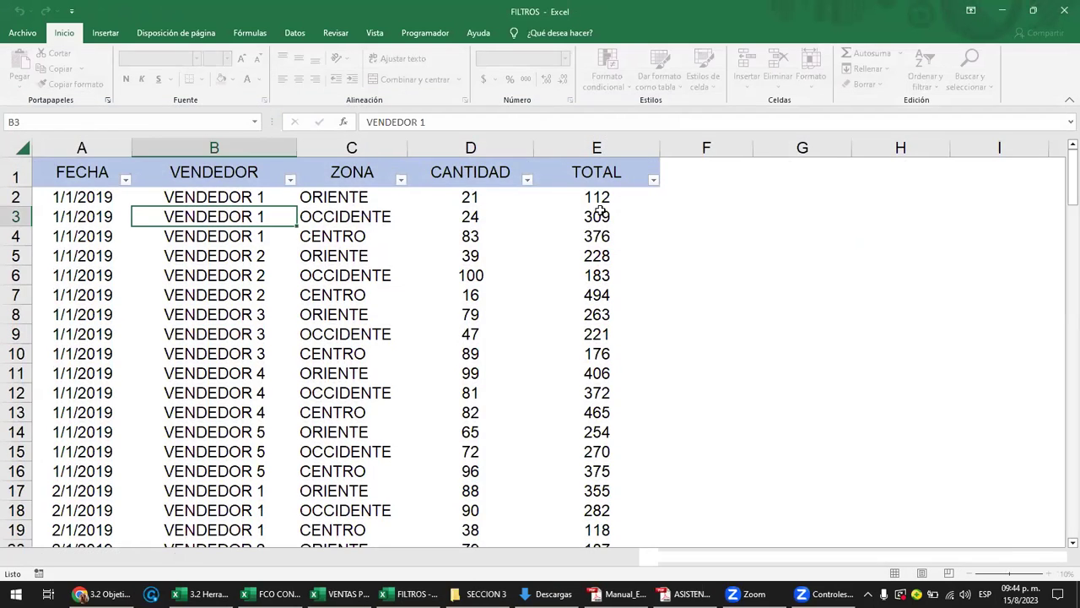
pyautogui.click(96, 203)
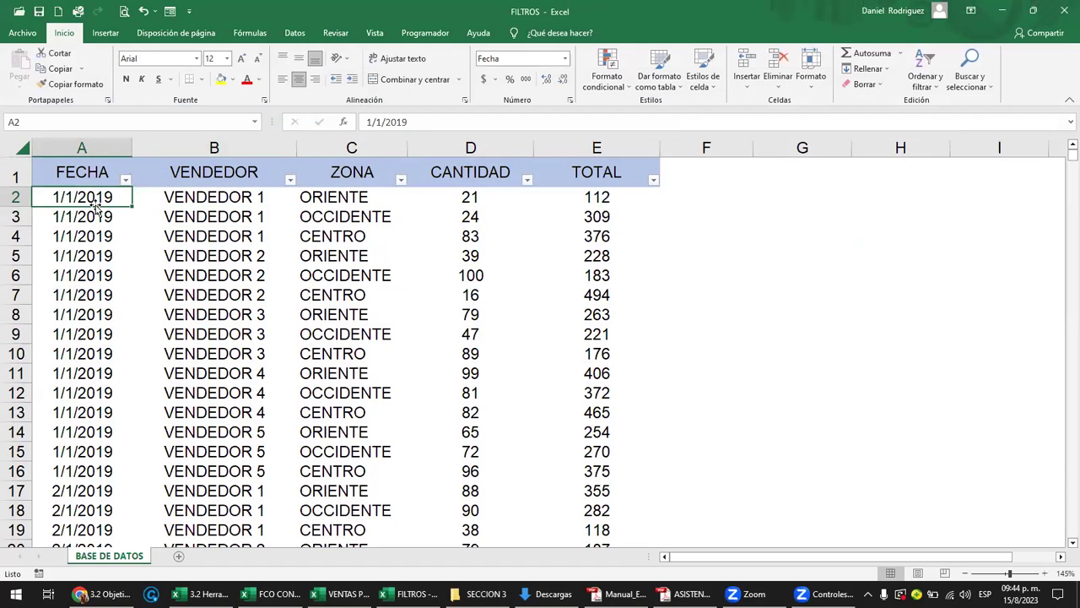
pyautogui.click(598, 202)
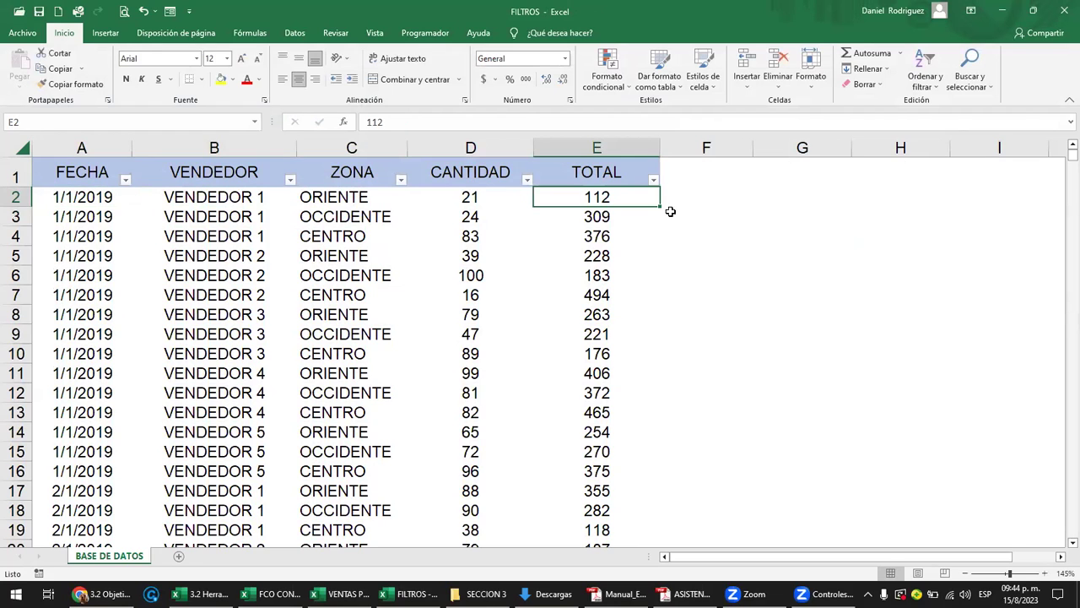
pyautogui.hotkey('ctrl', 'Down')
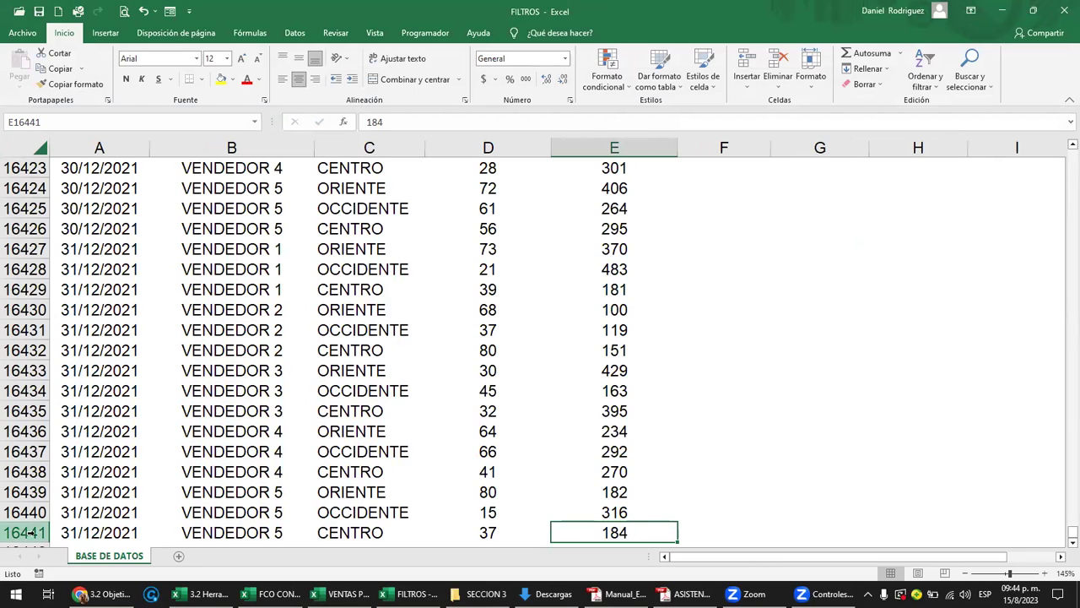
pyautogui.click(609, 407)
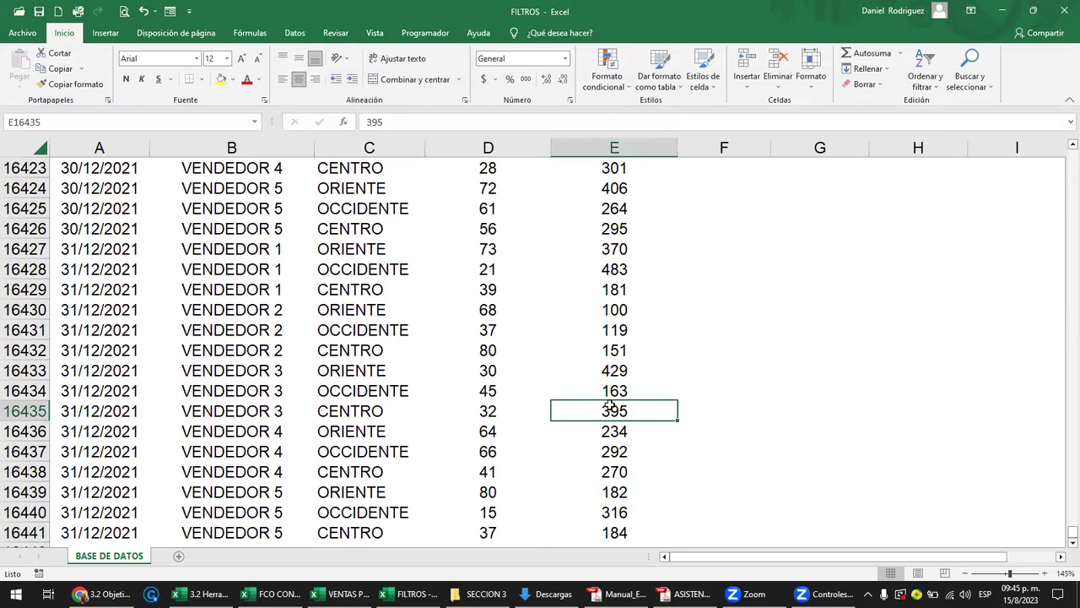
pyautogui.hotkey('ctrl', 'Up')
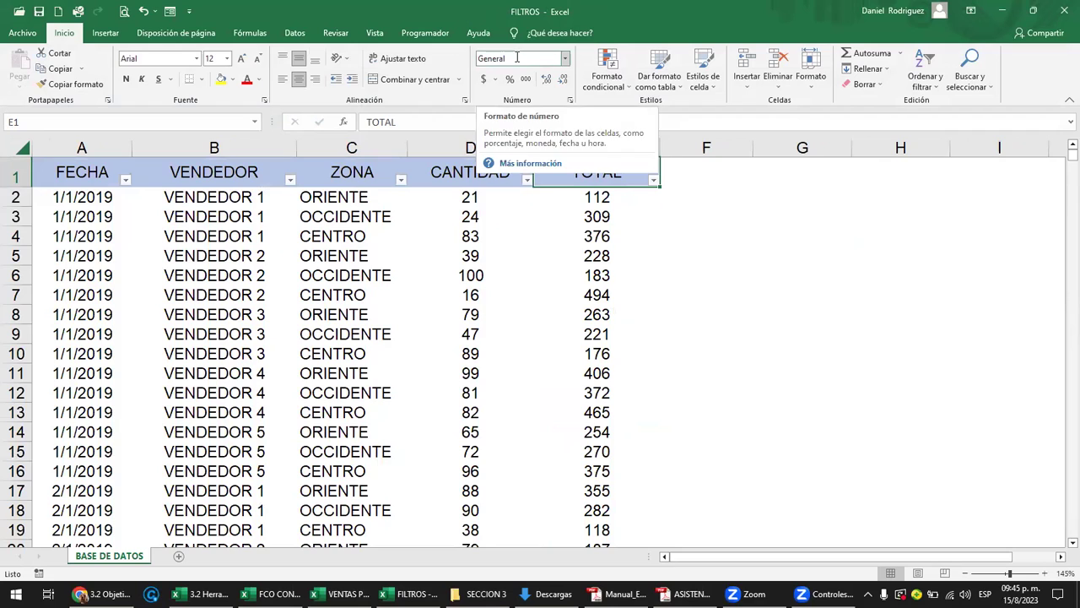
# - Add an IVA header in F1 formatted like the TOTAL header
pyautogui.click(690, 172)
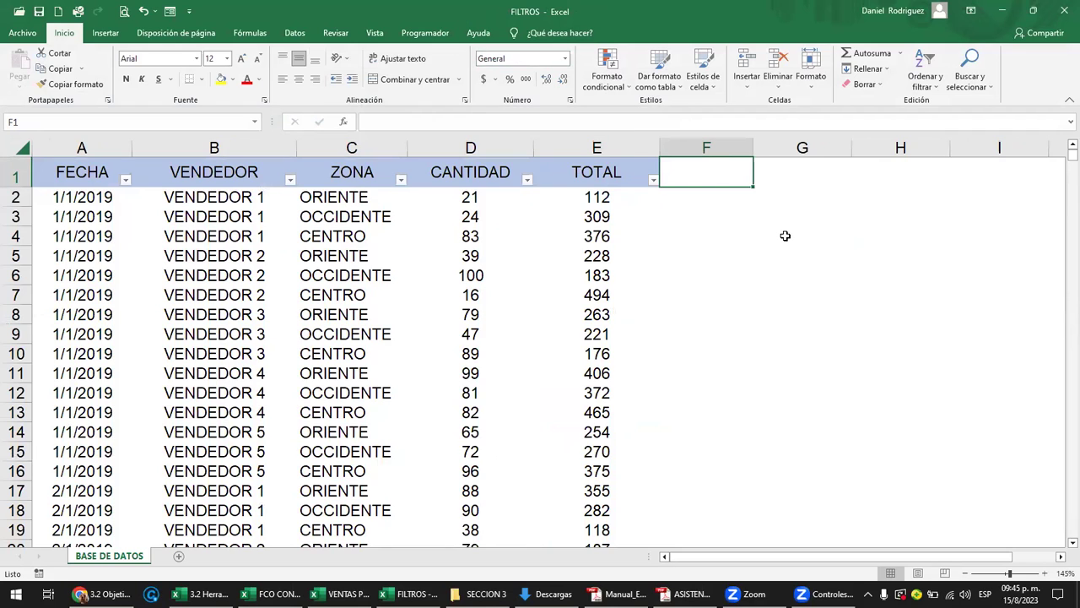
pyautogui.write('IVA')
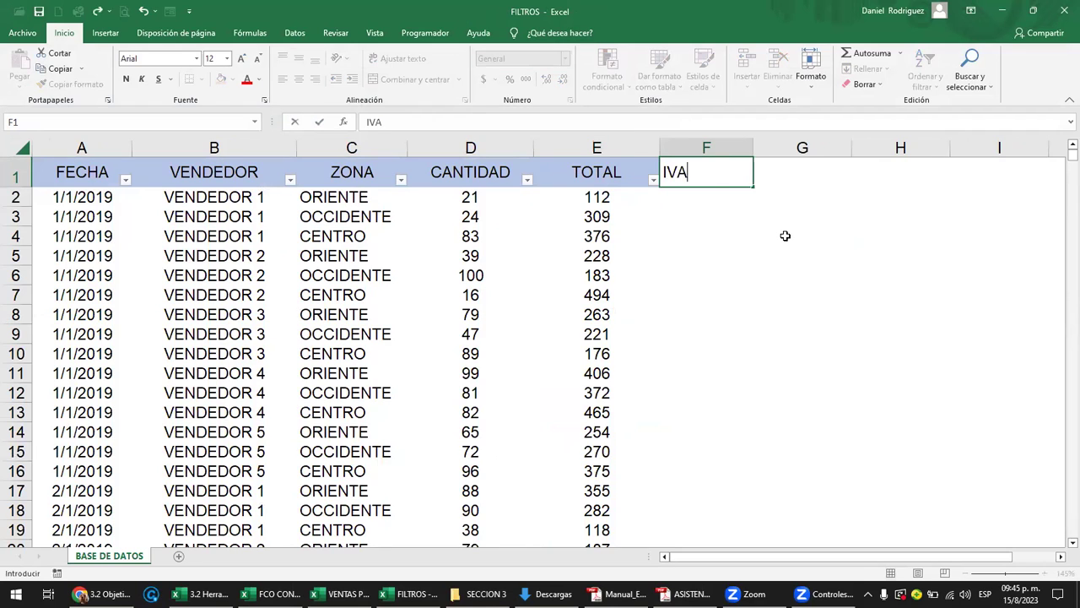
pyautogui.press('Return')
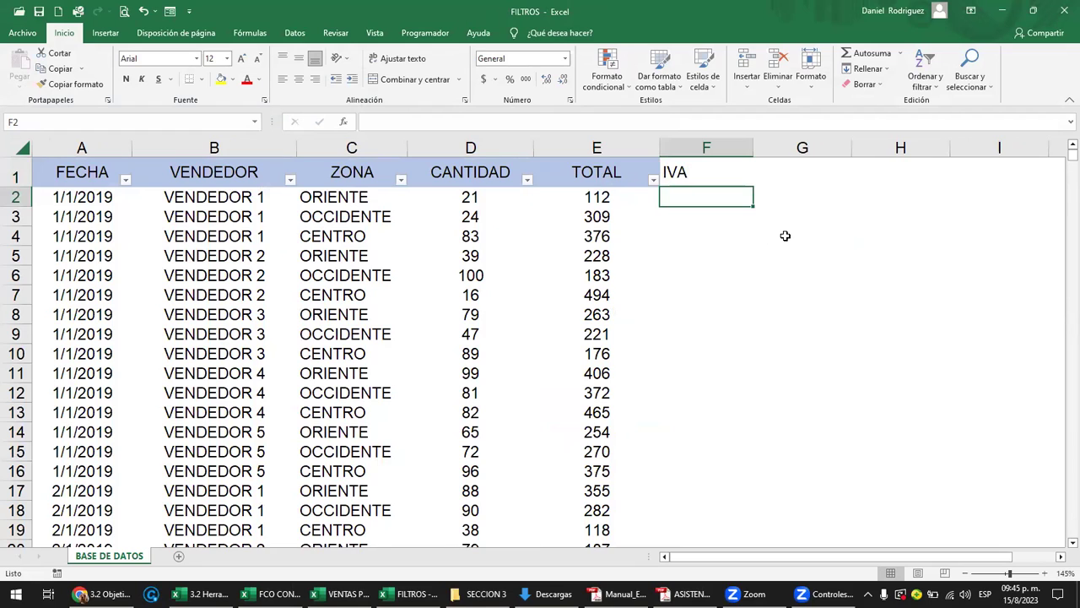
pyautogui.click(616, 174)
pyautogui.click(76, 83)
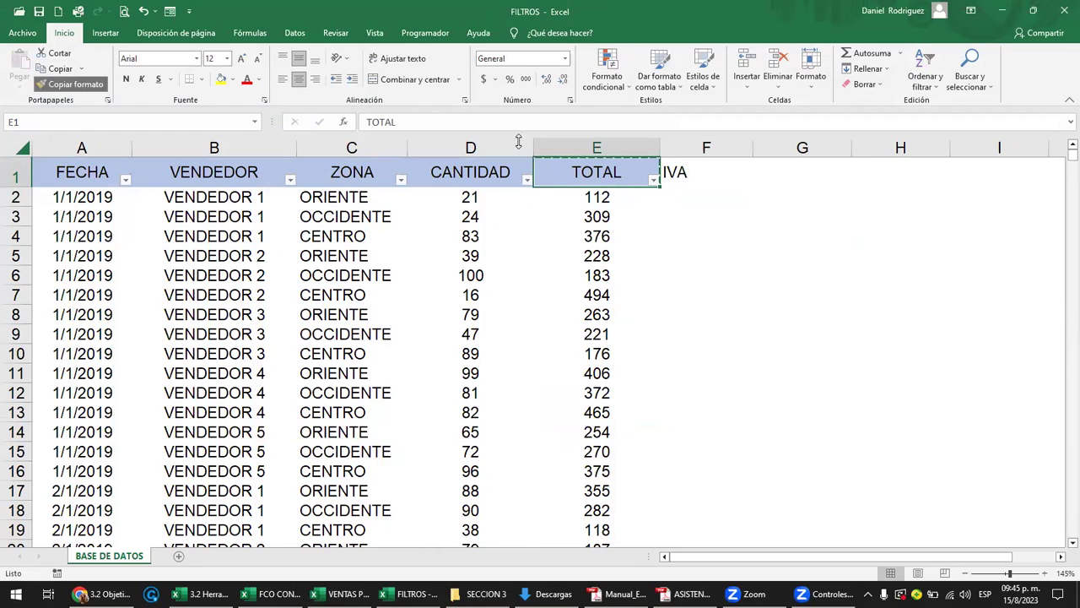
pyautogui.click(692, 175)
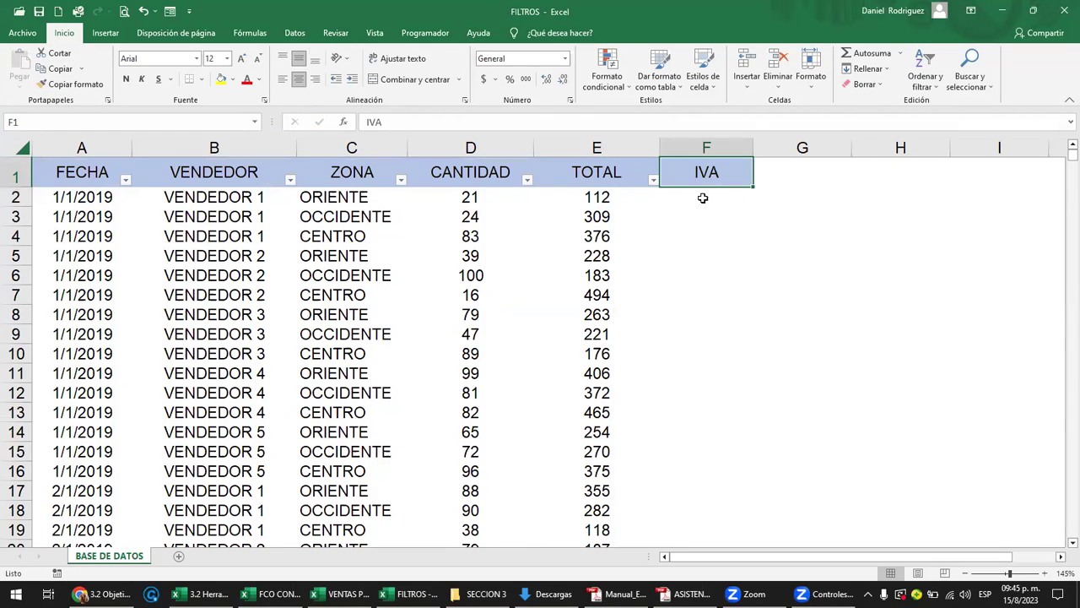
# - Enter =E2*0.13 in F2 and fill it down all 16440 records
pyautogui.click(702, 198)
pyautogui.write('=')
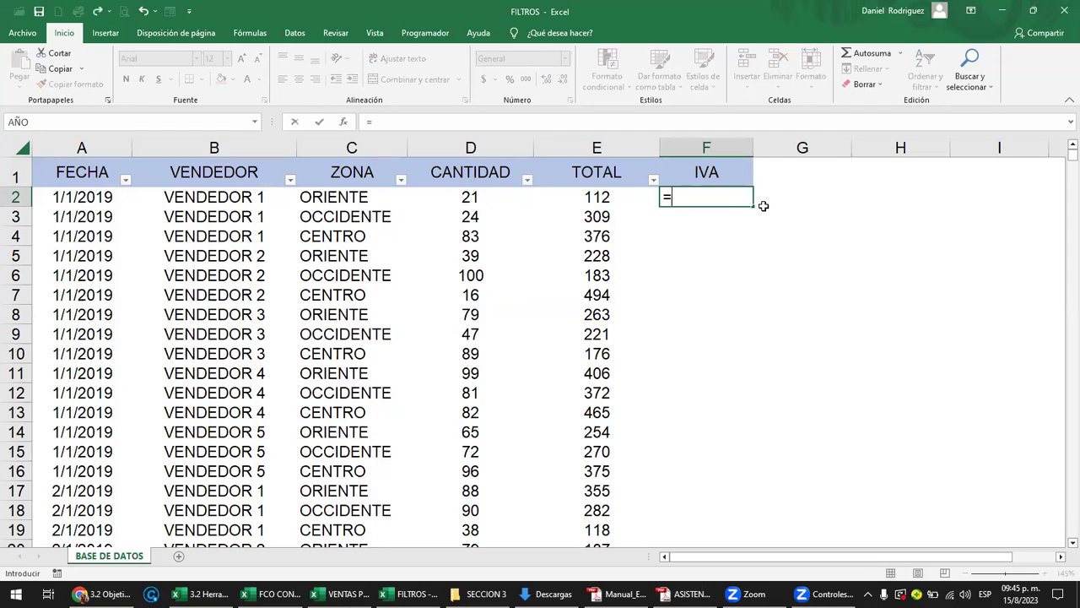
pyautogui.press('Left')
pyautogui.write('*')
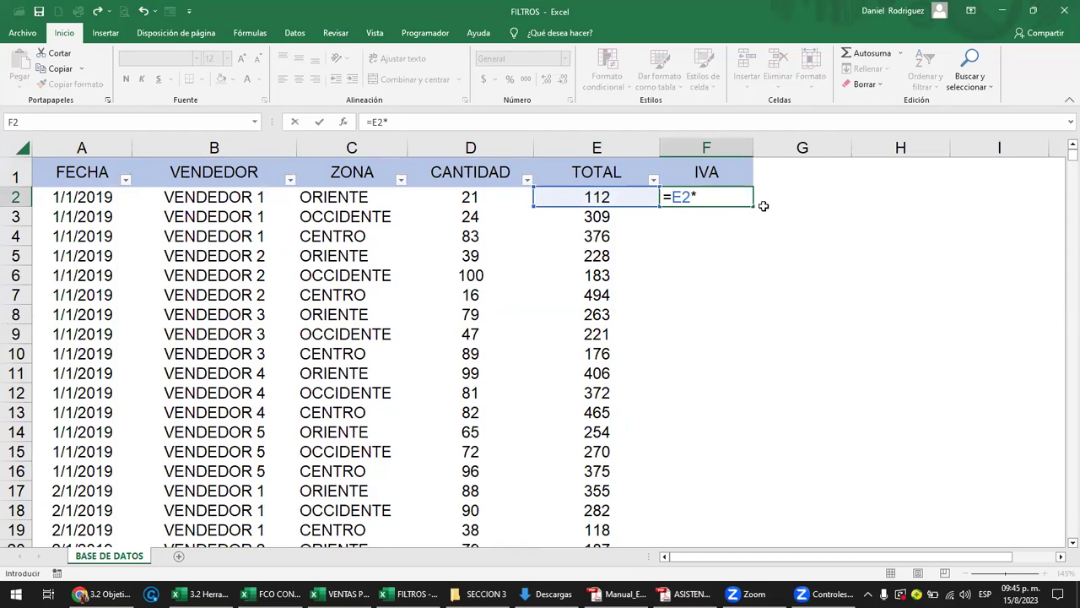
pyautogui.press('BackSpace')
pyautogui.write('3%')
pyautogui.press('BackSpace')
pyautogui.press('BackSpace')
pyautogui.press('BackSpace')
pyautogui.write('0.')
pyautogui.write('0')
pyautogui.press('BackSpace')
pyautogui.write('13')
pyautogui.press('Return')
pyautogui.press('Up')
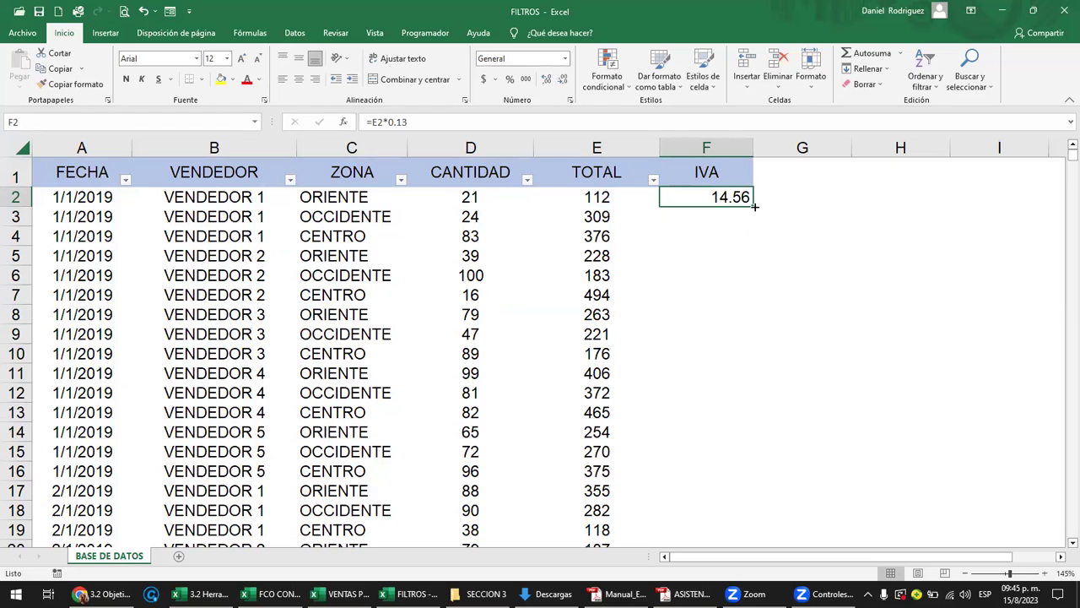
pyautogui.doubleClick(754, 206)
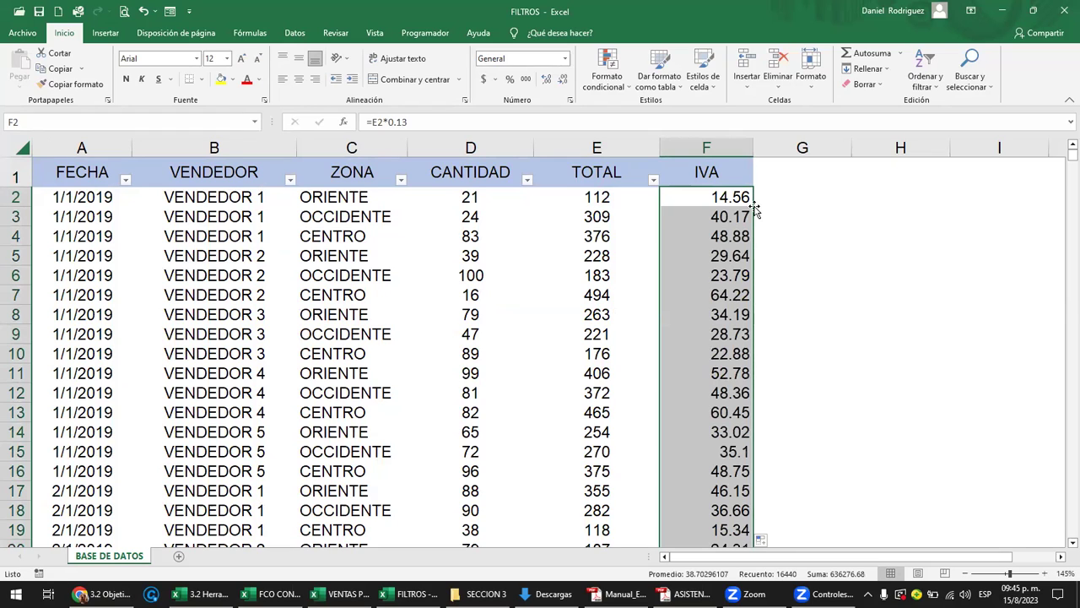
pyautogui.click(711, 174)
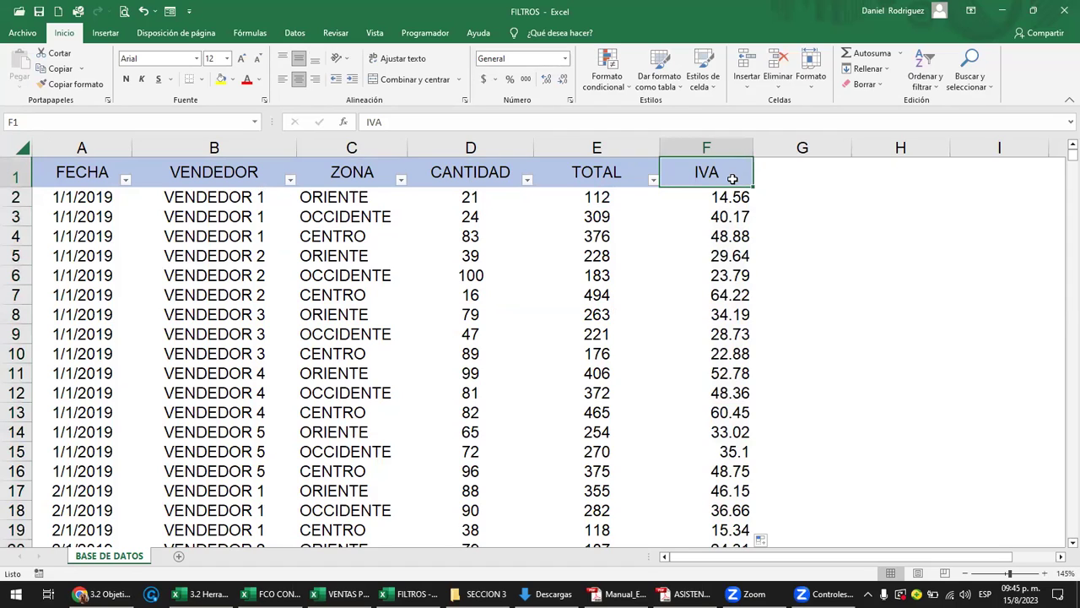
pyautogui.click(170, 11)
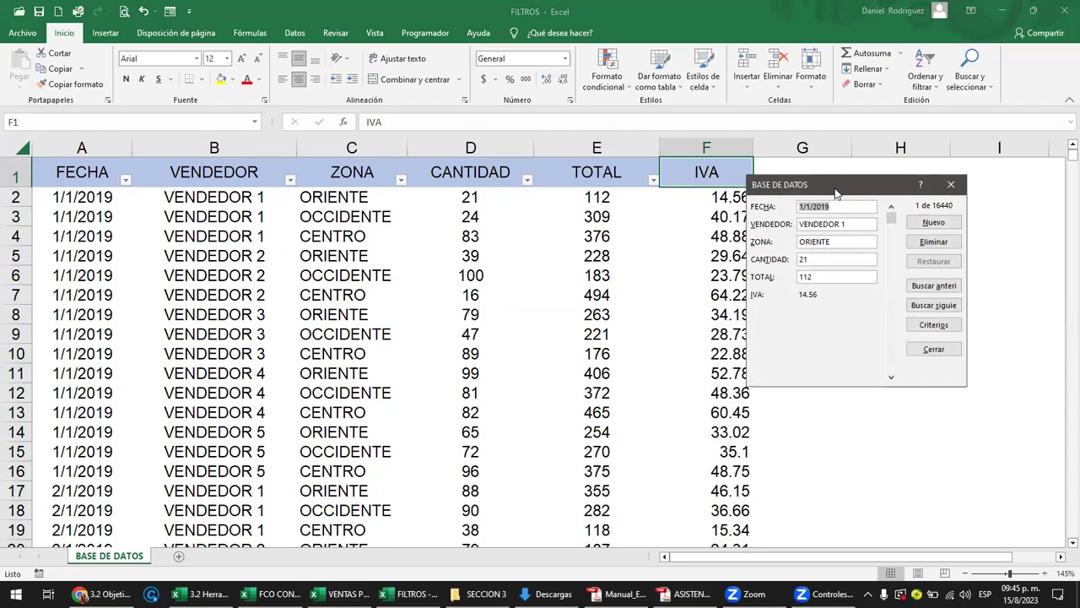
pyautogui.moveTo(836, 193); pyautogui.dragTo(859, 191)
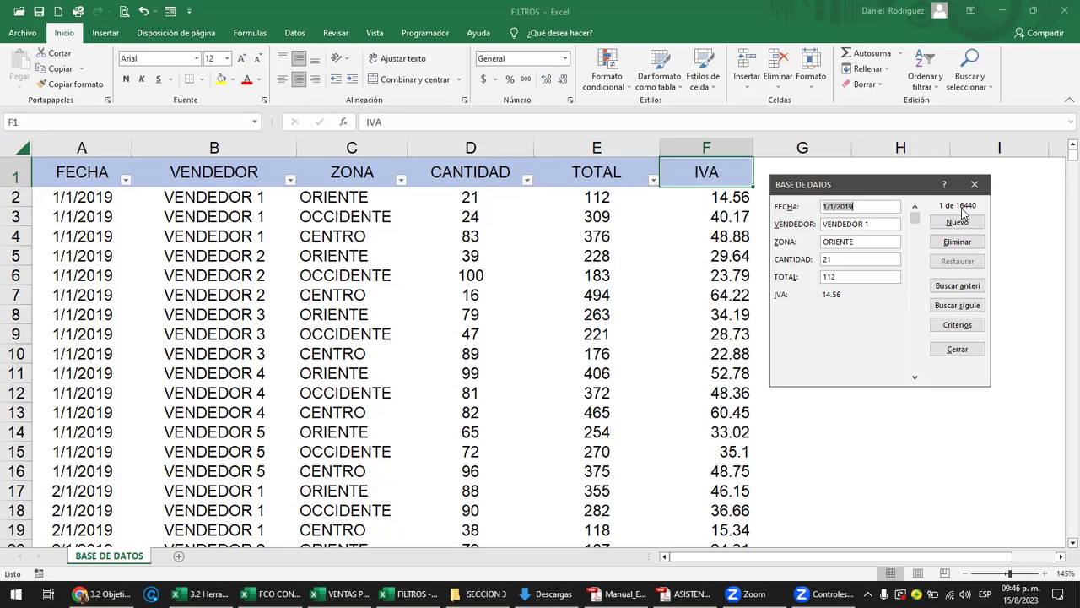
pyautogui.press('End')
pyautogui.press('Return')
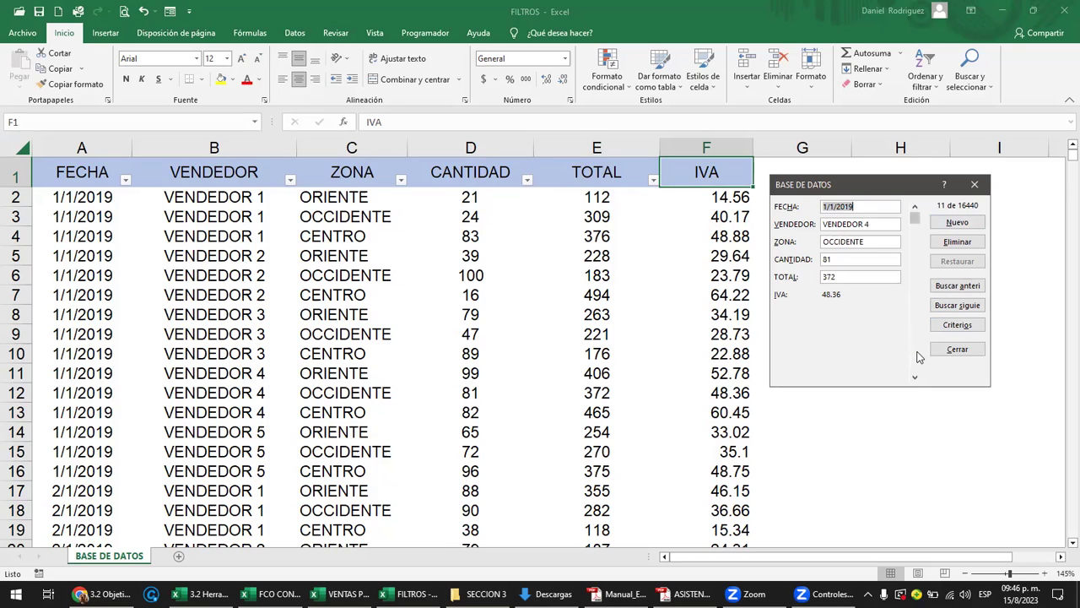
pyautogui.click(917, 354)
pyautogui.click(918, 354)
pyautogui.click(917, 354)
pyautogui.click(918, 354)
pyautogui.click(917, 354)
pyautogui.click(918, 355)
pyautogui.click(918, 355)
pyautogui.click(918, 356)
pyautogui.click(919, 356)
pyautogui.click(918, 355)
pyautogui.click(918, 355)
pyautogui.click(919, 355)
pyautogui.click(919, 355)
pyautogui.click(918, 355)
pyautogui.click(918, 355)
pyautogui.click(919, 355)
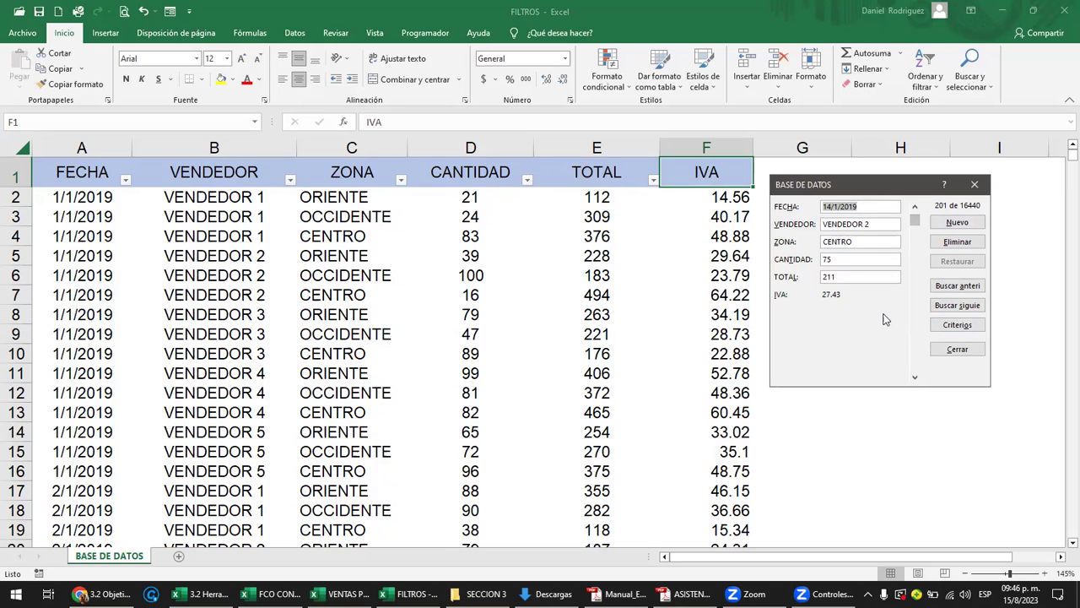
pyautogui.press('pagedown')
pyautogui.press('pagedown')
pyautogui.press('pagedown')
pyautogui.press('pagedown')
pyautogui.press('End')
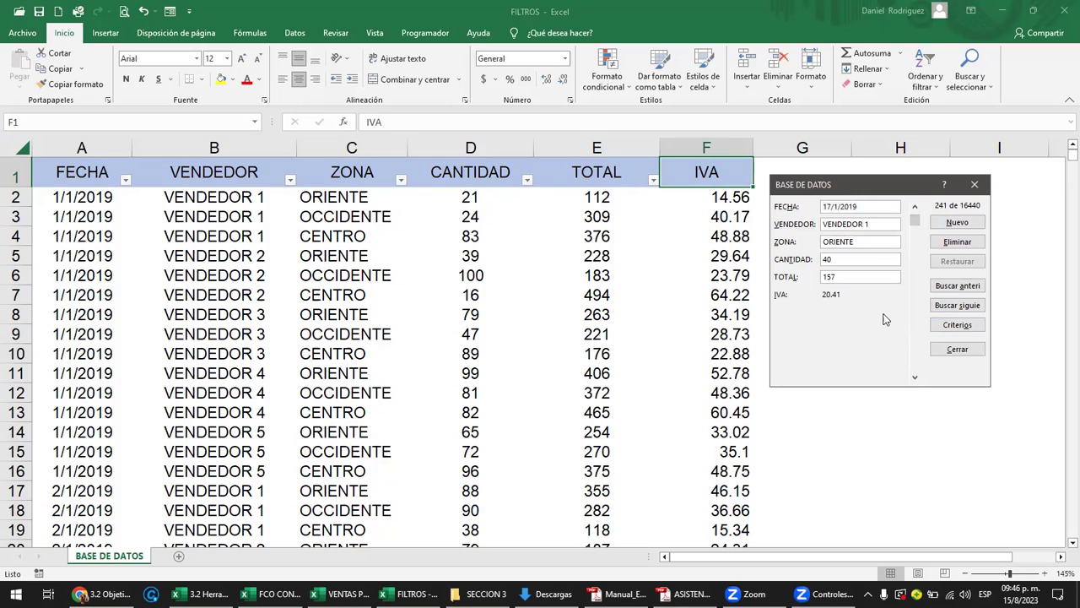
pyautogui.moveTo(915, 220); pyautogui.dragTo(923, 379)
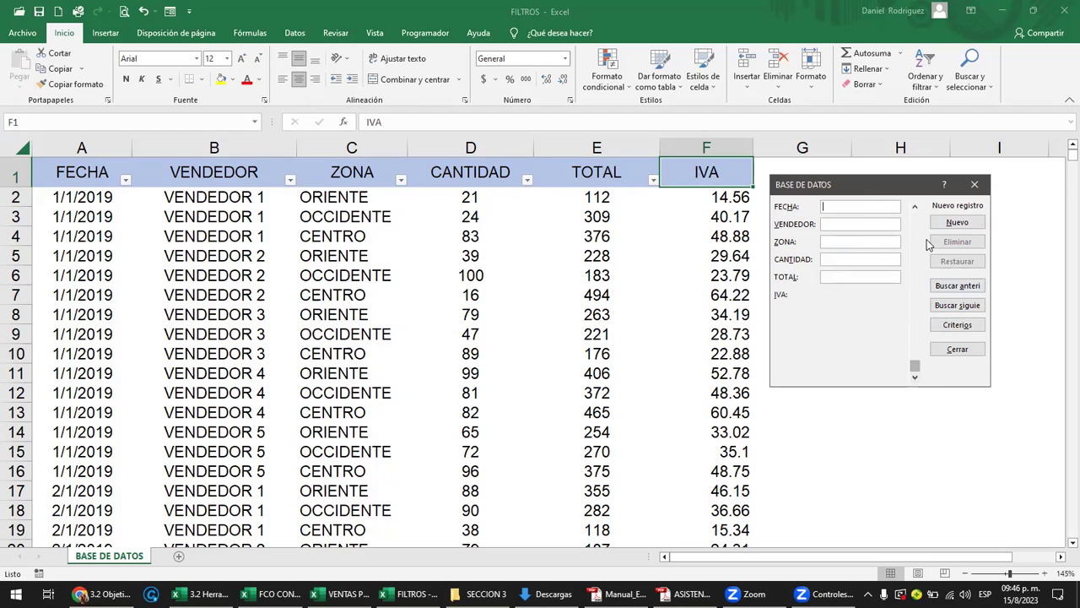
pyautogui.click(916, 209)
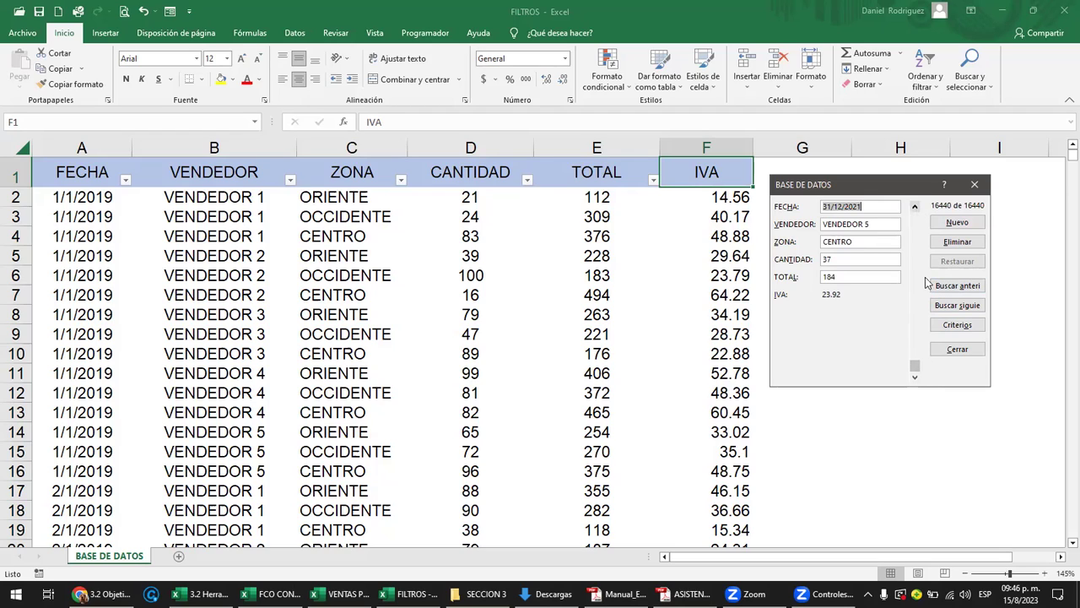
pyautogui.moveTo(921, 371); pyautogui.dragTo(918, 213)
pyautogui.scroll(-2, 926, 375)
pyautogui.scroll(-2, 927, 376)
pyautogui.scroll(-2, 927, 376)
pyautogui.moveTo(915, 219); pyautogui.dragTo(915, 380)
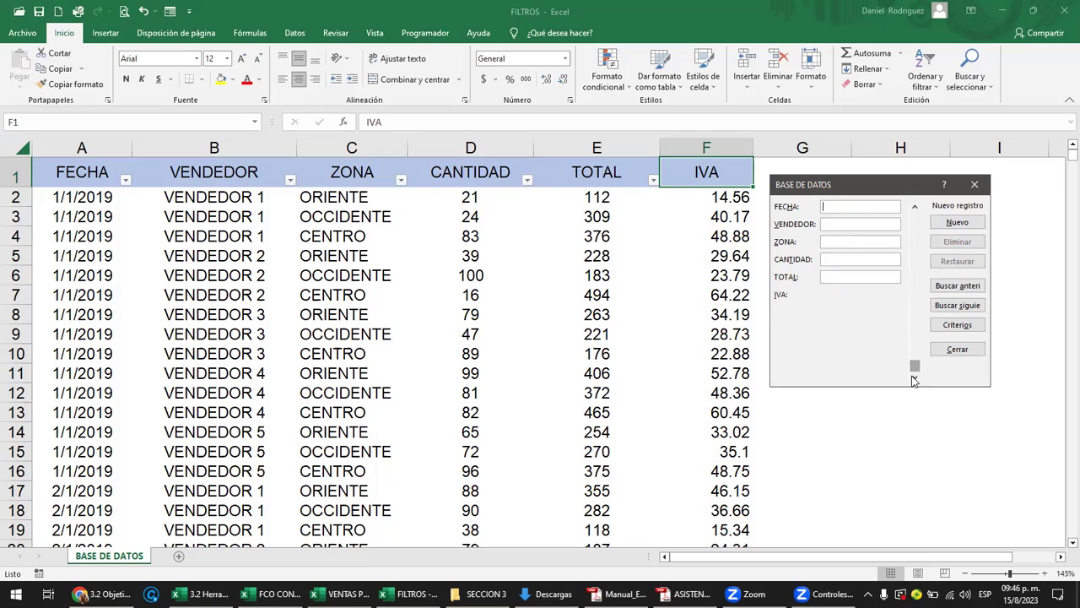
pyautogui.click(915, 207)
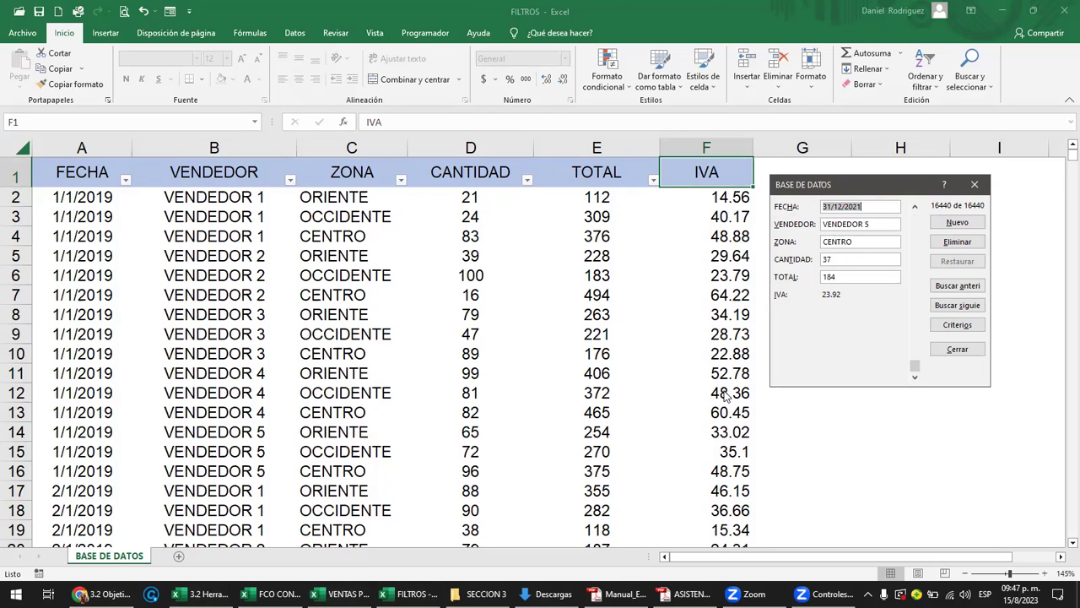
pyautogui.press('Escape')
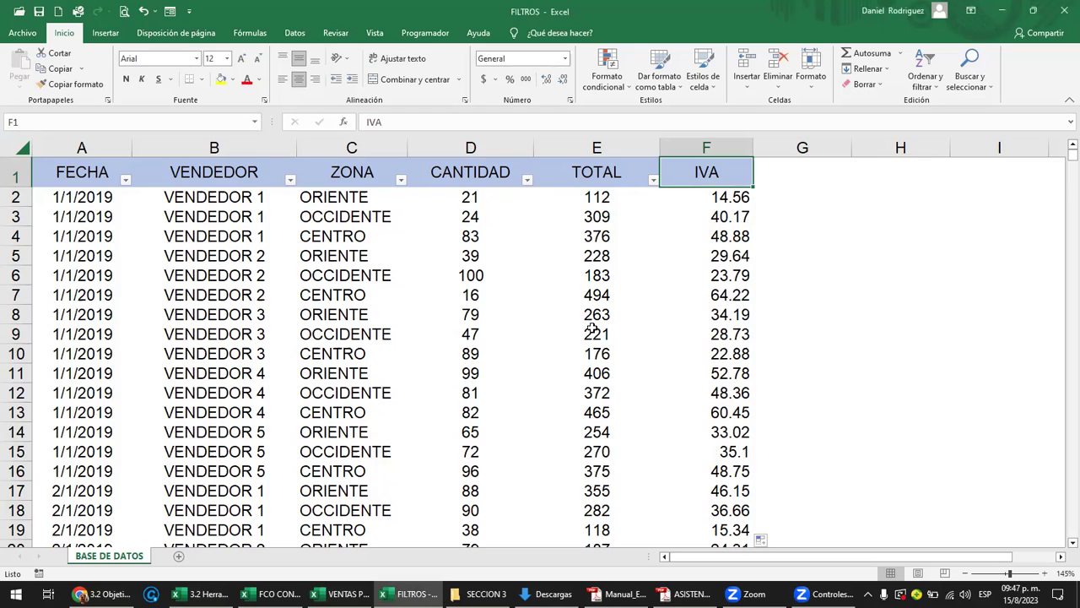
pyautogui.click(587, 197)
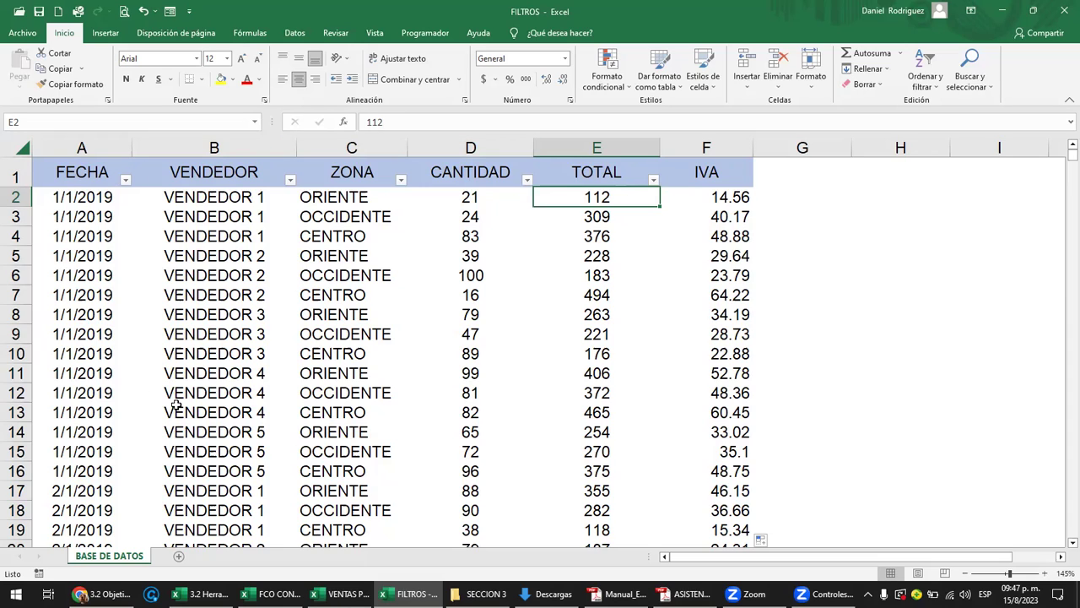
pyautogui.click(335, 282)
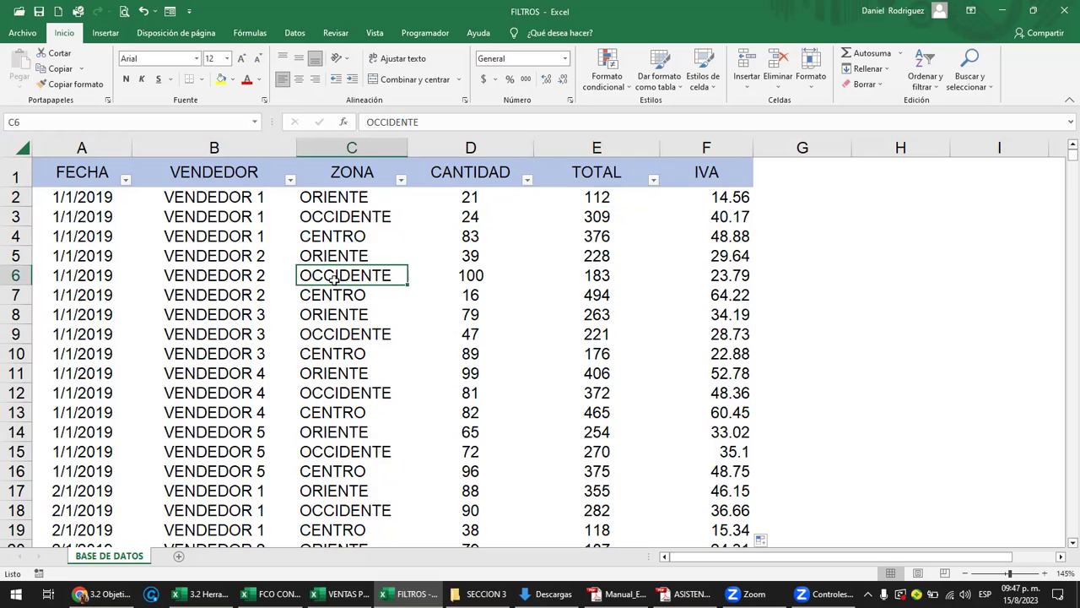
pyautogui.scroll(-4, 334, 281)
pyautogui.scroll(2, 338, 283)
pyautogui.scroll(2, 340, 285)
pyautogui.click(584, 200)
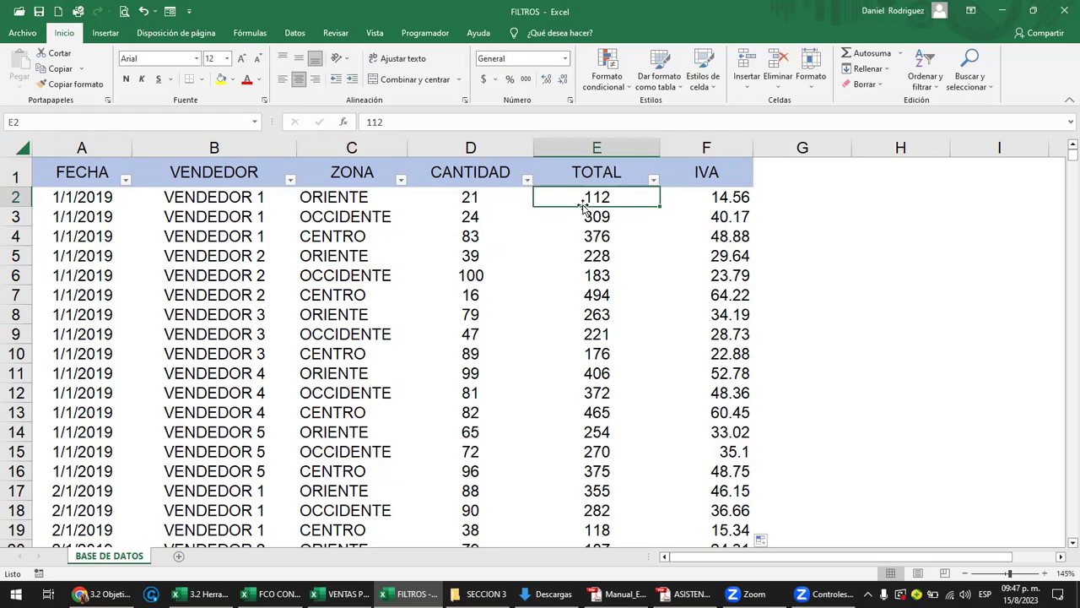
pyautogui.click(906, 214)
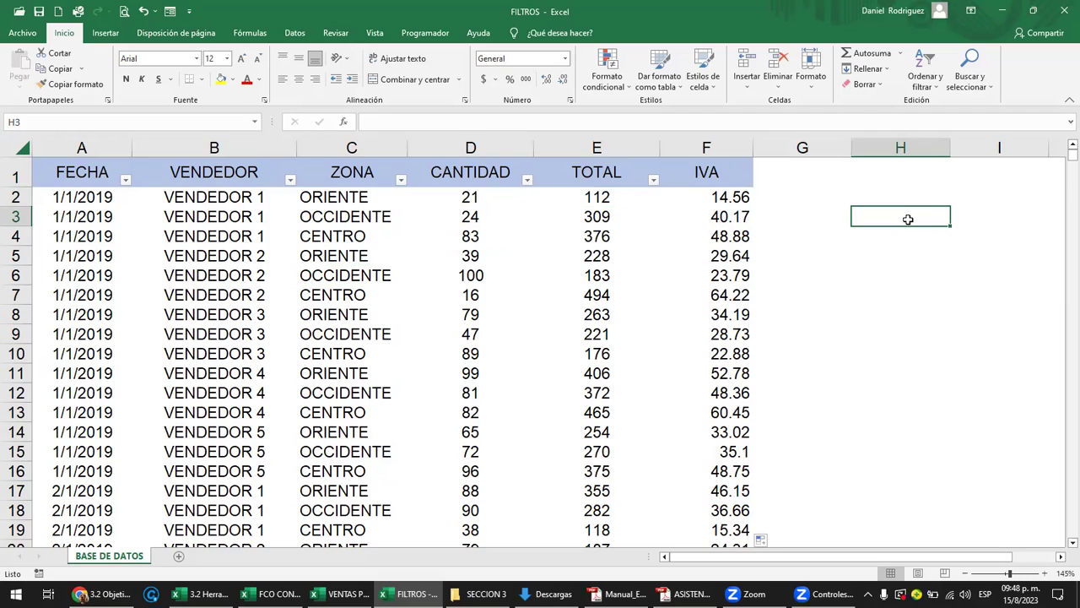
# - Dismiss the single-cell warning, open the data form from F3, and step forward two records
pyautogui.click(169, 12)
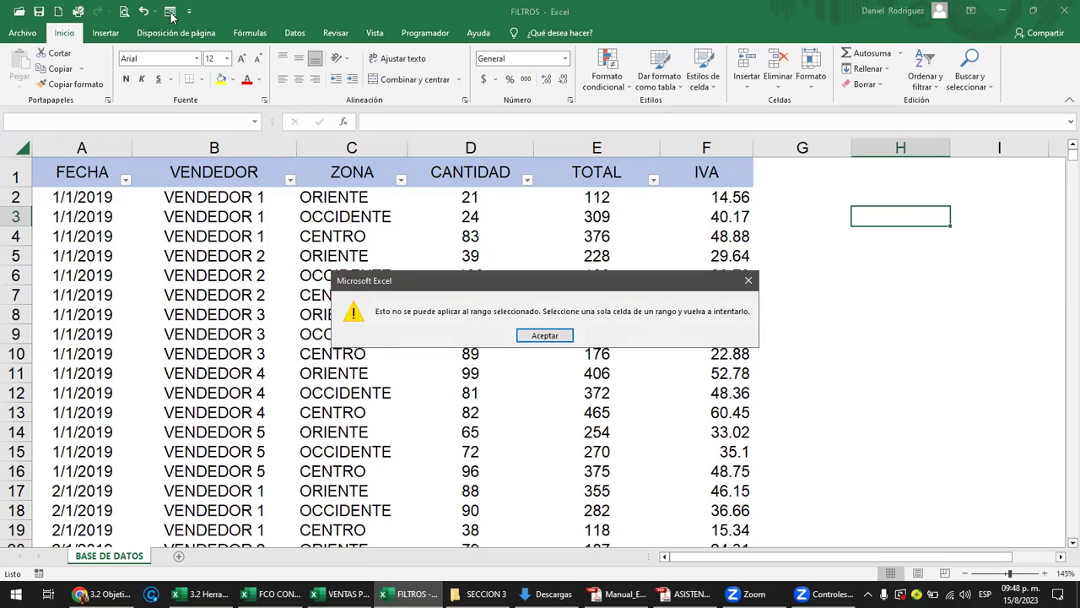
pyautogui.press('Return')
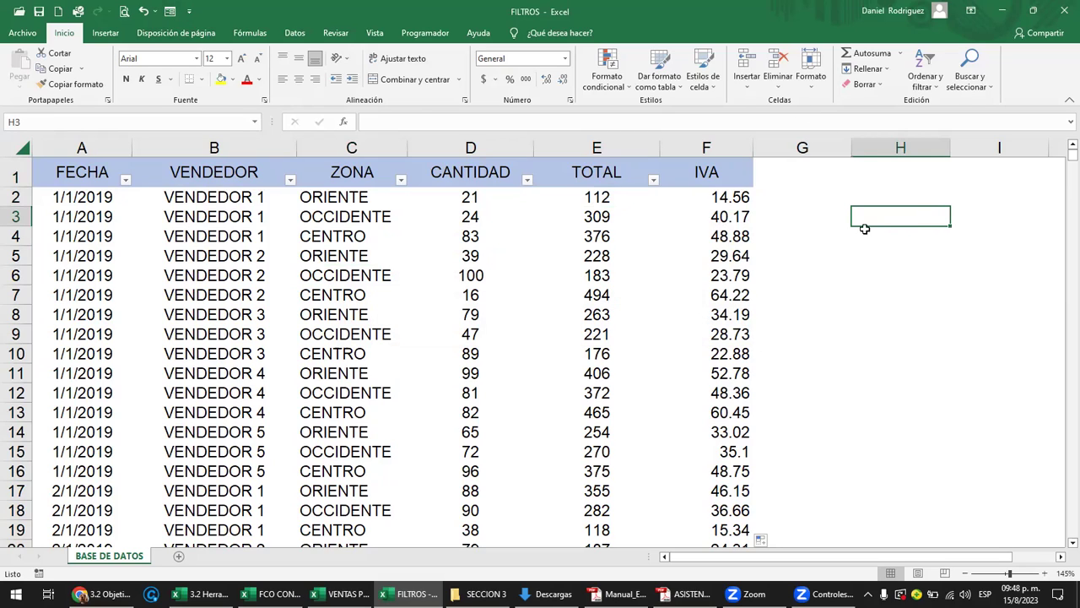
pyautogui.click(709, 215)
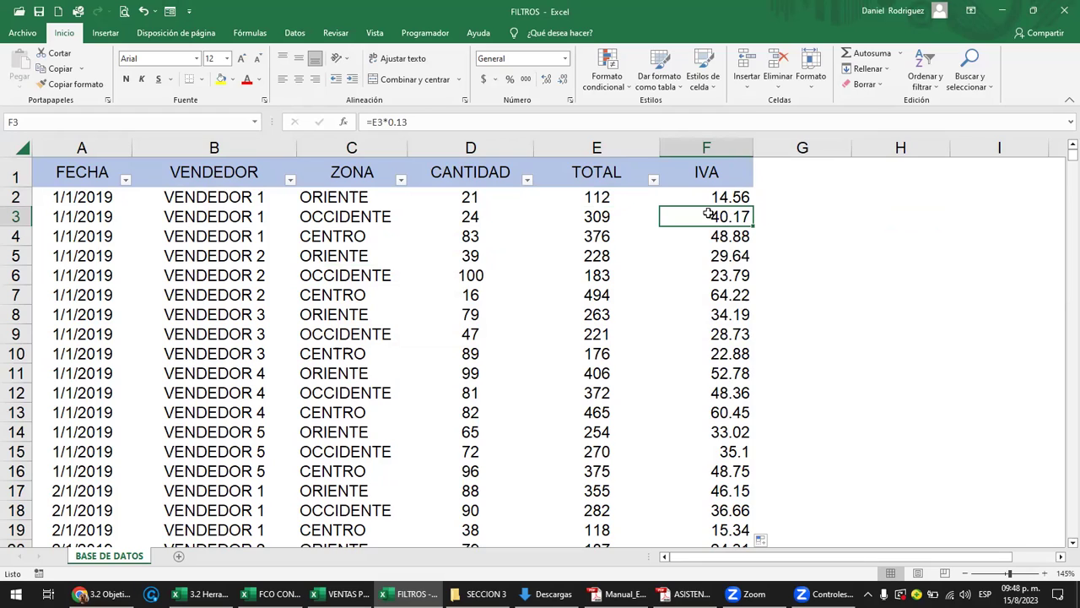
pyautogui.click(169, 11)
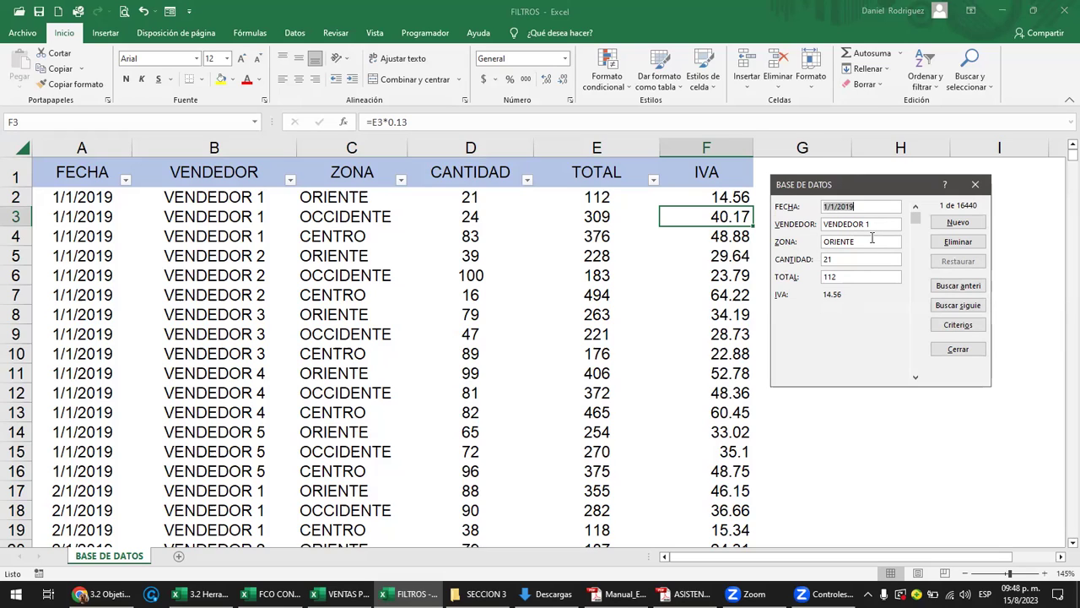
pyautogui.click(916, 378)
pyautogui.click(916, 378)
pyautogui.click(916, 377)
pyautogui.click(915, 378)
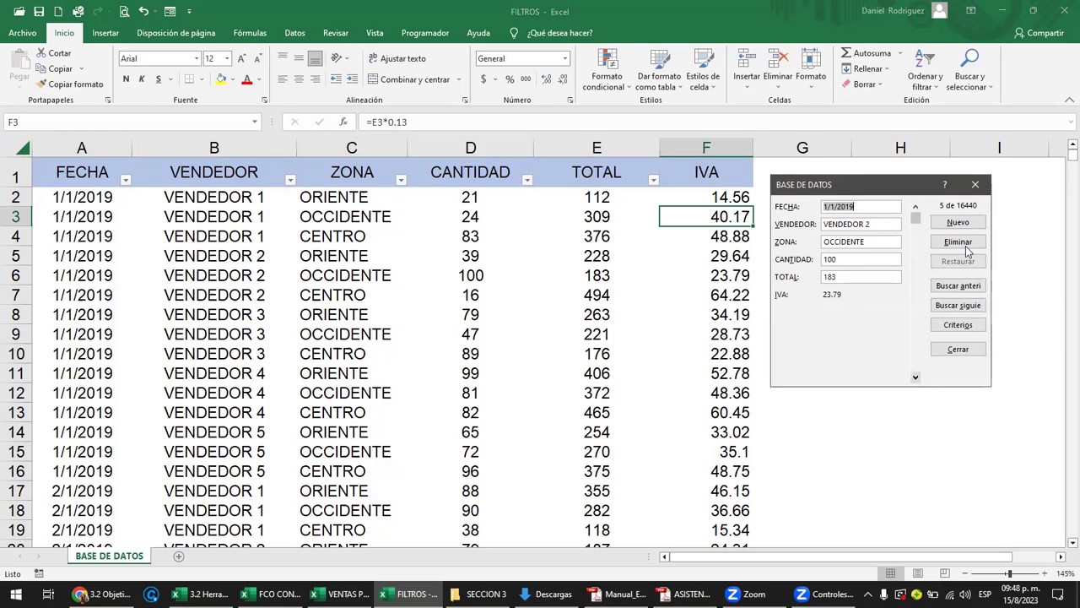
pyautogui.click(976, 186)
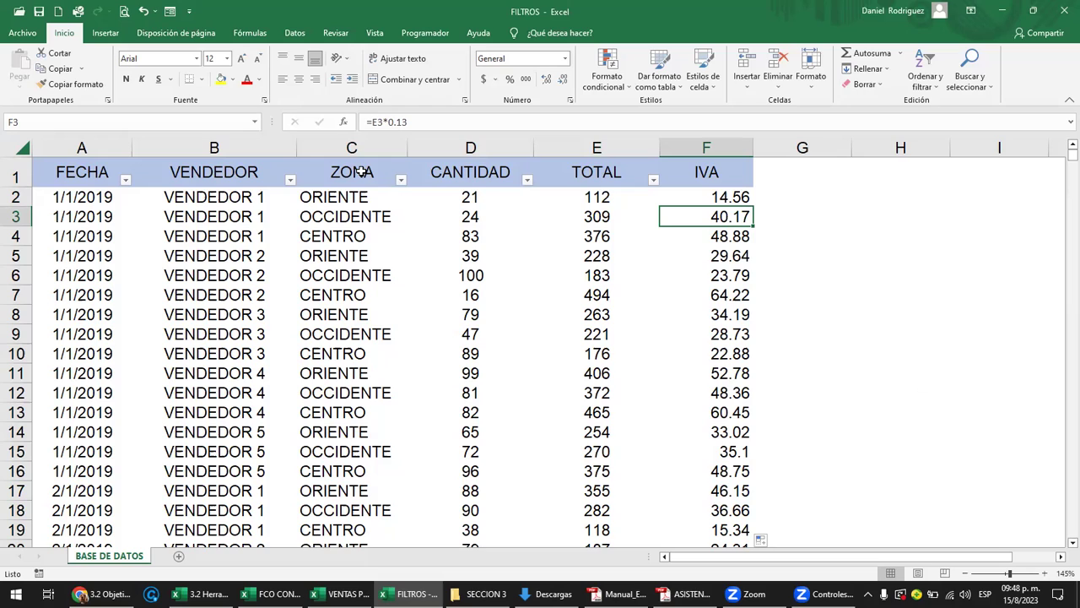
pyautogui.click(401, 180)
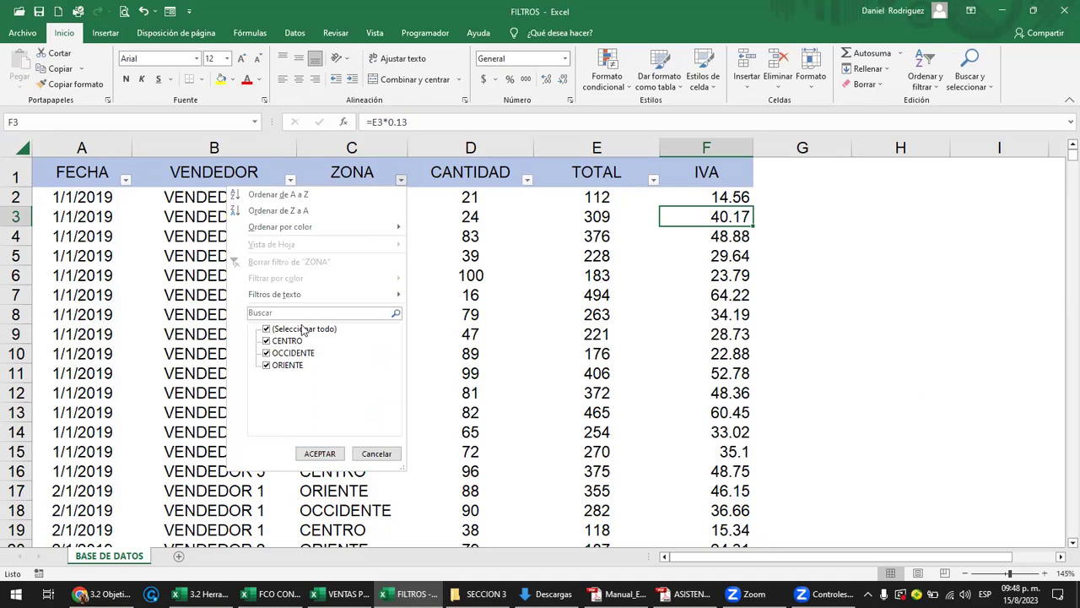
pyautogui.click(287, 365)
pyautogui.click(408, 181)
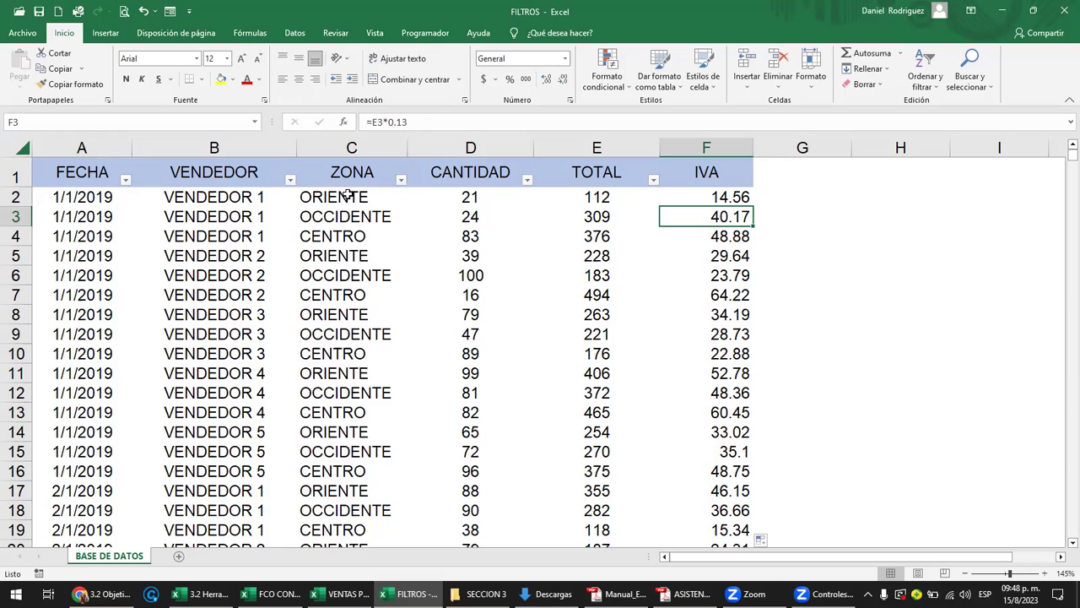
pyautogui.click(351, 194)
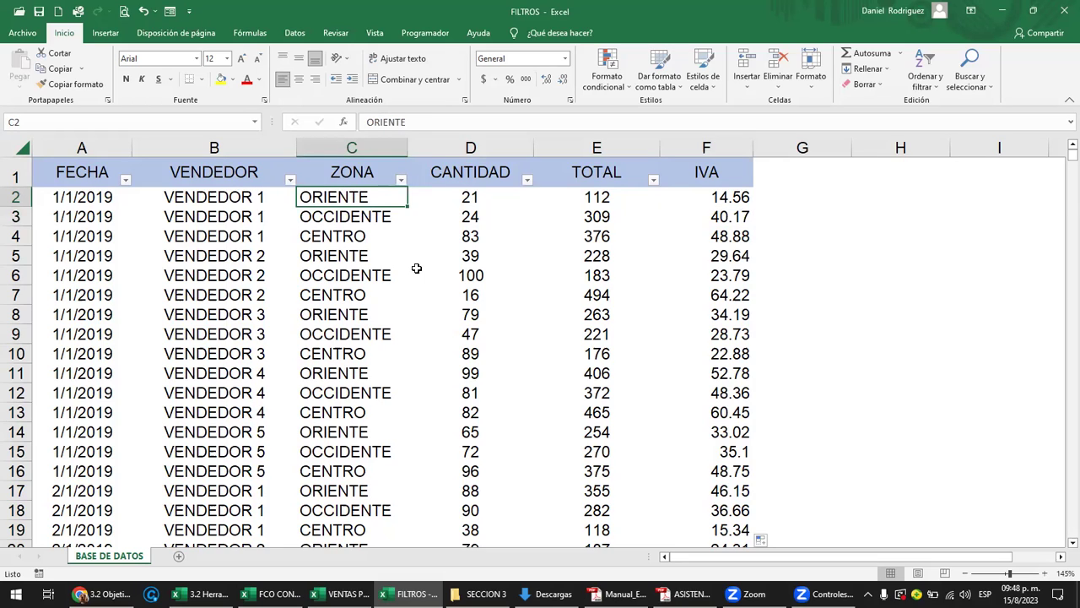
pyautogui.write('HOLA')
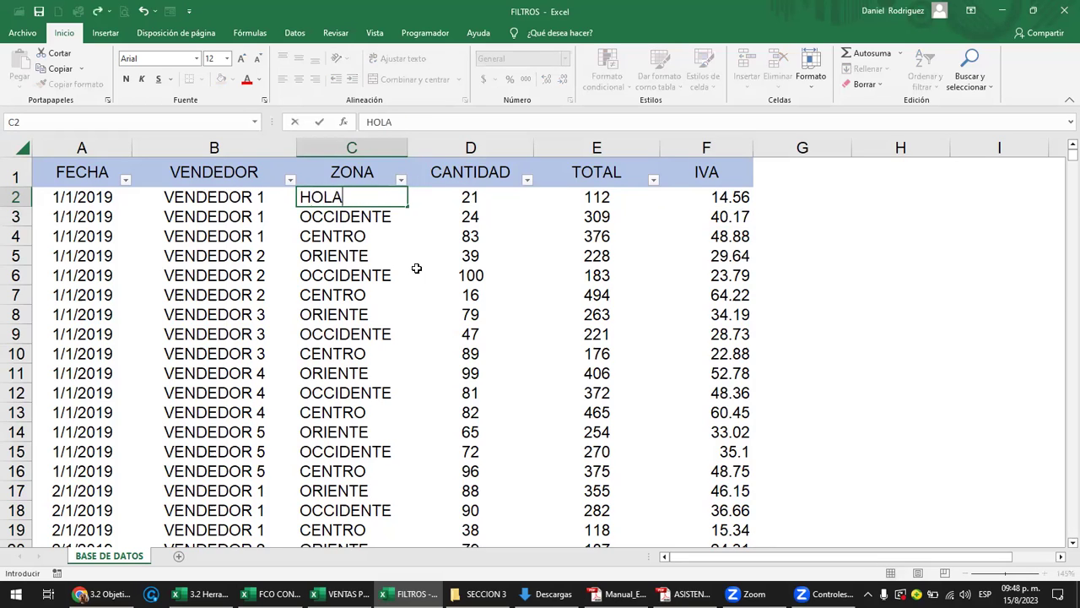
pyautogui.press('Return')
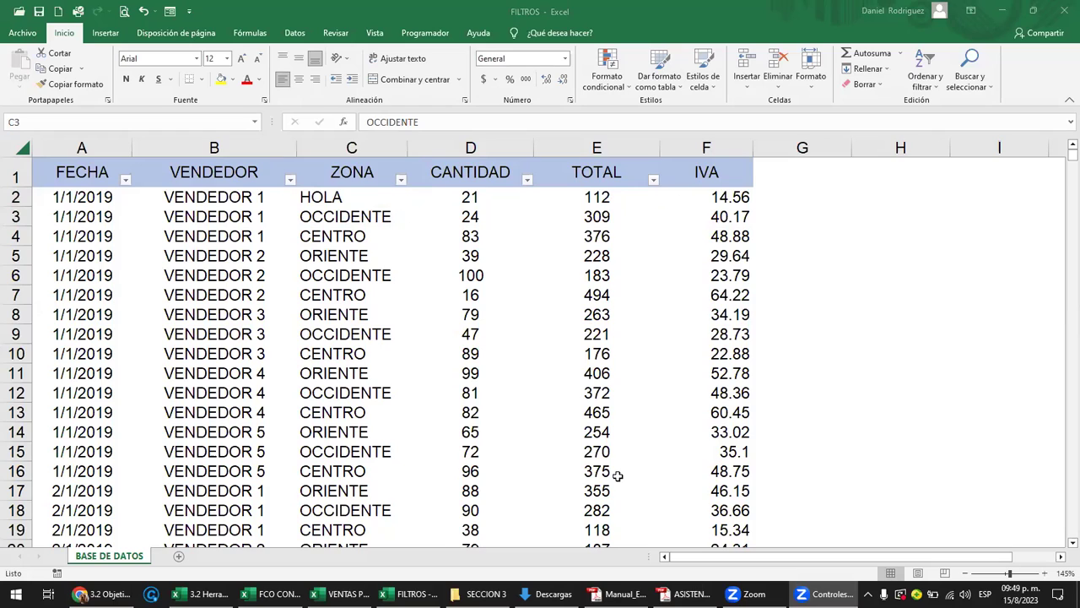
pyautogui.click(326, 197)
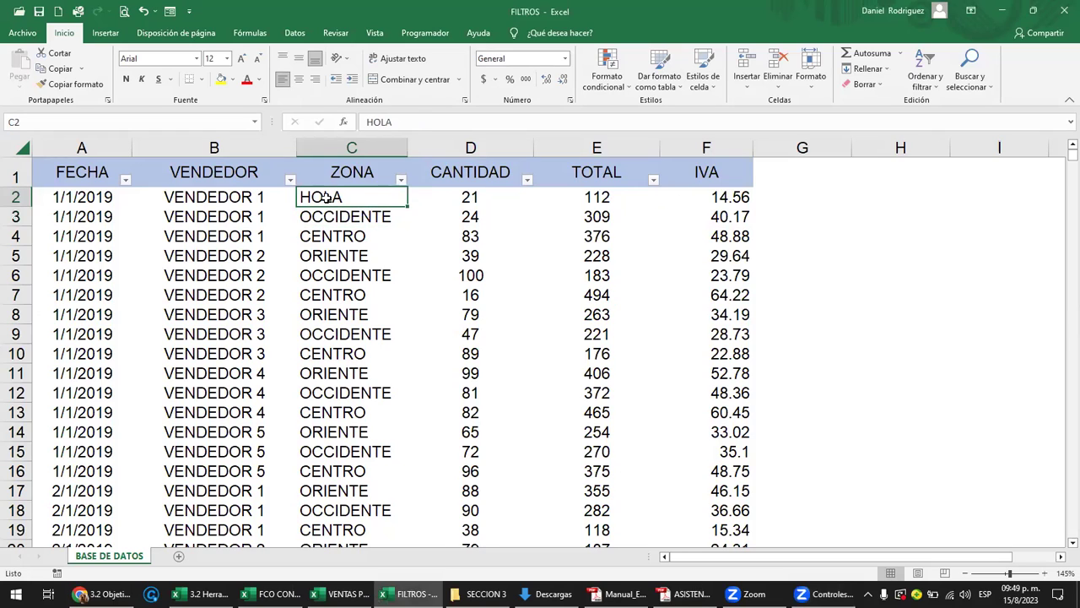
pyautogui.click(400, 179)
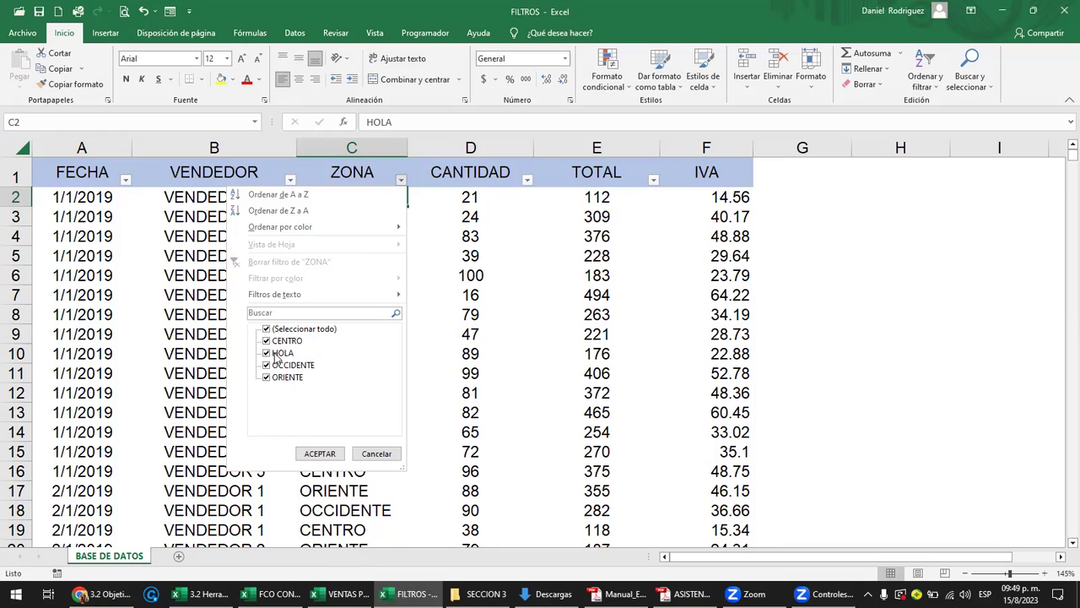
pyautogui.press('Escape')
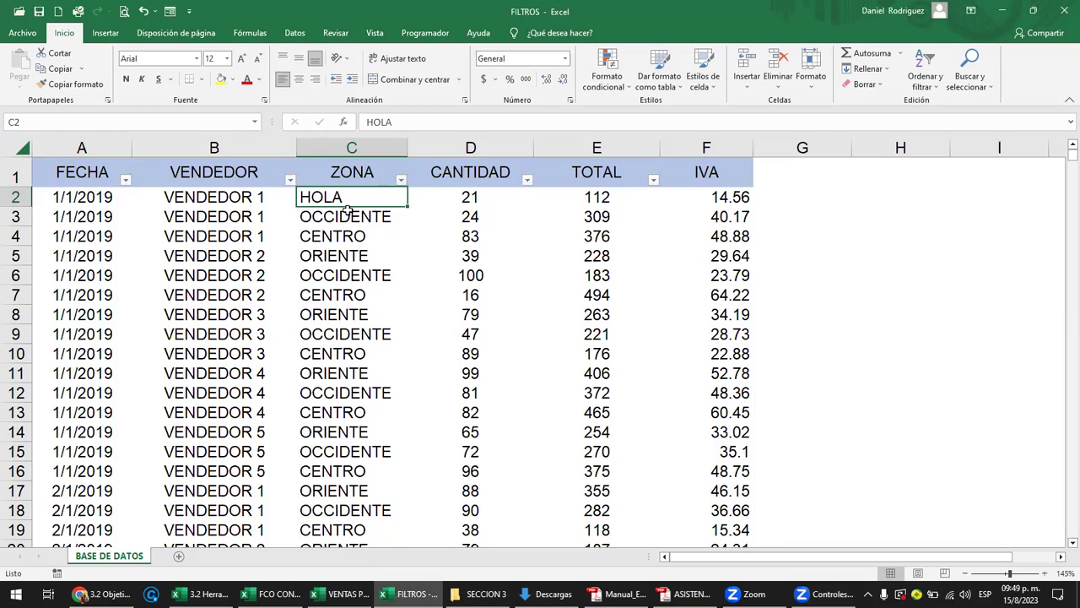
pyautogui.moveTo(342, 195); pyautogui.dragTo(337, 217)
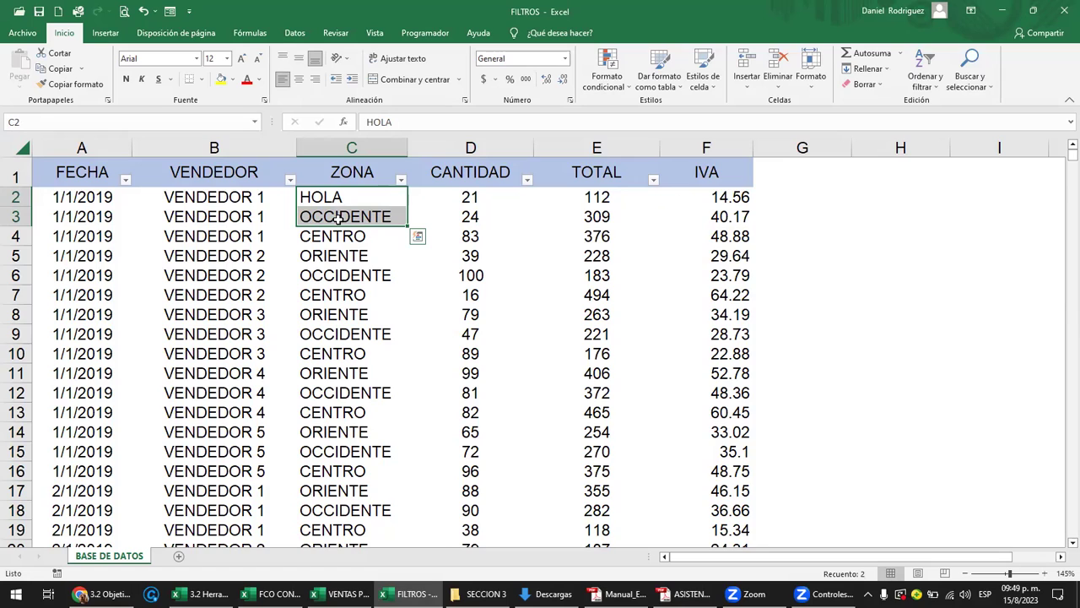
pyautogui.click(337, 198)
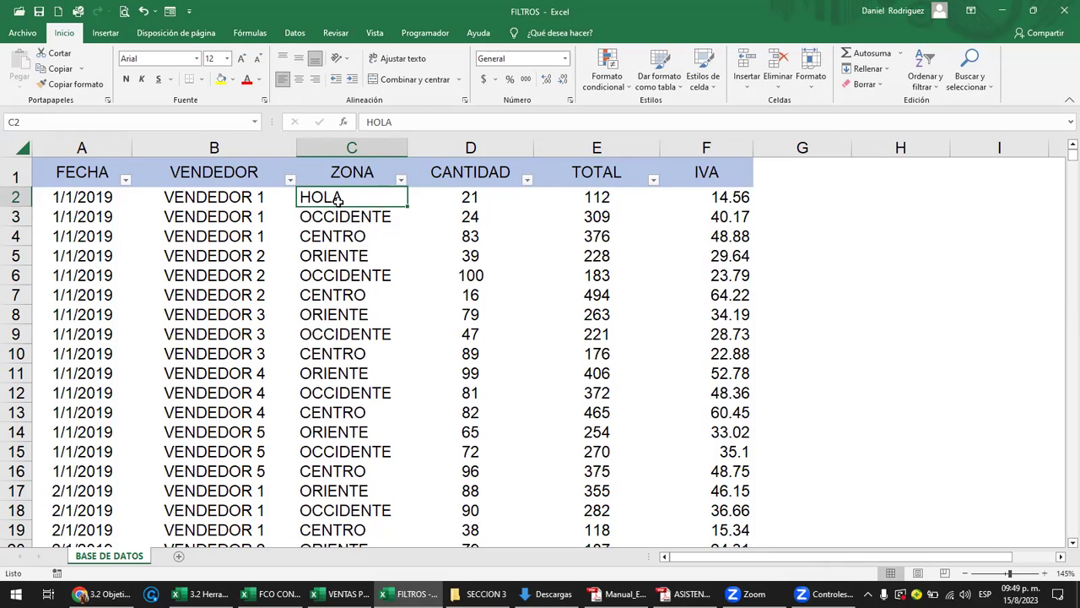
pyautogui.write('C')
pyautogui.press('Escape')
pyautogui.hotkey('ctrl', 'z')
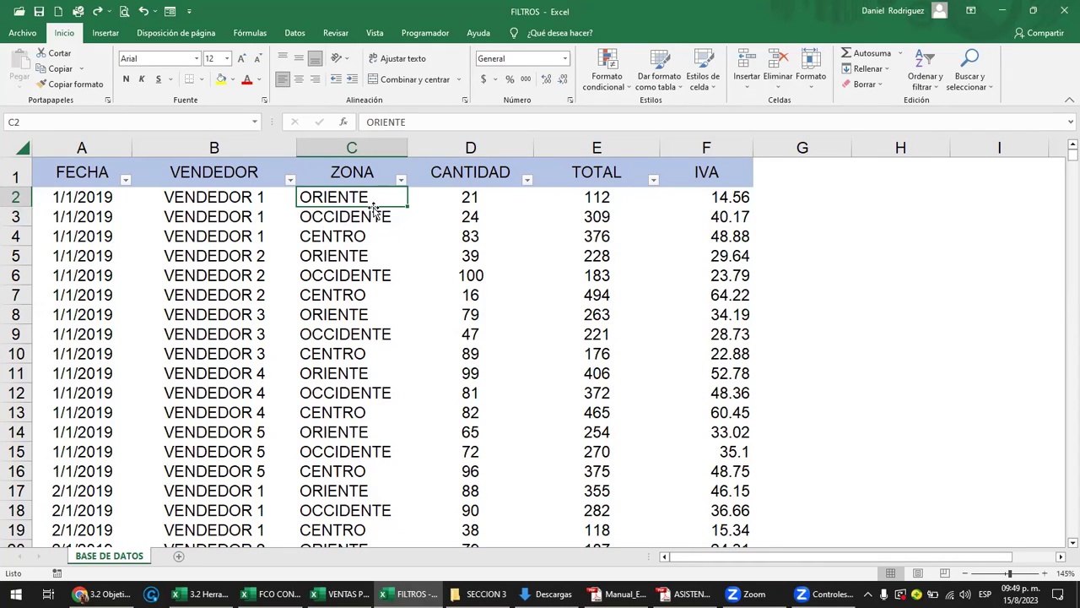
# - Change the first record's zone to HOLA in the data form
pyautogui.click(469, 173)
pyautogui.click(342, 197)
pyautogui.click(170, 11)
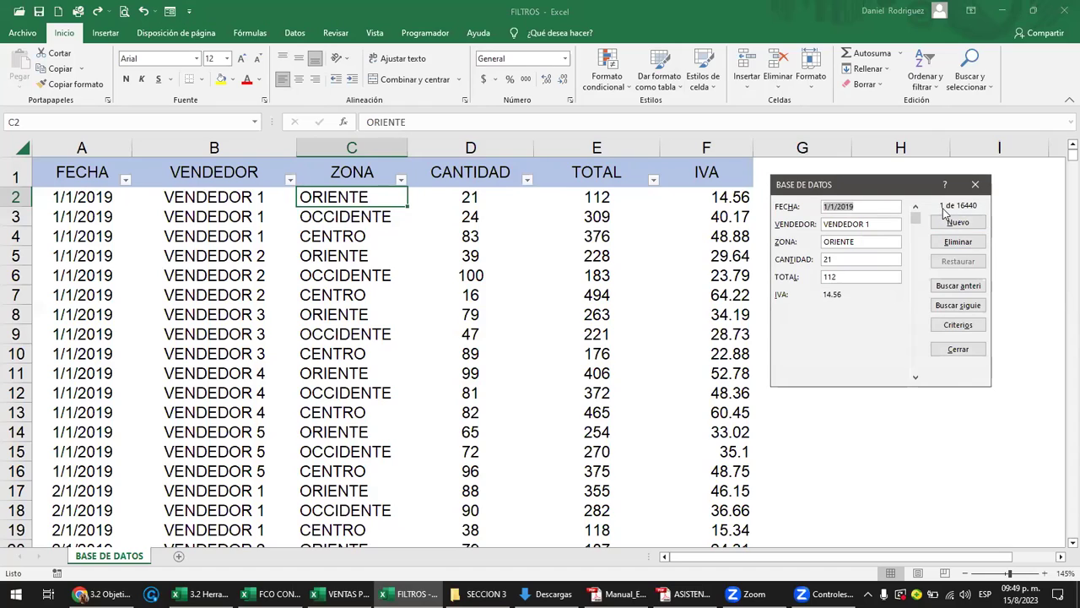
pyautogui.moveTo(861, 243); pyautogui.dragTo(797, 247)
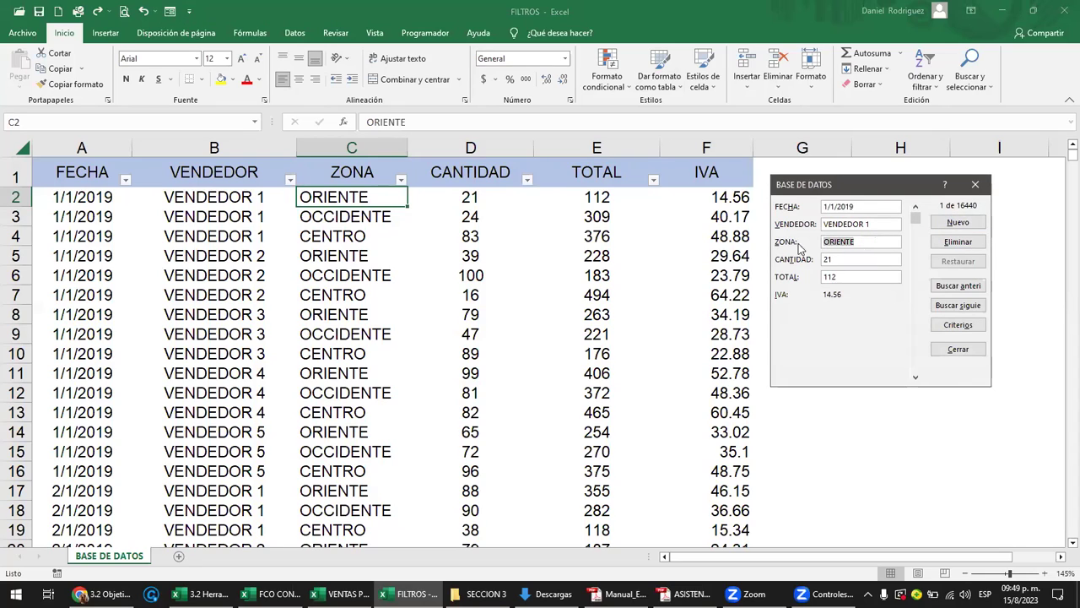
pyautogui.write('HOLA')
pyautogui.press('Return')
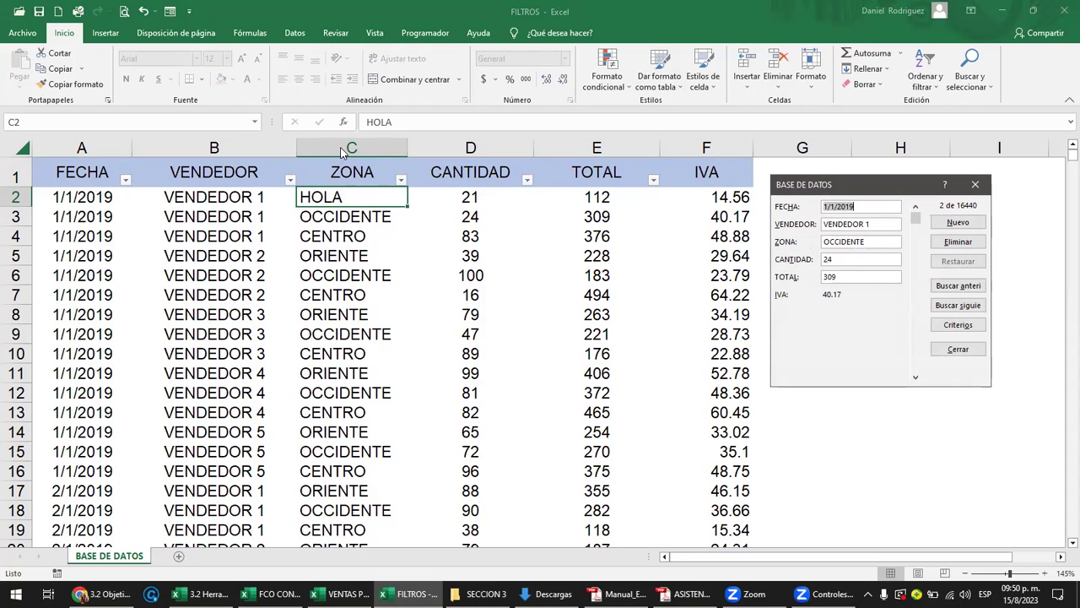
pyautogui.press('Escape')
# - Set C2's zone to CENTRO and reopen the data form on record 1
pyautogui.click(97, 199)
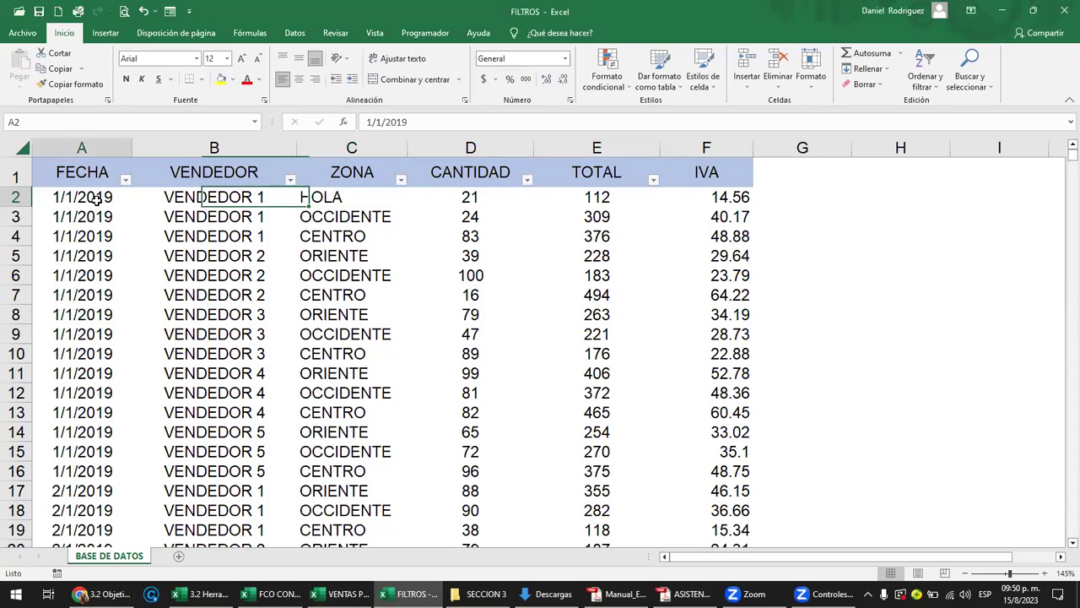
pyautogui.click(125, 179)
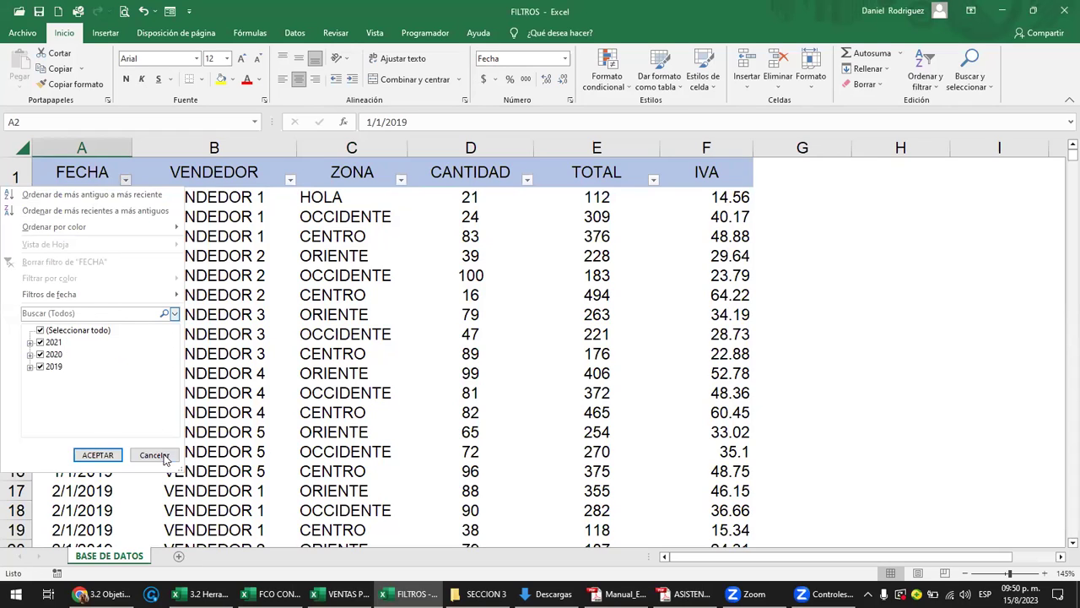
pyautogui.click(97, 455)
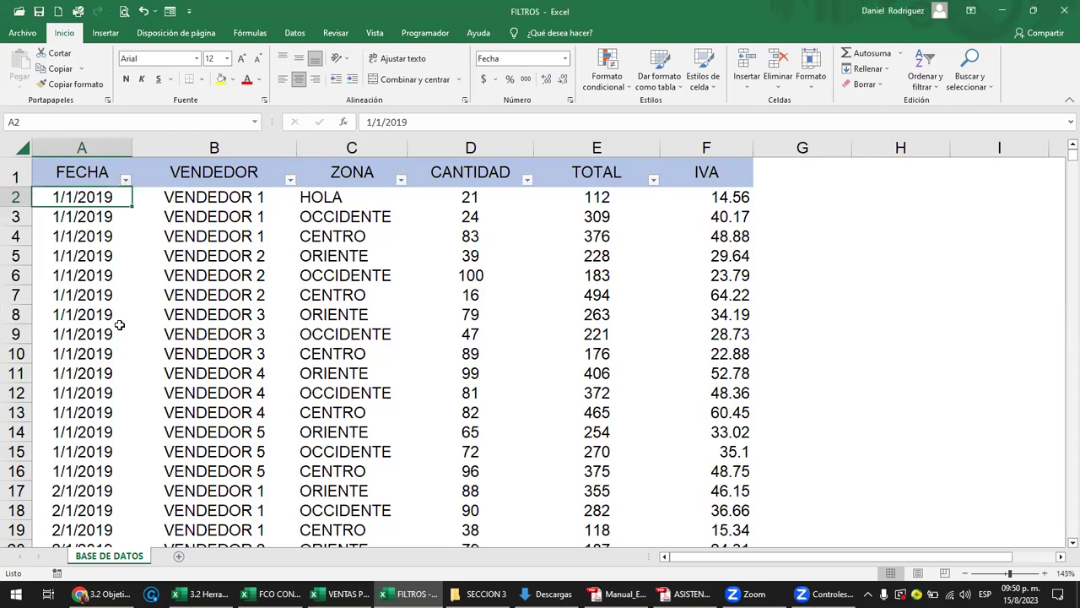
pyautogui.click(373, 196)
pyautogui.write('CENTRO')
pyautogui.press('Return')
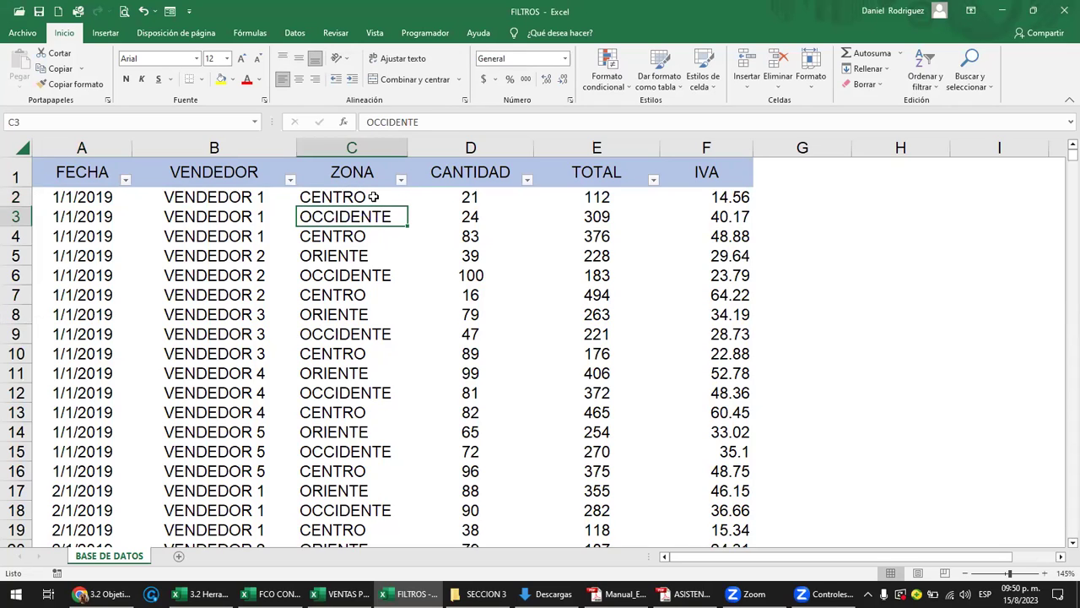
pyautogui.click(439, 172)
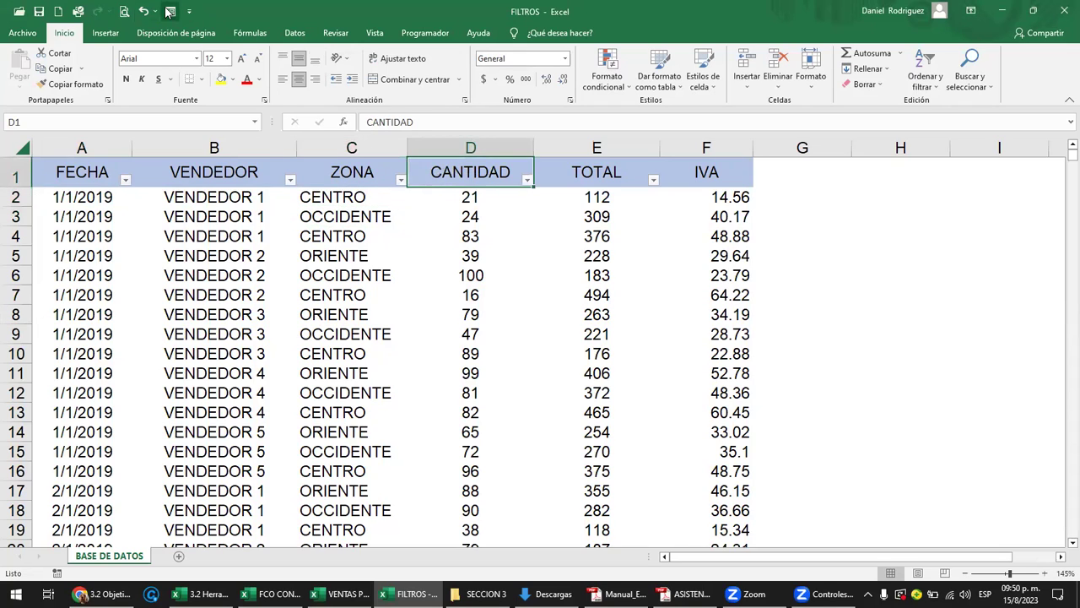
pyautogui.click(170, 10)
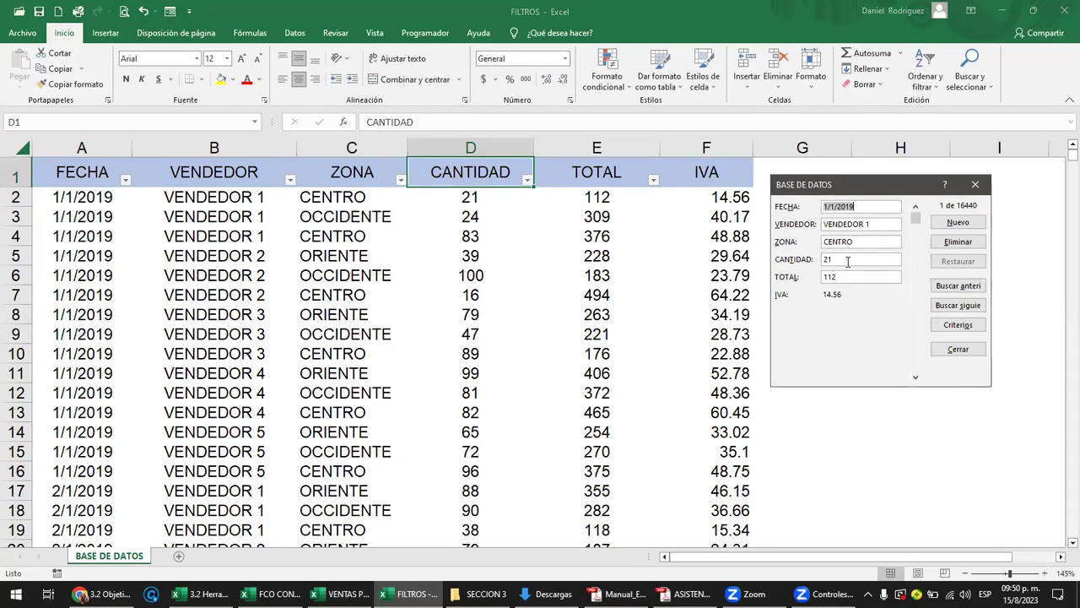
pyautogui.moveTo(858, 242); pyautogui.dragTo(810, 242)
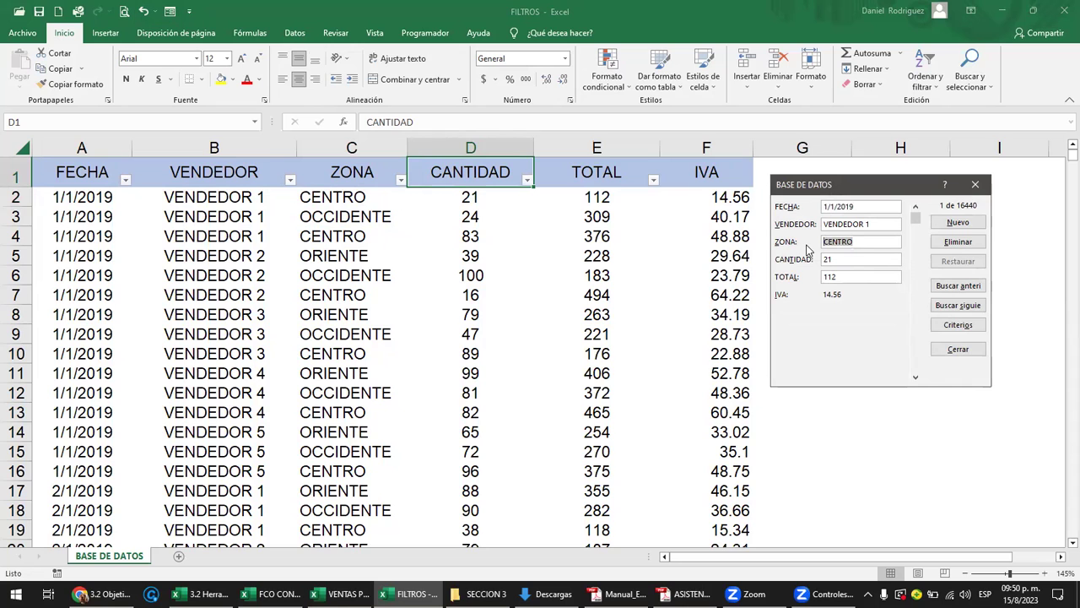
# - Switch to the Excel Básico manual PDF and jump to the Listas de Validación de datos I chapter
pyautogui.hotkey('alt', 'Tab')
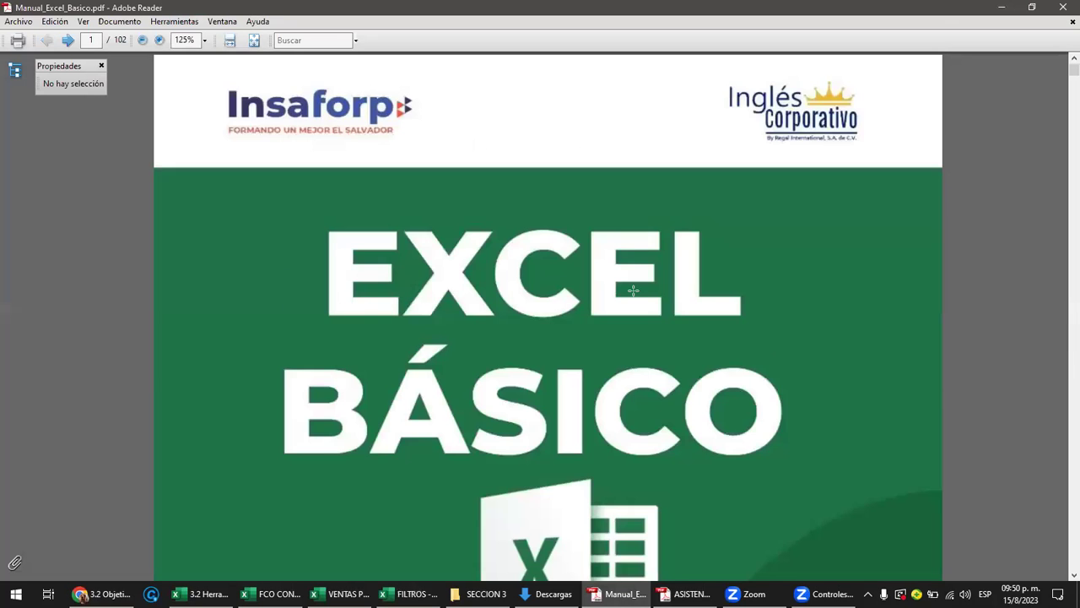
pyautogui.scroll(-3, 633, 290)
pyautogui.scroll(-4, 635, 293)
pyautogui.scroll(-10, 637, 296)
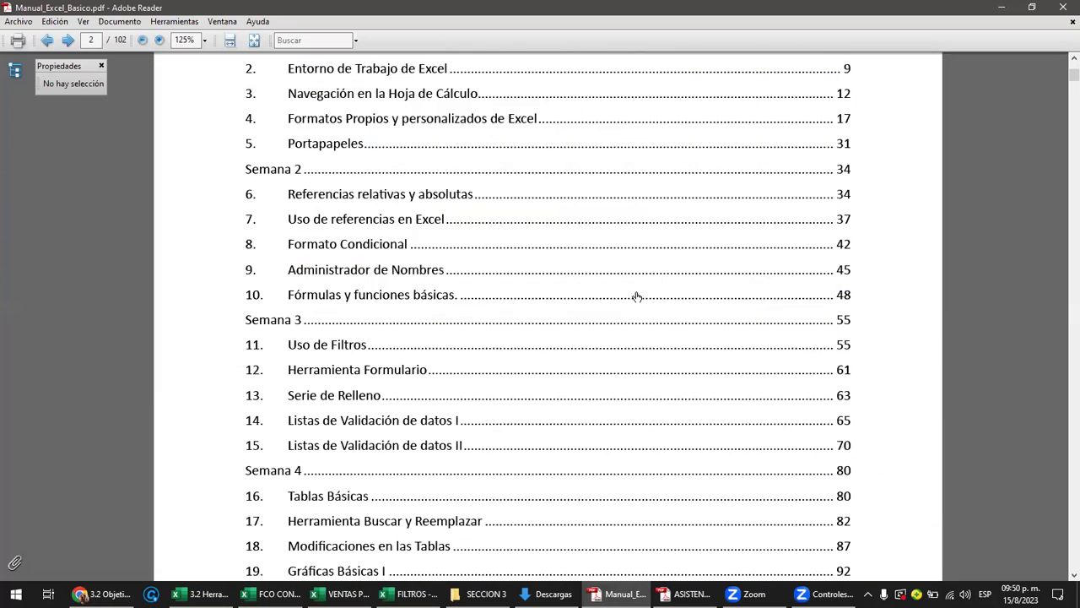
pyautogui.scroll(-1, 637, 296)
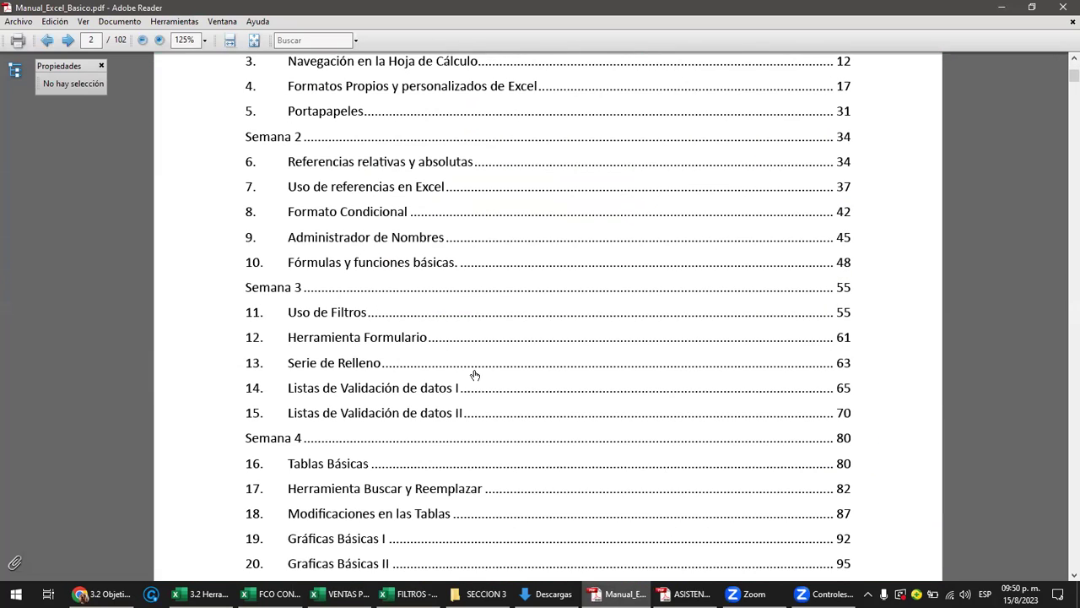
pyautogui.click(430, 392)
# - Scroll through the manual's data validation list pages
pyautogui.scroll(-5, 437, 390)
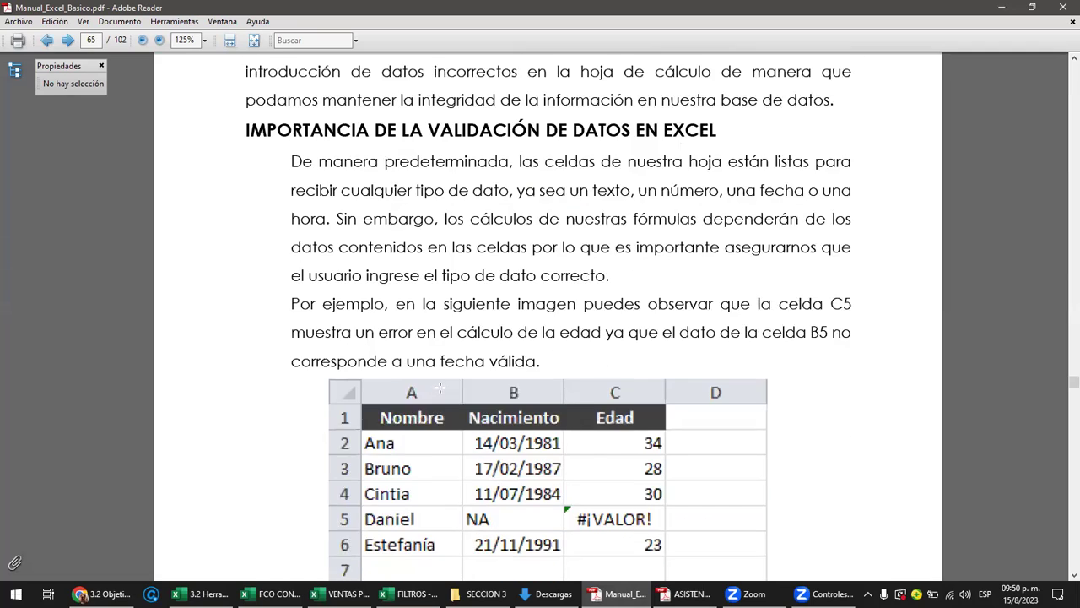
pyautogui.scroll(-5, 439, 387)
pyautogui.scroll(-5, 443, 399)
pyautogui.scroll(-2, 442, 400)
pyautogui.scroll(-3, 442, 402)
pyautogui.scroll(-5, 442, 401)
pyautogui.scroll(-4, 443, 405)
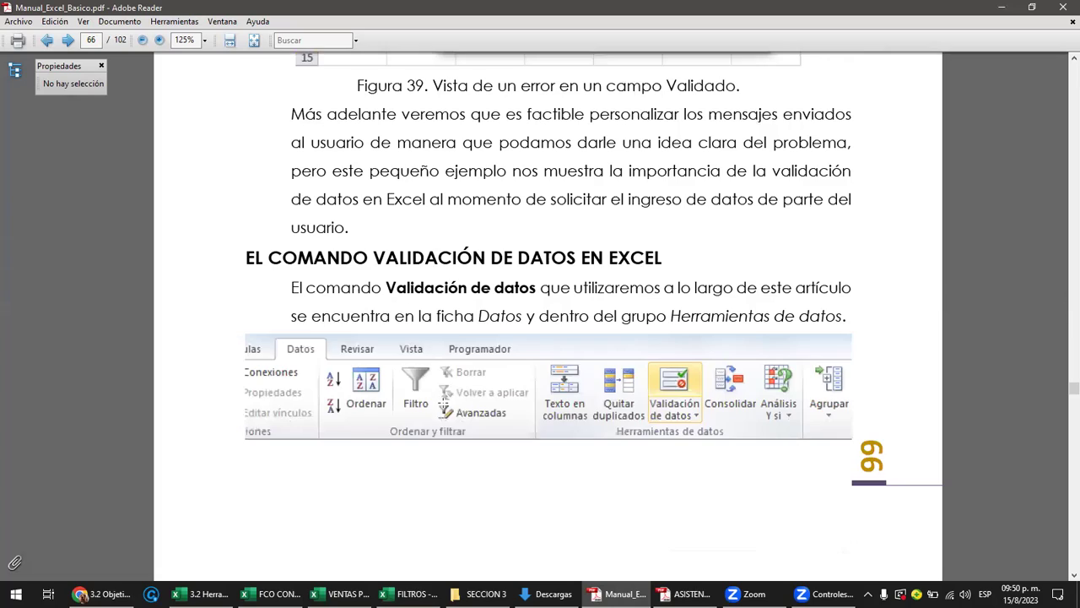
pyautogui.scroll(-6, 443, 405)
pyautogui.scroll(-7, 443, 405)
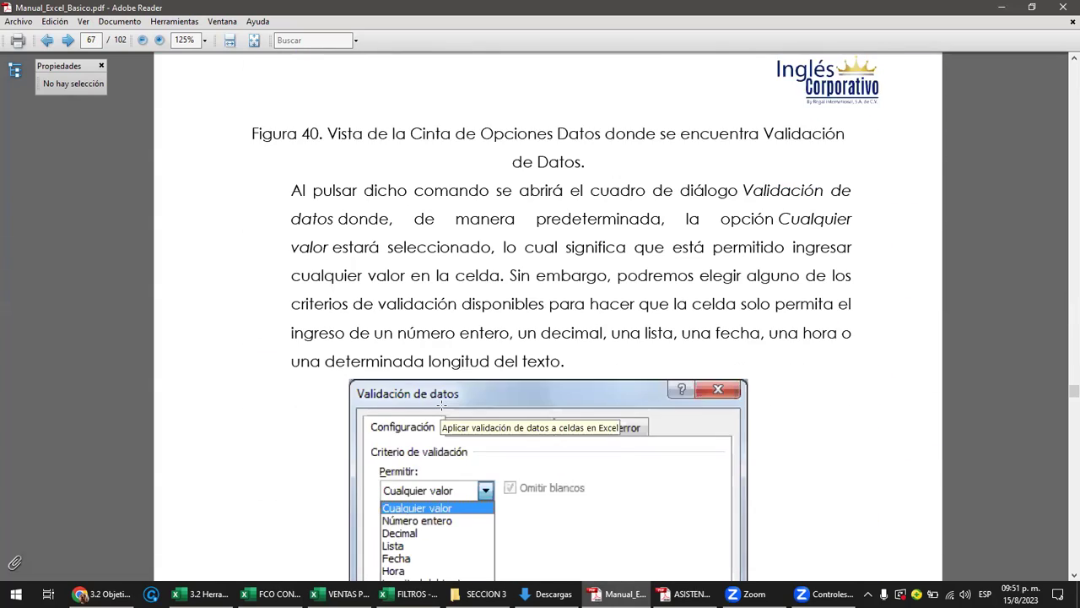
pyautogui.scroll(-3, 442, 409)
pyautogui.scroll(-4, 442, 409)
pyautogui.scroll(-2, 441, 409)
pyautogui.scroll(-8, 442, 406)
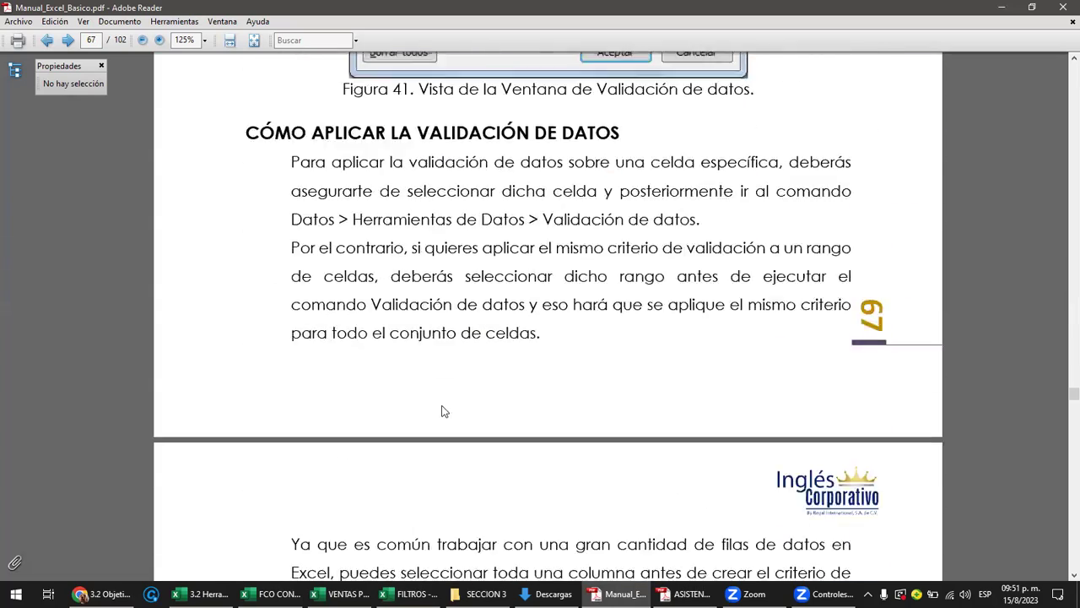
pyautogui.scroll(-3, 443, 405)
pyautogui.scroll(-3, 456, 406)
pyautogui.scroll(-4, 468, 397)
pyautogui.scroll(-1, 468, 371)
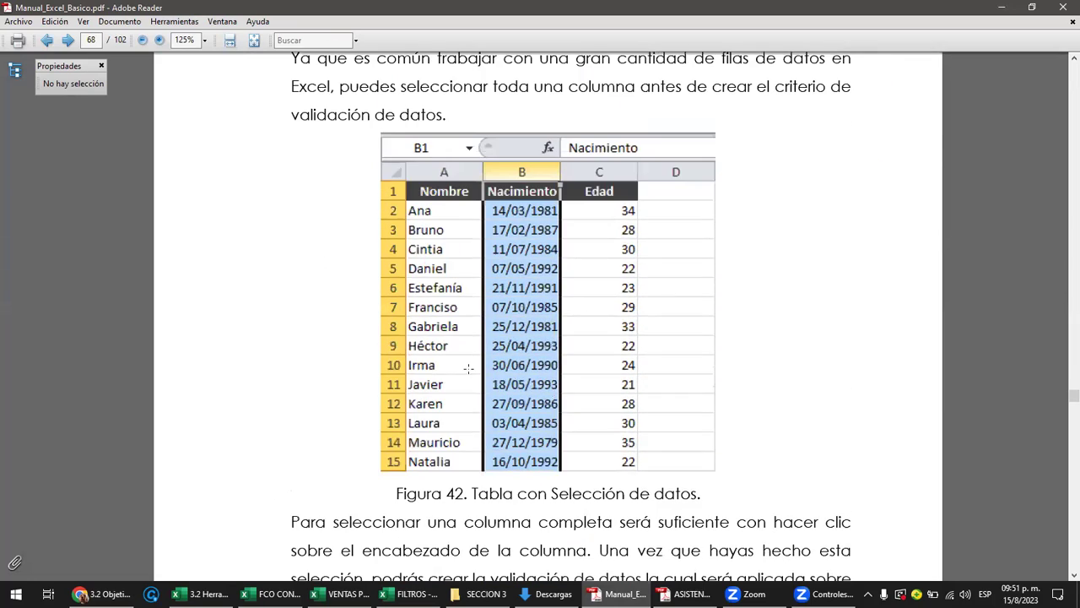
pyautogui.scroll(14, 468, 369)
pyautogui.scroll(14, 469, 371)
pyautogui.scroll(15, 471, 375)
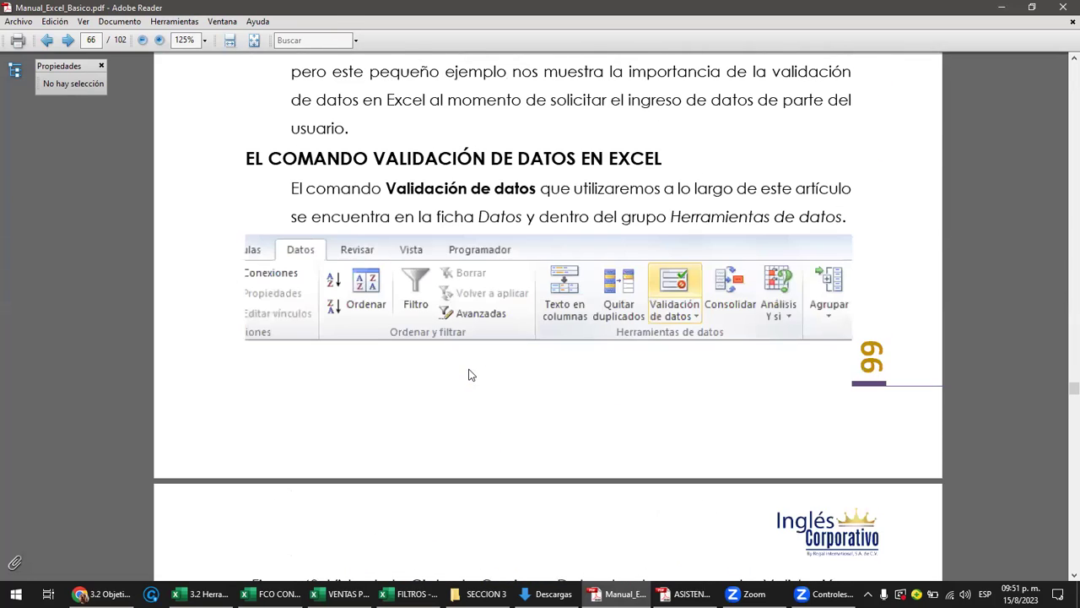
pyautogui.scroll(8, 469, 368)
pyautogui.scroll(4, 468, 369)
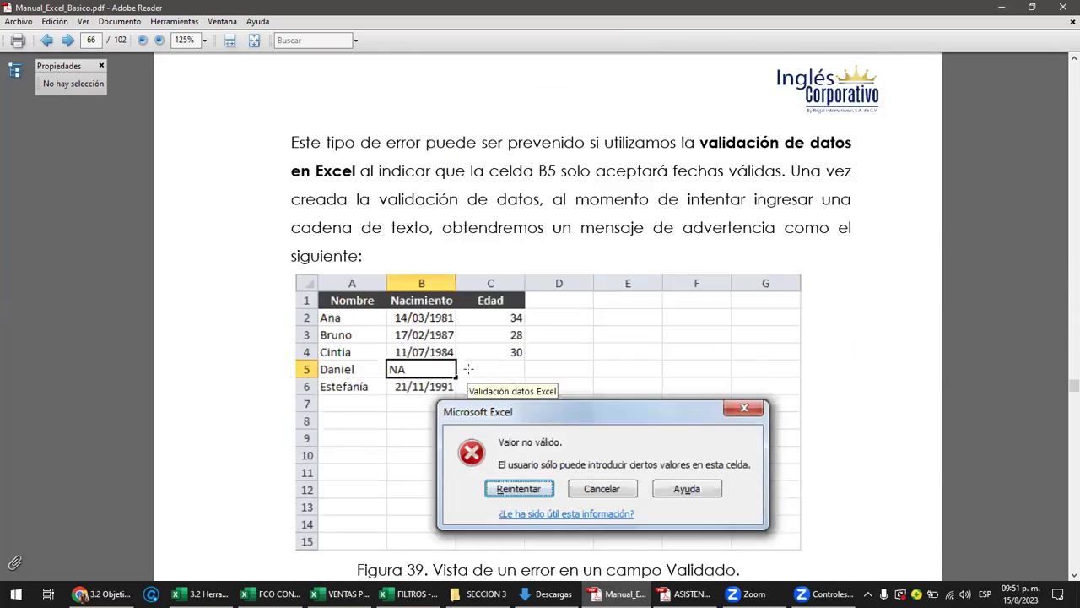
pyautogui.scroll(10, 468, 369)
pyautogui.scroll(3, 468, 367)
pyautogui.scroll(10, 469, 367)
pyautogui.scroll(2, 469, 366)
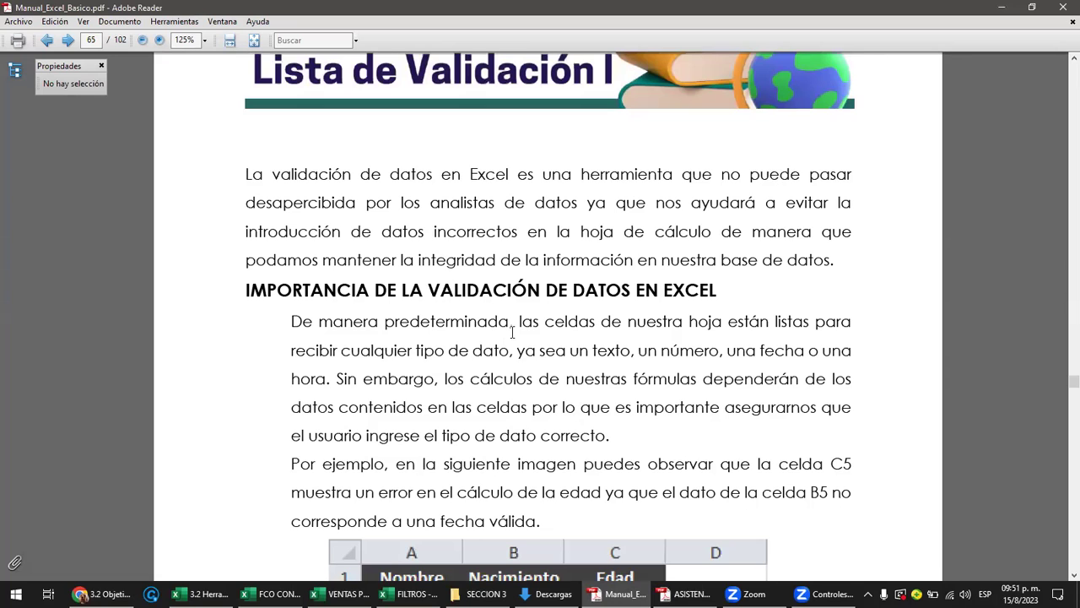
pyautogui.scroll(-2, 513, 333)
pyautogui.scroll(-2, 513, 332)
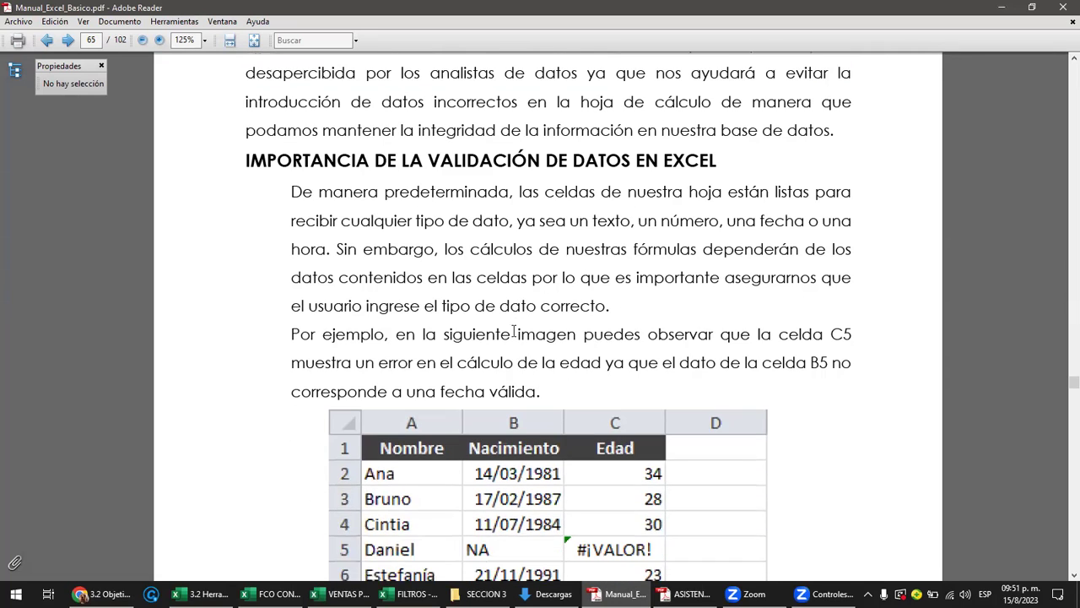
pyautogui.scroll(-2, 513, 332)
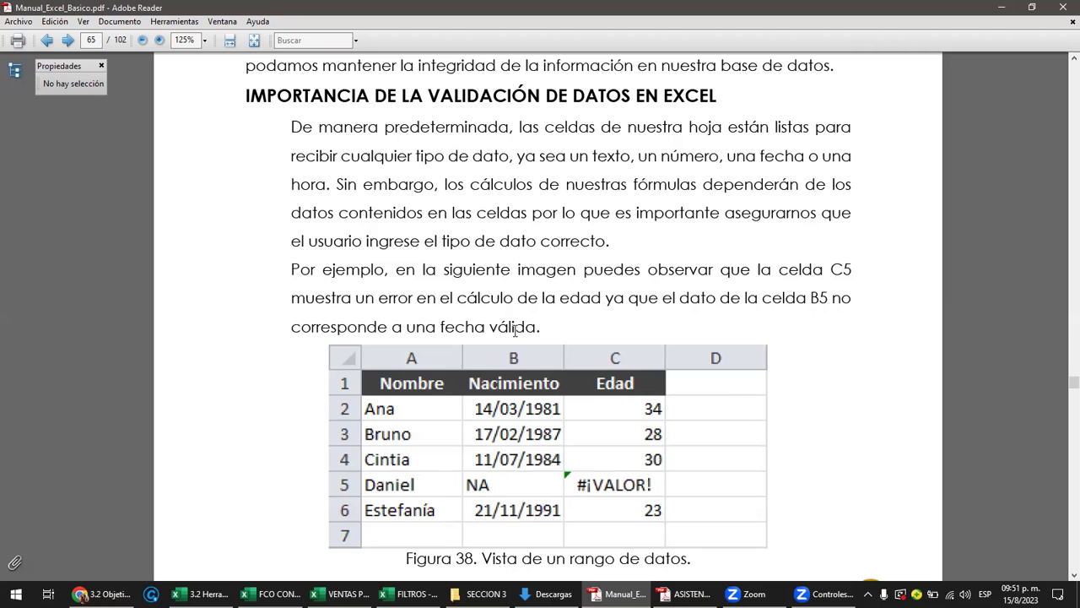
# - Return to the manual's table of contents and jump to Herramienta Formulario on page 61
pyautogui.press('Home')
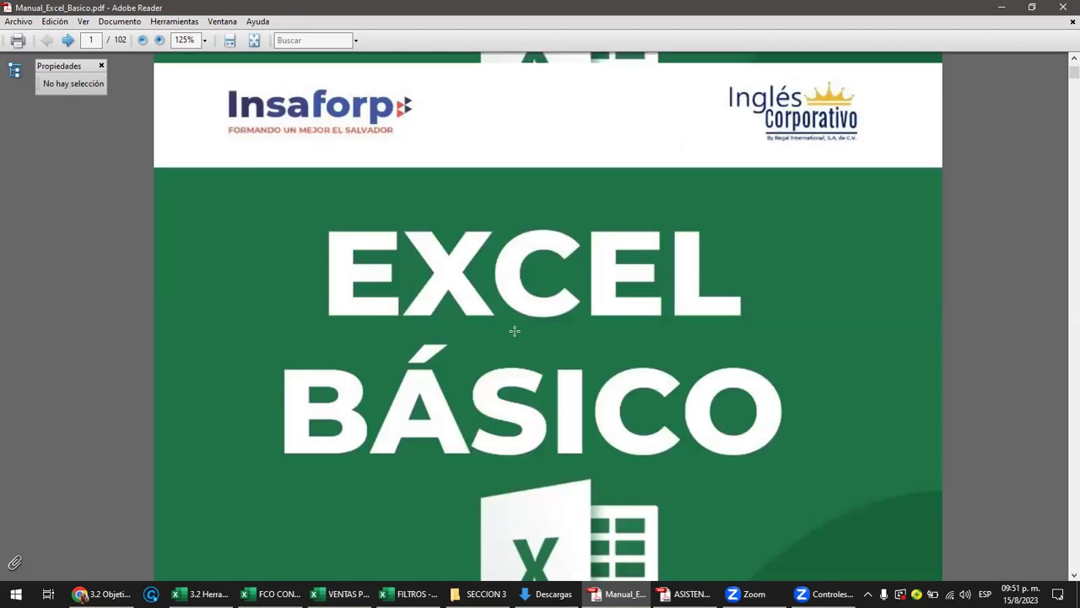
pyautogui.press('Right')
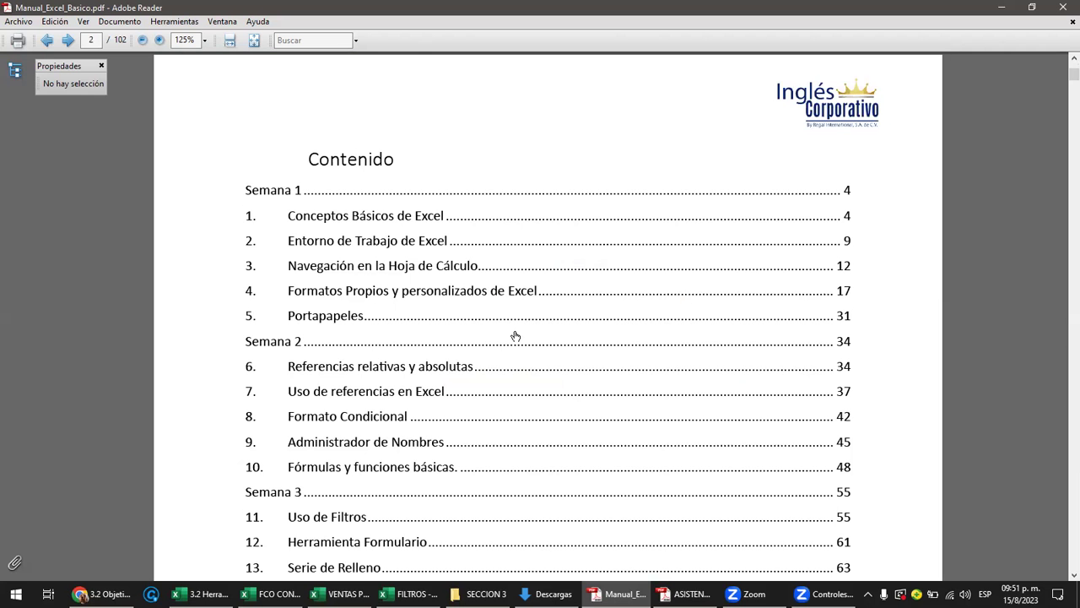
pyautogui.scroll(-5, 515, 337)
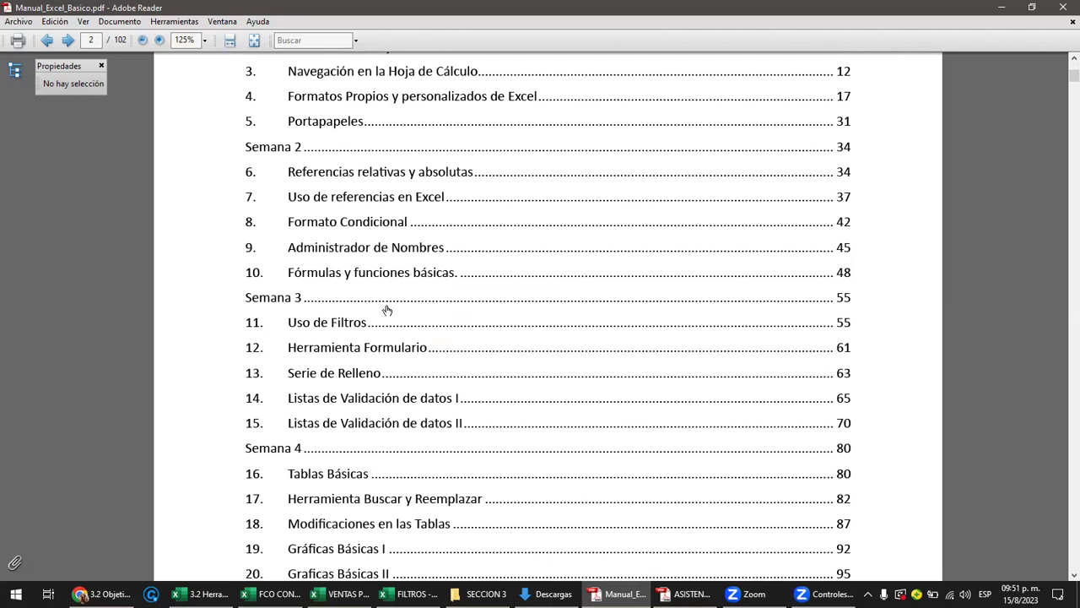
pyautogui.click(400, 351)
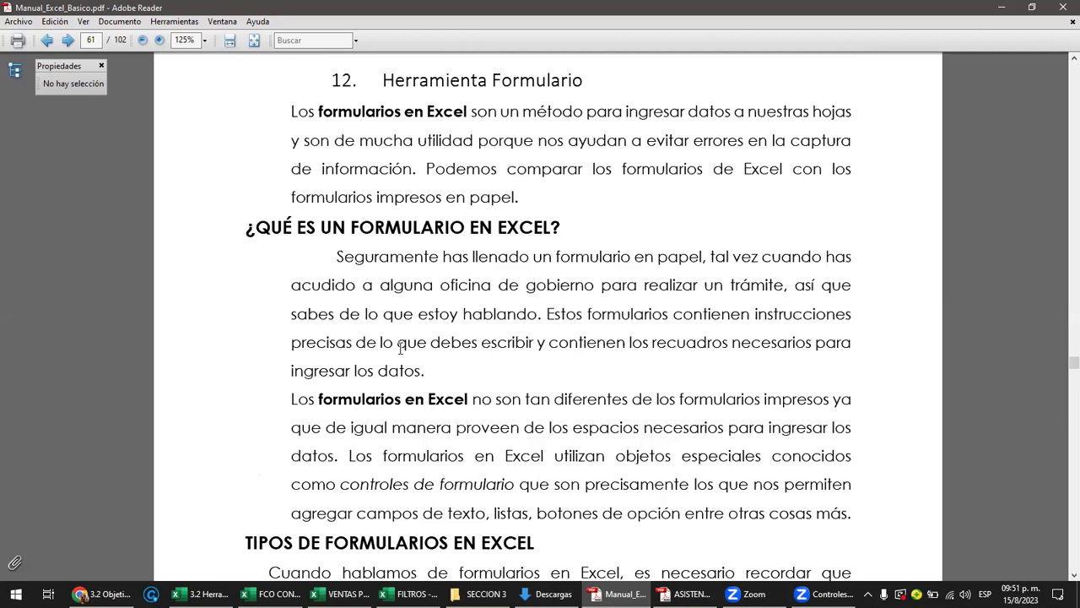
pyautogui.scroll(2, 500, 299)
pyautogui.scroll(1, 499, 299)
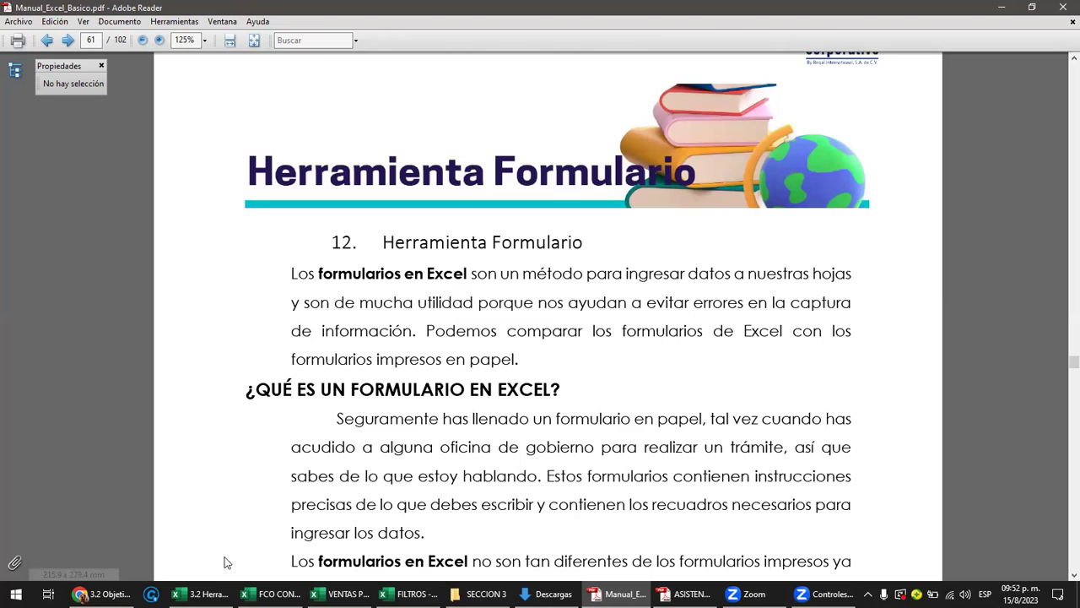
pyautogui.moveTo(102, 594)
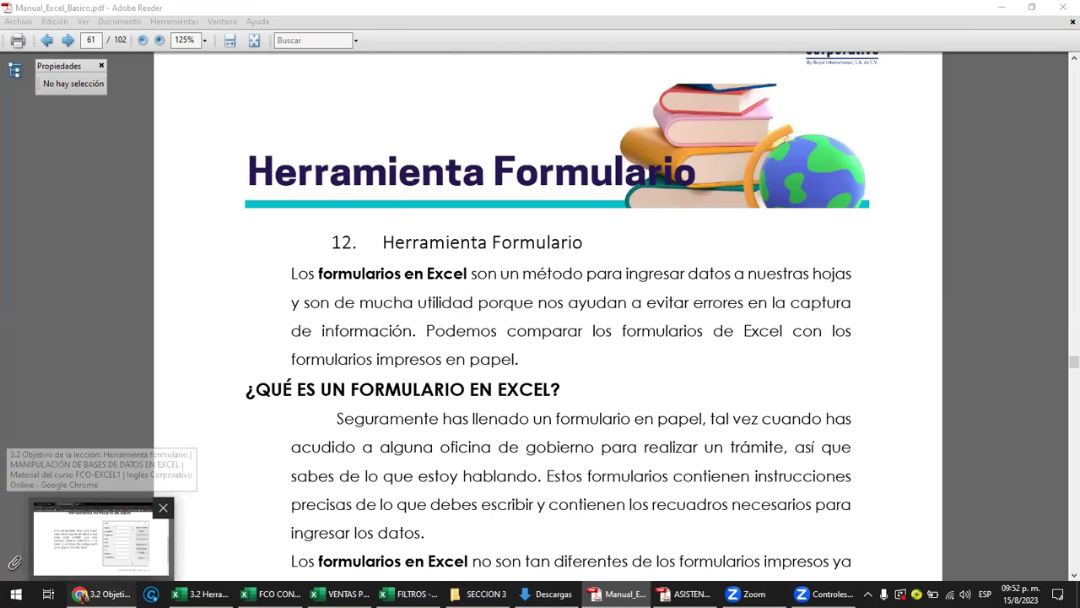
# - Bring the 3.2 lesson page to the front after briefly checking the group details email
pyautogui.click(101, 540)
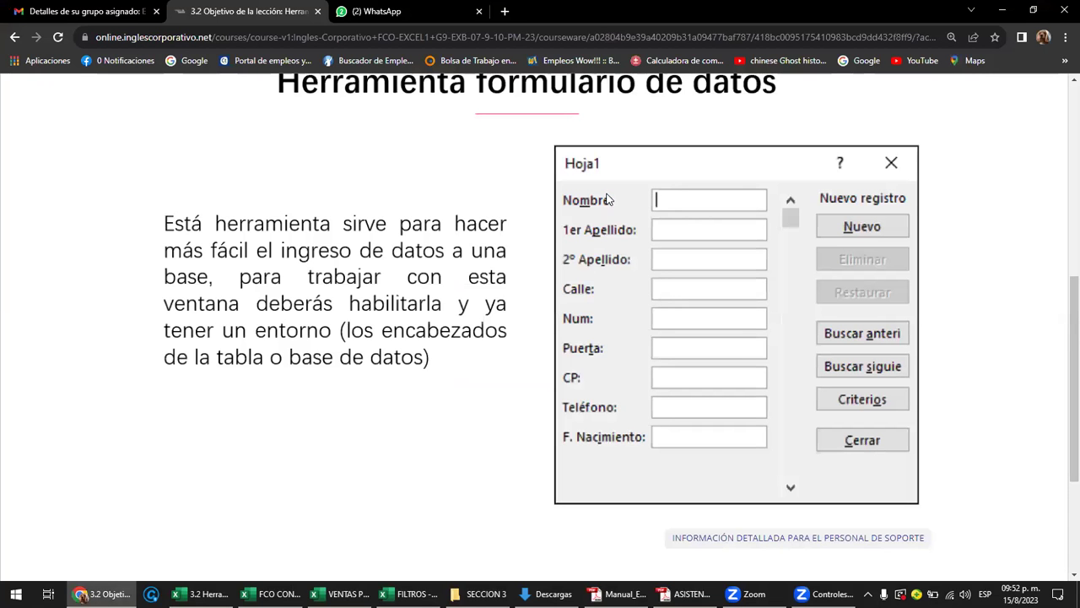
pyautogui.scroll(2, 610, 202)
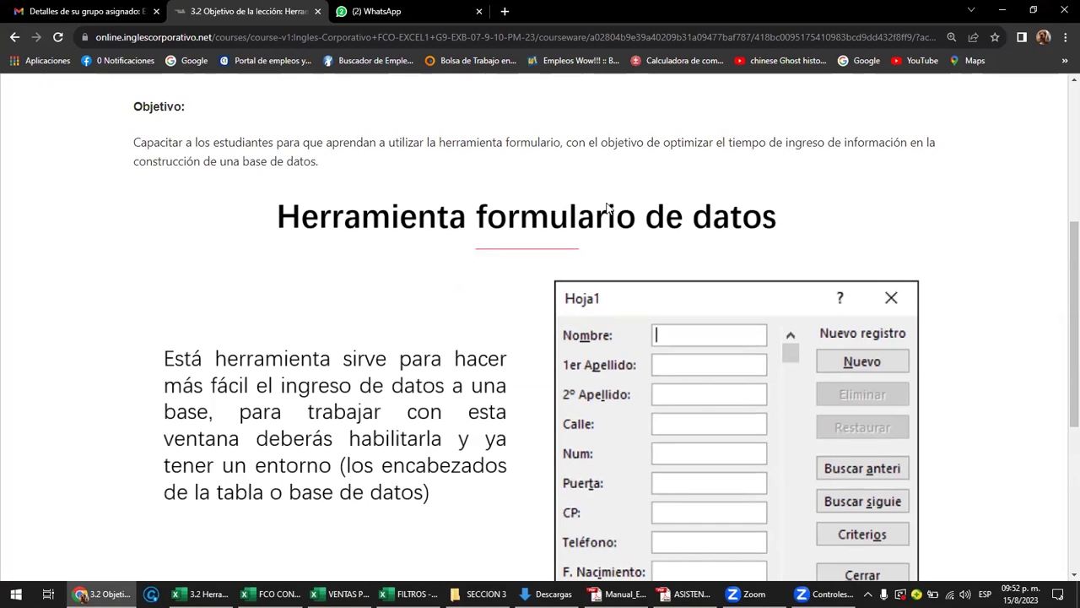
pyautogui.click(65, 11)
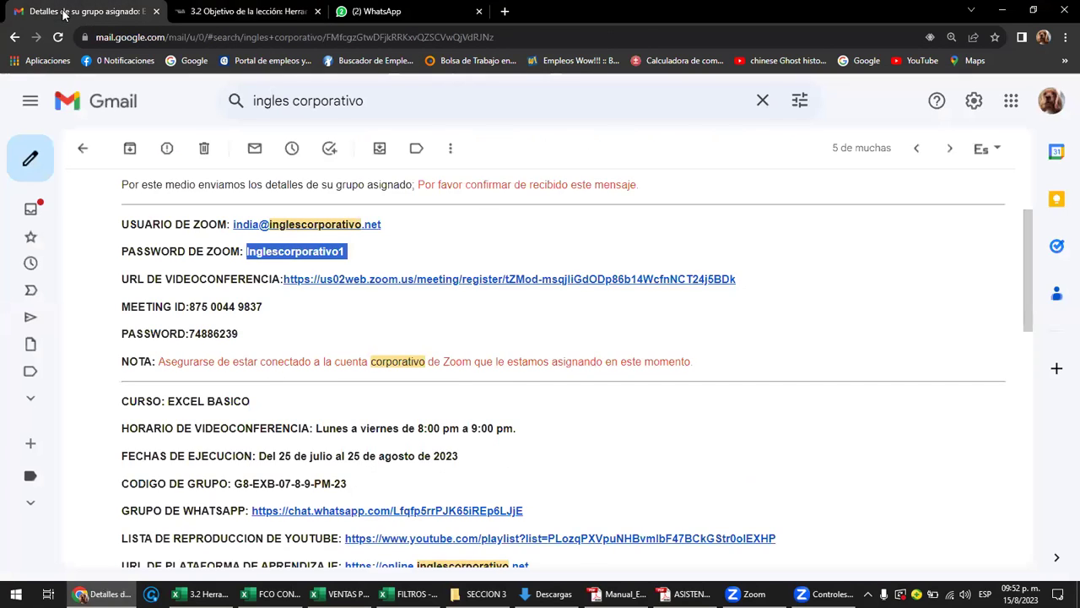
pyautogui.click(220, 12)
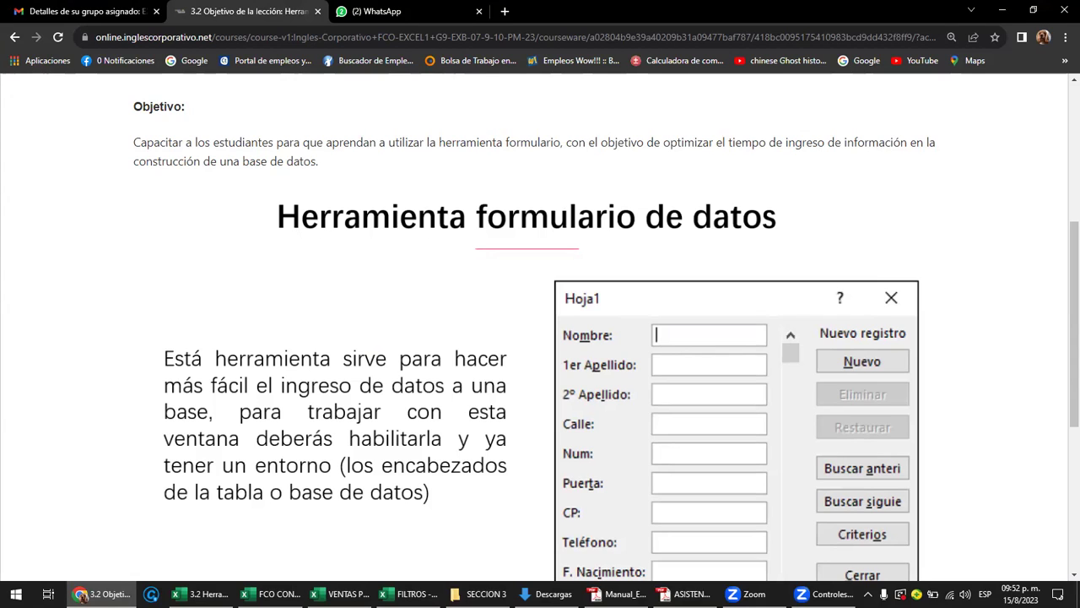
# - Scroll the lesson page and open the course's Material de apoyo tab at Sección #1
pyautogui.scroll(-2, 392, 419)
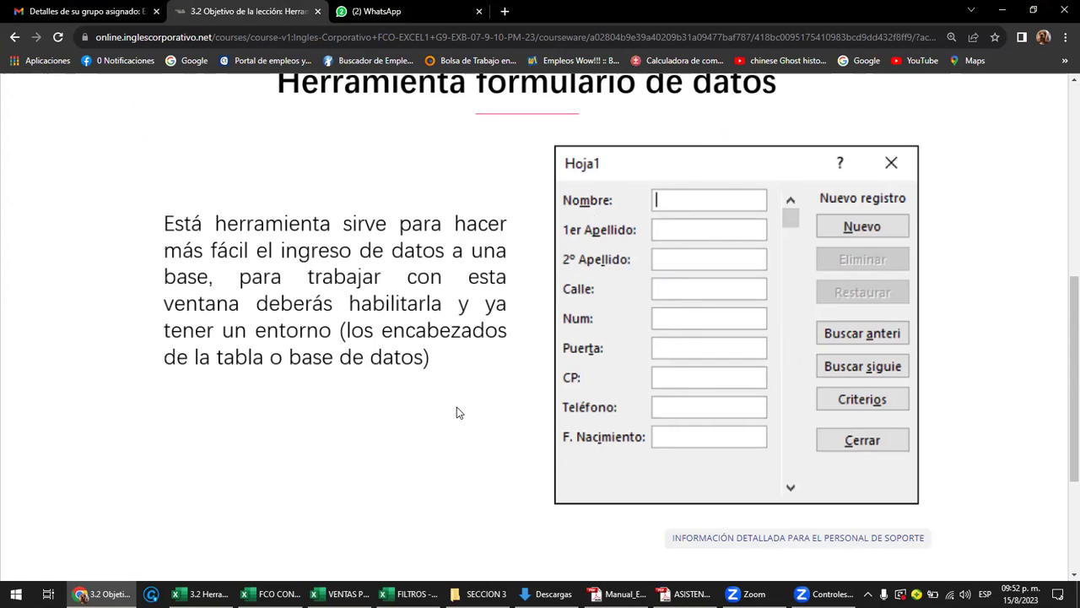
pyautogui.scroll(-1, 457, 407)
pyautogui.scroll(-1, 457, 407)
pyautogui.scroll(-1, 457, 408)
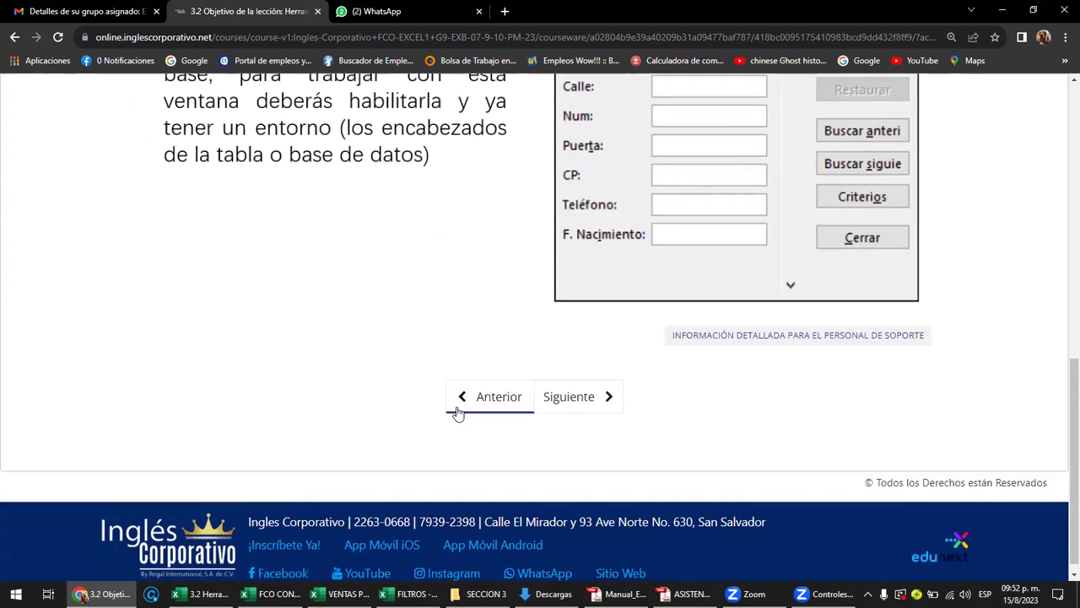
pyautogui.scroll(10, 456, 412)
pyautogui.click(449, 159)
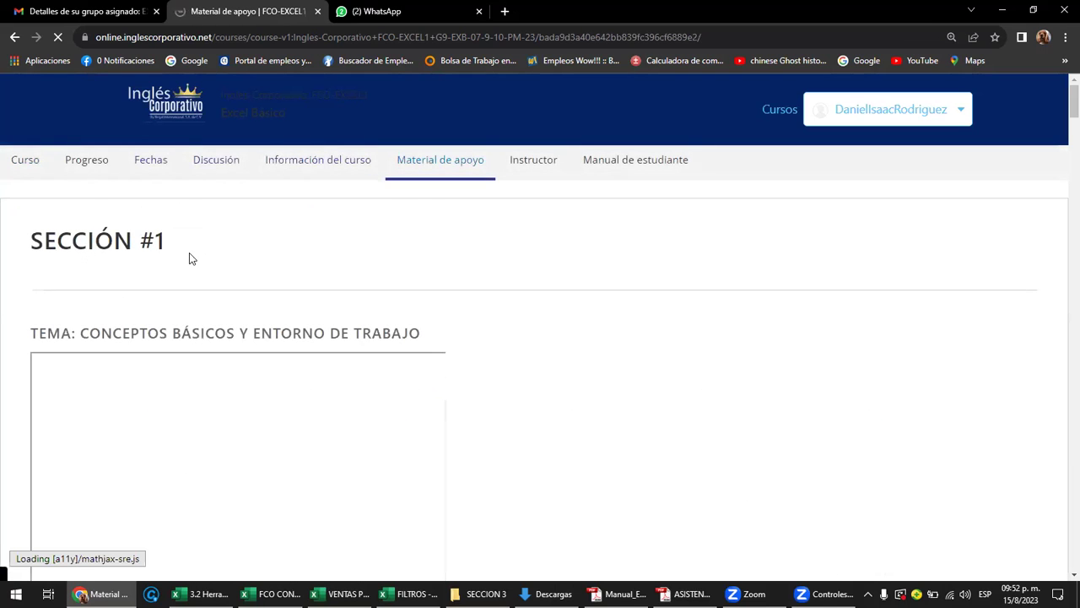
pyautogui.scroll(-5, 195, 280)
pyautogui.scroll(-5, 203, 287)
pyautogui.scroll(-5, 202, 287)
pyautogui.scroll(-4, 202, 287)
pyautogui.scroll(-4, 200, 286)
pyautogui.scroll(-5, 200, 285)
pyautogui.scroll(-3, 200, 290)
pyautogui.scroll(-3, 200, 290)
pyautogui.scroll(-2, 200, 289)
pyautogui.scroll(-2, 200, 289)
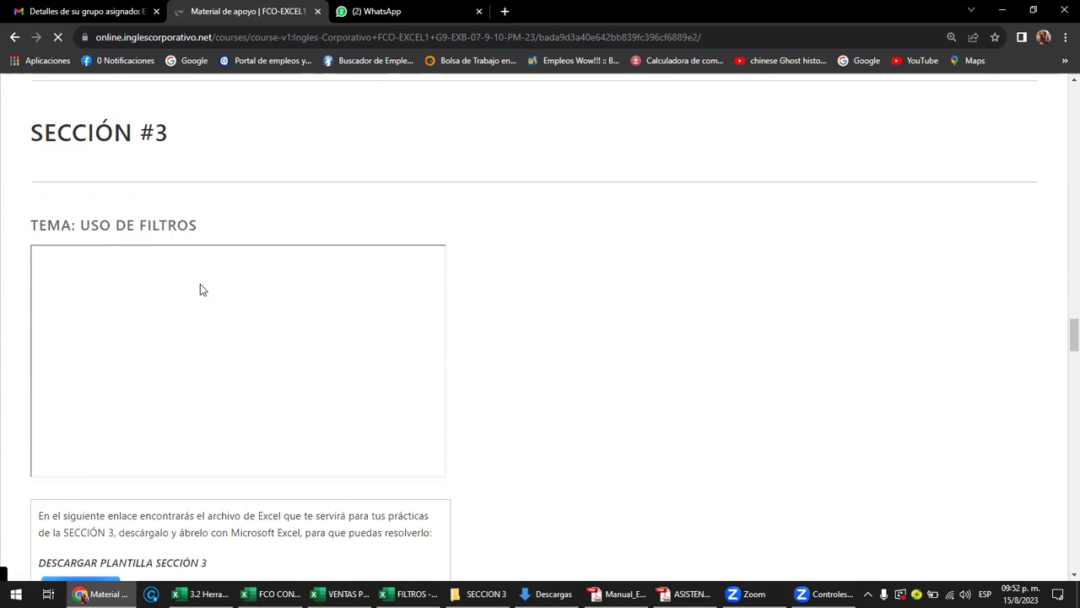
pyautogui.scroll(-1, 200, 284)
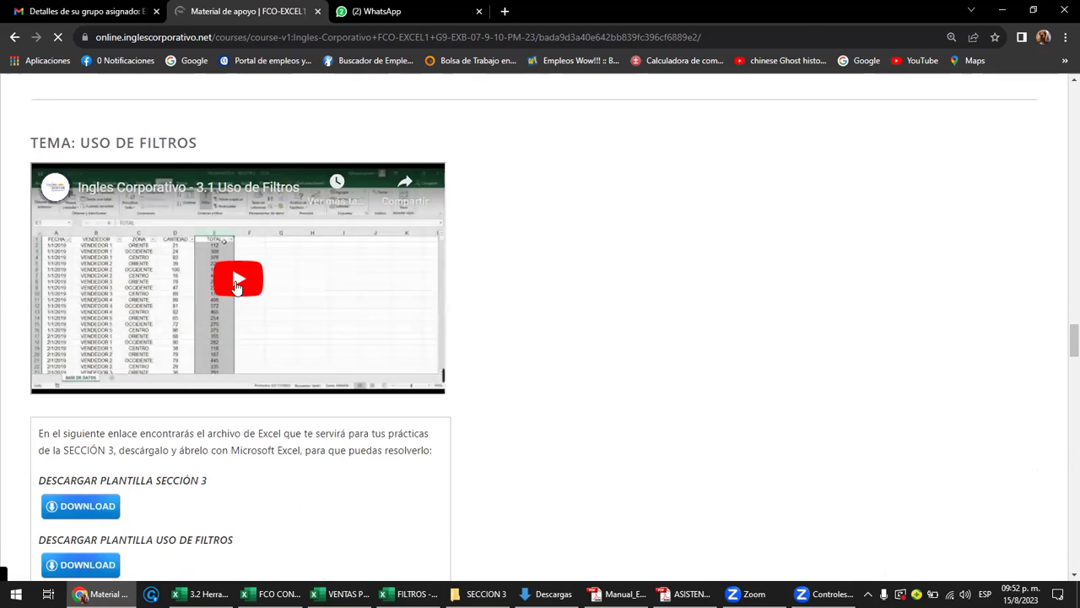
pyautogui.click(240, 283)
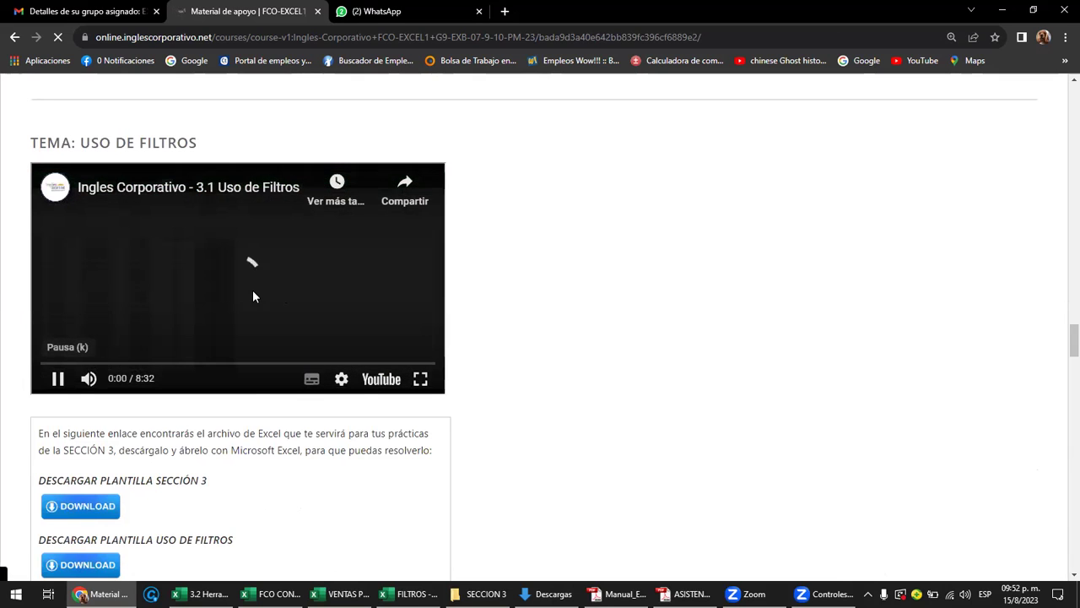
pyautogui.click(58, 379)
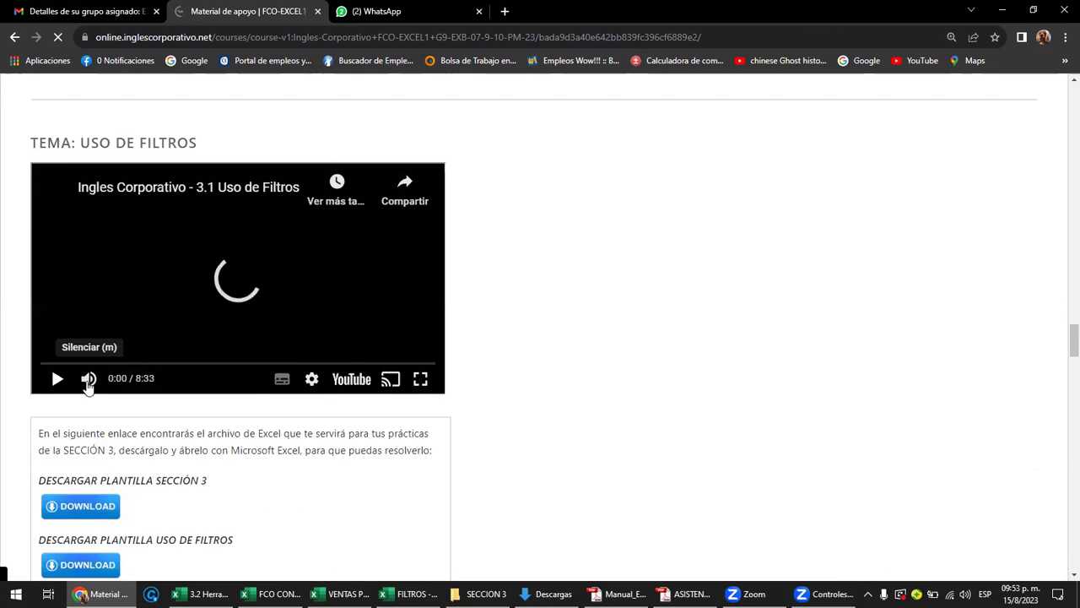
pyautogui.click(57, 379)
pyautogui.scroll(-2, 67, 371)
pyautogui.scroll(-2, 77, 366)
pyautogui.scroll(-3, 77, 367)
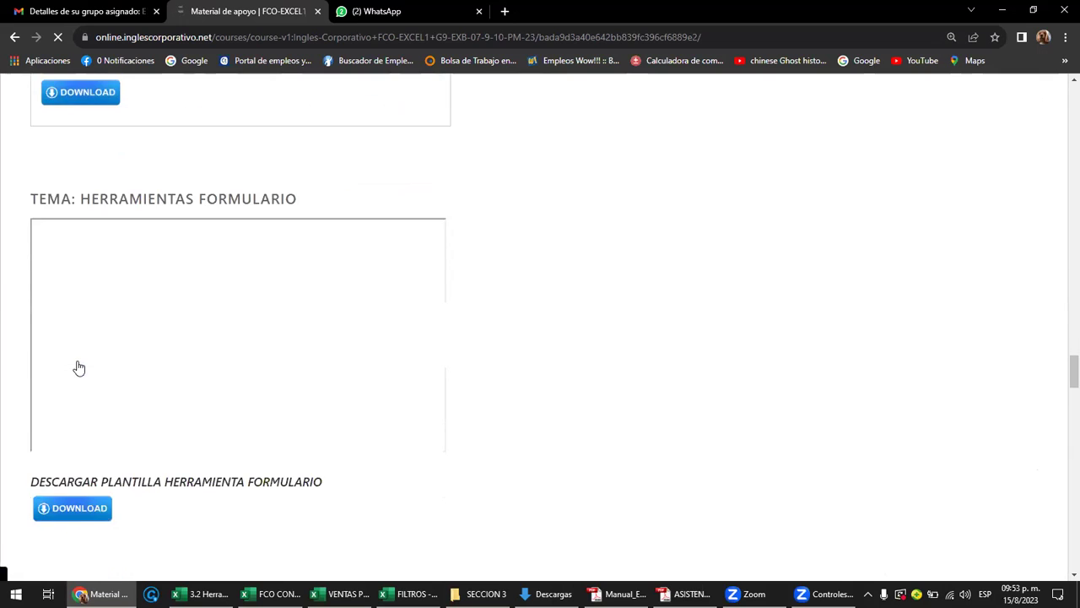
pyautogui.scroll(-1, 154, 308)
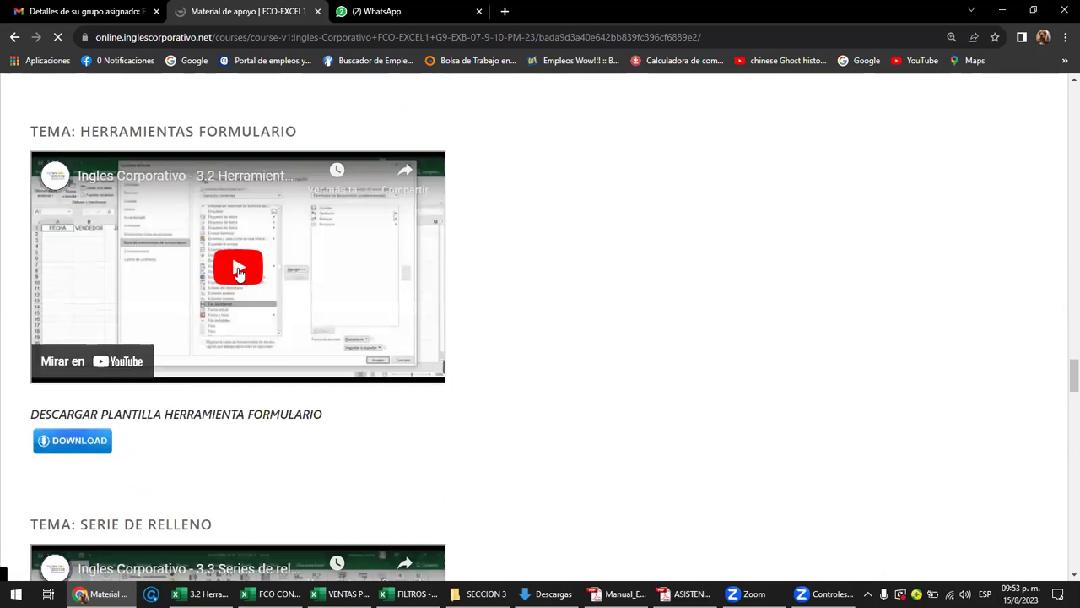
pyautogui.click(238, 267)
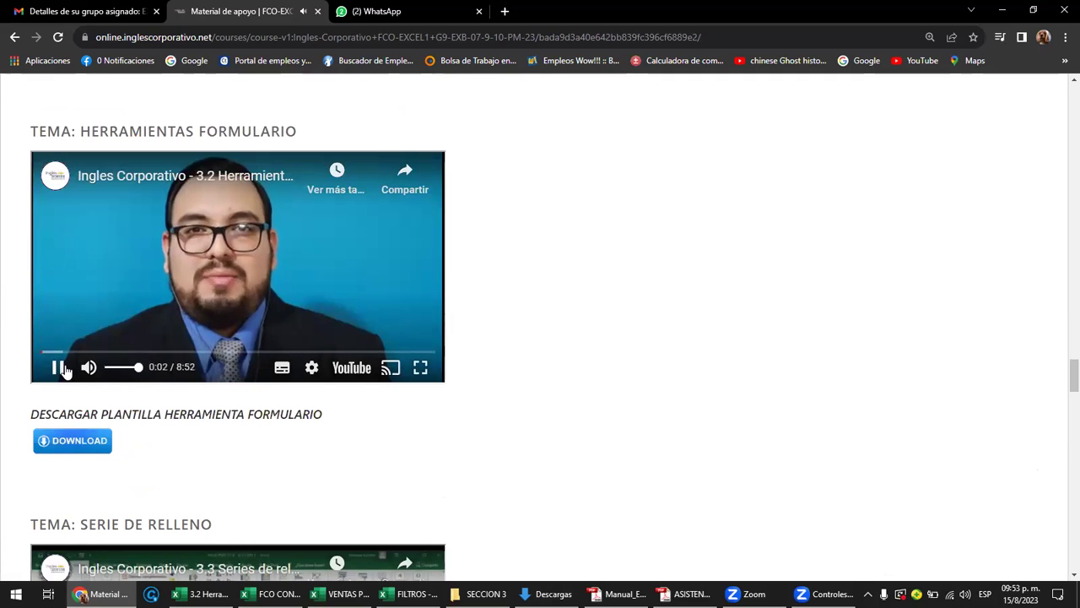
pyautogui.scroll(5, 110, 253)
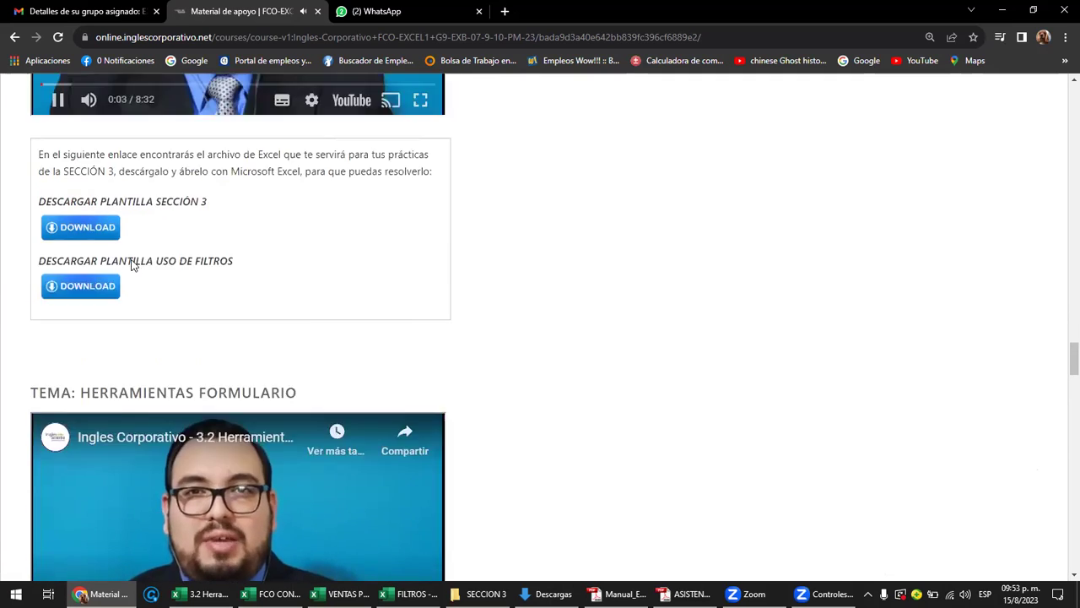
pyautogui.click(58, 243)
pyautogui.scroll(-3, 212, 314)
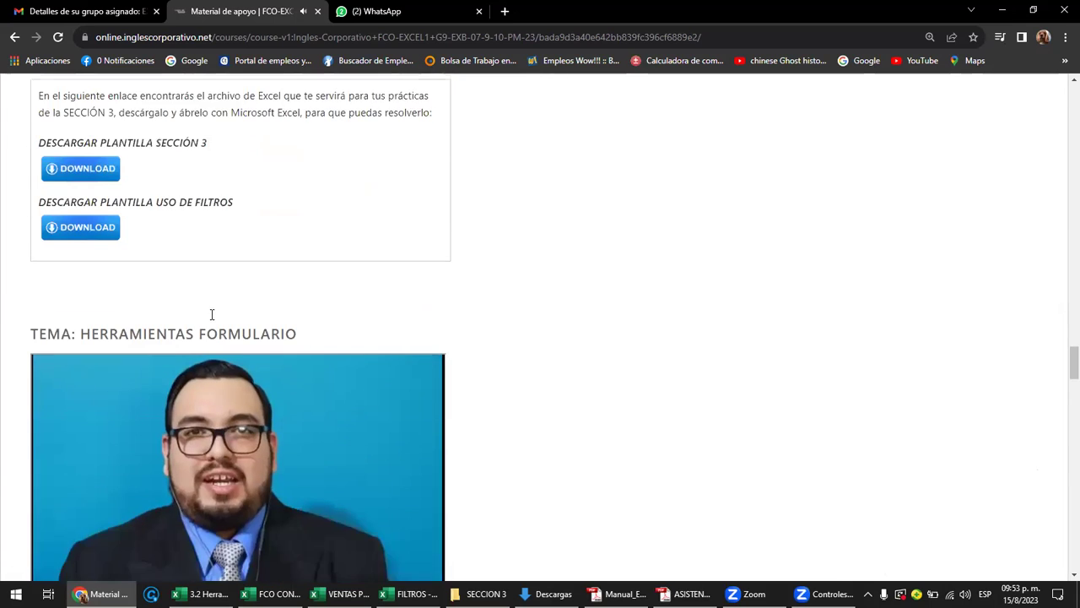
pyautogui.scroll(-2, 216, 332)
pyautogui.click(270, 351)
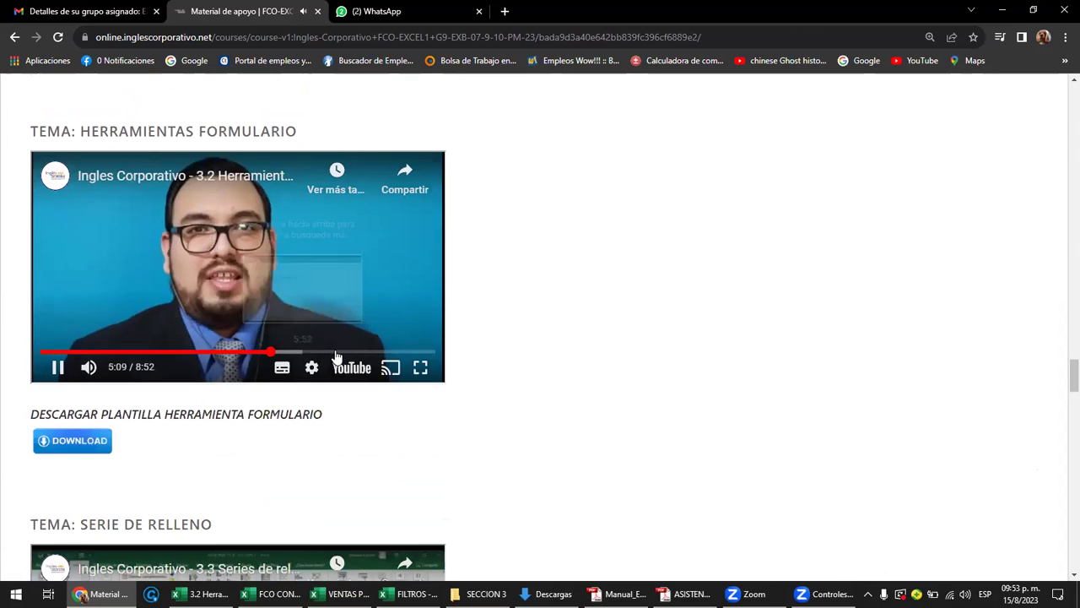
pyautogui.click(372, 351)
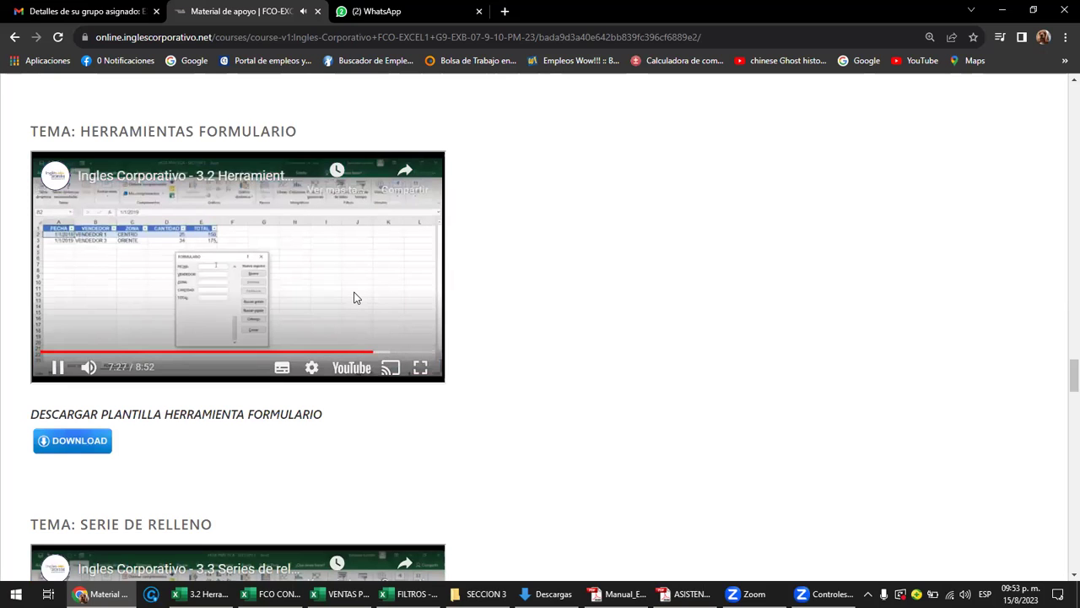
pyautogui.click(355, 297)
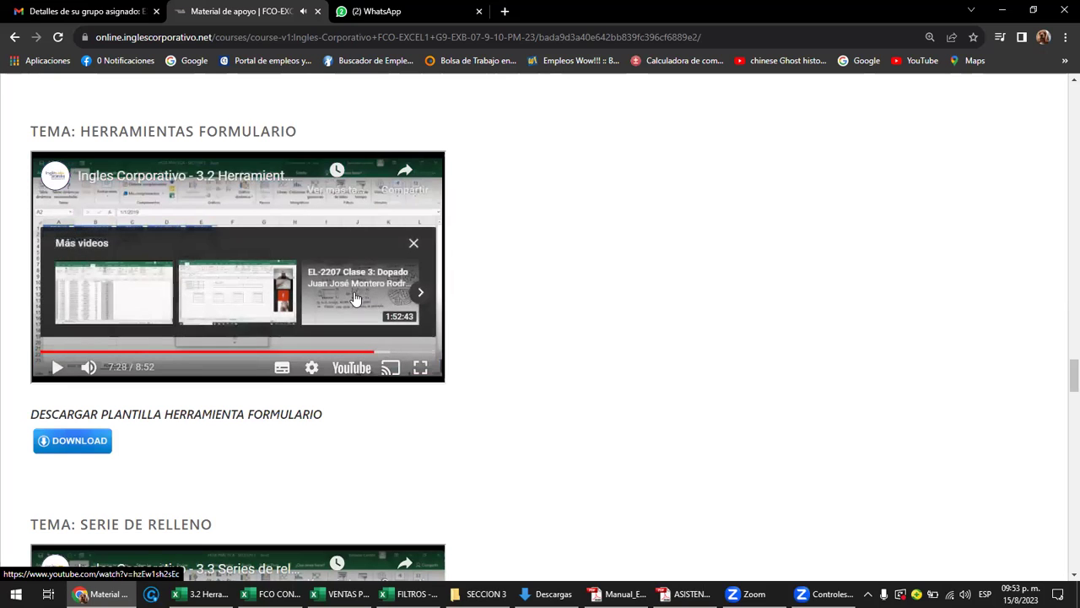
pyautogui.scroll(-2, 602, 353)
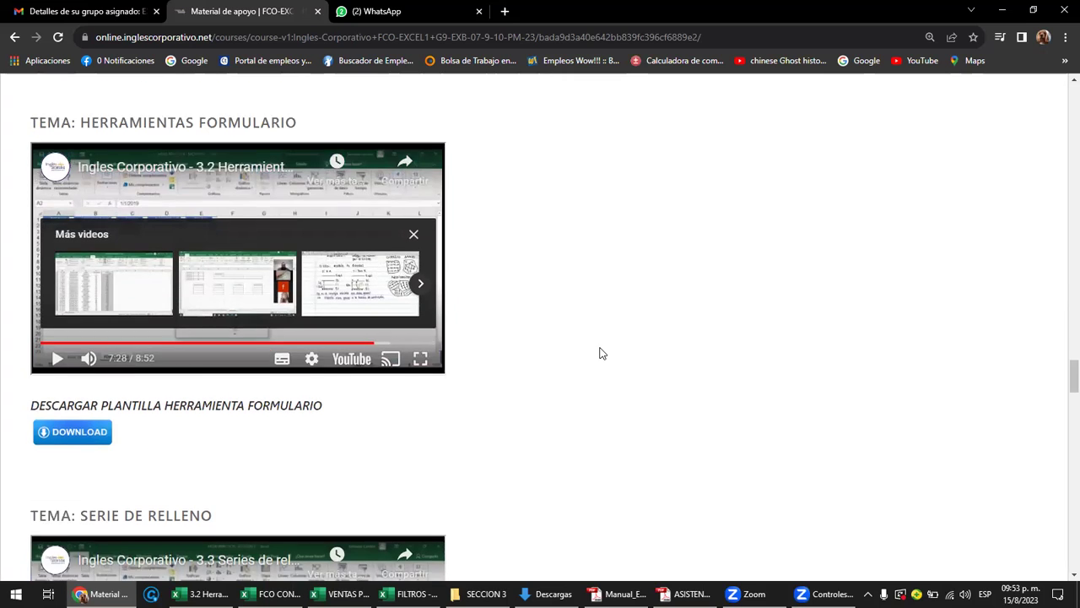
pyautogui.scroll(-2, 602, 353)
pyautogui.scroll(1, 601, 352)
pyautogui.scroll(1, 602, 353)
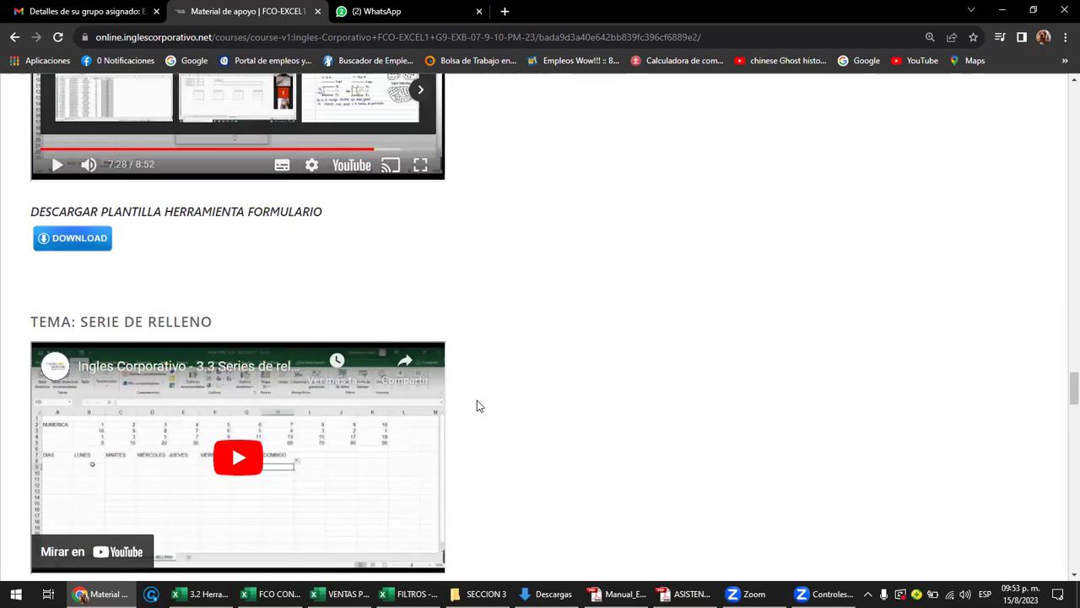
pyautogui.scroll(10, 477, 406)
pyautogui.scroll(10, 476, 406)
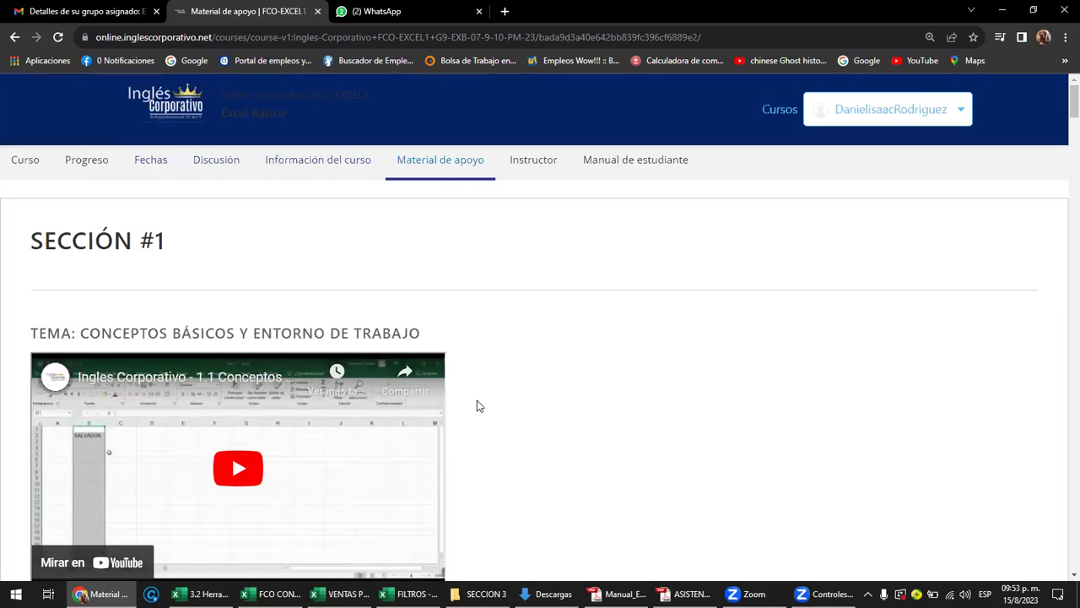
# - Go through the course outline to Sección 3's database manipulation unit and open 3.3 Laboratorio 7
pyautogui.click(21, 160)
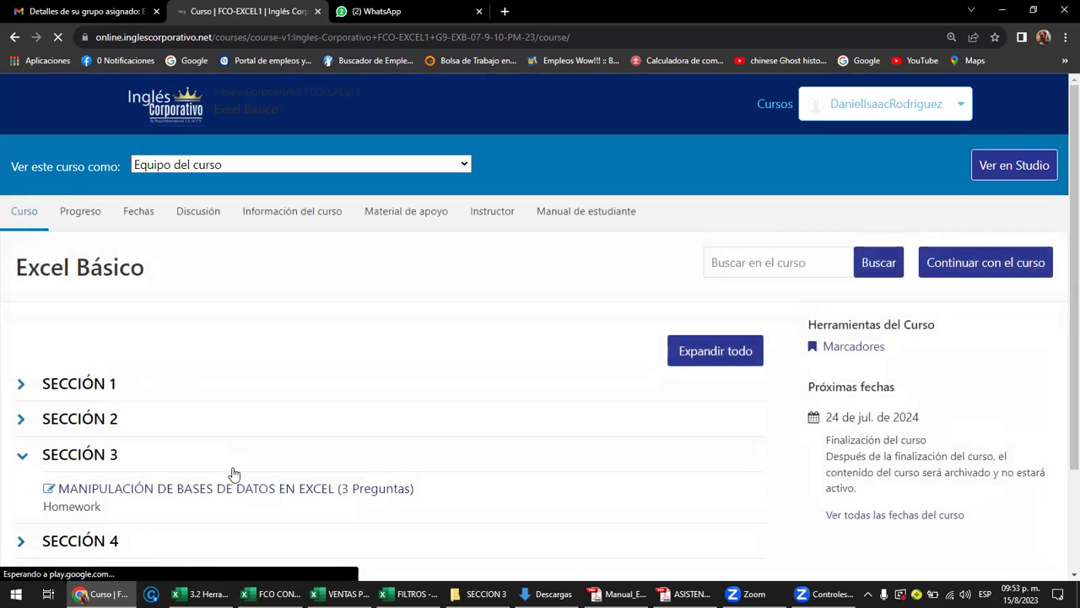
pyautogui.click(169, 493)
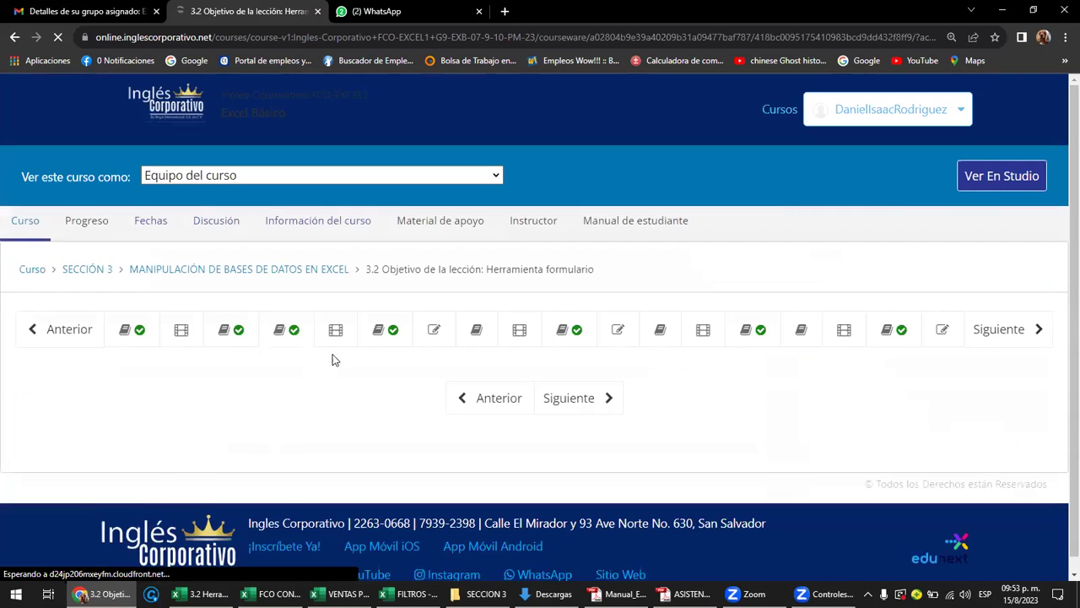
pyautogui.click(435, 332)
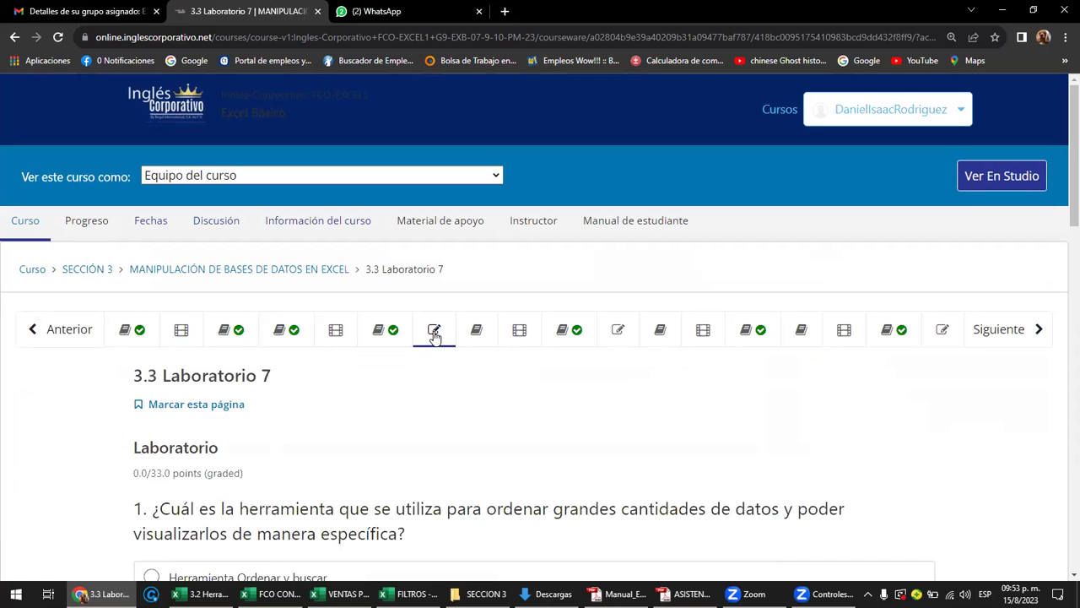
# - Read through Laboratorio 7's graded quiz questions, starting with the one on sorting data
pyautogui.scroll(-3, 434, 336)
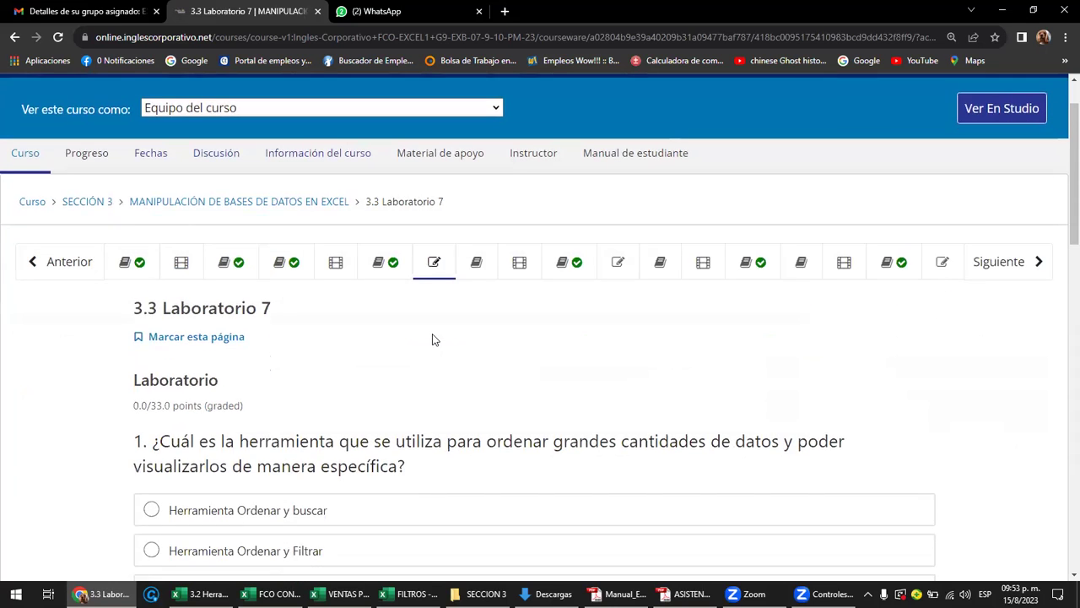
pyautogui.scroll(-1, 432, 338)
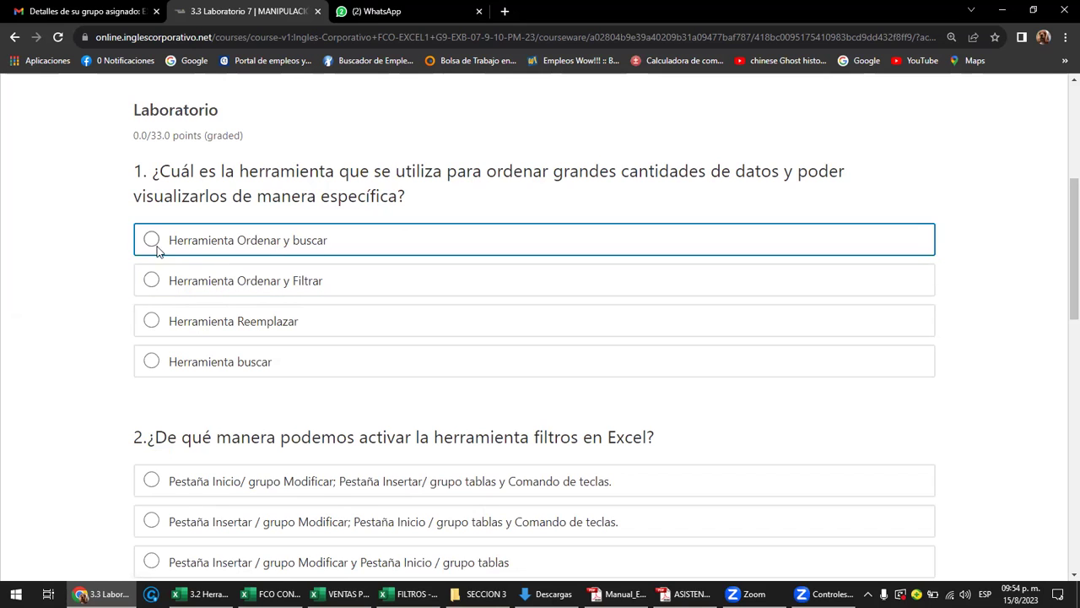
pyautogui.scroll(-3, 165, 296)
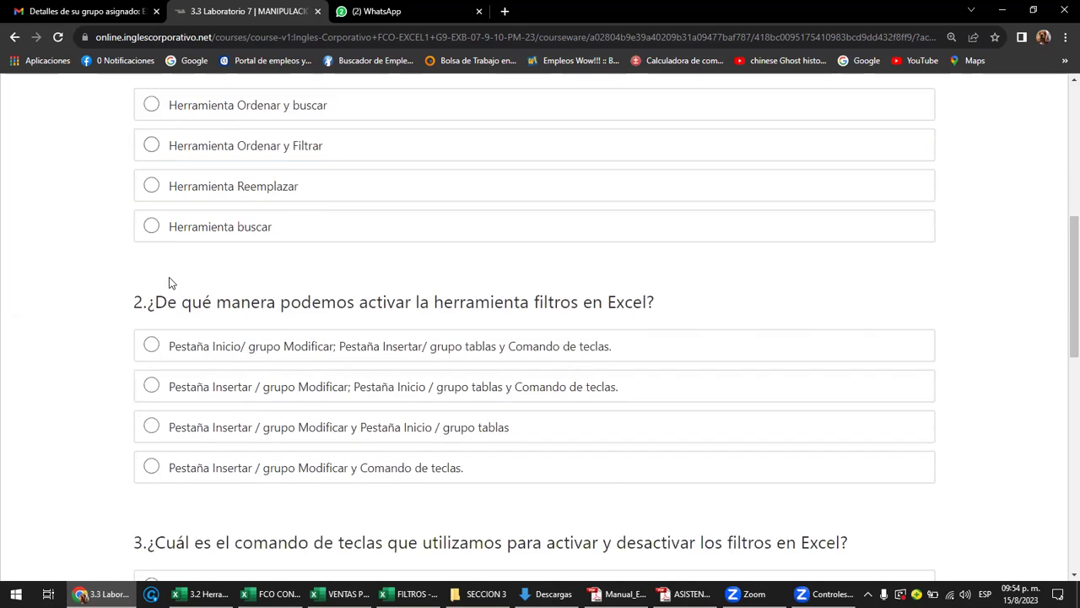
pyautogui.scroll(-3, 169, 280)
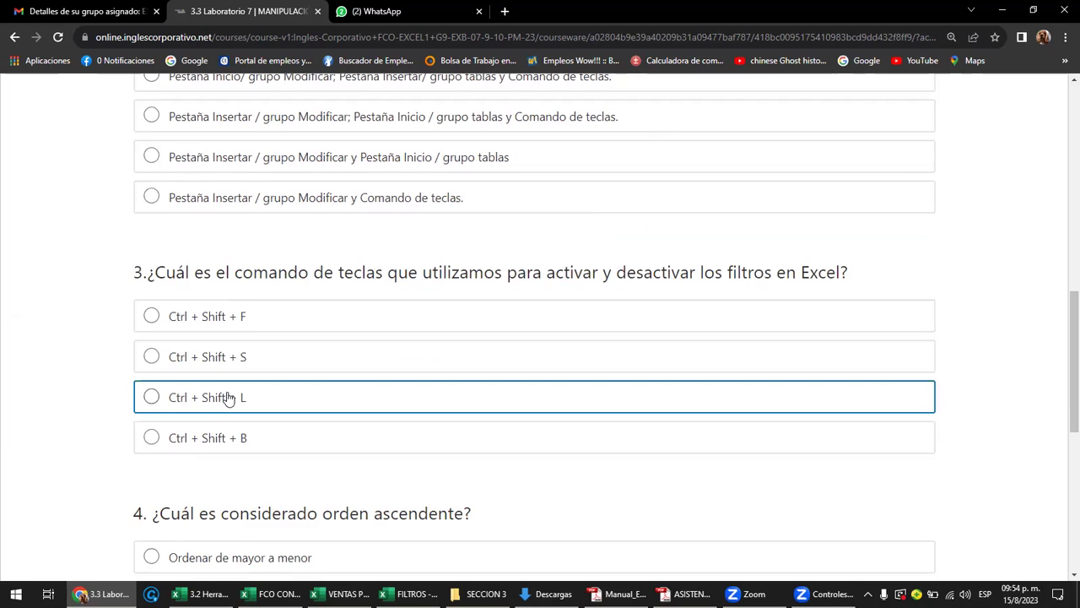
pyautogui.scroll(-1, 228, 398)
pyautogui.scroll(-2, 228, 398)
pyautogui.scroll(-1, 230, 397)
pyautogui.scroll(-1, 233, 396)
pyautogui.scroll(1, 232, 396)
pyautogui.scroll(8, 232, 397)
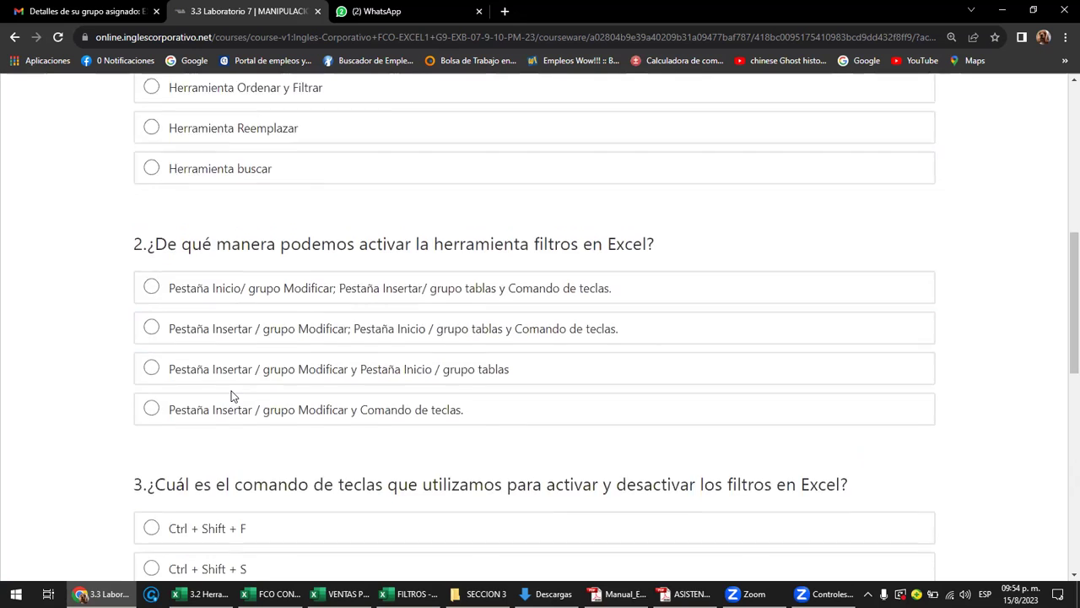
pyautogui.scroll(7, 232, 397)
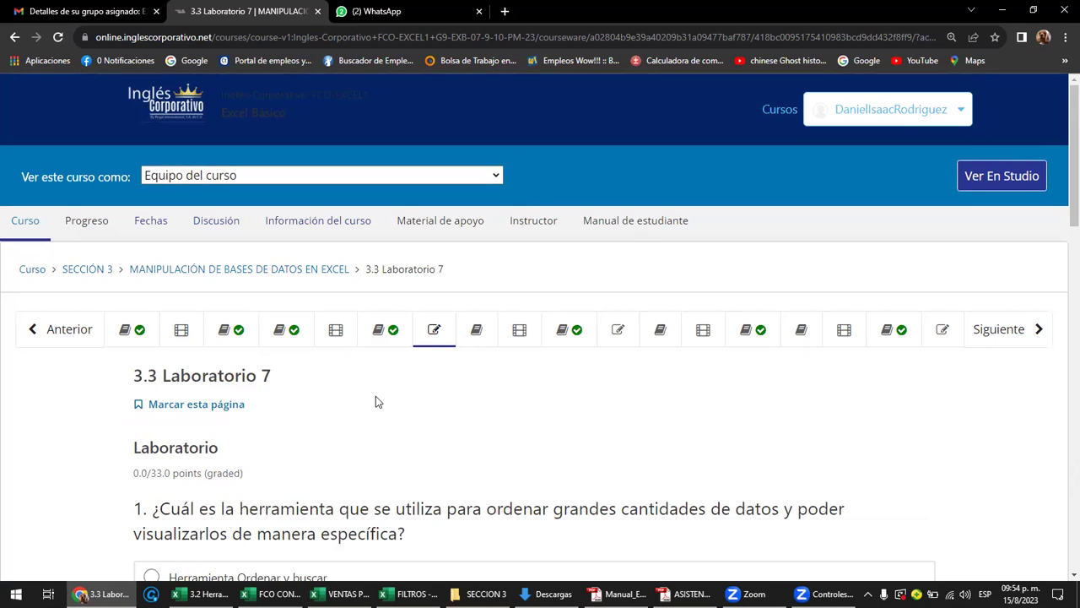
pyautogui.scroll(-2, 375, 395)
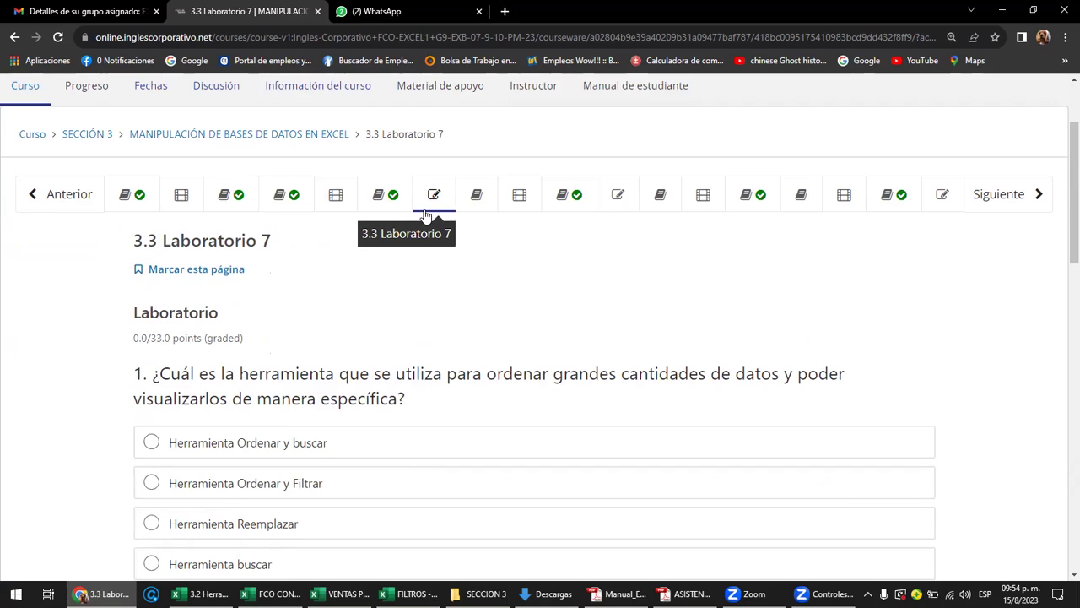
# - Open 3.5 Laboratorio 8, highlight 'listas personalizadas' in question 1, and review its questions
pyautogui.click(617, 195)
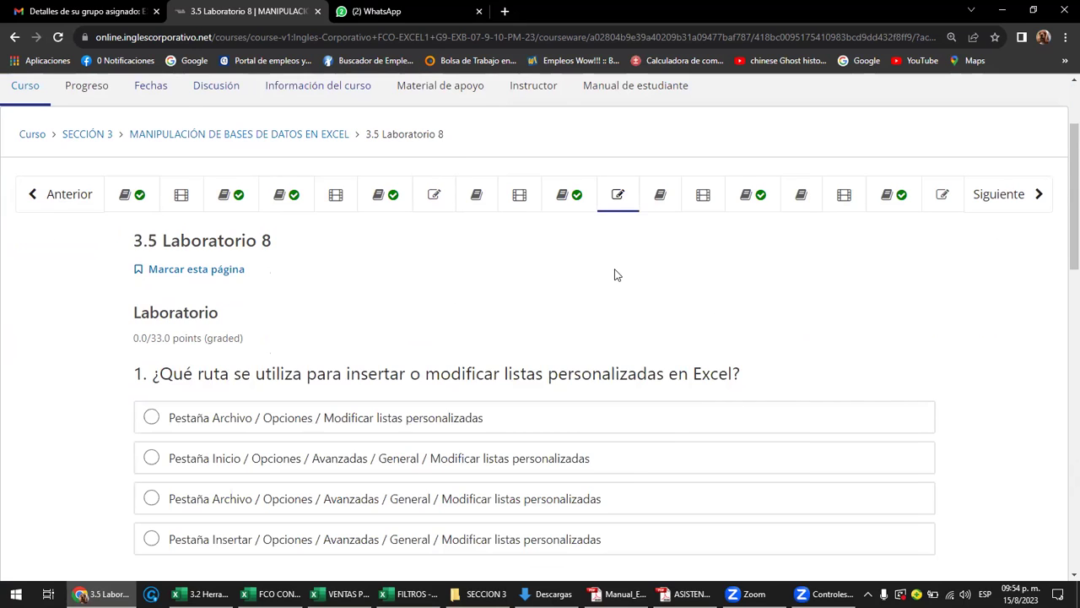
pyautogui.scroll(-2, 614, 273)
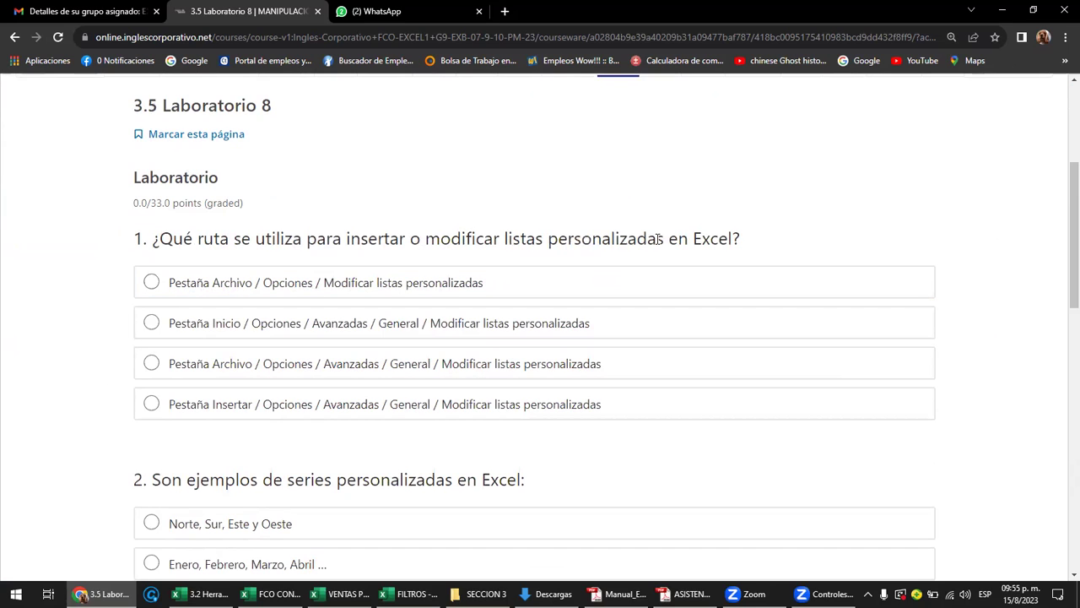
pyautogui.moveTo(665, 238); pyautogui.dragTo(505, 231)
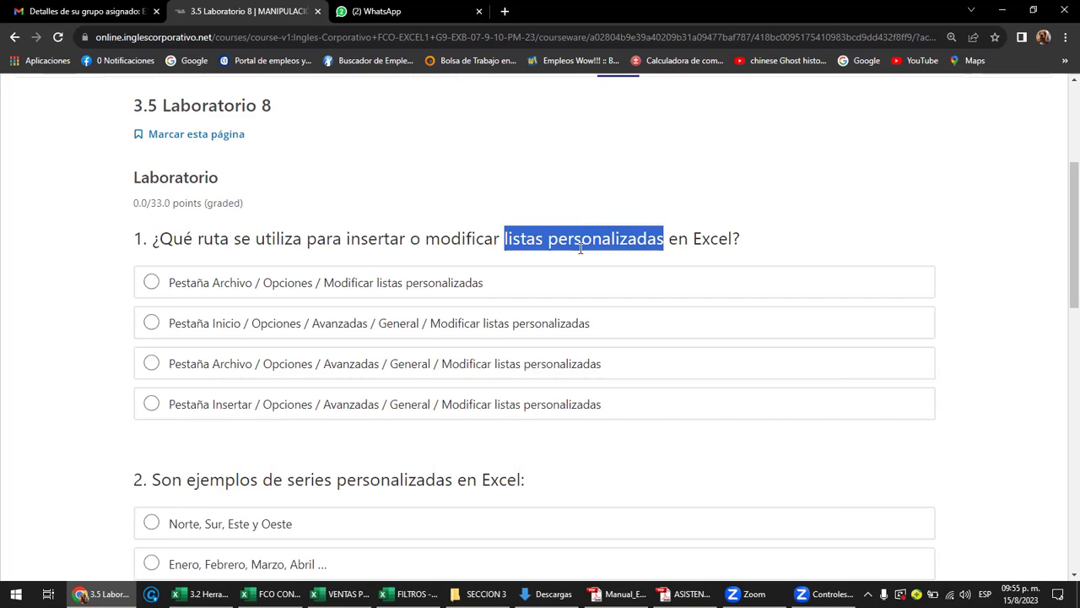
pyautogui.scroll(-2, 578, 249)
pyautogui.scroll(-2, 574, 253)
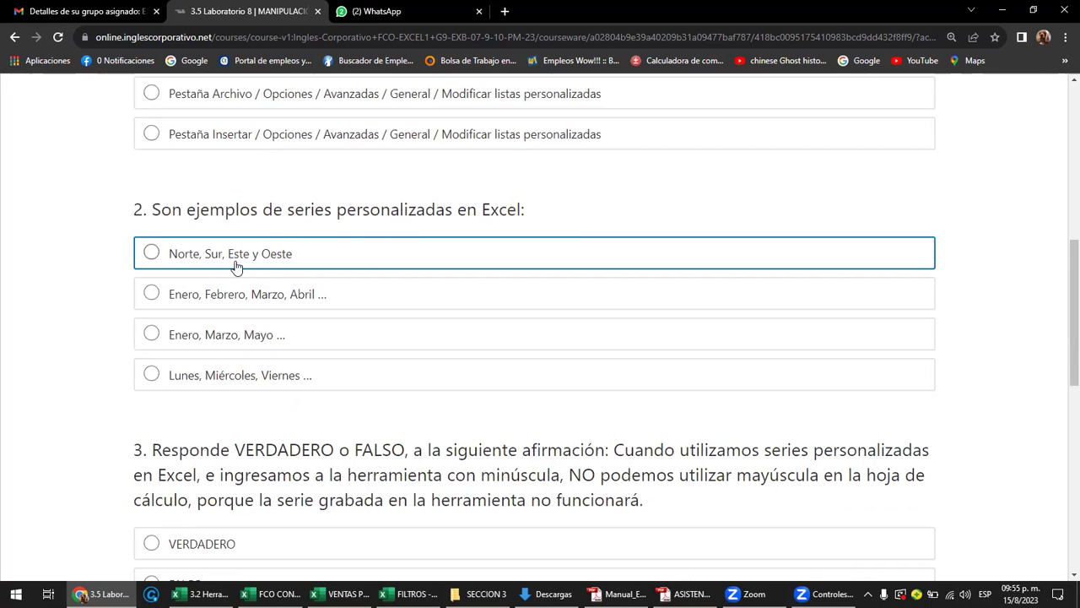
pyautogui.scroll(-1, 285, 264)
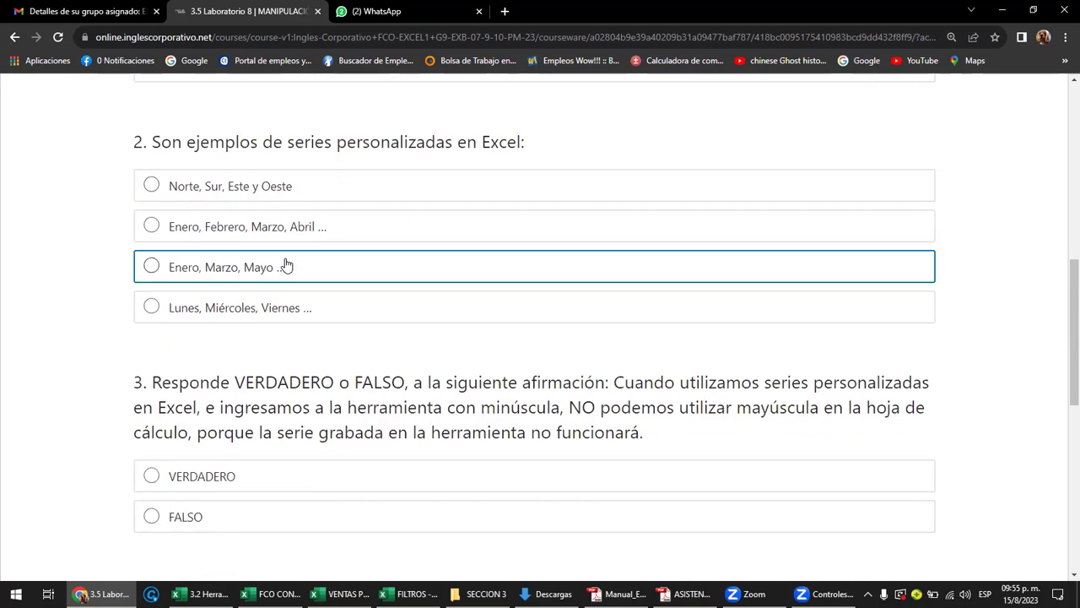
pyautogui.scroll(-2, 286, 263)
pyautogui.scroll(-1, 285, 264)
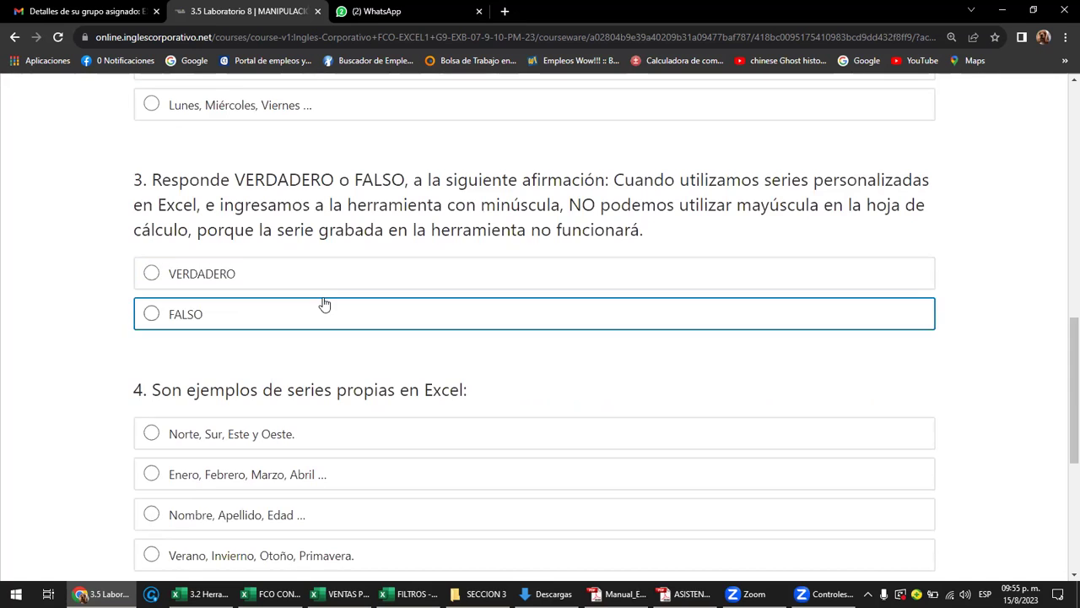
pyautogui.scroll(3, 323, 304)
pyautogui.scroll(3, 323, 304)
pyautogui.scroll(3, 323, 304)
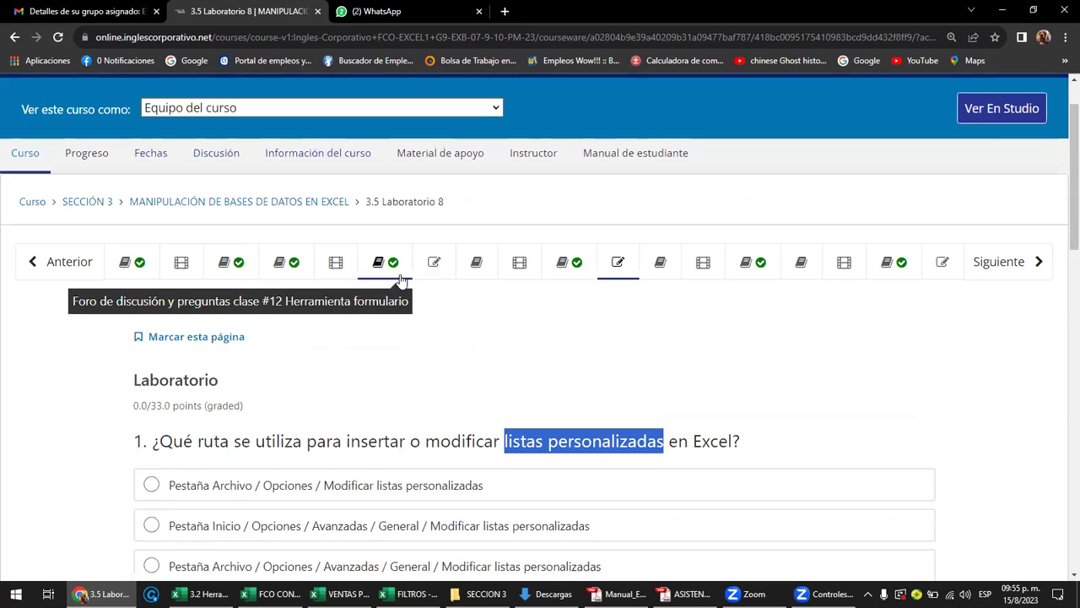
# - Return to the 3.3 Laboratorio 7 quiz from the unit navigation bar
pyautogui.click(433, 265)
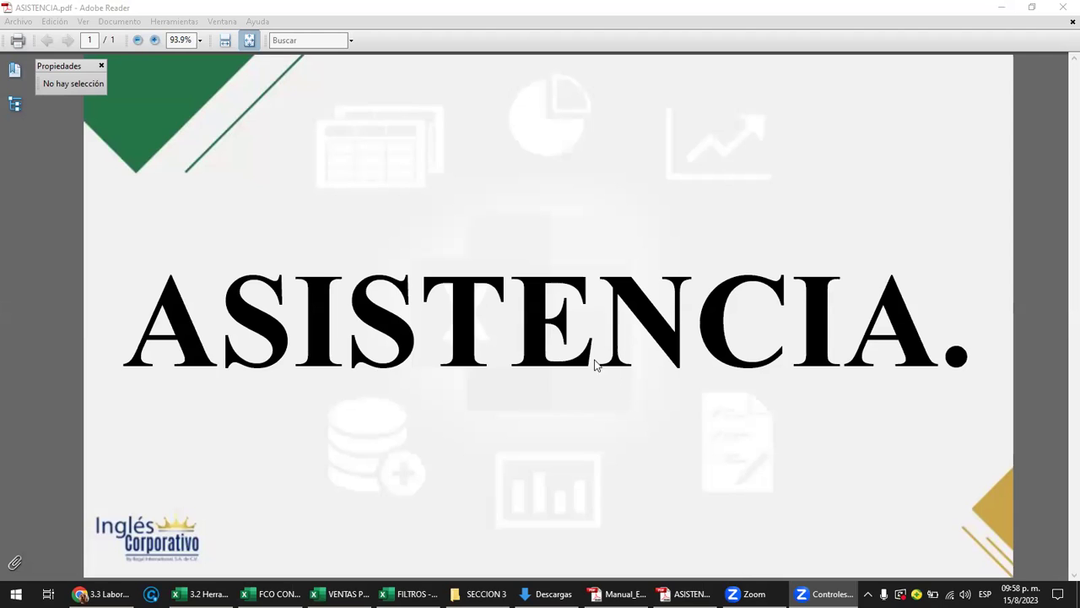
# - Bring the ASISTENCIA PDF forward, then switch to the FILTROS workbook from the Excel taskbar
pyautogui.click(569, 324)
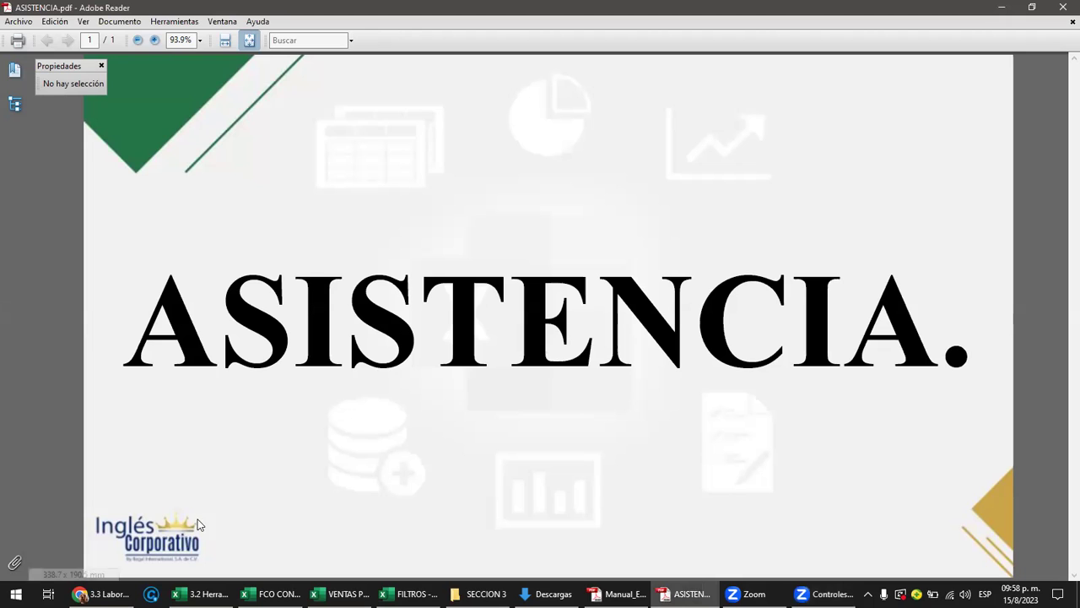
pyautogui.click(270, 593)
pyautogui.moveTo(272, 593)
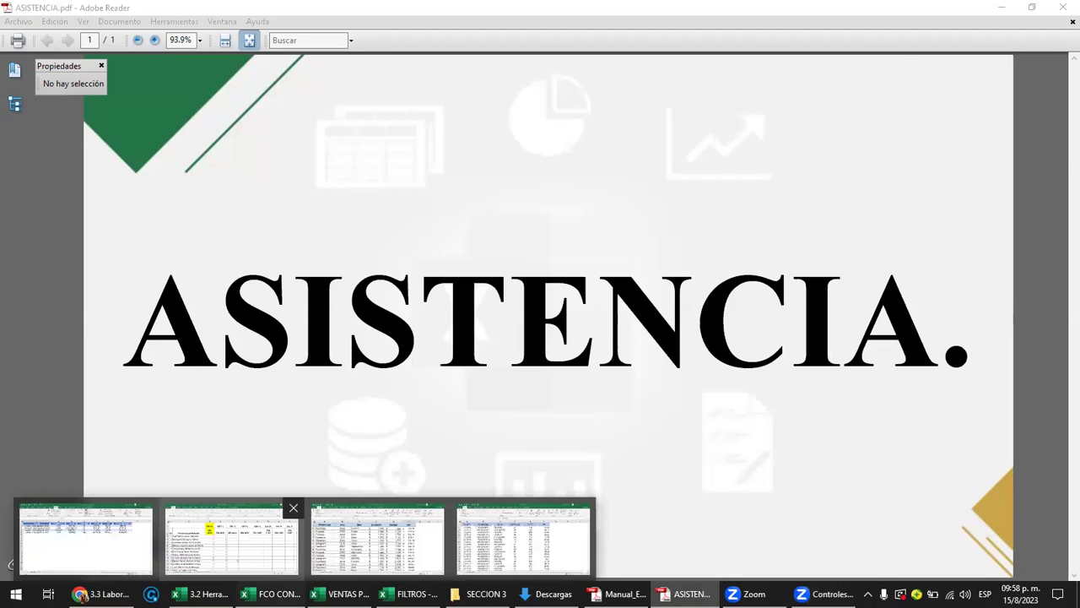
pyautogui.click(473, 515)
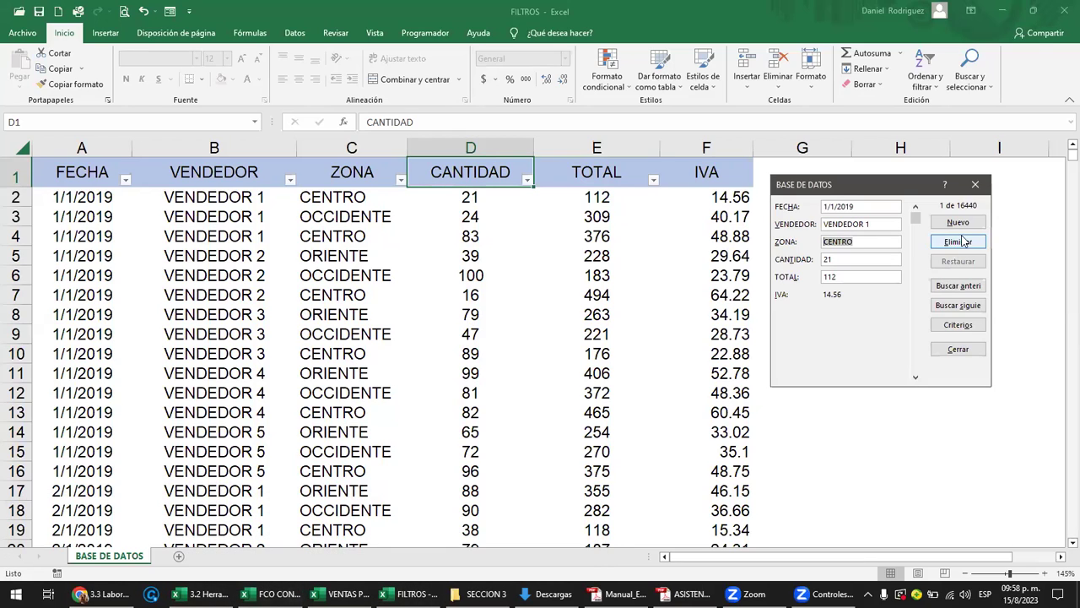
# - Close the BASE DE DATOS form and the FILTROS workbook without saving
pyautogui.click(975, 184)
pyautogui.click(1065, 10)
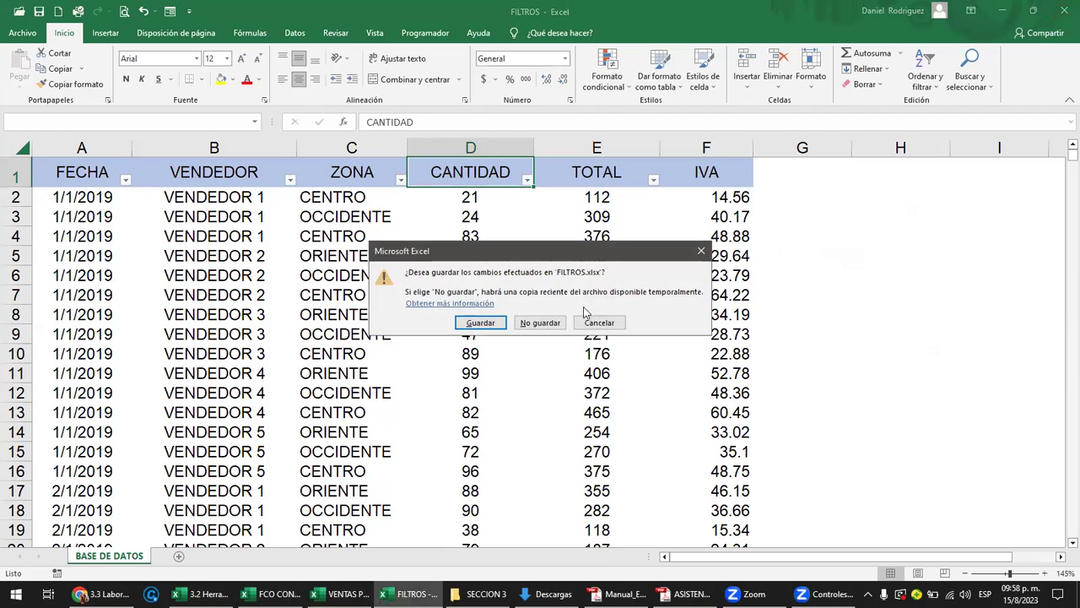
pyautogui.click(540, 323)
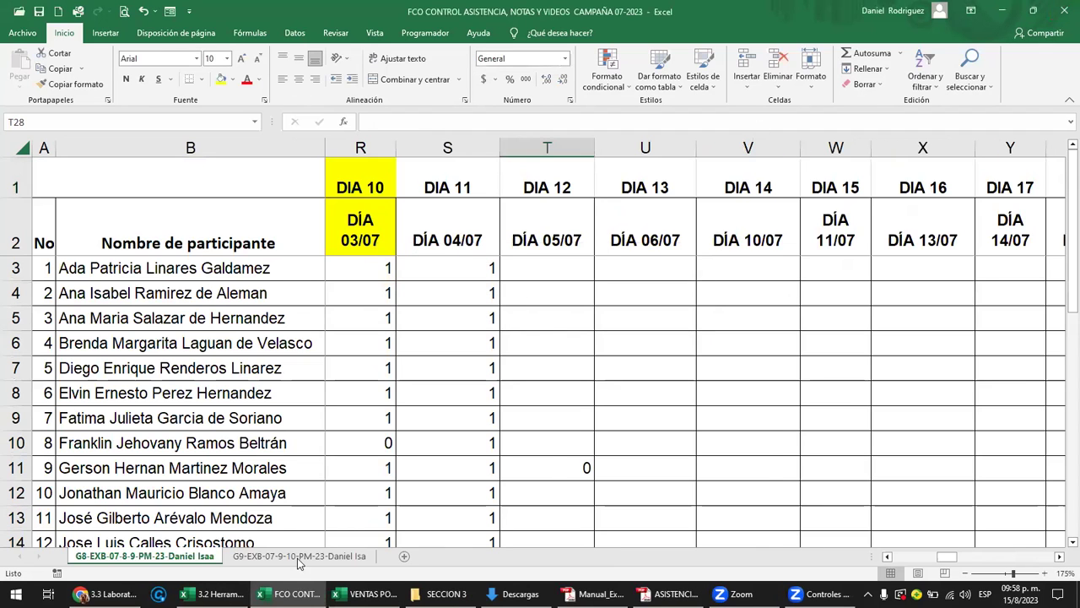
# - Switch to the G9-EXB attendance sheet and select the first participant's DÍA 15/08 cell
pyautogui.click(299, 558)
pyautogui.scroll(1, 525, 320)
pyautogui.click(681, 216)
pyautogui.press('Right')
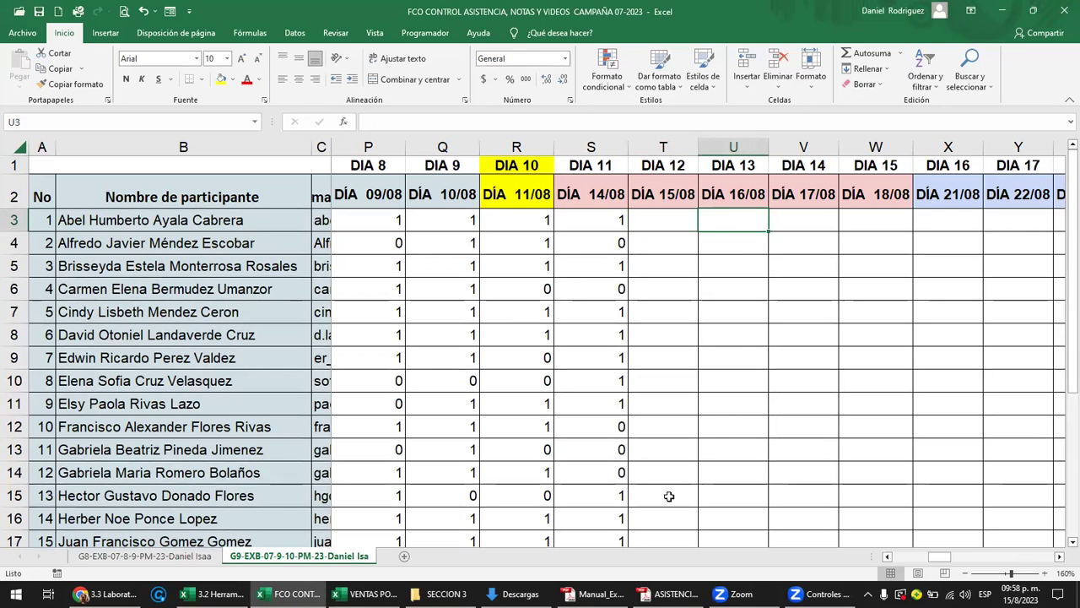
# - Move down the DÍA 15/08 column from the first participant to participant 8's cell
pyautogui.click(659, 221)
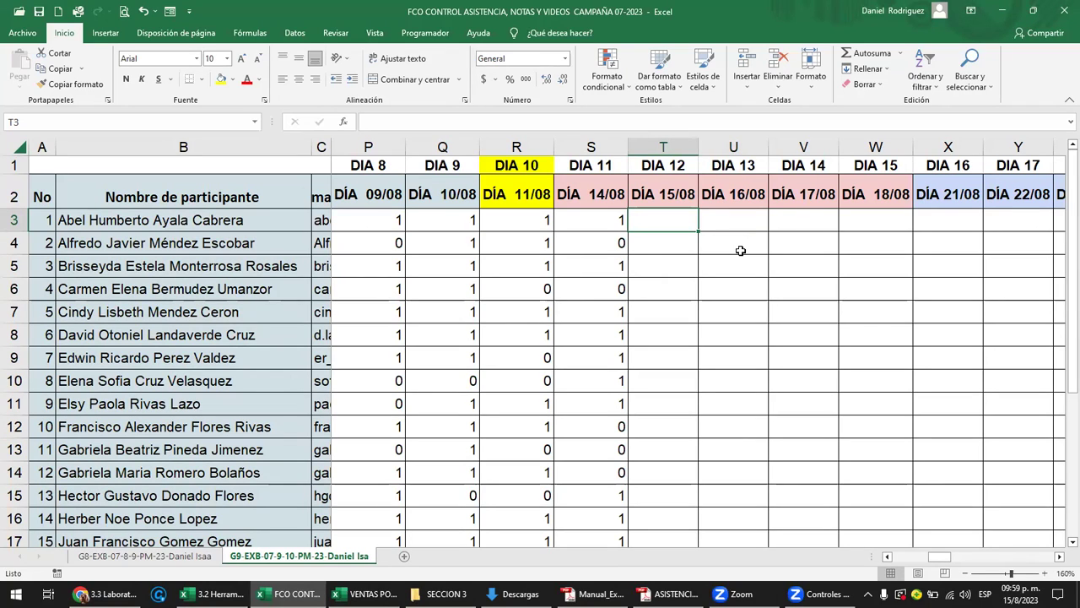
pyautogui.press('Down')
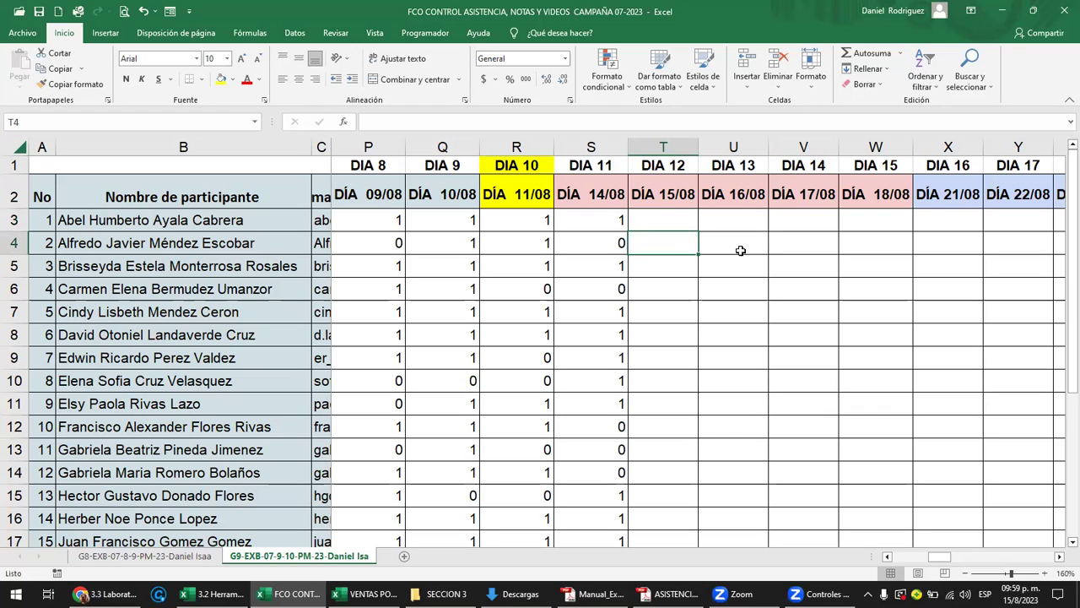
pyautogui.press('Down')
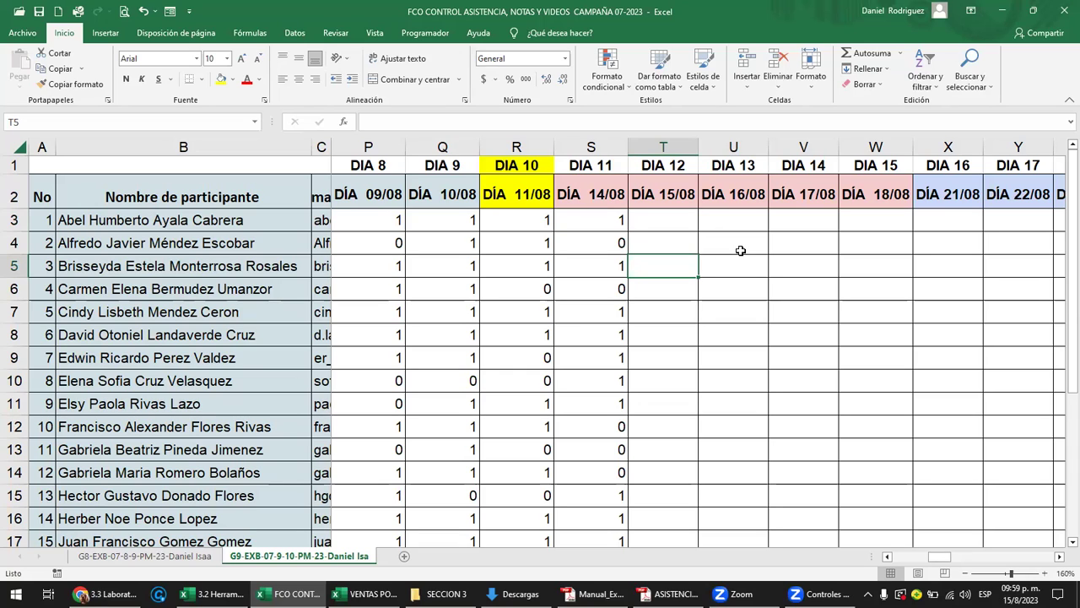
pyautogui.press('Down')
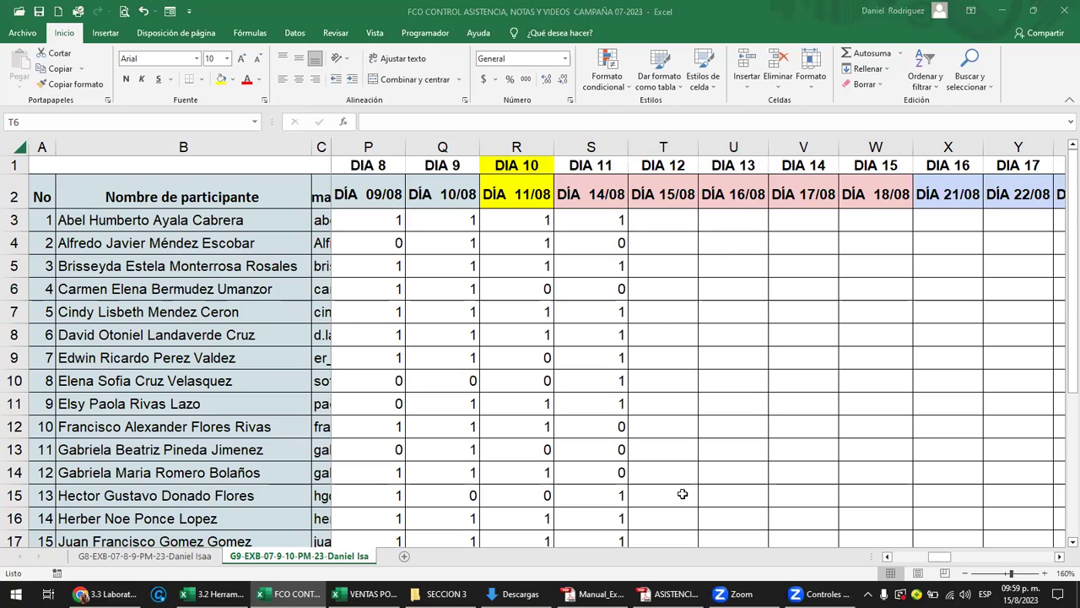
pyautogui.click(742, 13)
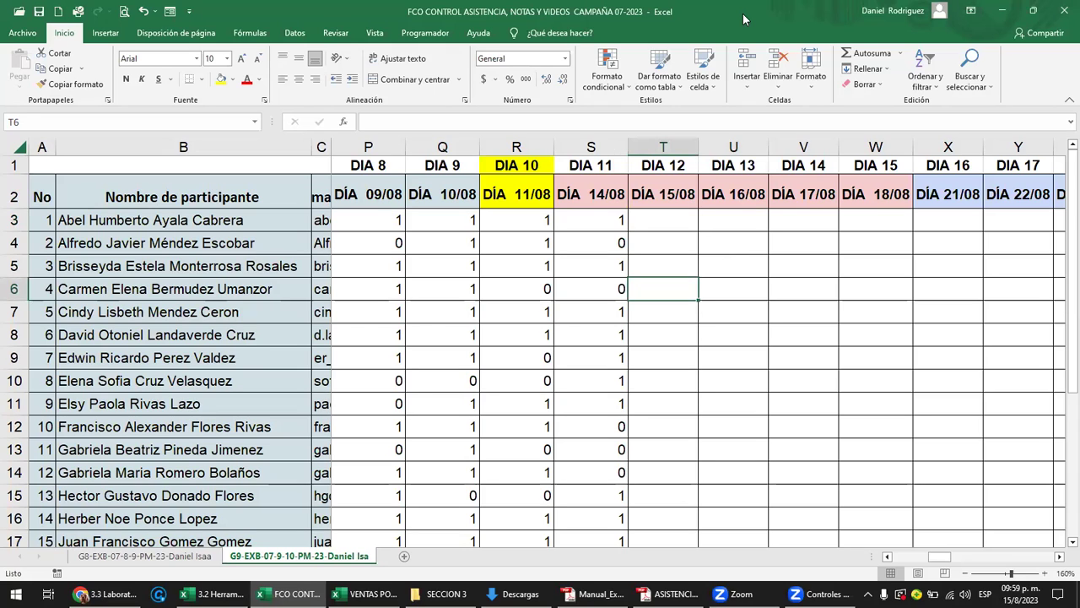
pyautogui.press('Down')
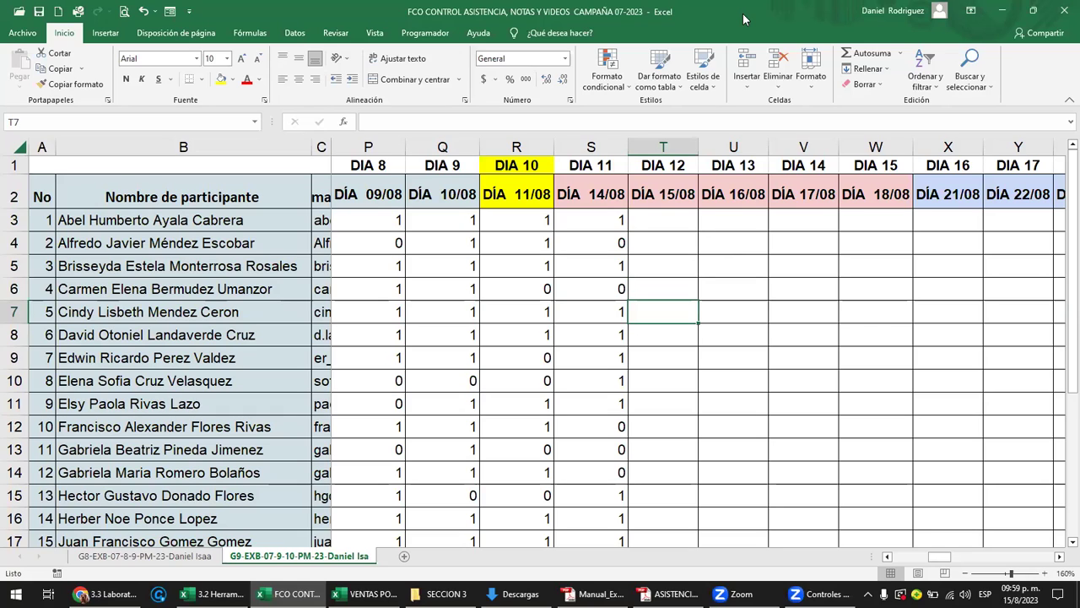
pyautogui.press('Down')
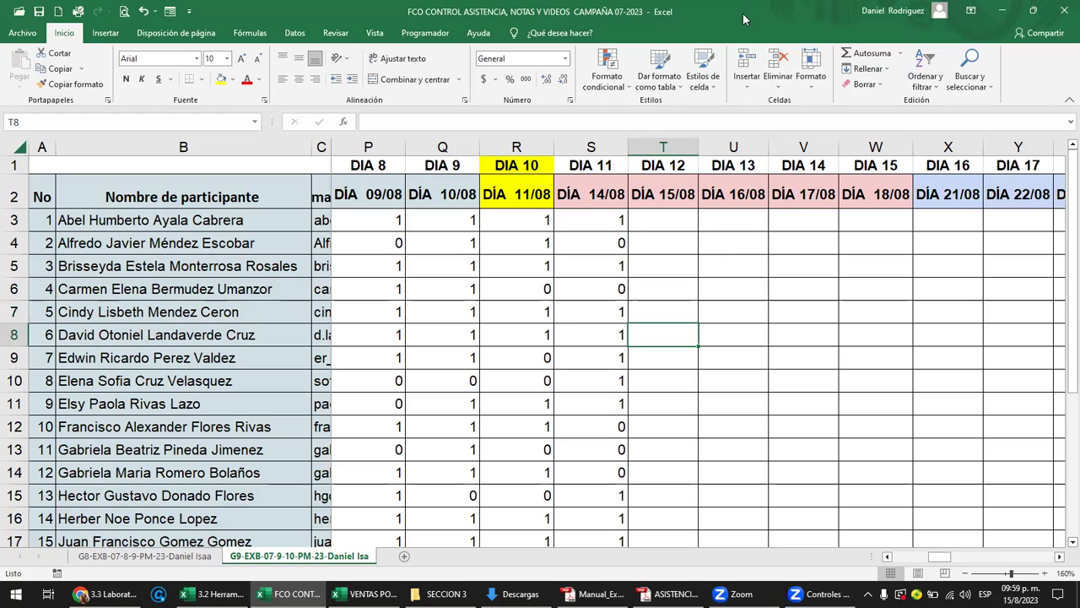
pyautogui.press('Down')
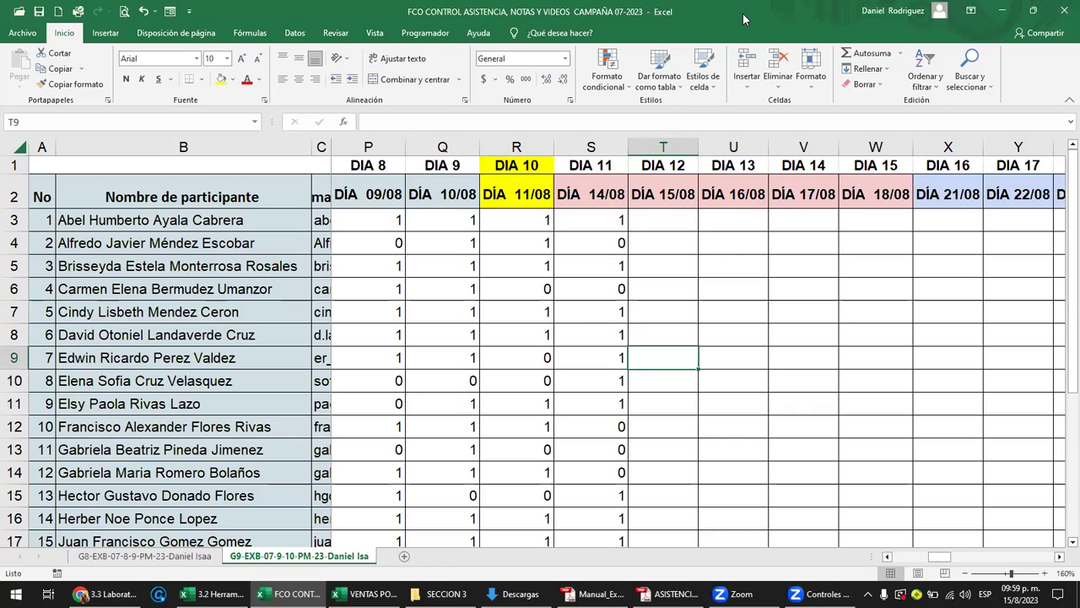
pyautogui.press('Down')
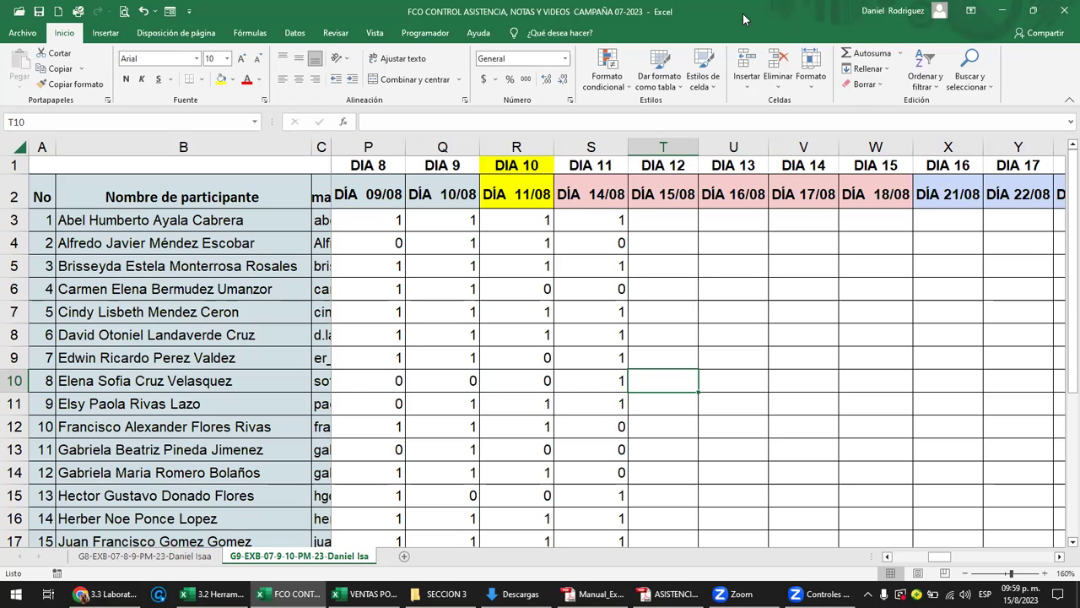
pyautogui.press('Right')
pyautogui.press('Right')
pyautogui.press('Right')
pyautogui.press('Right')
pyautogui.press('Right')
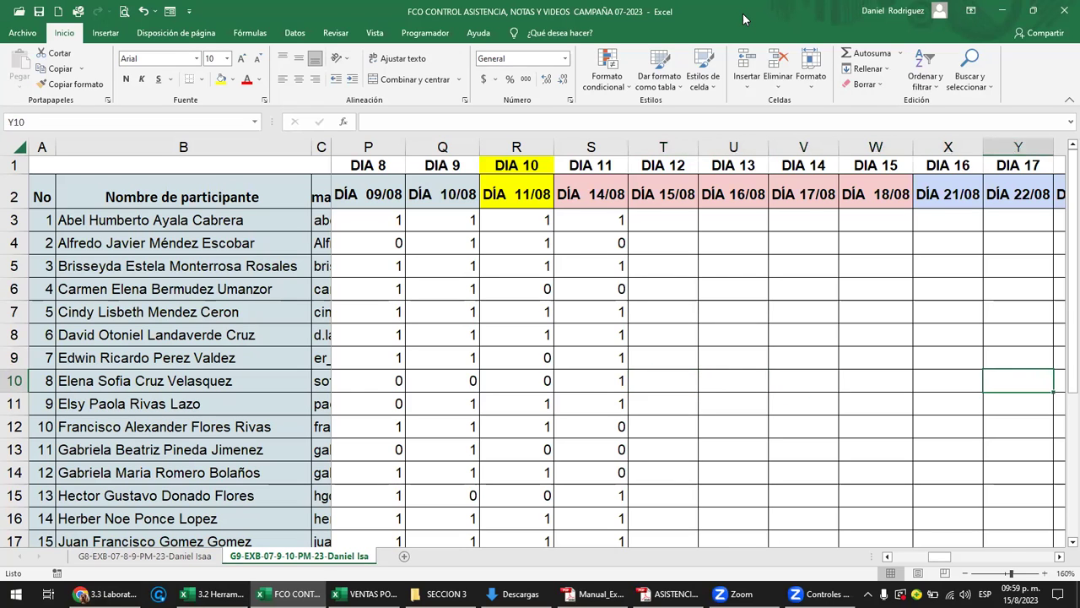
pyautogui.press('Right')
pyautogui.press('Right')
pyautogui.press('Right')
pyautogui.press('Left')
pyautogui.press('Left')
pyautogui.press('Left')
pyautogui.press('Left')
pyautogui.press('Left')
pyautogui.press('Left')
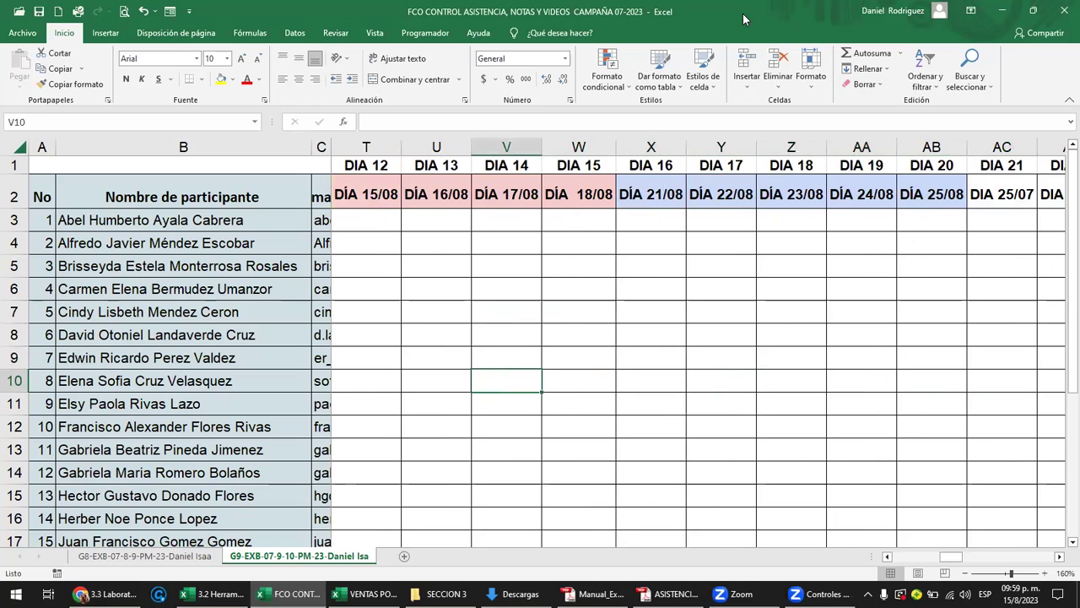
pyautogui.press('Left')
pyautogui.press('Left')
pyautogui.press('Left')
pyautogui.press('Right')
# - Enter 0 absence marks for participants 8, 10 and 11, leaving 9, 12 and 13 blank
pyautogui.write('0')
pyautogui.press('Return')
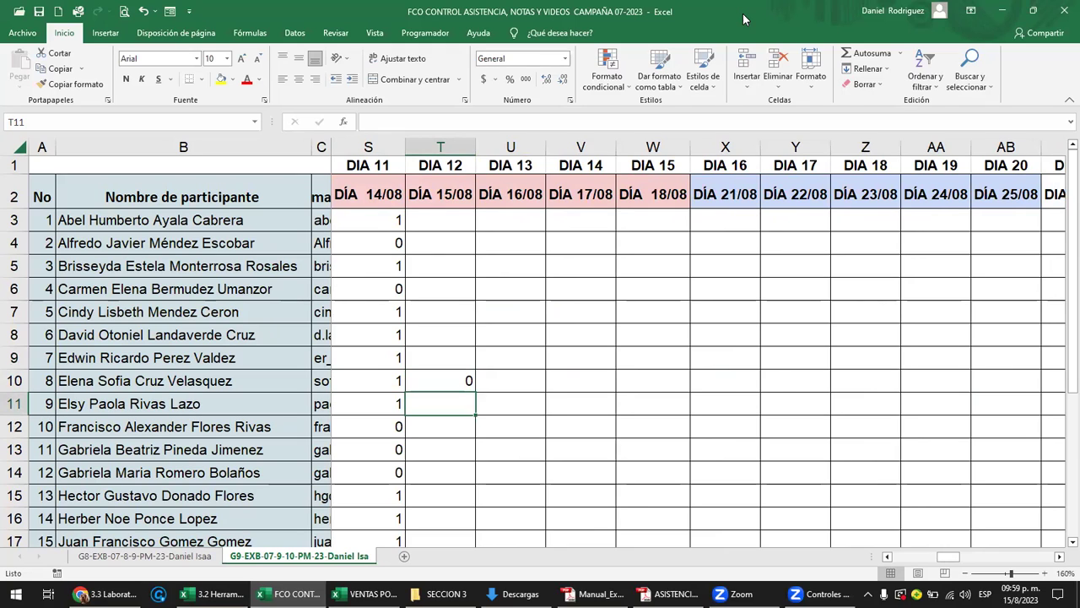
pyautogui.press('Down')
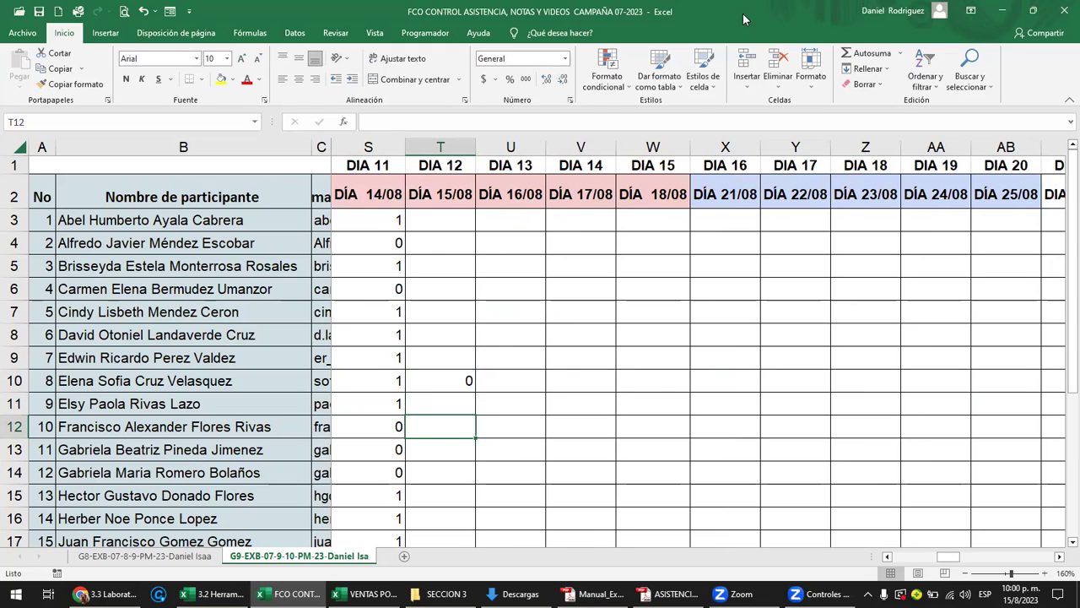
pyautogui.write('0')
pyautogui.press('Return')
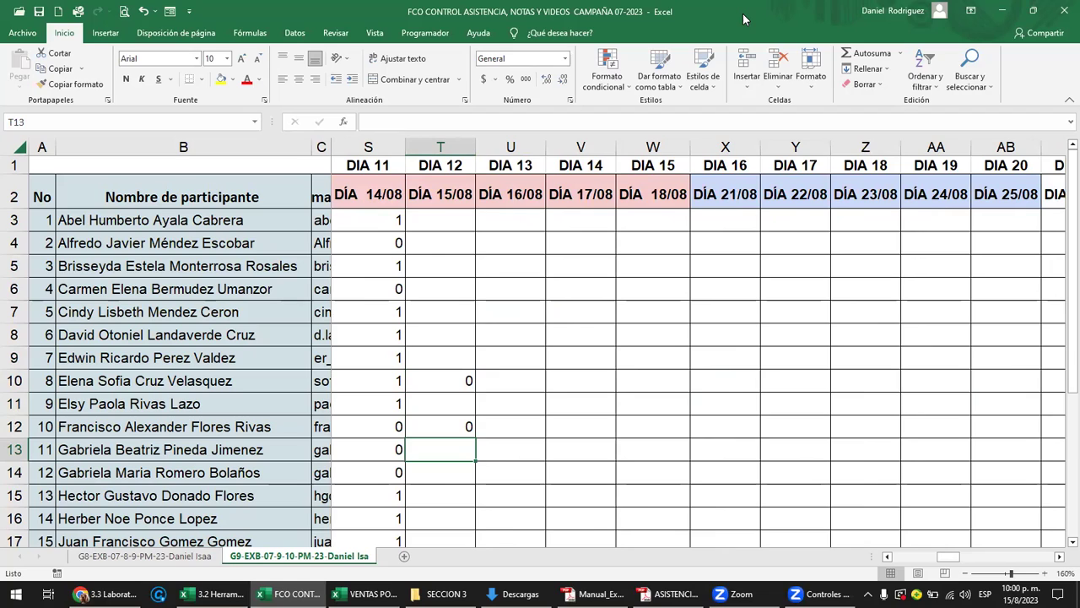
pyautogui.write('0')
pyautogui.press('Return')
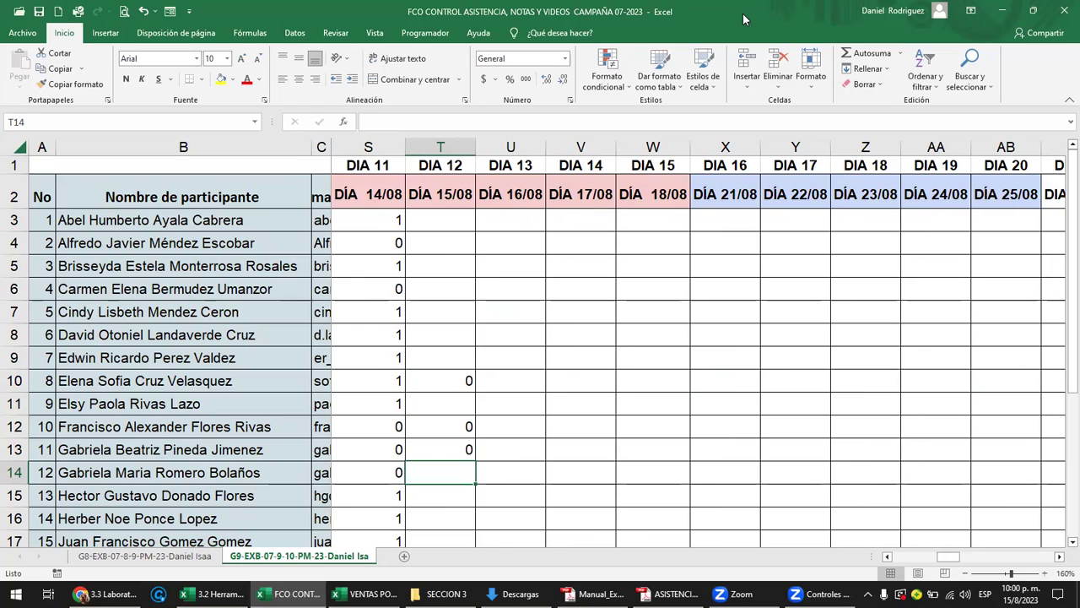
pyautogui.press('Return')
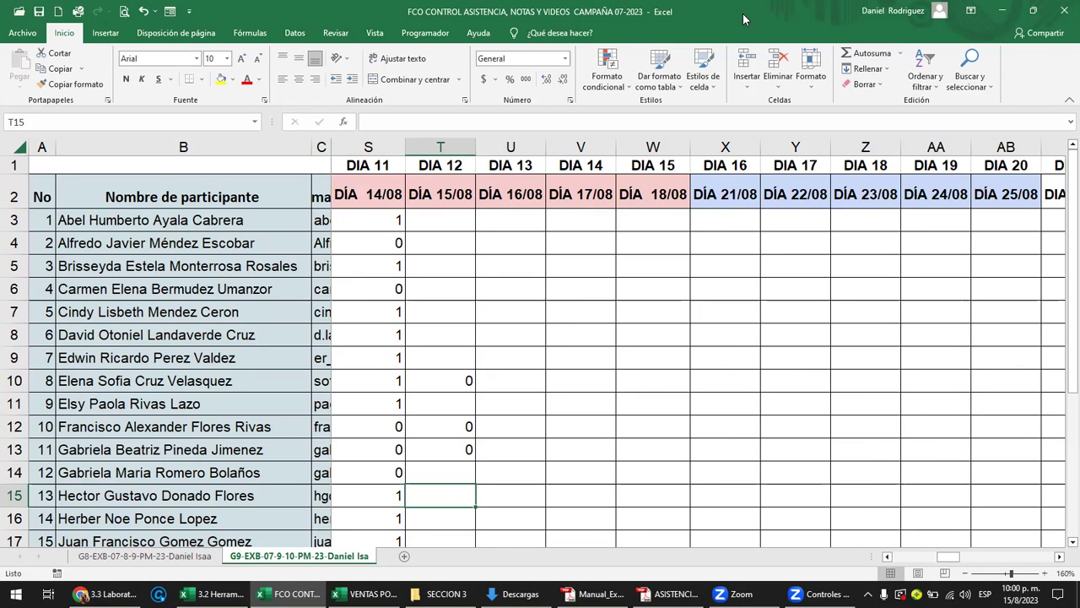
pyautogui.press('Return')
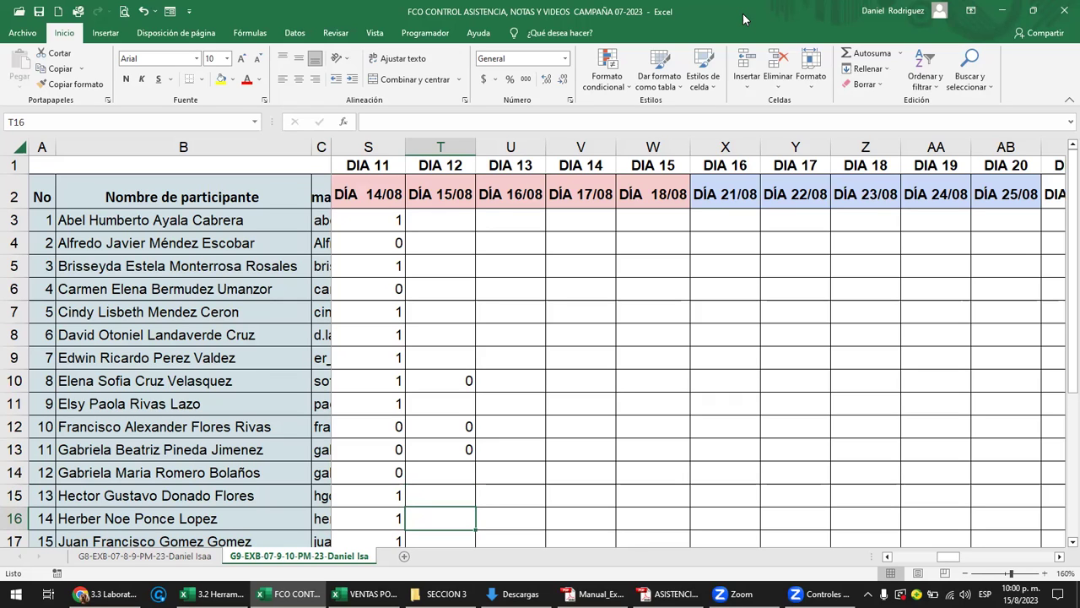
# - Skip participants 14–17 and enter a 0 absence mark for participant 18
pyautogui.press('Return')
pyautogui.press('Up')
pyautogui.press('Down')
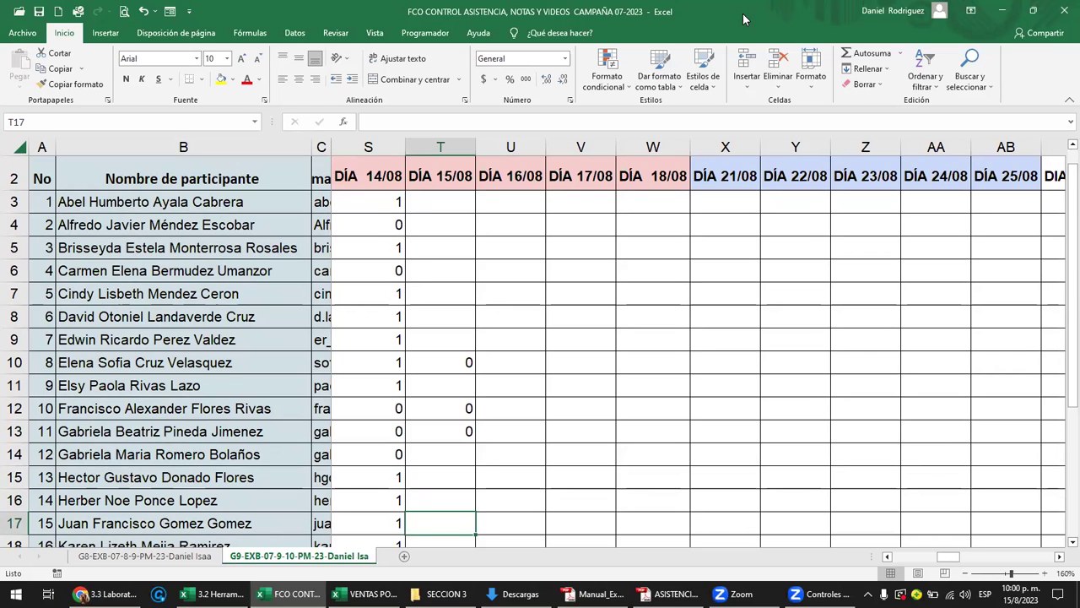
pyautogui.press('Down')
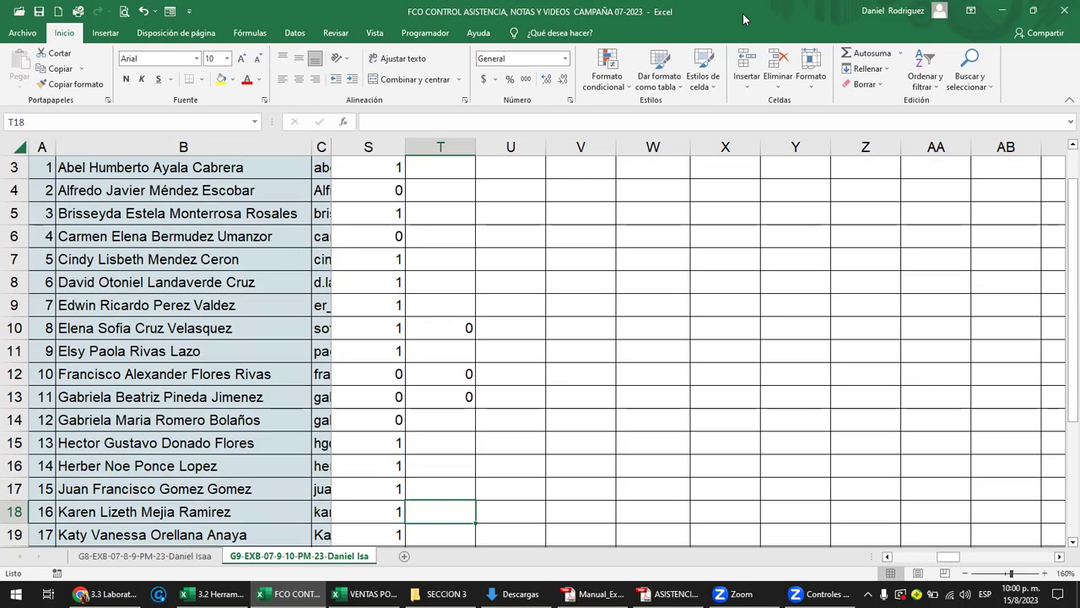
pyautogui.press('Down')
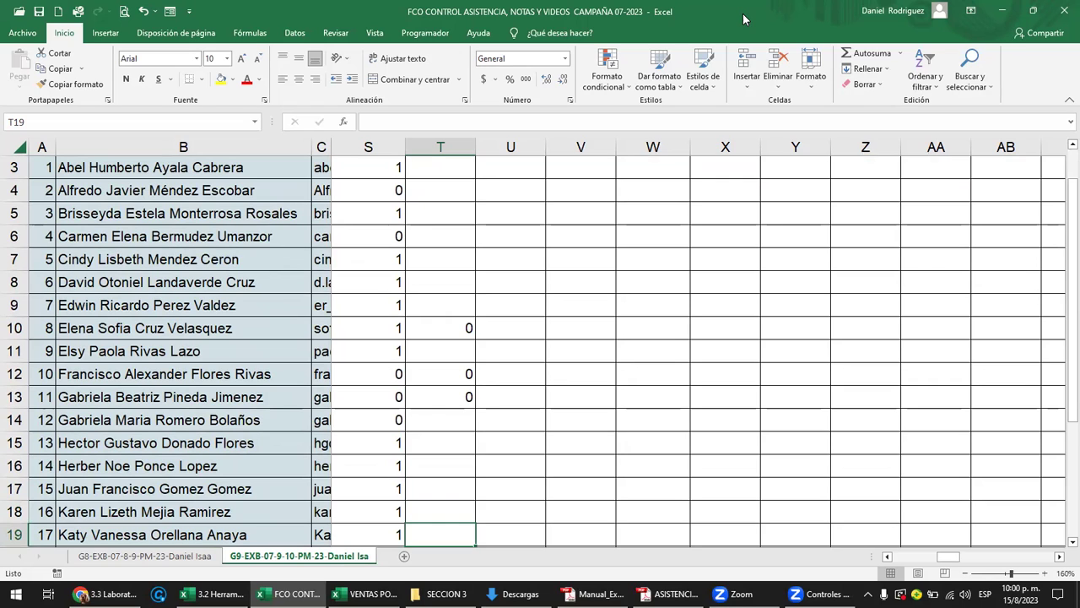
pyautogui.press('Down')
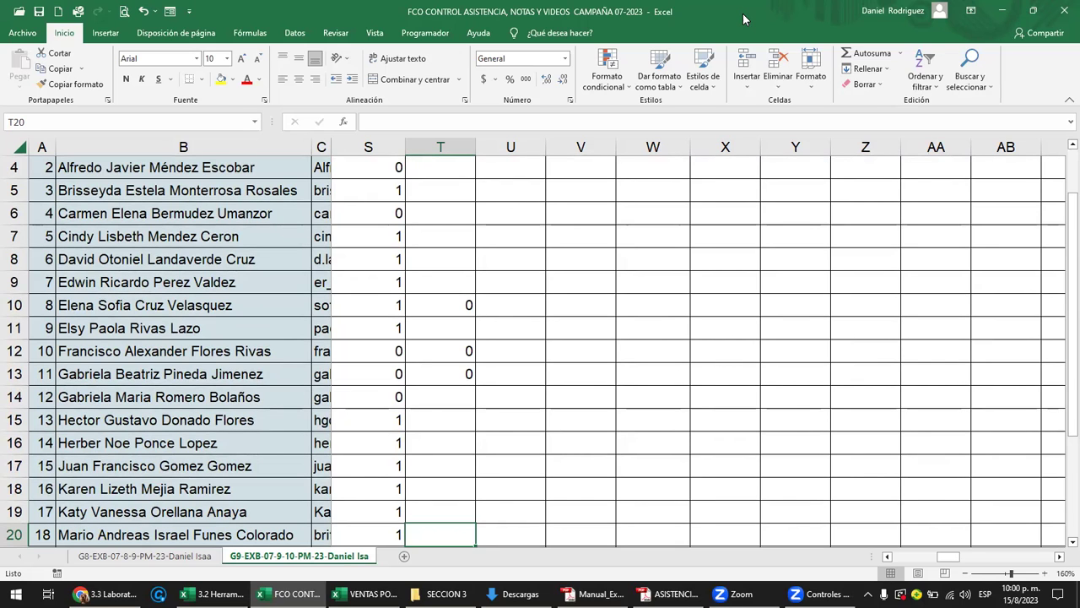
pyautogui.write('0')
pyautogui.press('Return')
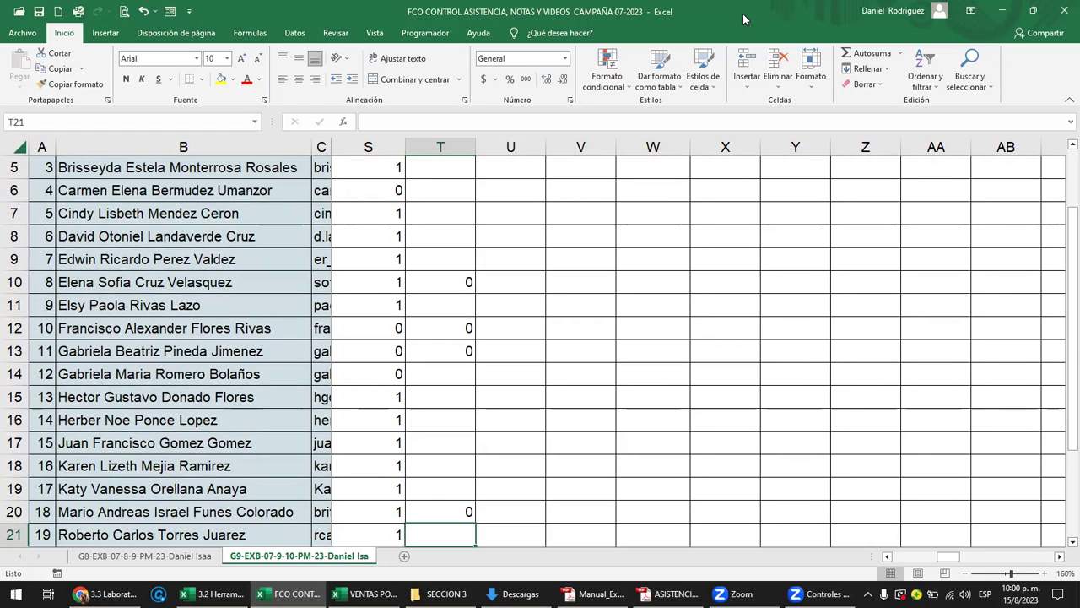
# - Enter 0 absence marks for participants 20 and 22, skipping 19 and 21
pyautogui.press('Down')
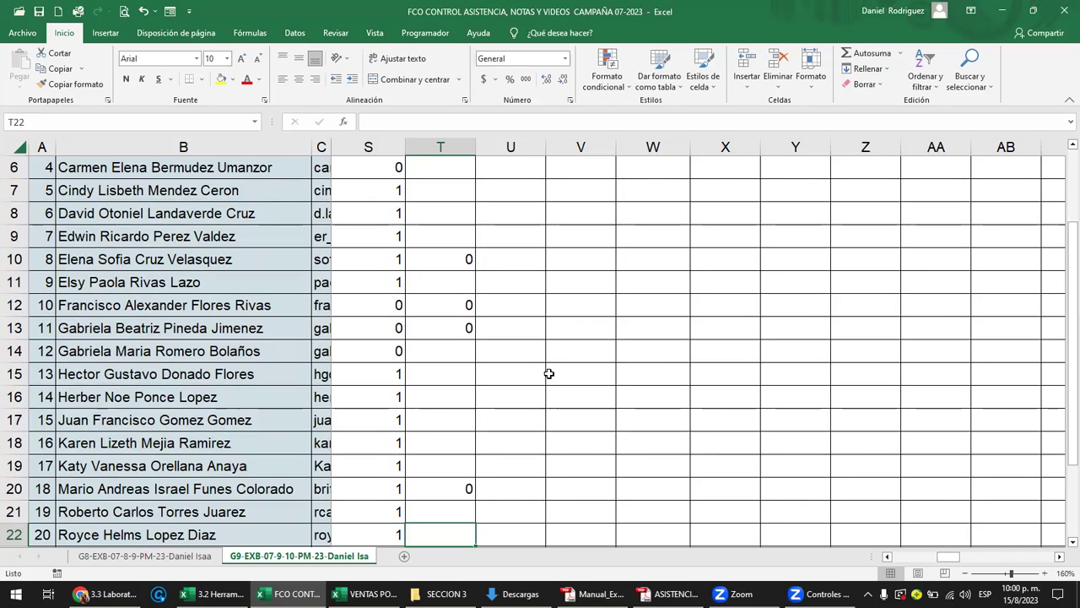
pyautogui.write('0')
pyautogui.press('Return')
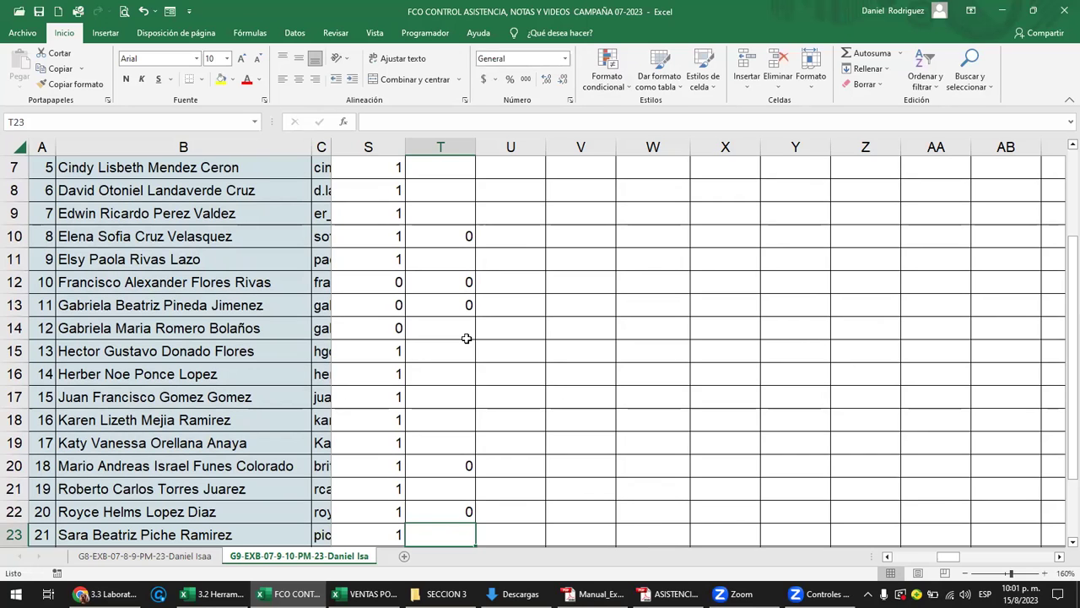
pyautogui.scroll(-1, 466, 337)
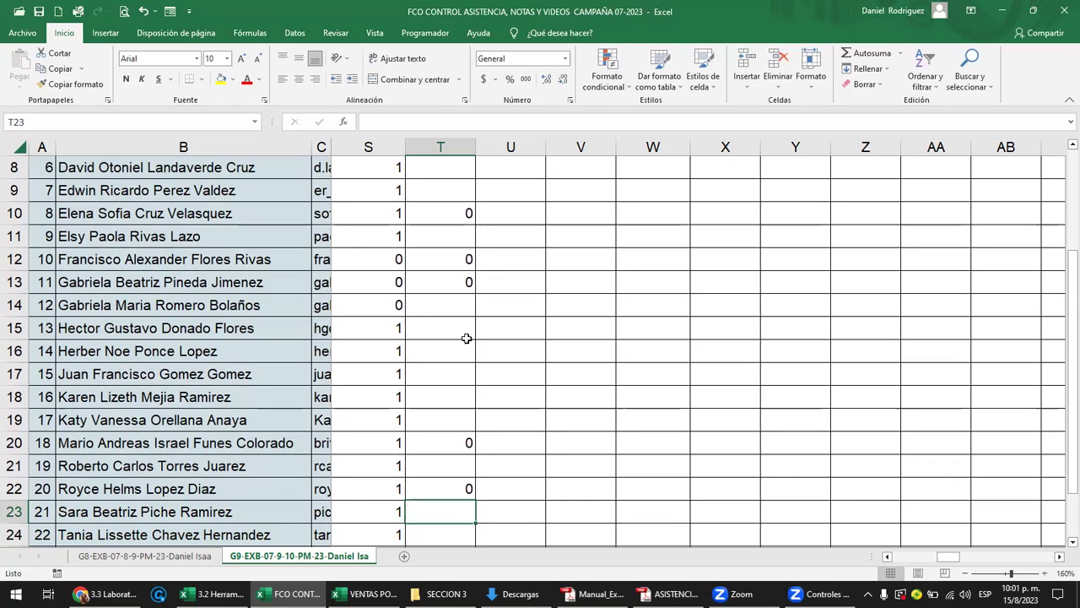
pyautogui.press('Down')
pyautogui.press('Down')
pyautogui.press('Up')
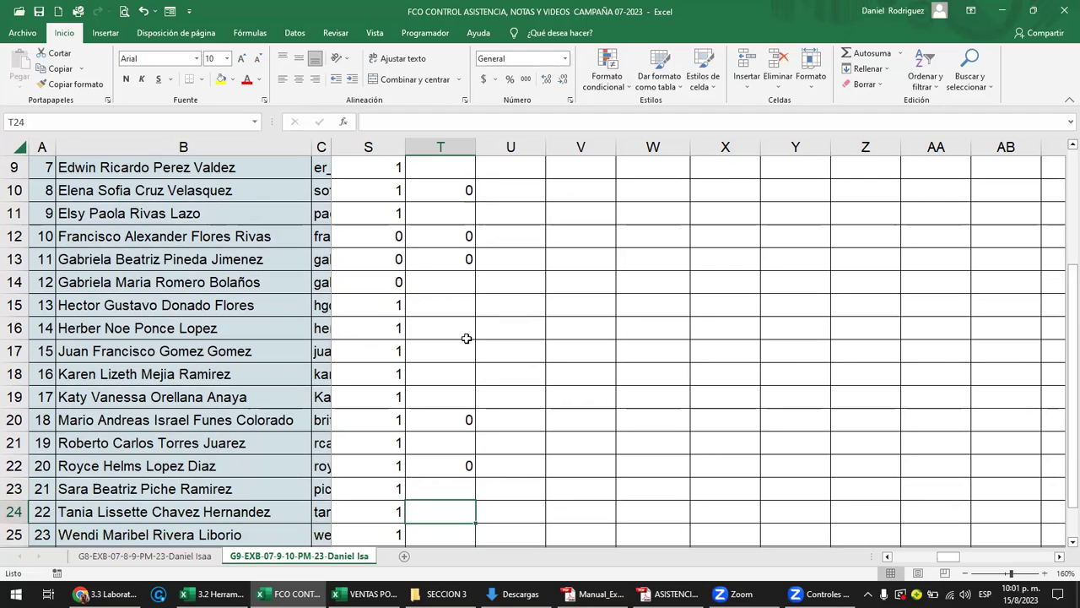
pyautogui.write('0')
pyautogui.press('Return')
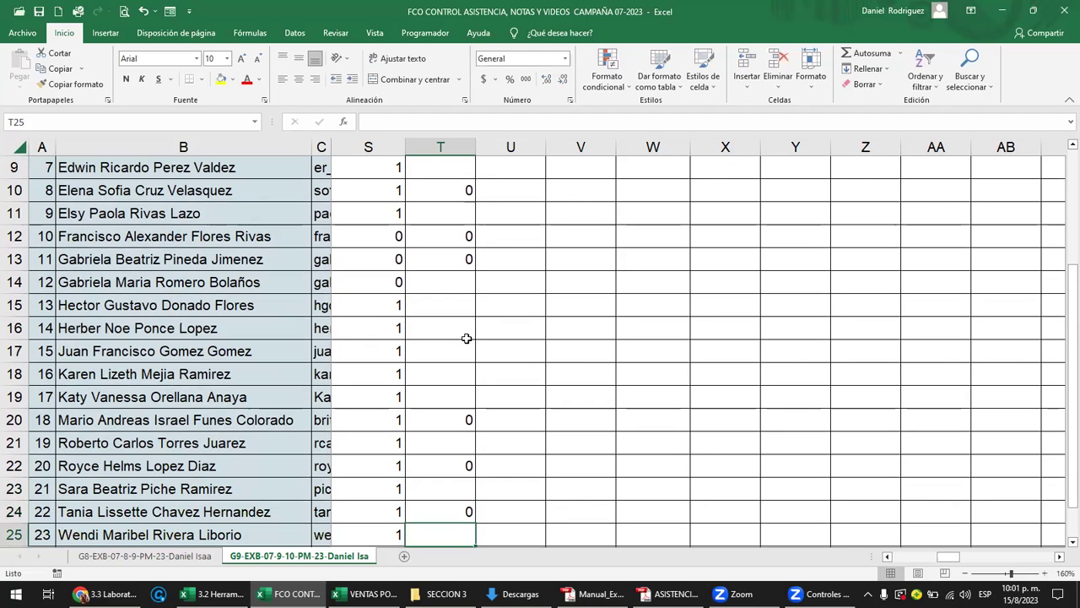
pyautogui.scroll(-2, 467, 339)
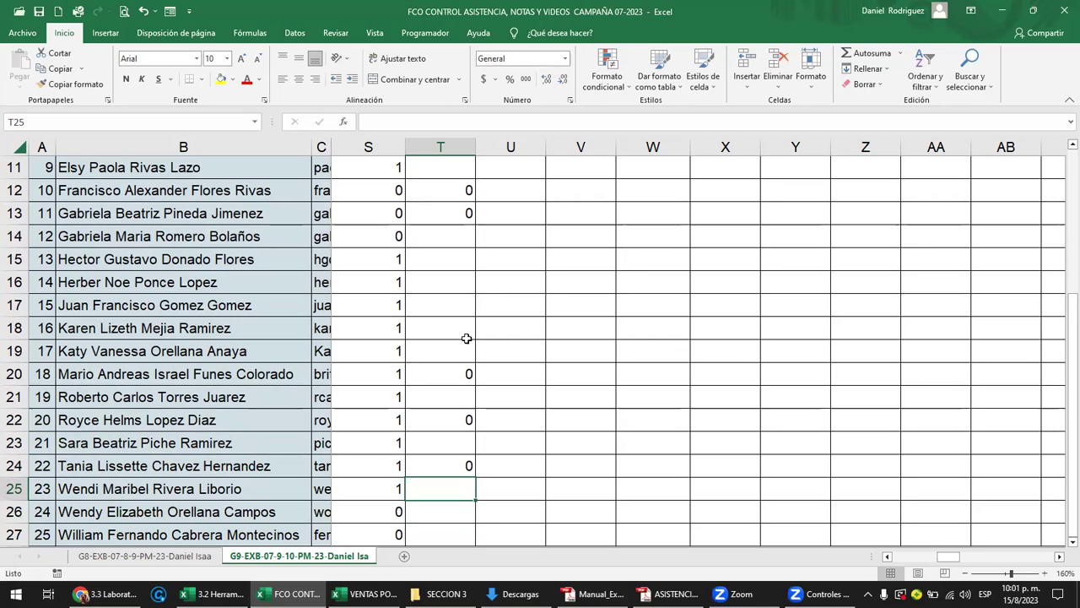
# - Type 0 in T25 for participant 23, then delete it so the cell stays empty
pyautogui.write('0')
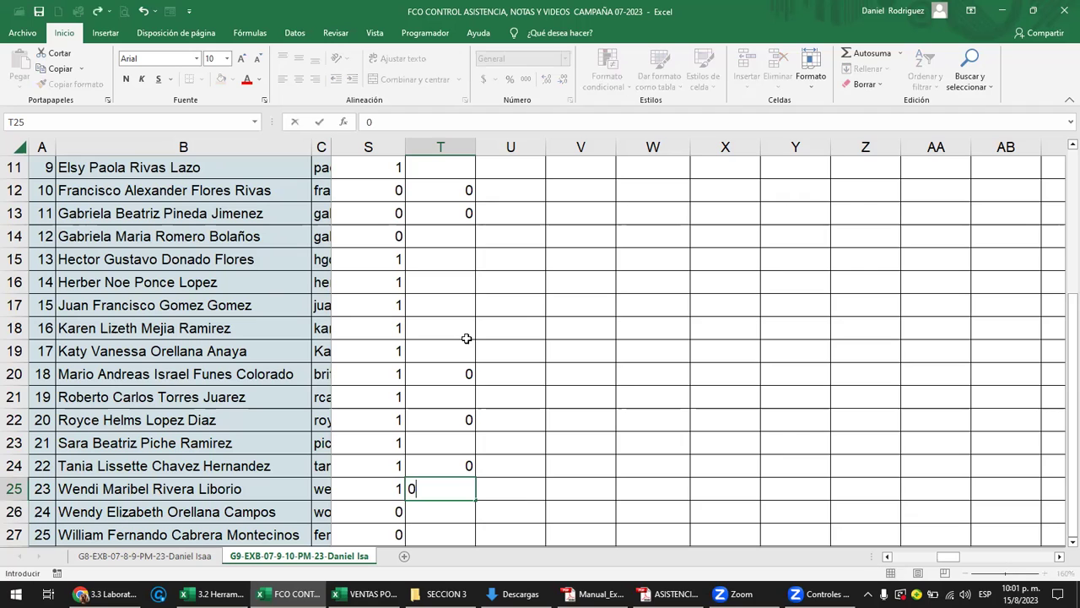
pyautogui.press('Return')
pyautogui.press('Return')
pyautogui.press('Return')
pyautogui.press('Up')
pyautogui.press('Up')
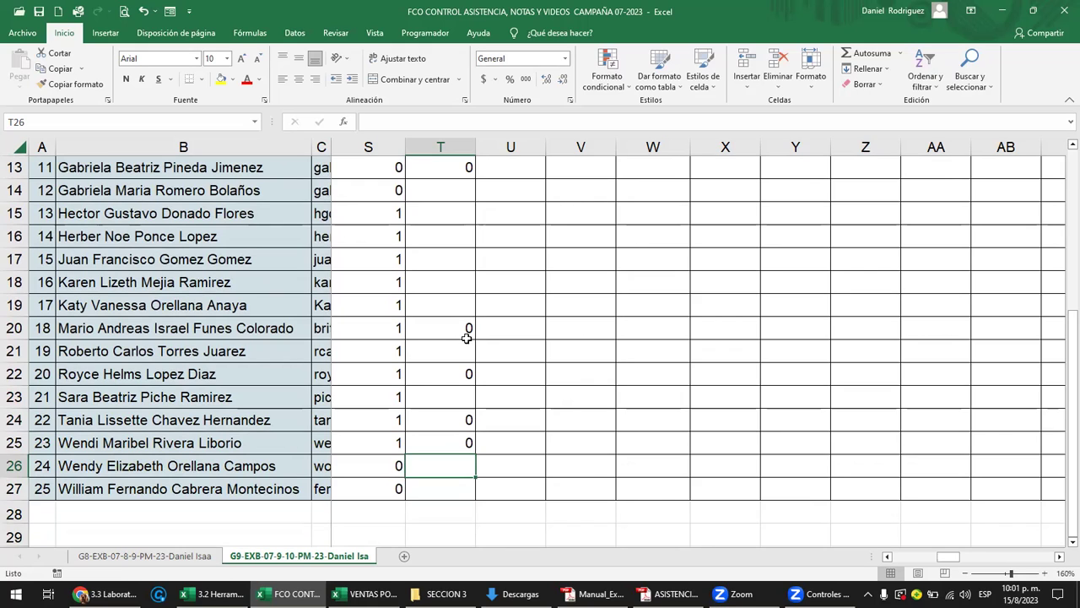
pyautogui.press('Down')
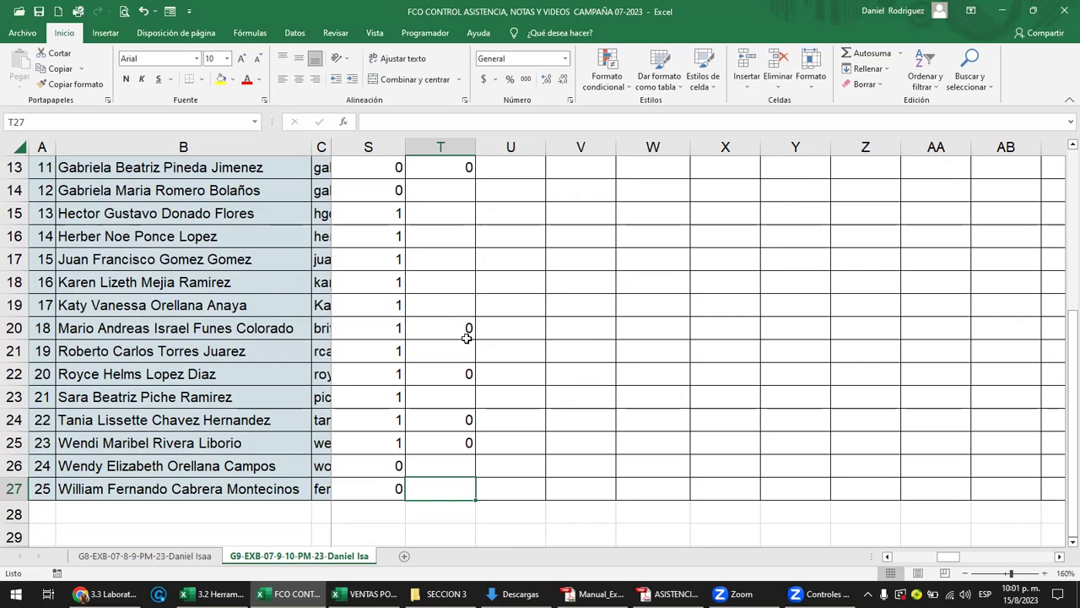
pyautogui.press('Up')
pyautogui.press('Up')
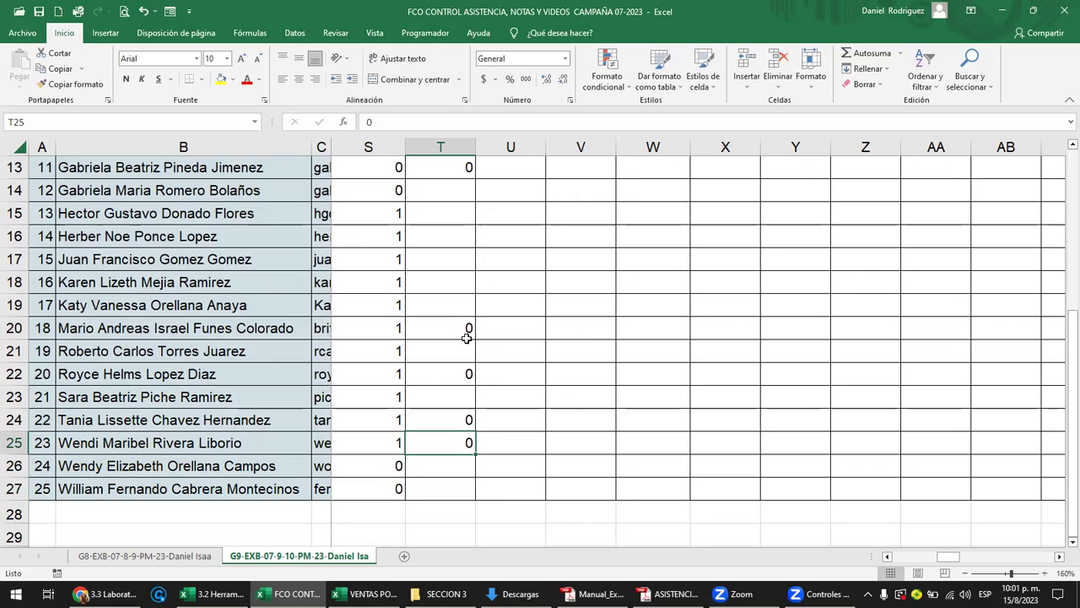
pyautogui.press('Delete')
pyautogui.press('Down')
pyautogui.press('Down')
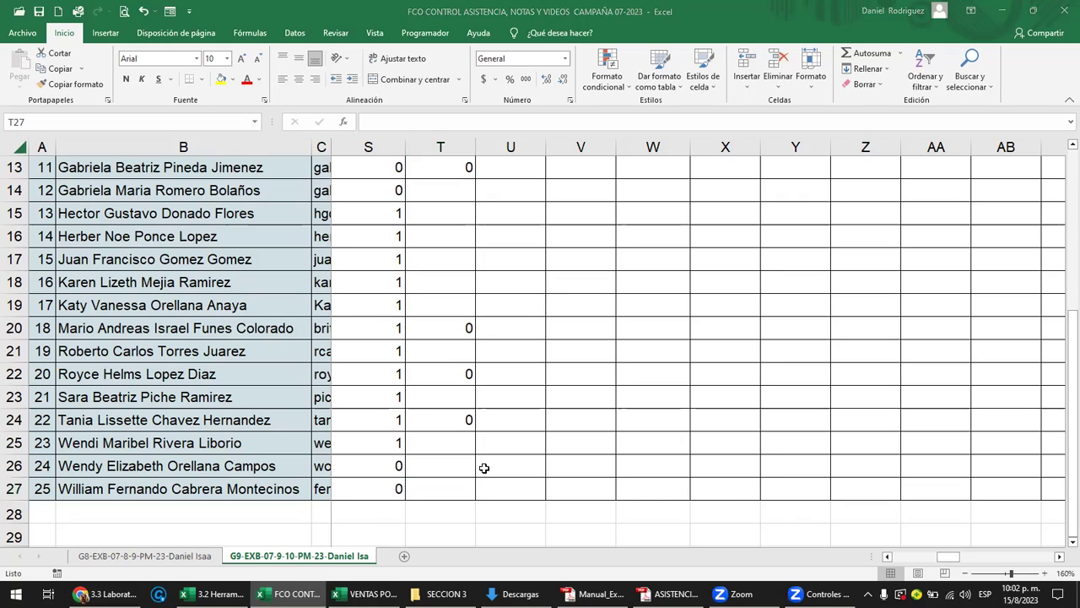
pyautogui.click(460, 487)
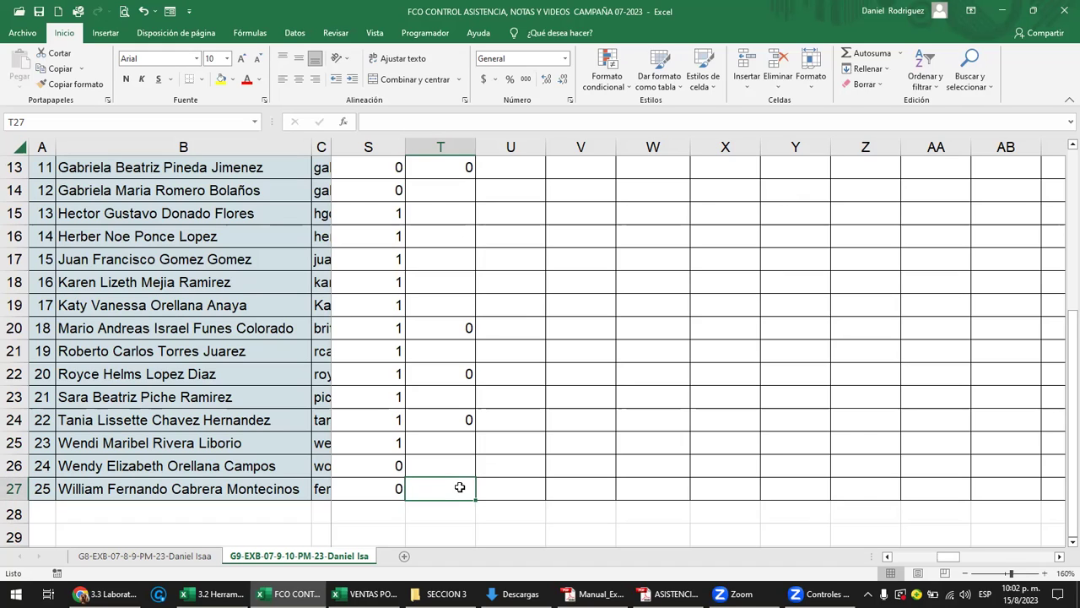
pyautogui.click(503, 464)
pyautogui.click(453, 490)
pyautogui.scroll(3, 454, 490)
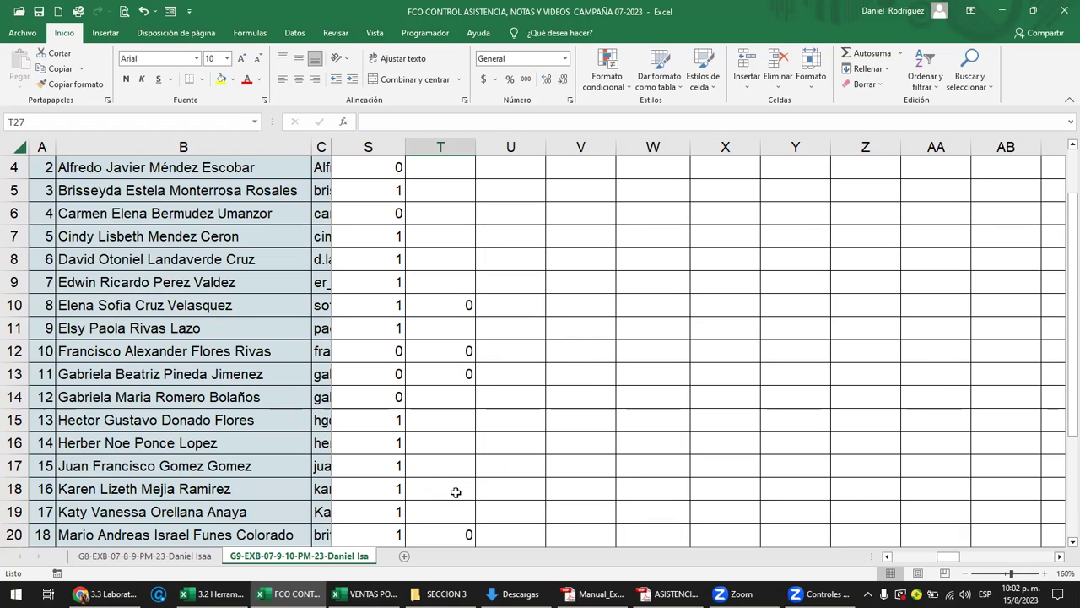
pyautogui.scroll(1, 452, 460)
pyautogui.click(453, 481)
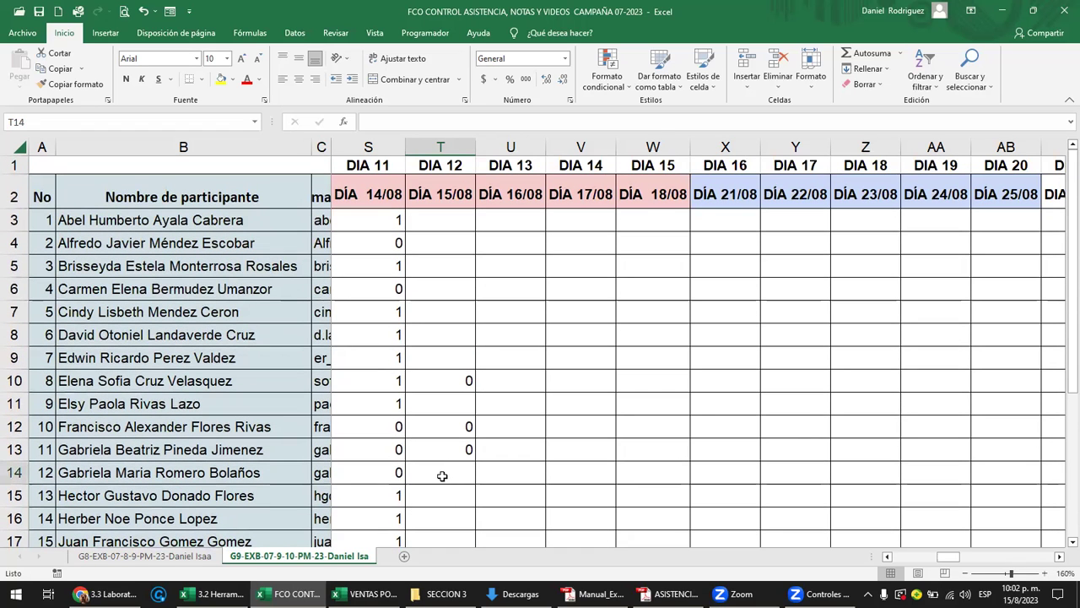
pyautogui.click(454, 502)
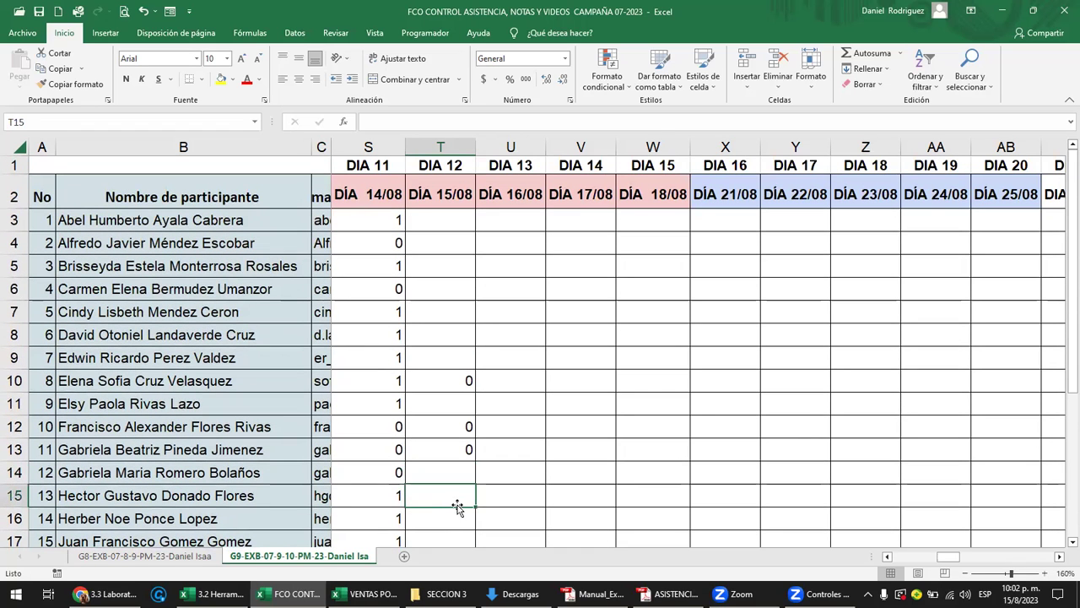